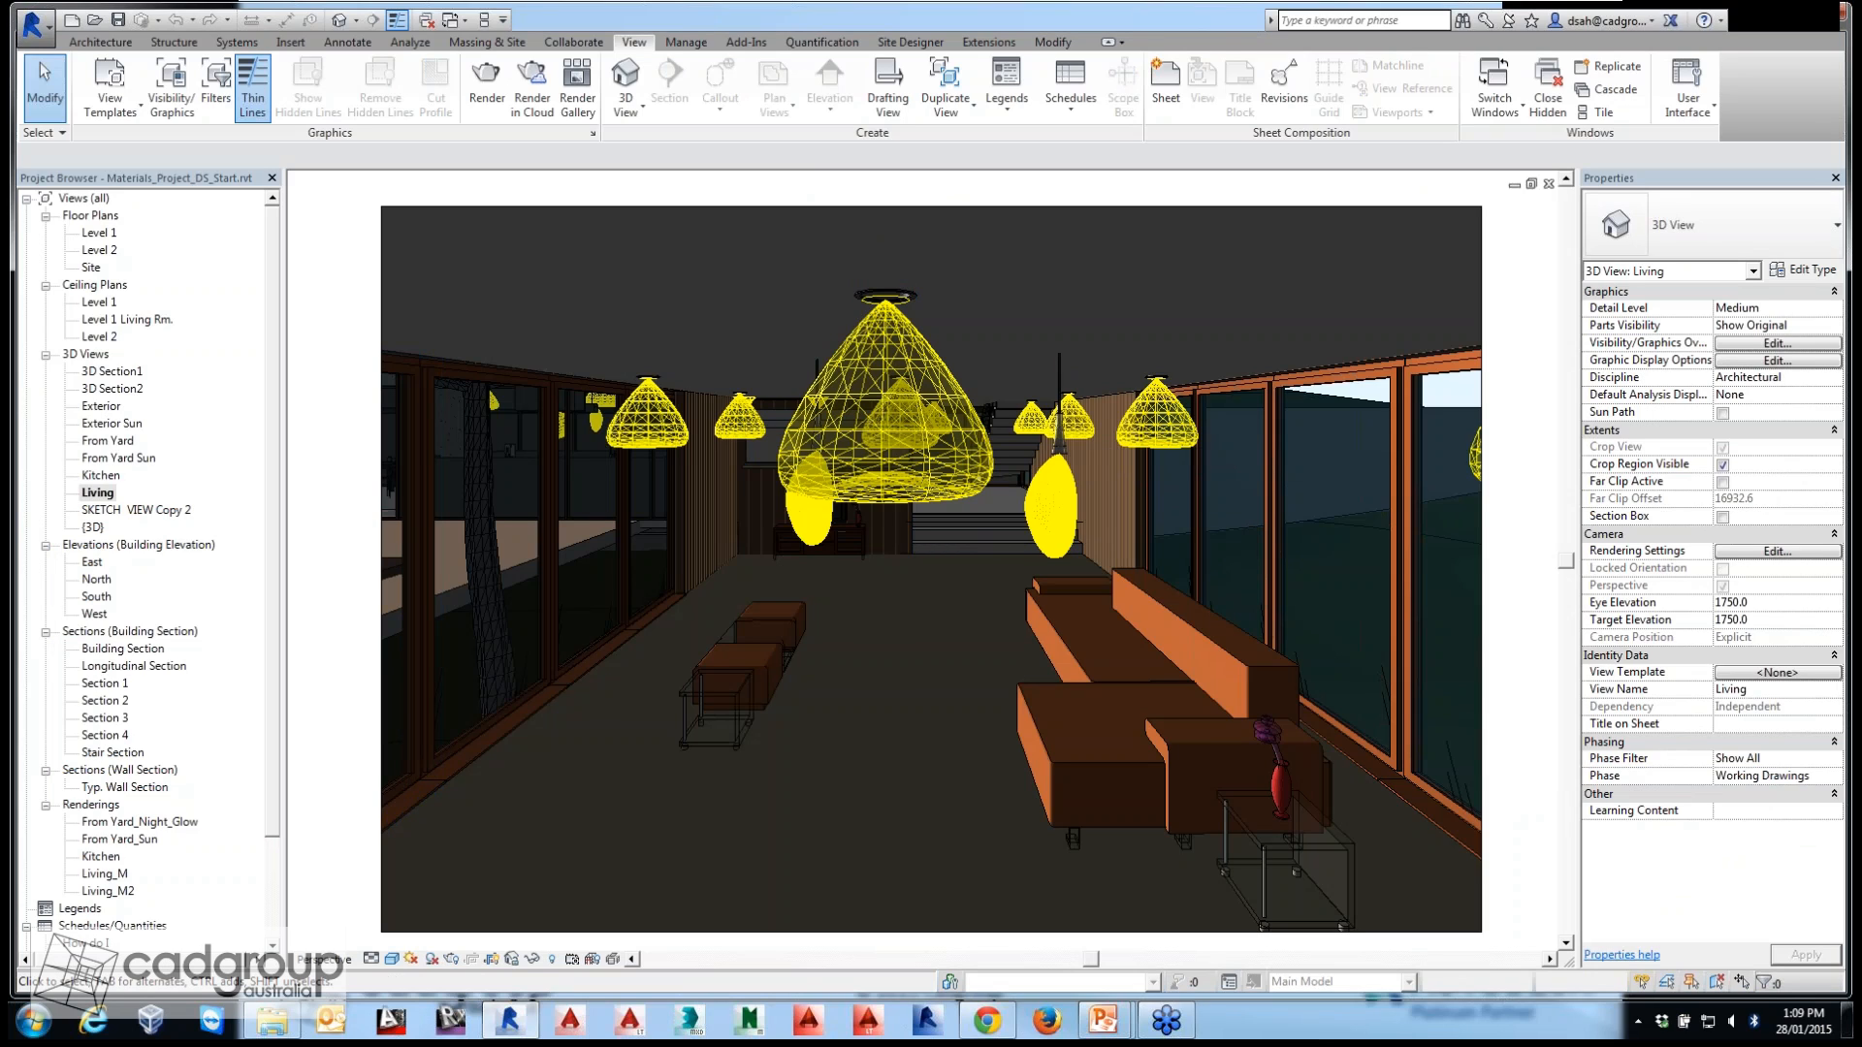
# Hide the Light Source subcategory of Lighting Fixtures in the Living 3D view's visibility/graphic overrides.
pyautogui.press('v')
pyautogui.press('v')
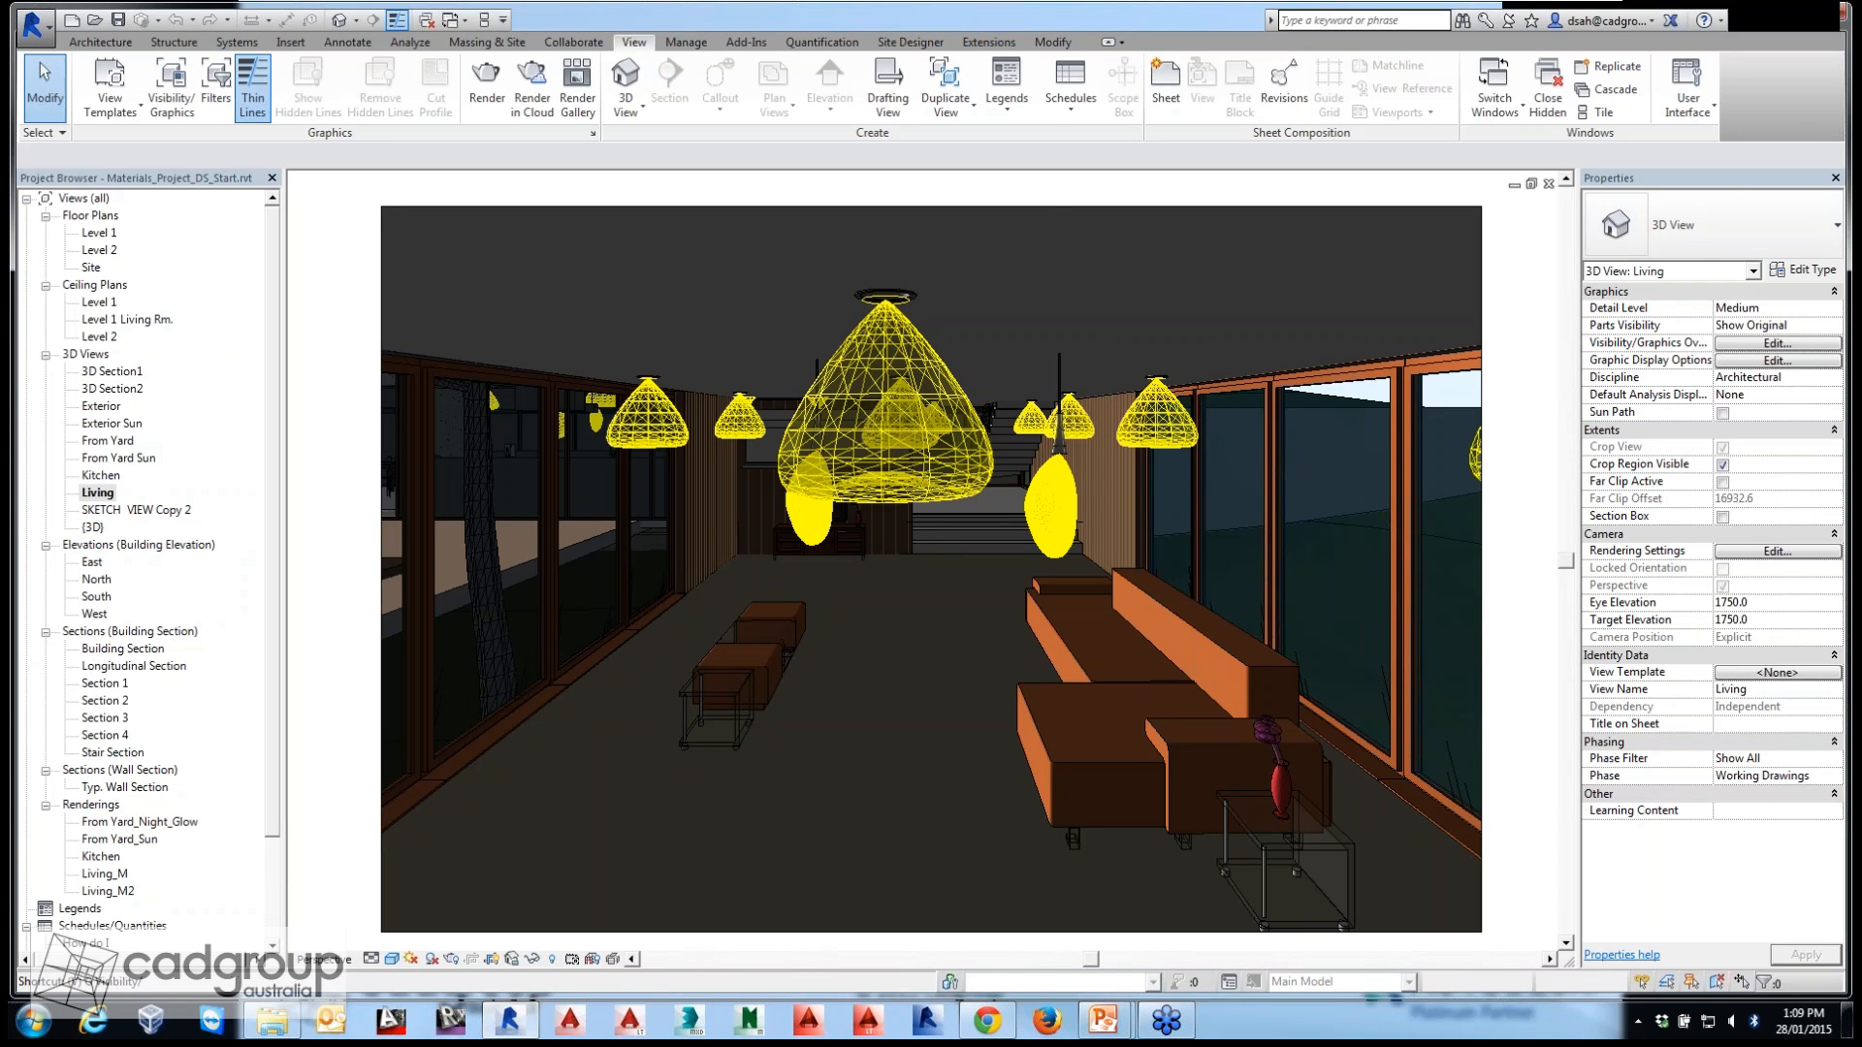
pyautogui.moveTo(1319, 75); pyautogui.dragTo(797, 146)
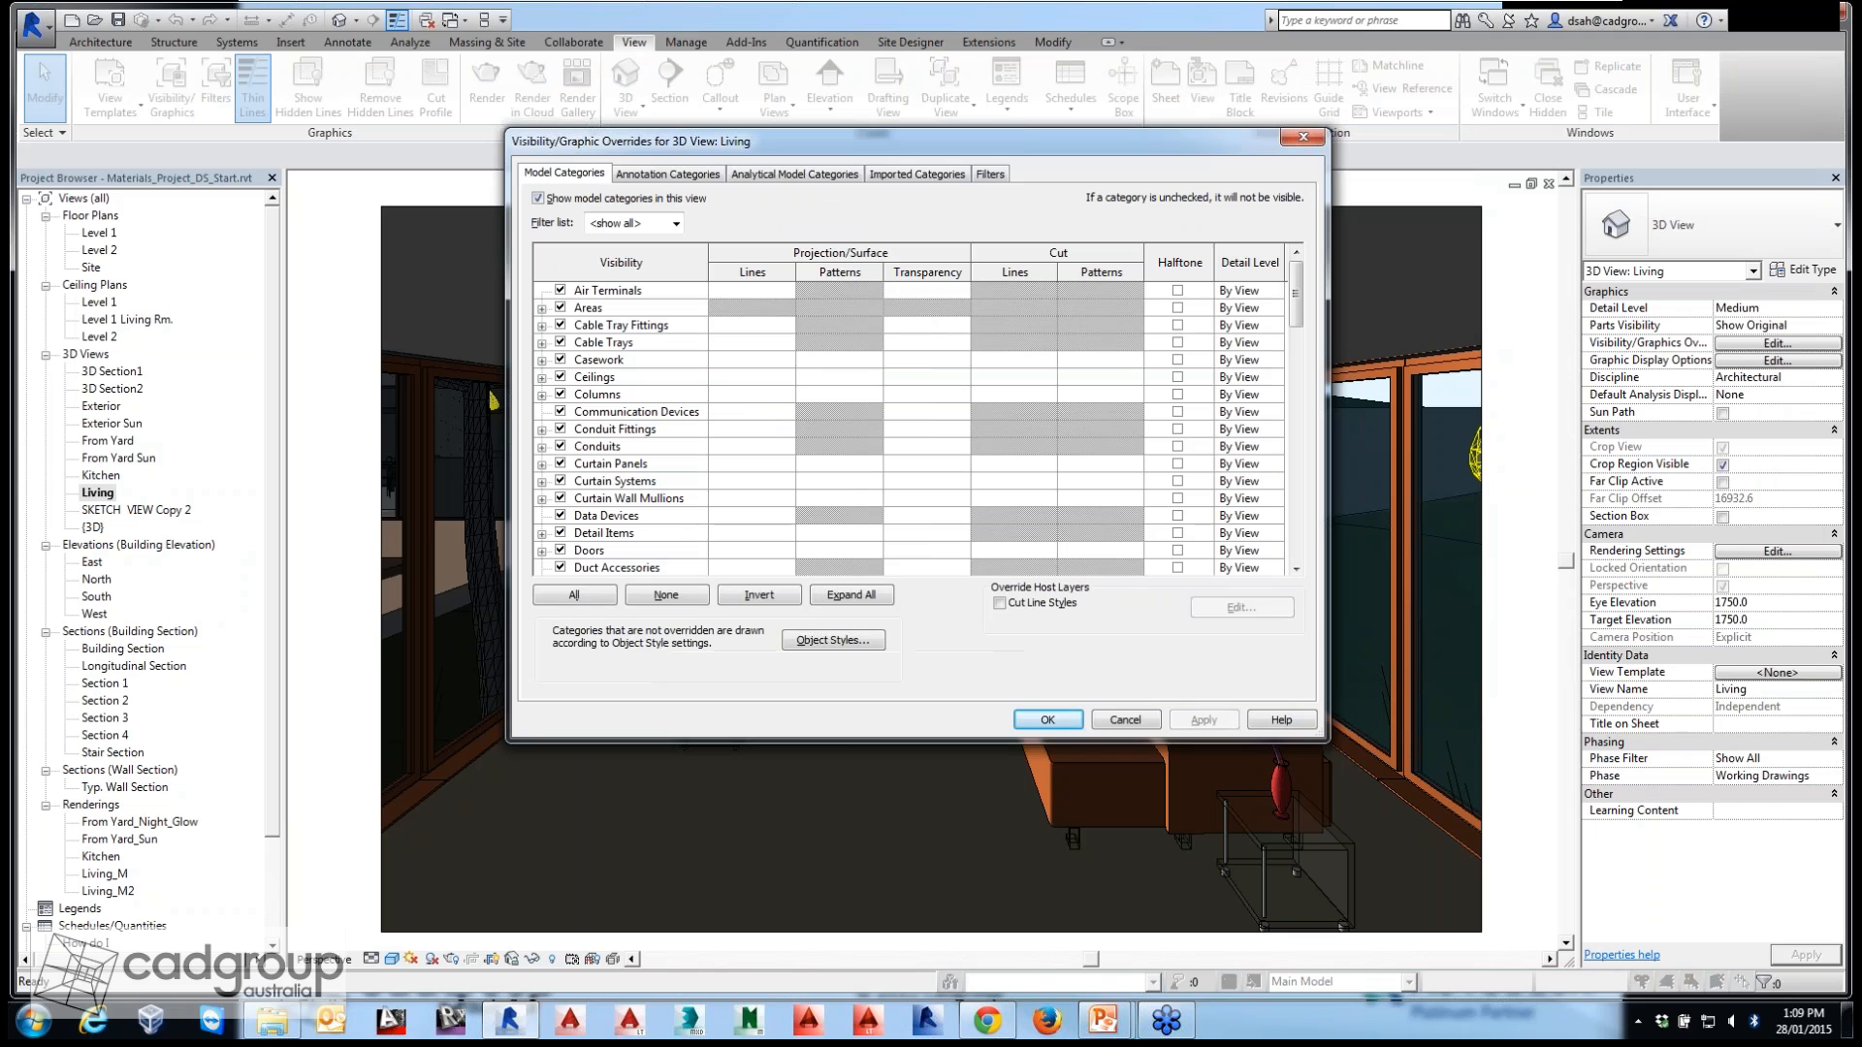
pyautogui.scroll(-17, 920, 429)
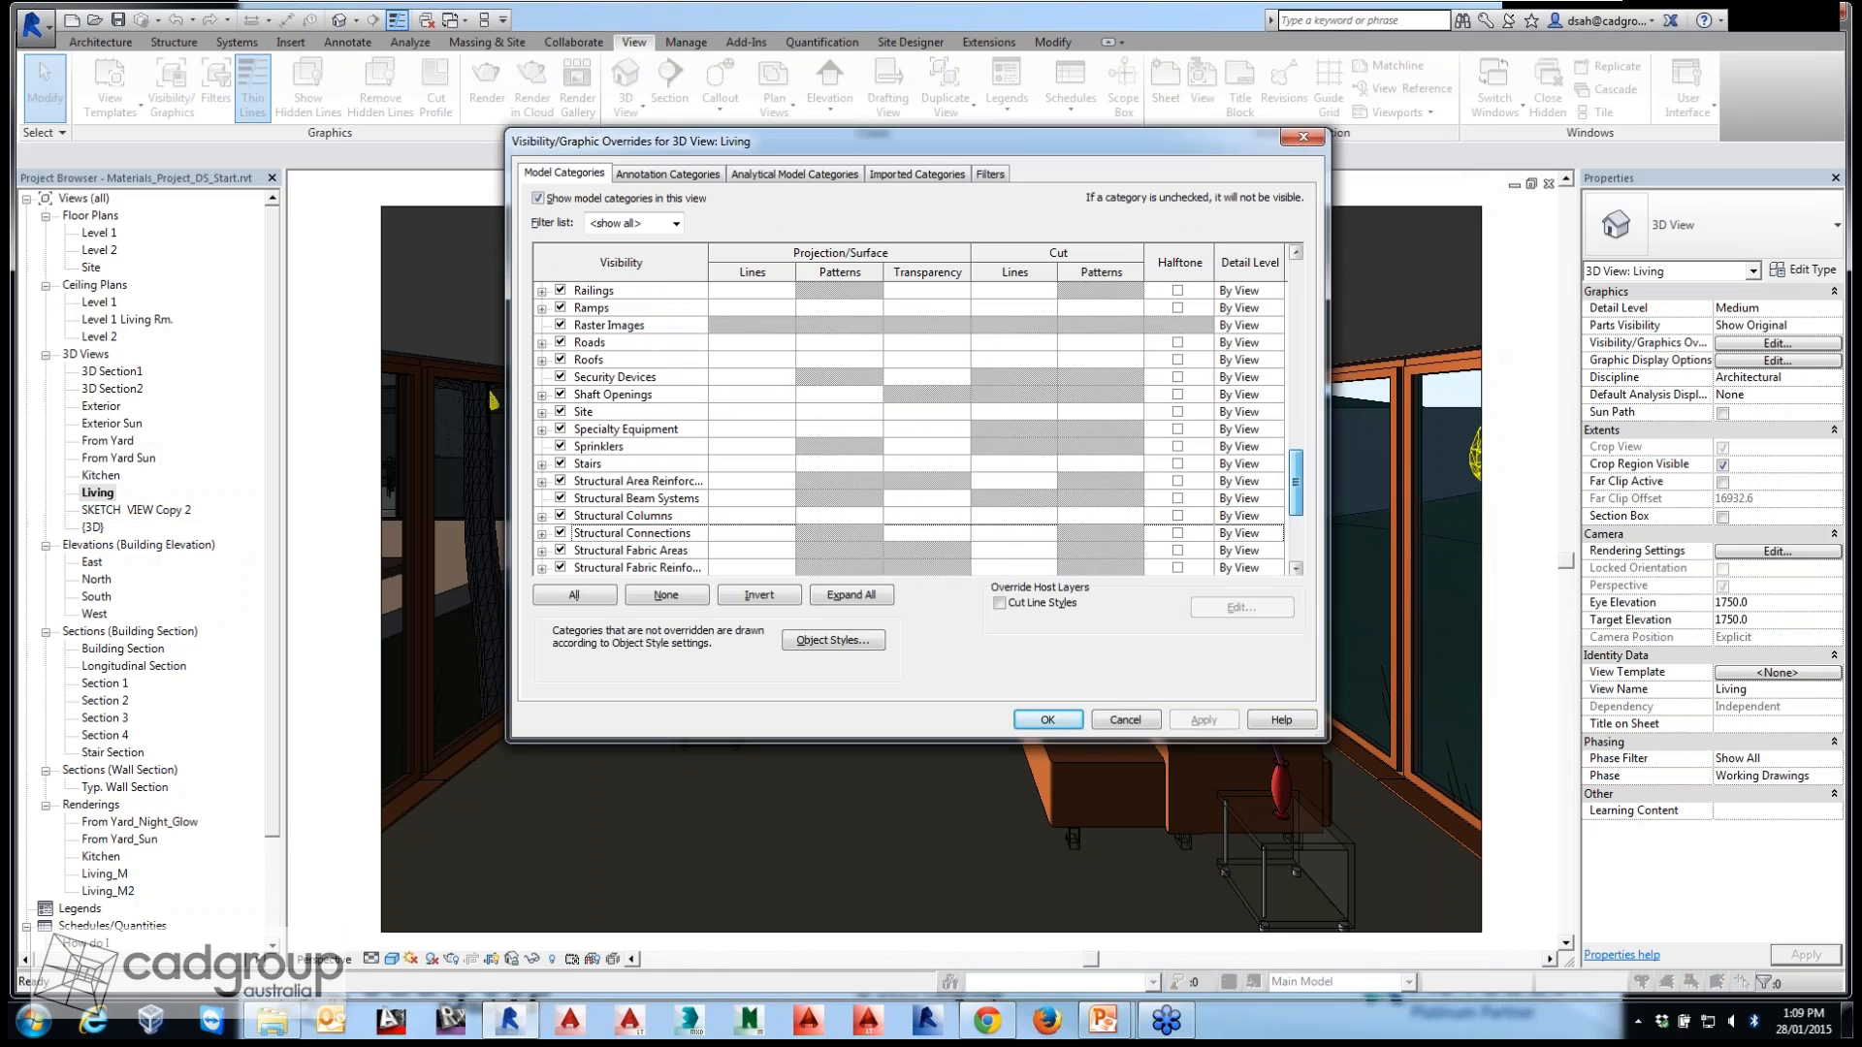
pyautogui.scroll(7, 920, 429)
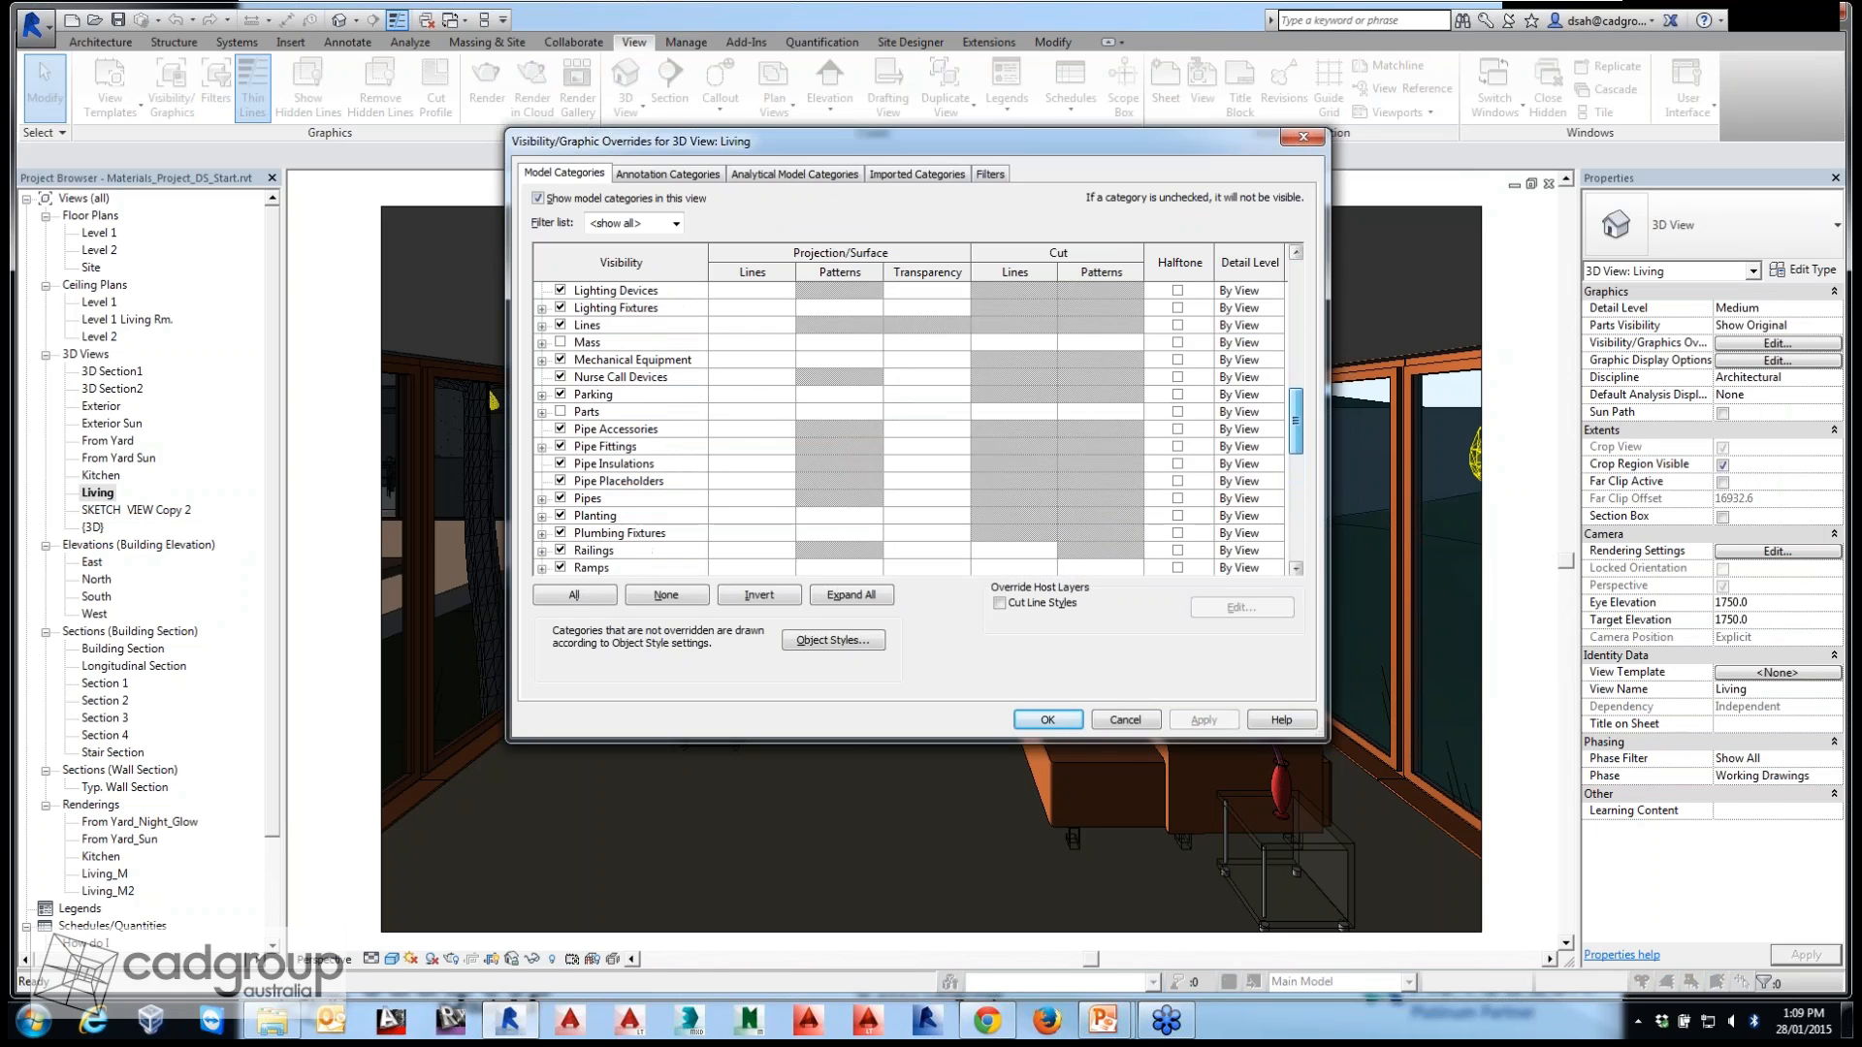
pyautogui.click(541, 308)
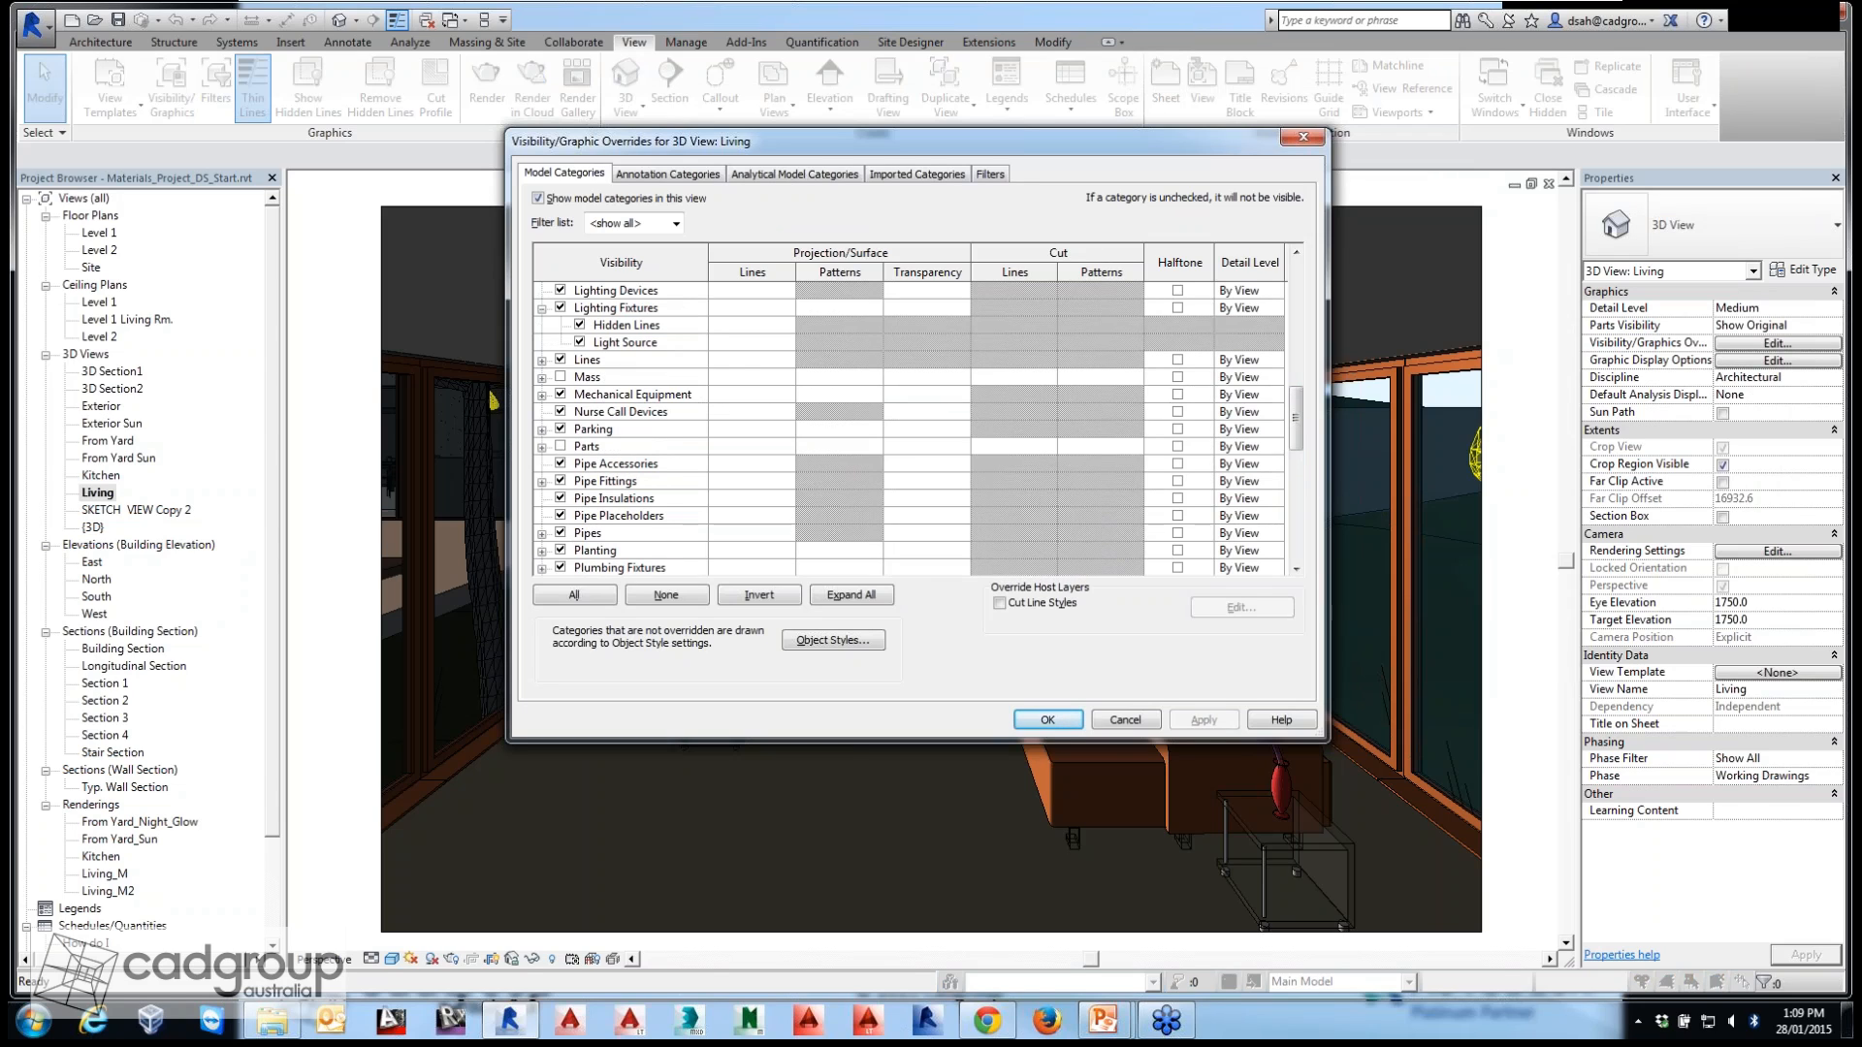
pyautogui.click(580, 342)
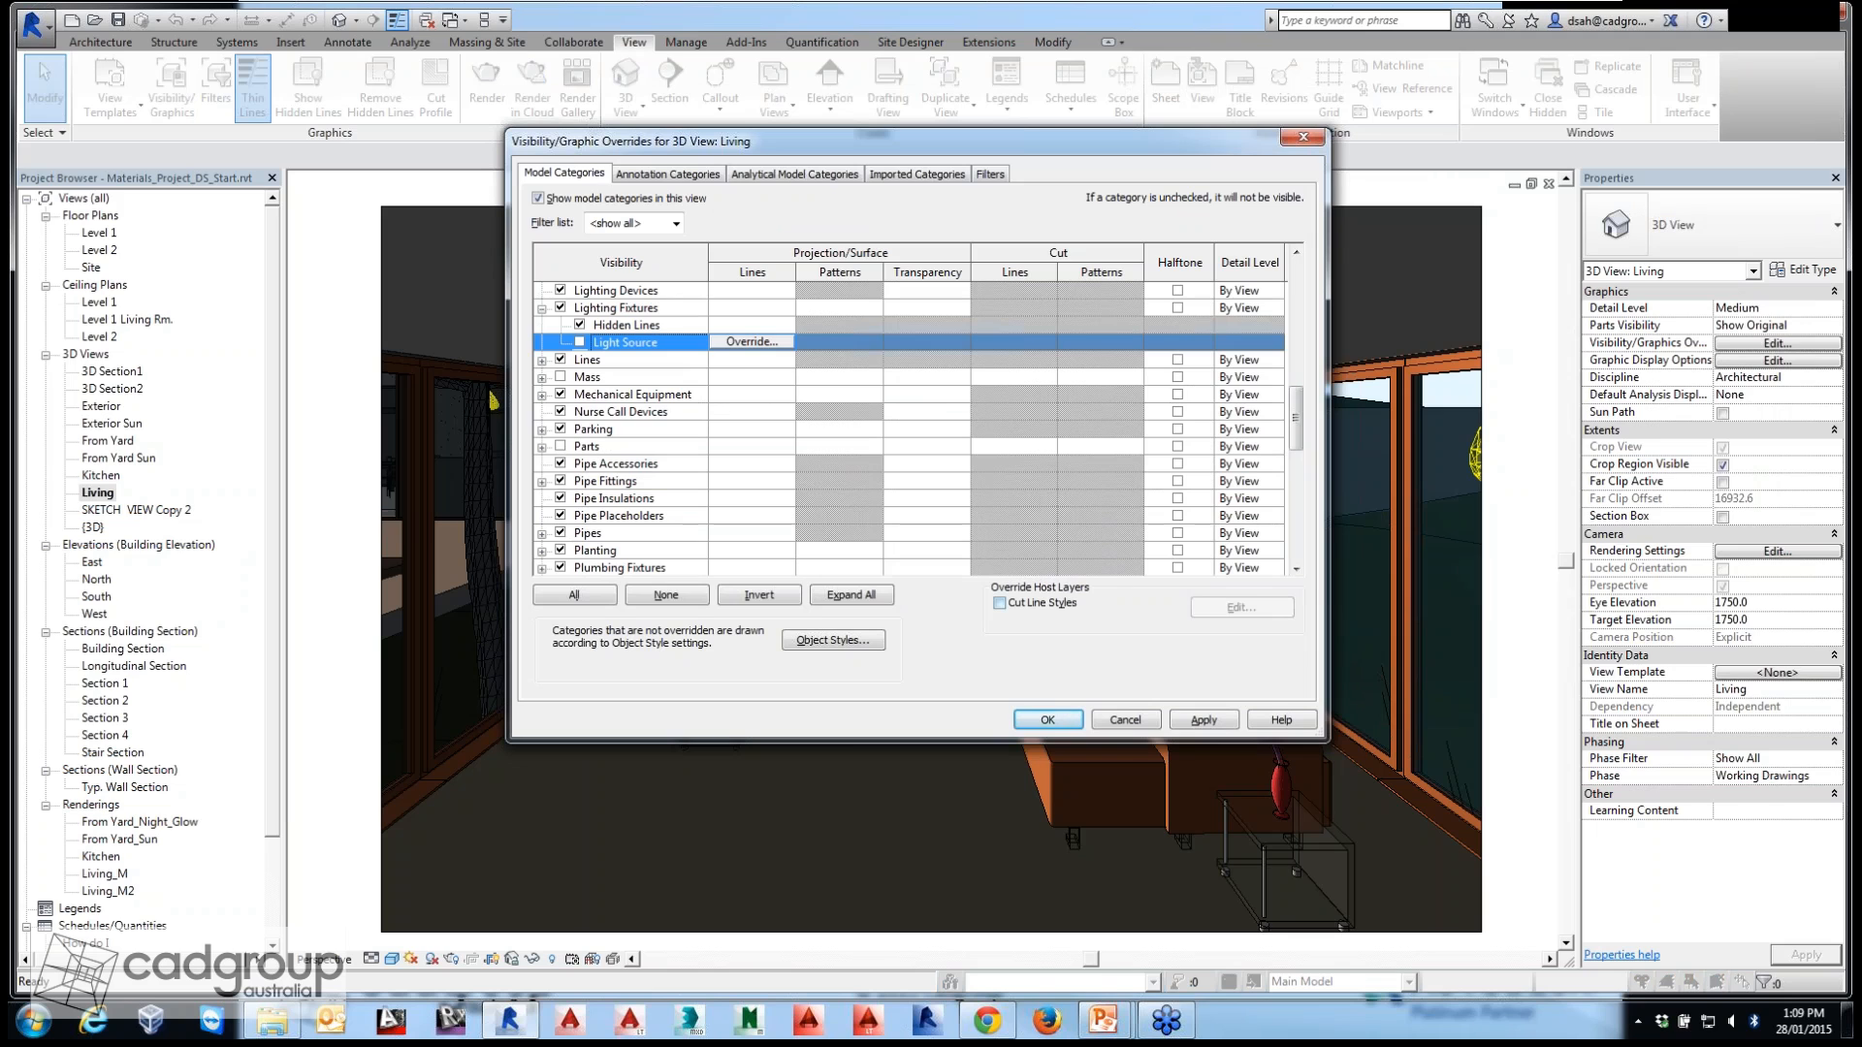
pyautogui.click(1203, 721)
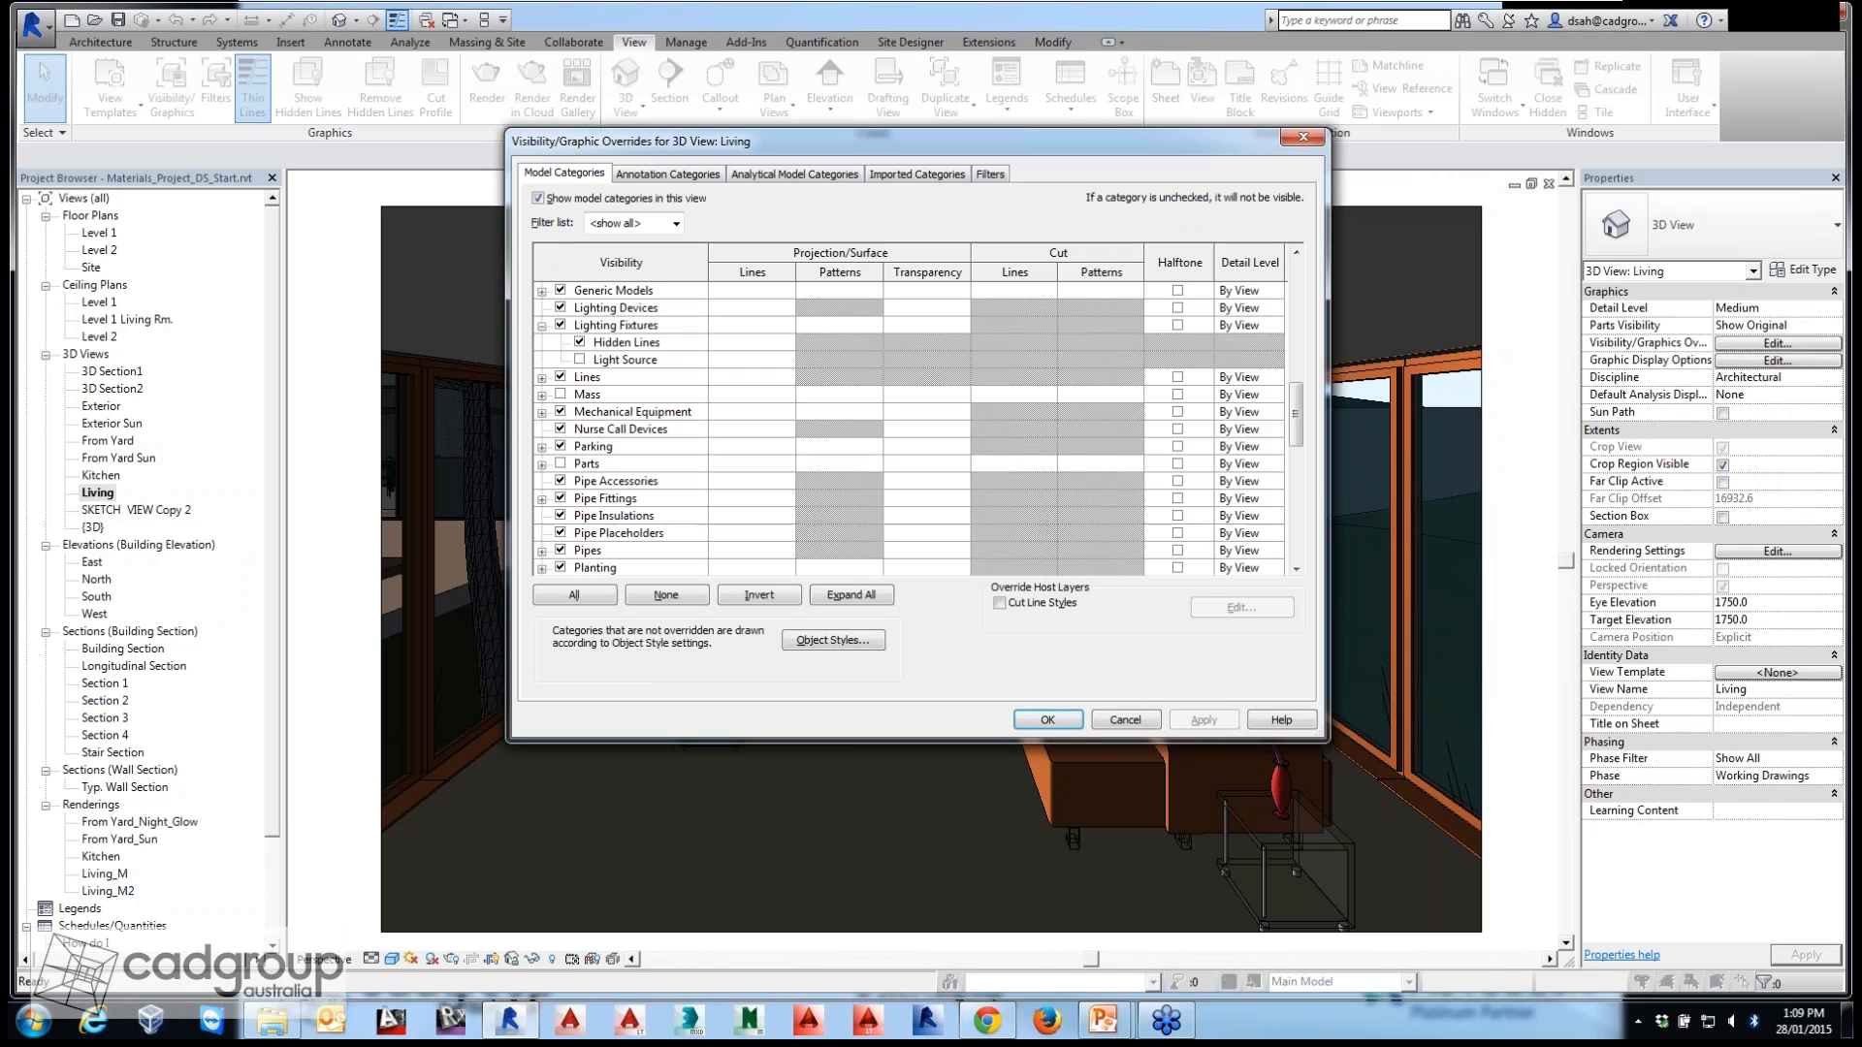
pyautogui.click(1047, 721)
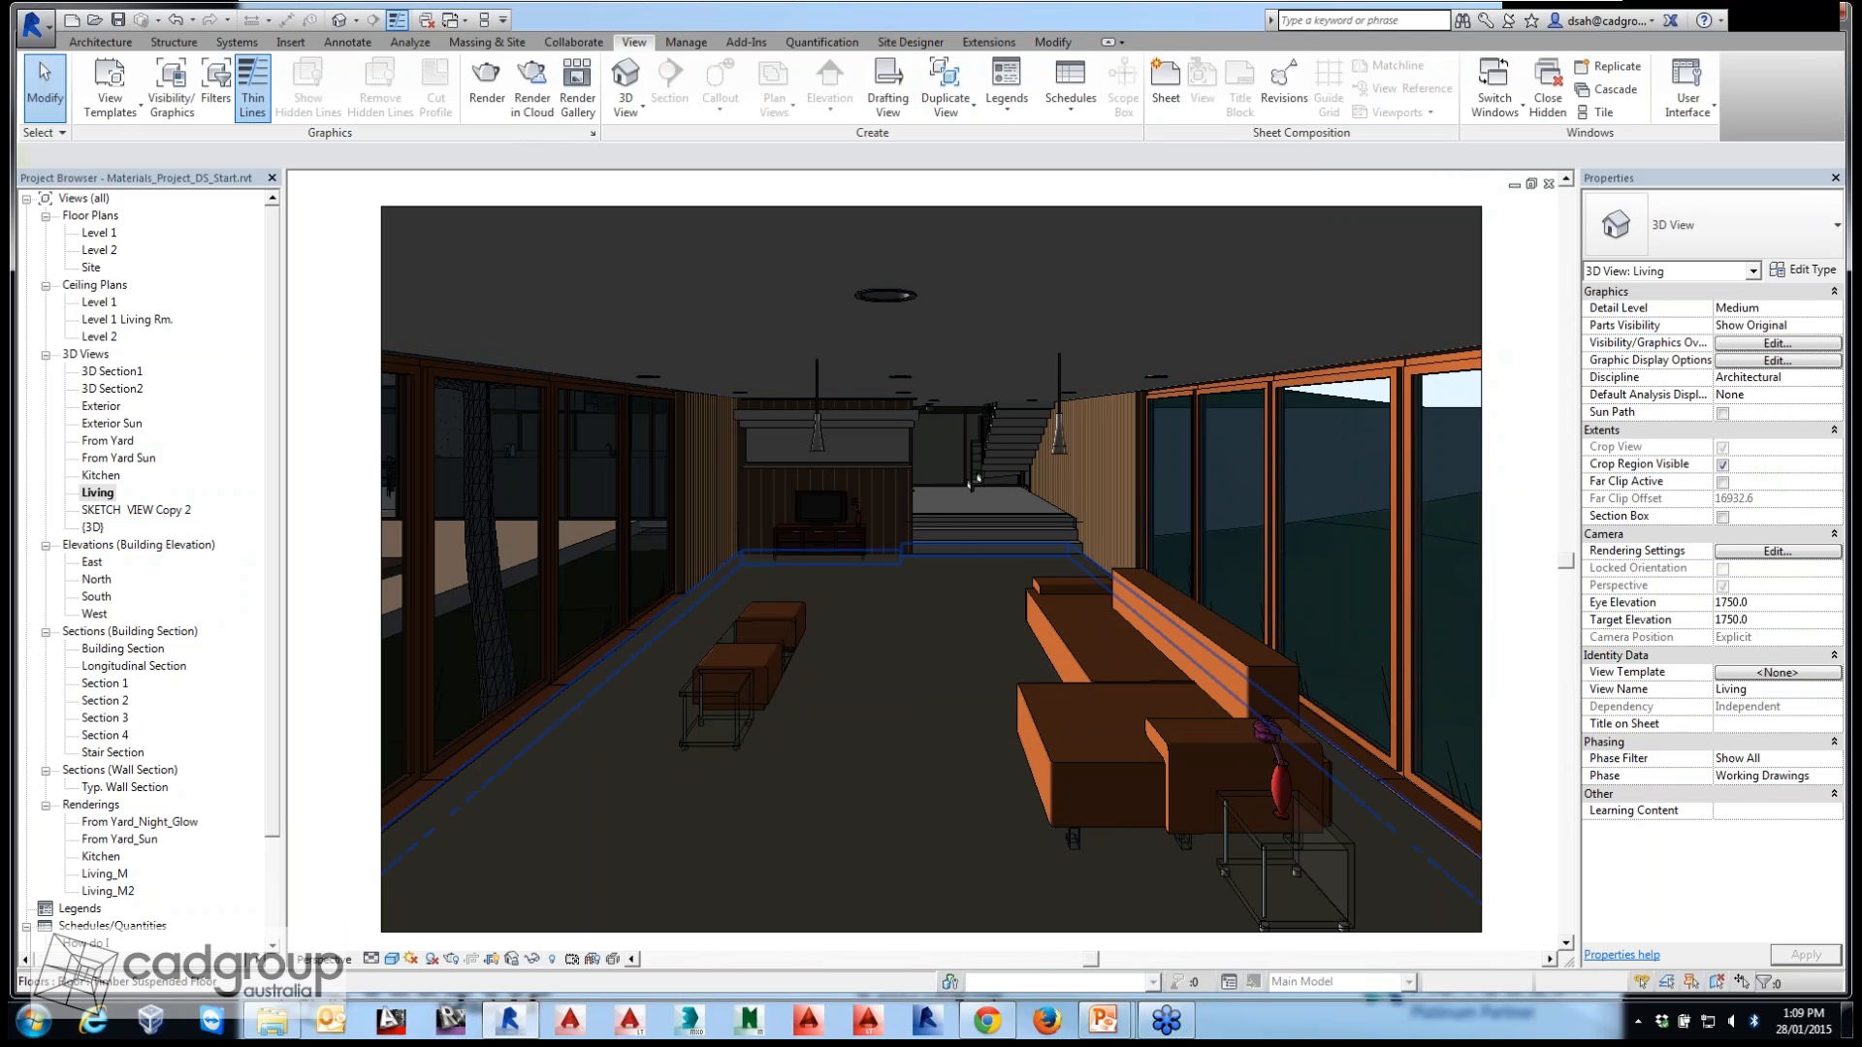
pyautogui.click(902, 558)
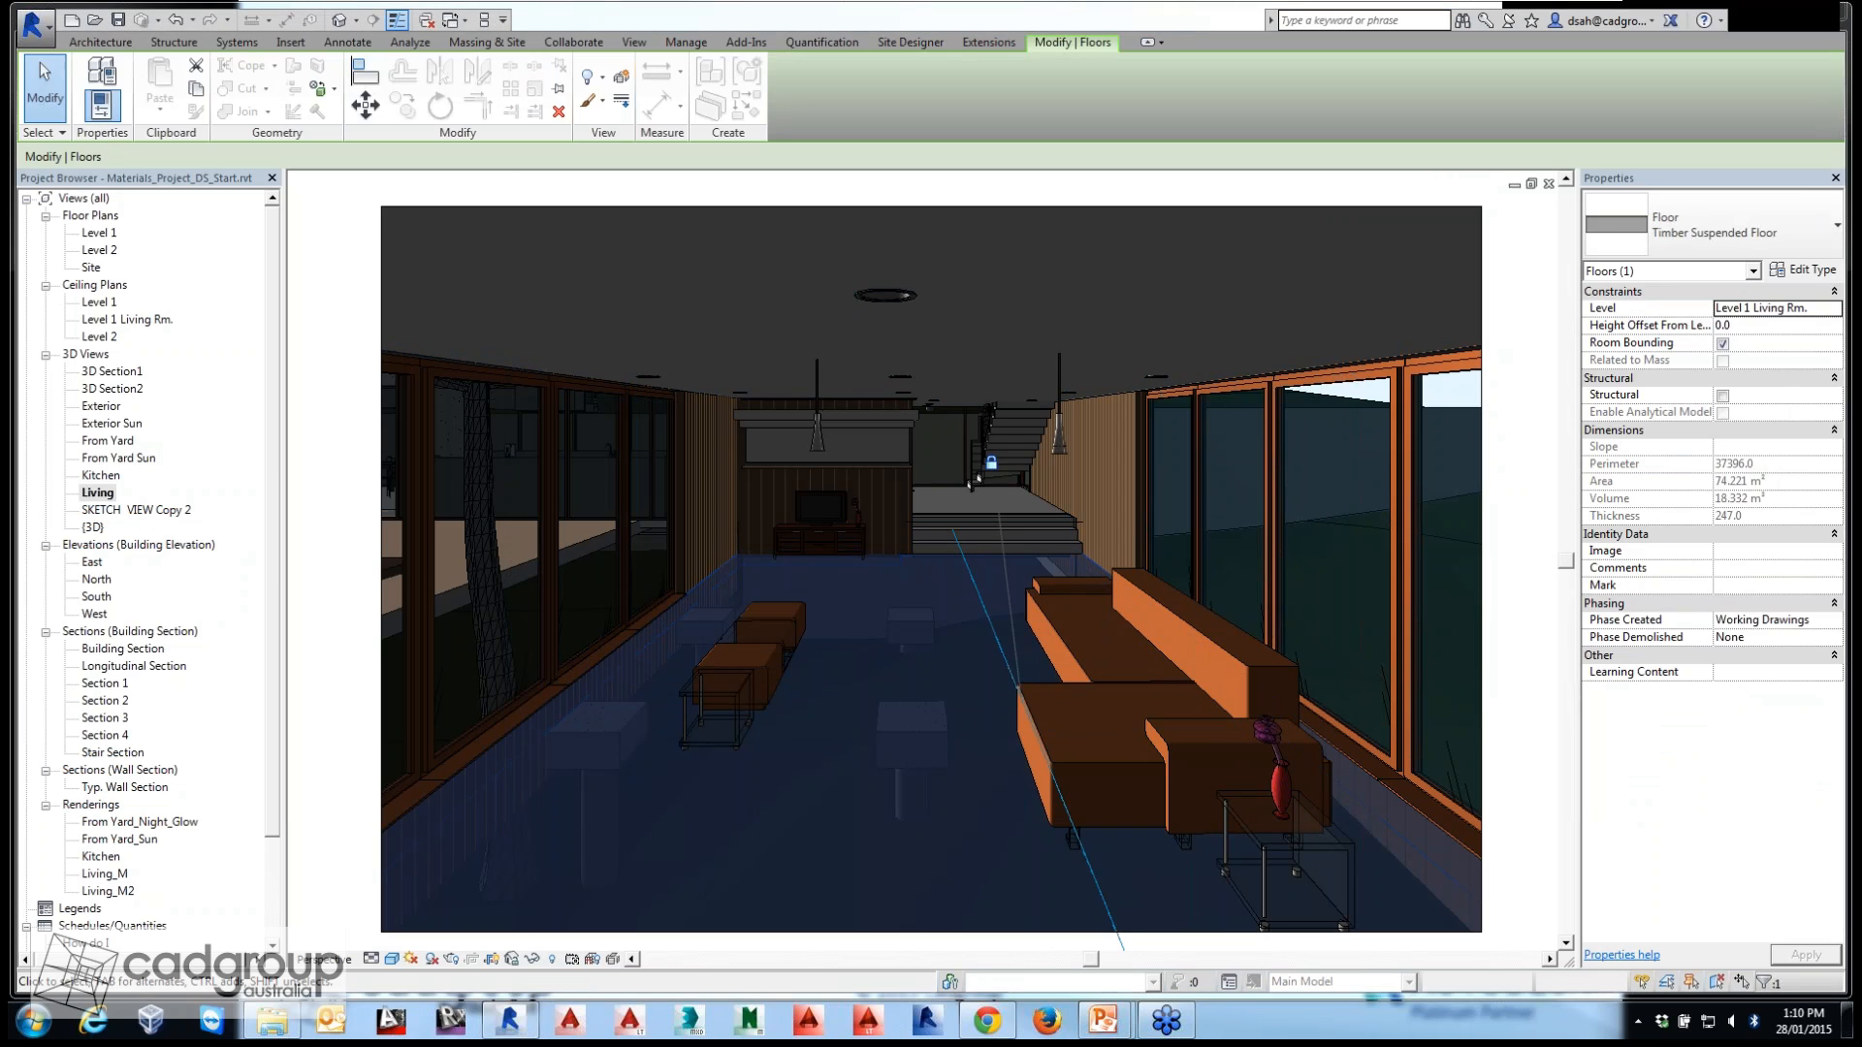
pyautogui.click(1804, 271)
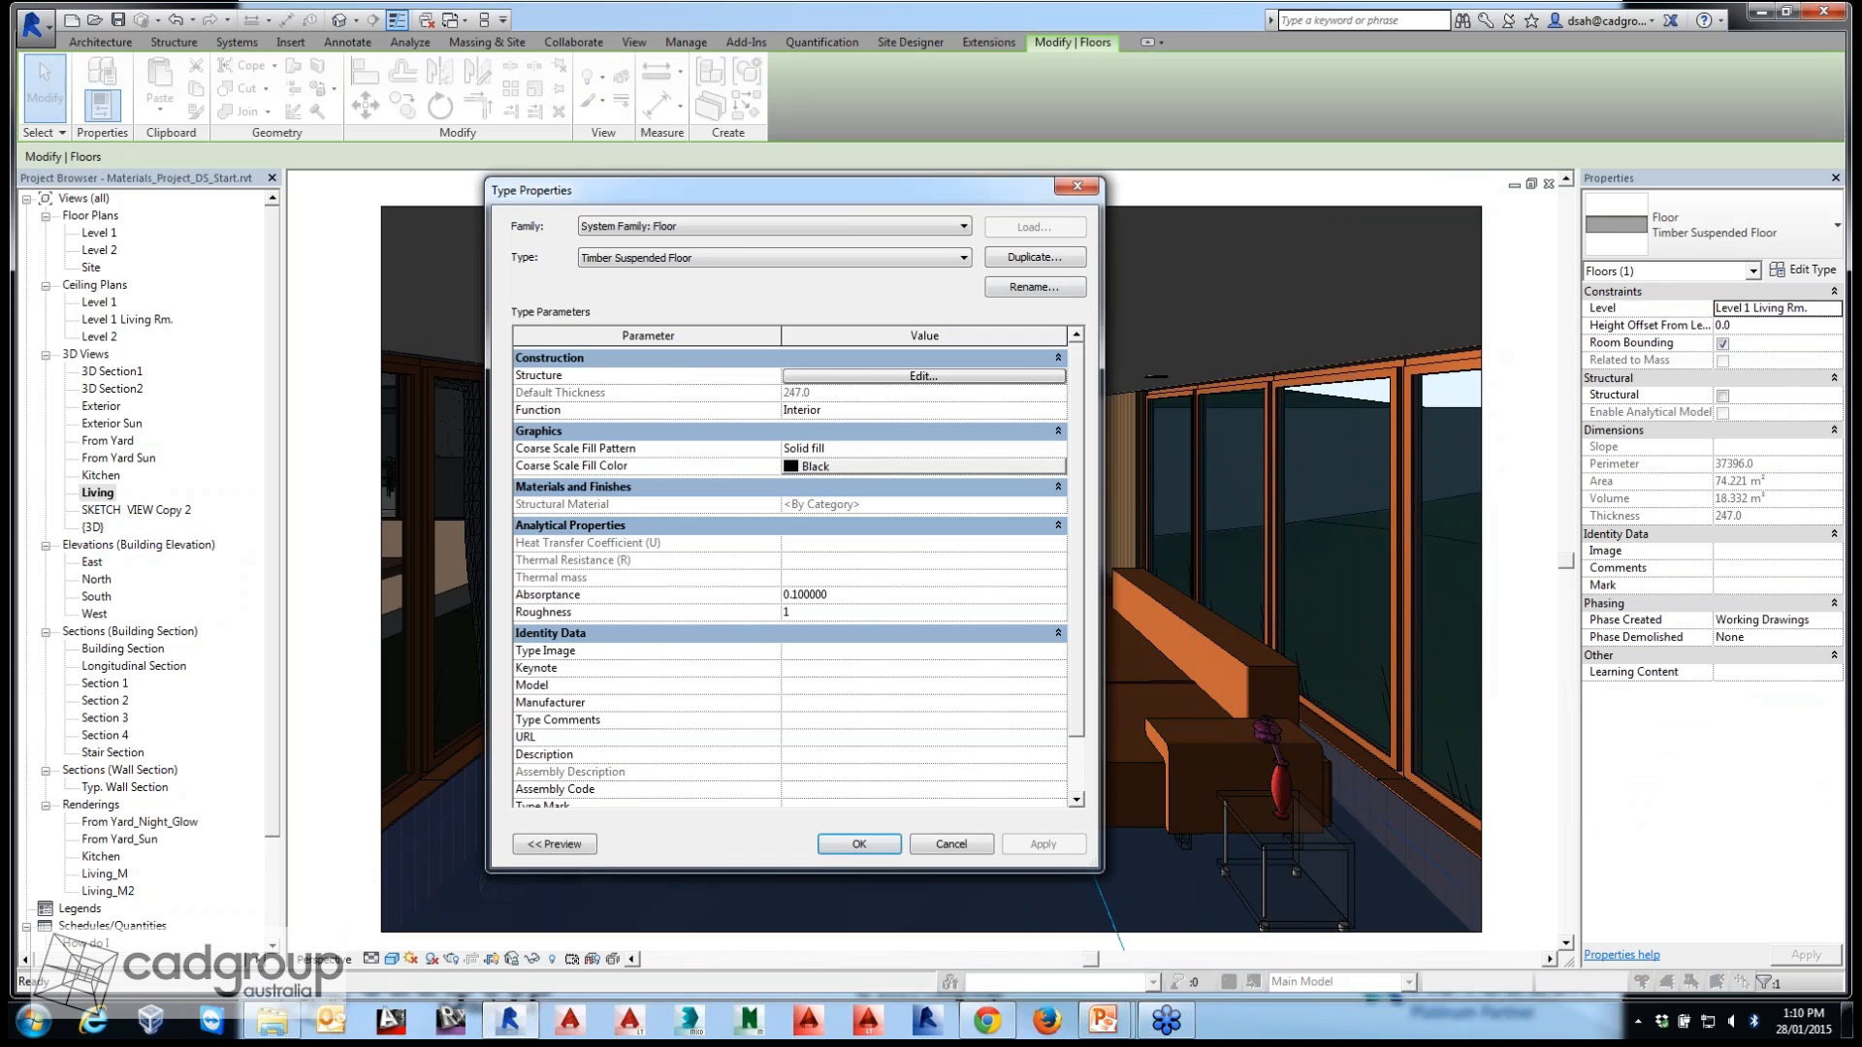
pyautogui.click(924, 376)
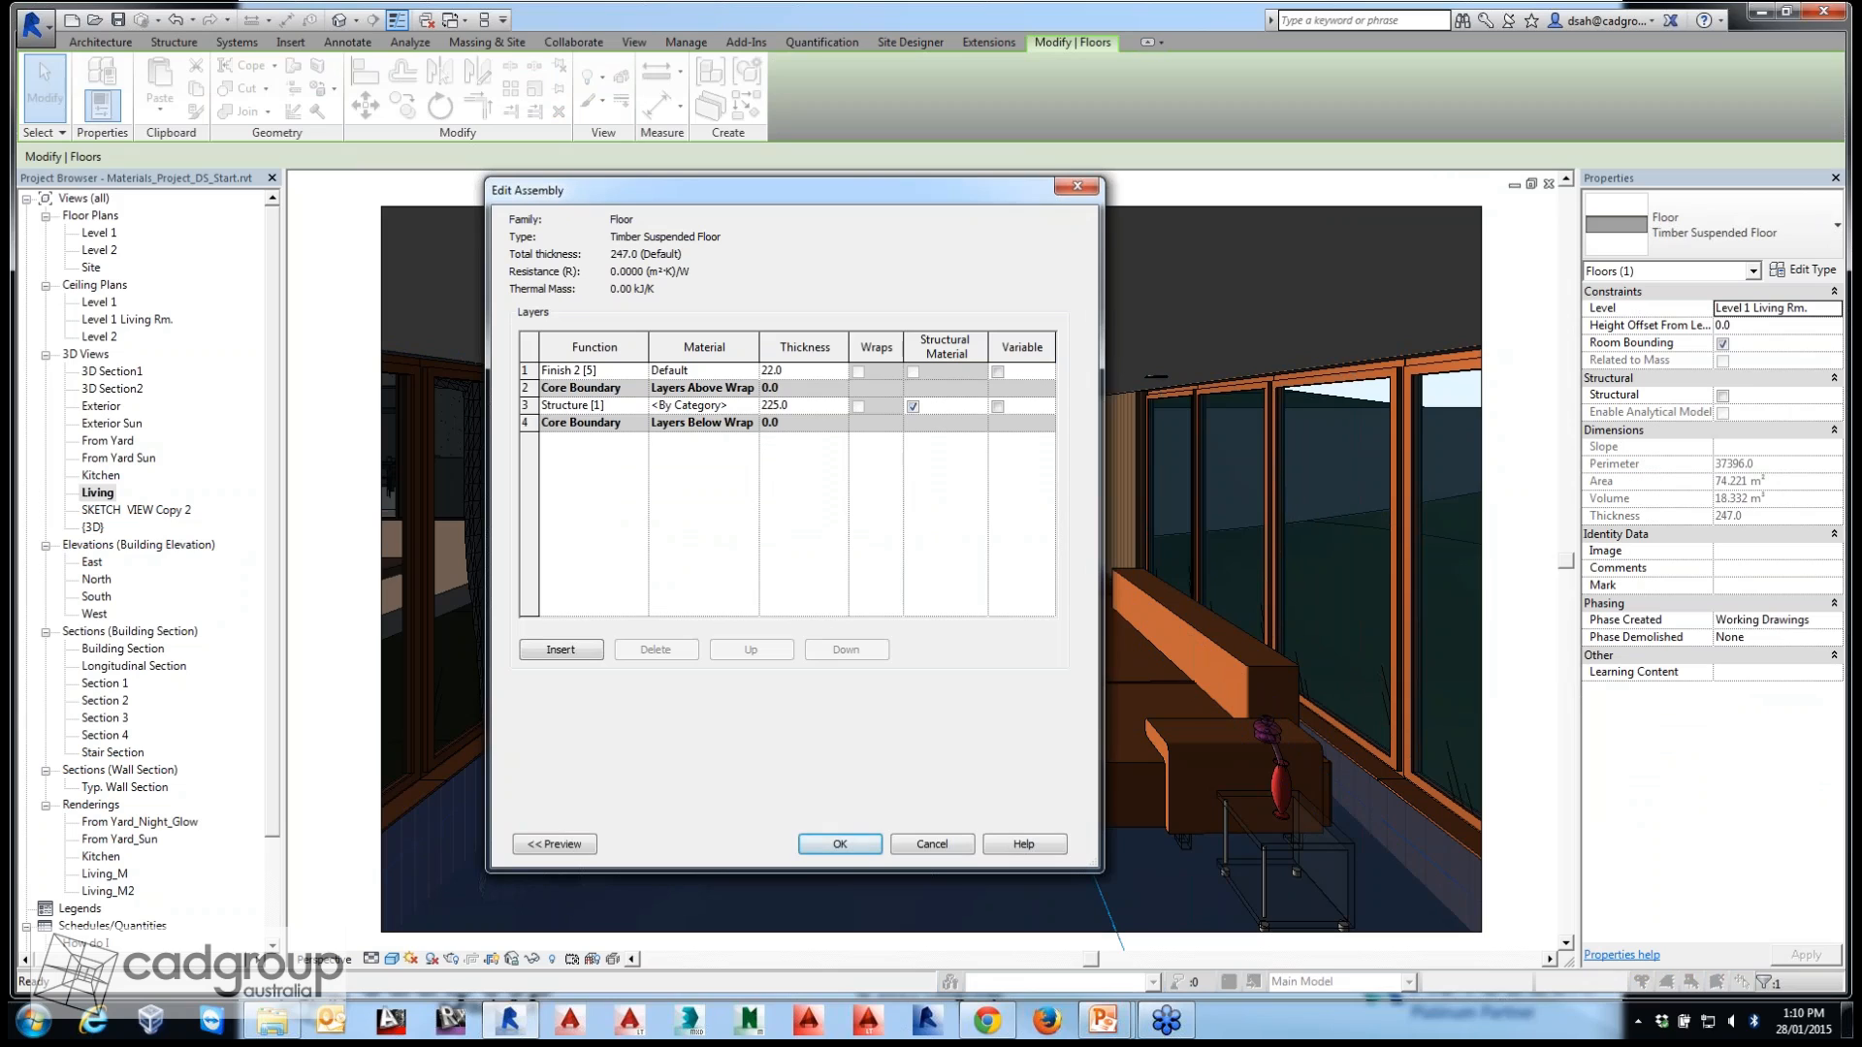
pyautogui.click(703, 371)
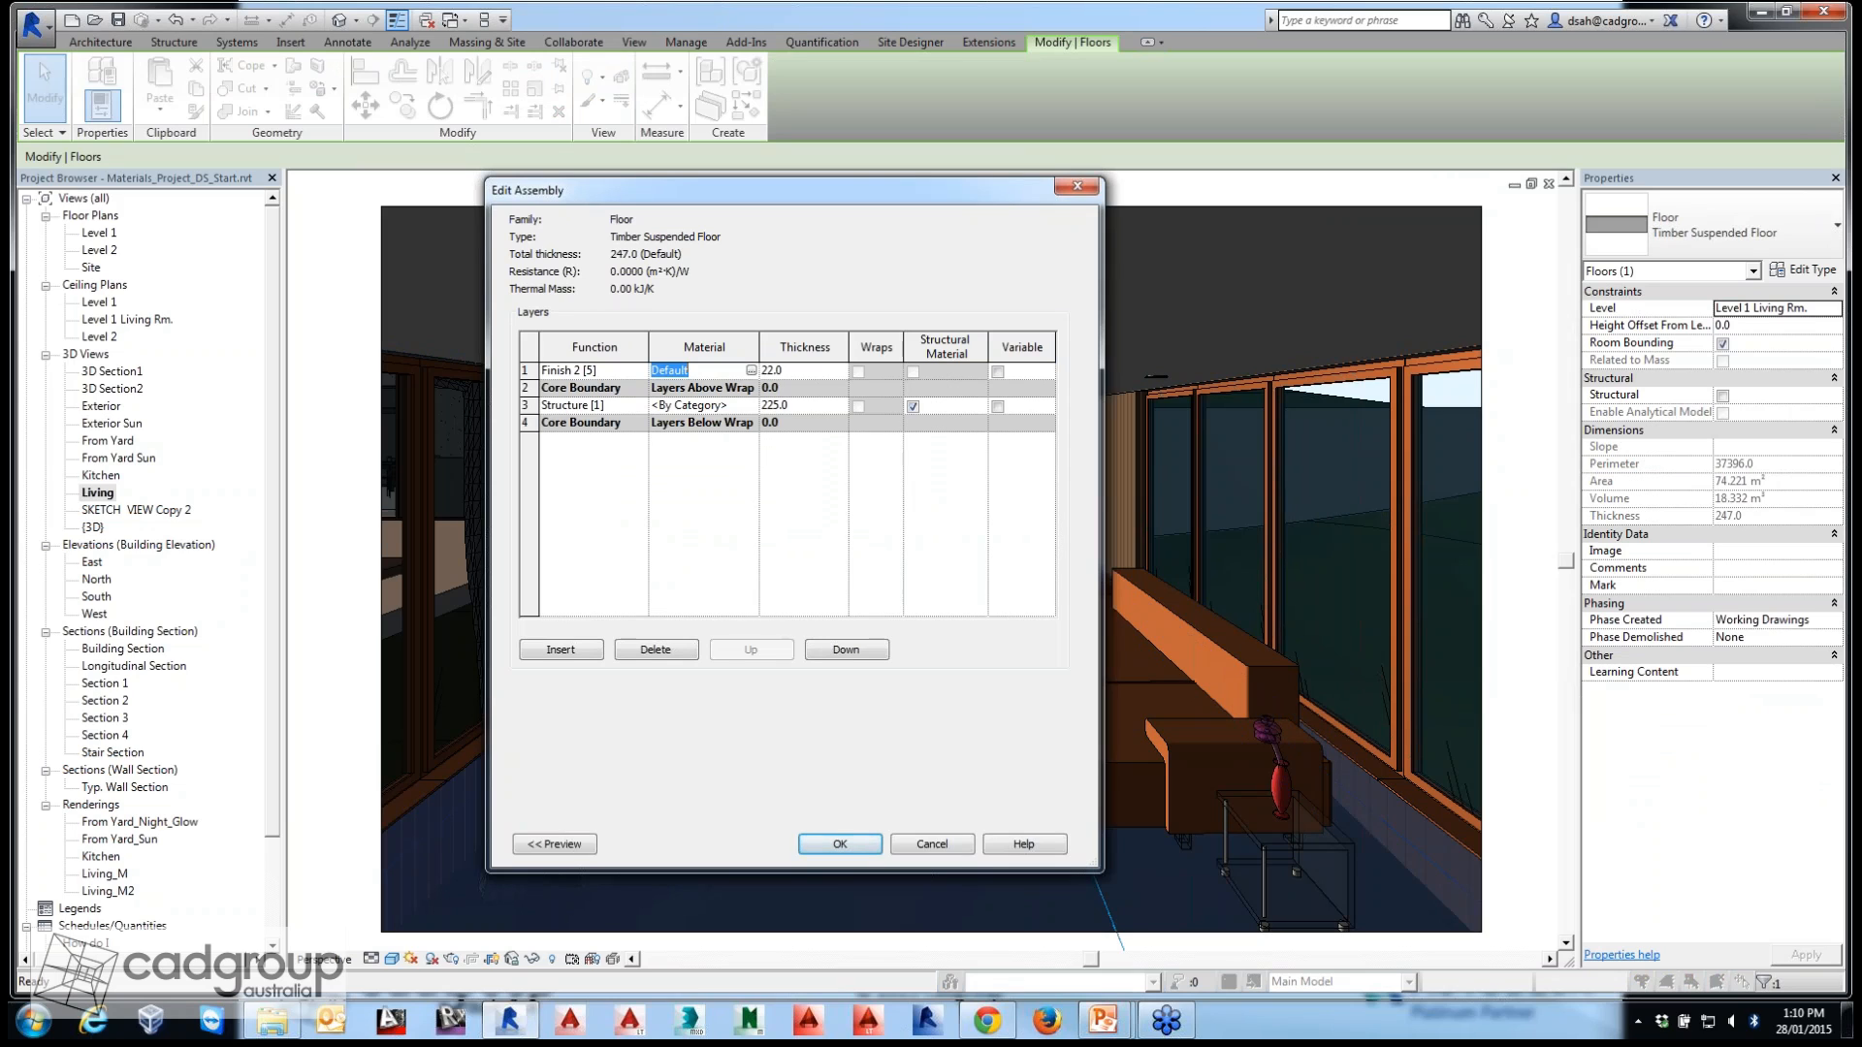
pyautogui.click(751, 371)
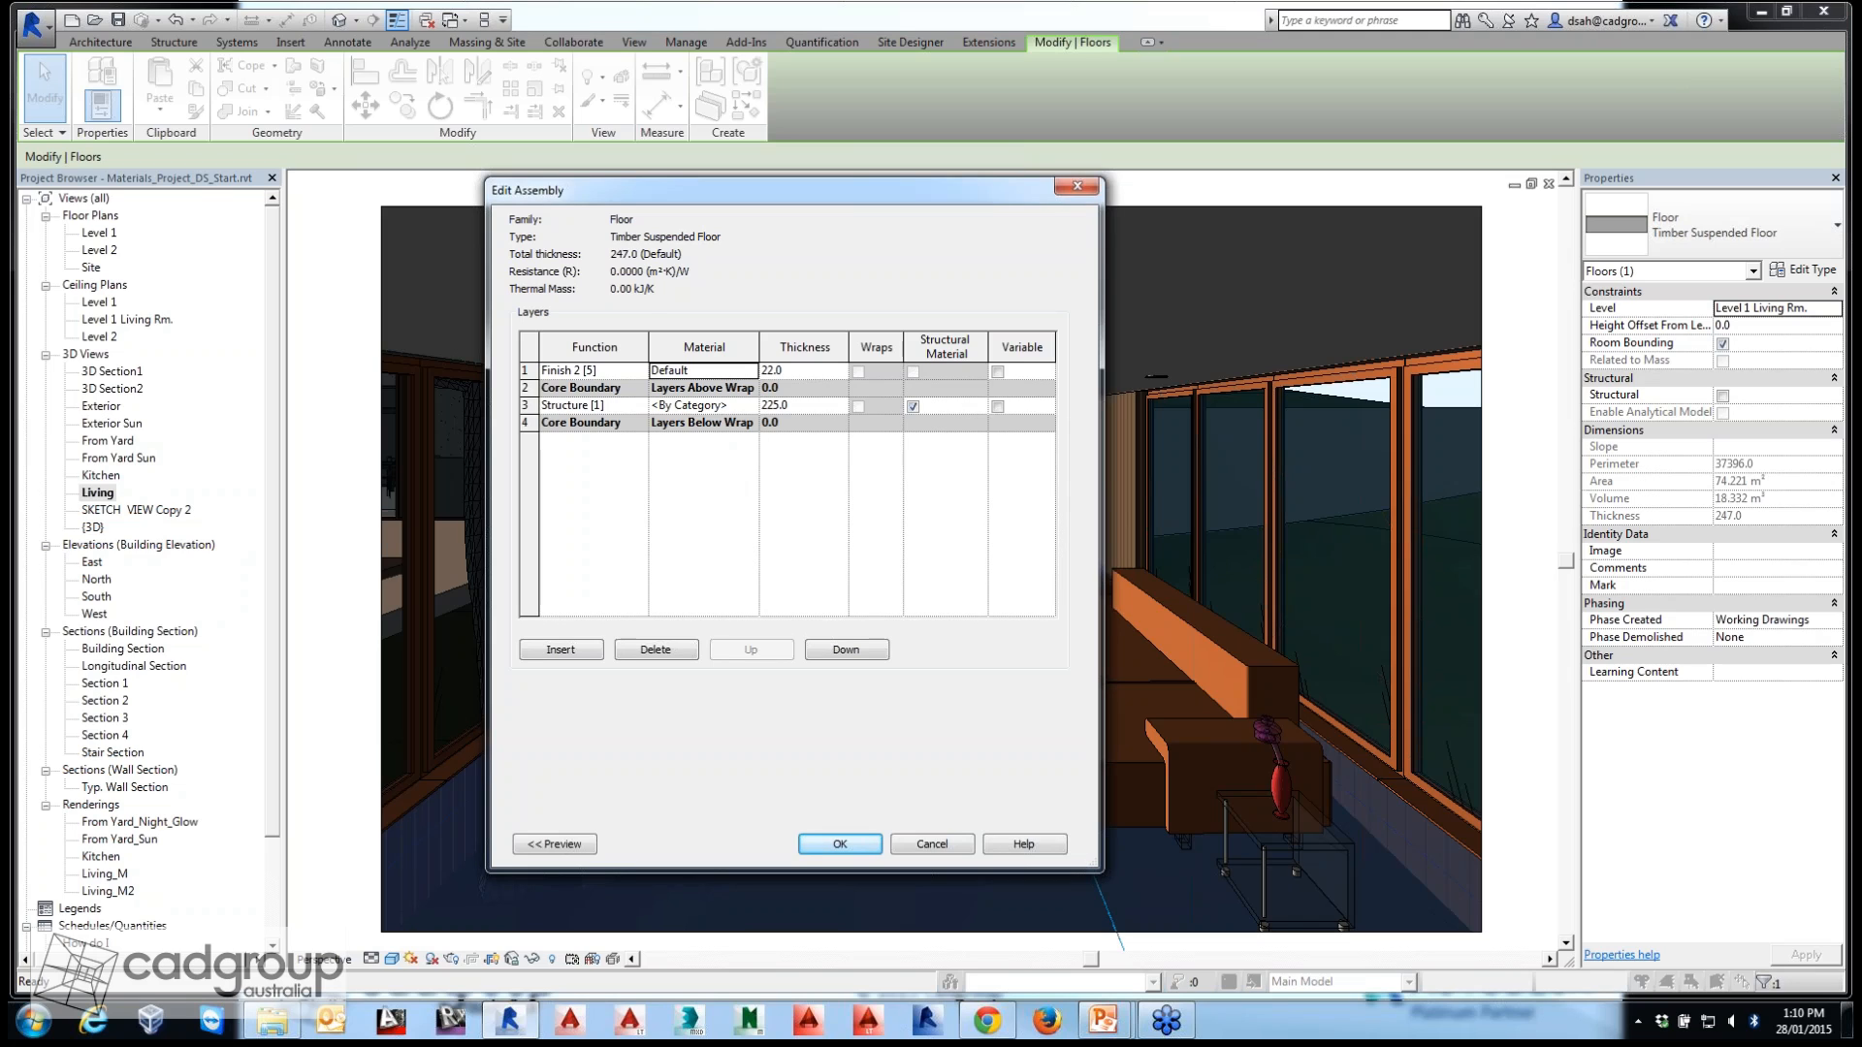
pyautogui.moveTo(727, 190); pyautogui.dragTo(702, 191)
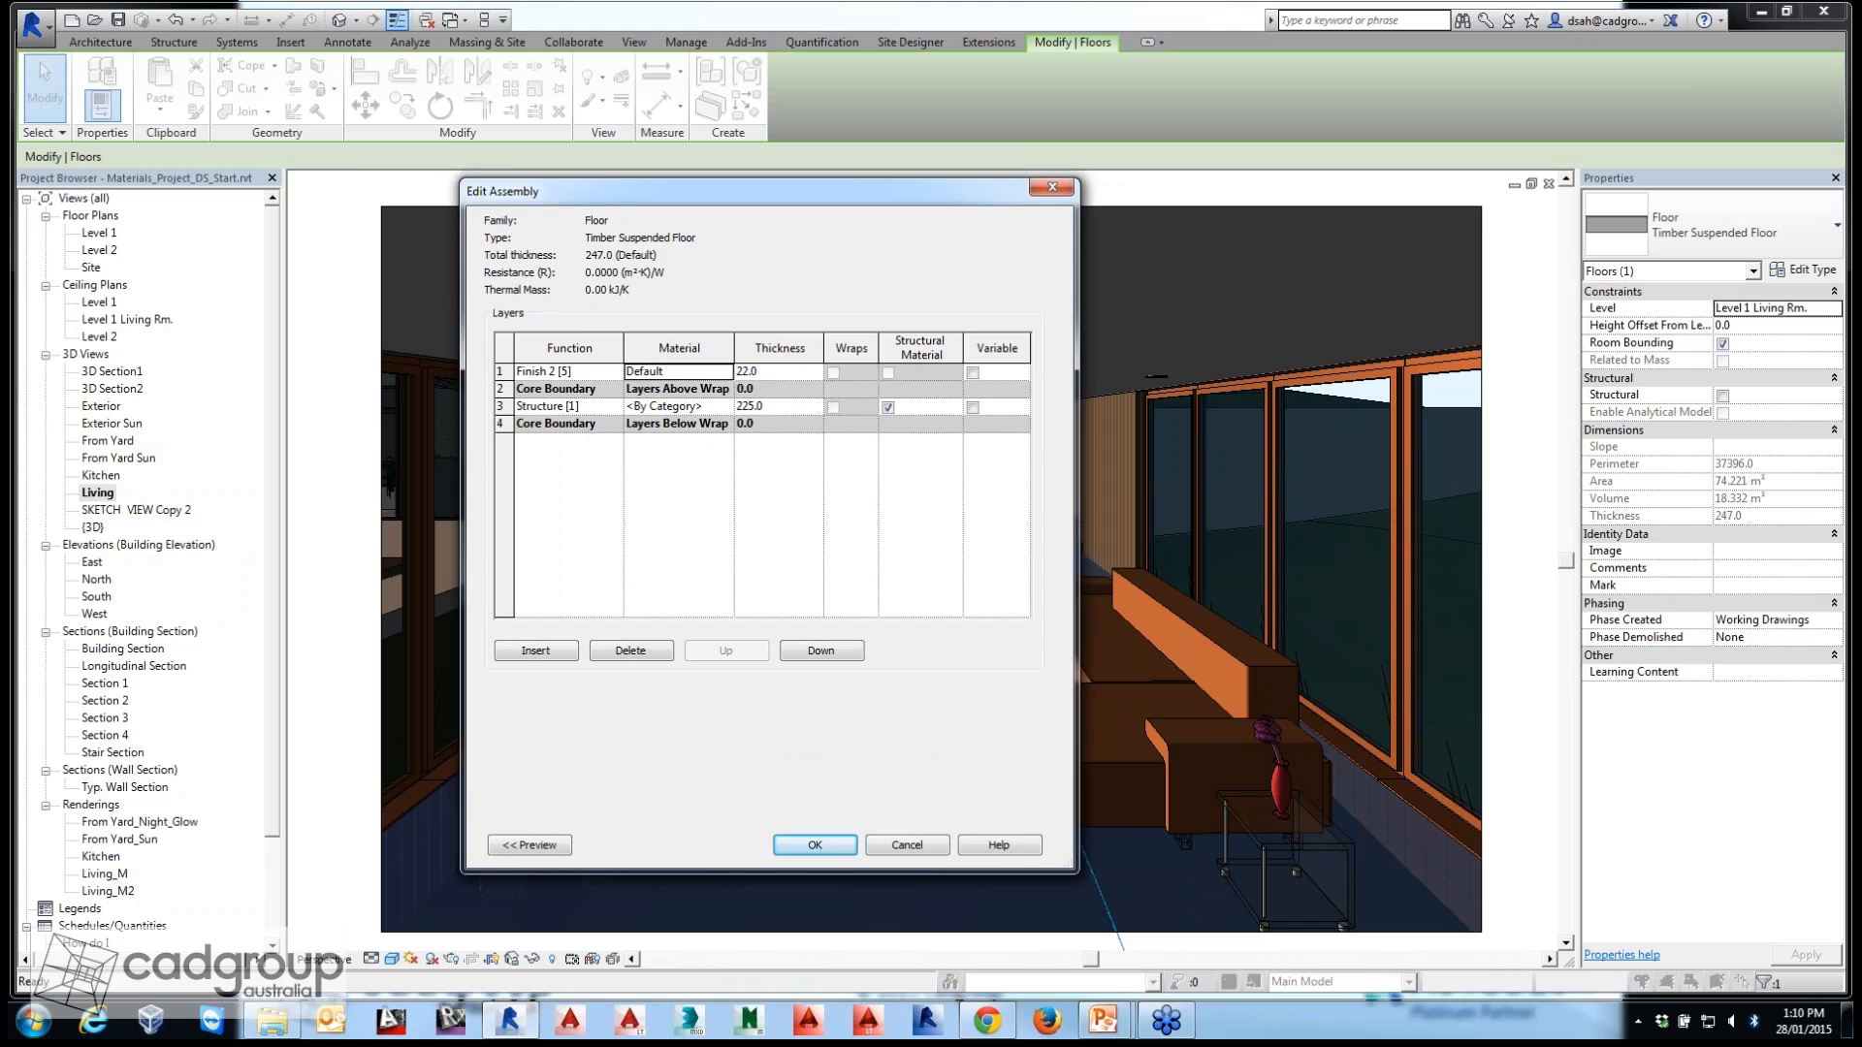
pyautogui.hotkey('alt', 'space')
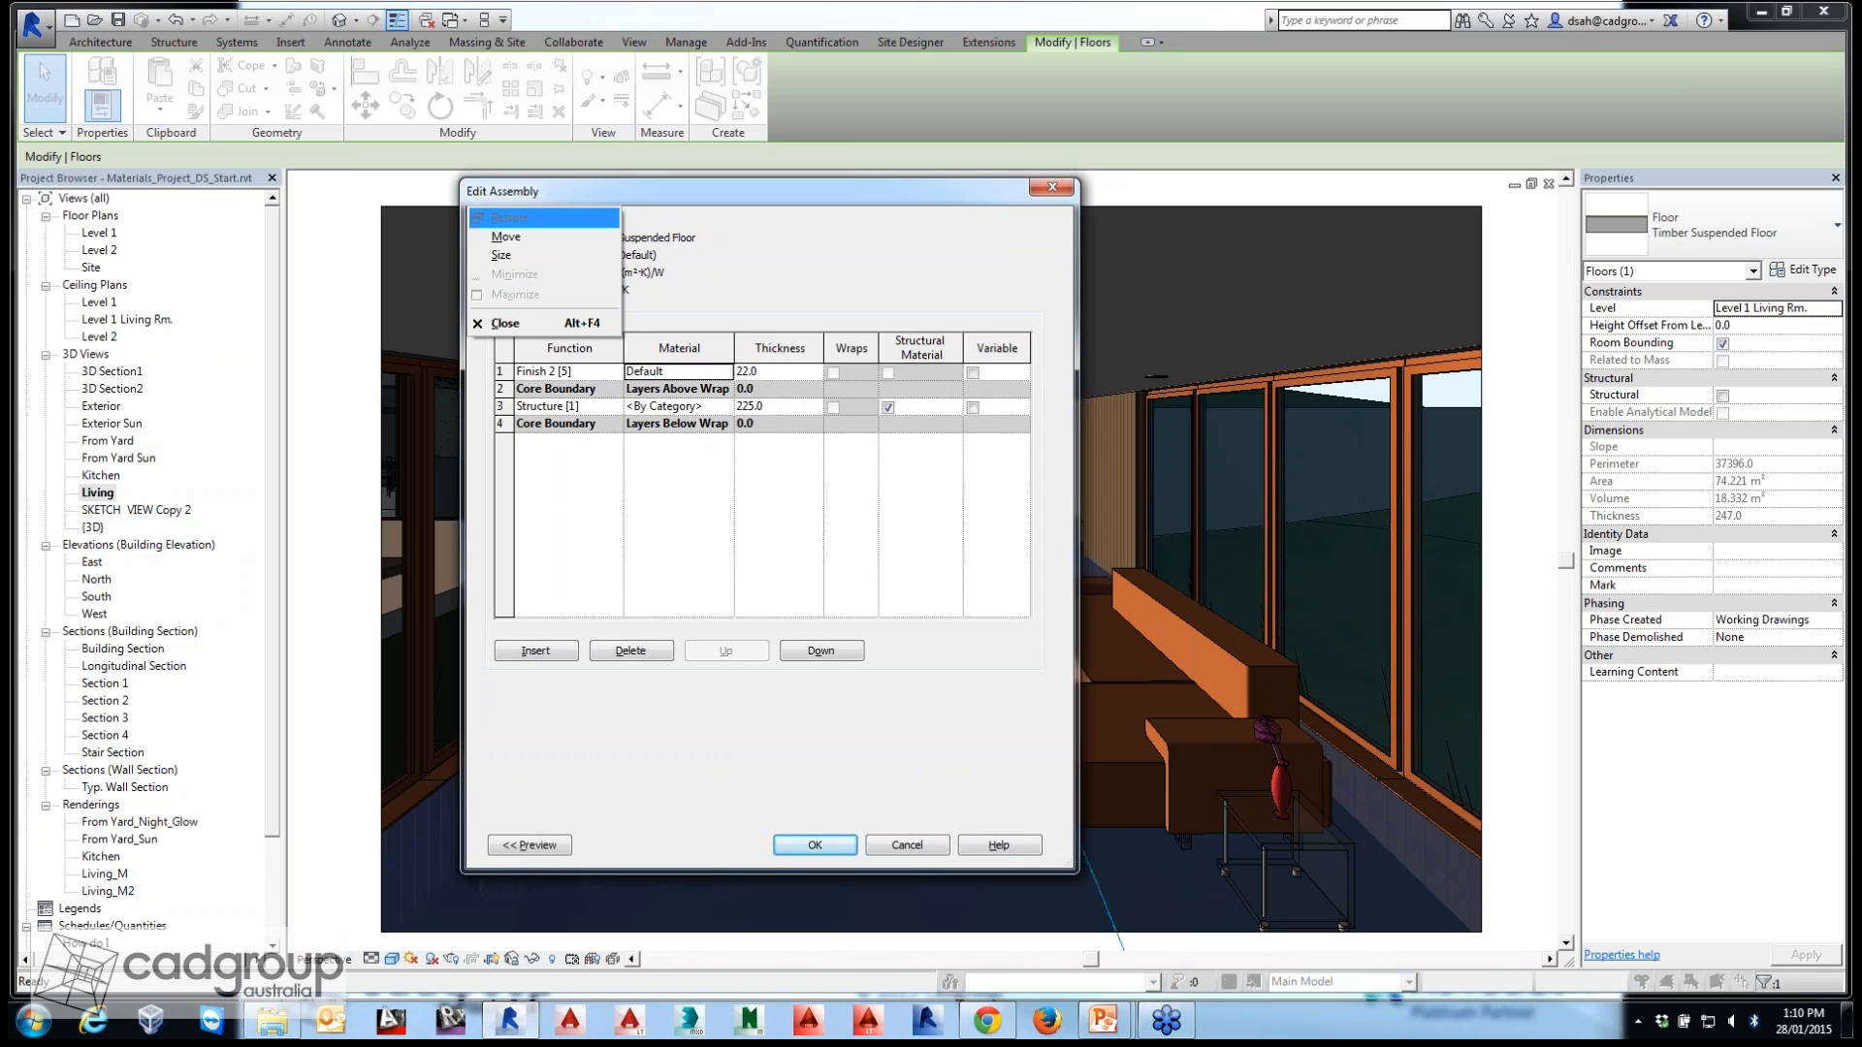
pyautogui.press('Escape')
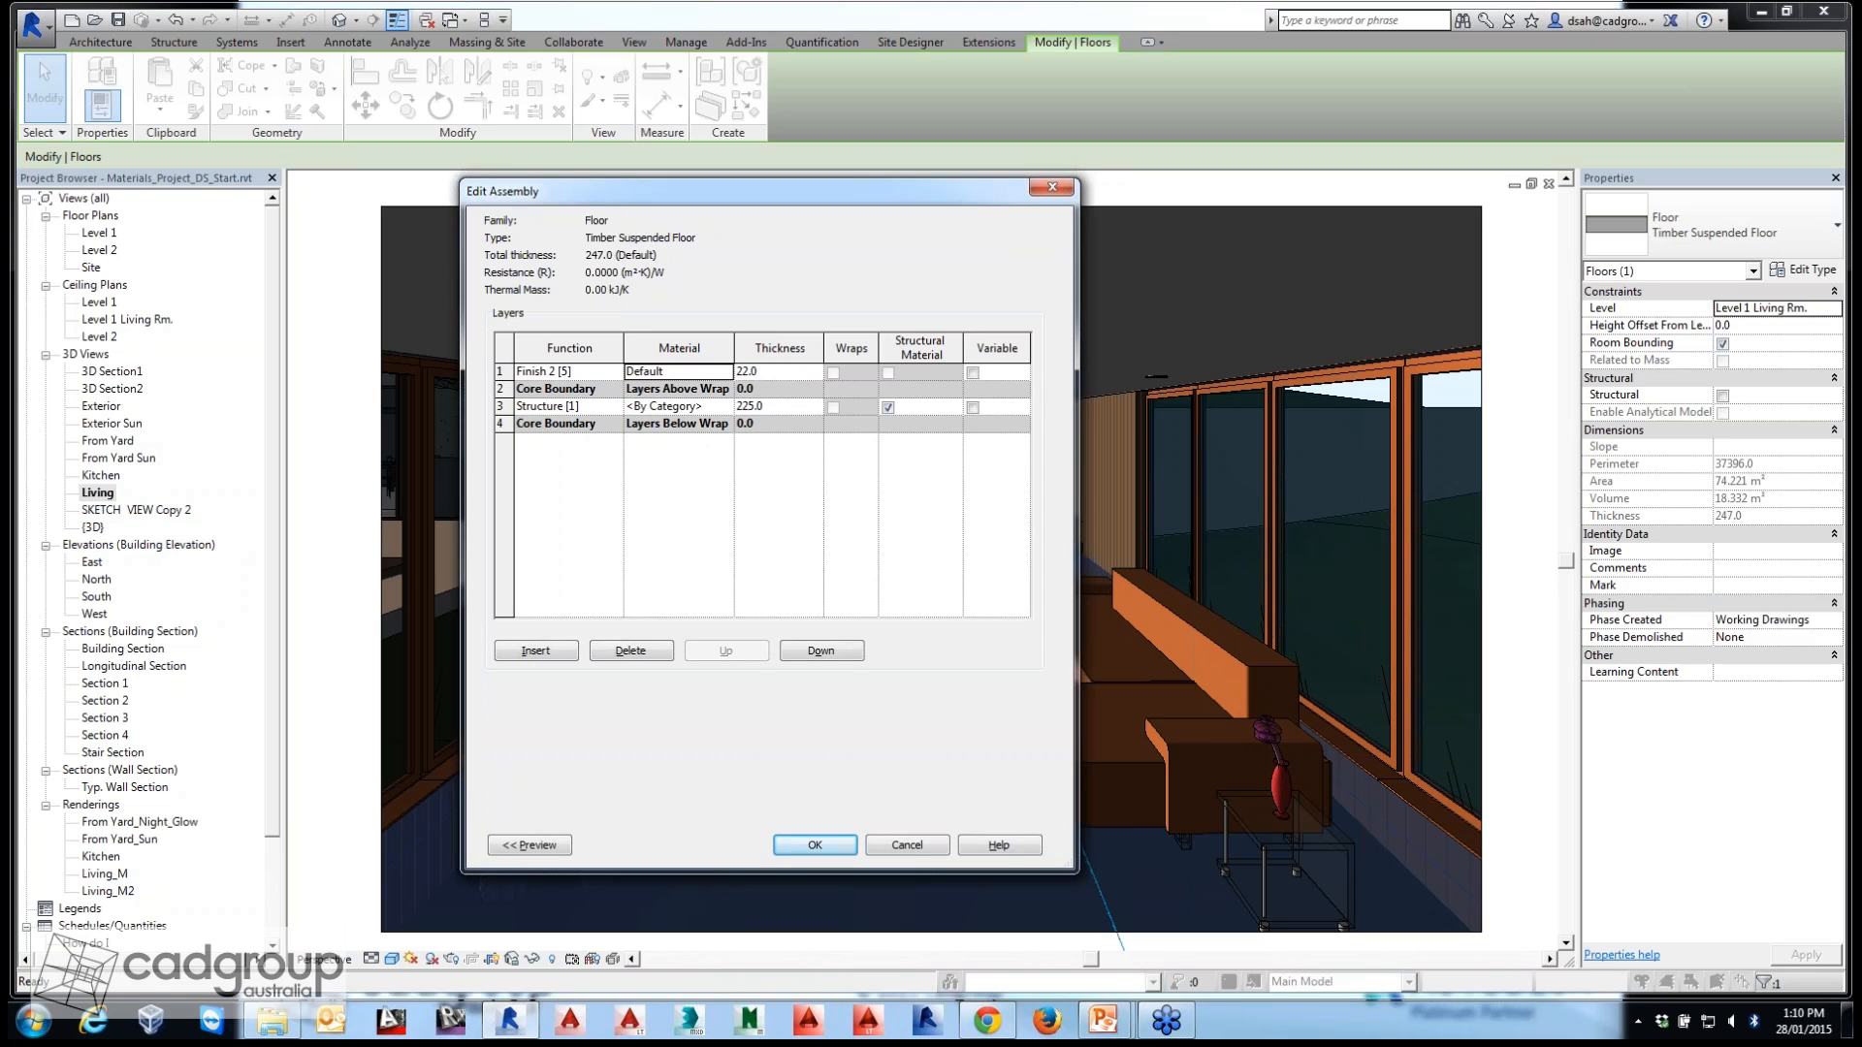
pyautogui.press('super+p')
pyautogui.press('super+p')
pyautogui.press('super+p')
pyautogui.press('super+p')
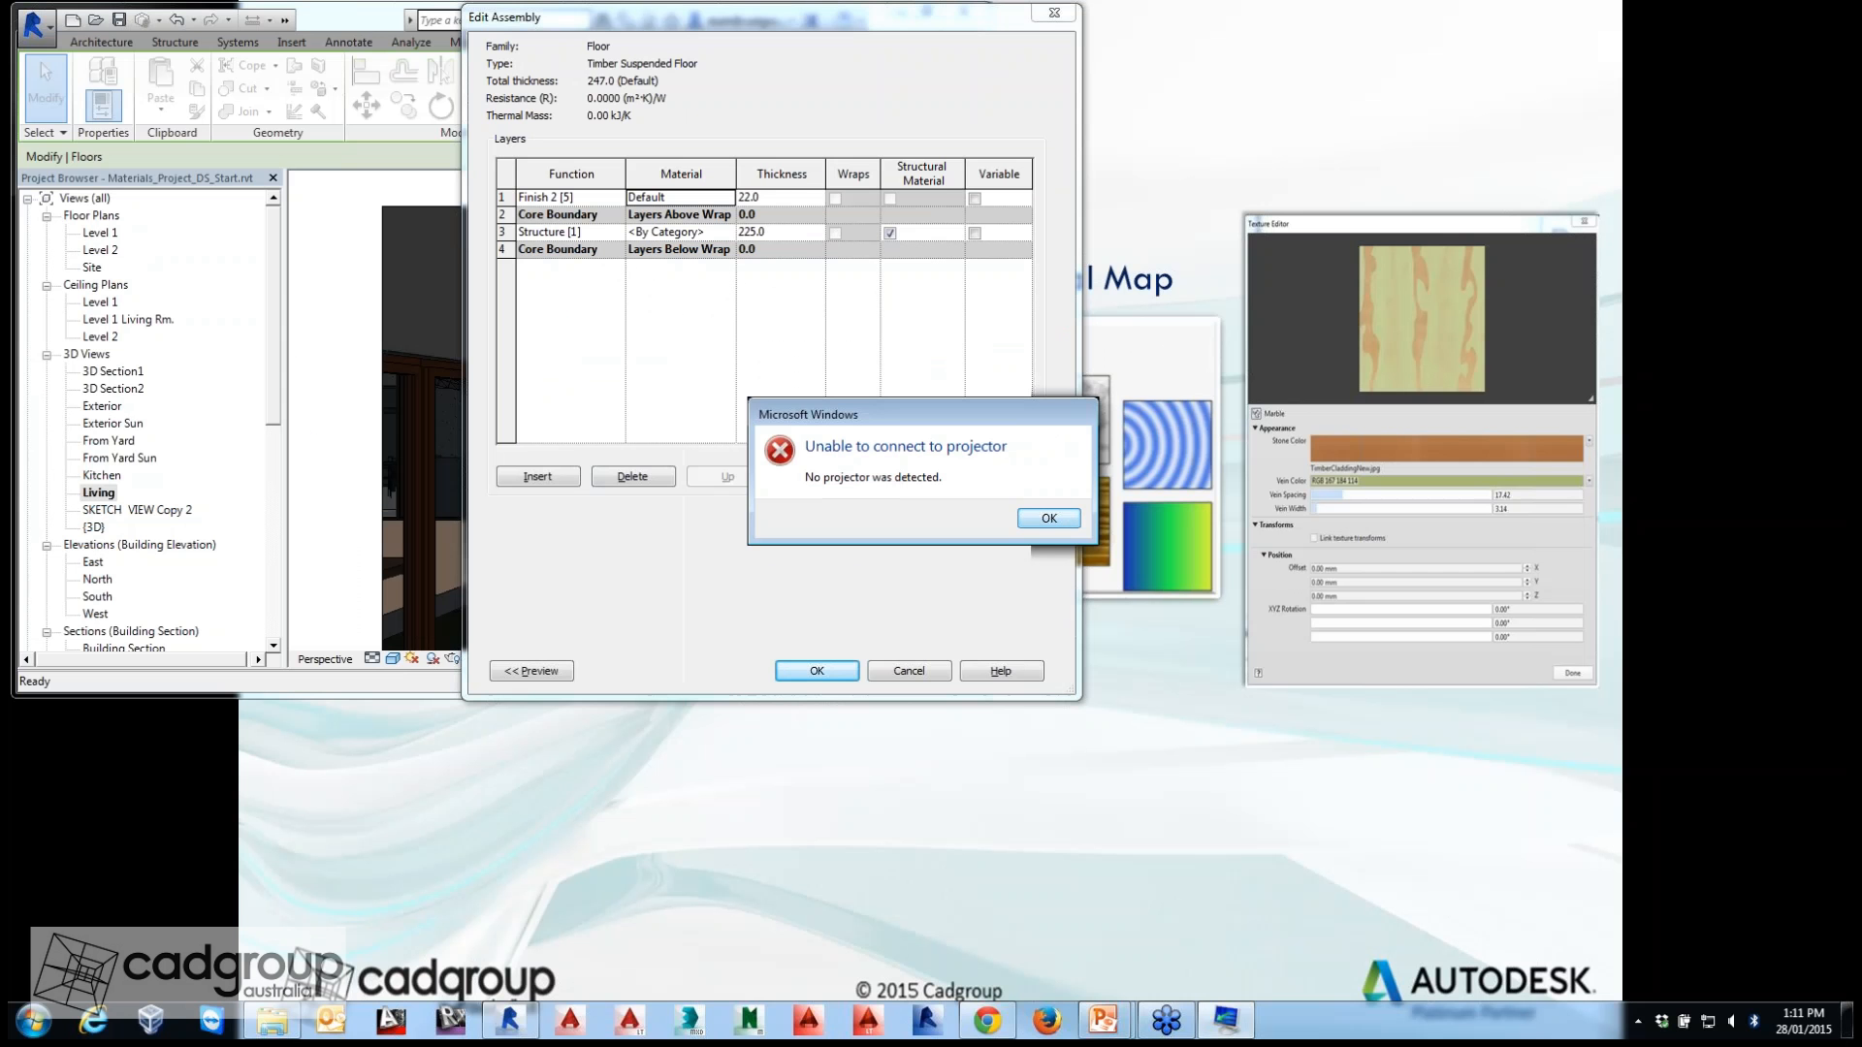
pyautogui.click(1049, 519)
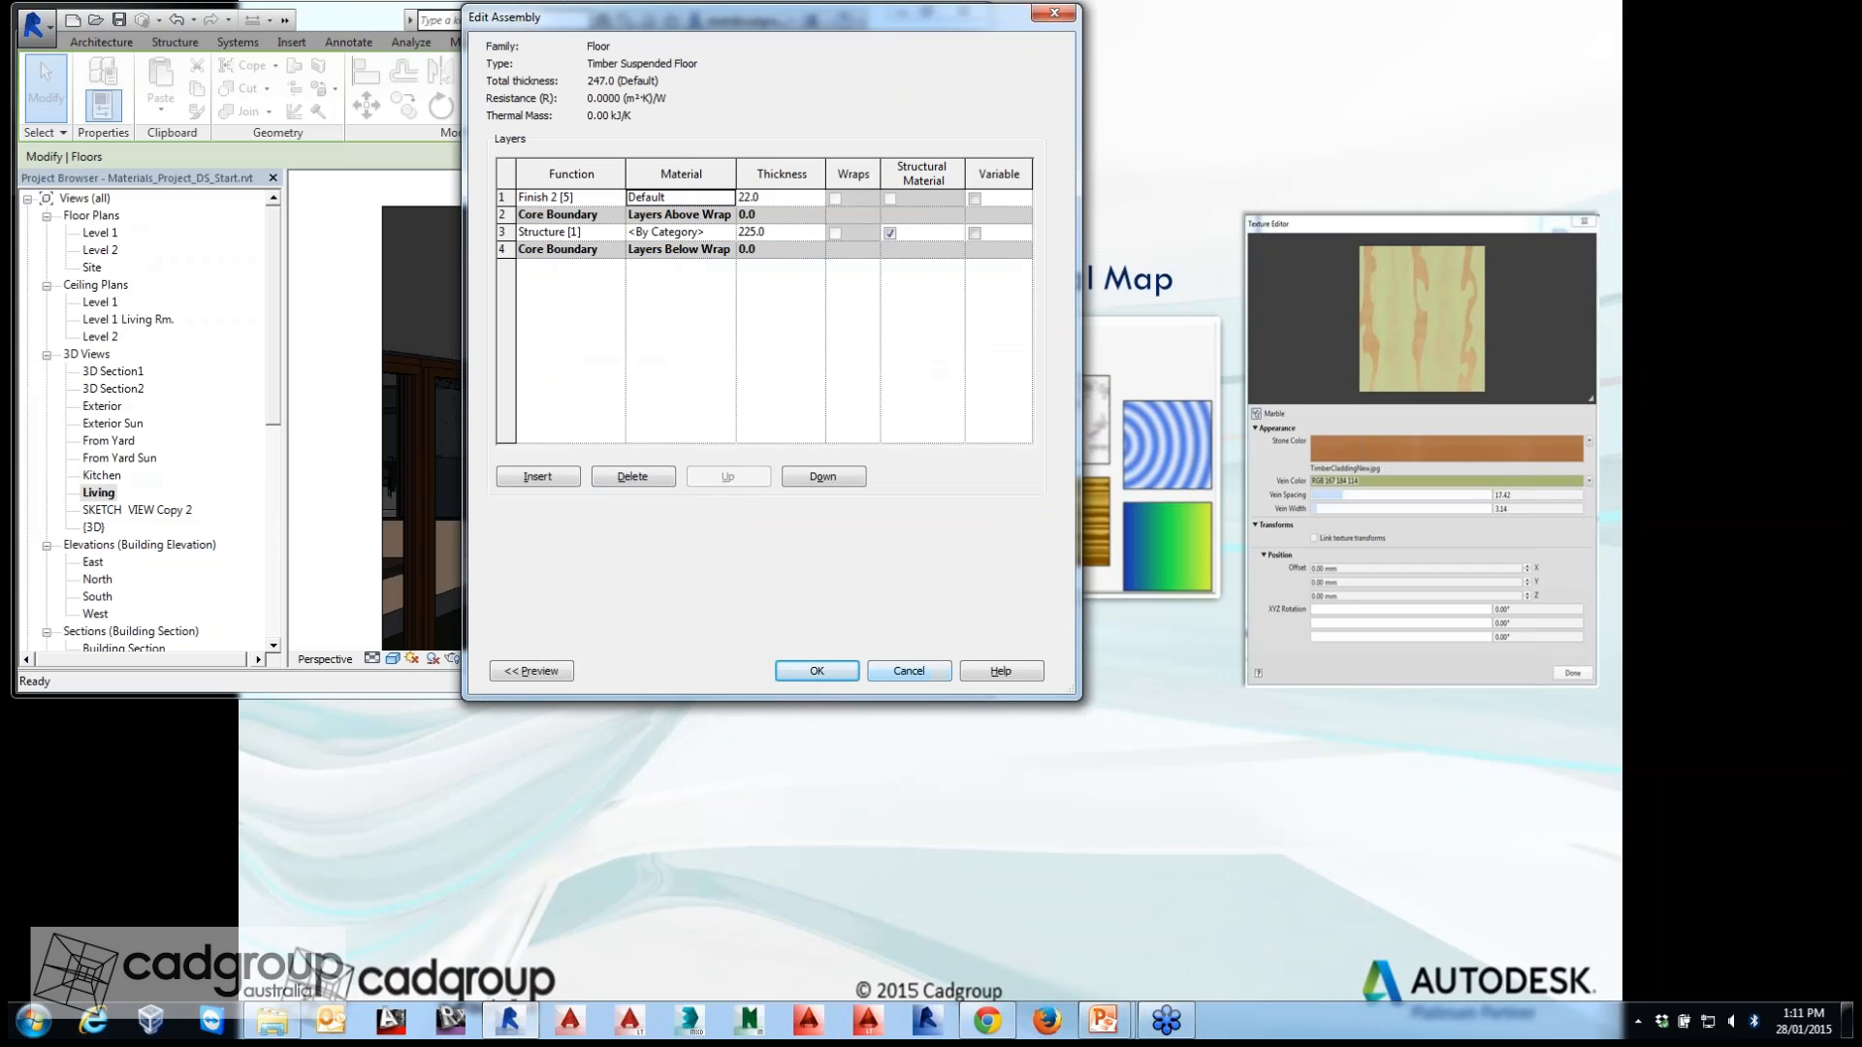
pyautogui.click(910, 671)
pyautogui.click(914, 670)
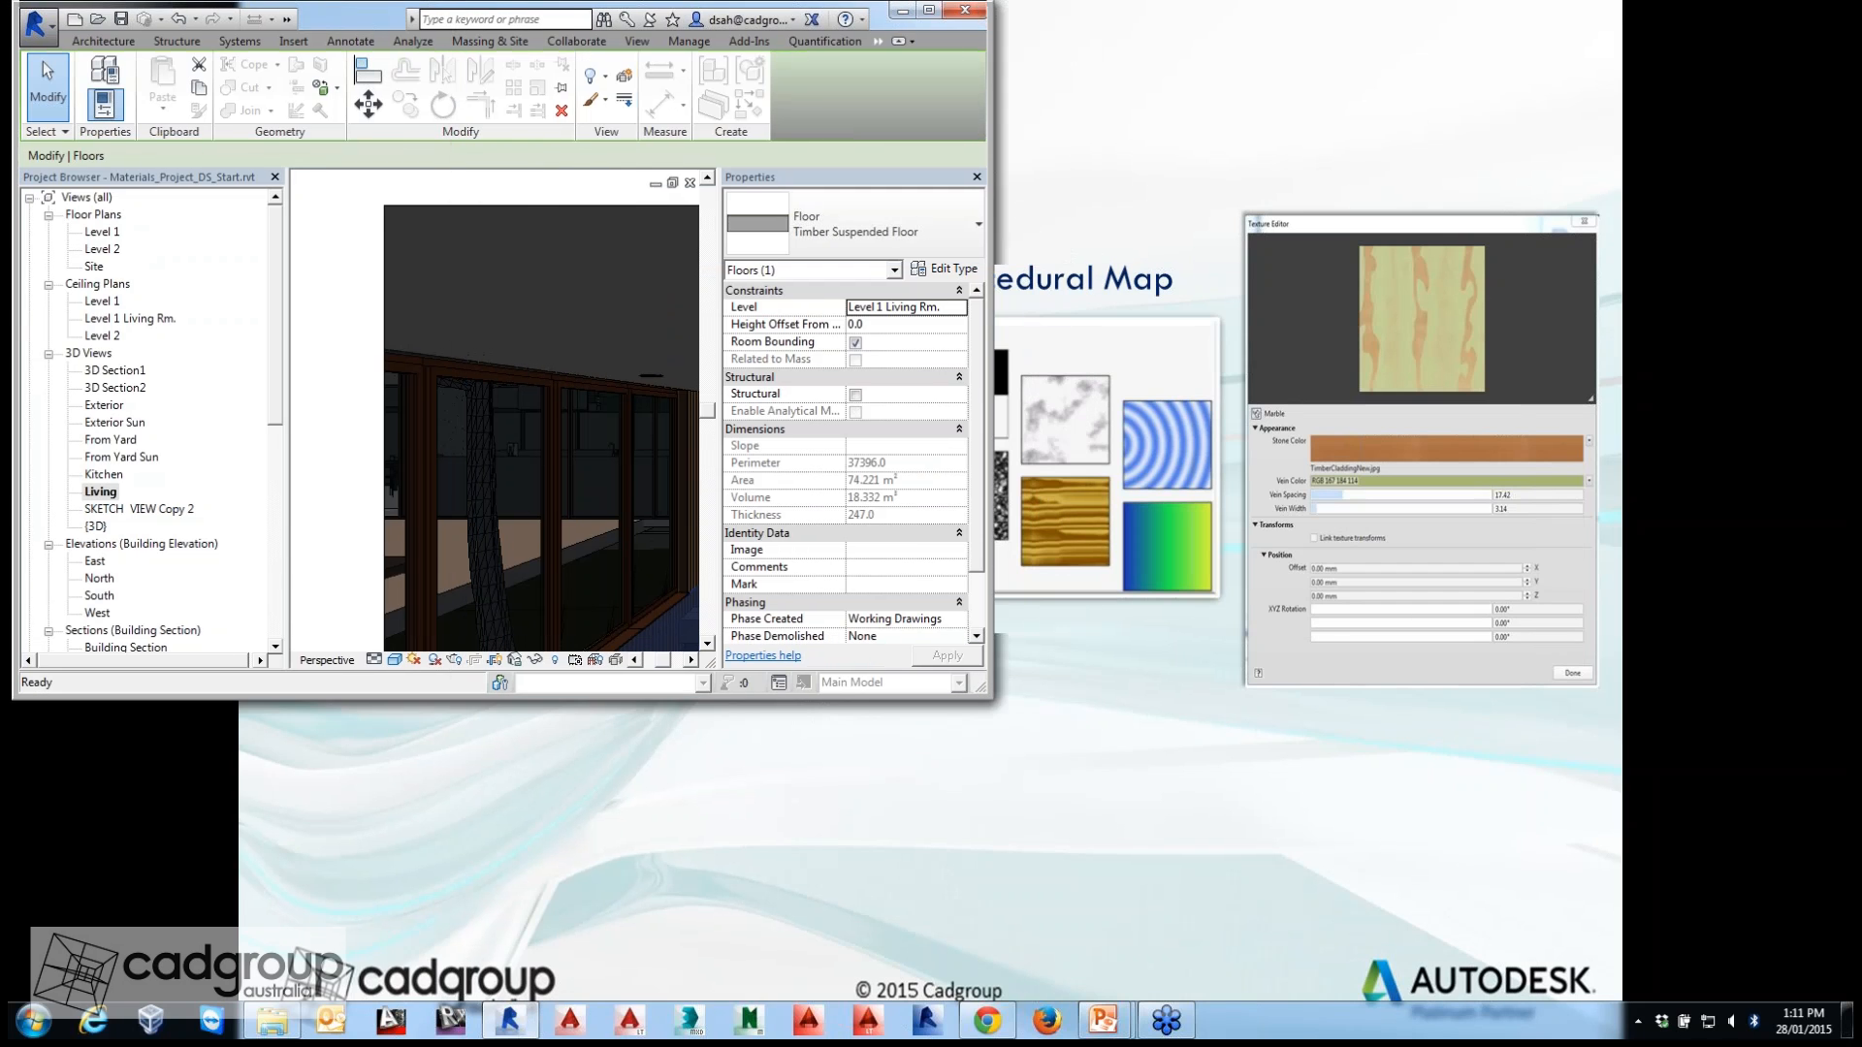
pyautogui.click(928, 10)
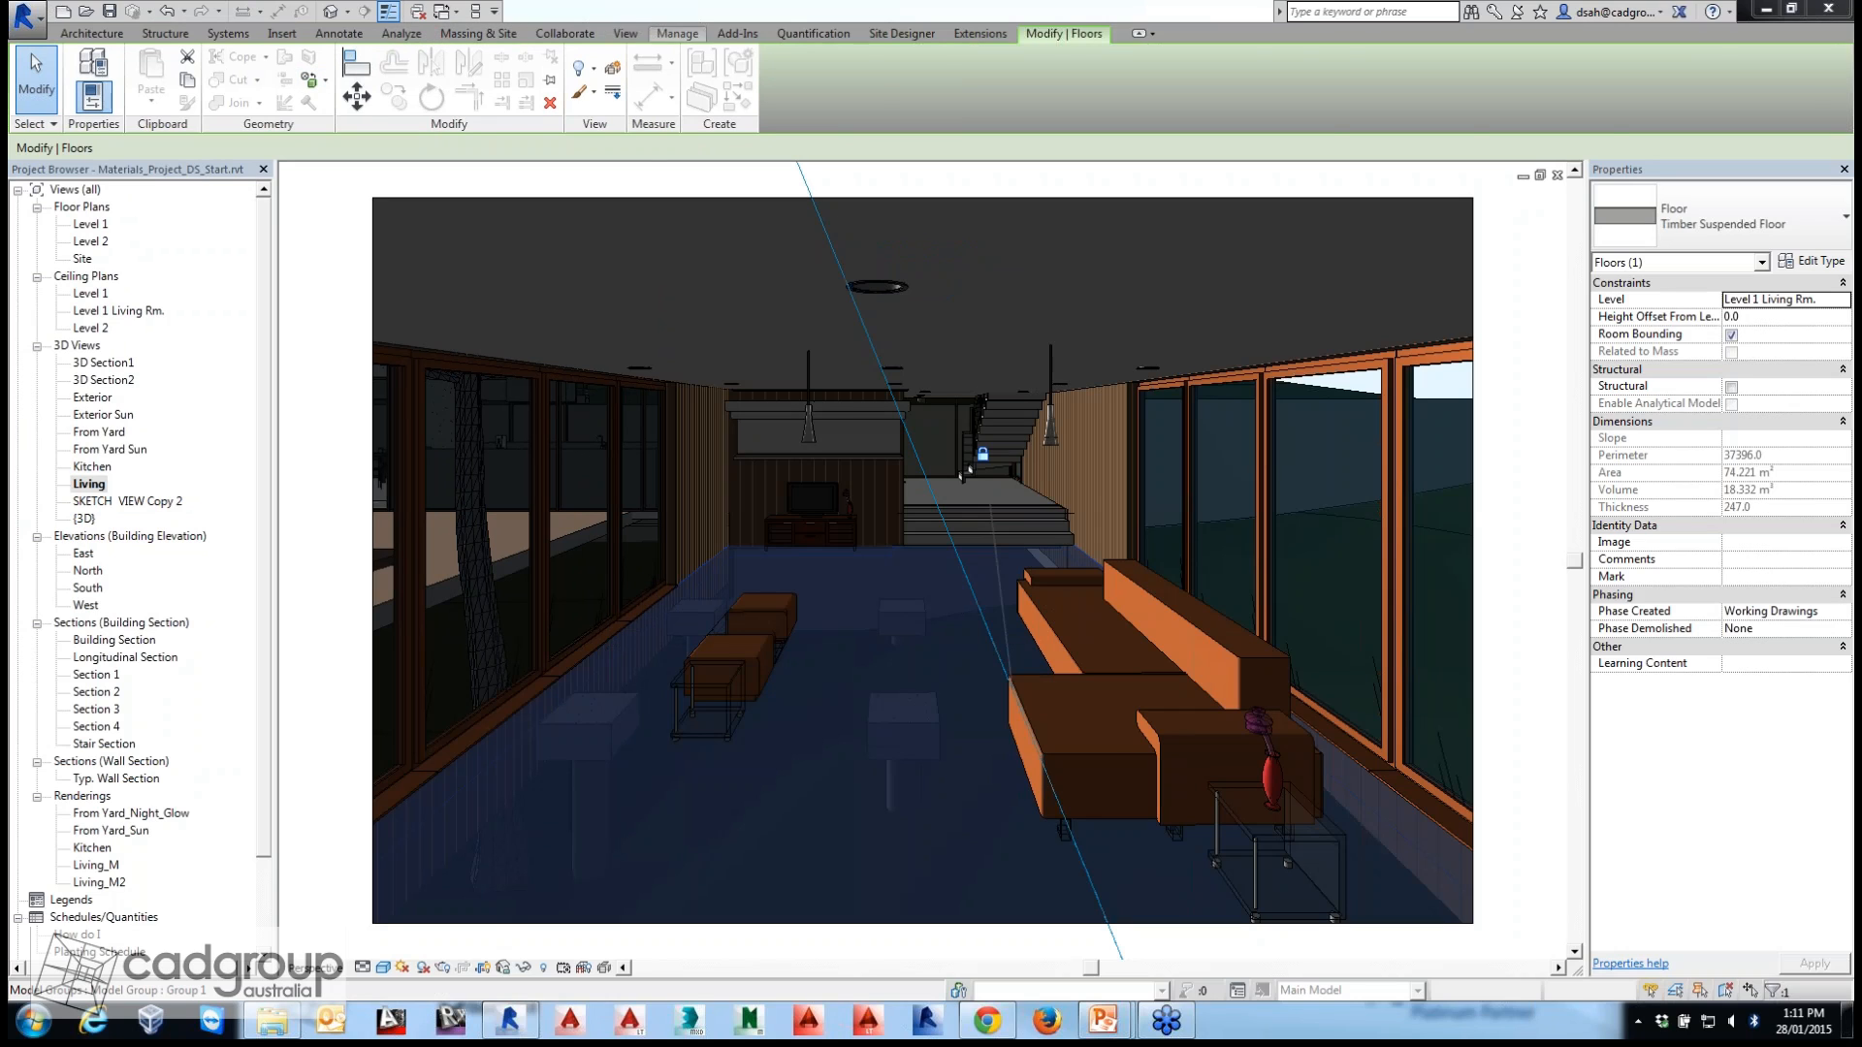
# Create a new material in the project's Material Browser.
pyautogui.click(677, 33)
pyautogui.click(91, 78)
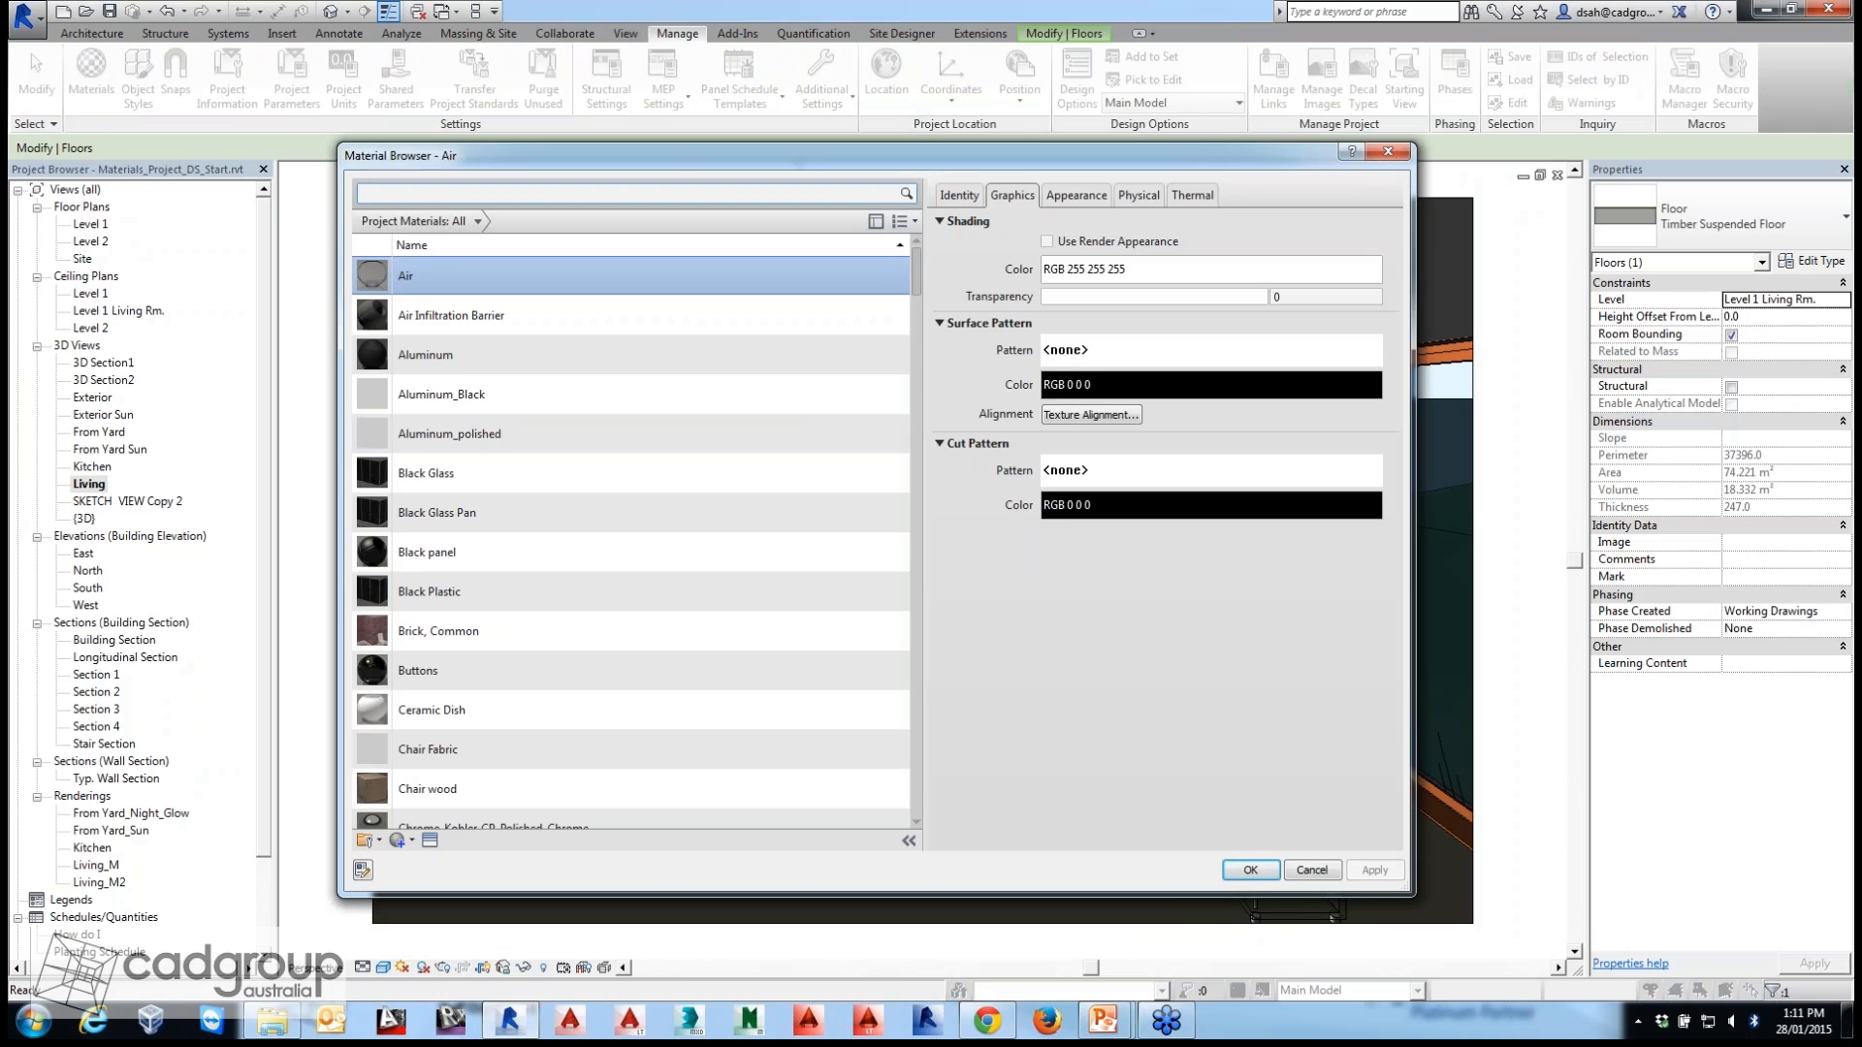
pyautogui.moveTo(801, 156); pyautogui.dragTo(798, 152)
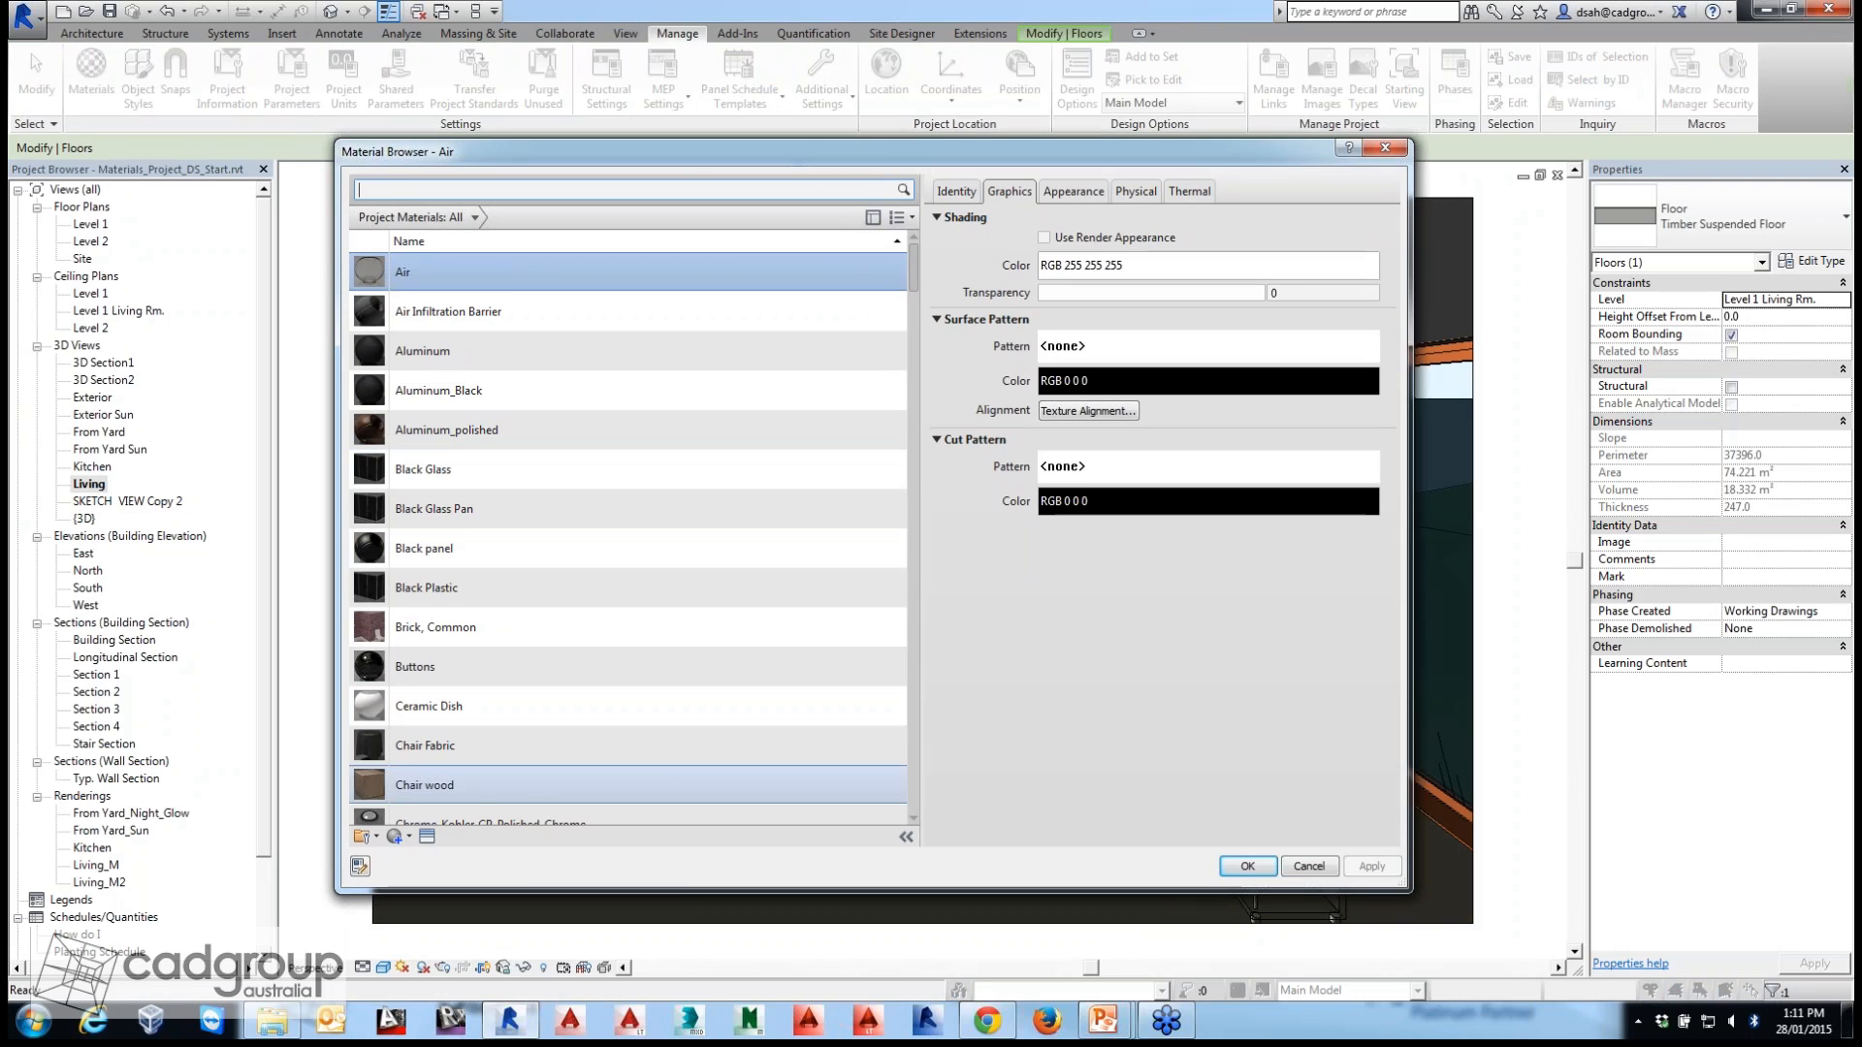
pyautogui.scroll(-1, 582, 805)
pyautogui.click(396, 836)
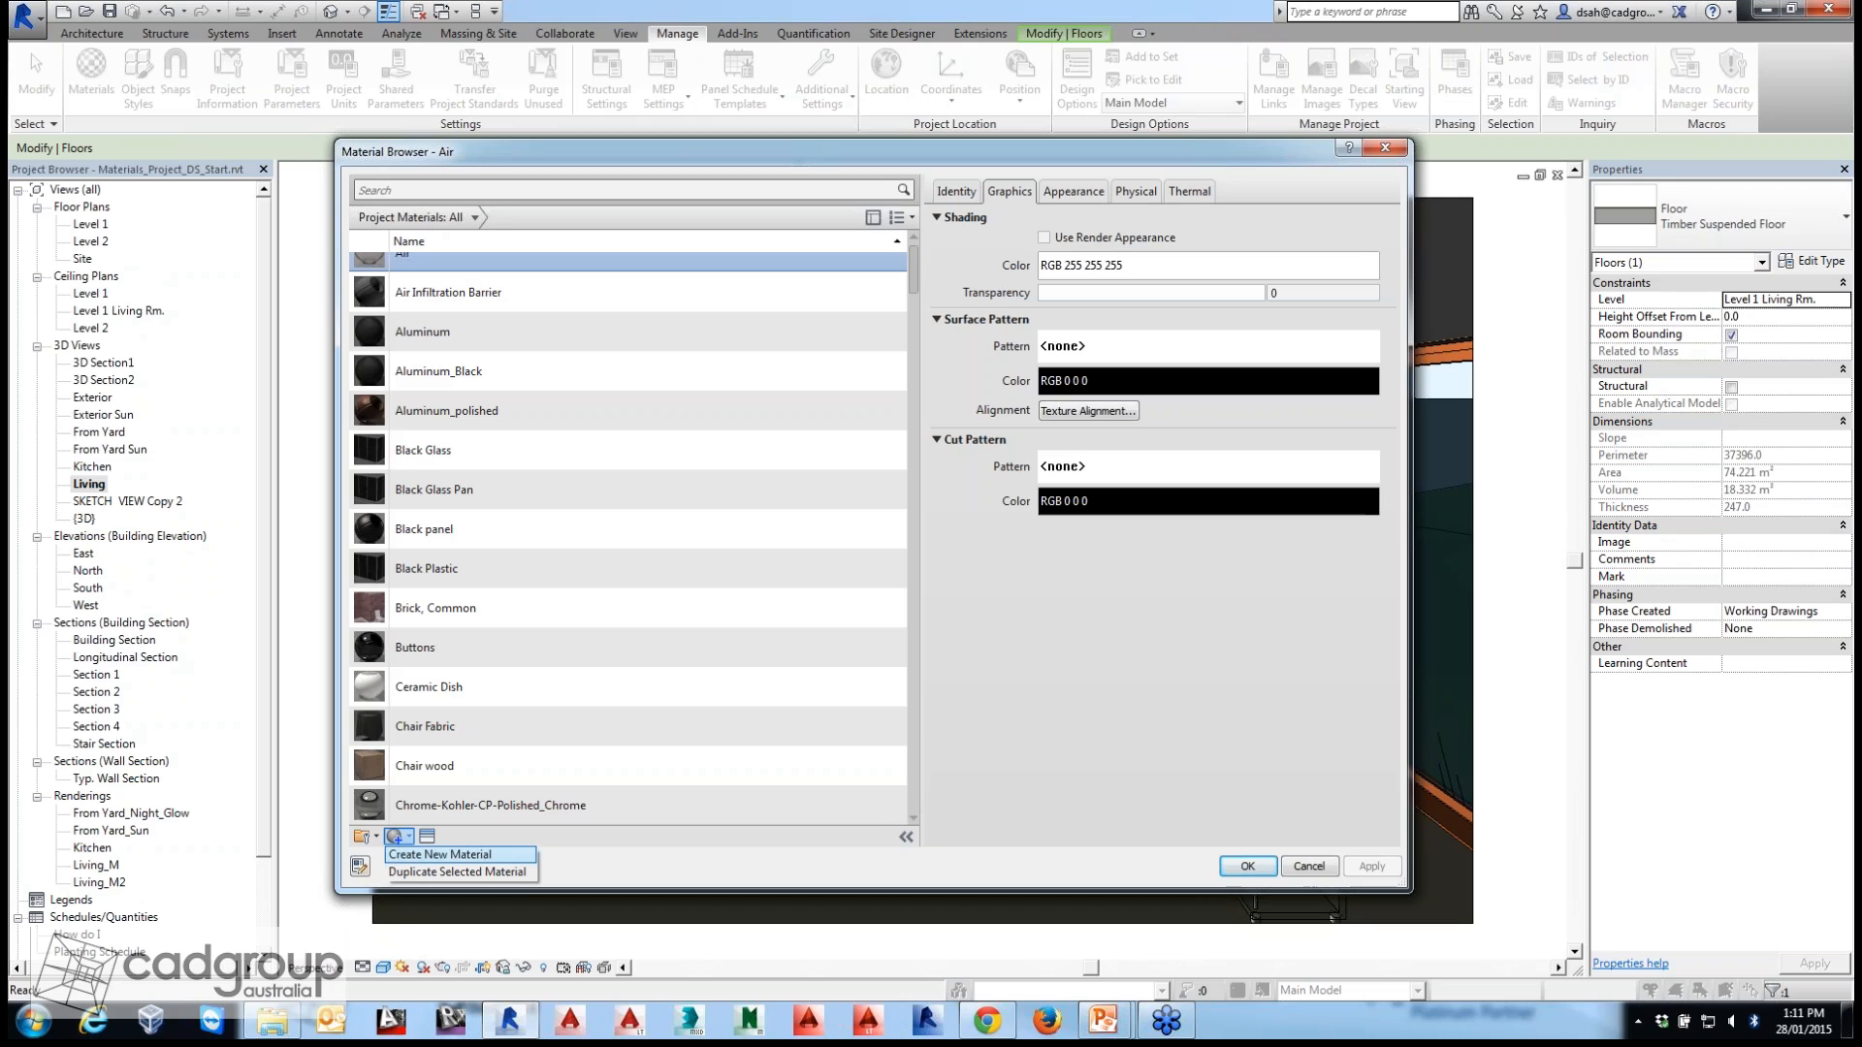
pyautogui.click(441, 854)
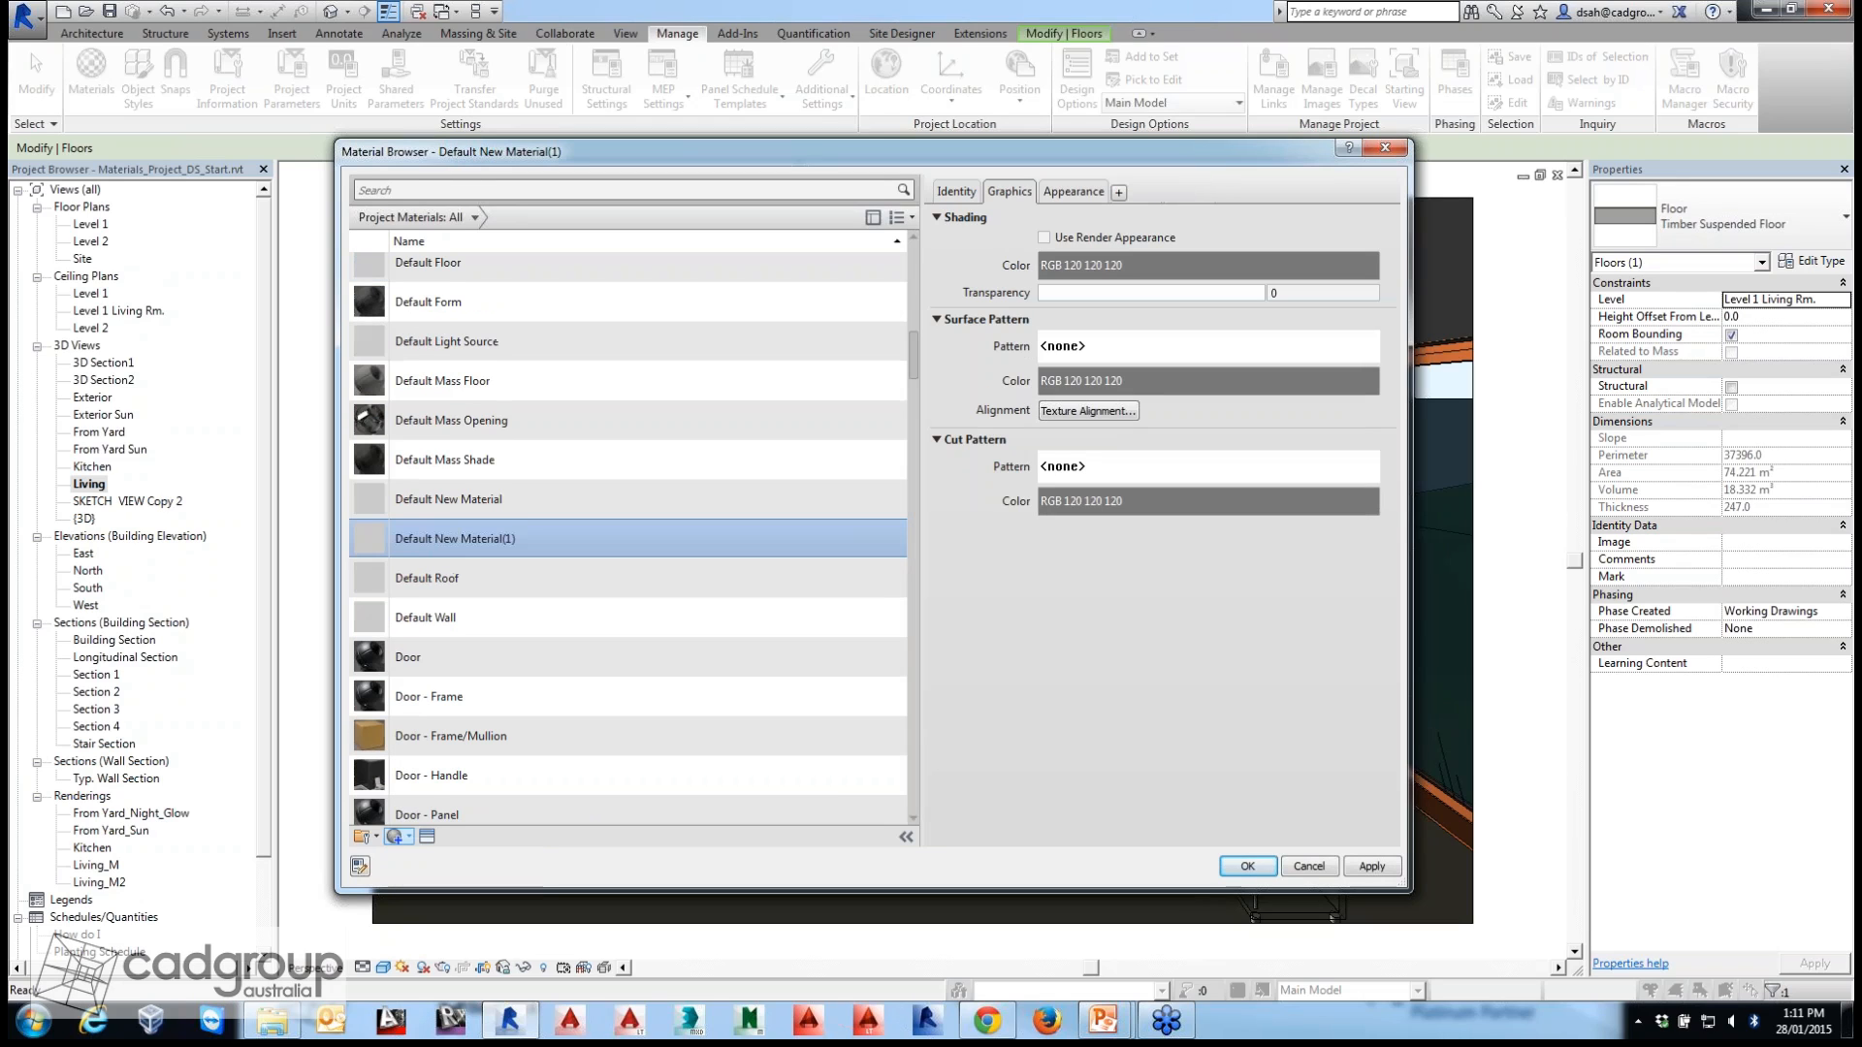
# Rename the new material to "Marble Finish" and select it in the material list.
pyautogui.rightClick(472, 529)
pyautogui.click(499, 579)
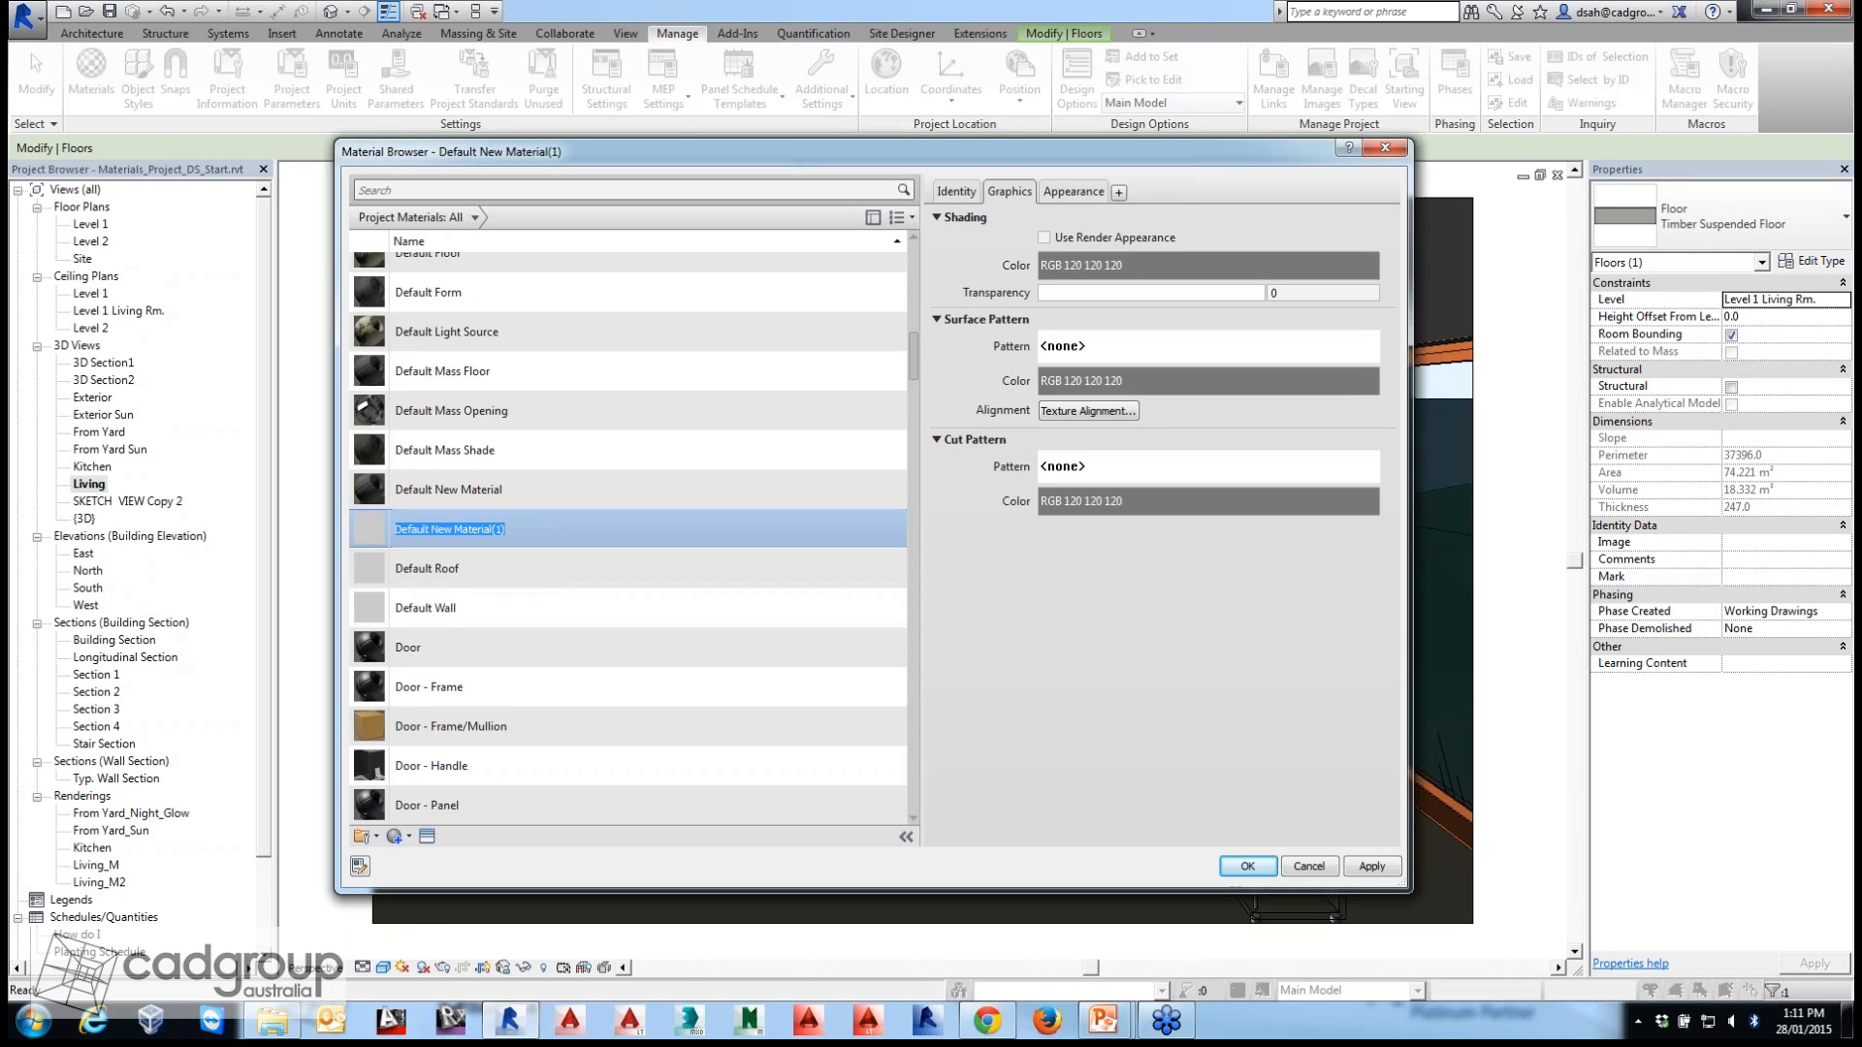
pyautogui.write('Marb')
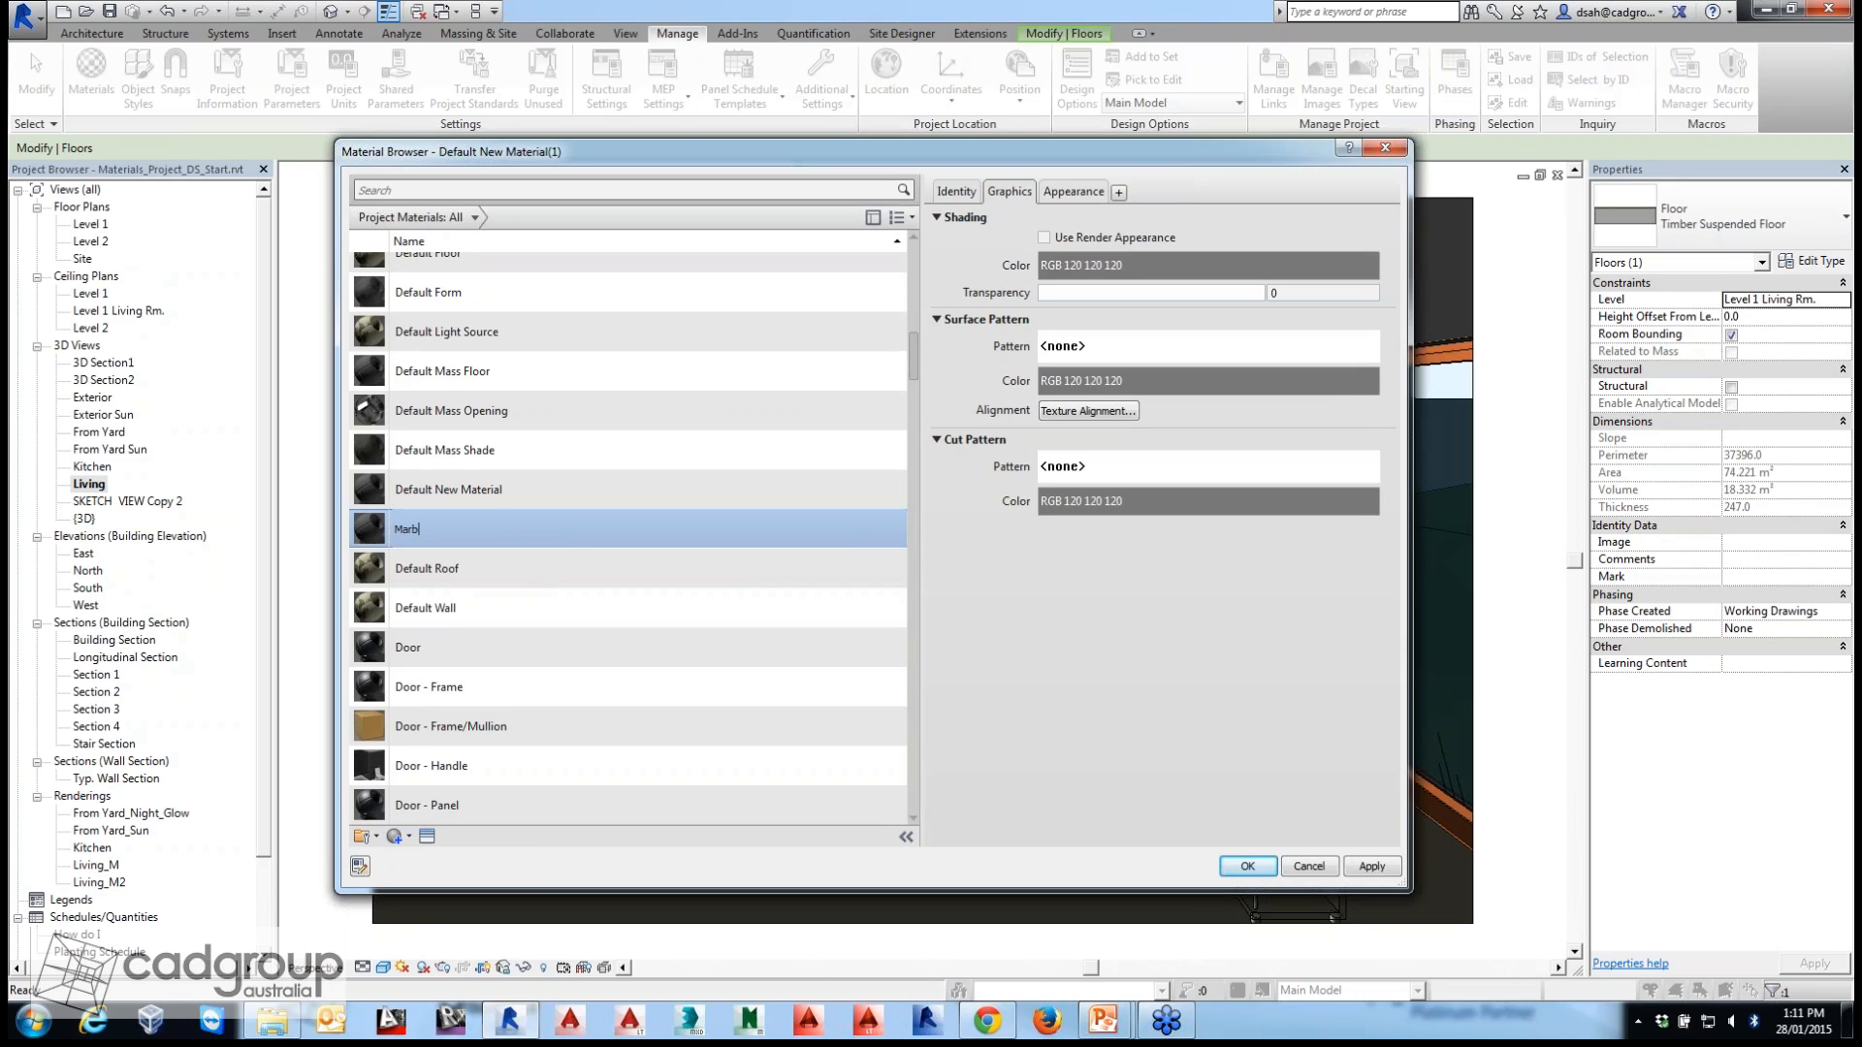
pyautogui.write('le inis')
pyautogui.write('F')
pyautogui.click(543, 529)
pyautogui.scroll(-1, 543, 652)
pyautogui.scroll(-1, 543, 652)
pyautogui.click(543, 580)
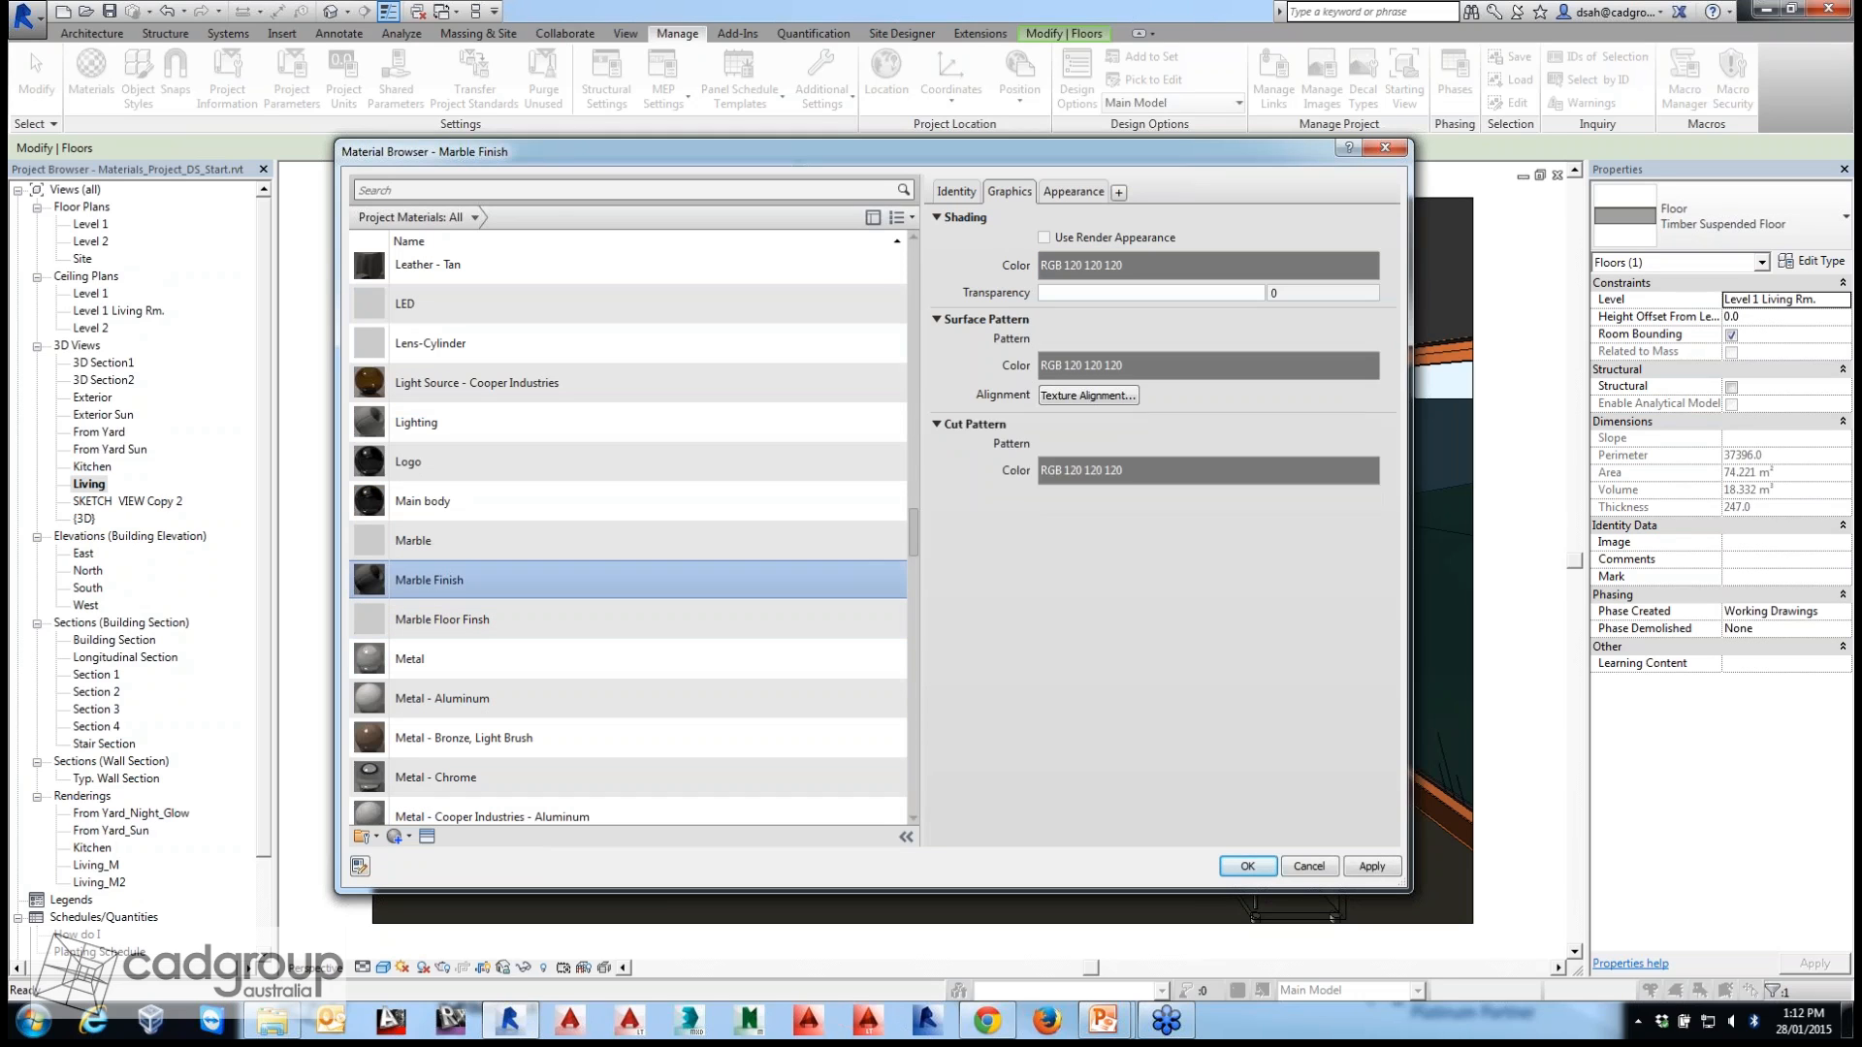
# Give the Marble Finish material the description "Marble Floor Finish" and make its shading use the render appearance.
pyautogui.click(956, 192)
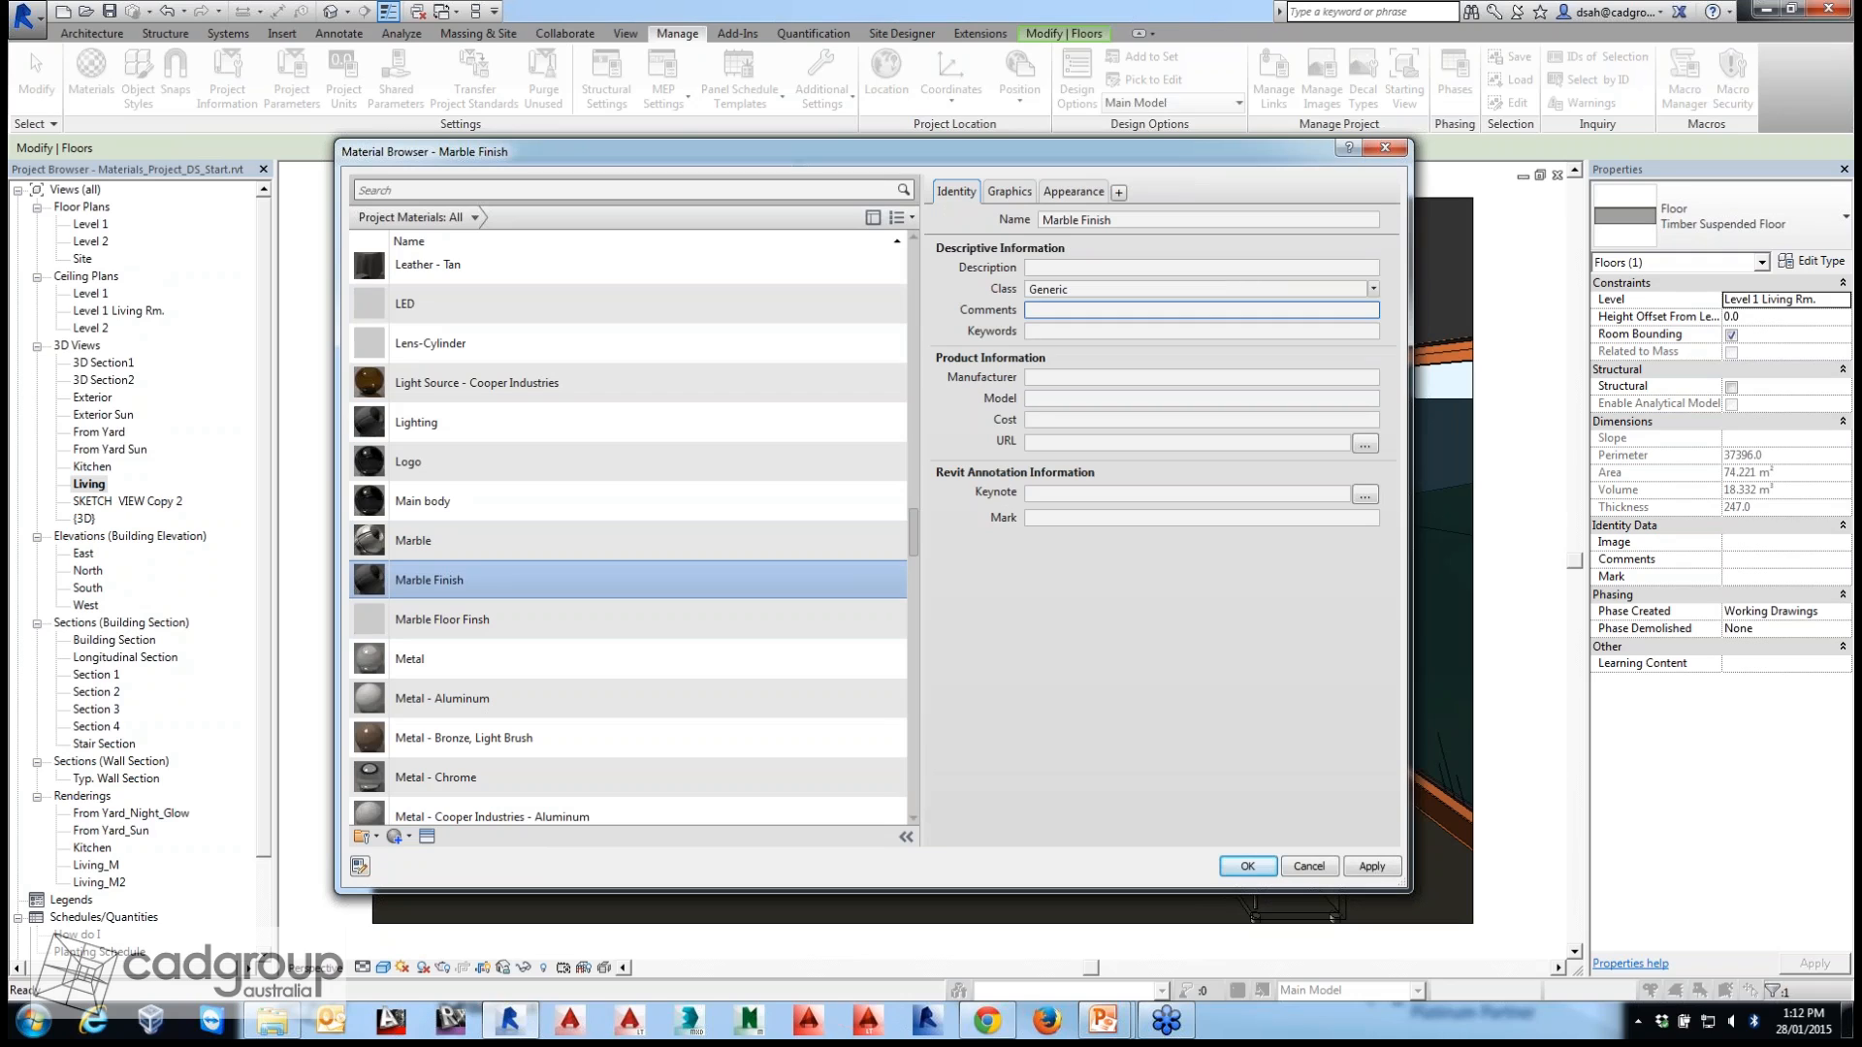
pyautogui.click(1201, 268)
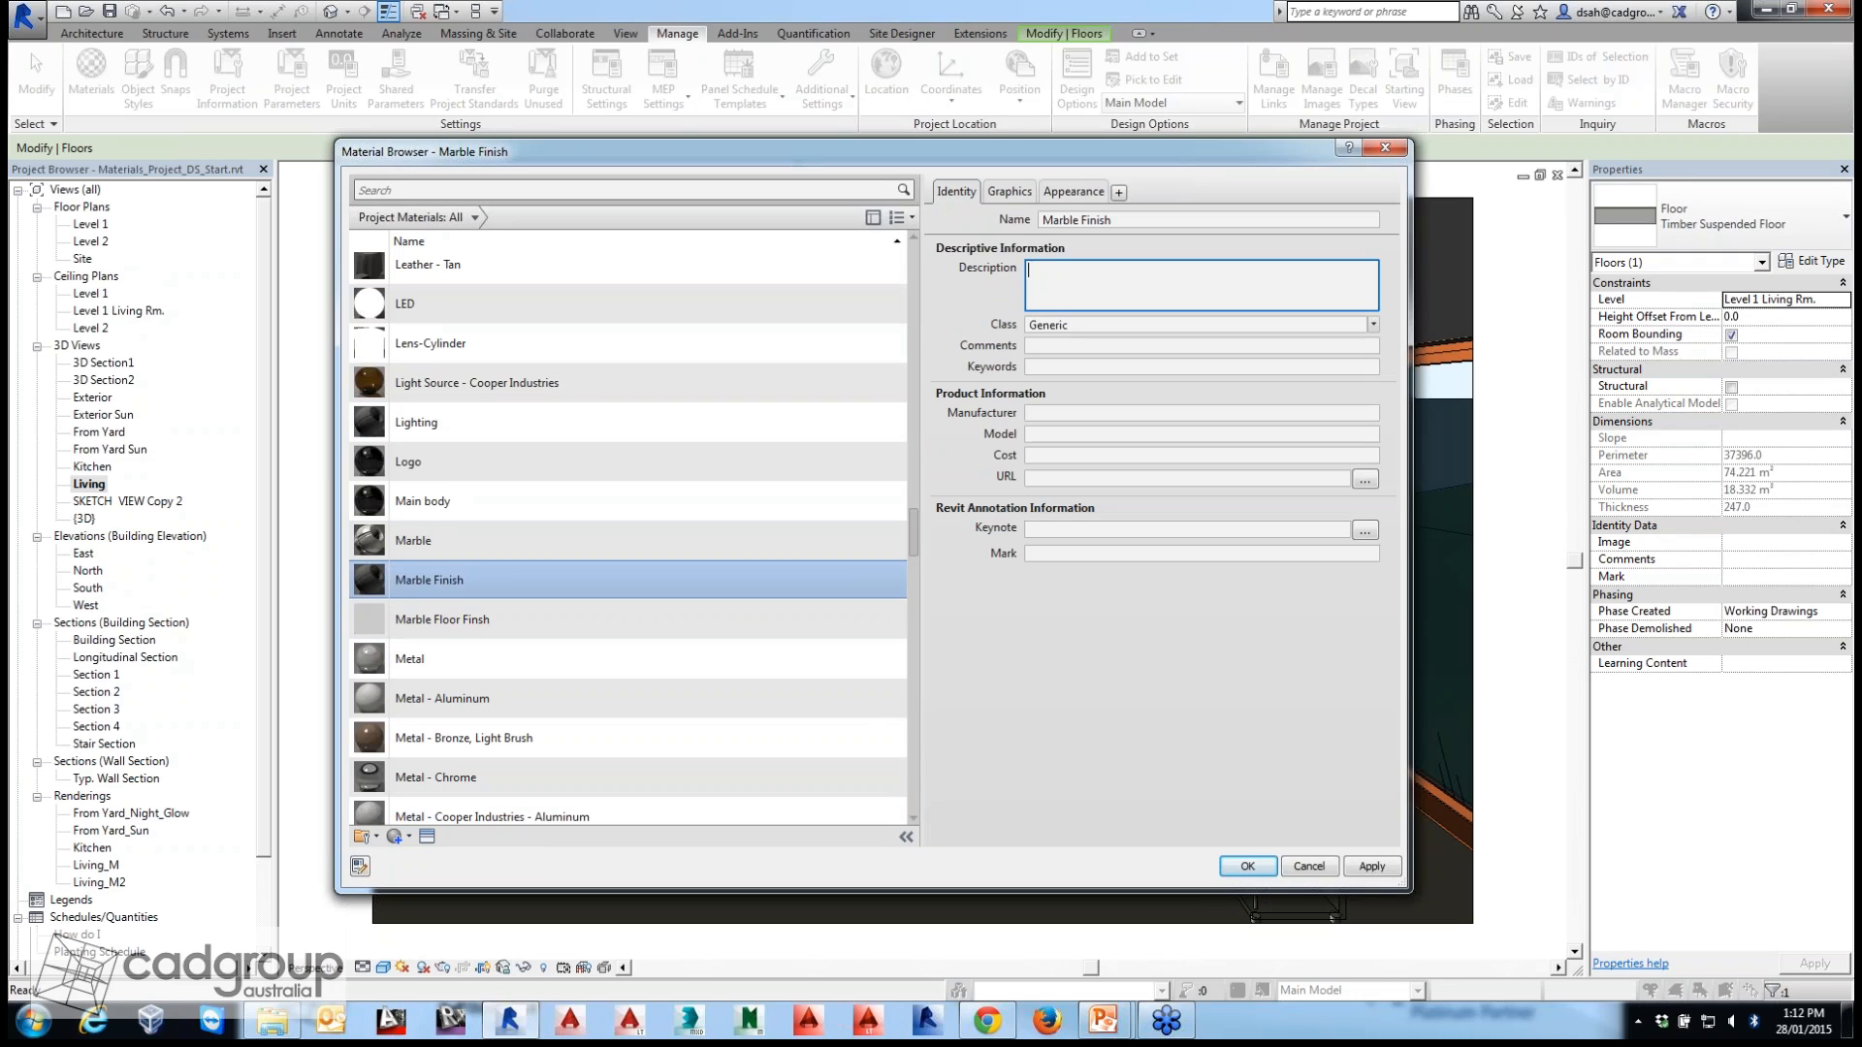
pyautogui.write('Marble')
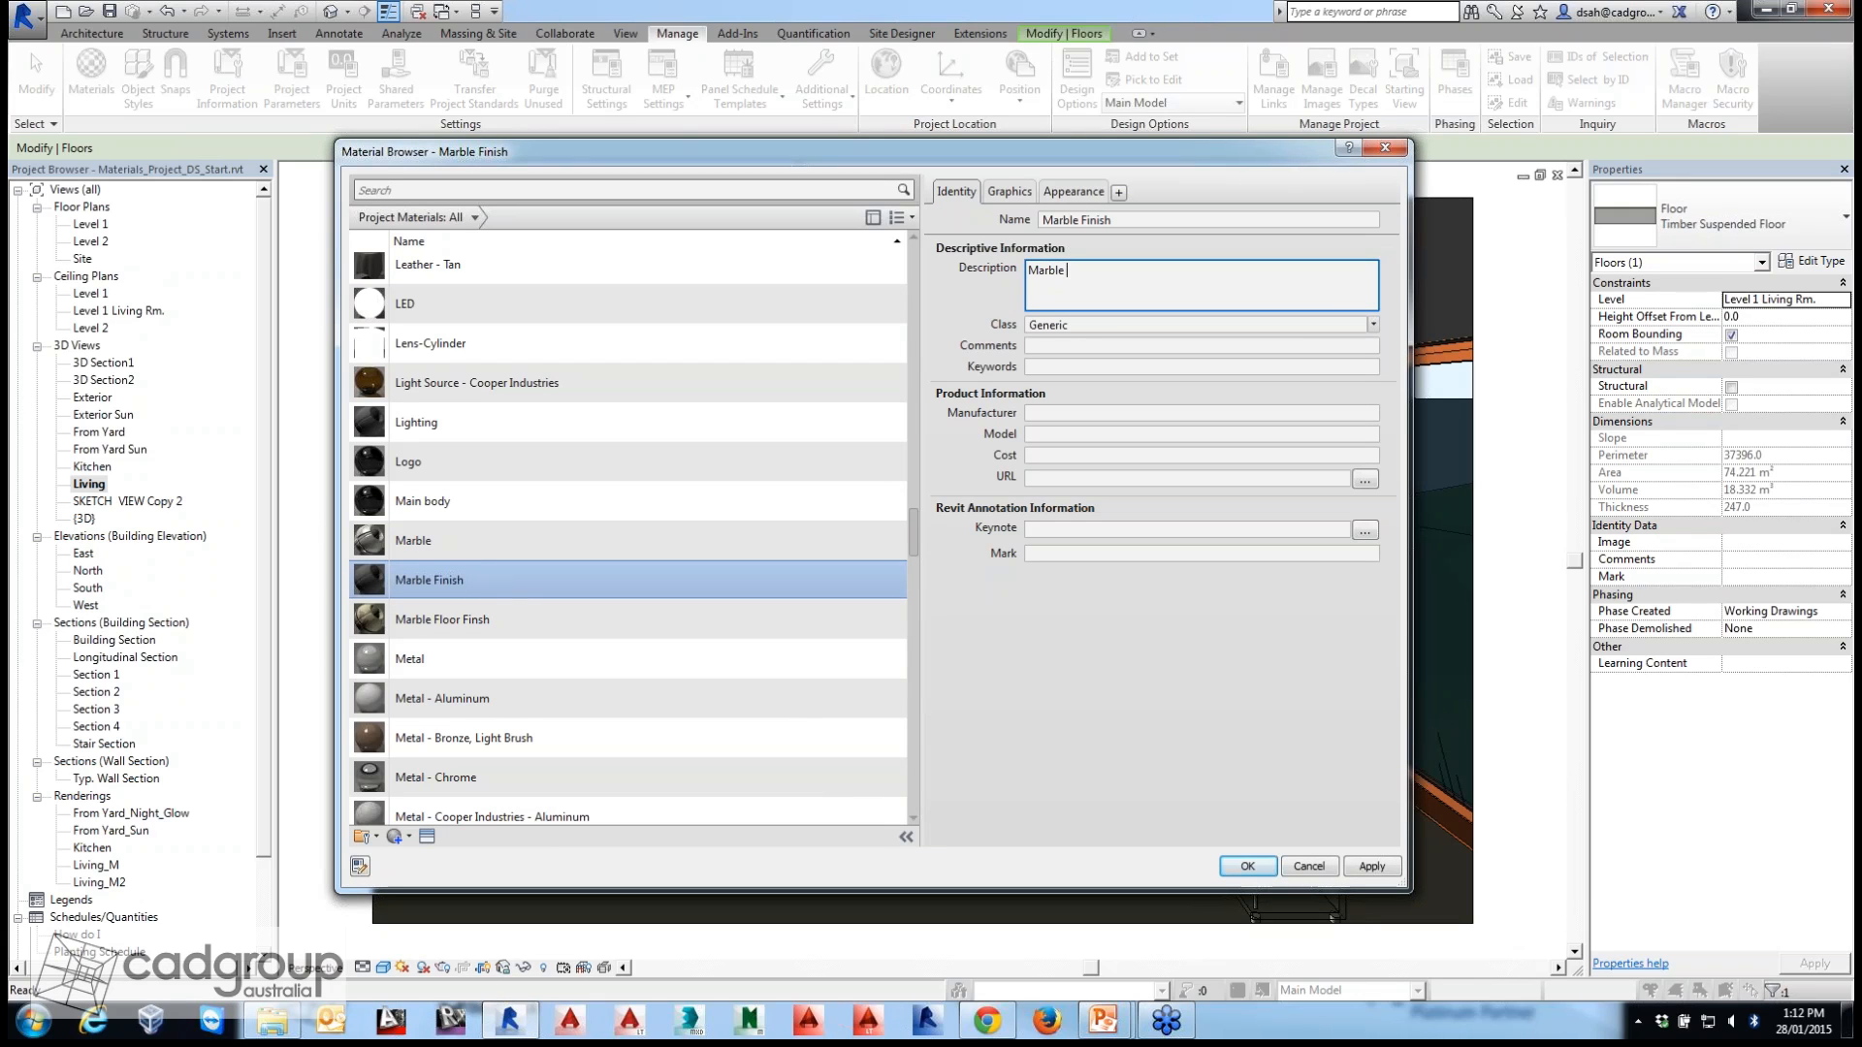
pyautogui.write('Floor Finihs')
pyautogui.press('BackSpace')
pyautogui.write('sh')
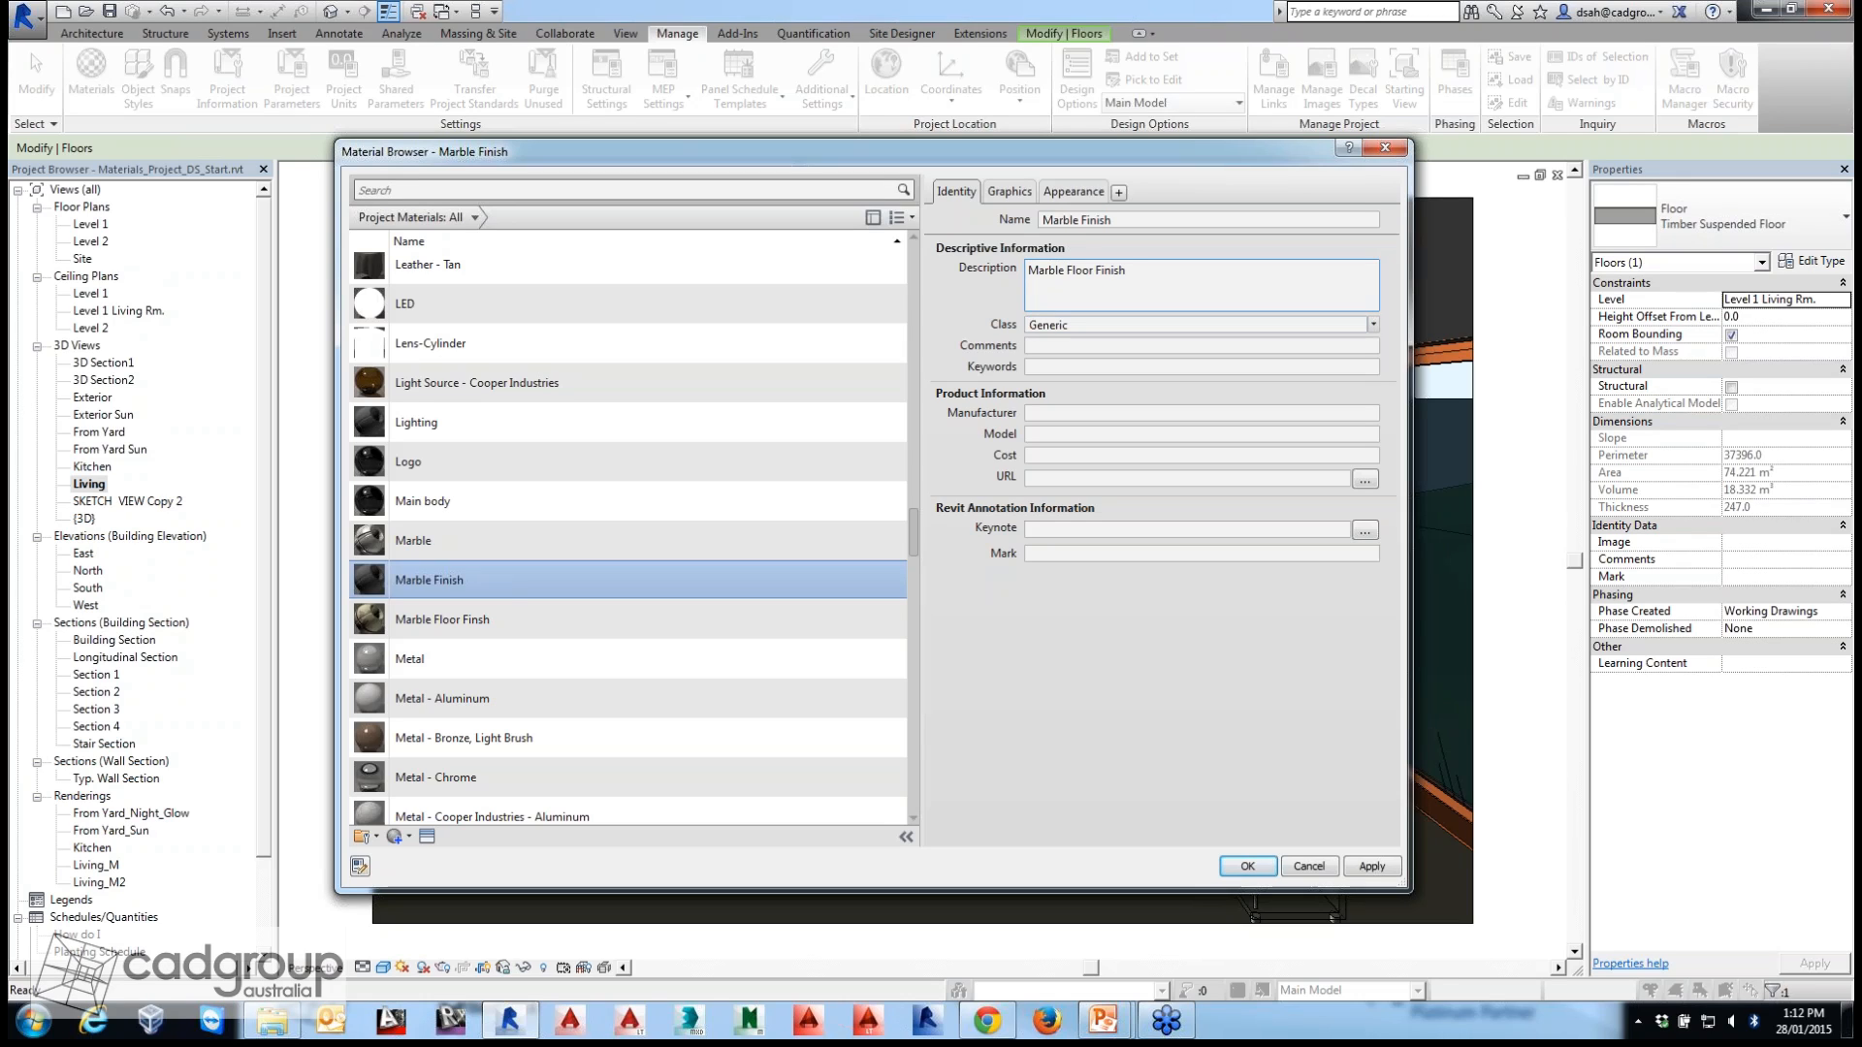
pyautogui.click(1010, 191)
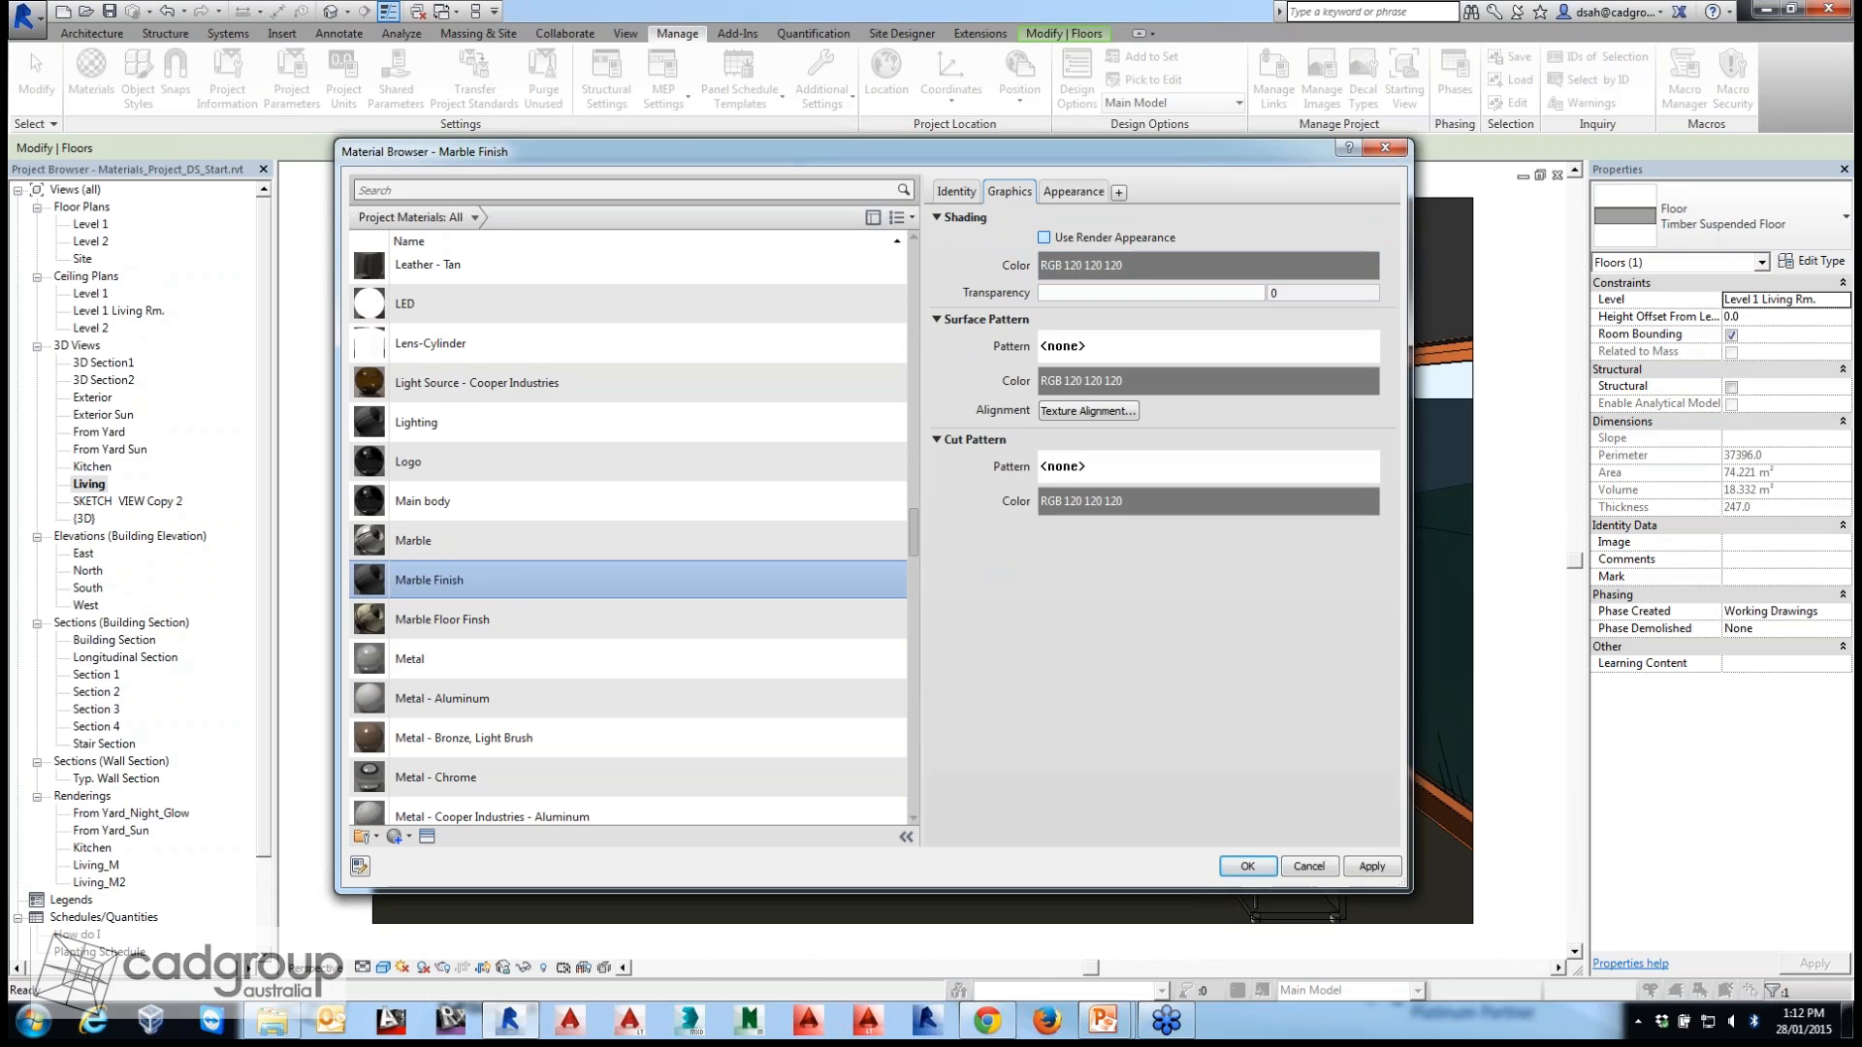
pyautogui.click(1043, 237)
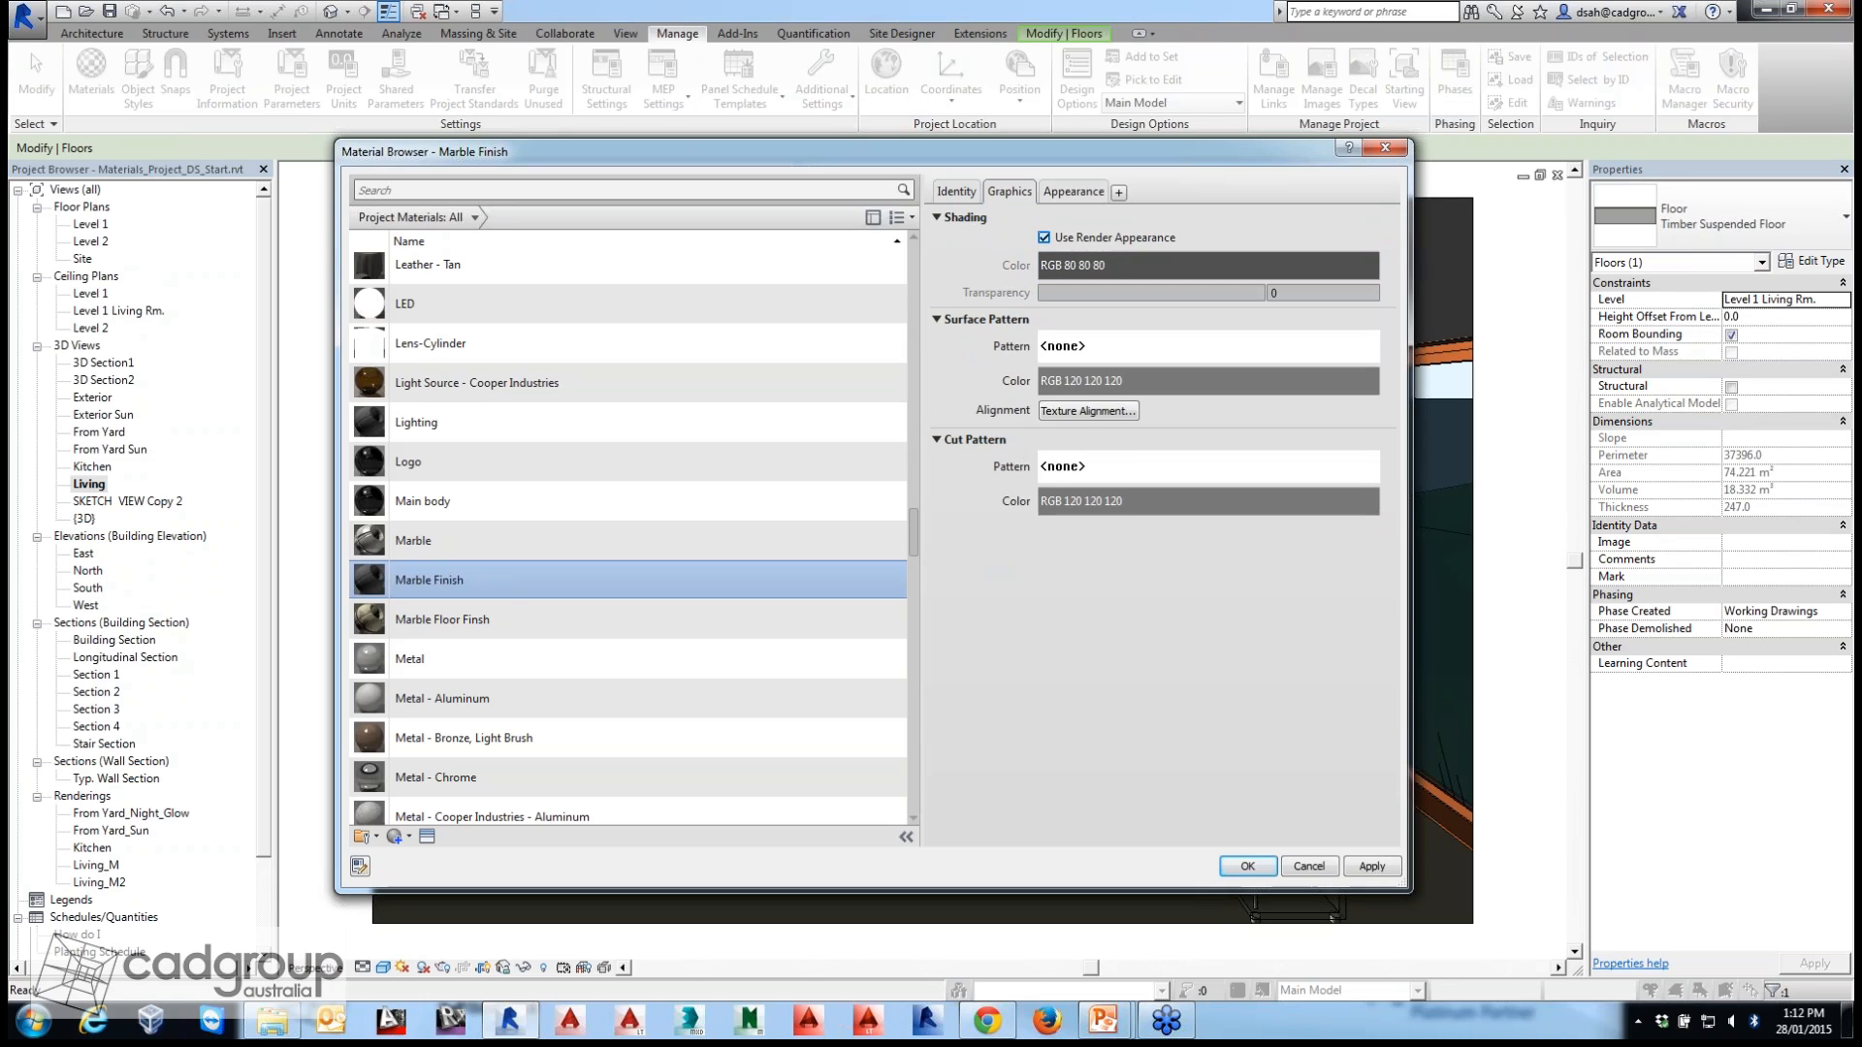
# Rename the Marble Finish material's appearance asset to "Marble Floor Finish".
pyautogui.click(1073, 191)
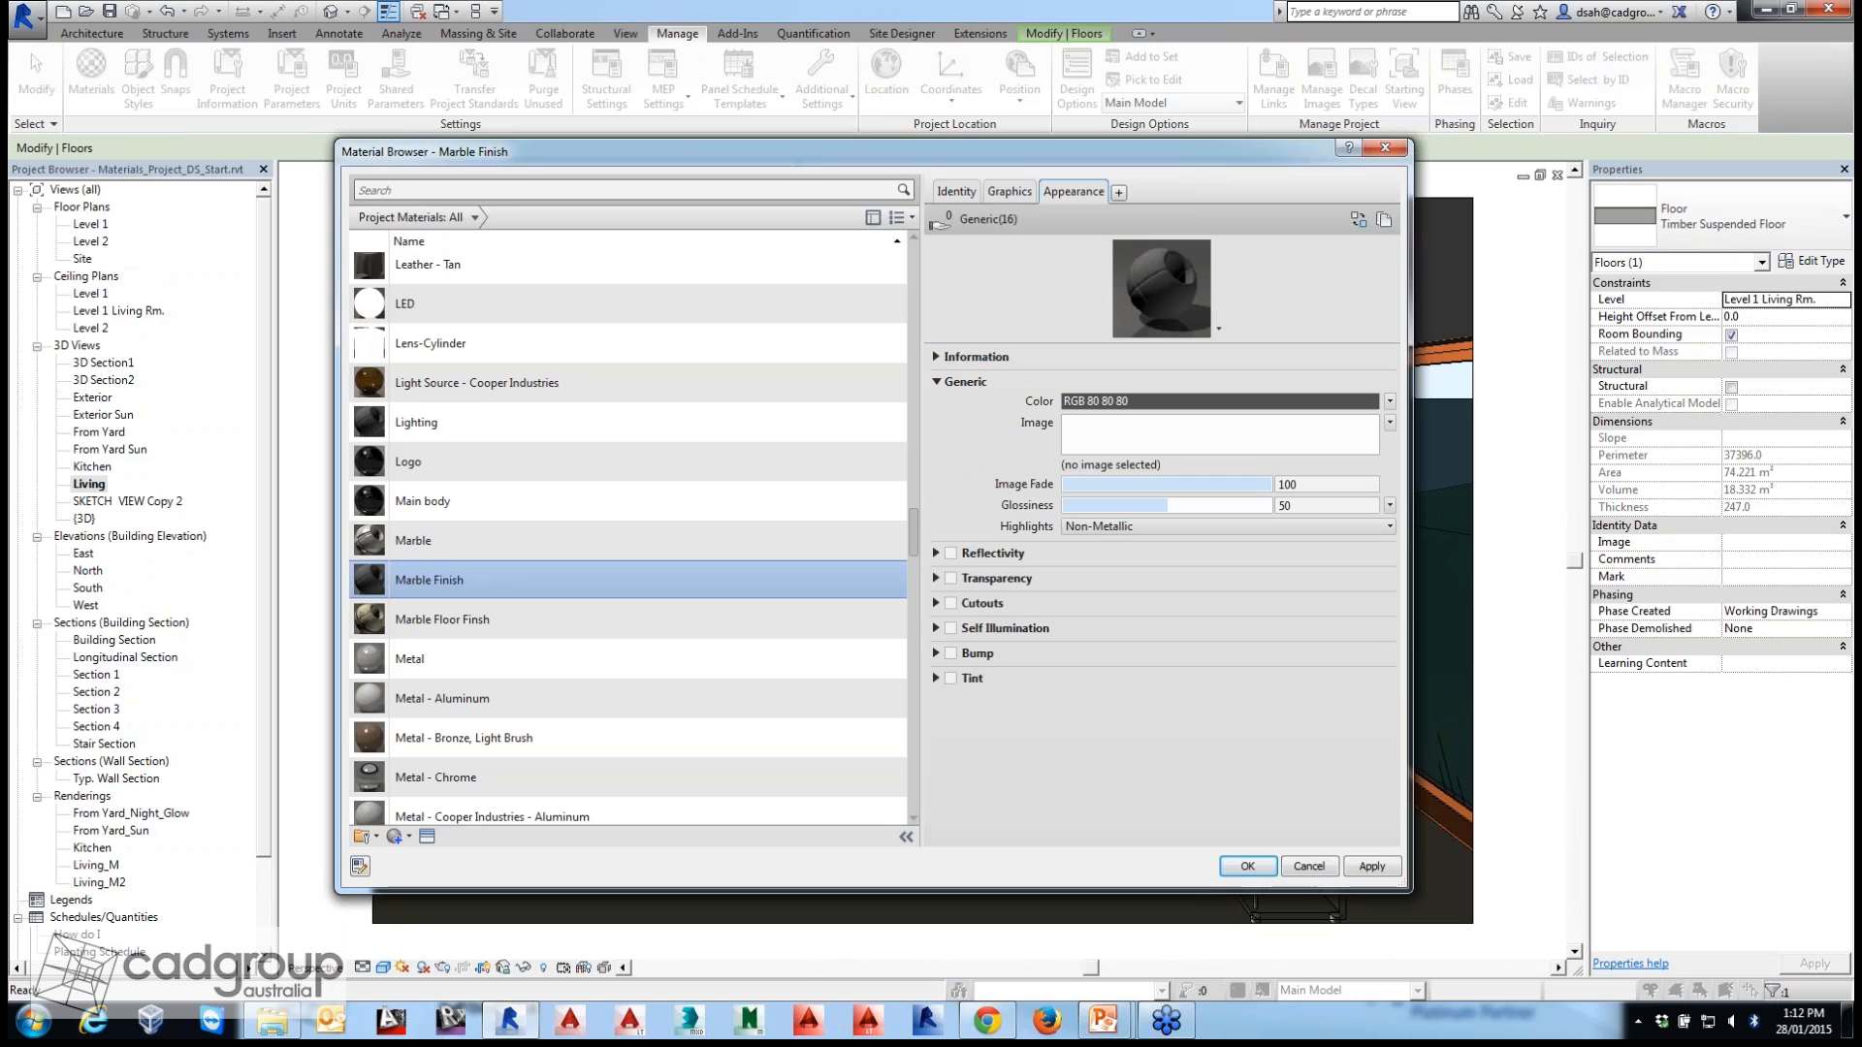
pyautogui.click(937, 357)
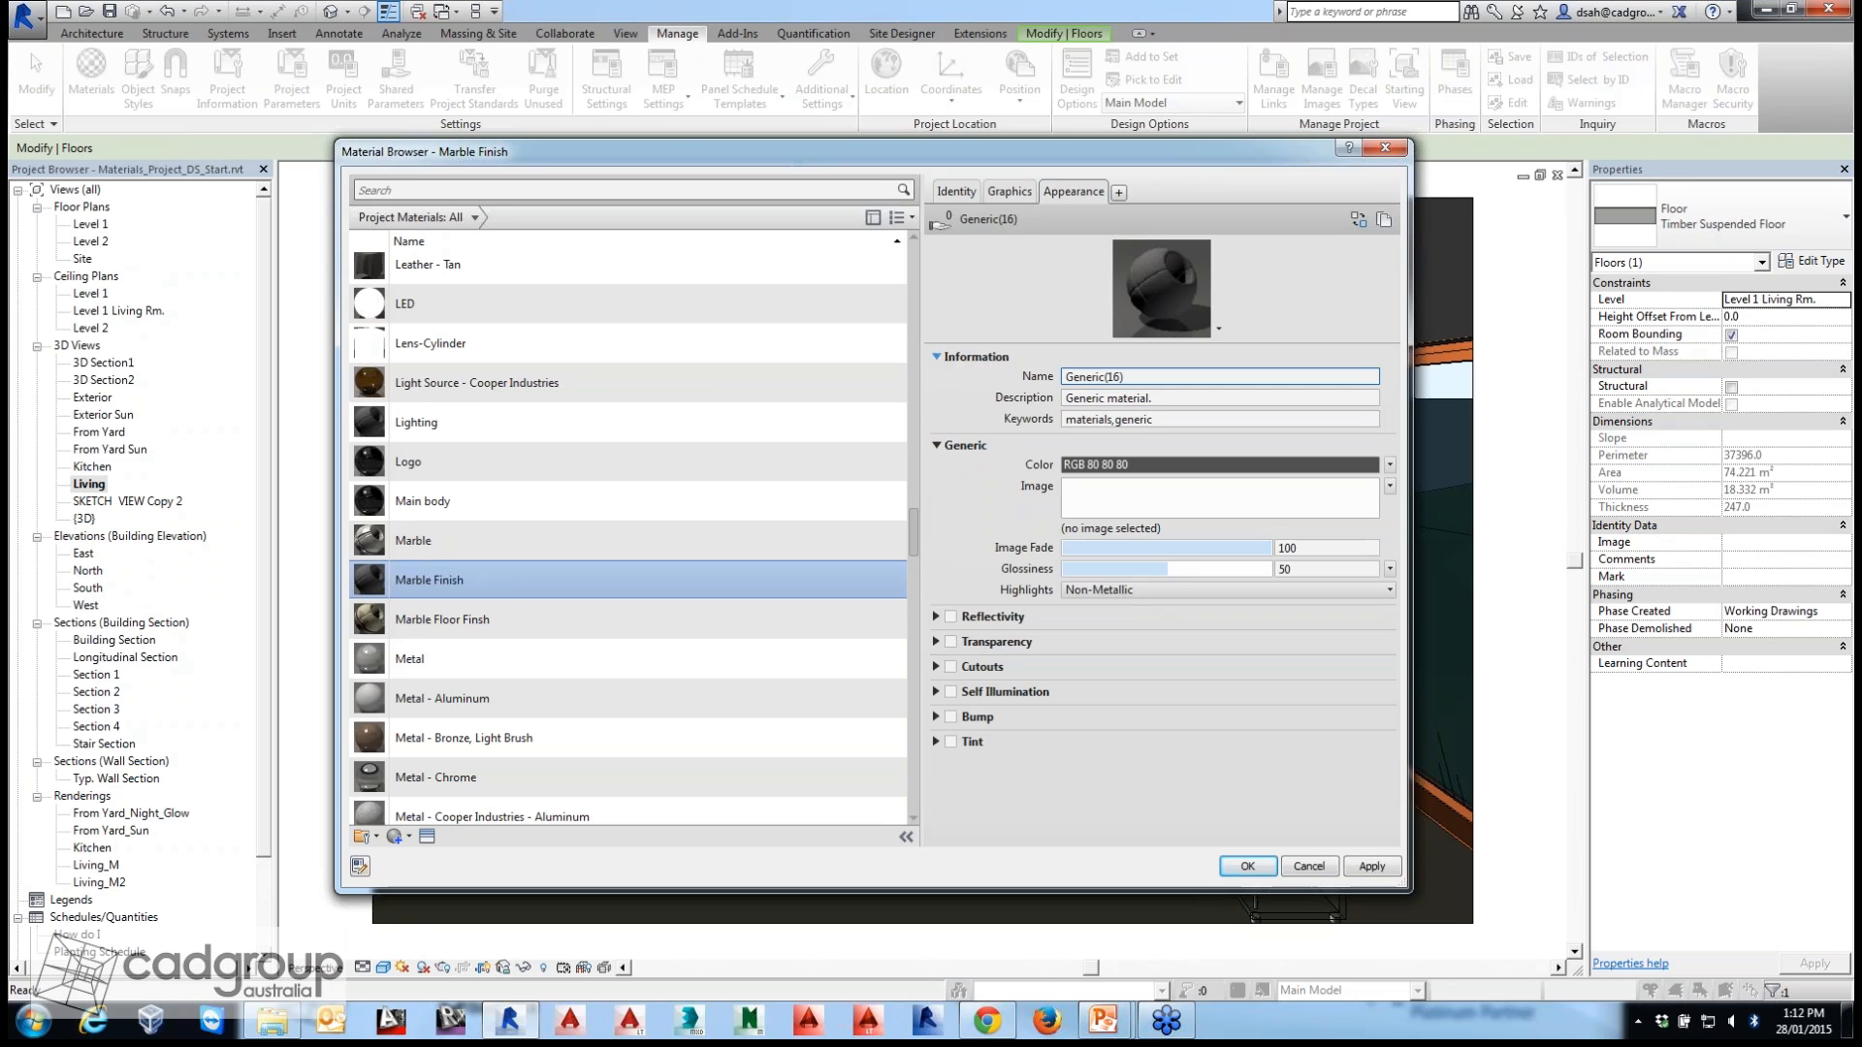
pyautogui.click(1069, 378)
pyautogui.moveTo(1125, 379); pyautogui.dragTo(1064, 379)
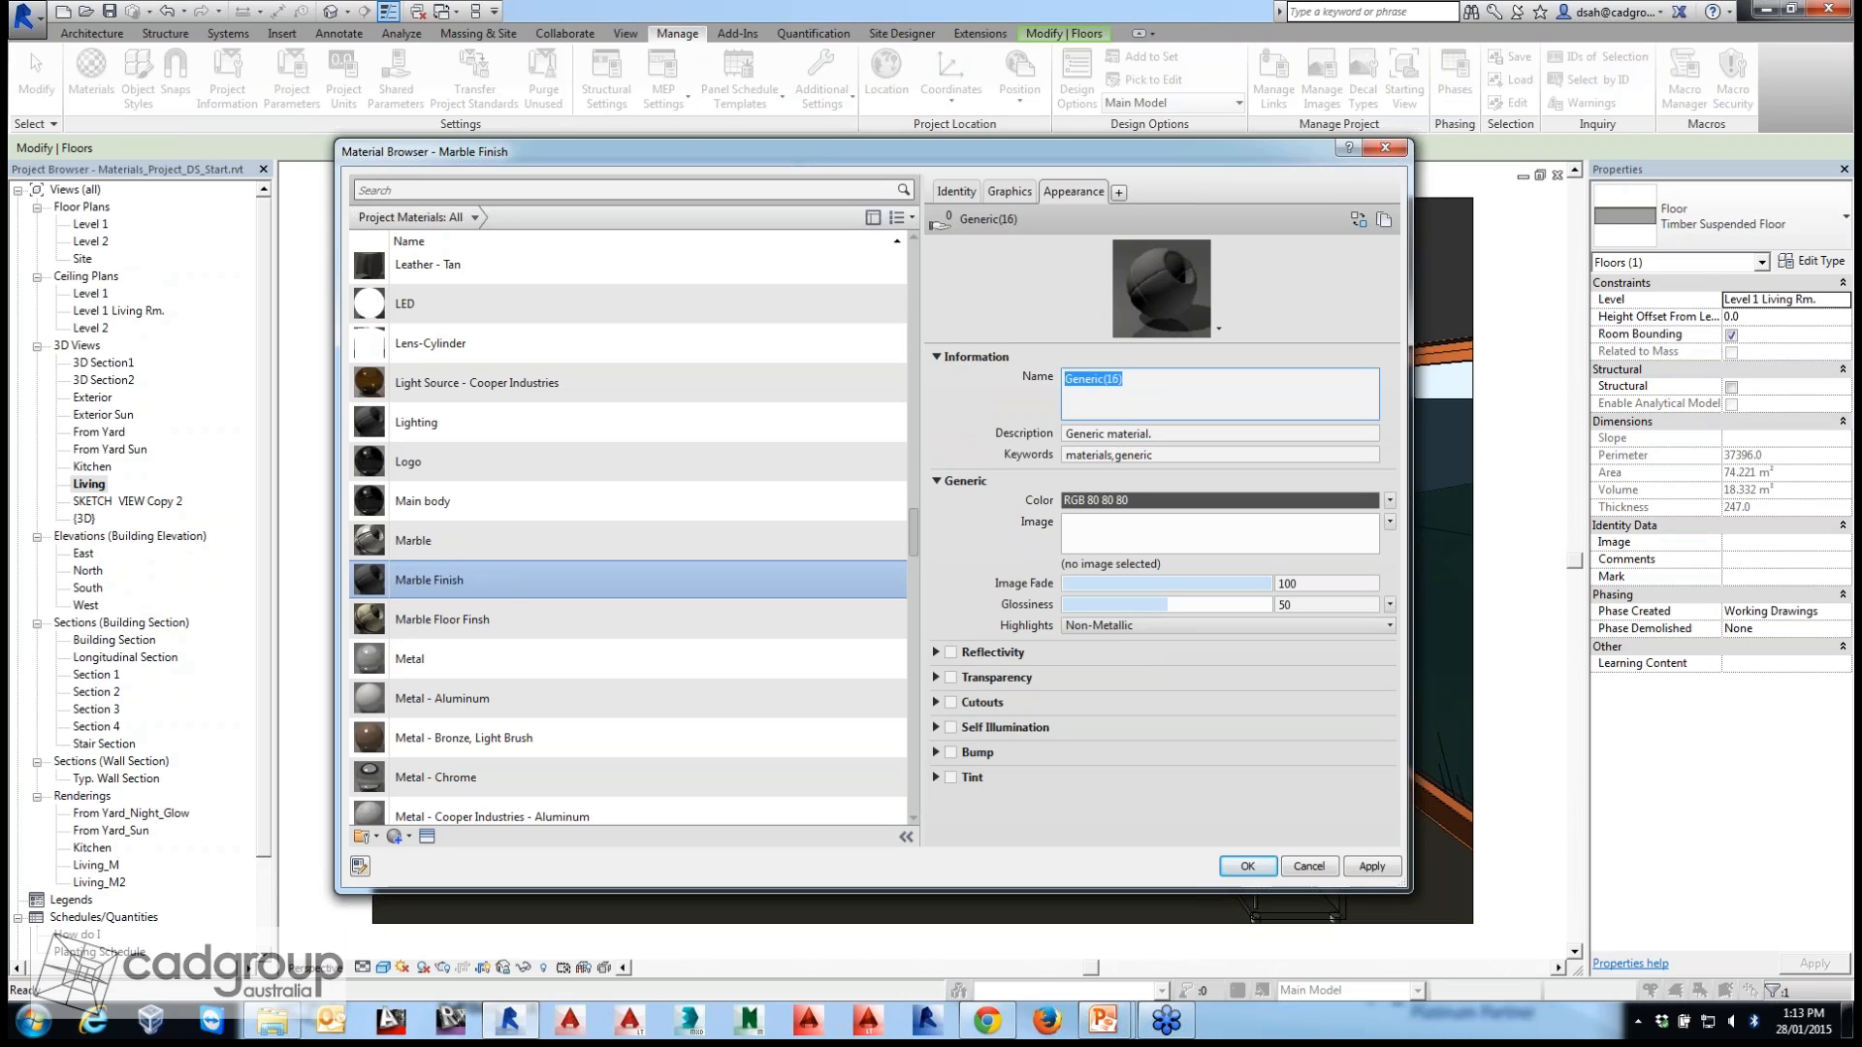
pyautogui.write('Marble Floor Finish')
pyautogui.click(1144, 433)
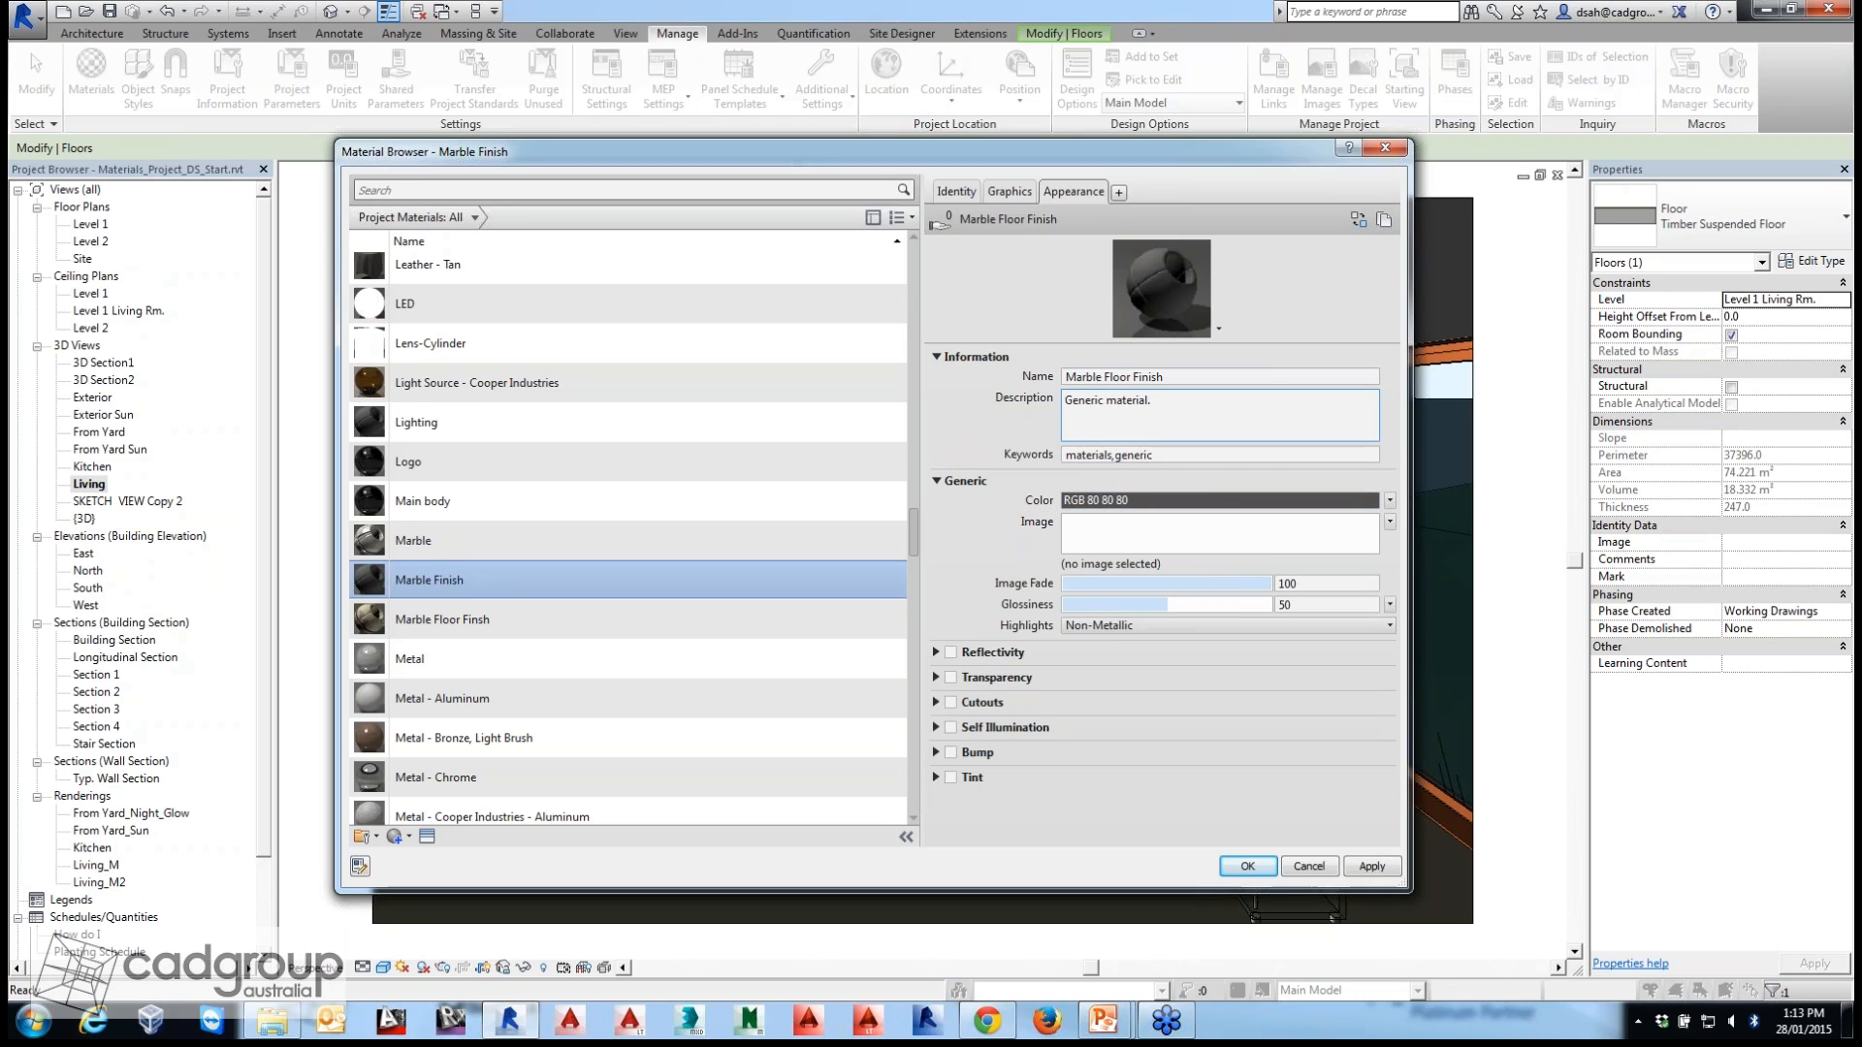
# Assign the procedural Marble texture as the image of the Marble Finish material's generic appearance.
pyautogui.click(1390, 522)
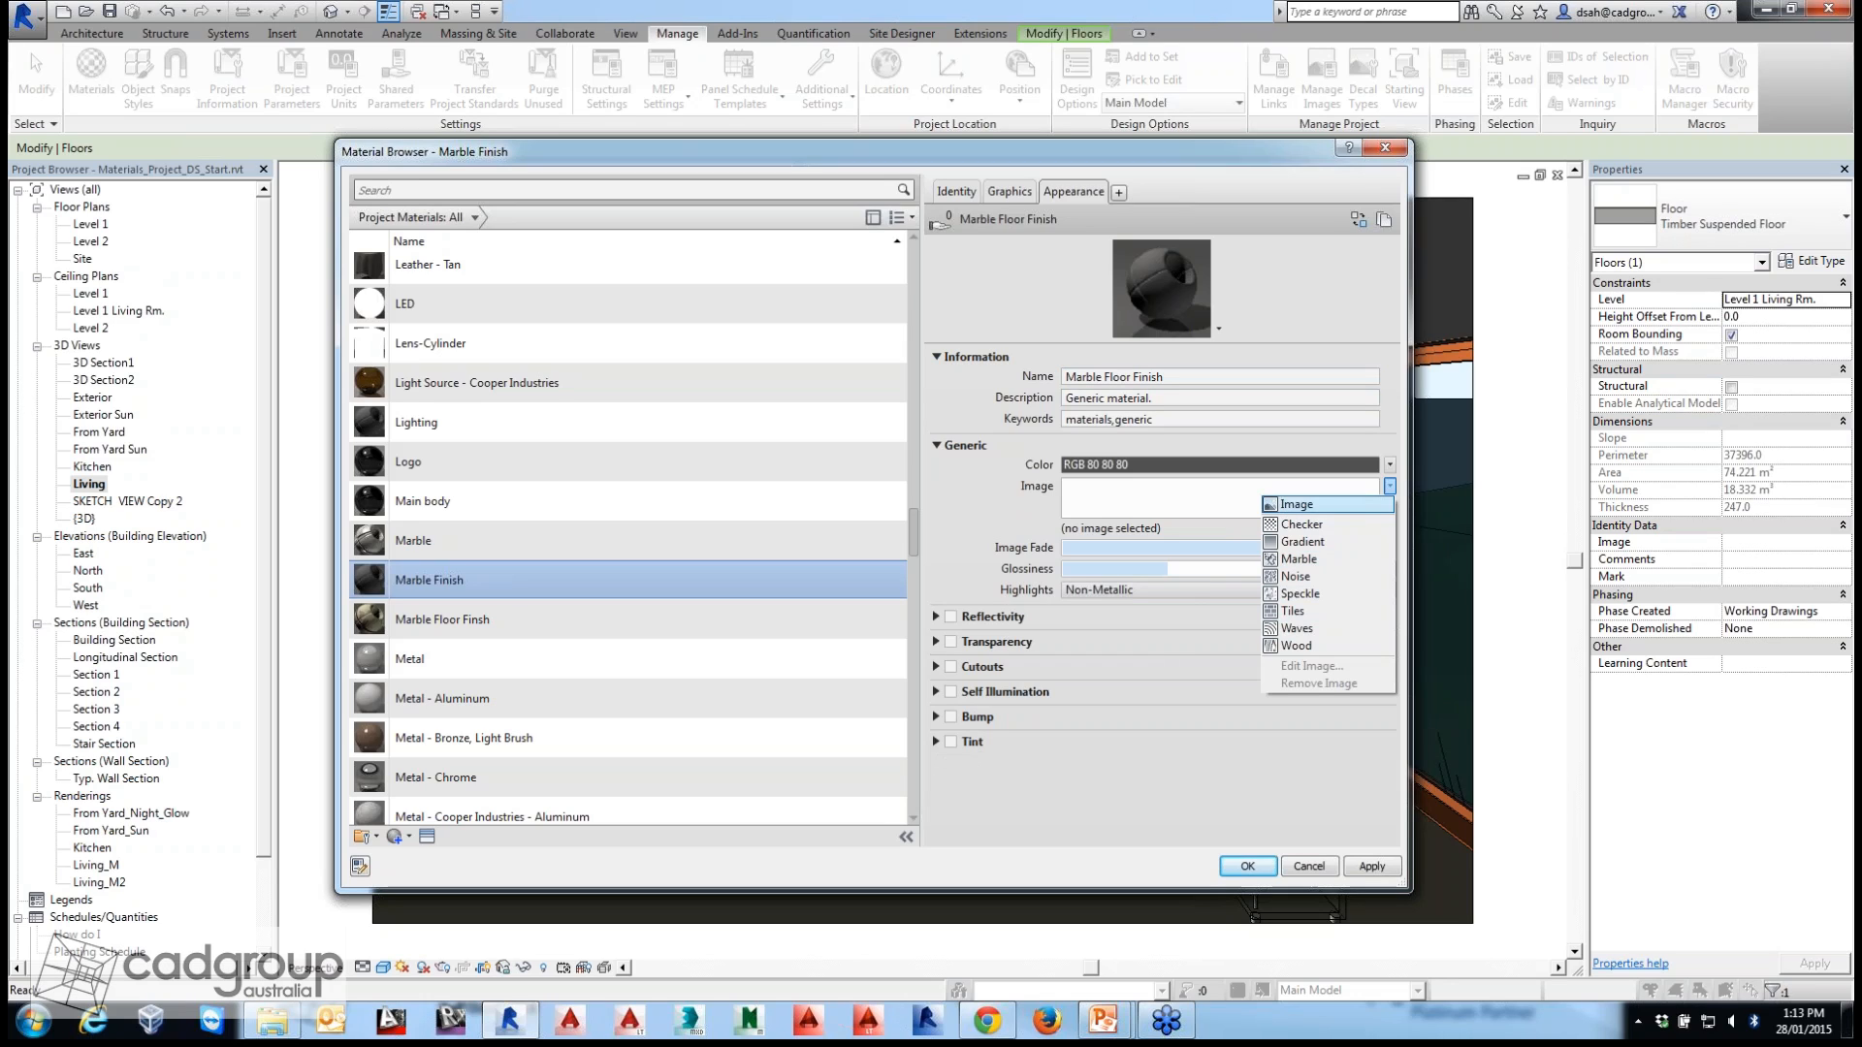
pyautogui.press('Down')
pyautogui.press('Down')
pyautogui.press('Down')
pyautogui.press('Down')
pyautogui.press('Down')
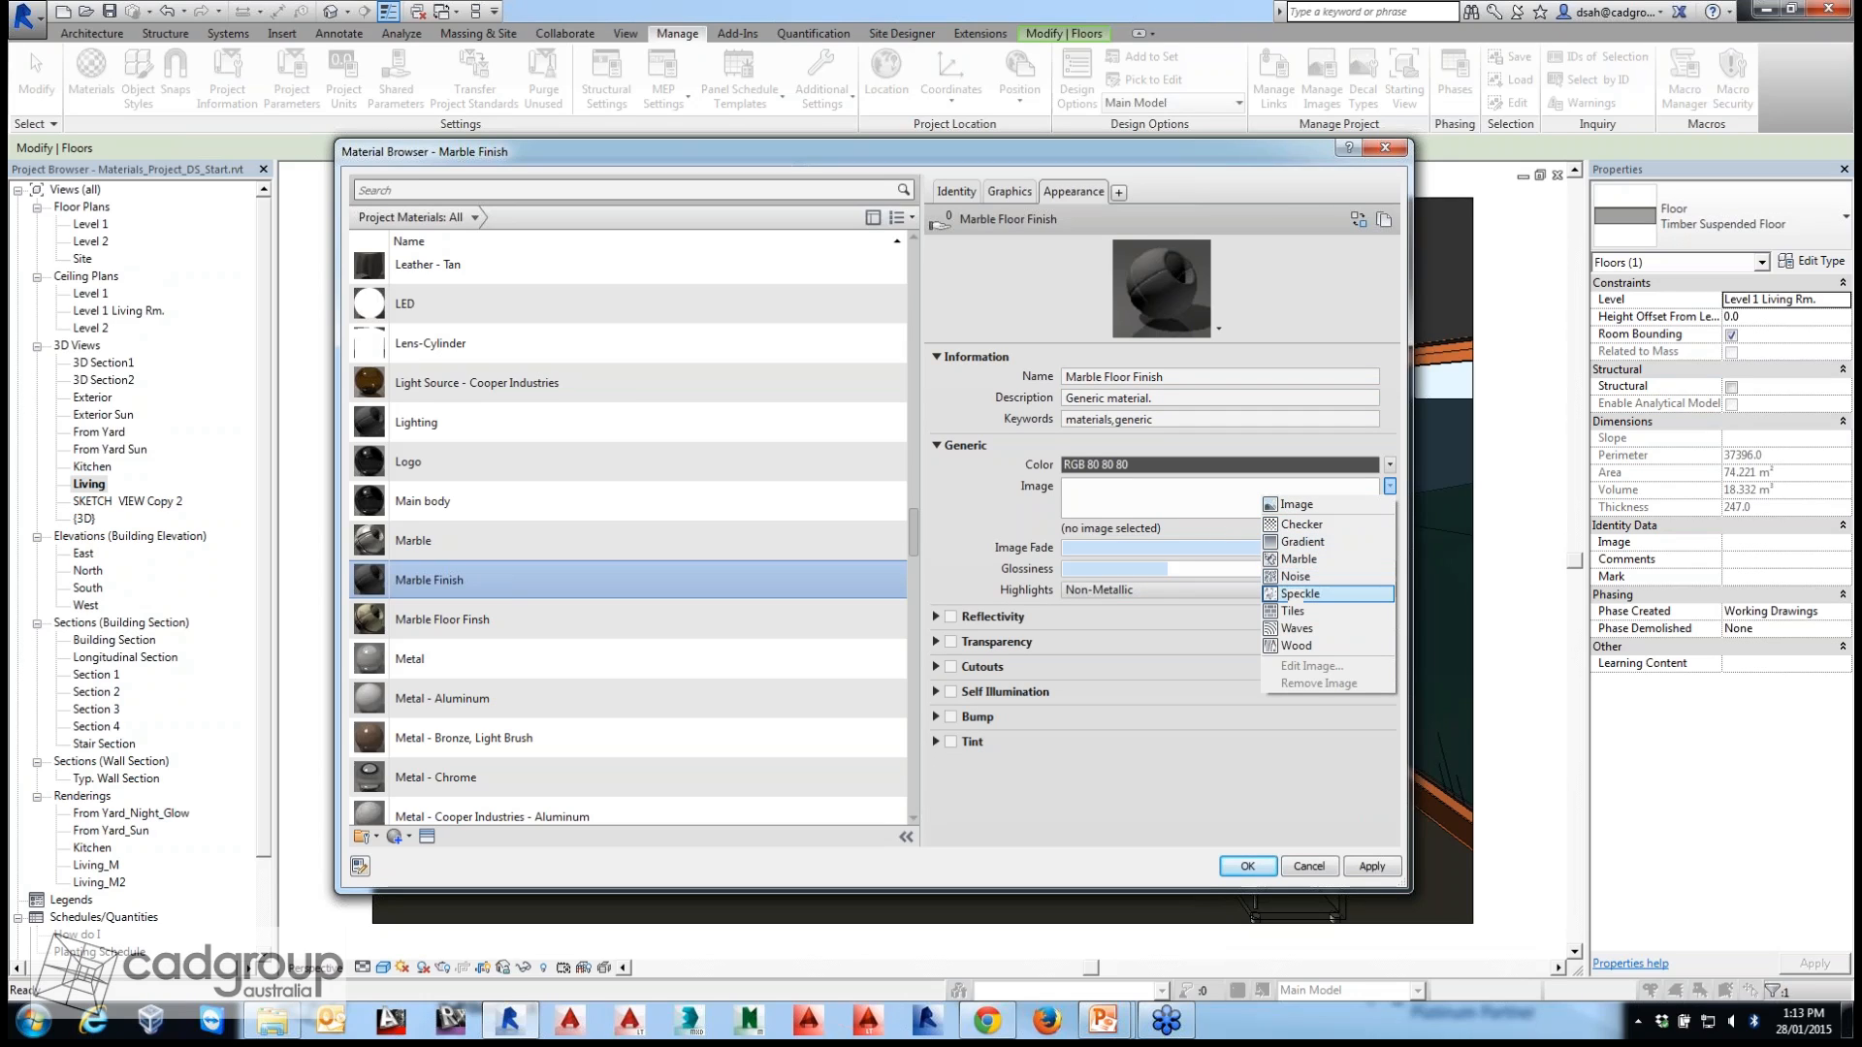
pyautogui.press('Up')
pyautogui.press('Up')
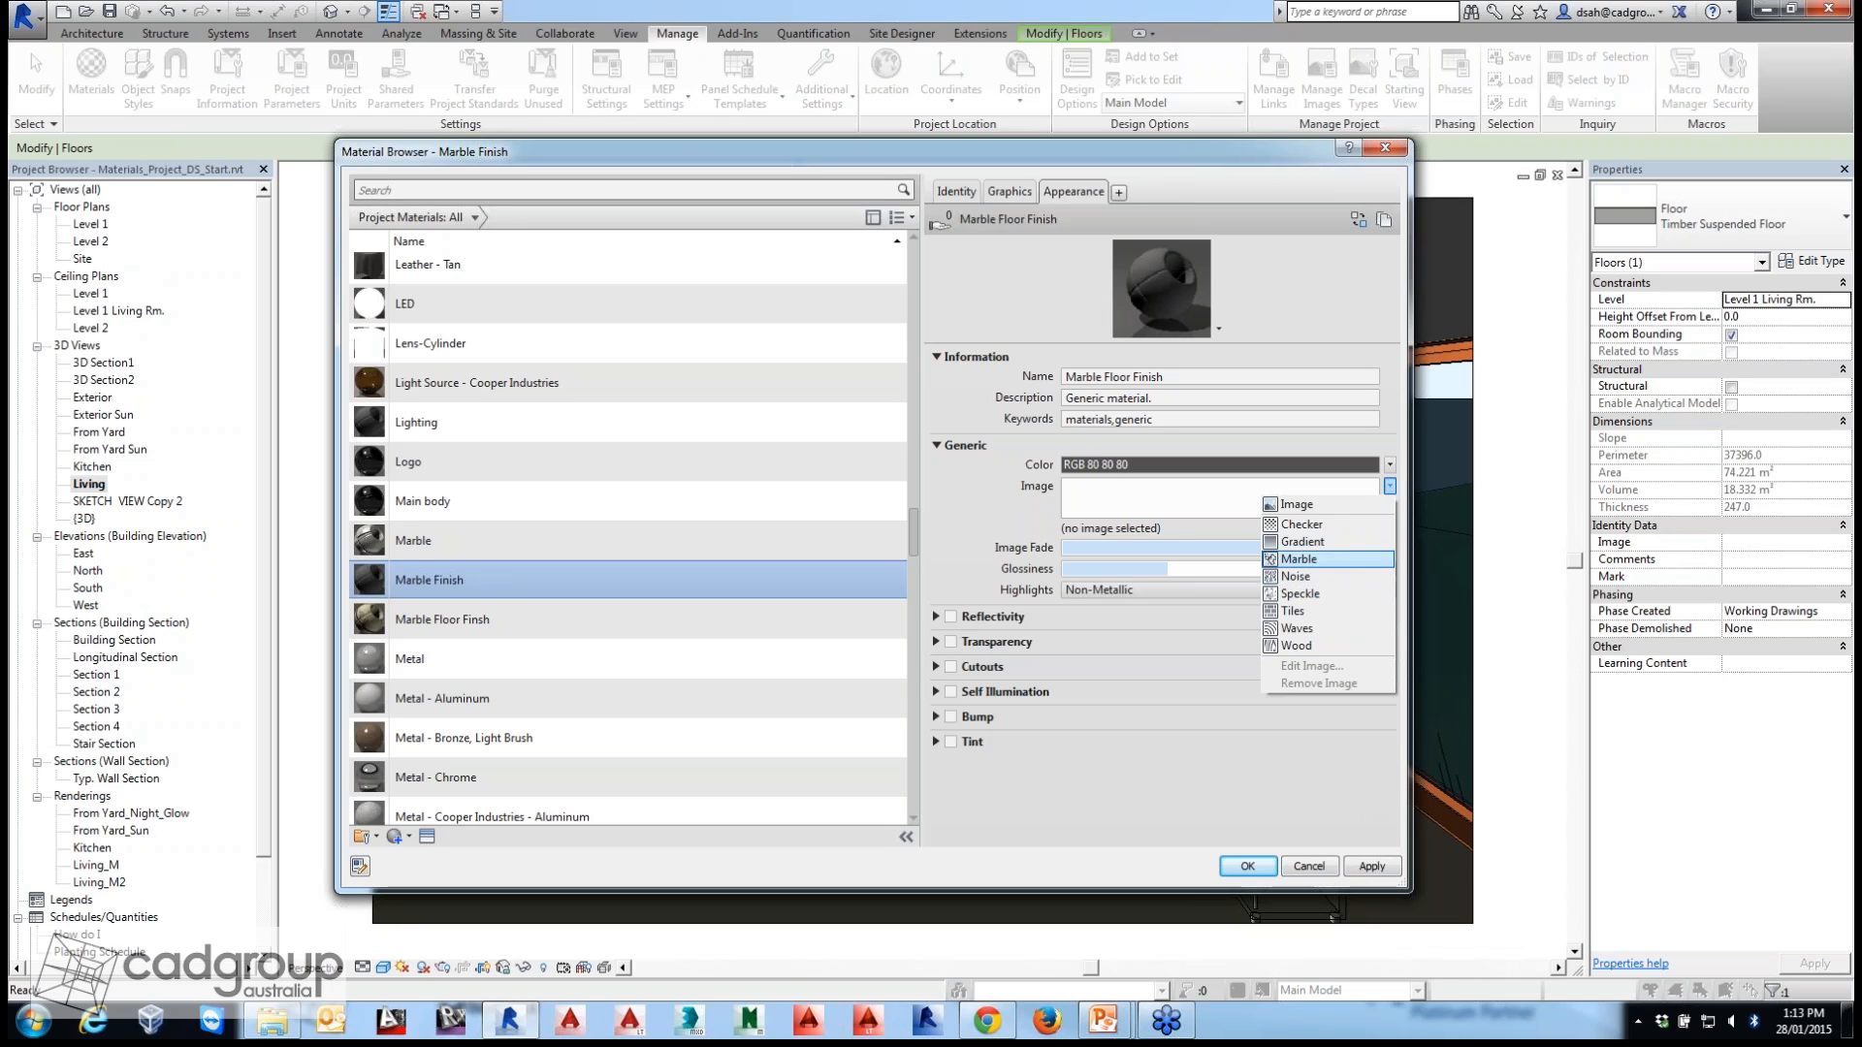
pyautogui.press('Return')
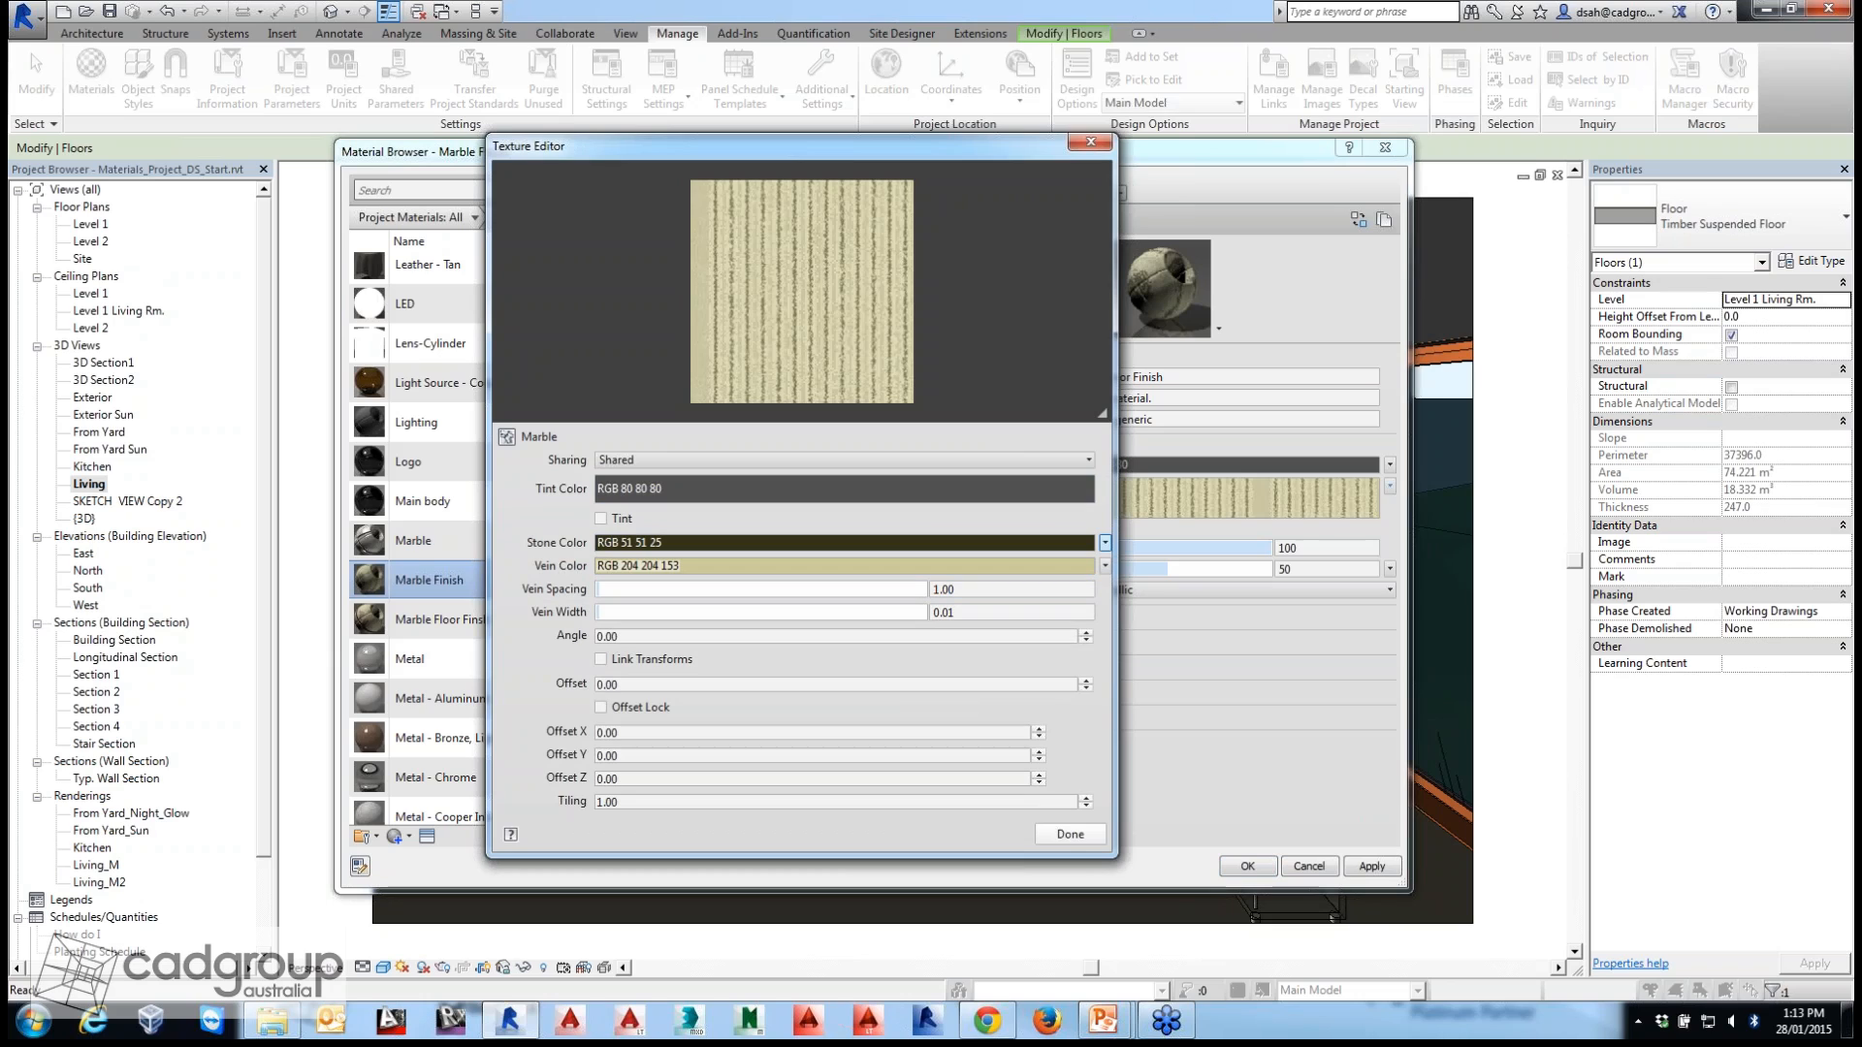
# Replace the marble texture's stone color with the image TimberCladding.jpg from the MatLightsRevit2015 images folder.
pyautogui.click(1105, 543)
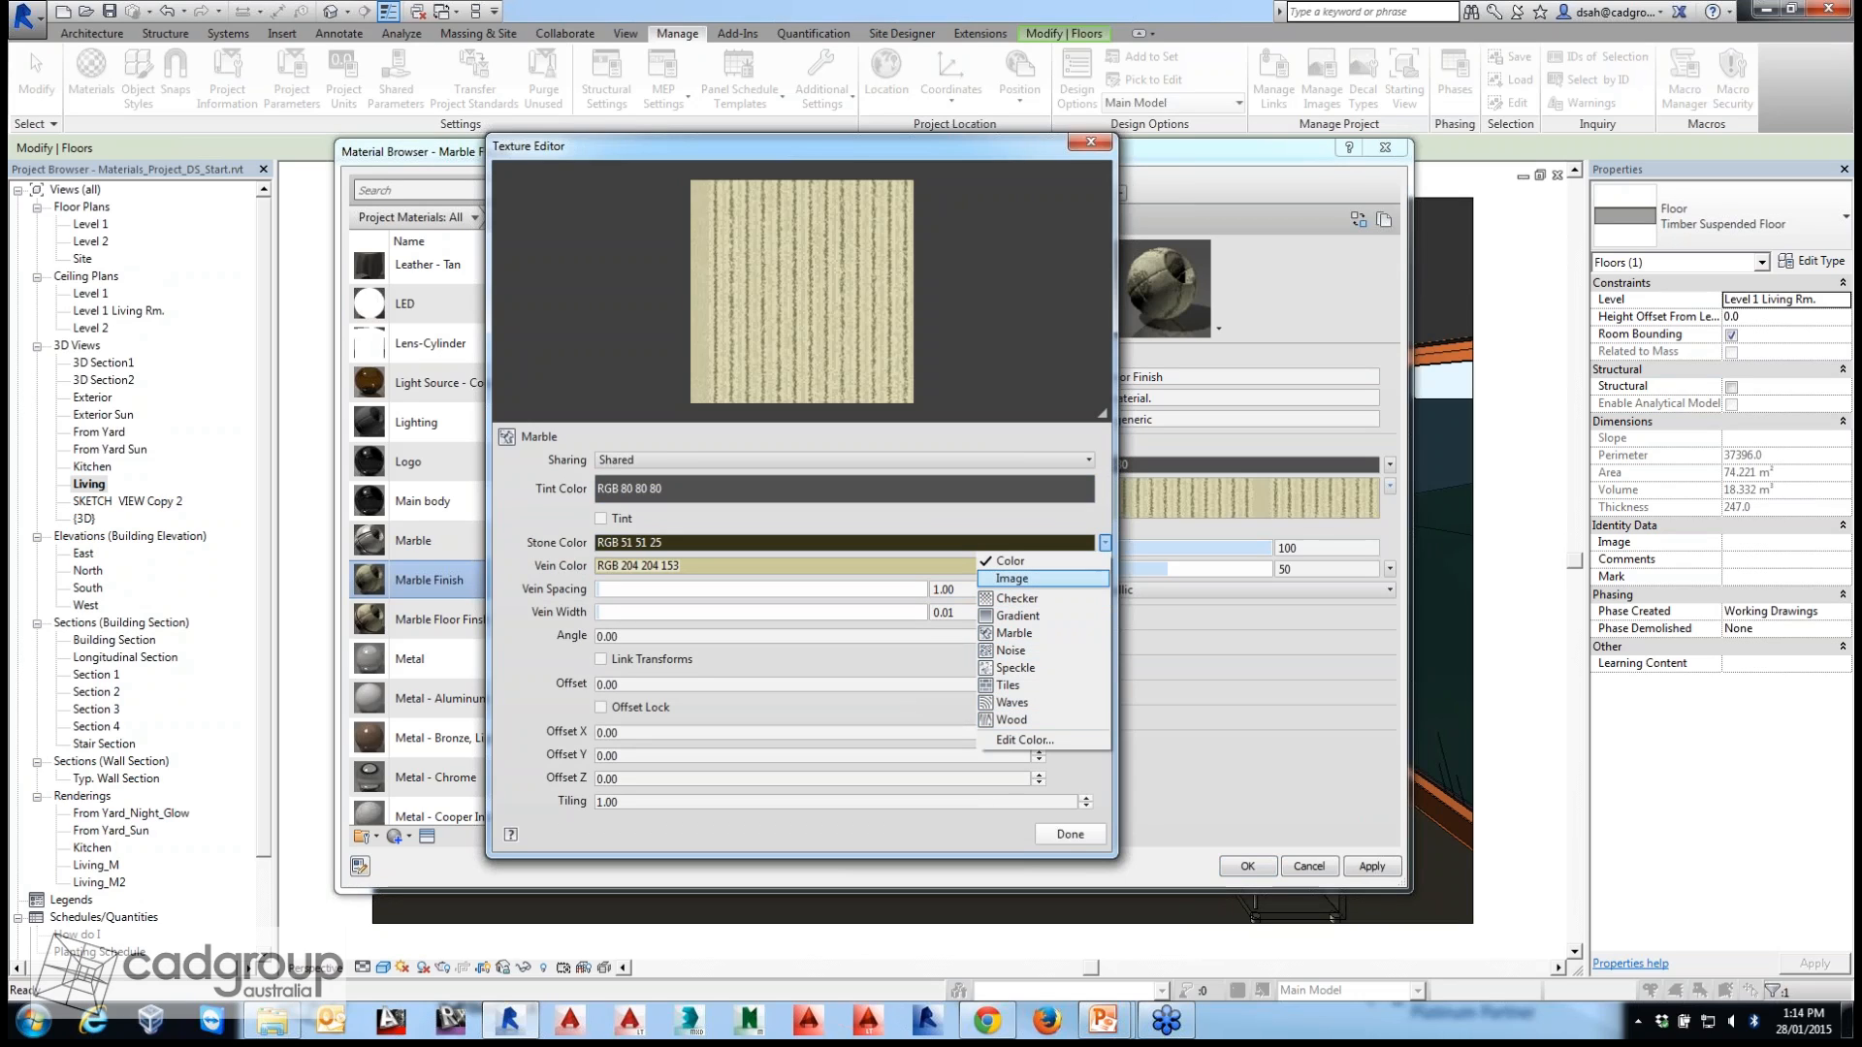
pyautogui.click(1012, 578)
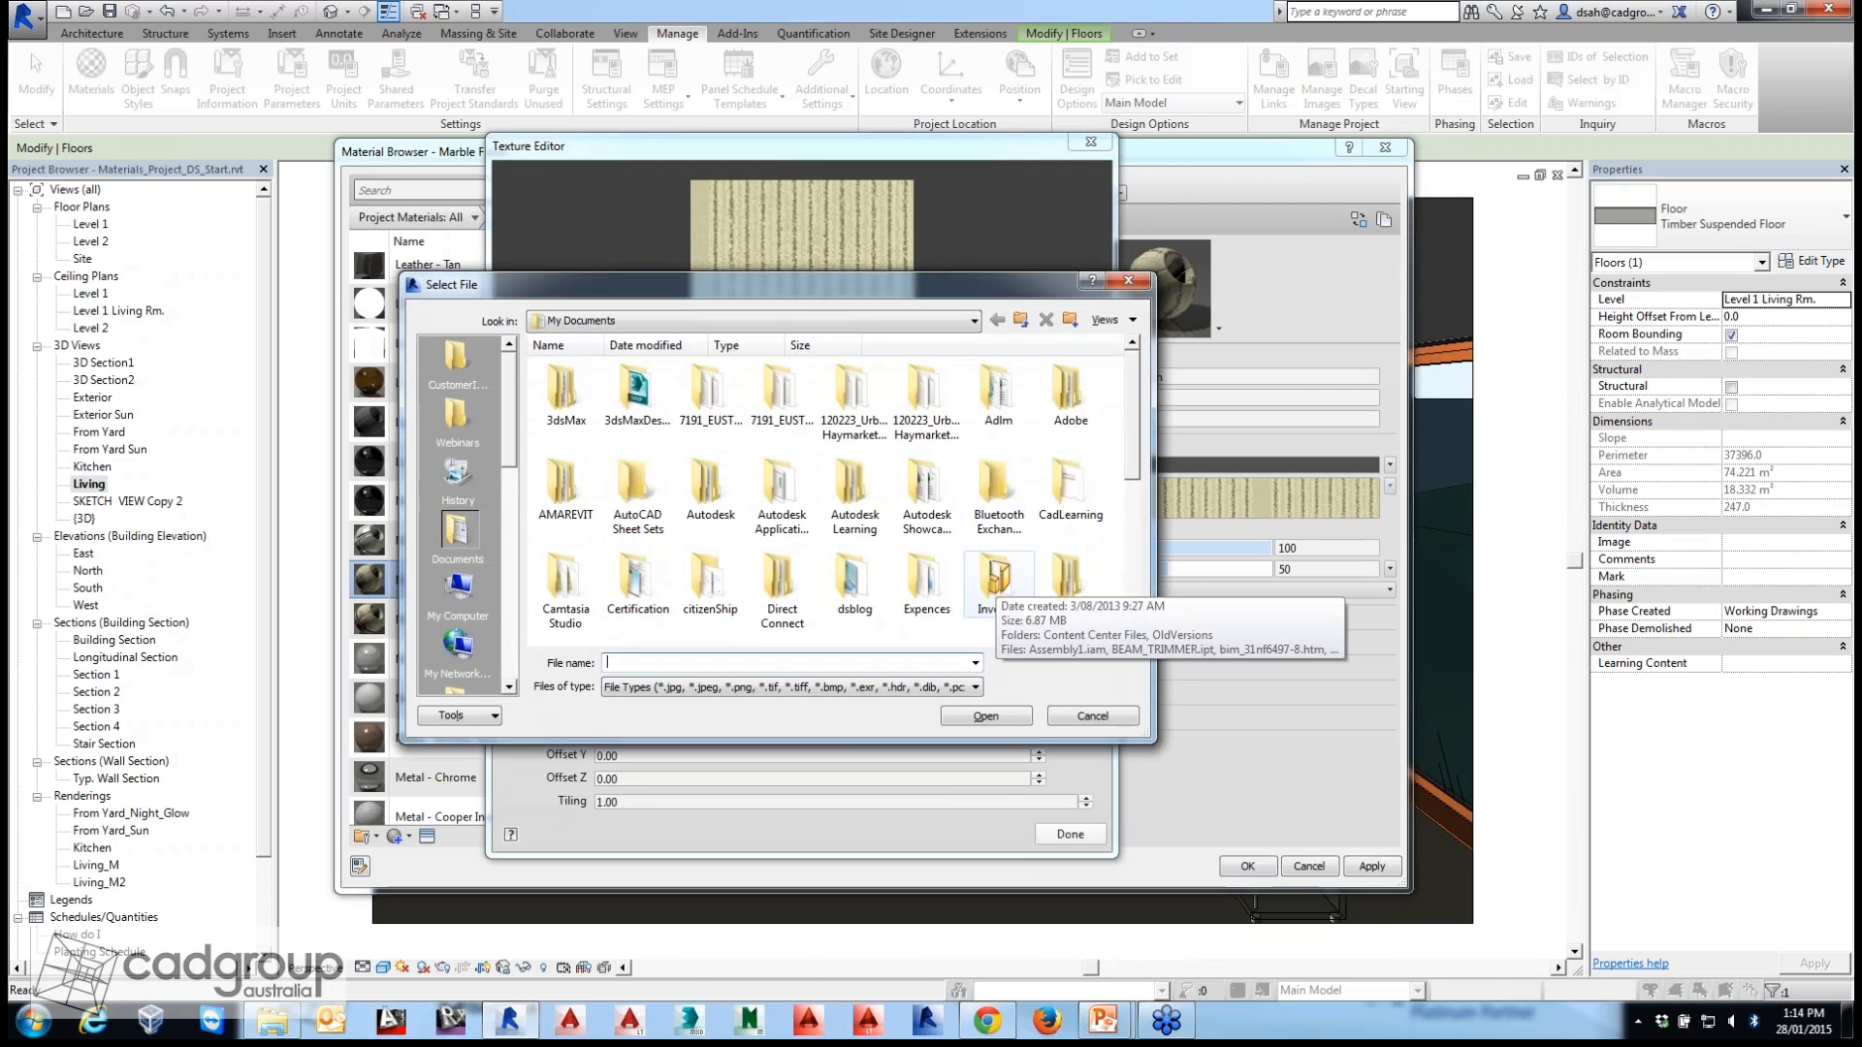
pyautogui.click(457, 417)
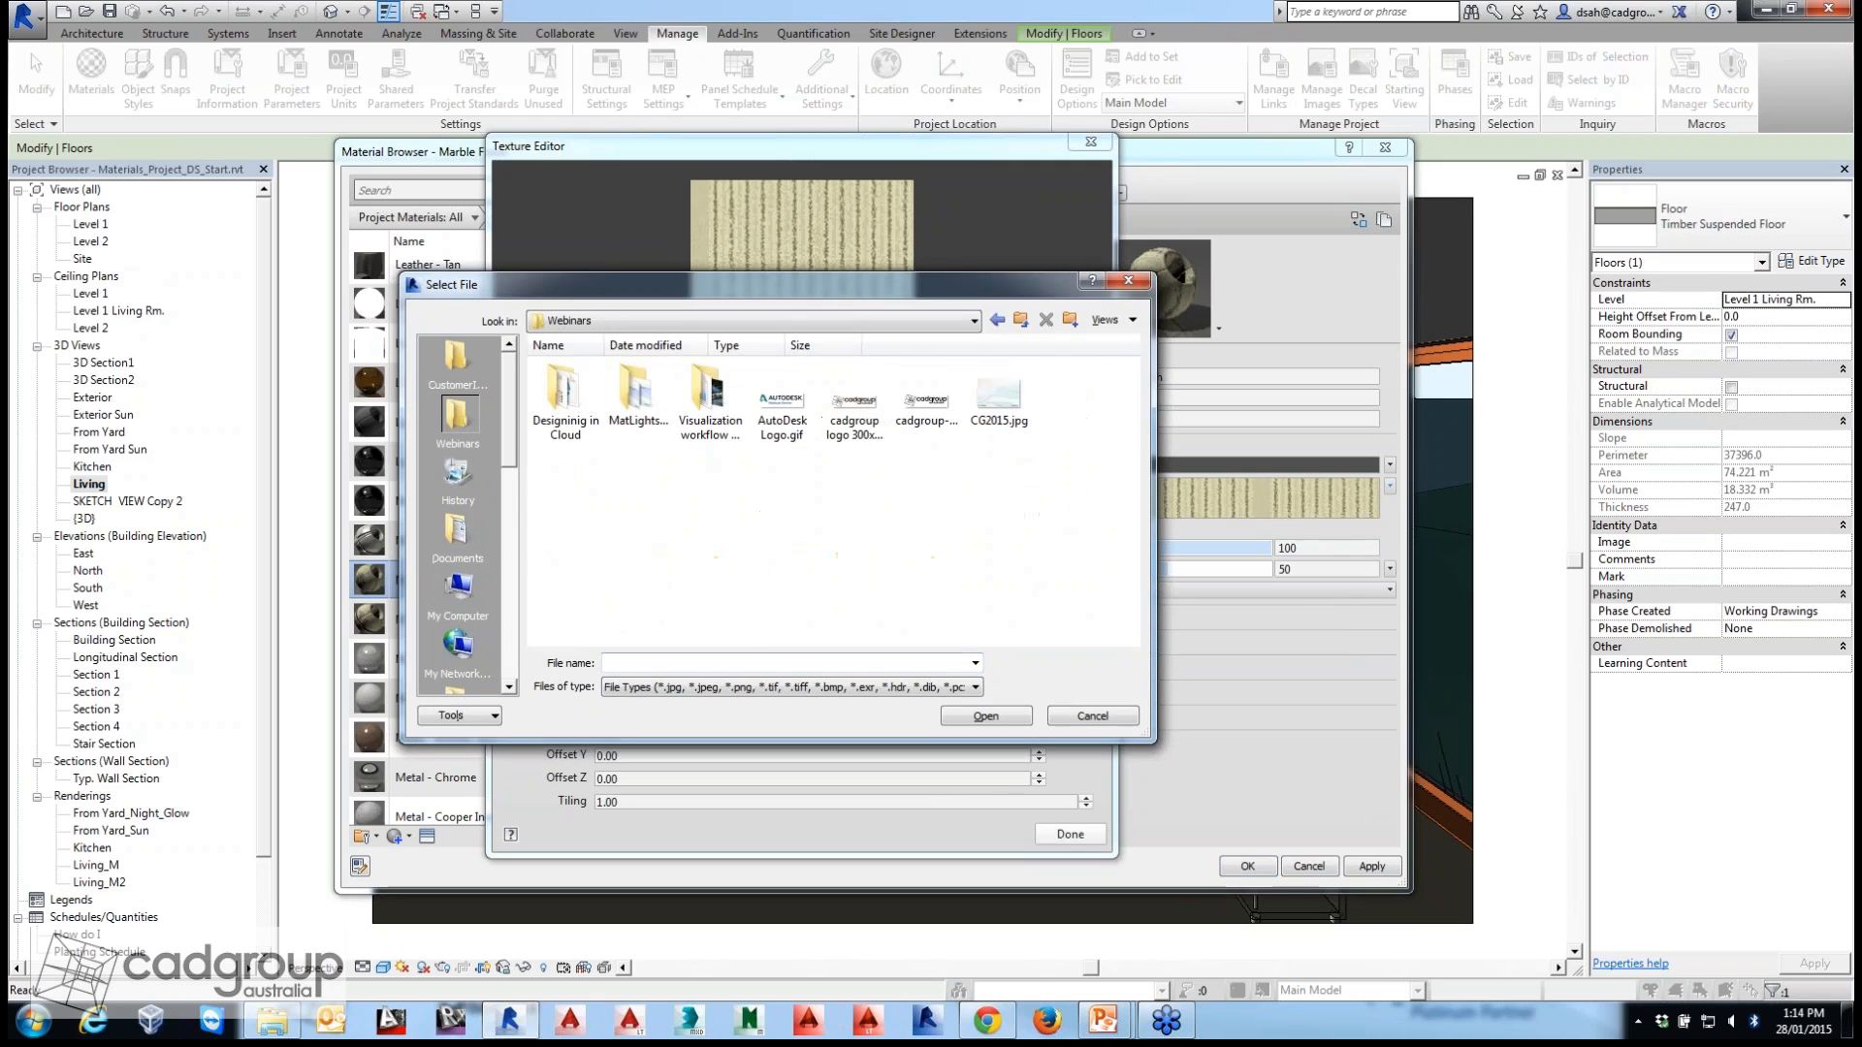
pyautogui.doubleClick(635, 397)
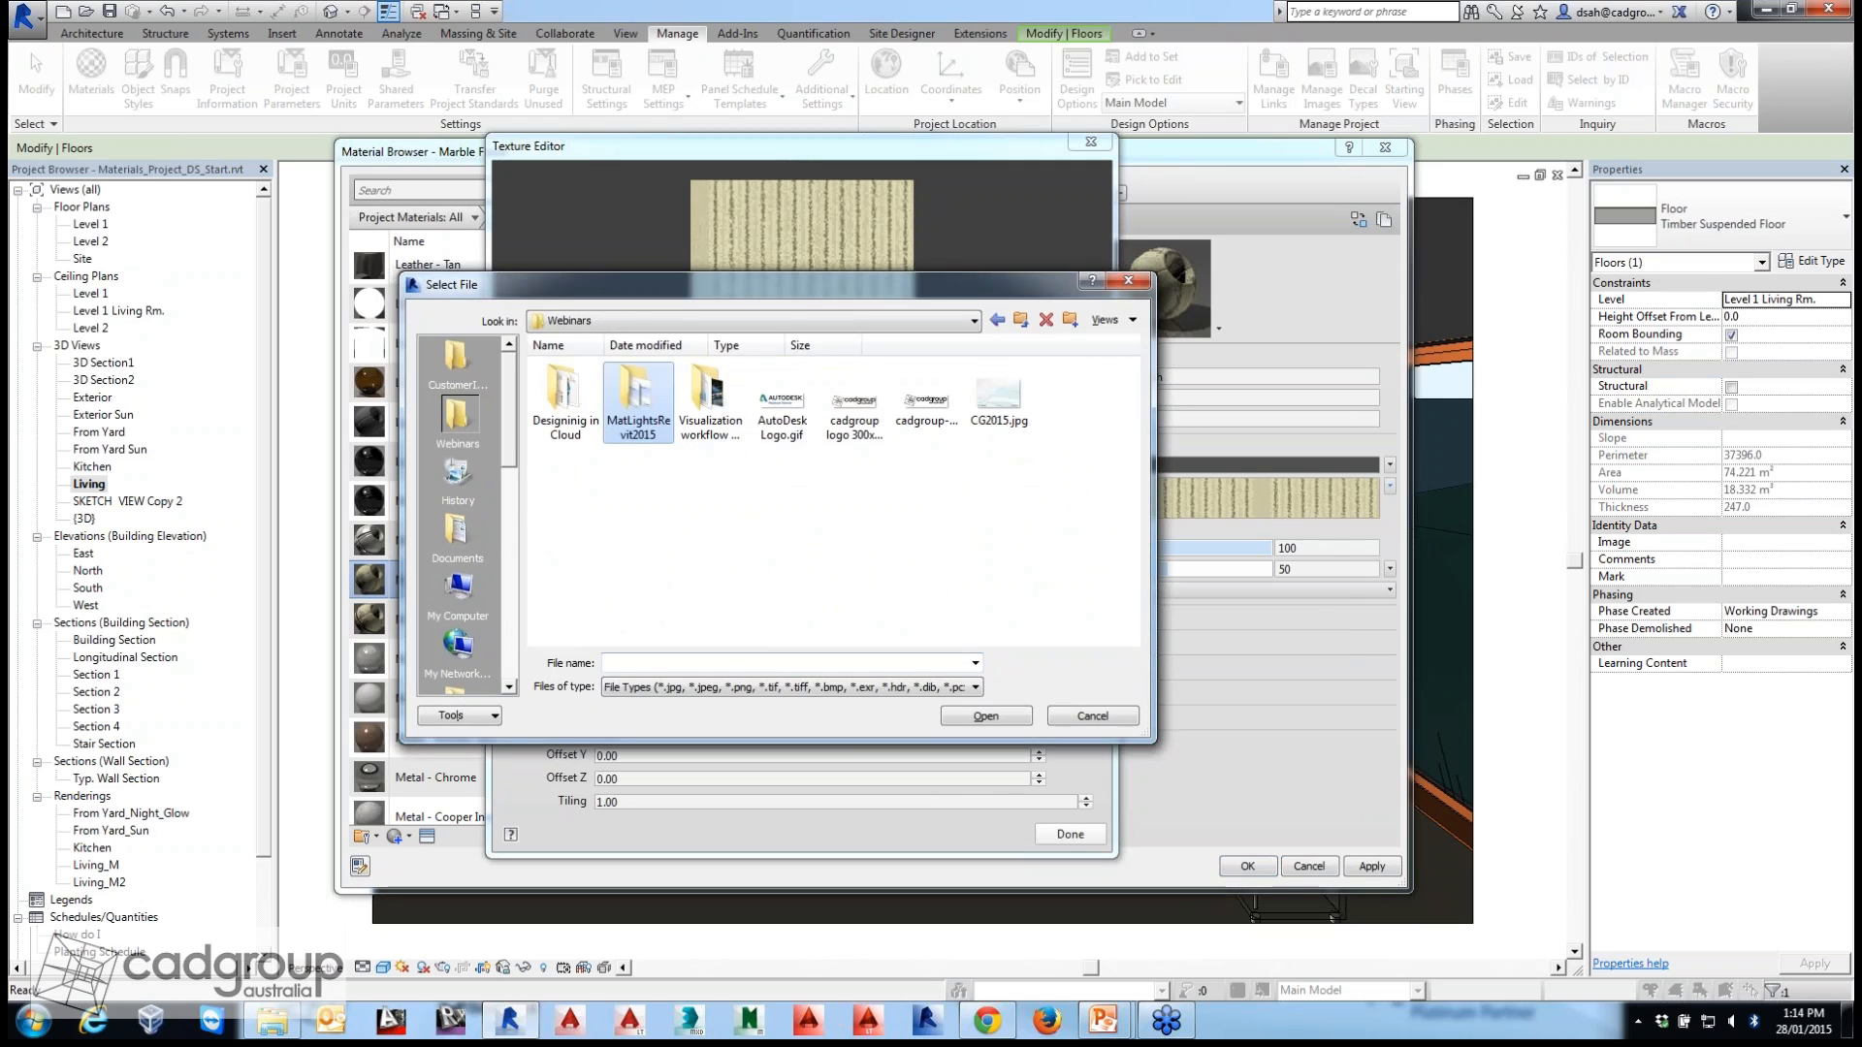
pyautogui.doubleClick(637, 393)
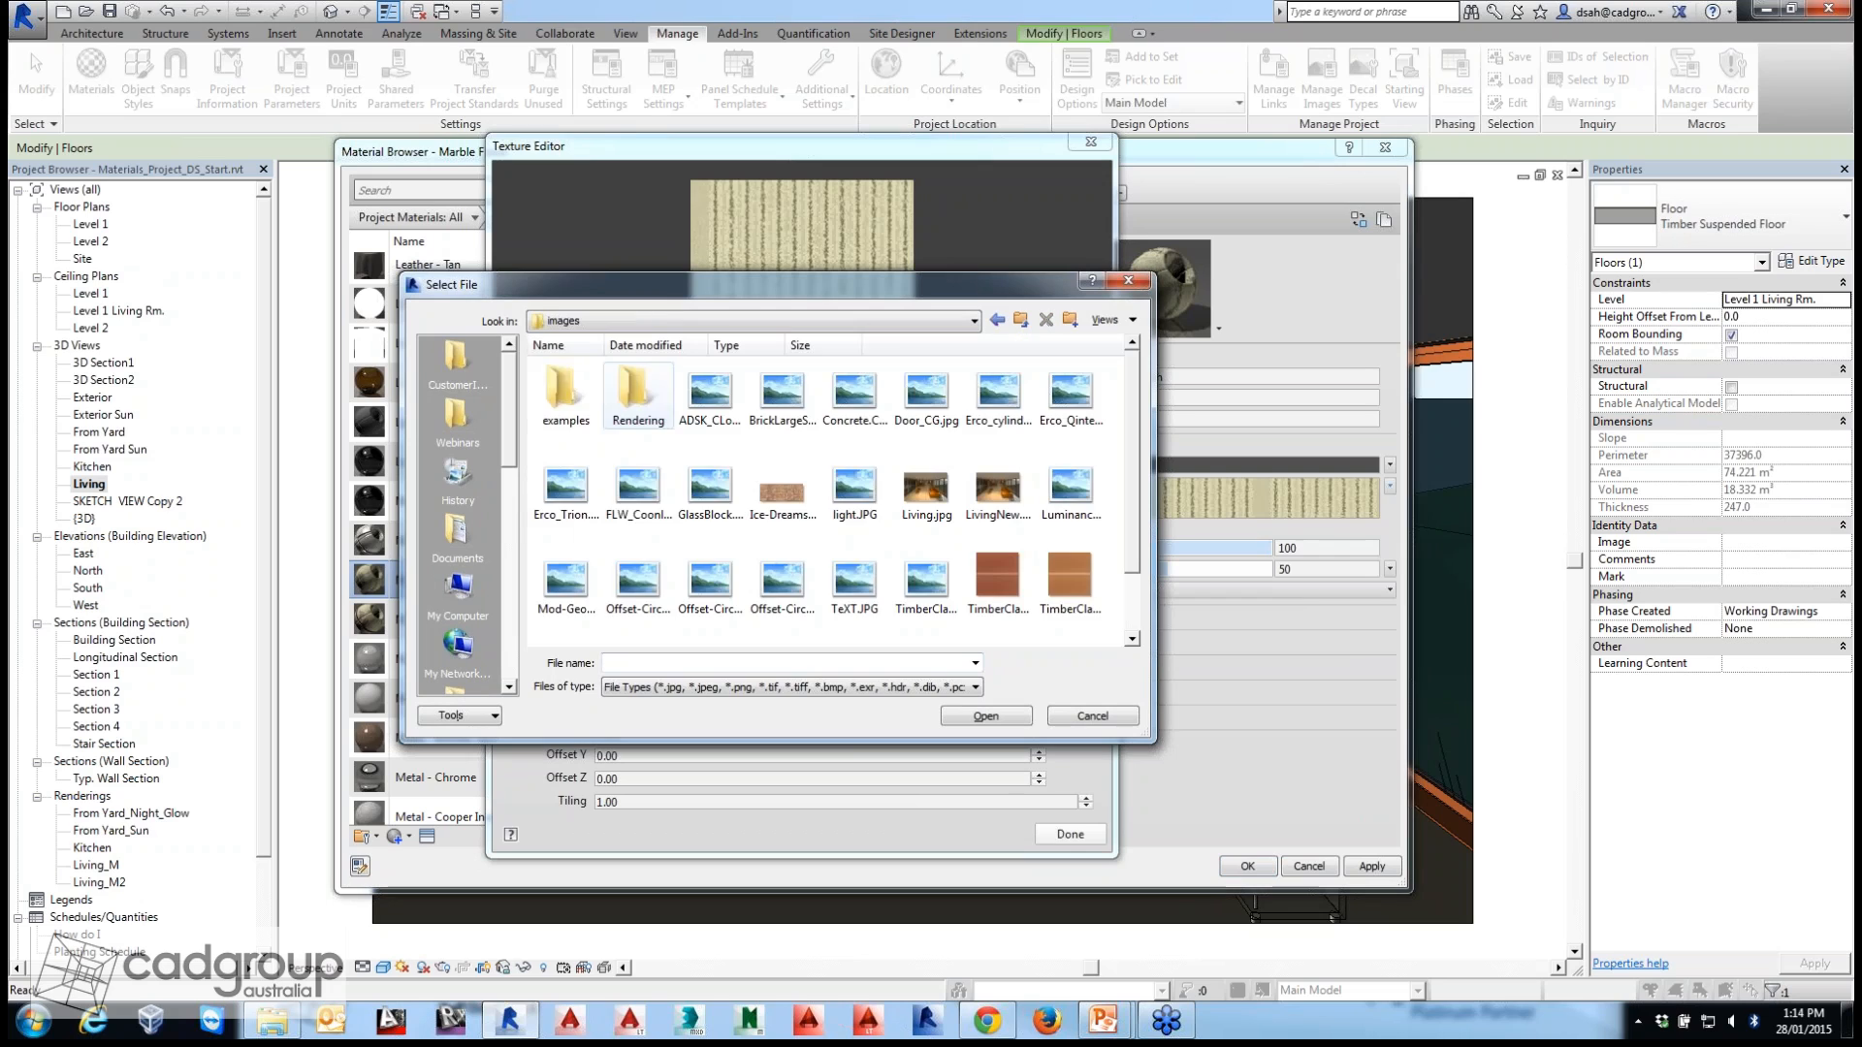
pyautogui.click(998, 582)
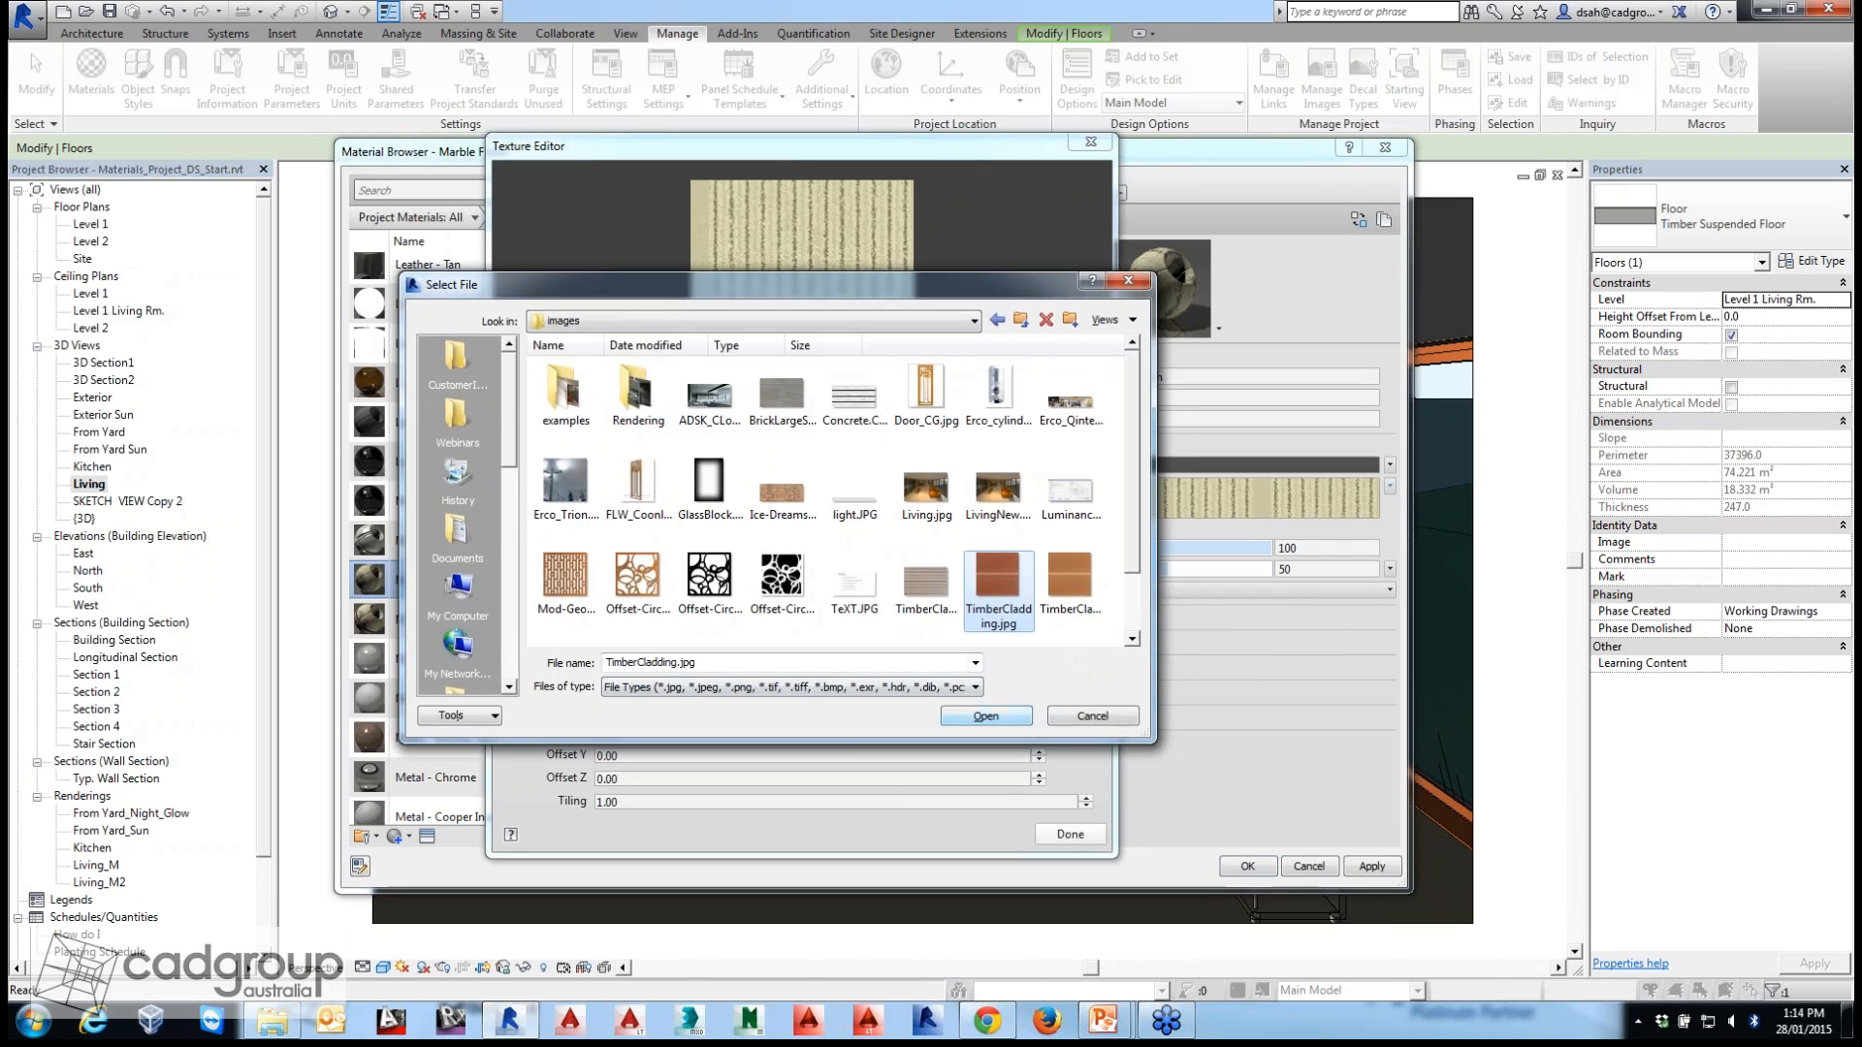
pyautogui.click(985, 715)
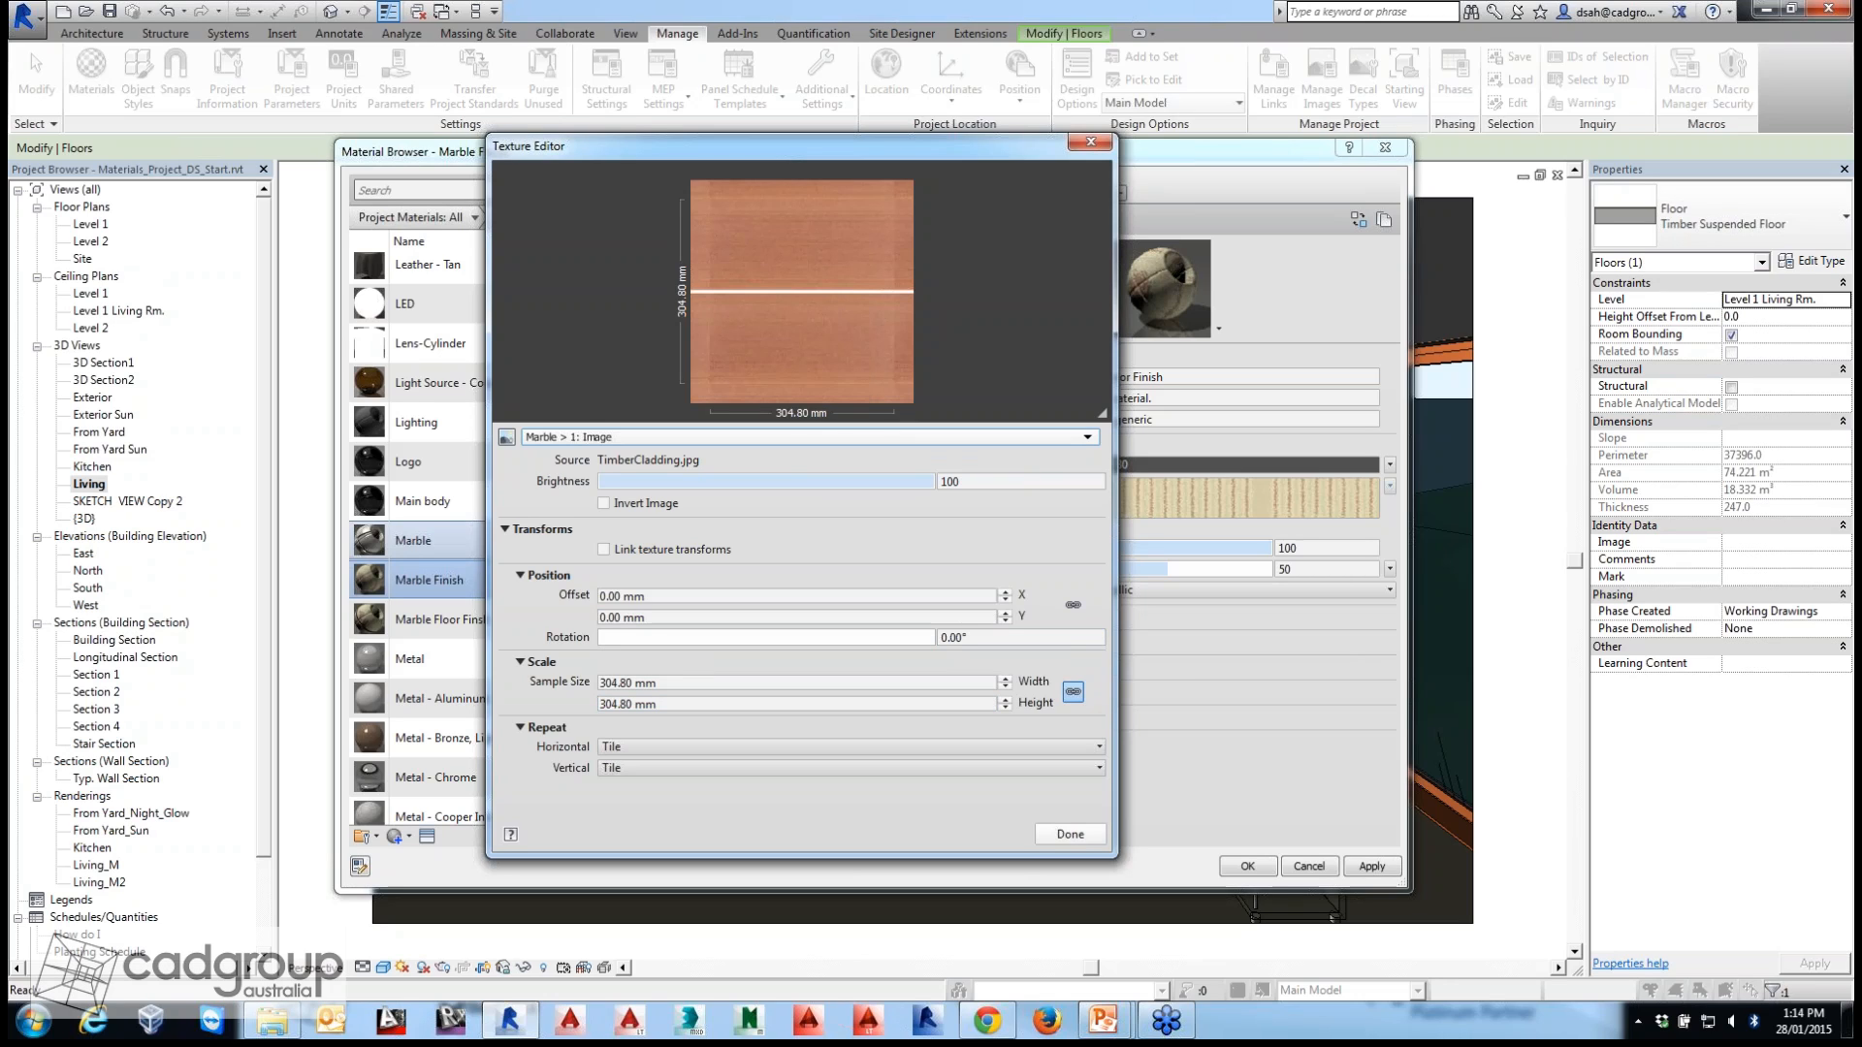
# Unlink the stone image's sample size and set it to 400 mm wide and 450 mm high.
pyautogui.click(669, 683)
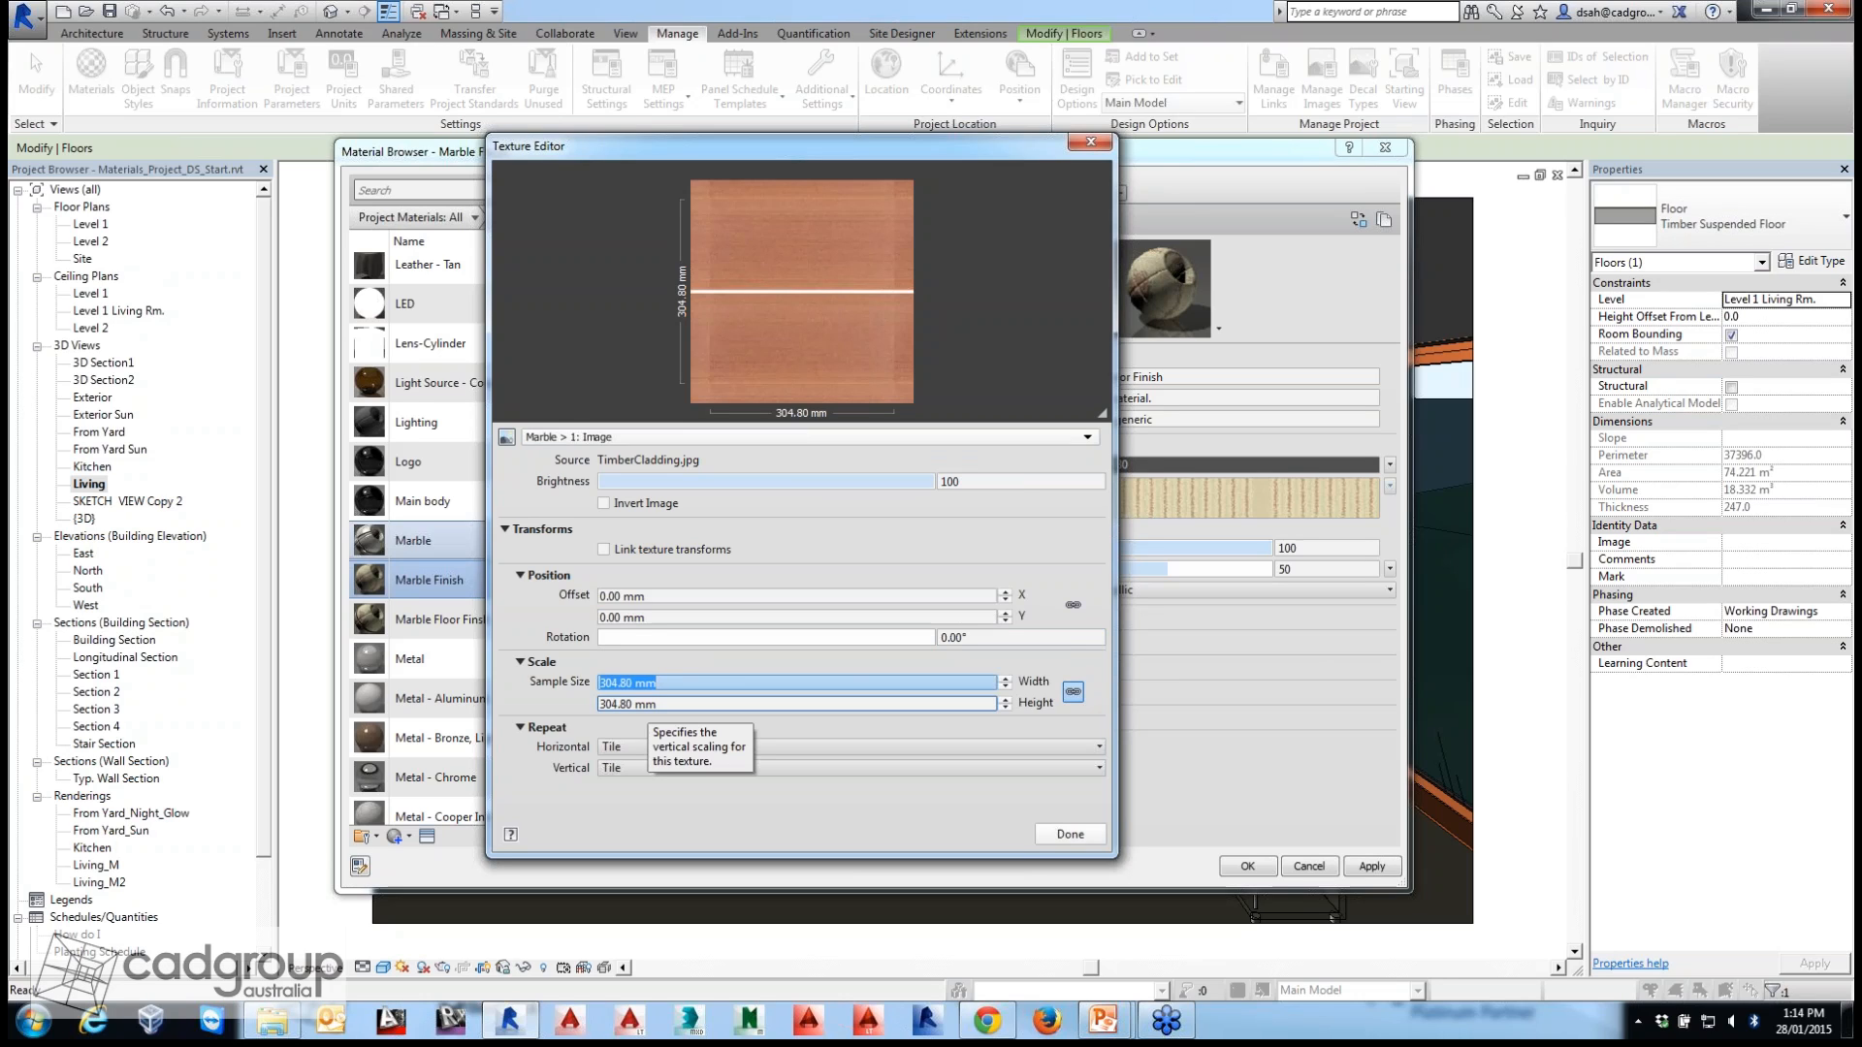
pyautogui.write('400')
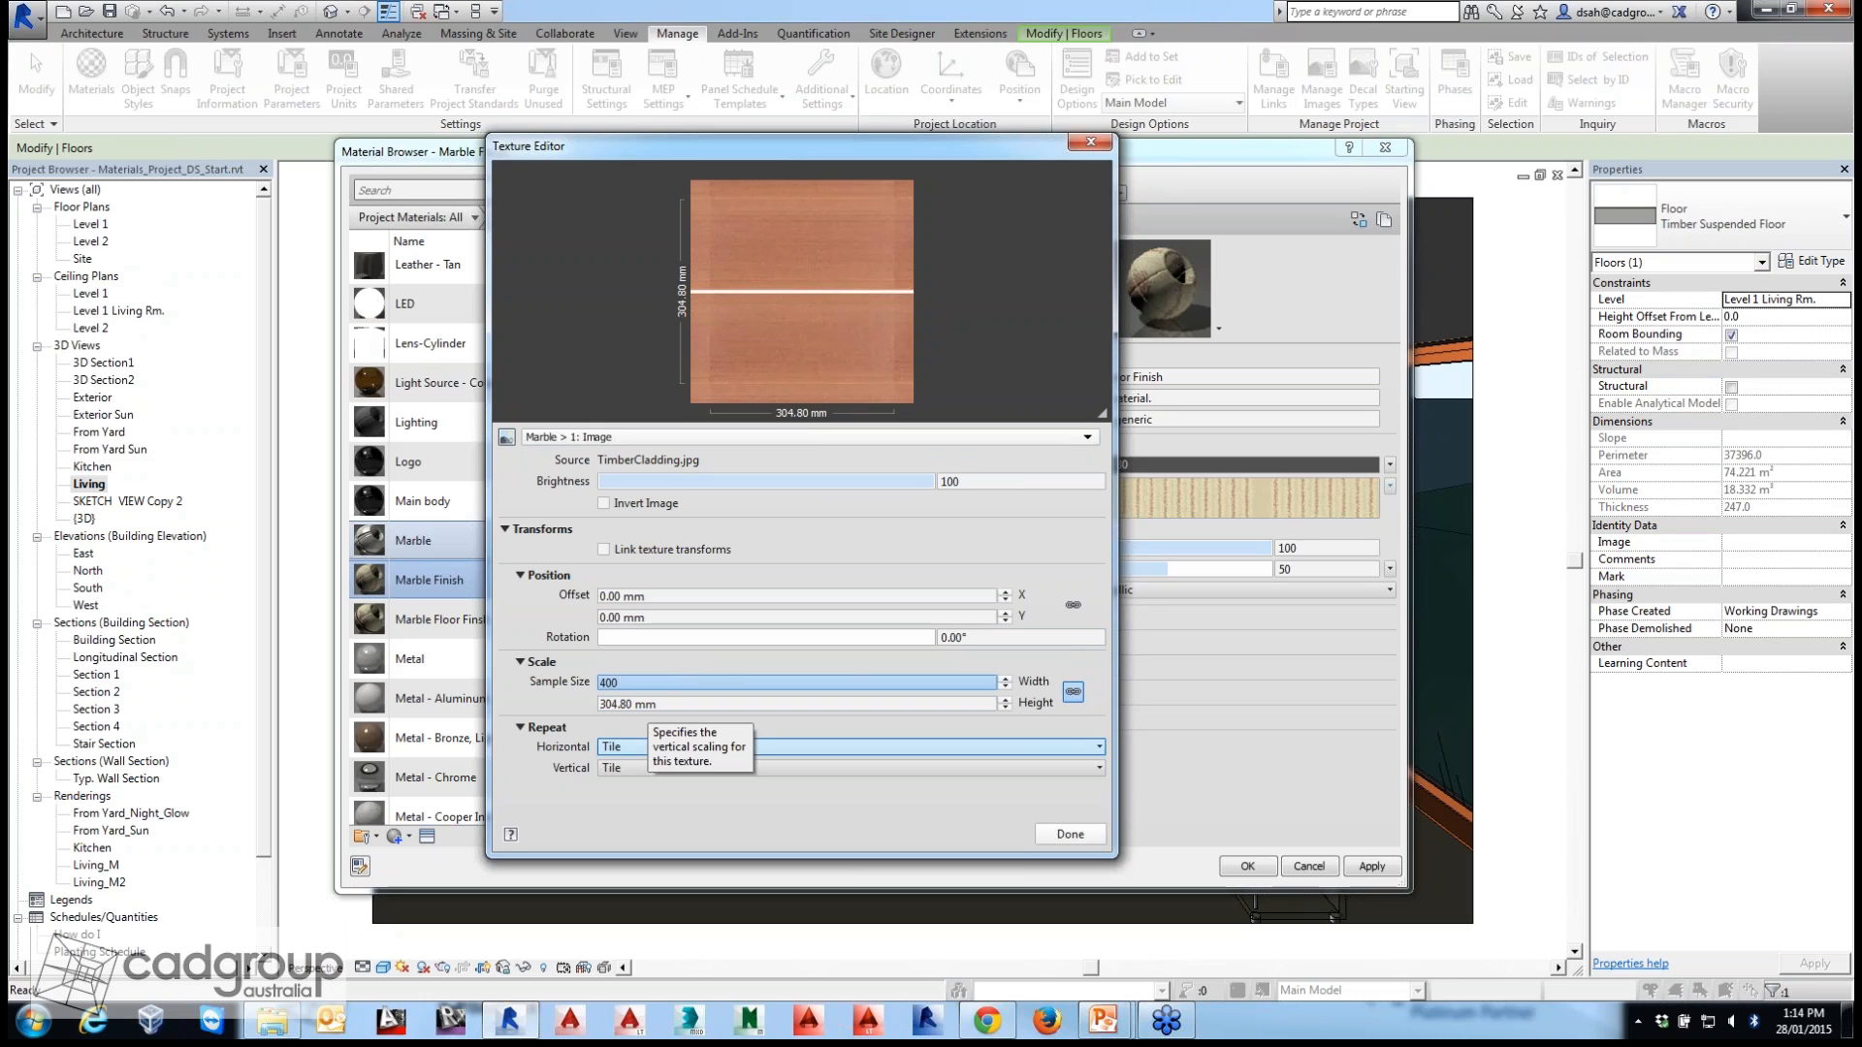
pyautogui.click(1072, 691)
pyautogui.click(795, 703)
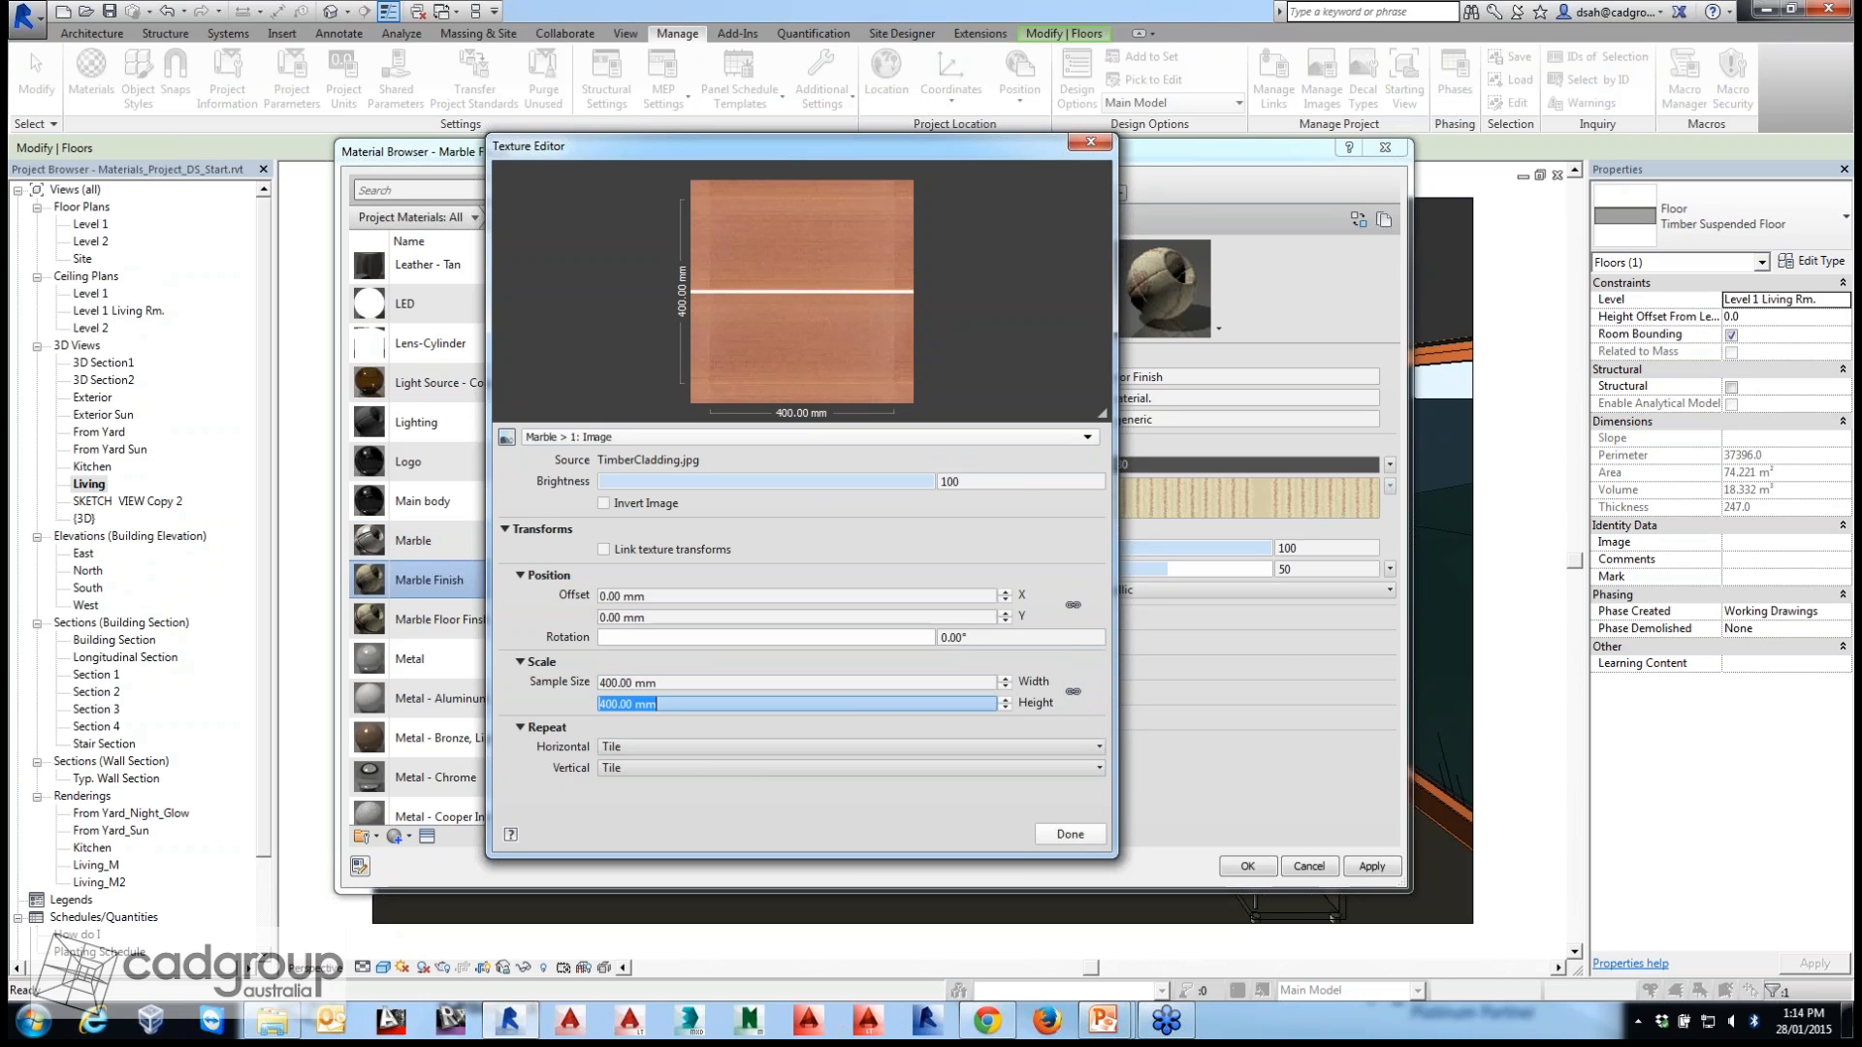
pyautogui.write('450')
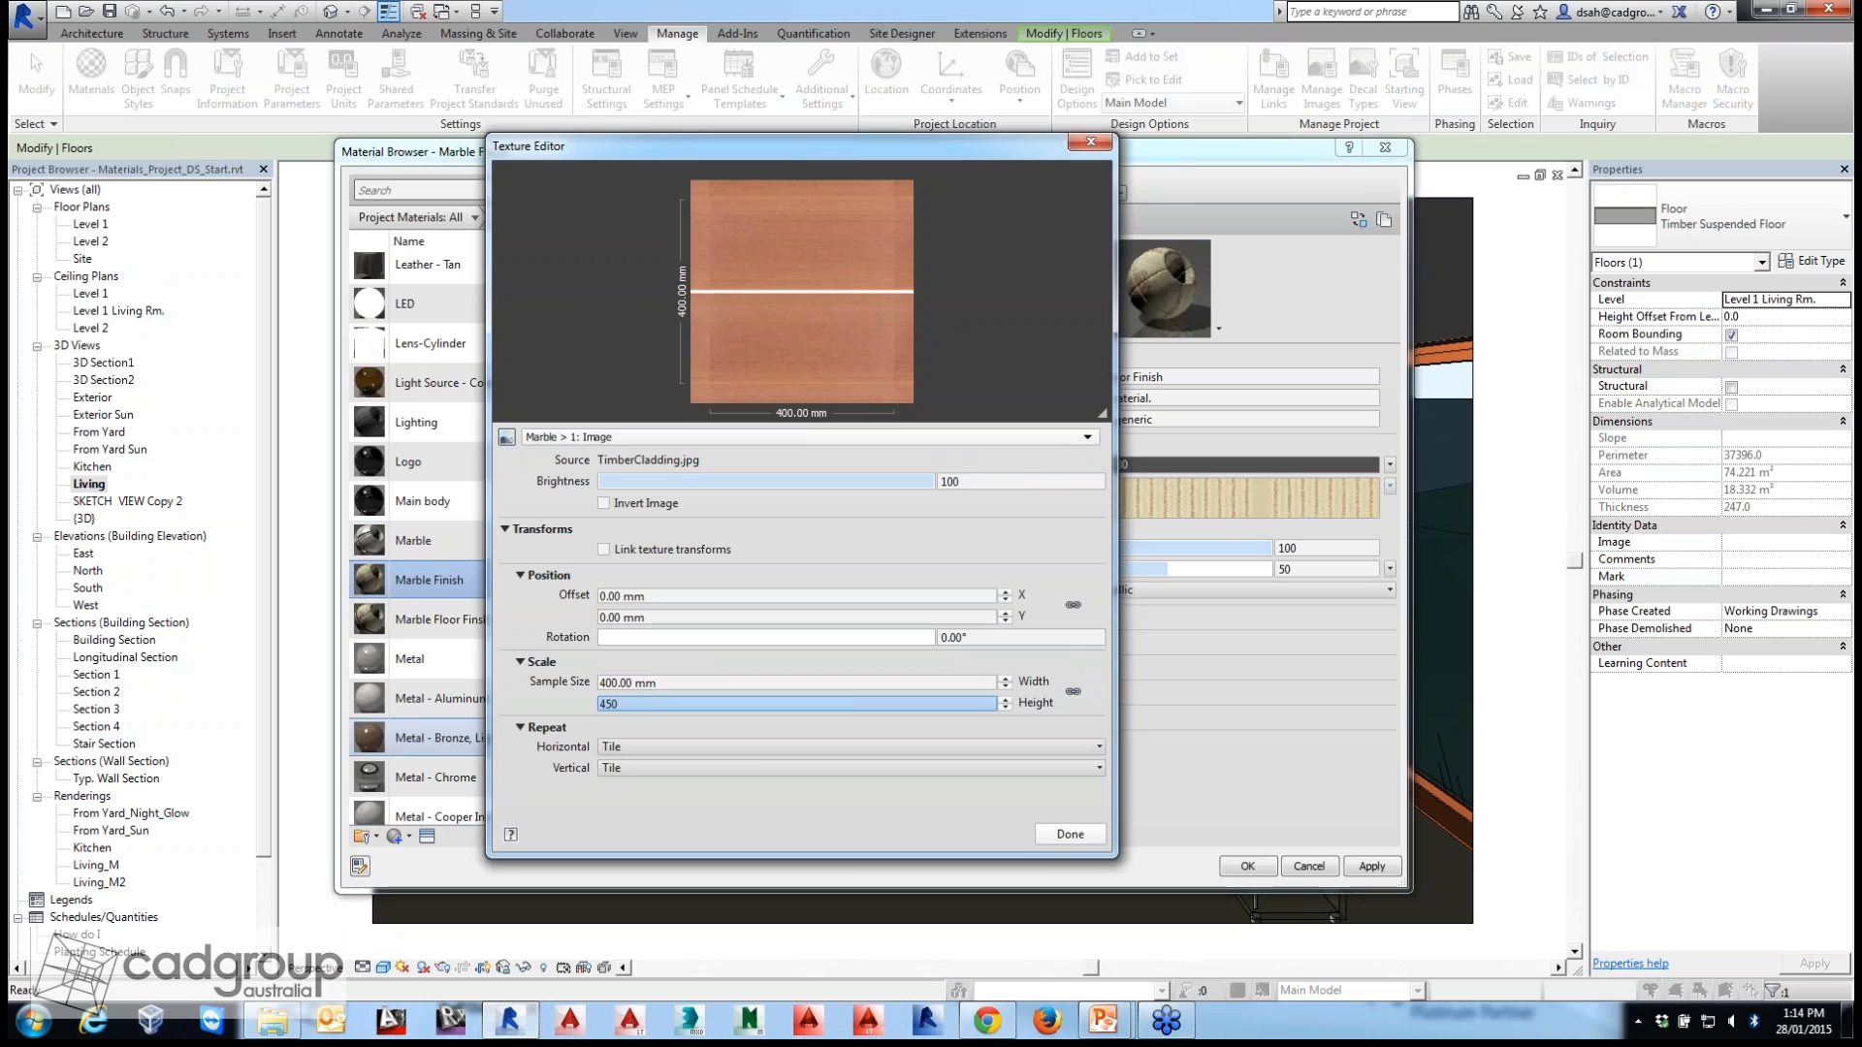
pyautogui.click(775, 684)
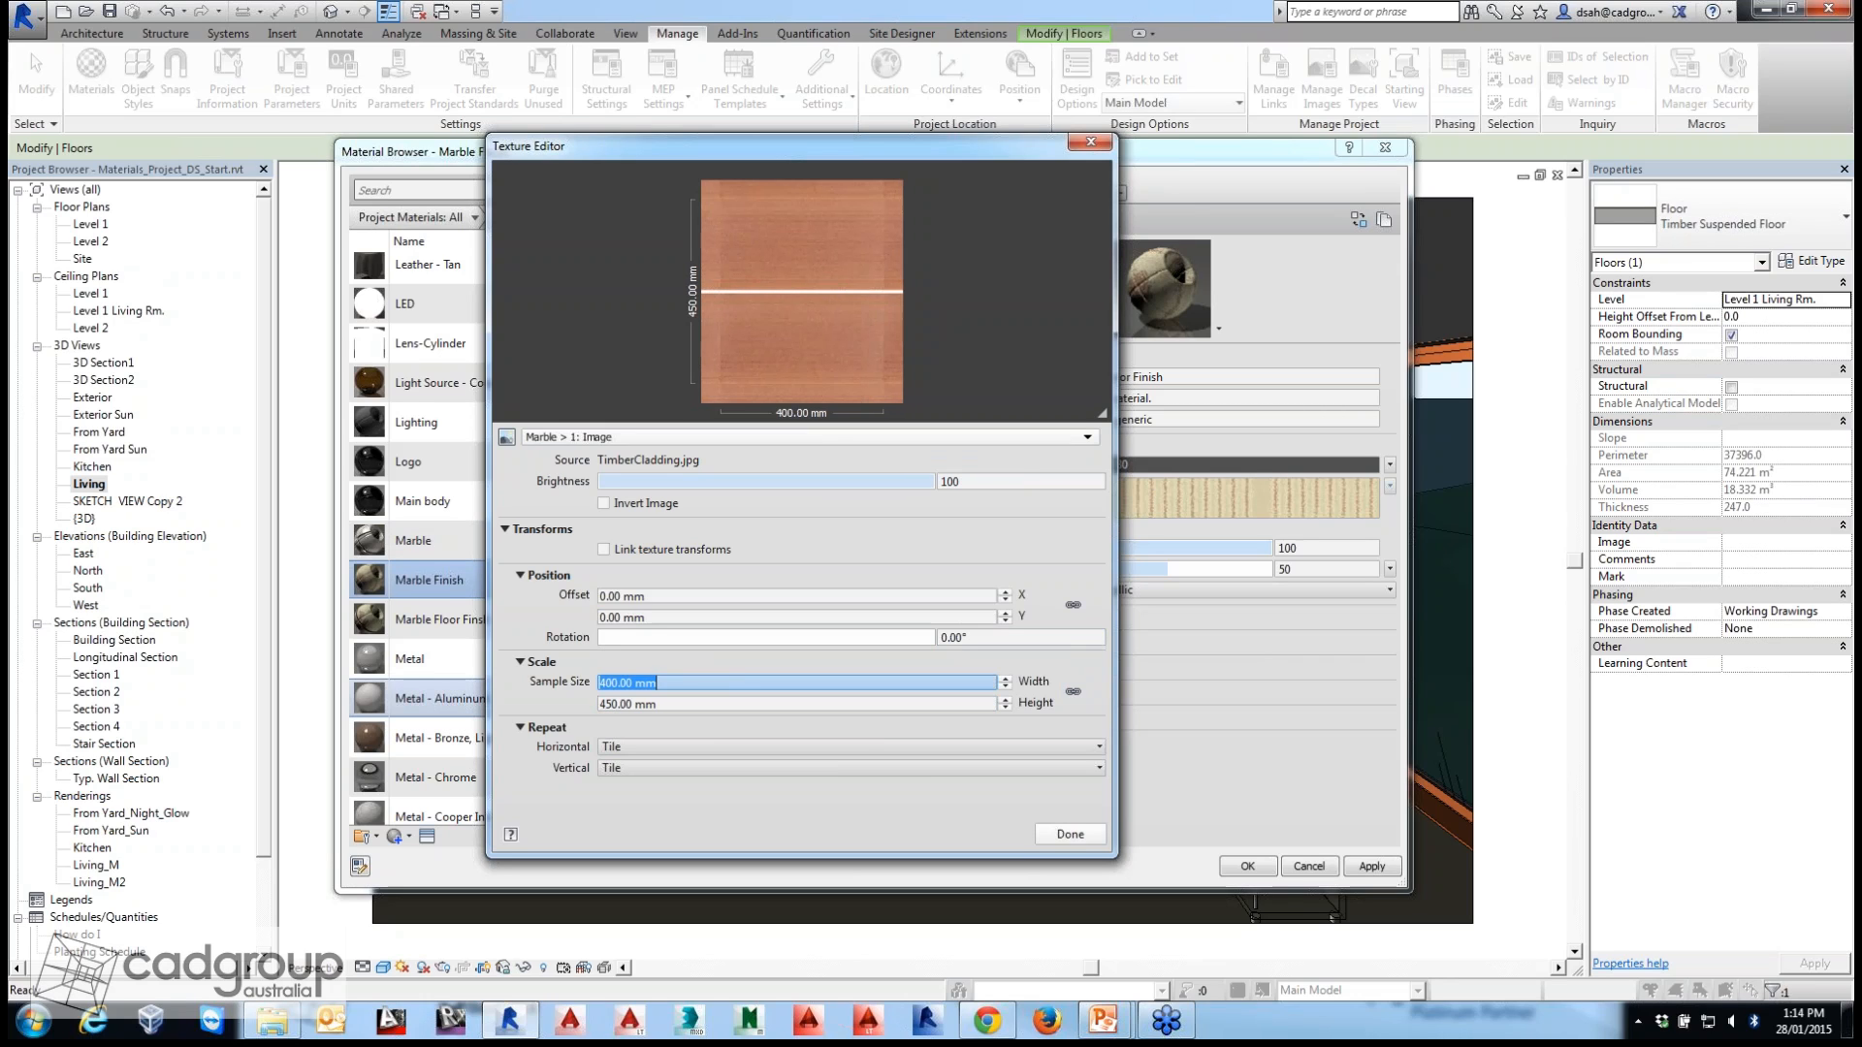
# Return to the parent Marble texture, increase its vein spacing to about 6.17 and finish editing the texture.
pyautogui.click(810, 437)
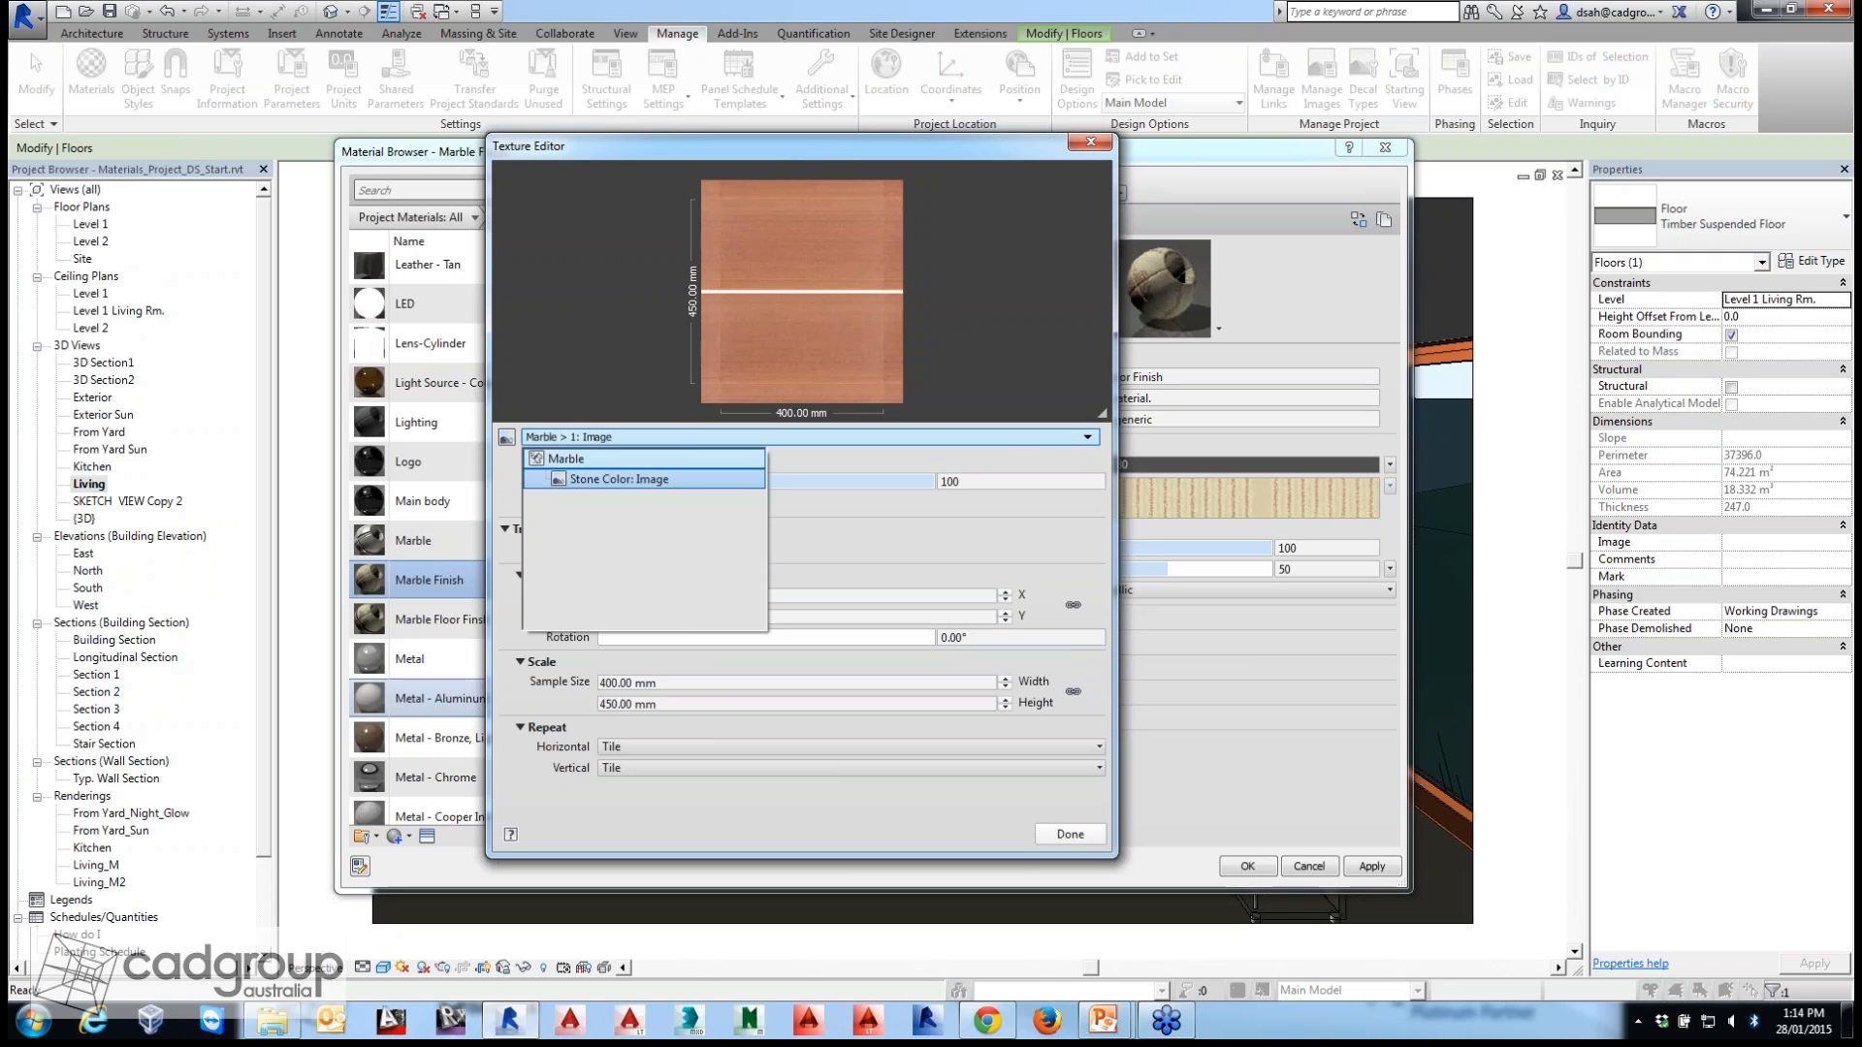
pyautogui.click(592, 458)
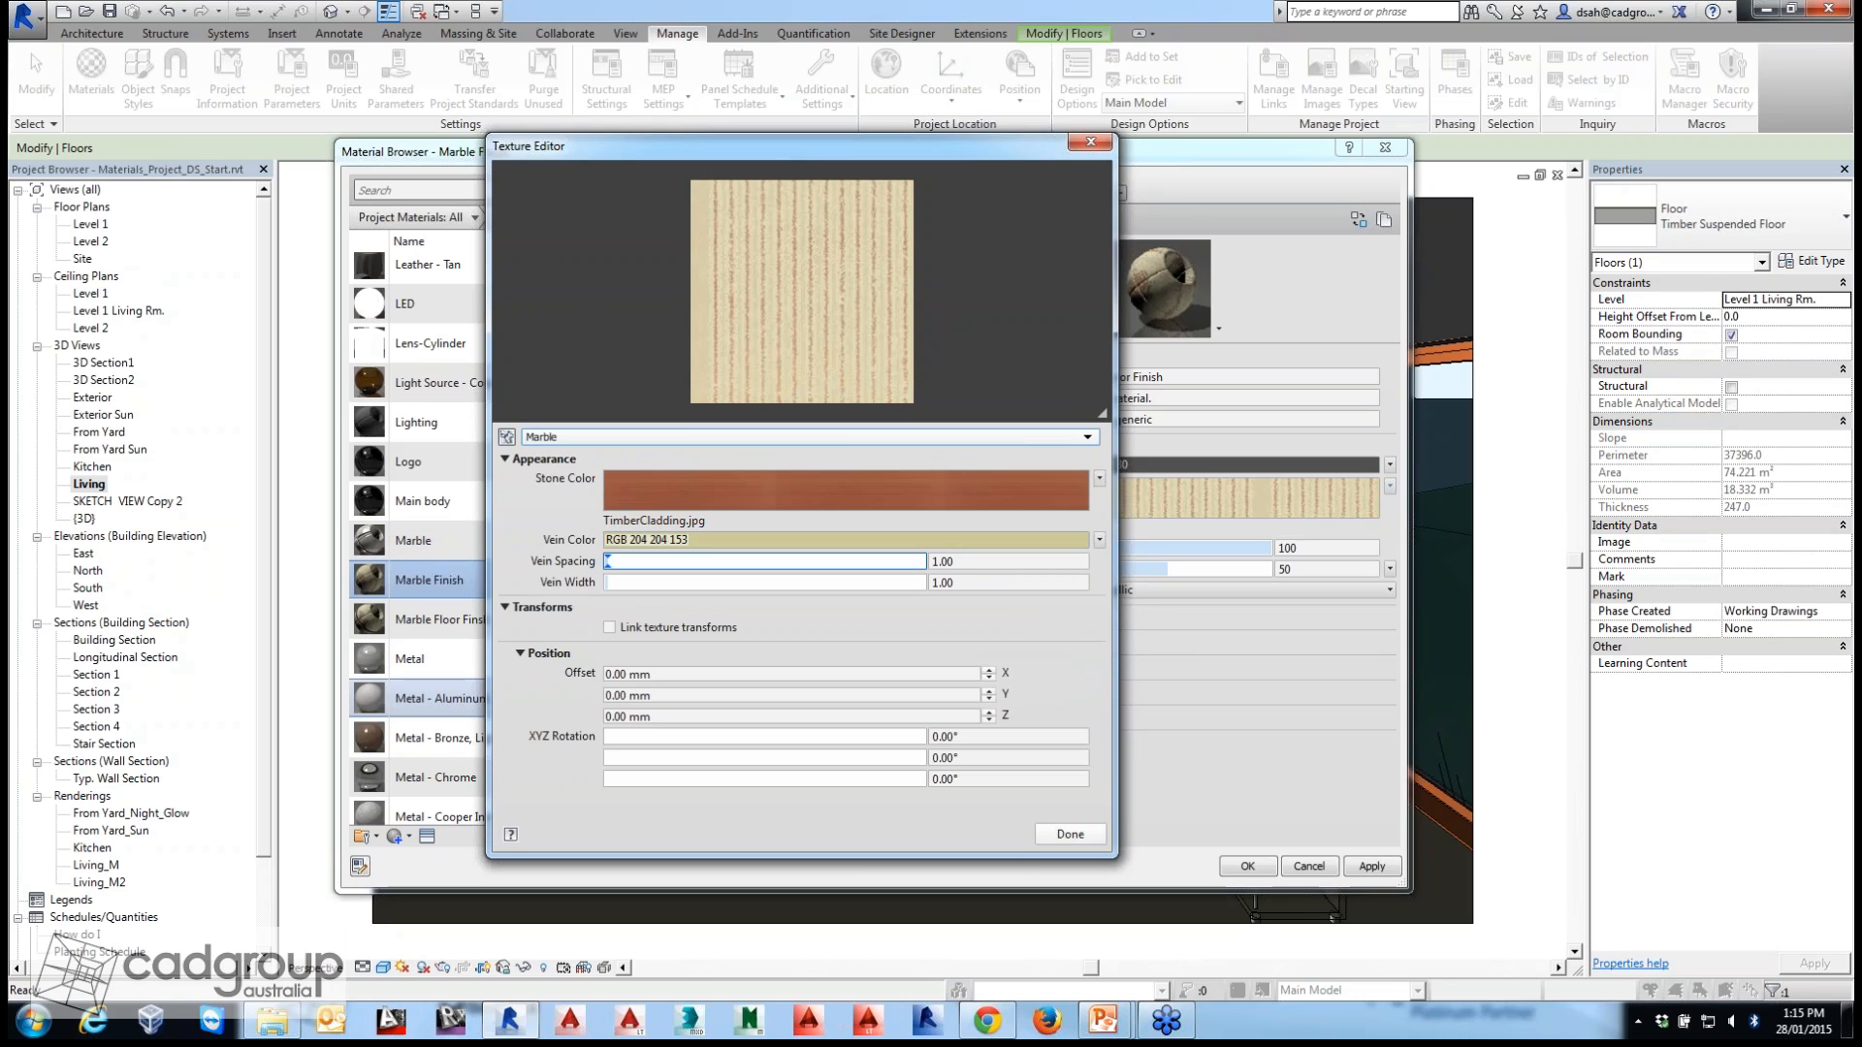
pyautogui.click(611, 562)
pyautogui.moveTo(611, 562); pyautogui.dragTo(630, 561)
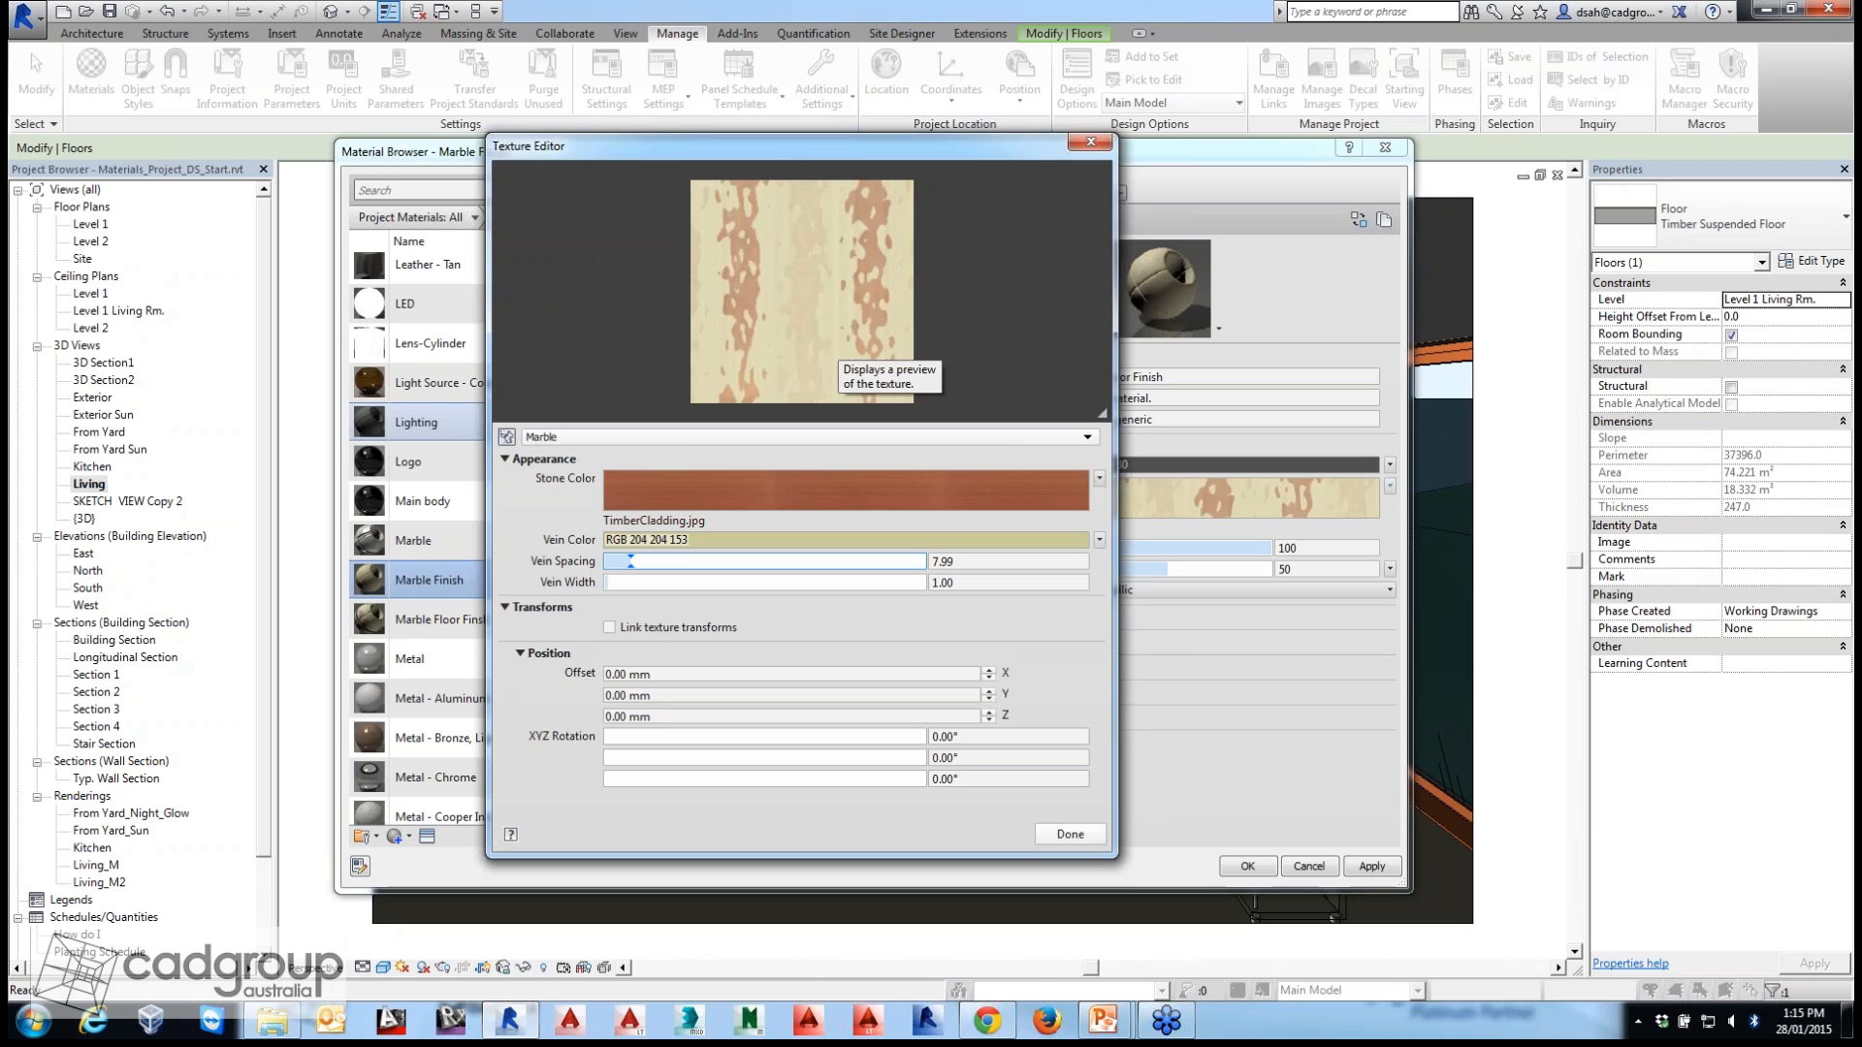
pyautogui.moveTo(630, 561); pyautogui.dragTo(624, 562)
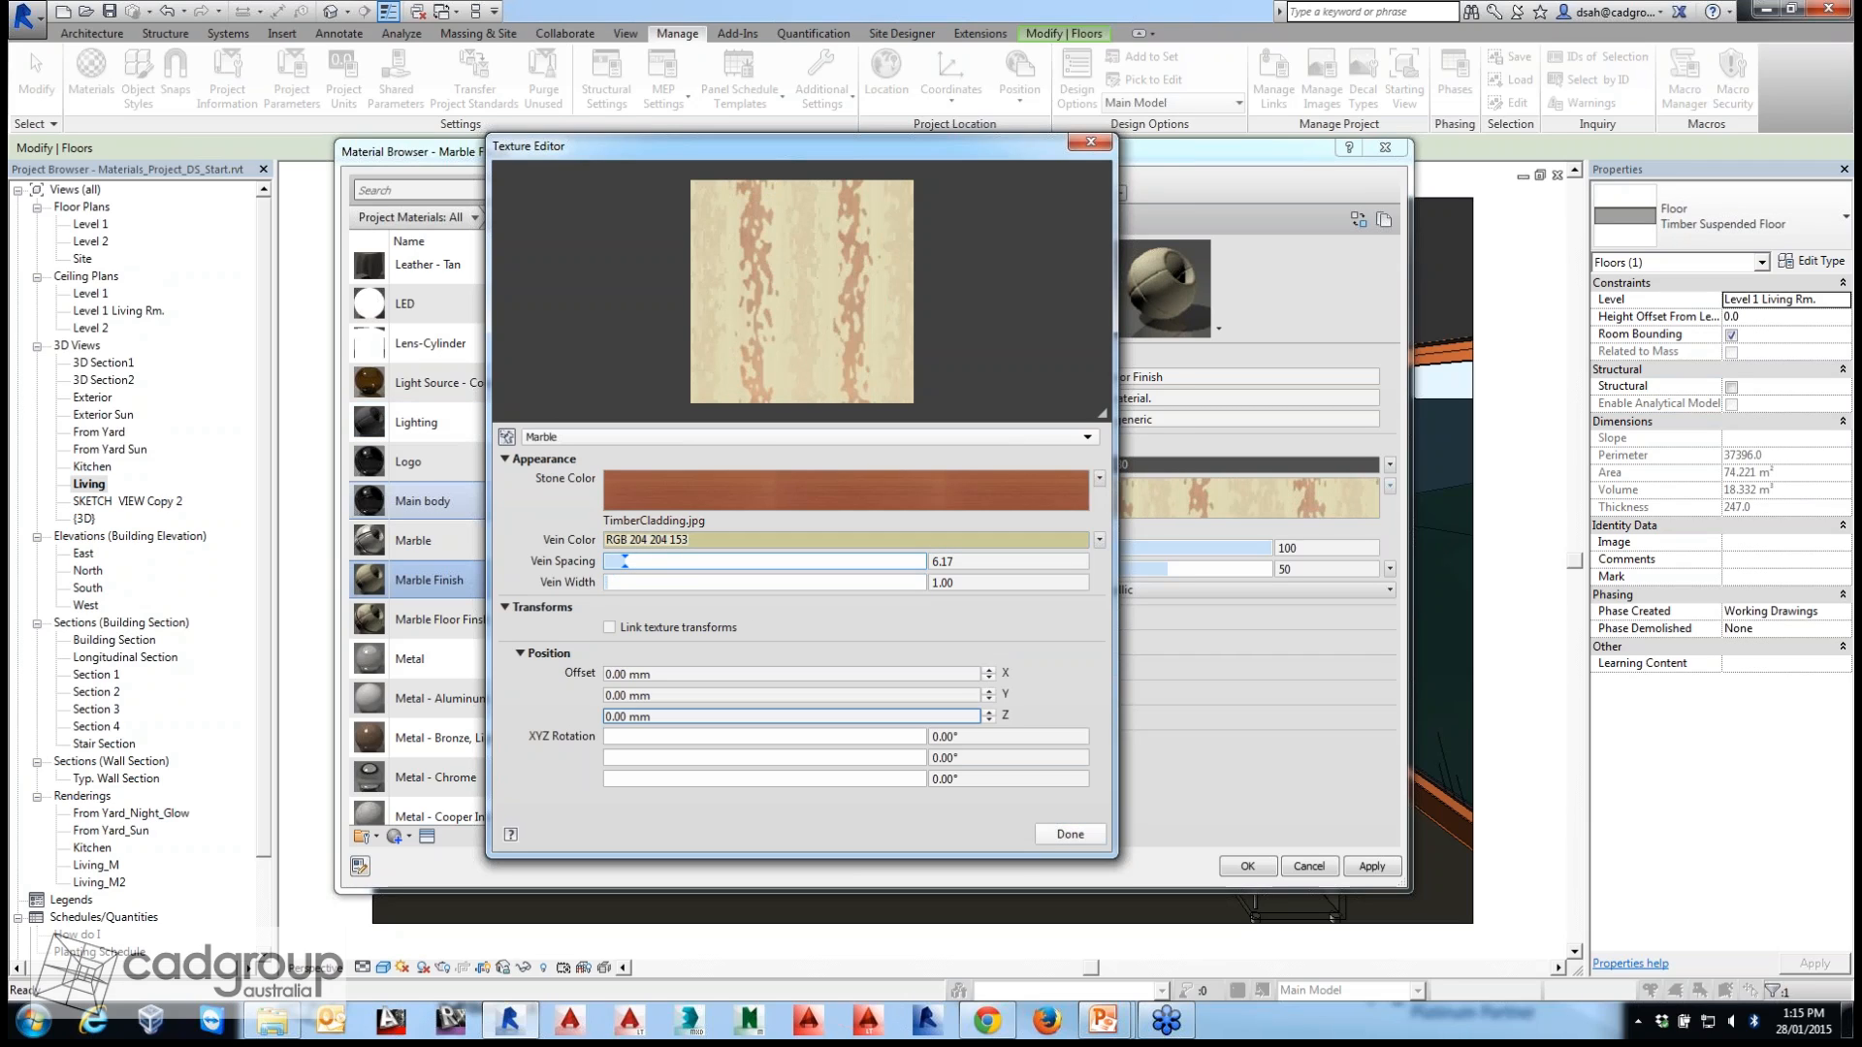
pyautogui.click(1068, 832)
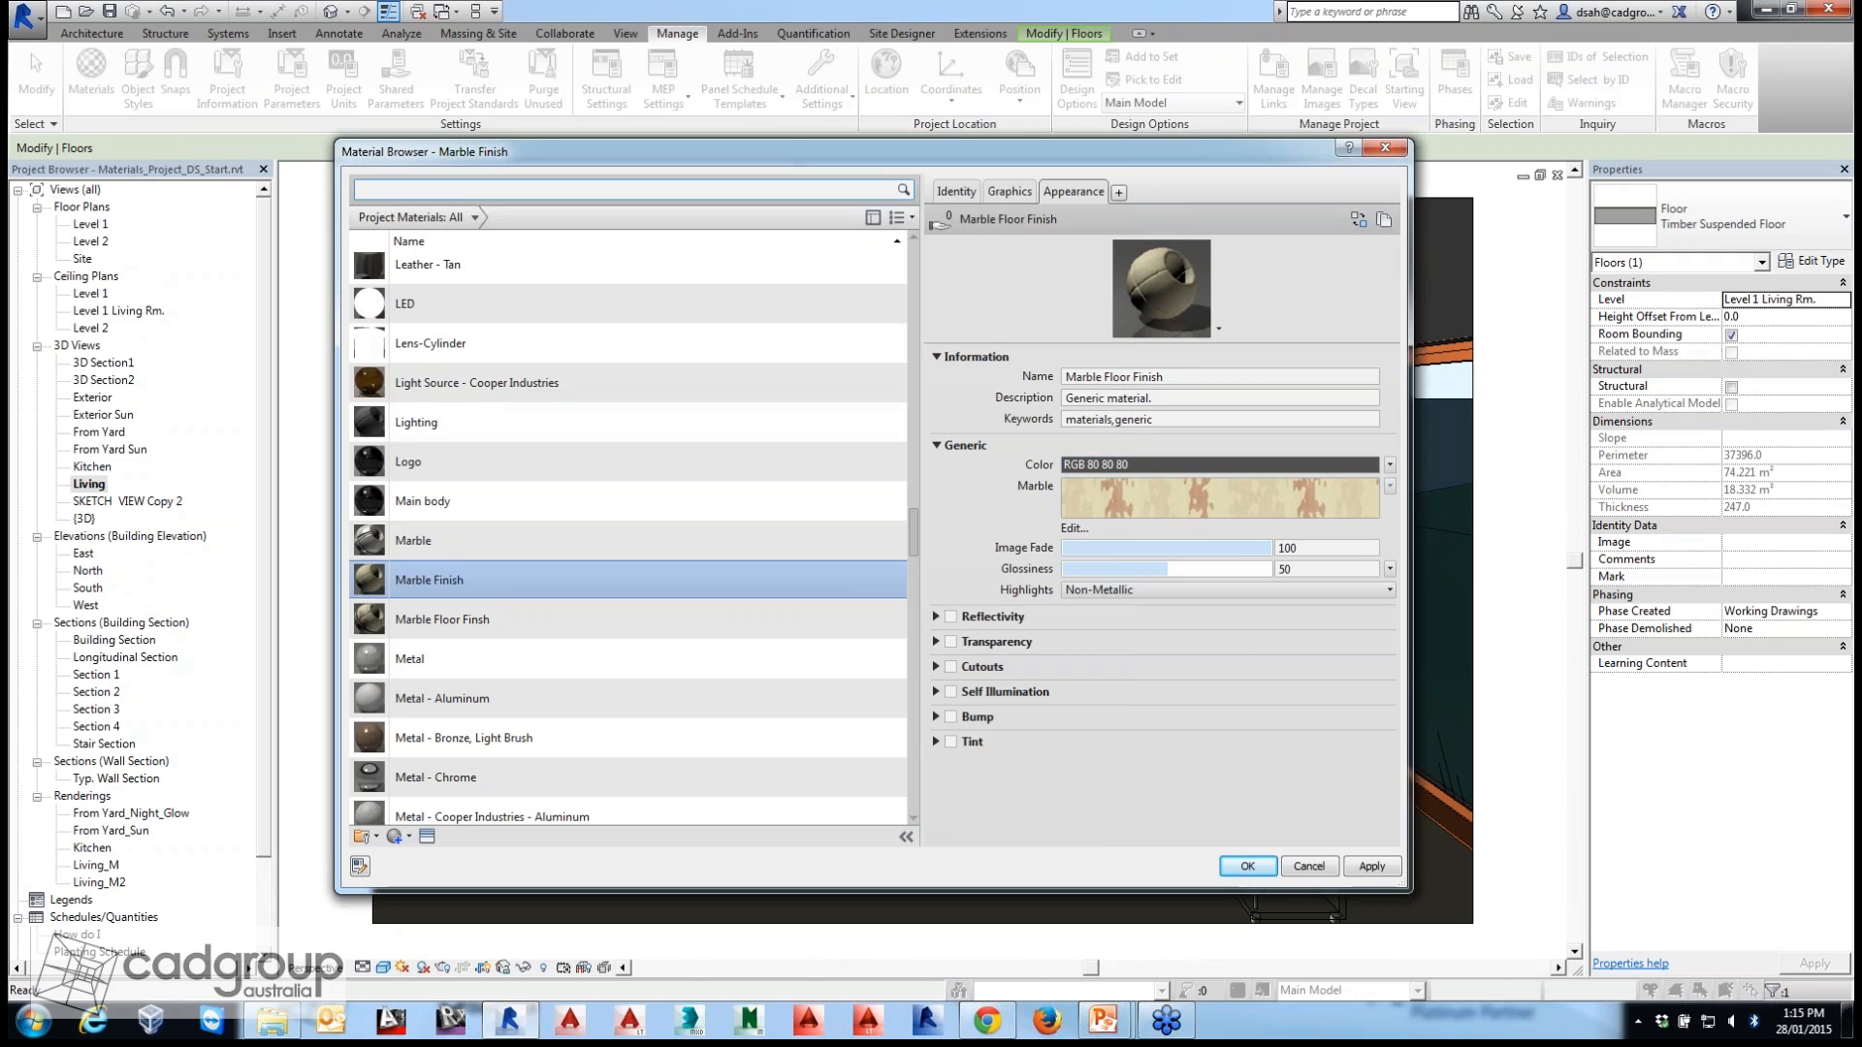
pyautogui.moveTo(1220, 499)
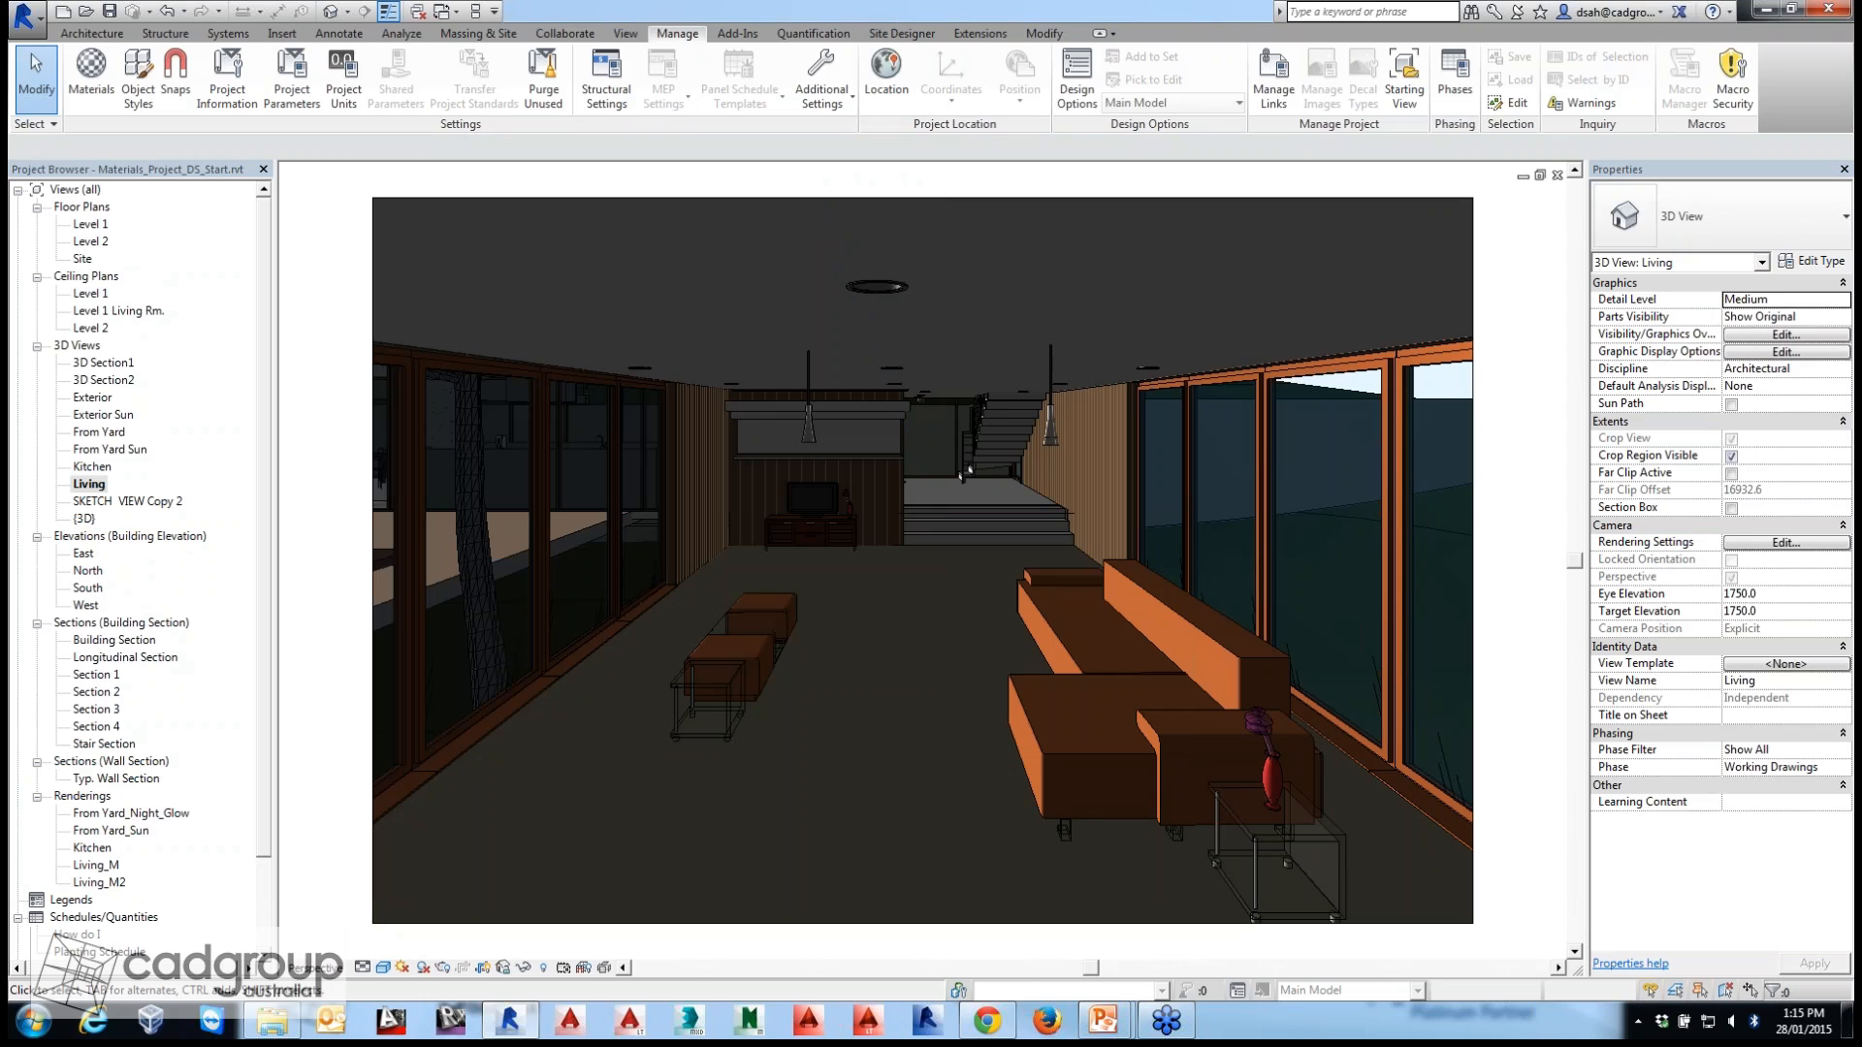
# Open the material choice for the Finish 2 [5] layer in the living room floor type's structure.
pyautogui.click(671, 588)
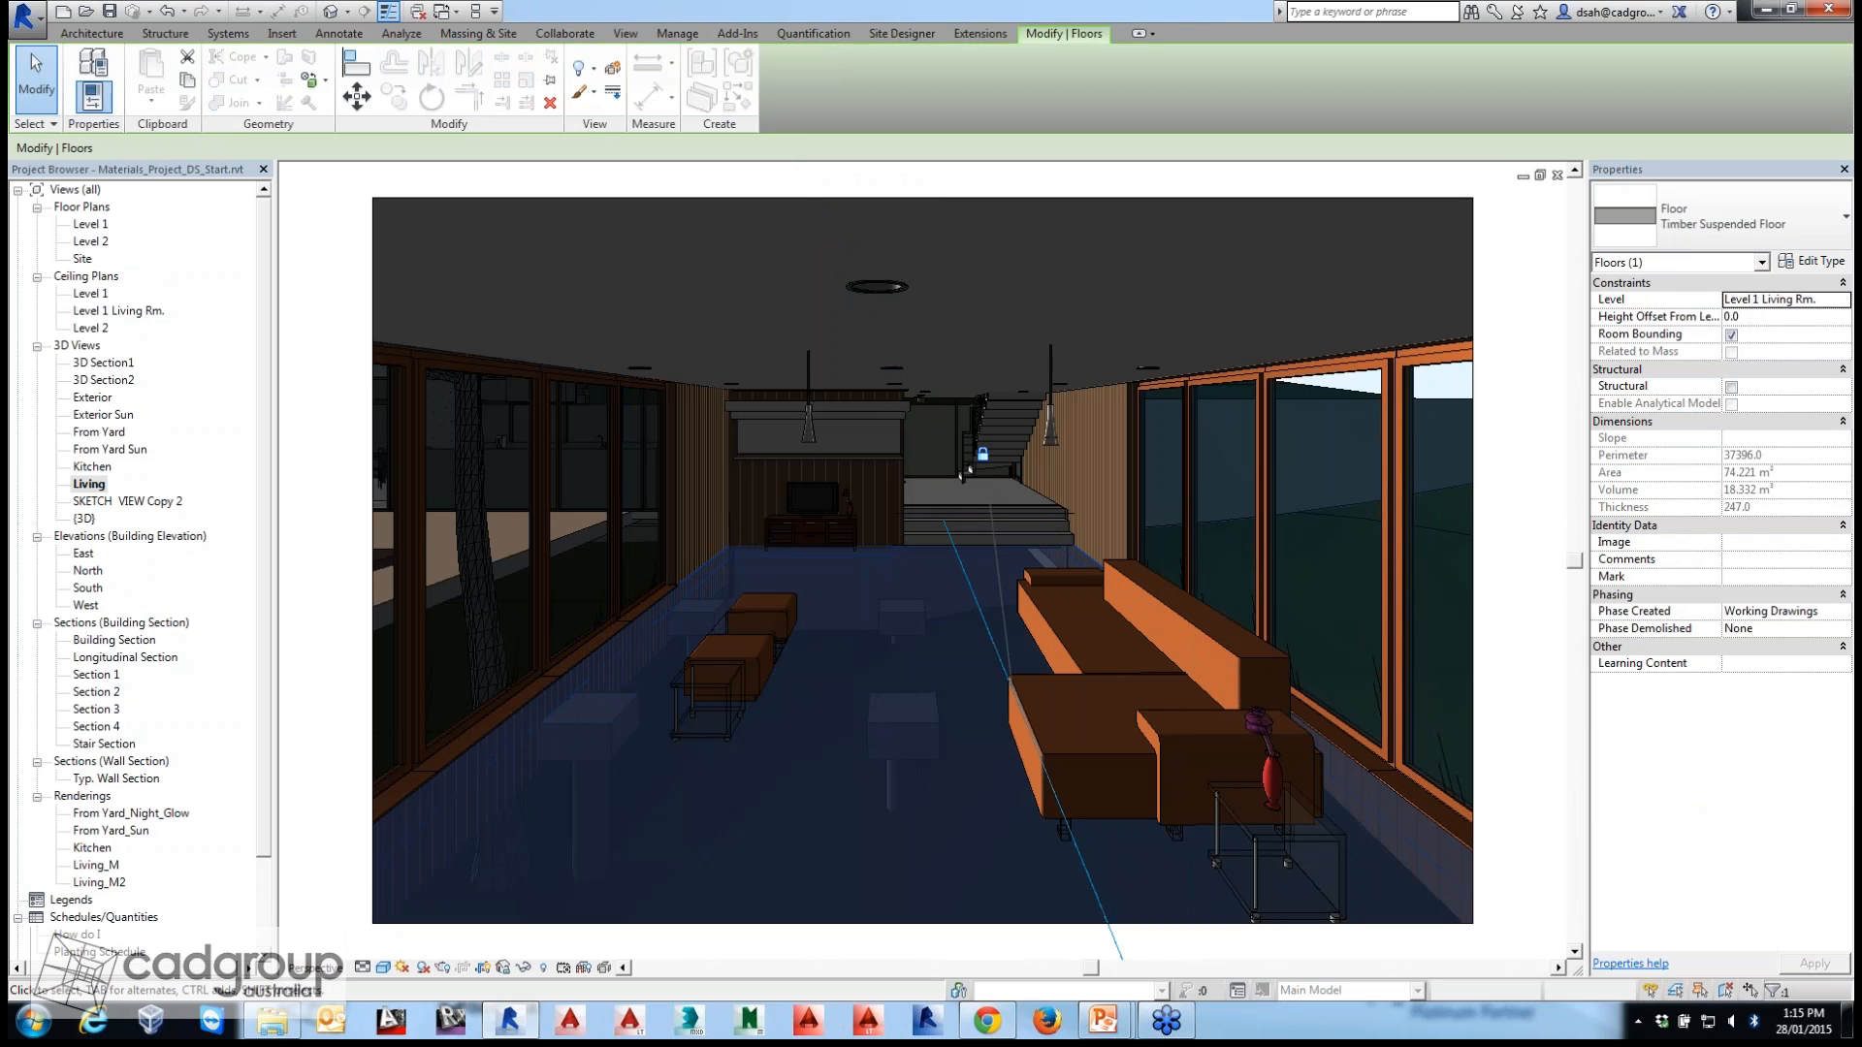
pyautogui.click(1811, 261)
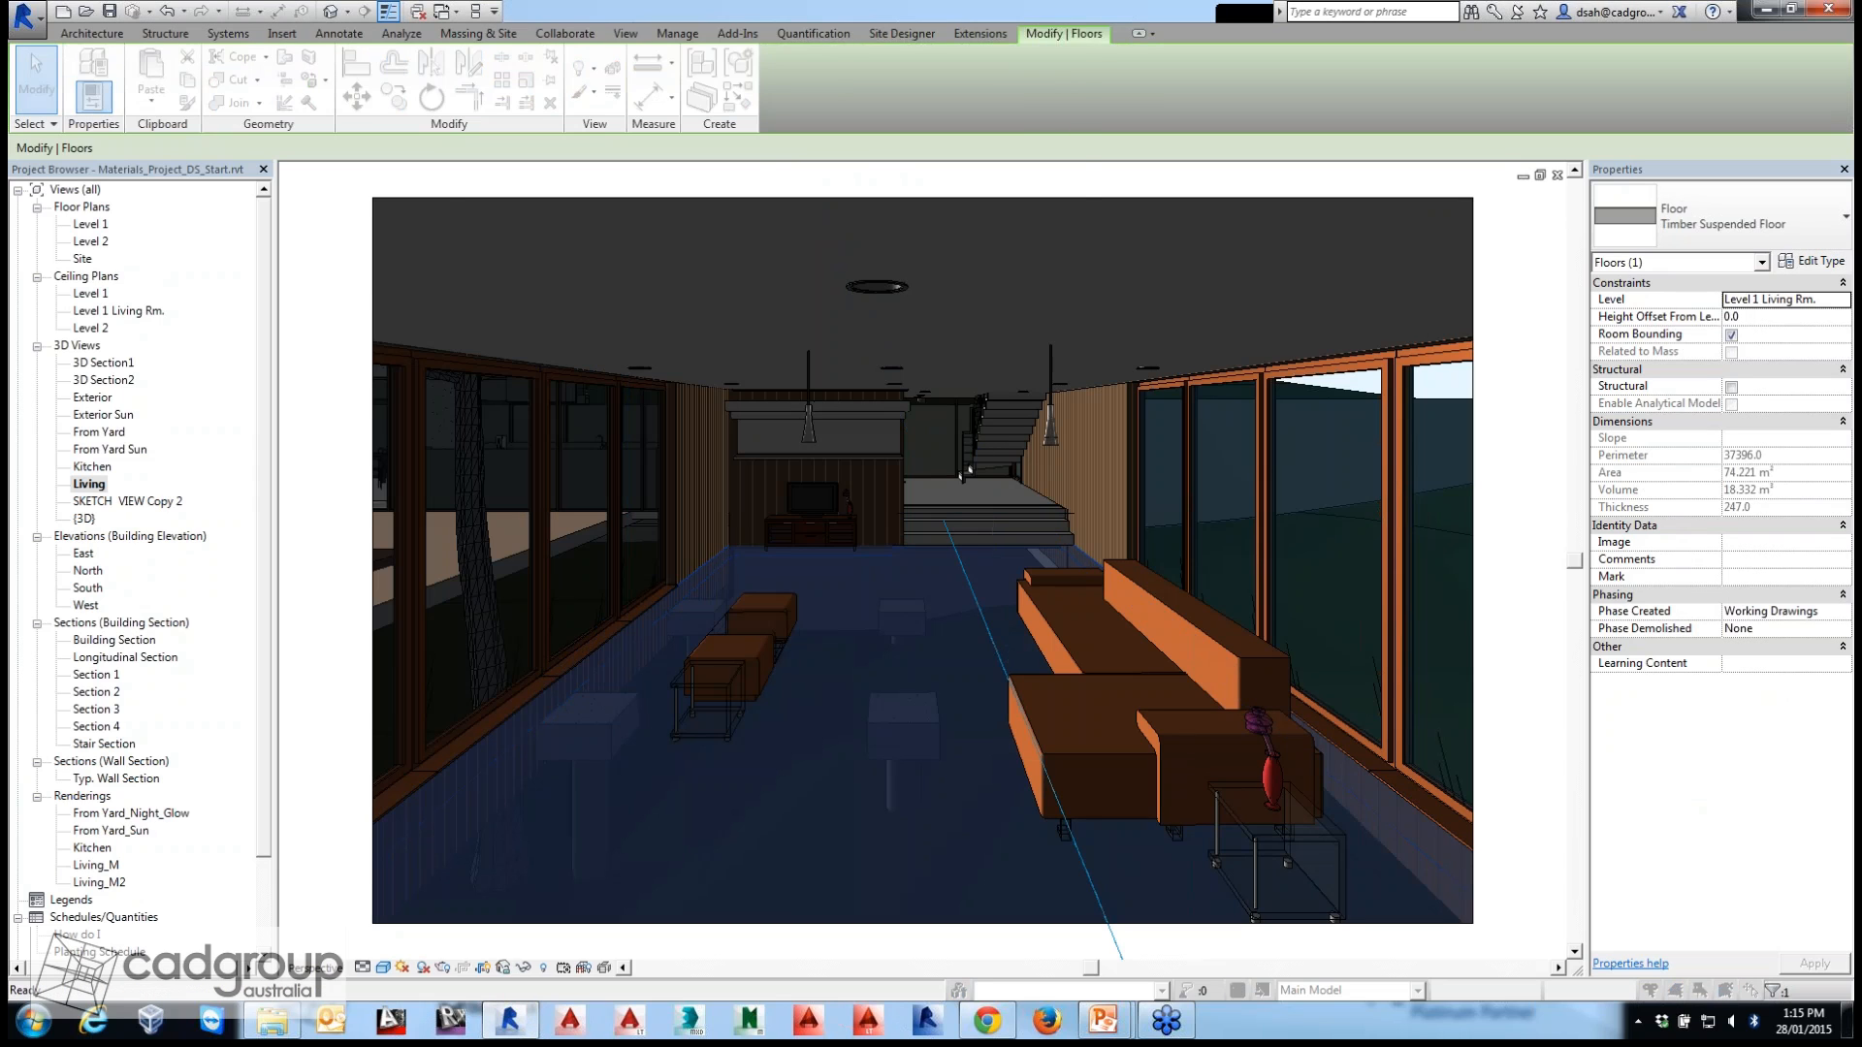
pyautogui.click(900, 203)
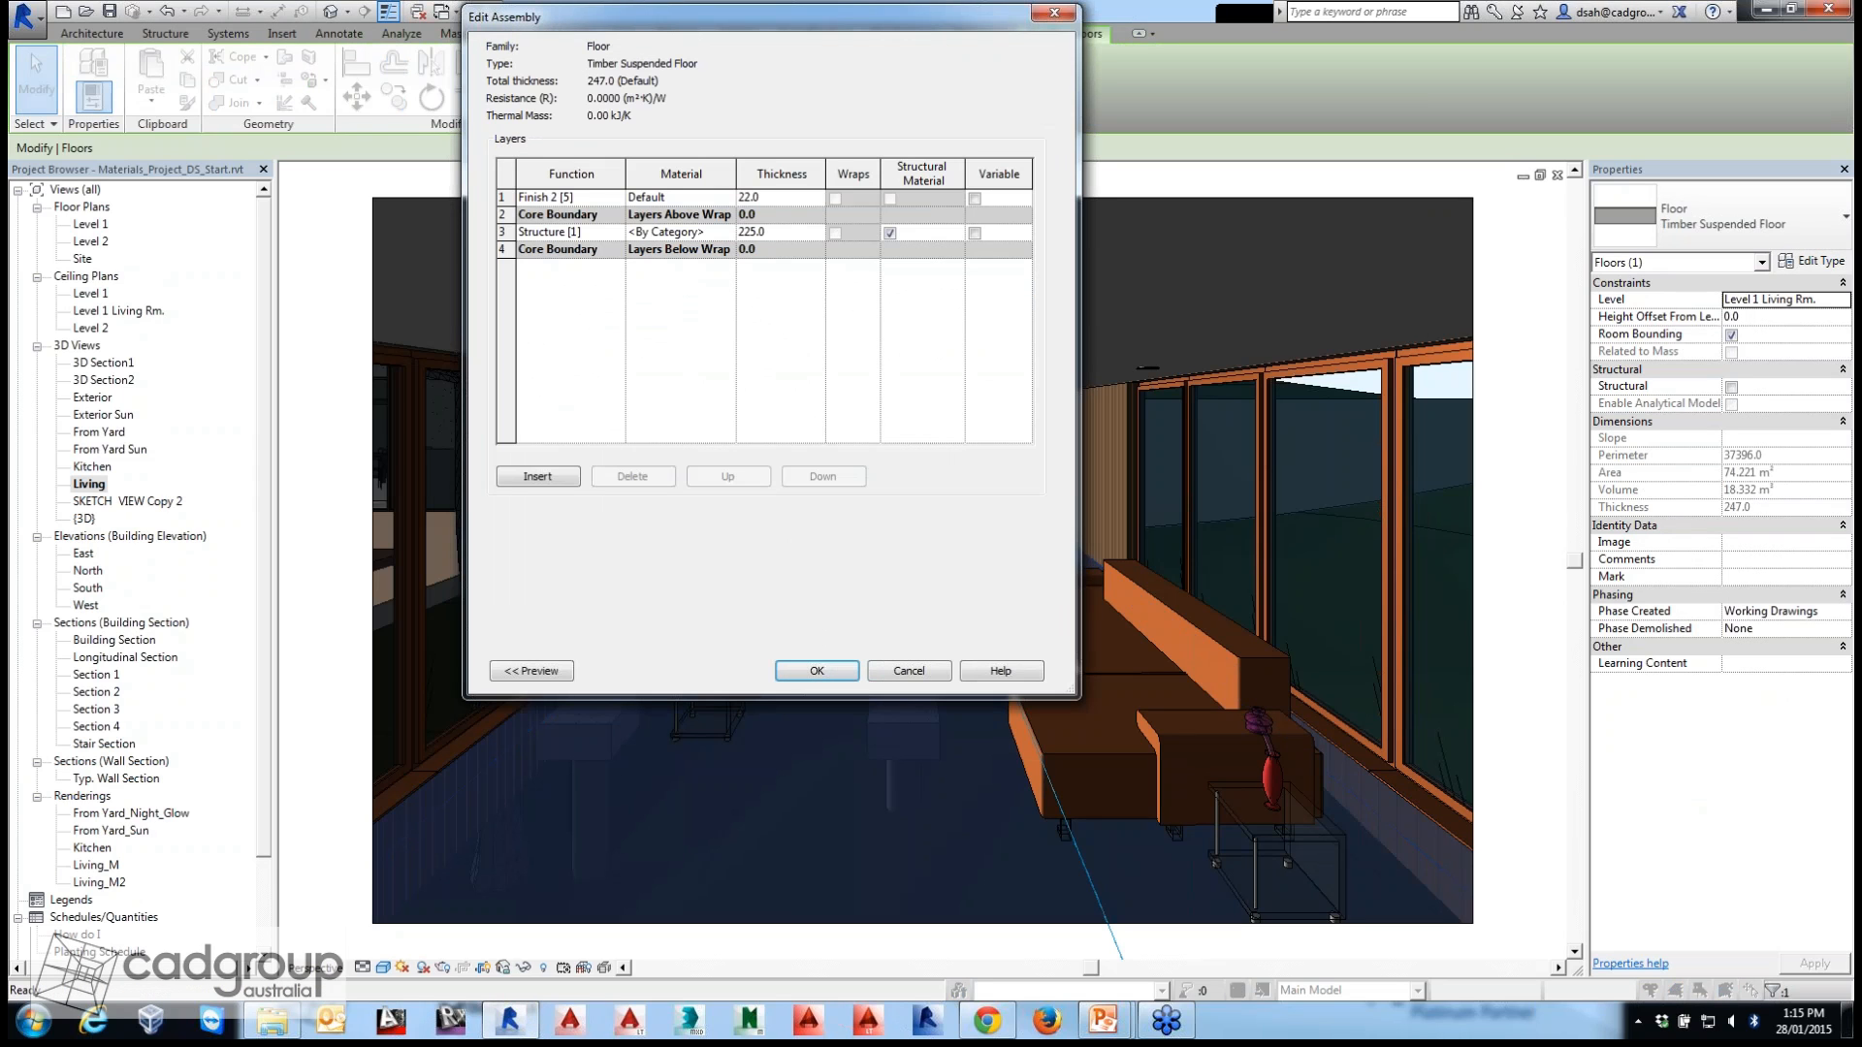
pyautogui.click(682, 198)
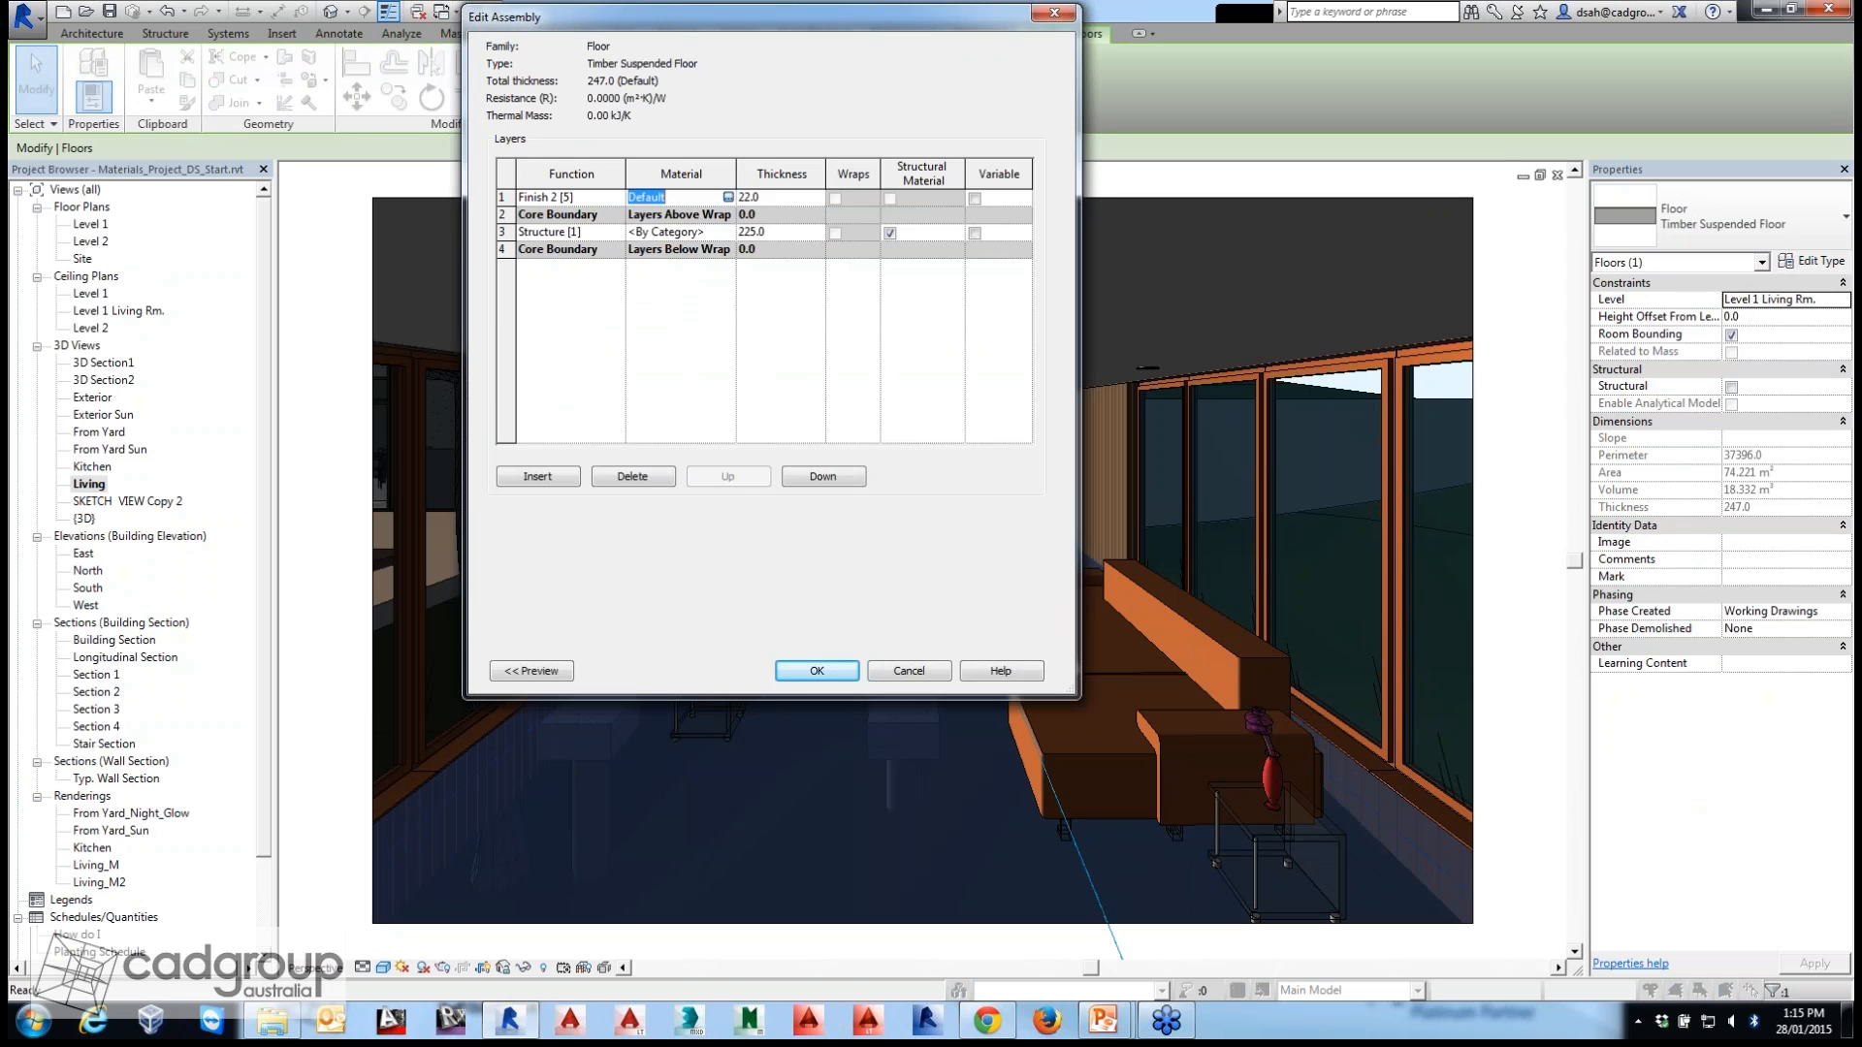
pyautogui.click(729, 198)
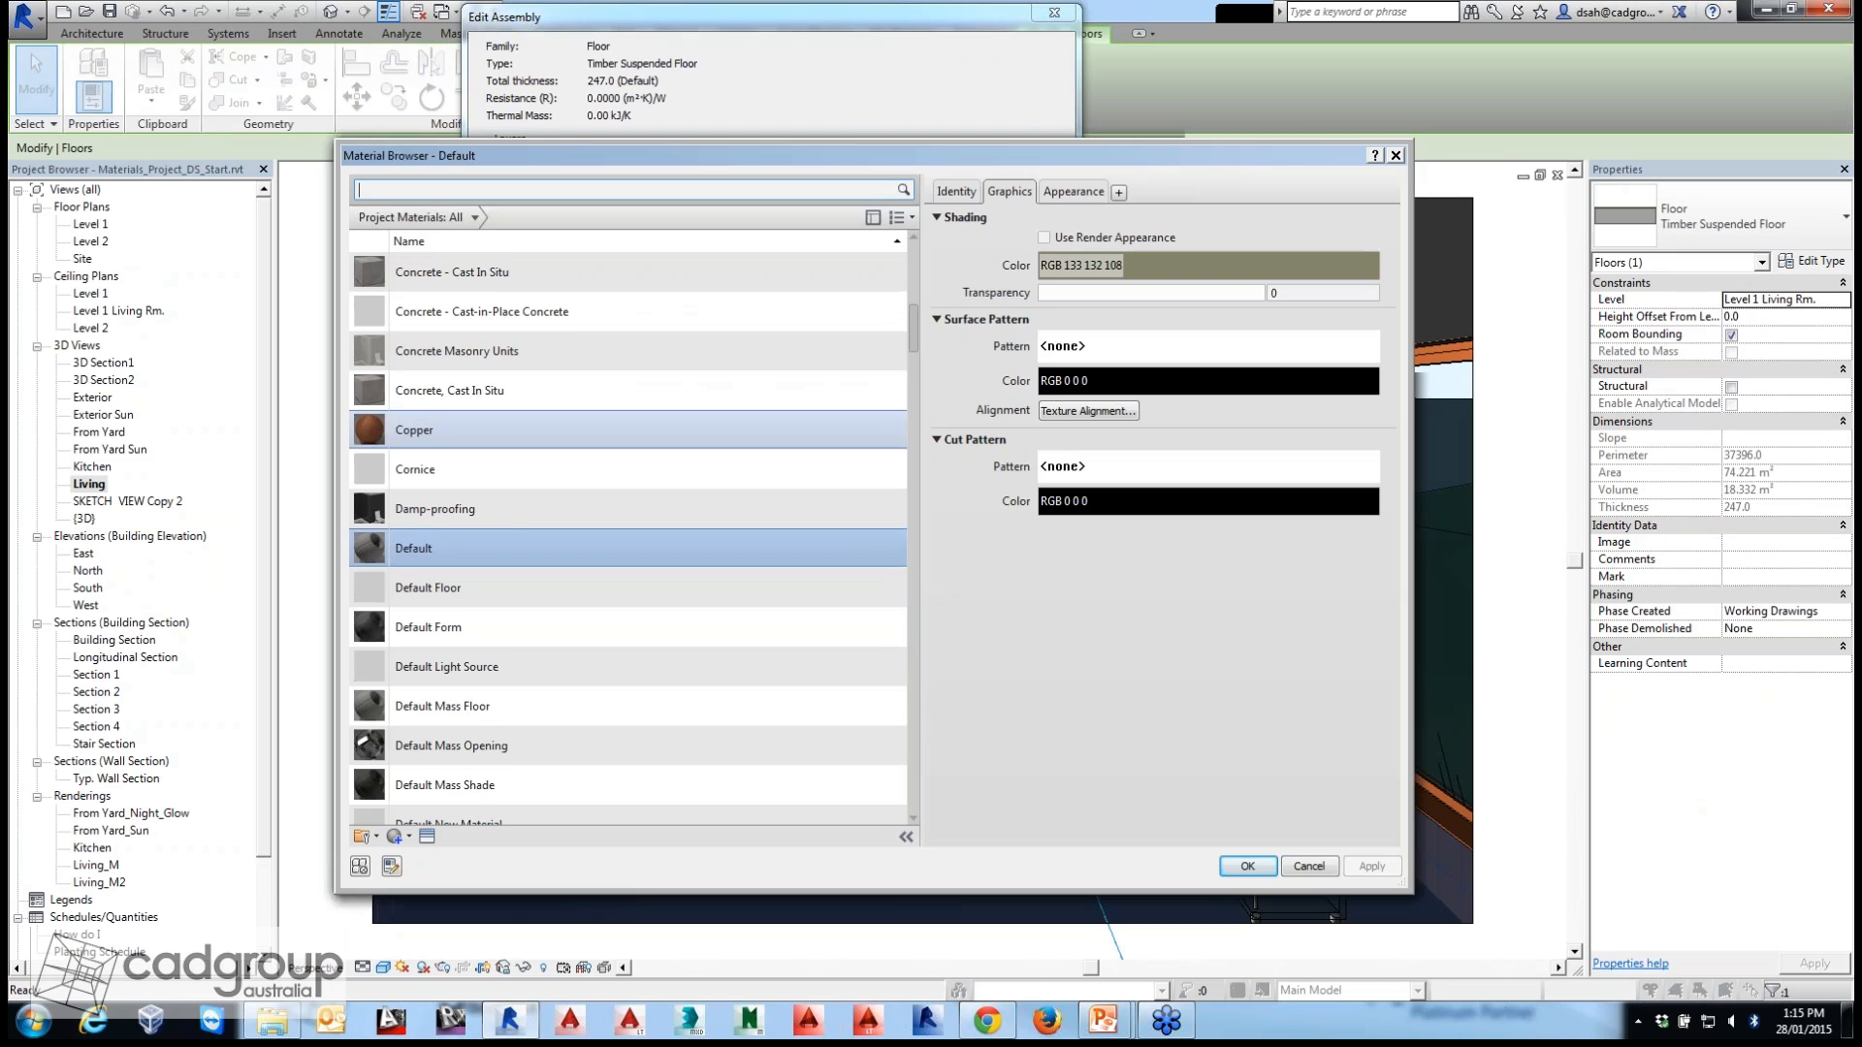
# Check the existing Marble Floor Finsh material's appearance, assign it to the floor's finish layer and accept the floor type changes.
pyautogui.scroll(-20, 629, 538)
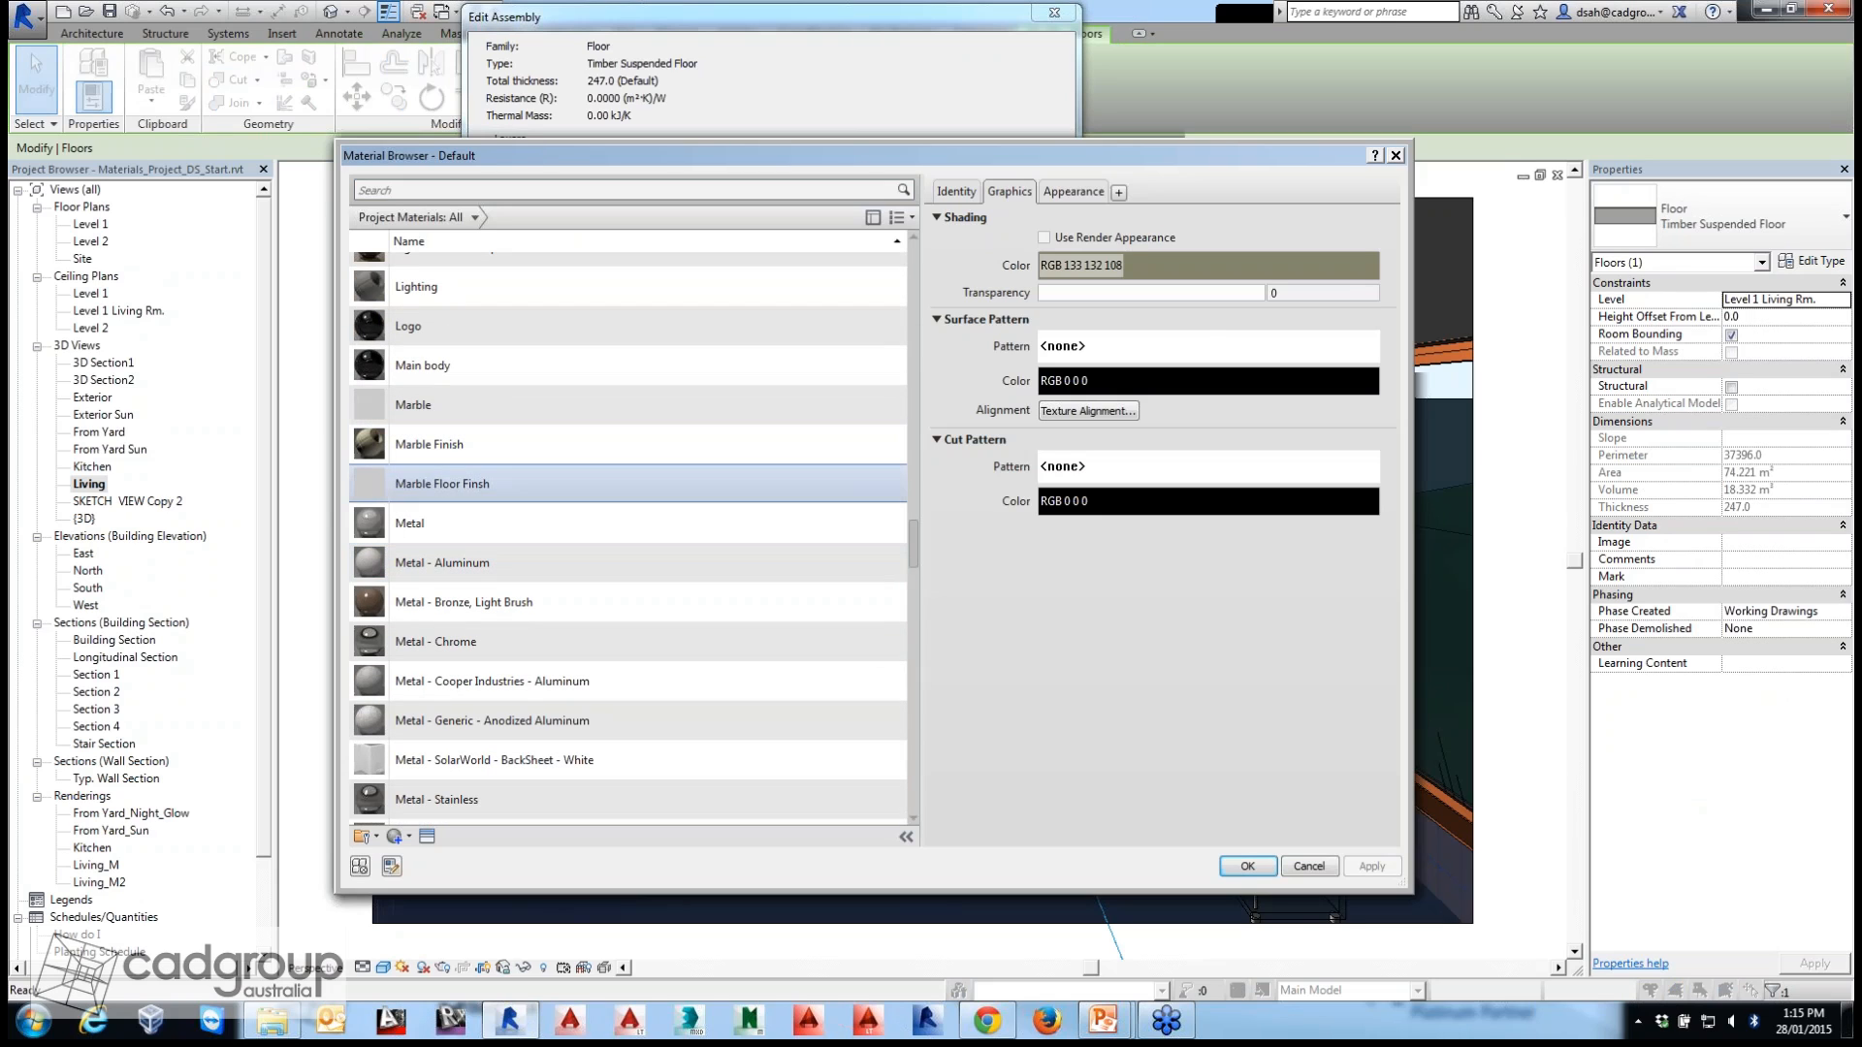
pyautogui.click(485, 484)
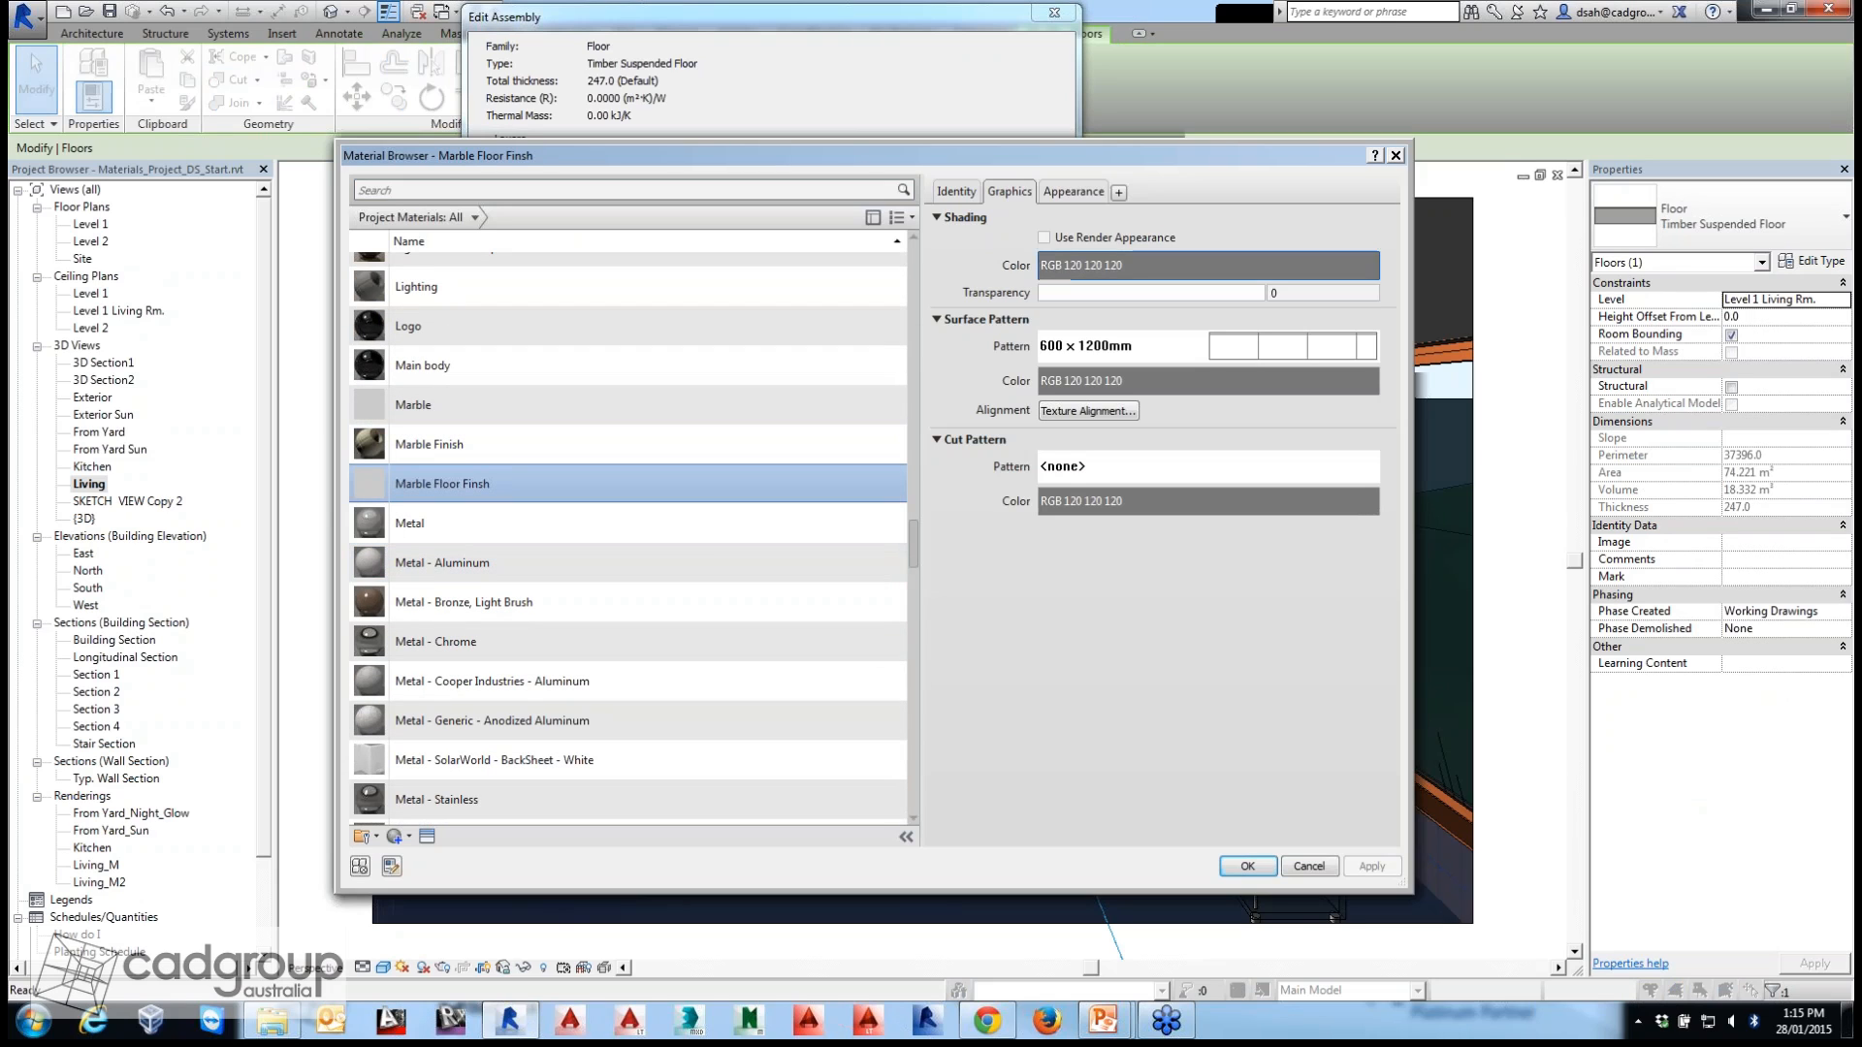
pyautogui.click(1074, 192)
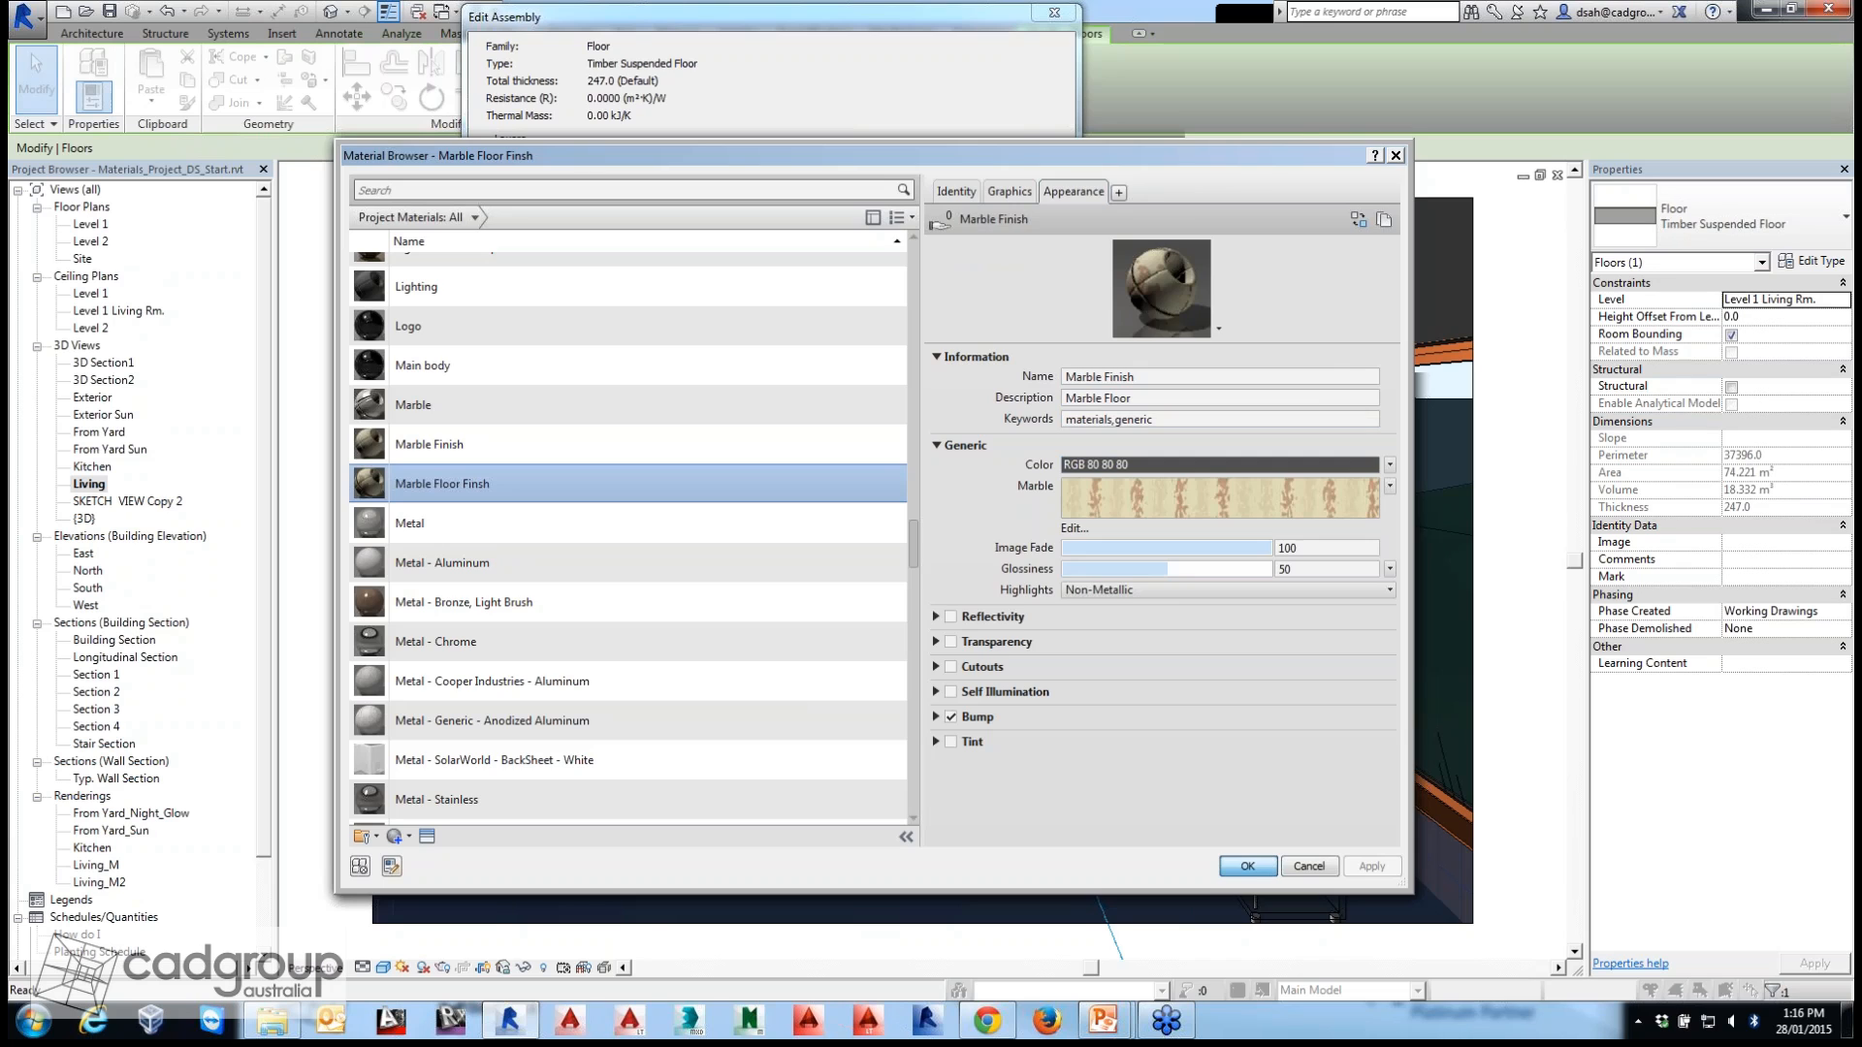
pyautogui.press('Return')
pyautogui.press('Return')
pyautogui.press('Return')
pyautogui.press('Return')
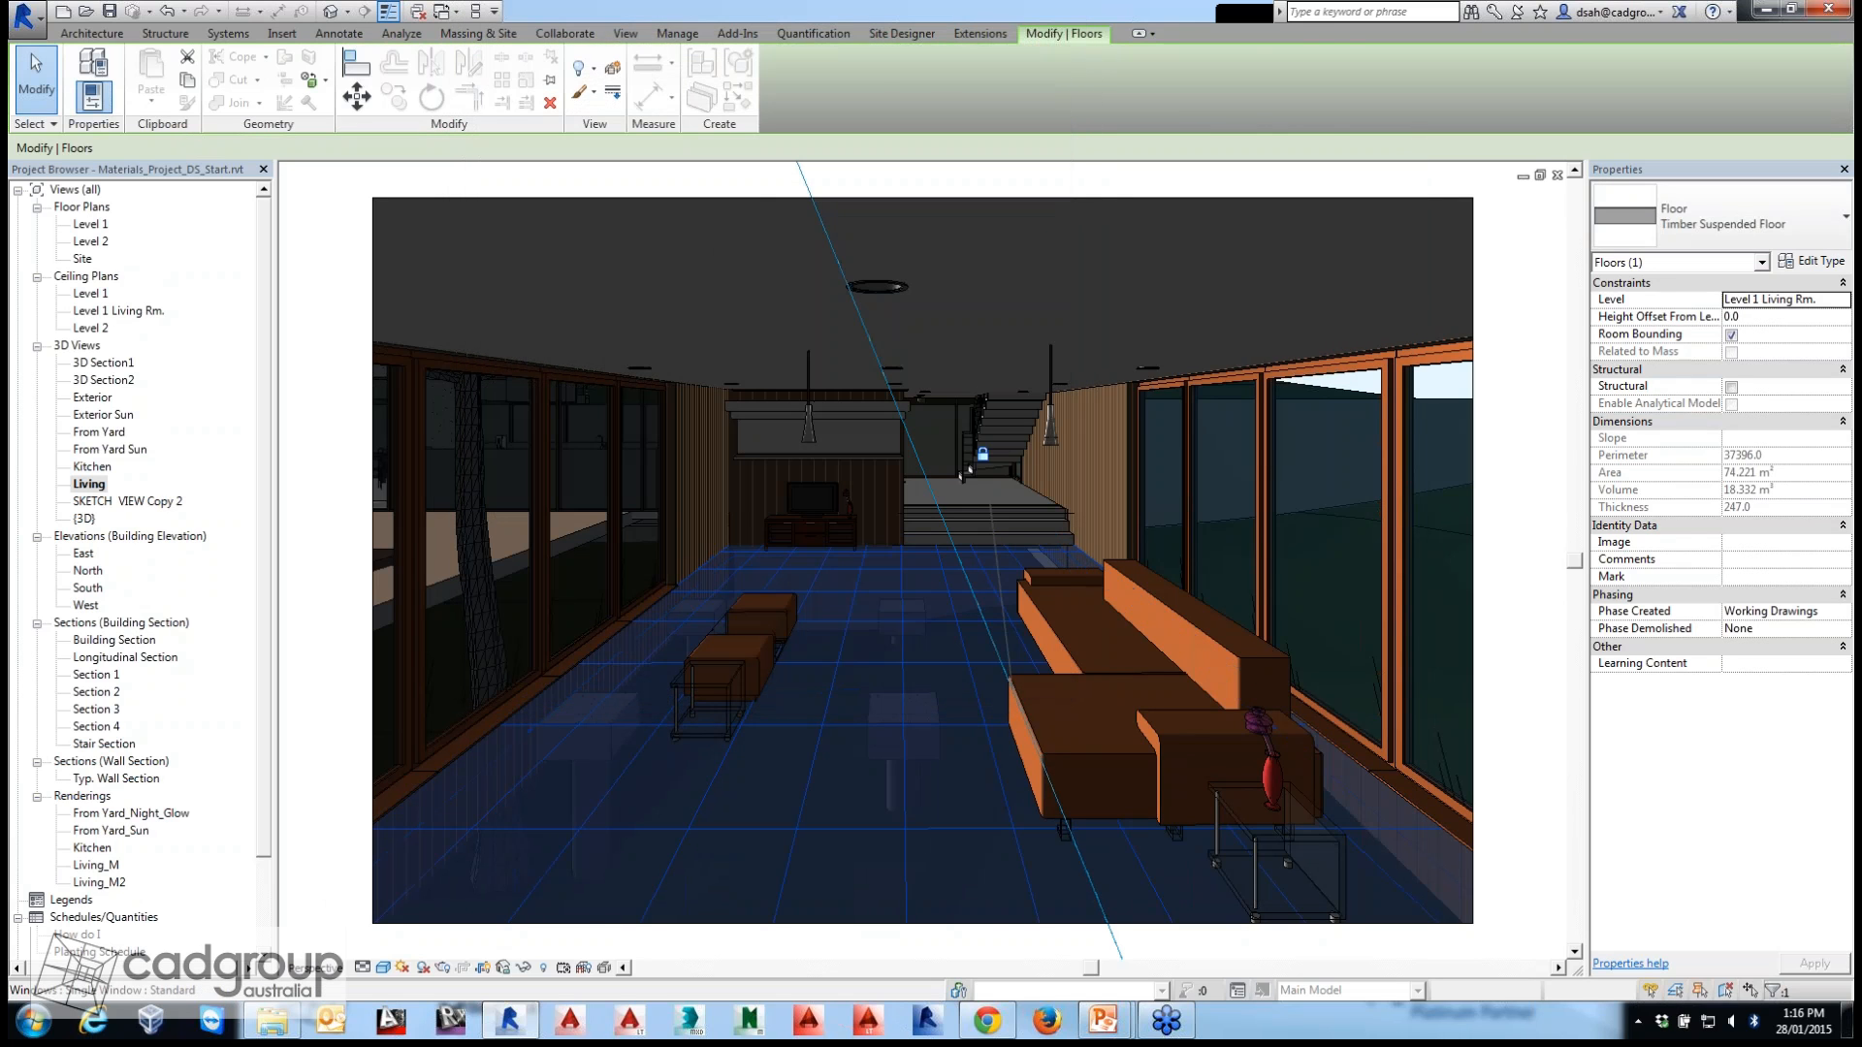
# Deselect the living room floor and show the Living view in the Realistic visual style.
pyautogui.press('Escape')
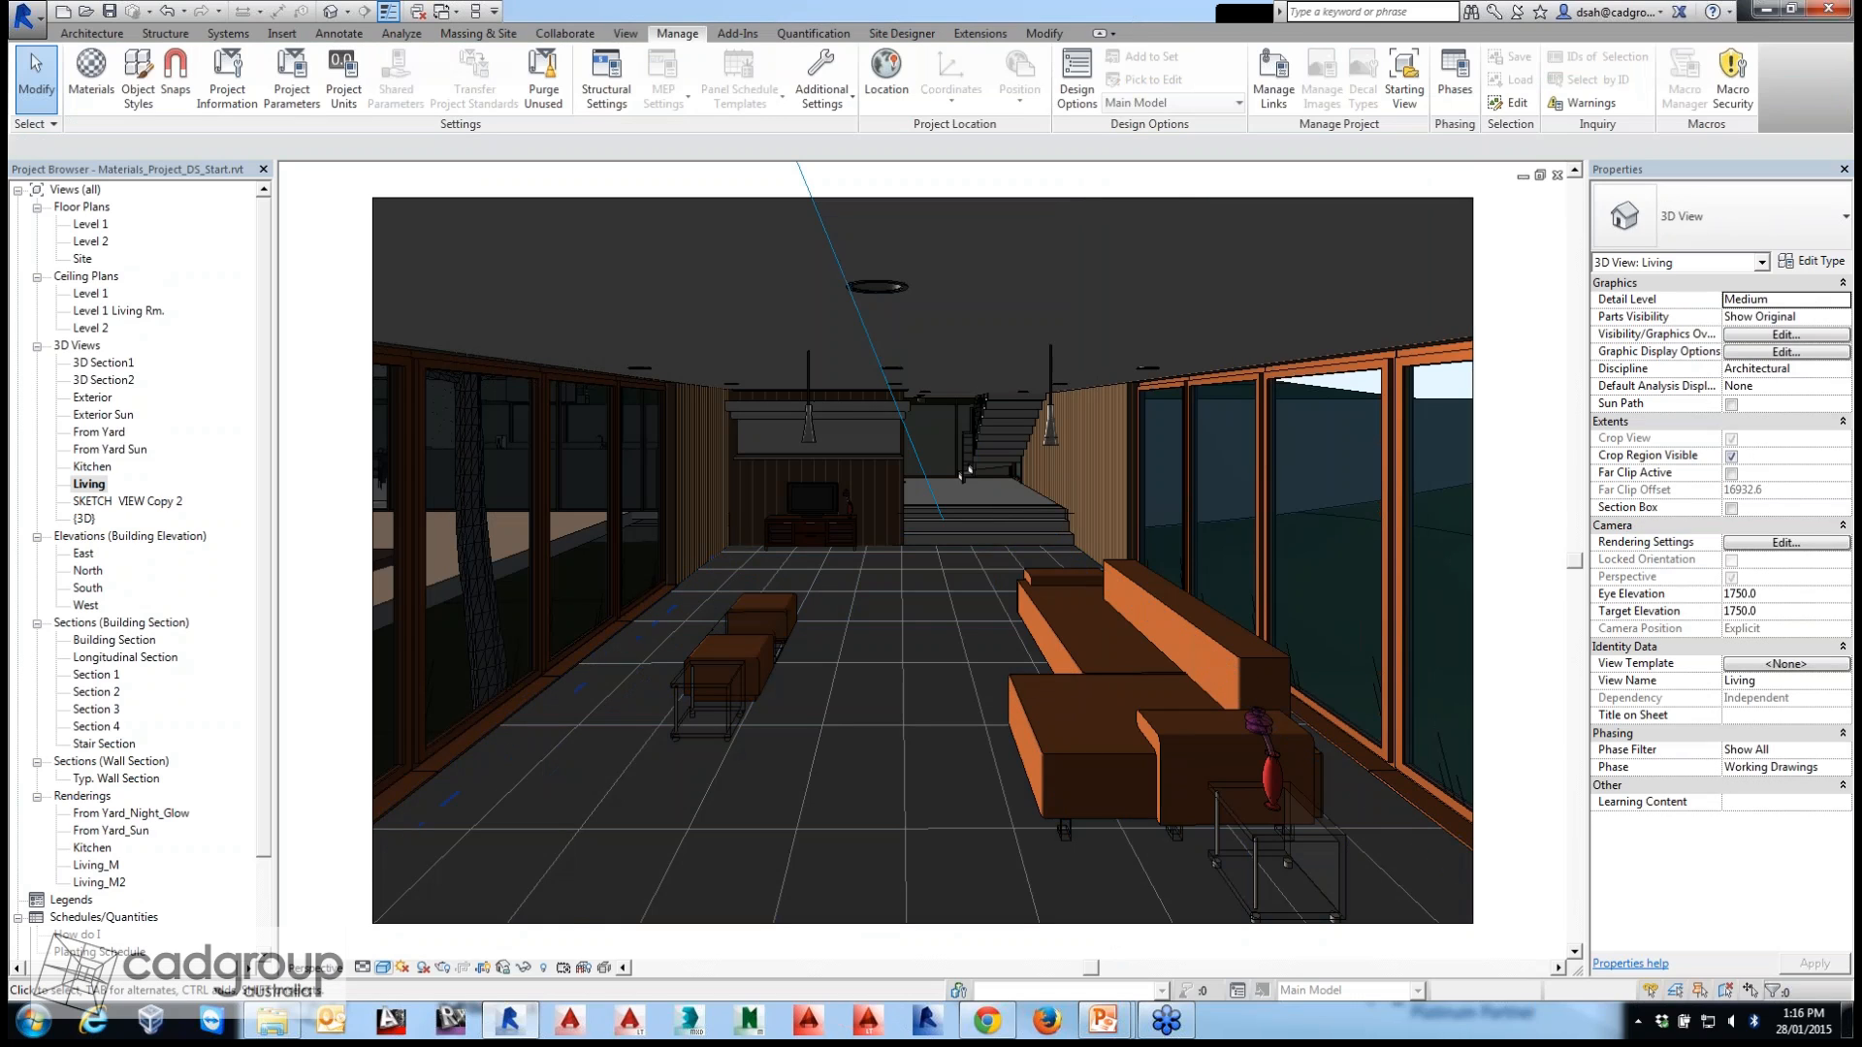
pyautogui.click(383, 968)
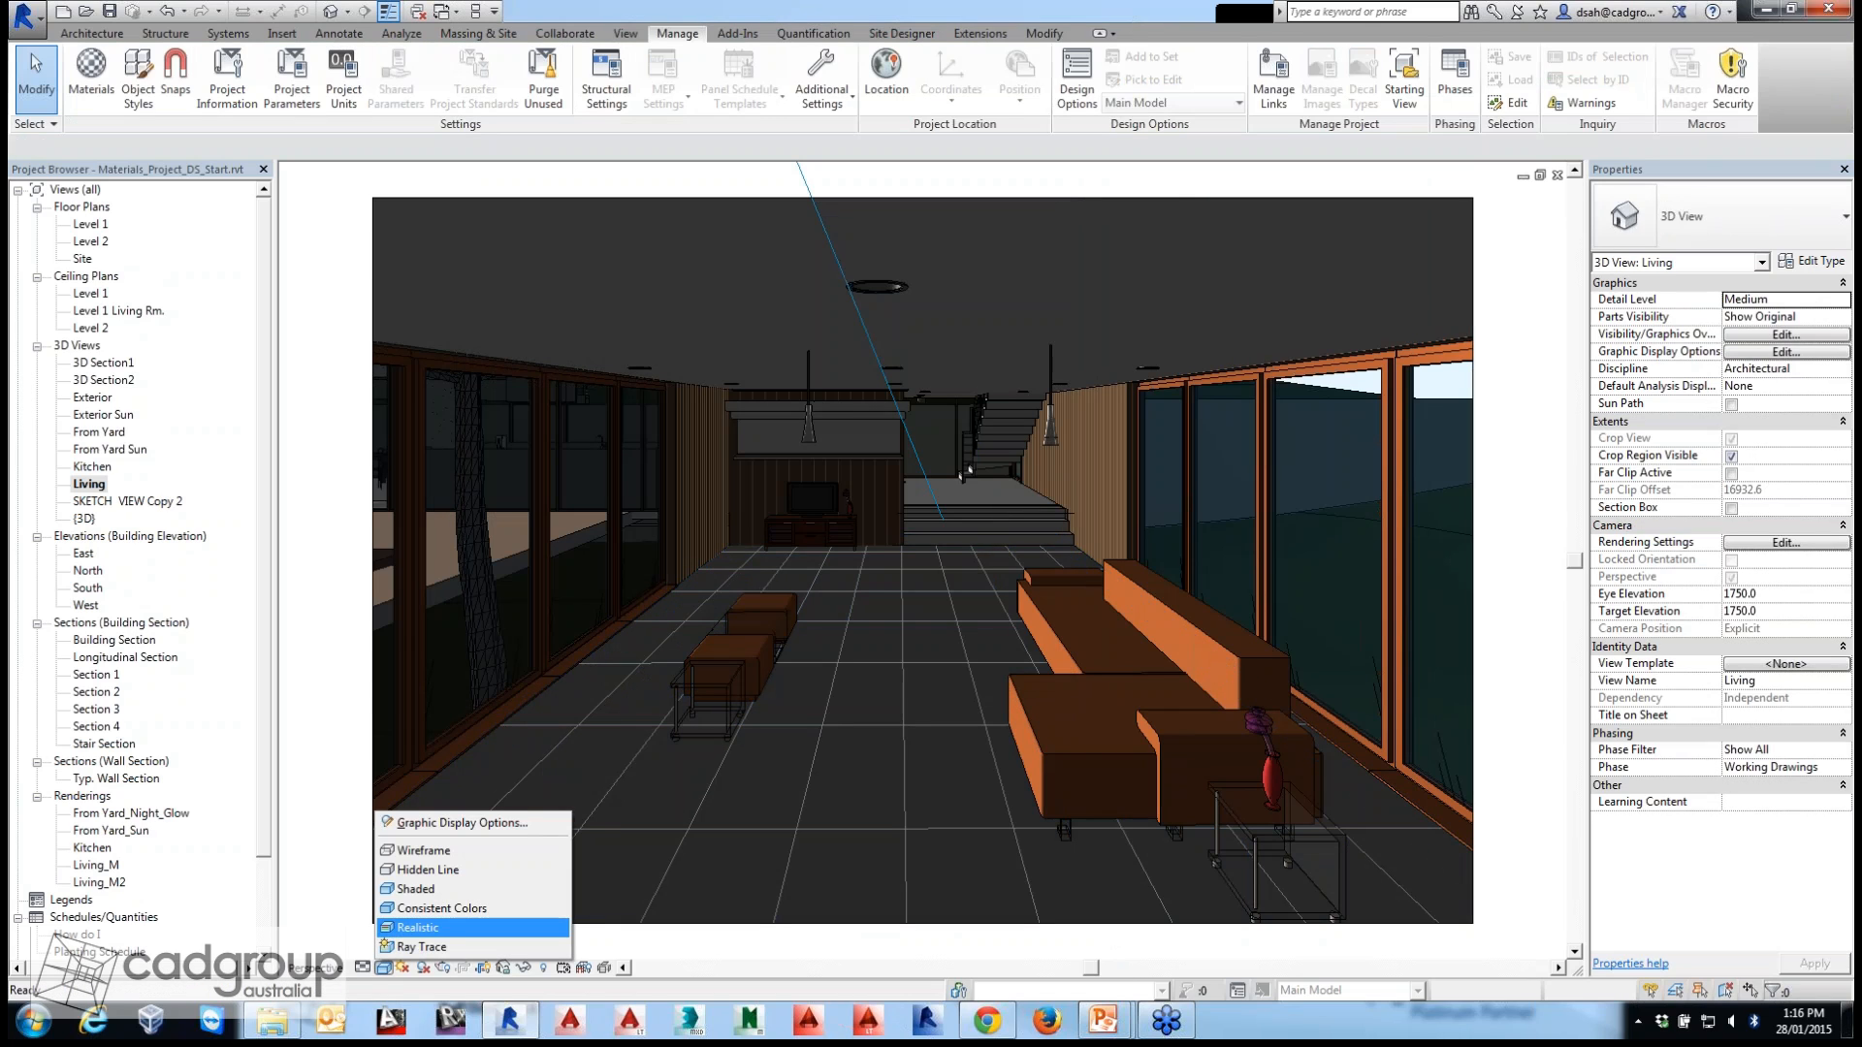
pyautogui.click(417, 928)
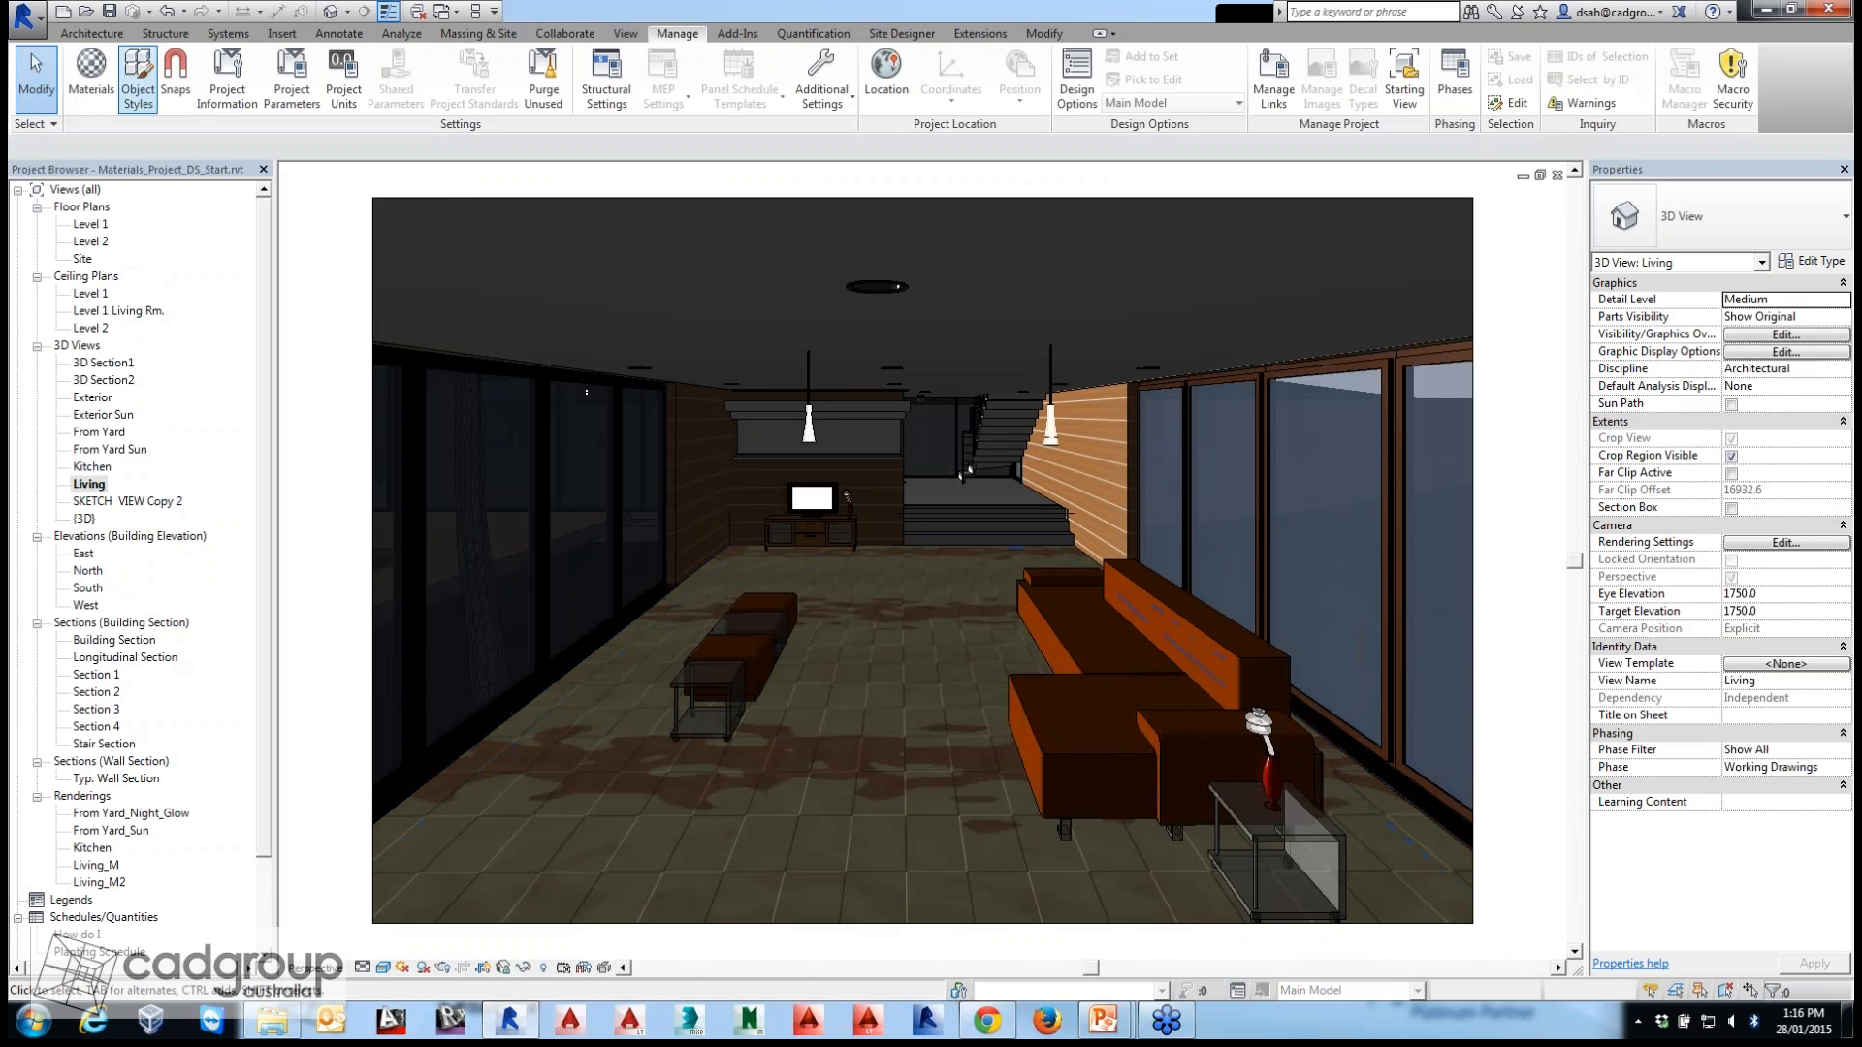
# Choose Checker as the bump texture in the Marble Floor Finsh material's appearance and review the texture's settings.
pyautogui.click(91, 76)
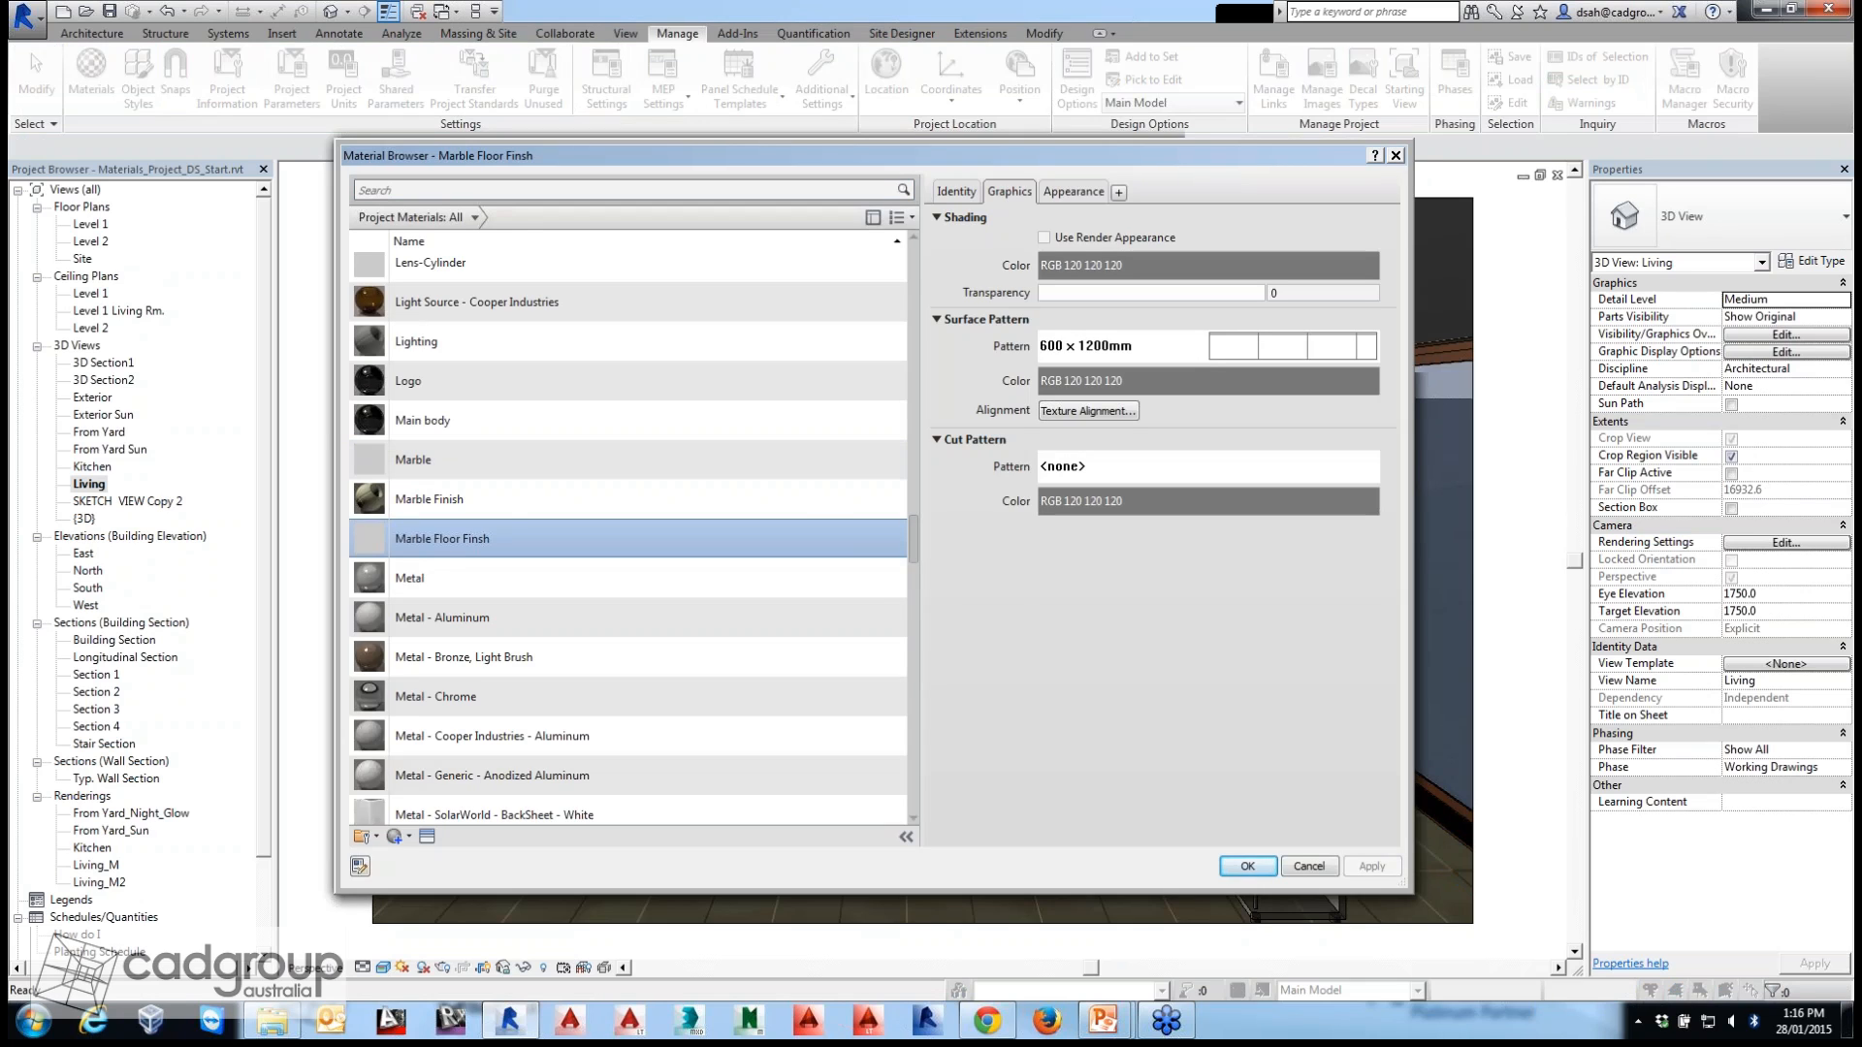
pyautogui.click(1073, 192)
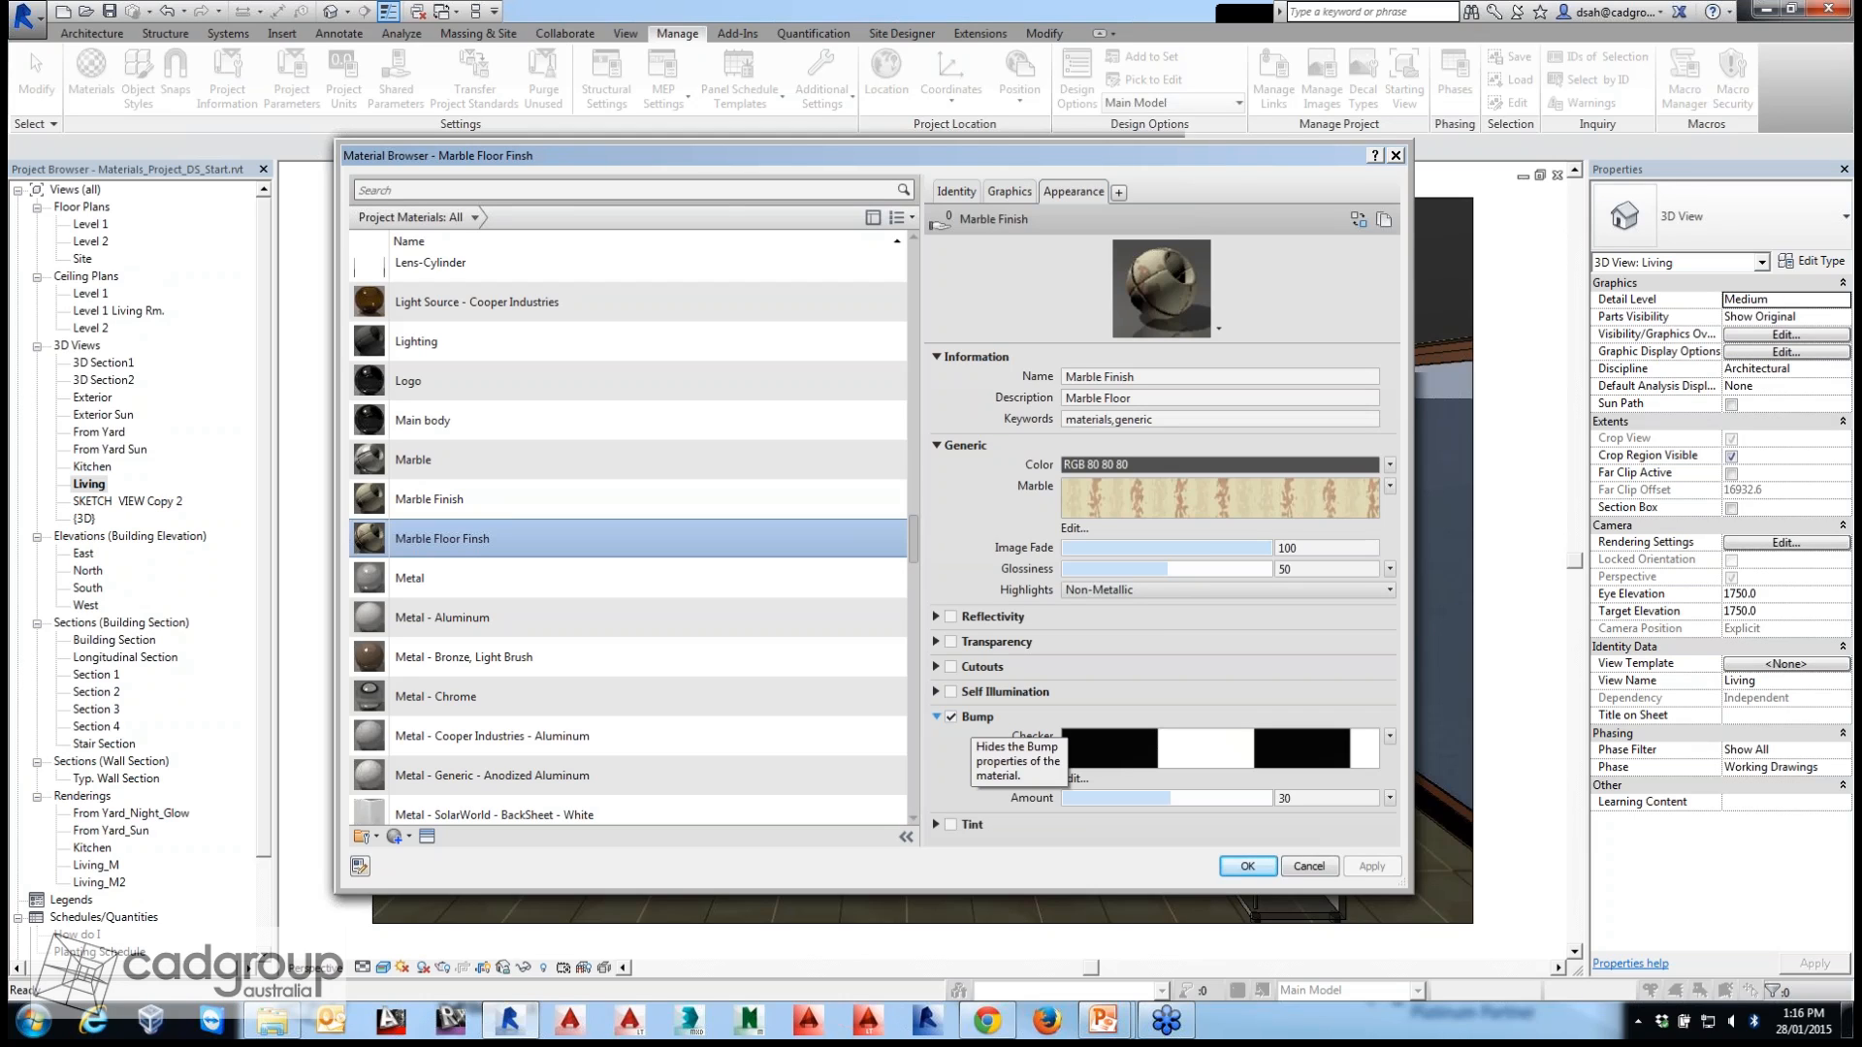
pyautogui.click(1390, 736)
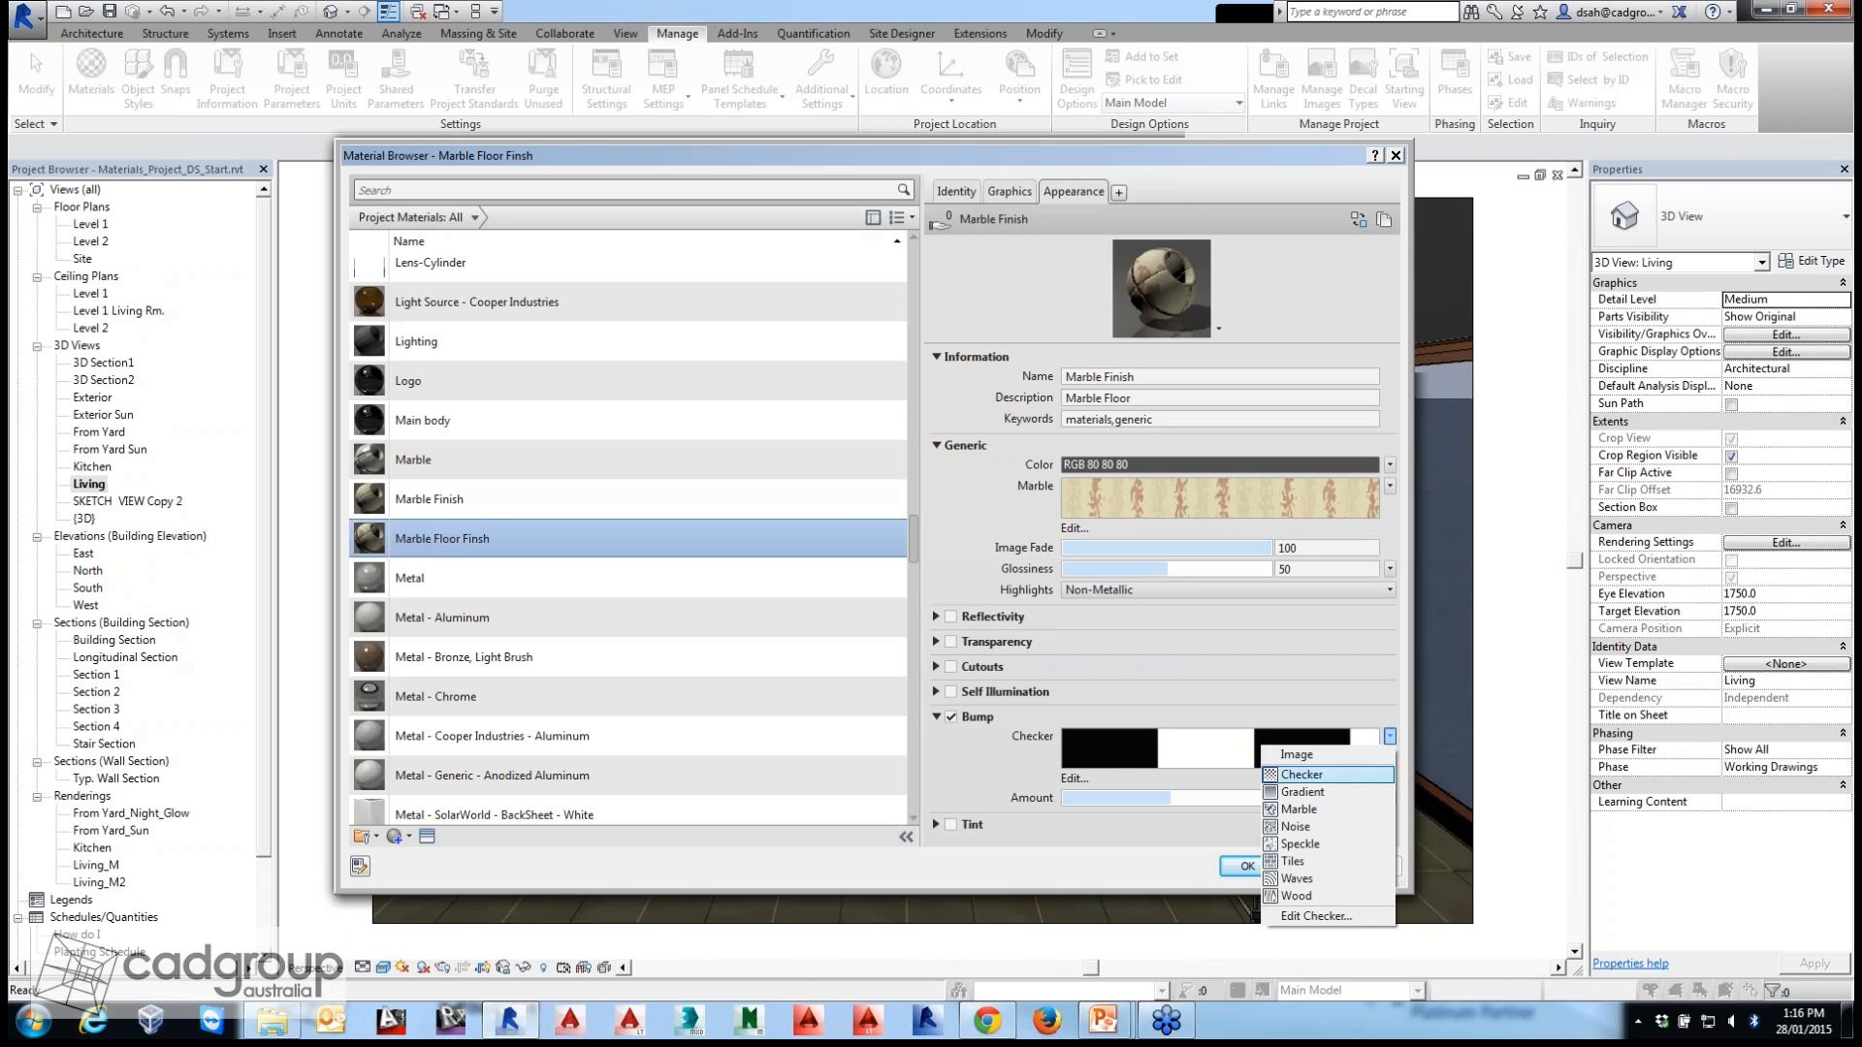
pyautogui.click(1328, 774)
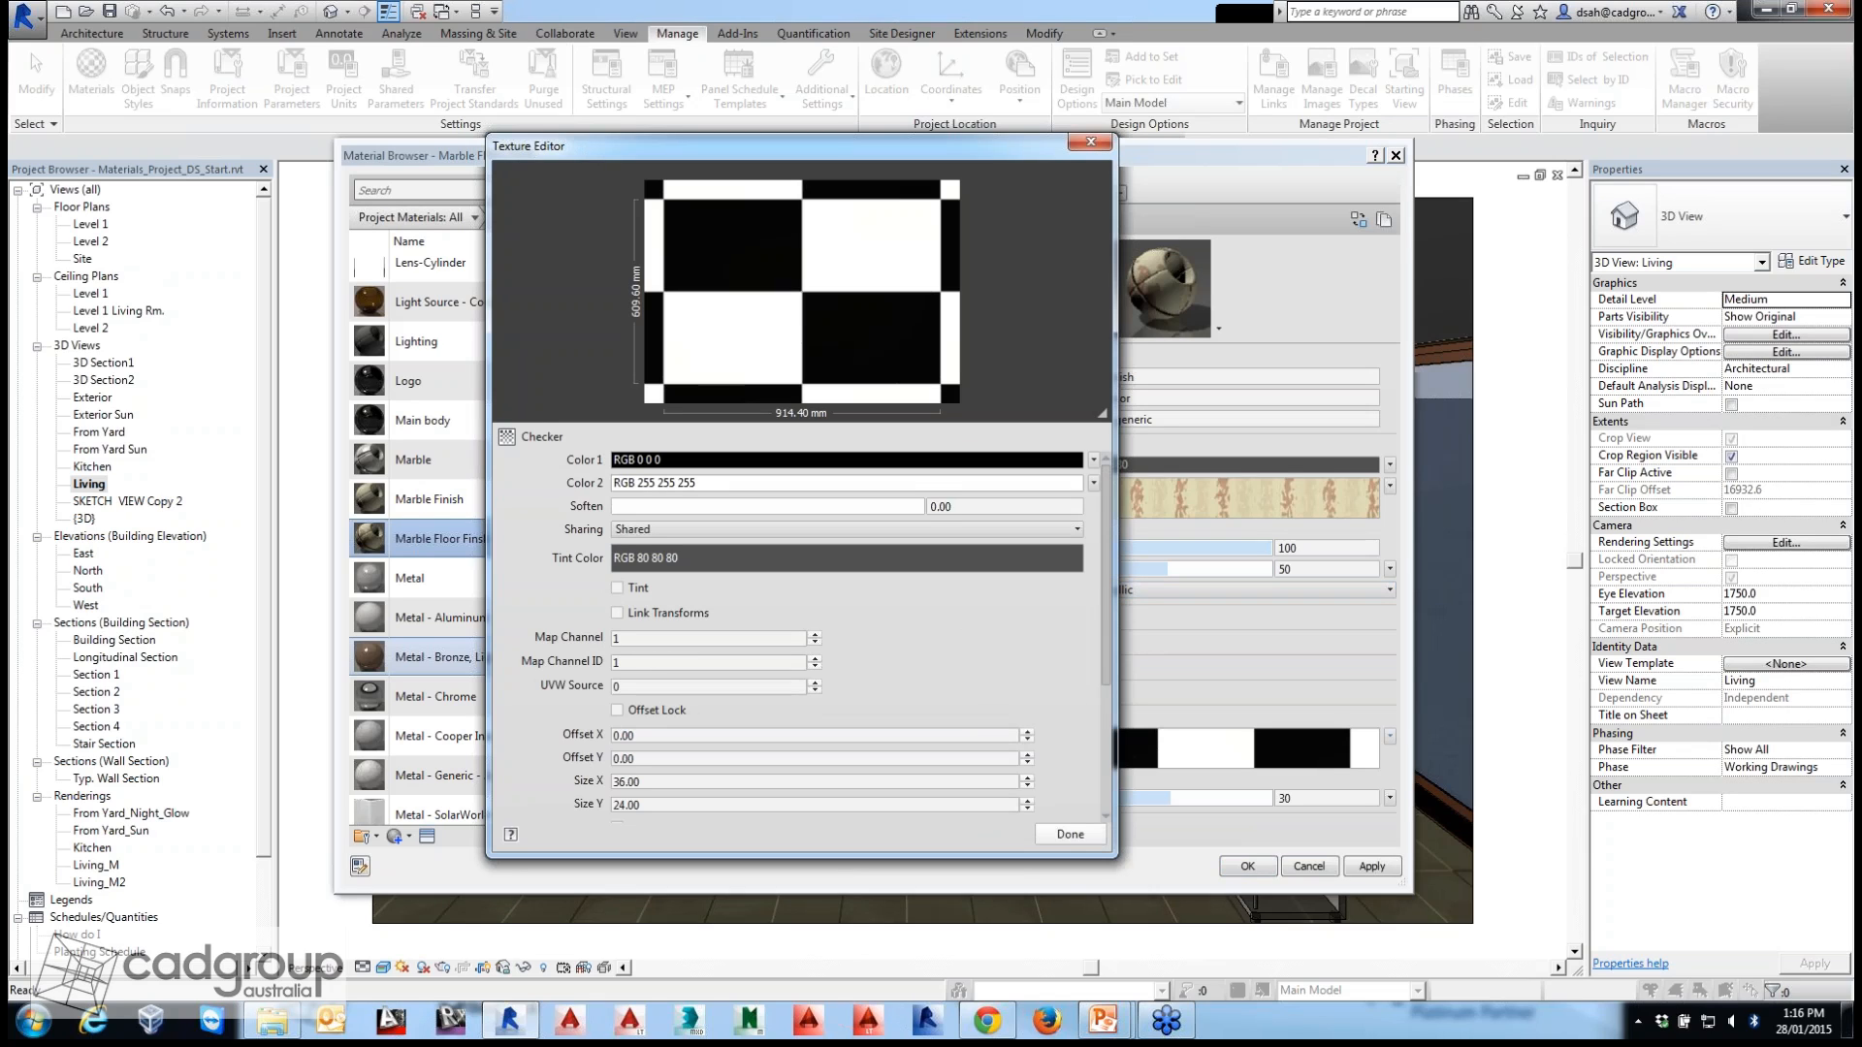
pyautogui.scroll(-4, 809, 630)
pyautogui.scroll(-1, 815, 635)
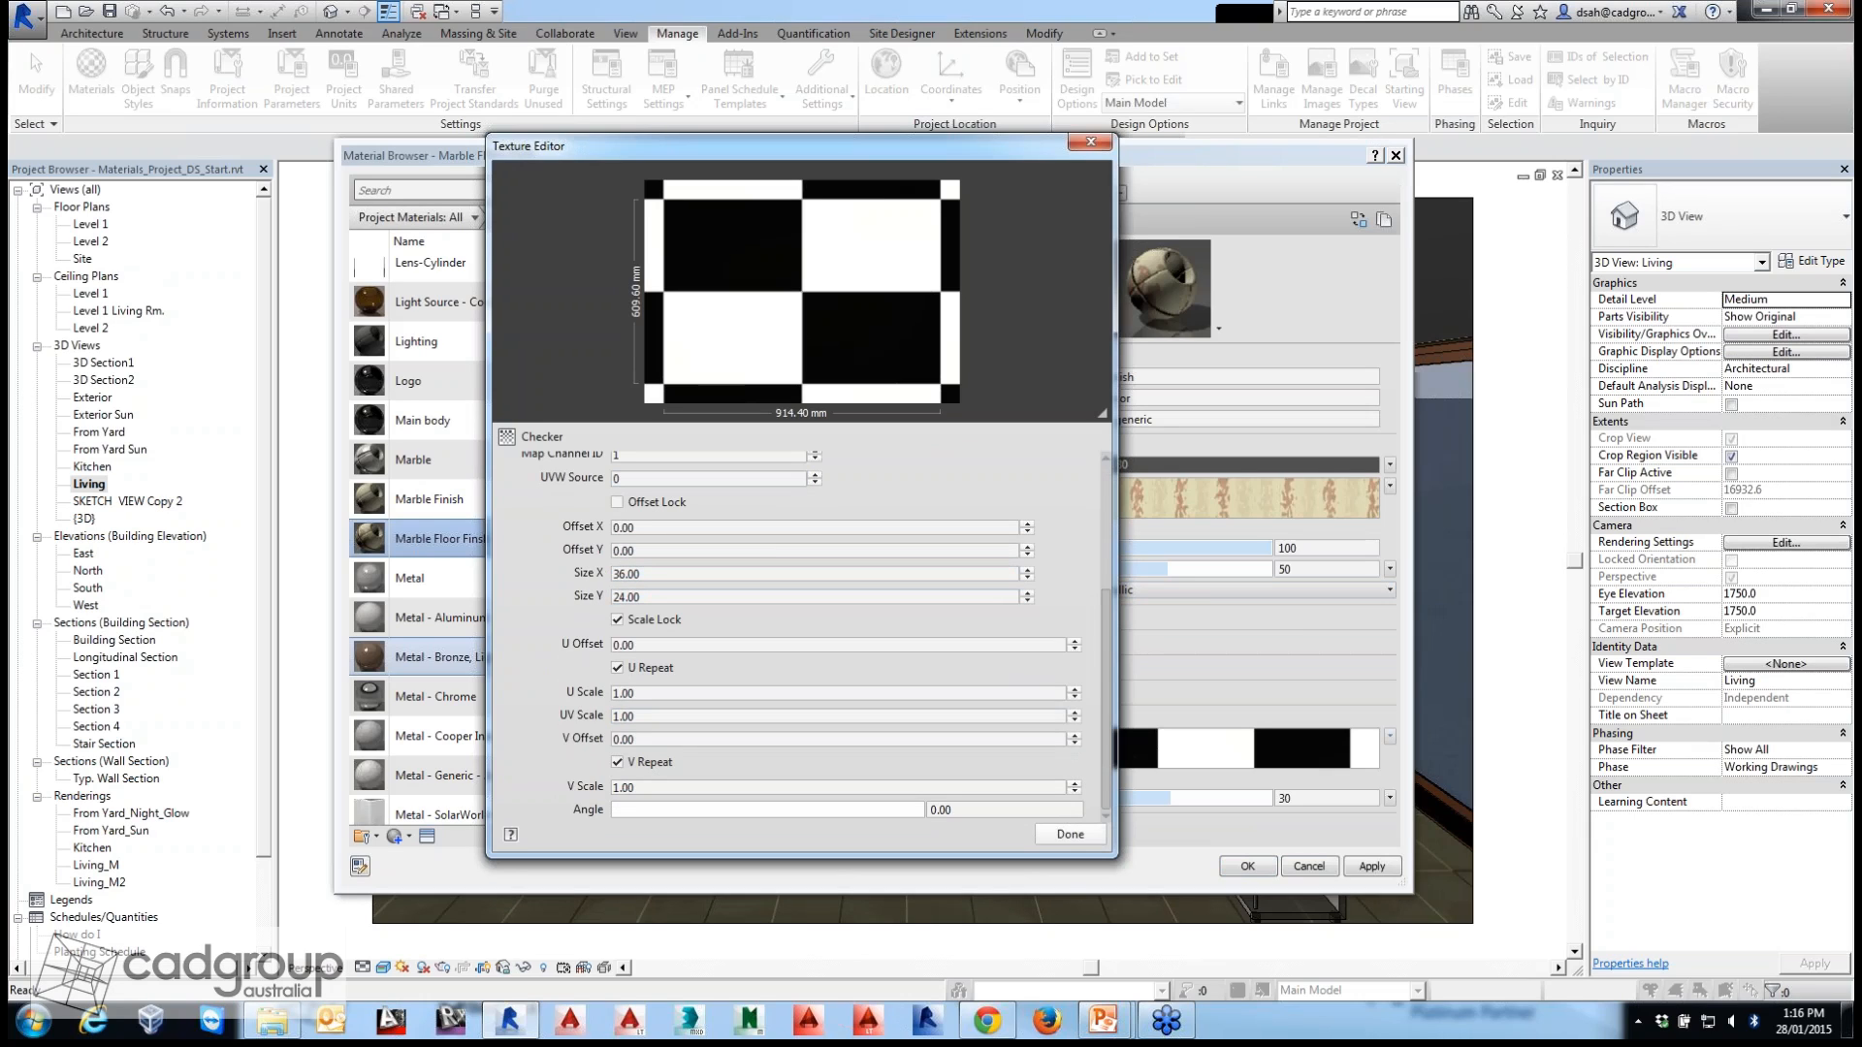
pyautogui.click(1069, 834)
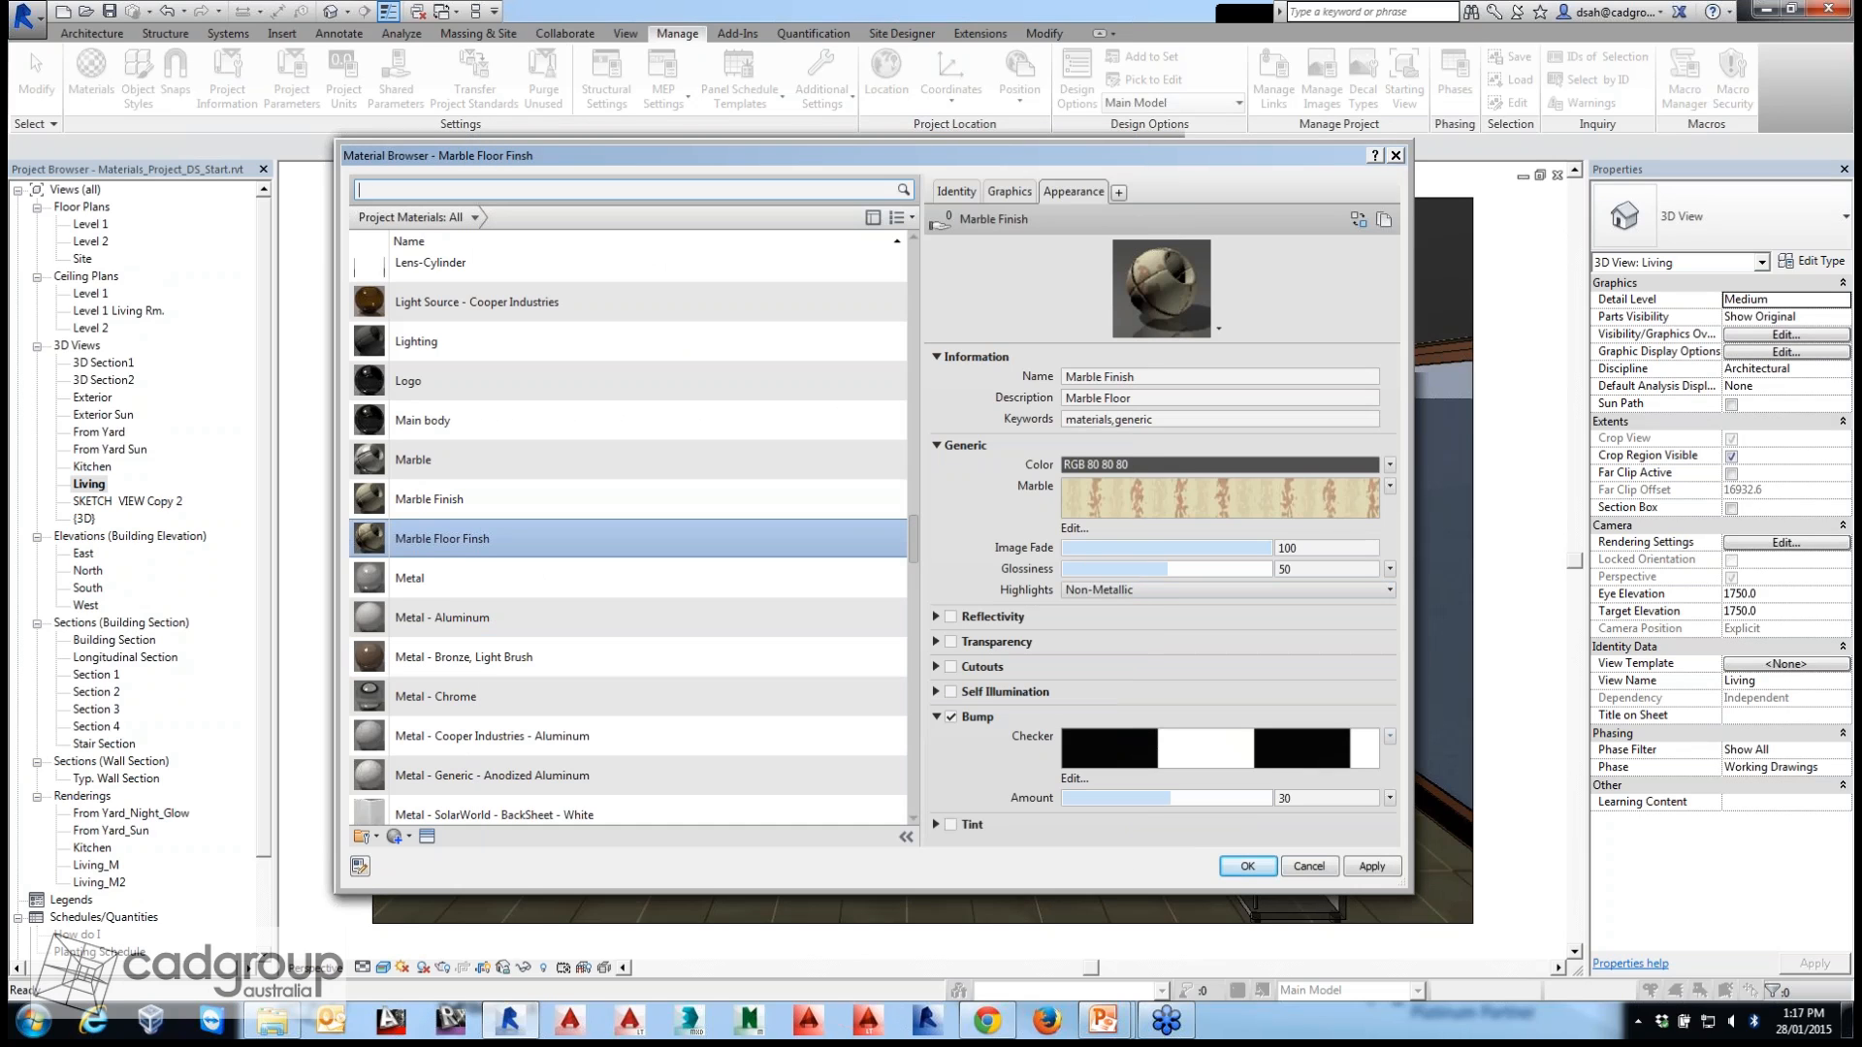
# Set the bump amount of the Marble Floor Finsh appearance to -101.
pyautogui.moveTo(1171, 798)
pyautogui.mouseDown()
pyautogui.moveTo(1196, 798)
pyautogui.moveTo(1156, 798)
pyautogui.mouseUp()
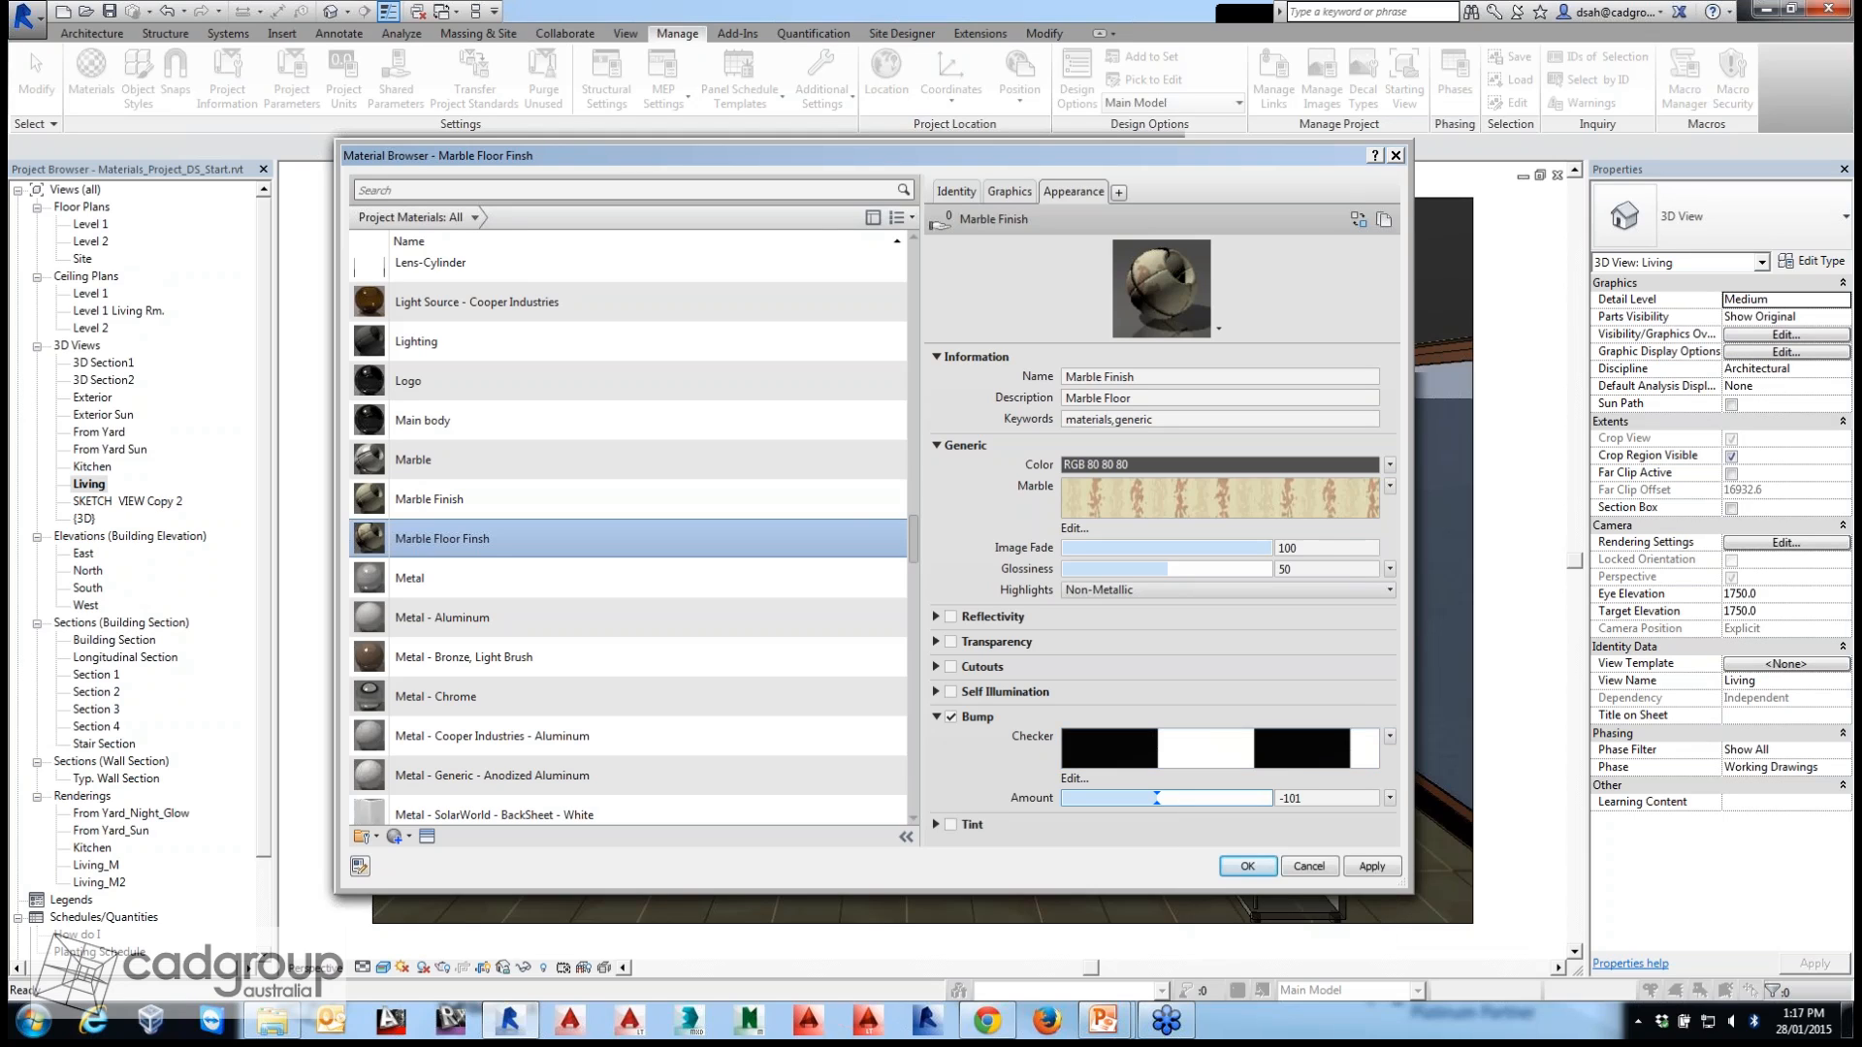
pyautogui.click(1389, 736)
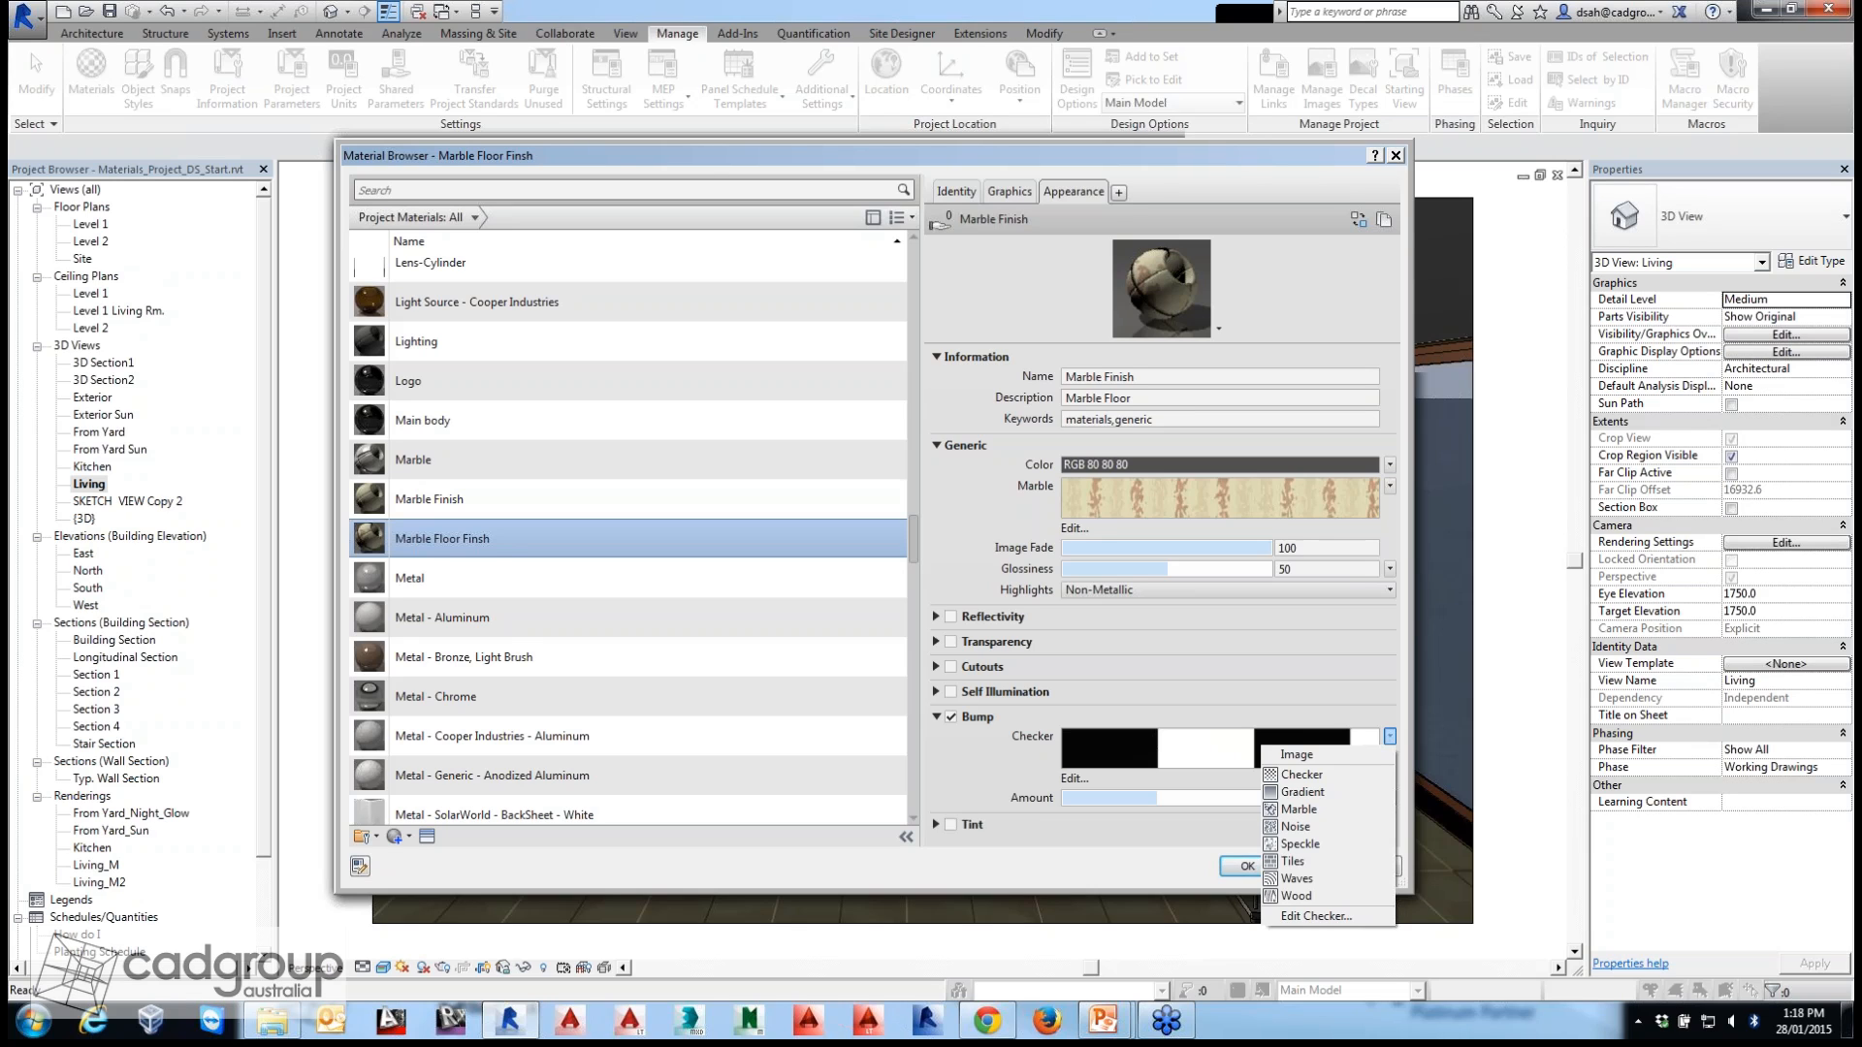
pyautogui.click(1390, 737)
pyautogui.moveTo(873, 155); pyautogui.dragTo(694, 156)
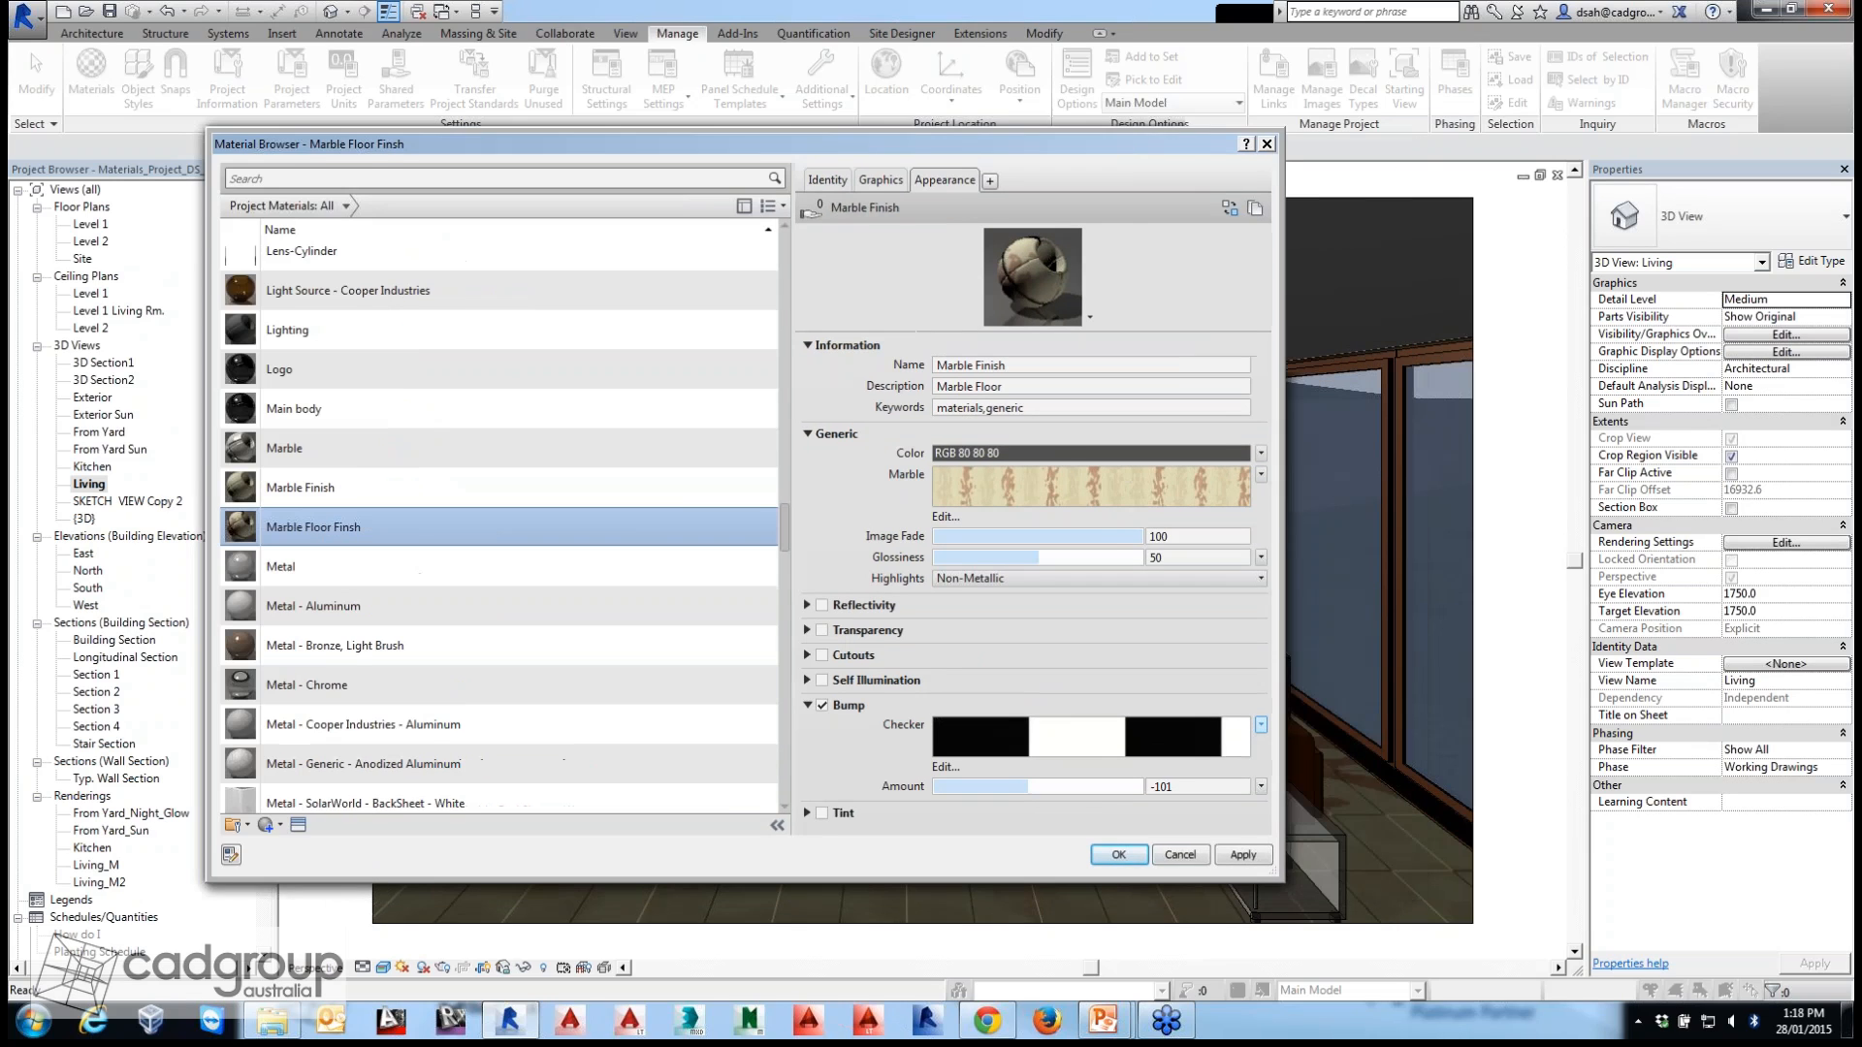
pyautogui.click(695, 219)
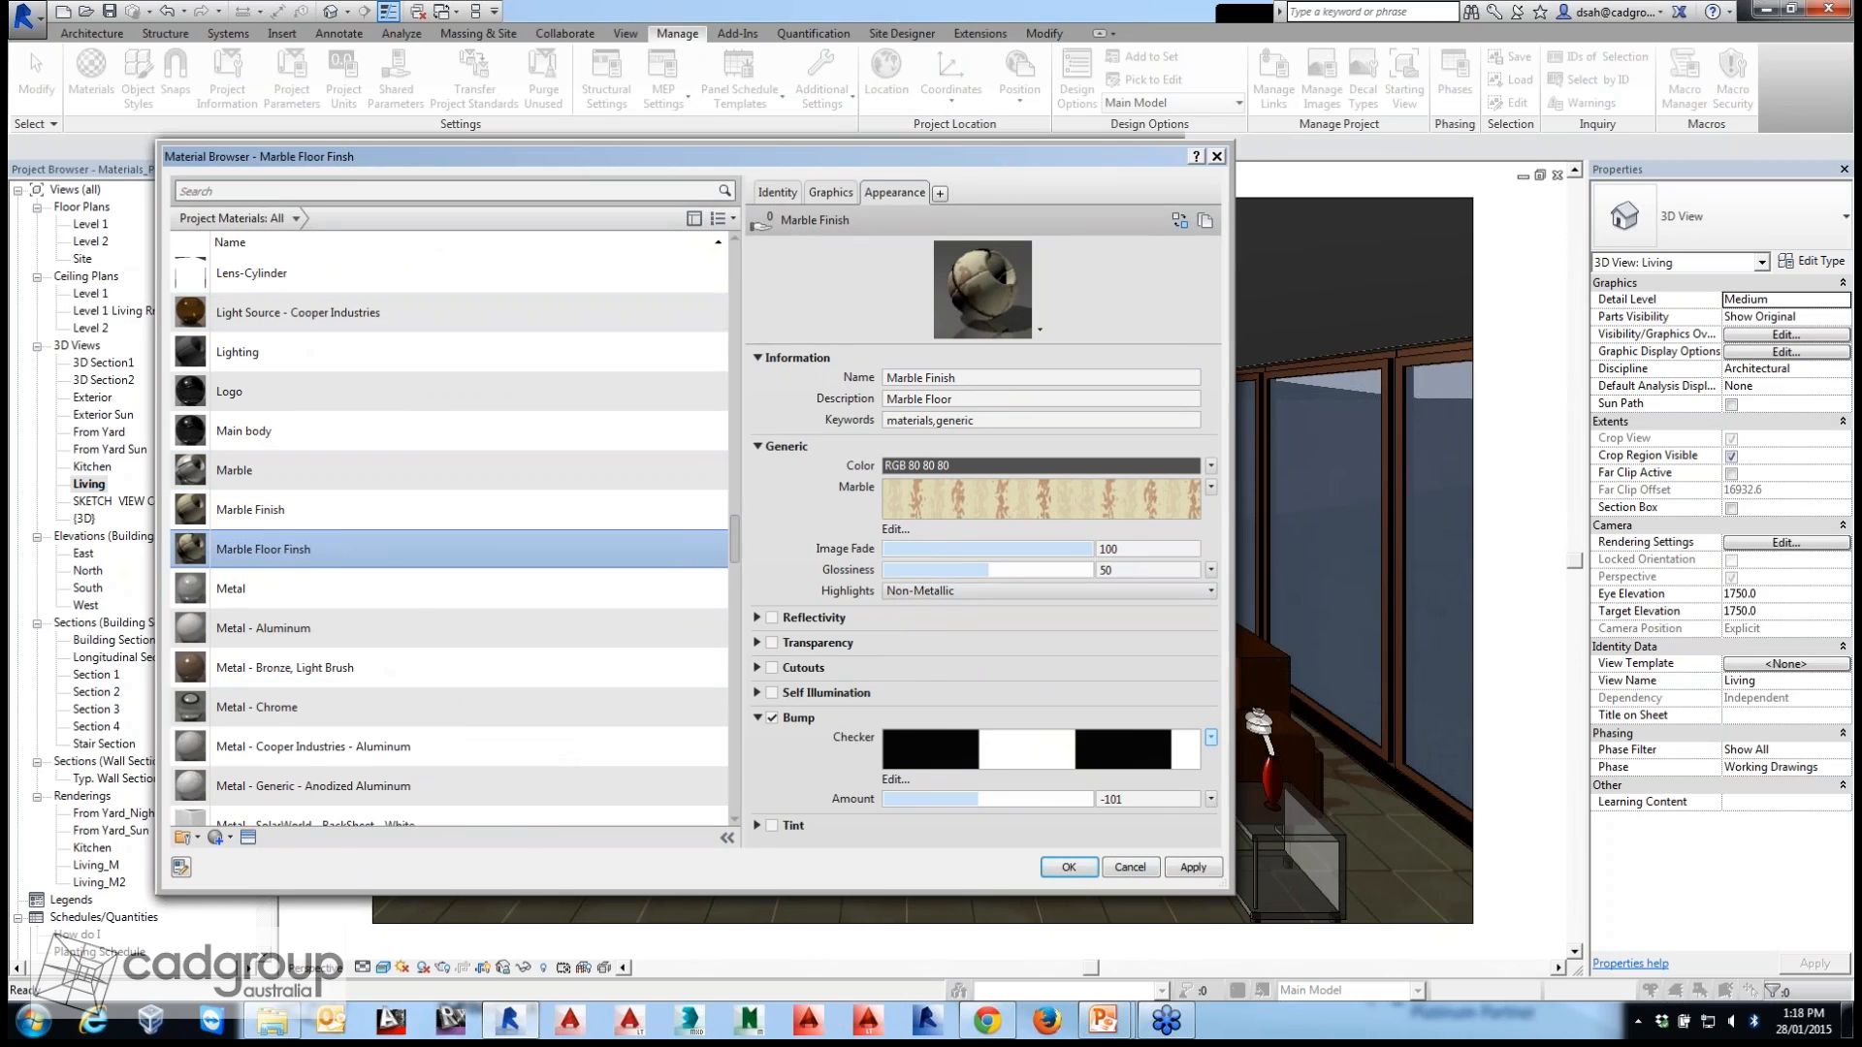
pyautogui.moveTo(678, 156); pyautogui.dragTo(768, 144)
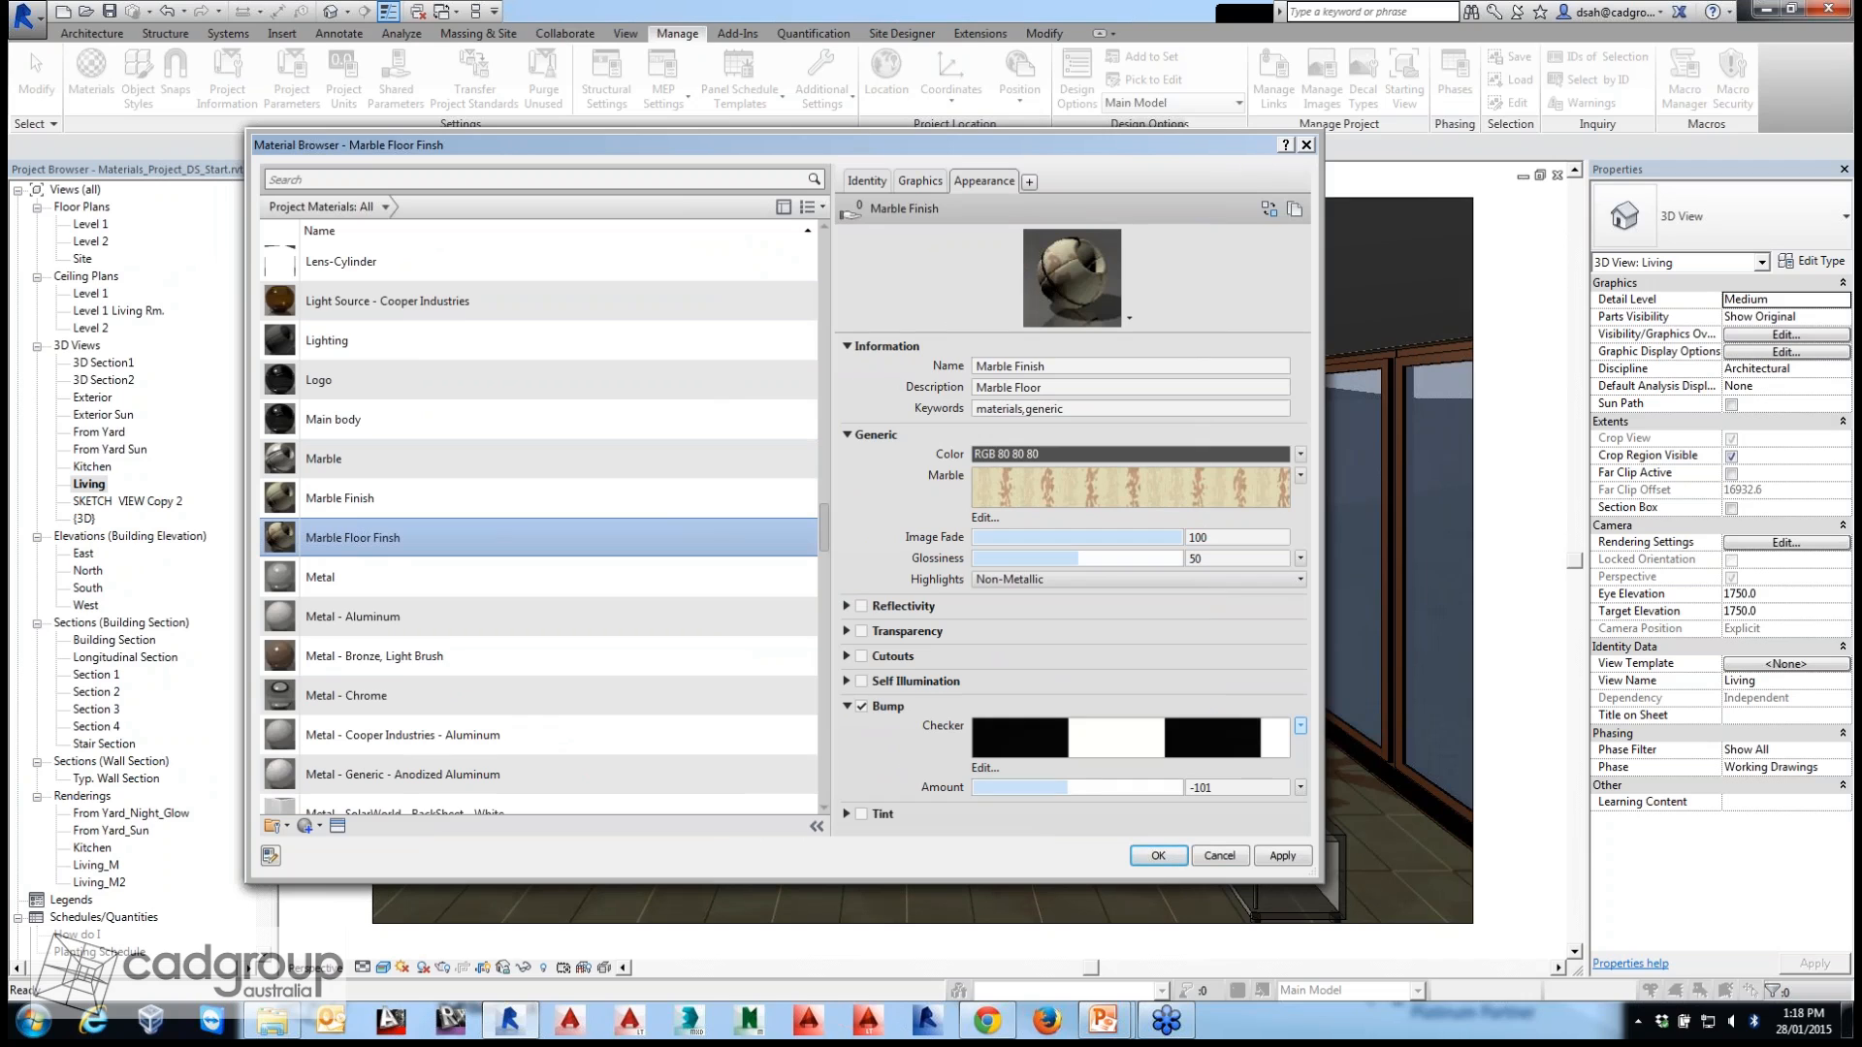
# Select the Glass -Block material in the project materials to show its appearance.
pyautogui.scroll(1, 824, 417)
pyautogui.scroll(6, 538, 528)
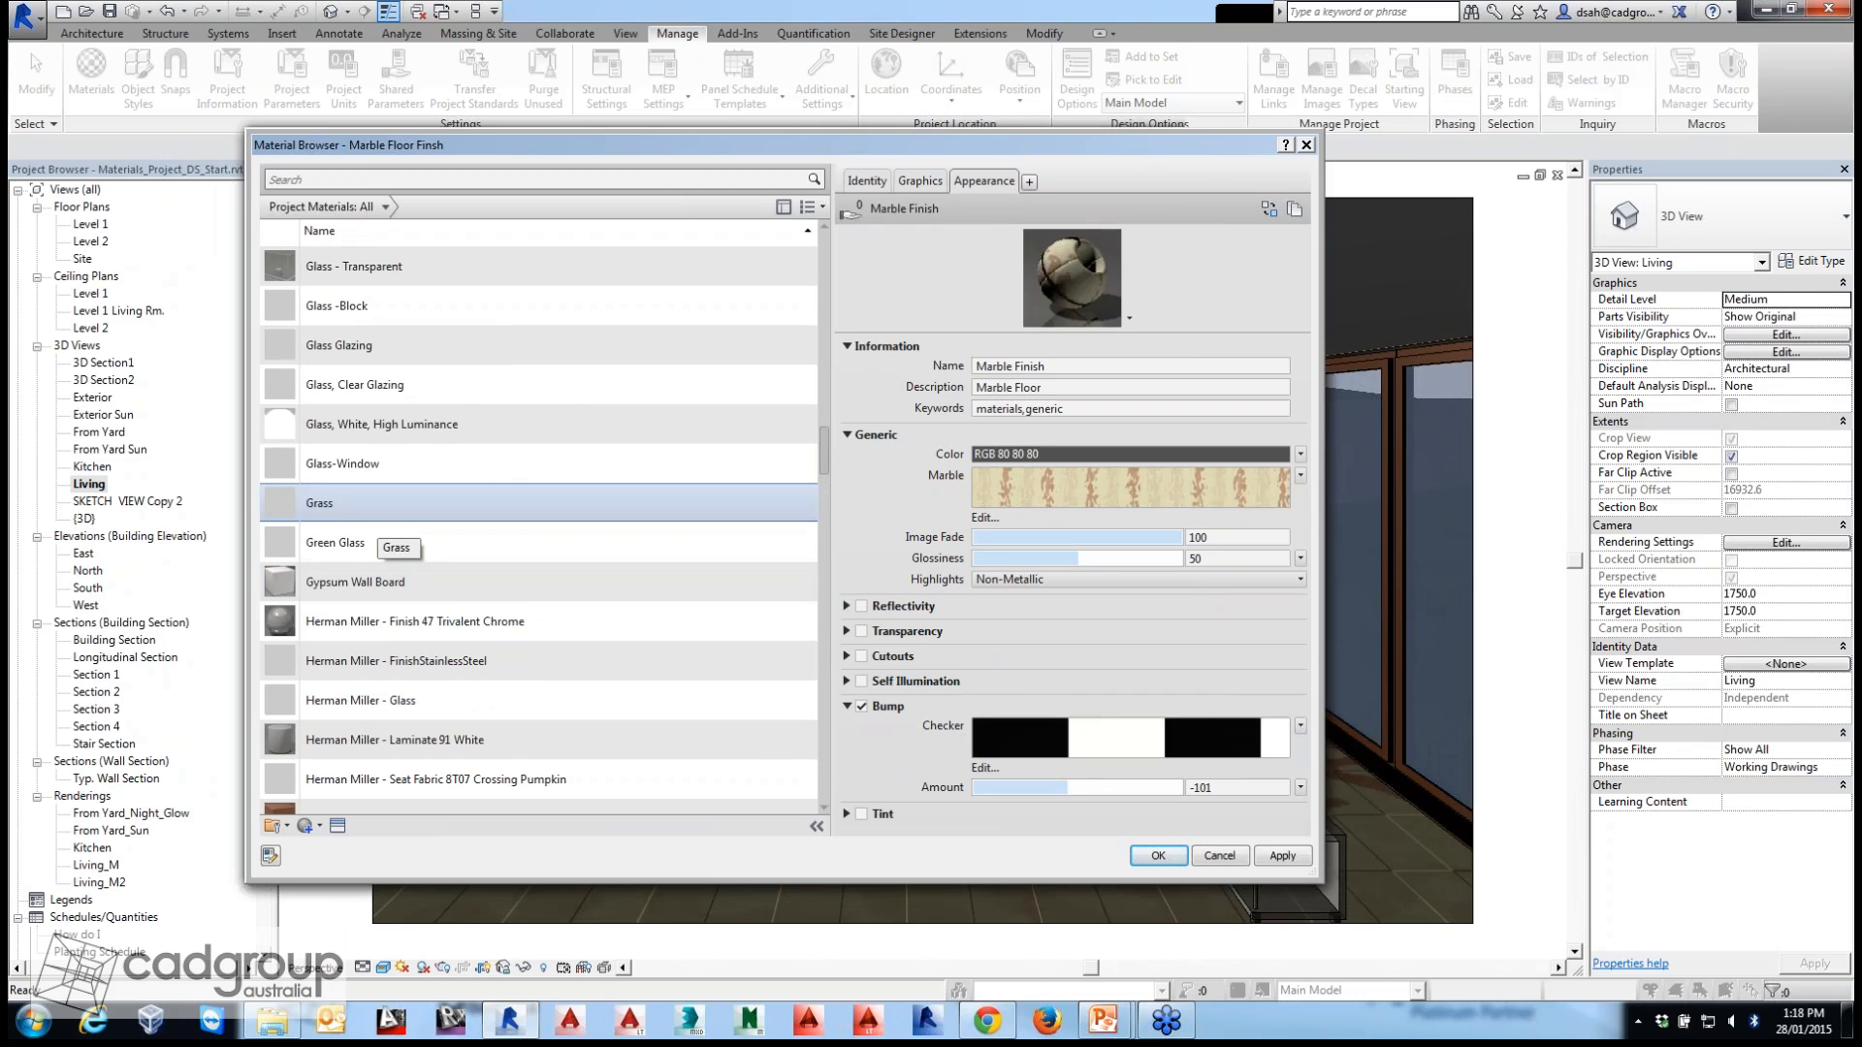
pyautogui.click(340, 306)
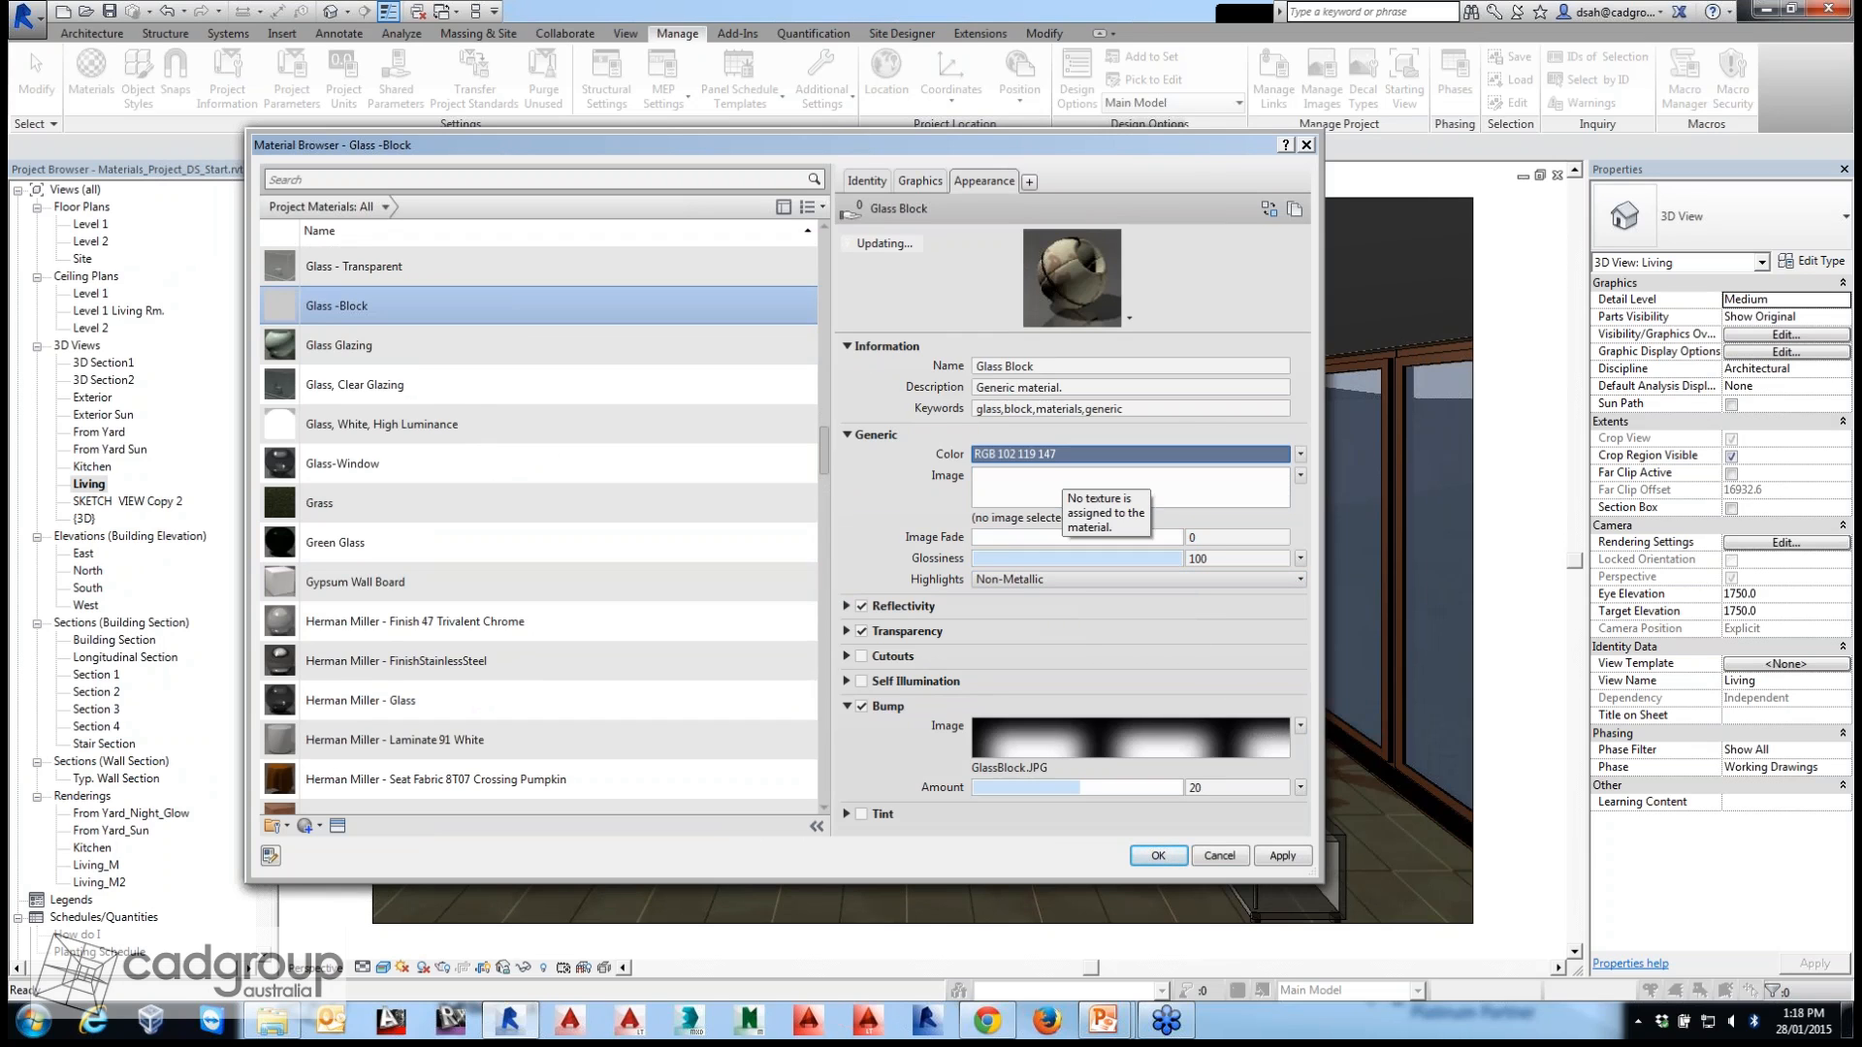
pyautogui.moveTo(834, 145); pyautogui.dragTo(659, 153)
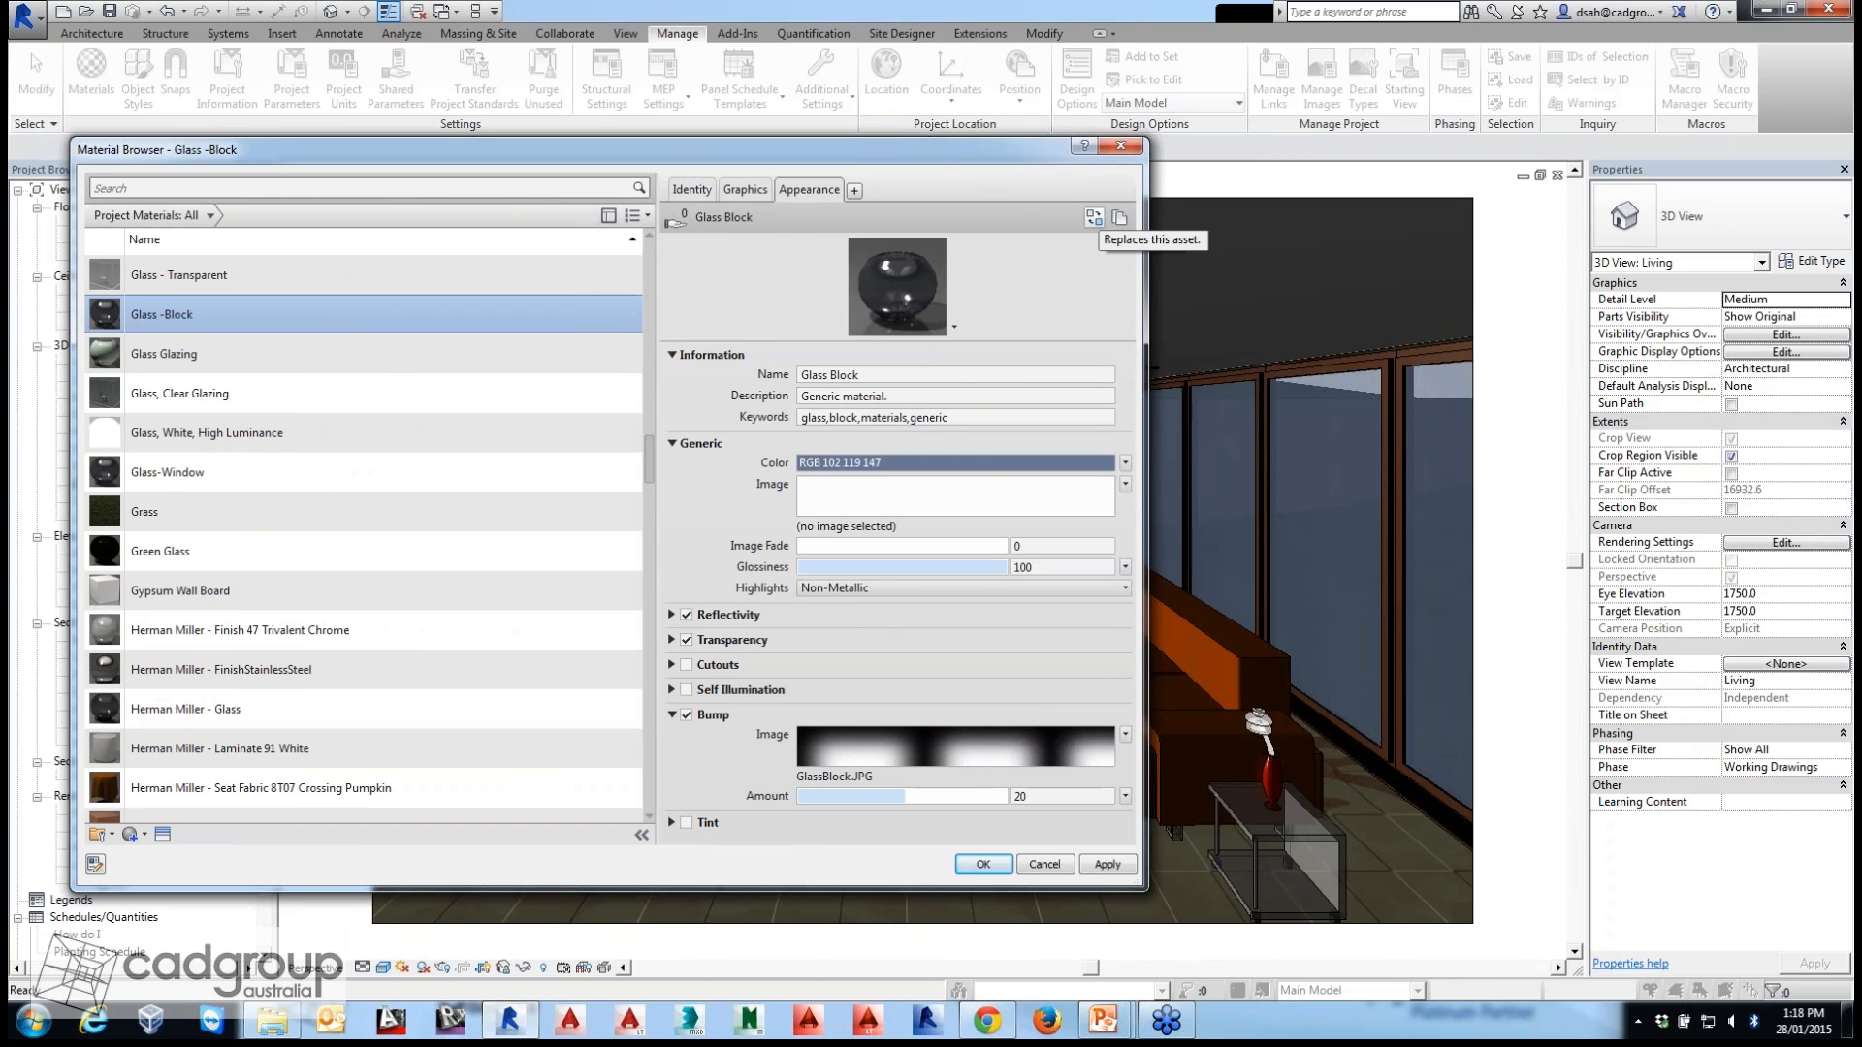
# Open the replacement assets for the Glass -Block appearance and browse the Appearance Library's Glass and Glass/Glazing categories with full asset names shown.
pyautogui.click(1094, 217)
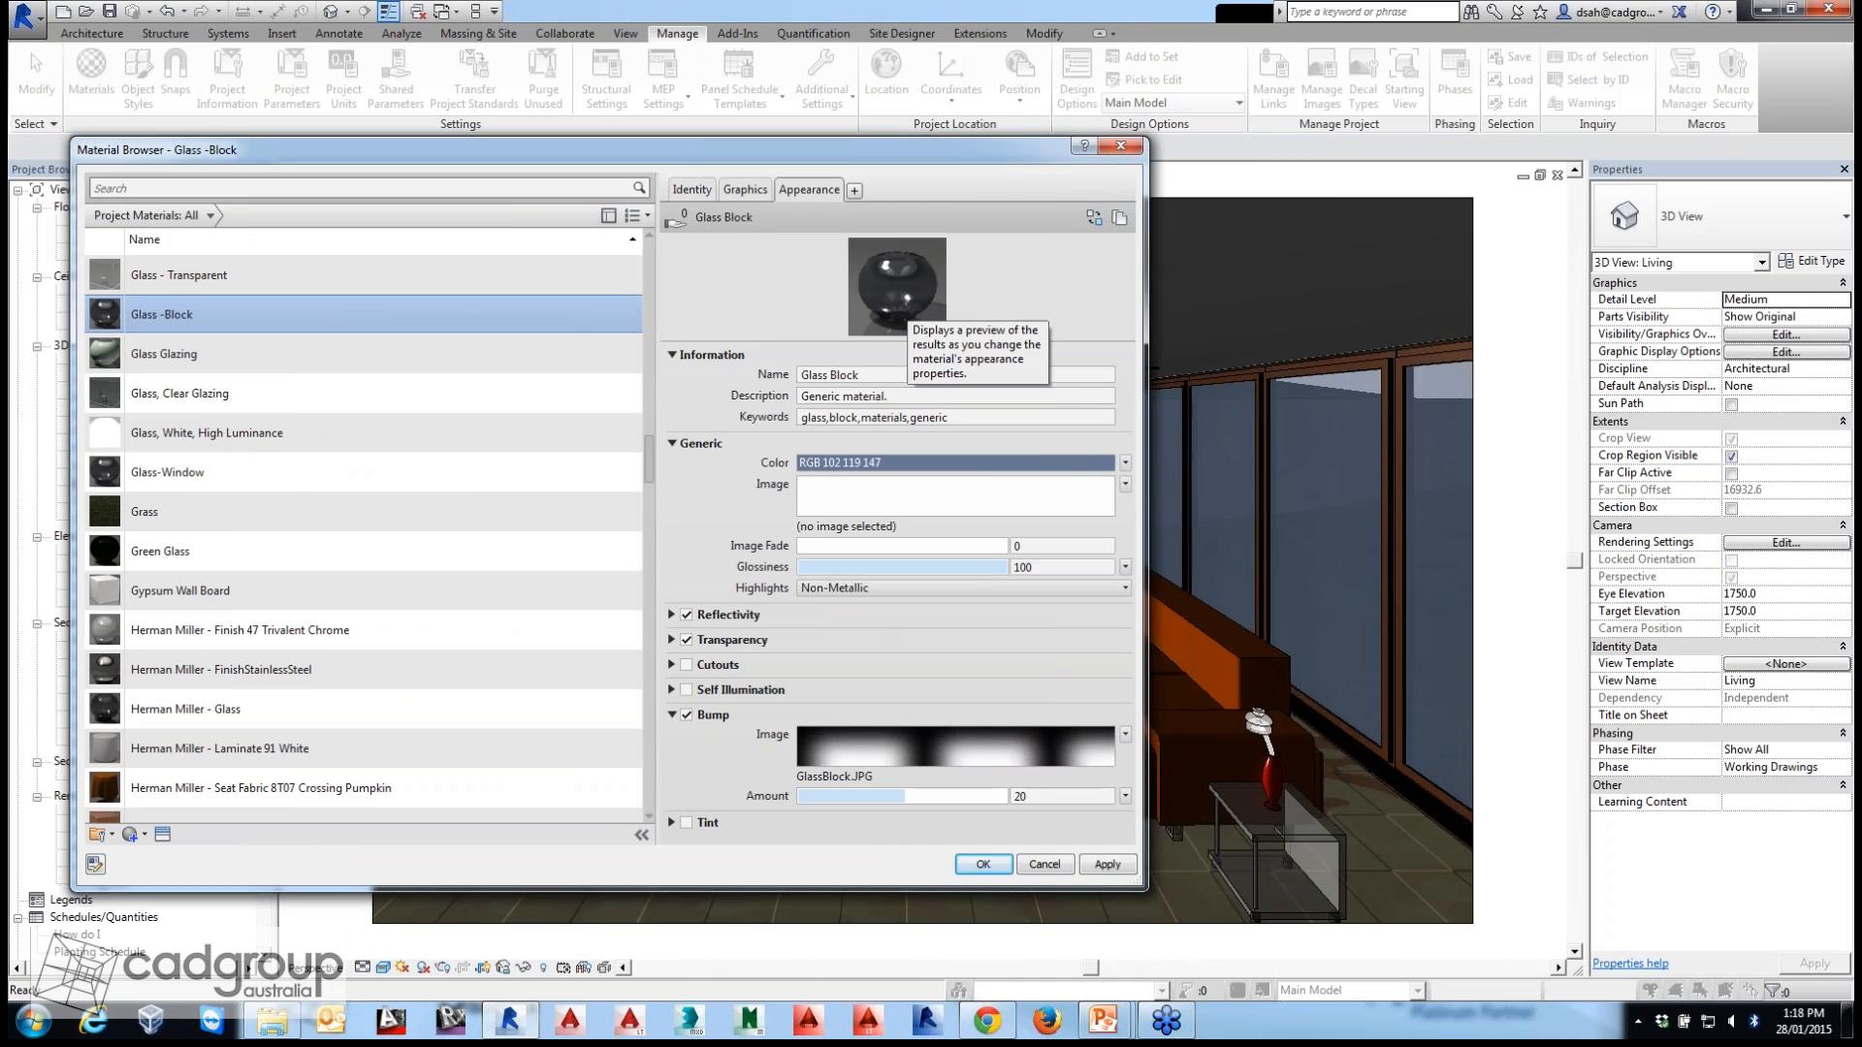
pyautogui.click(1094, 217)
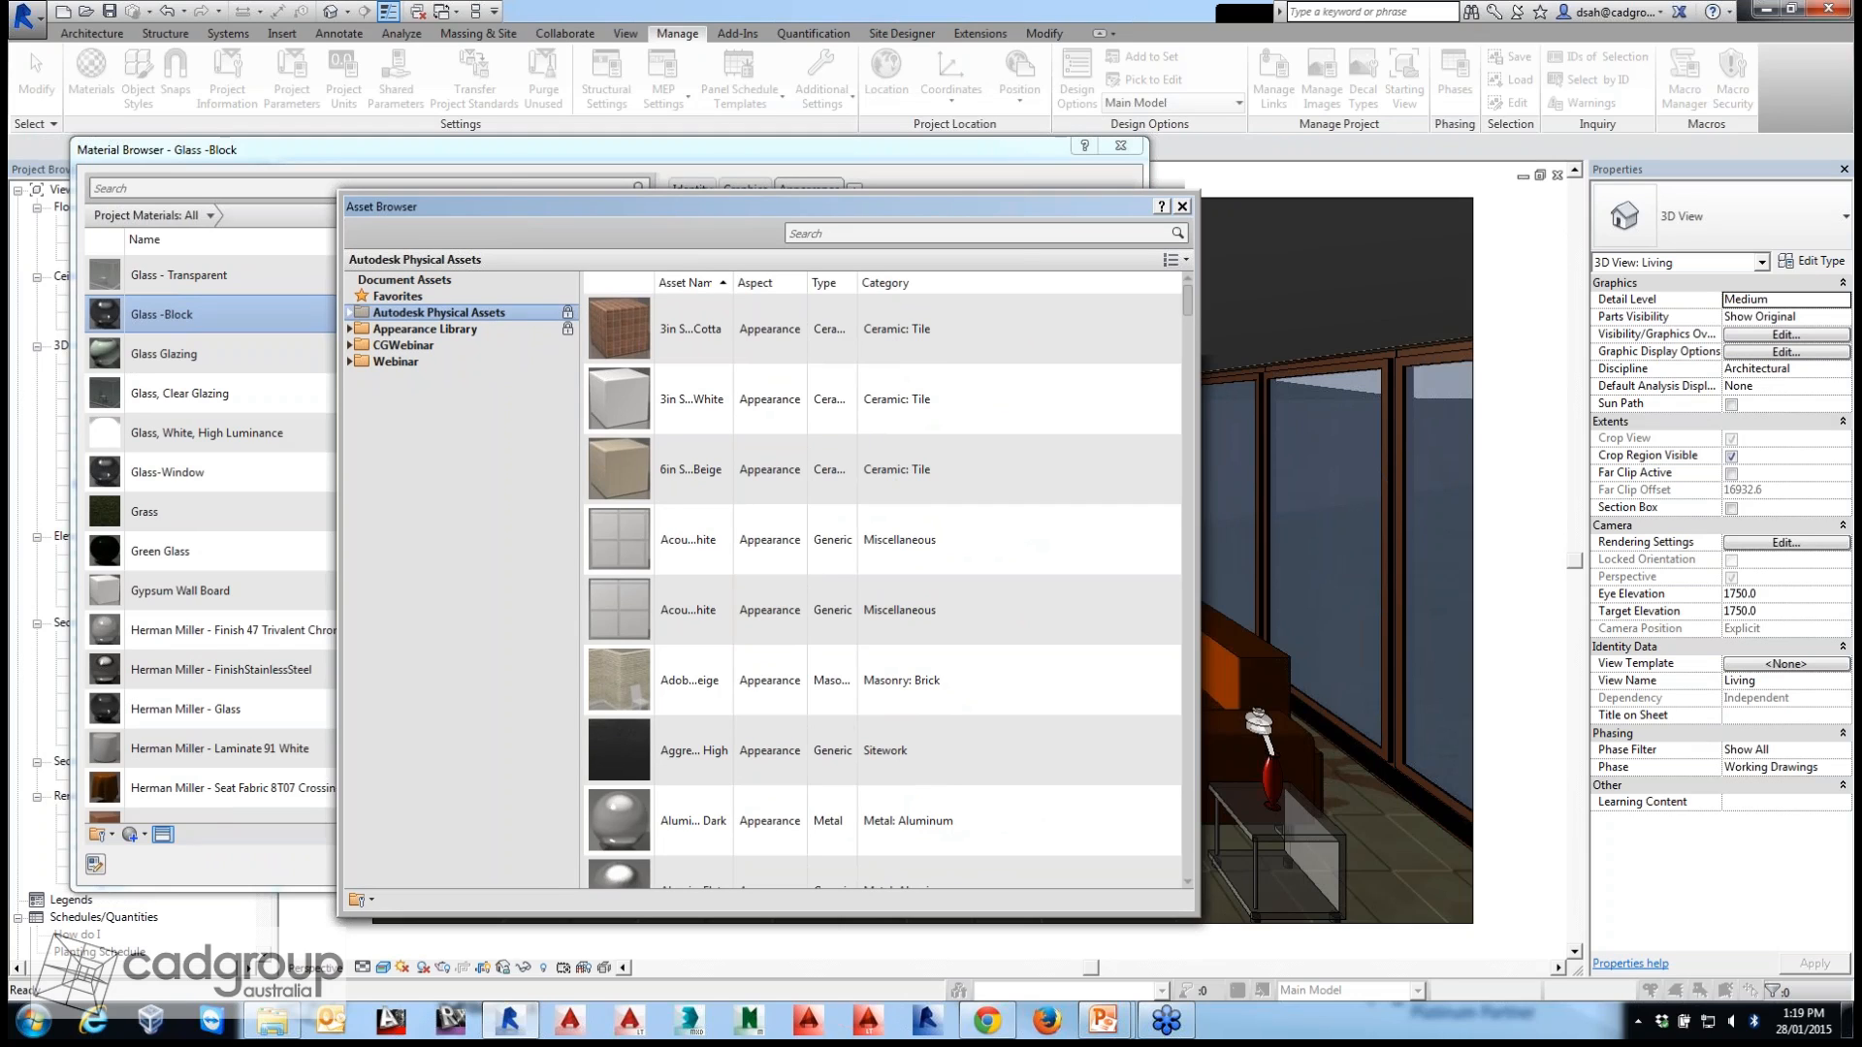
pyautogui.moveTo(620, 206); pyautogui.dragTo(627, 177)
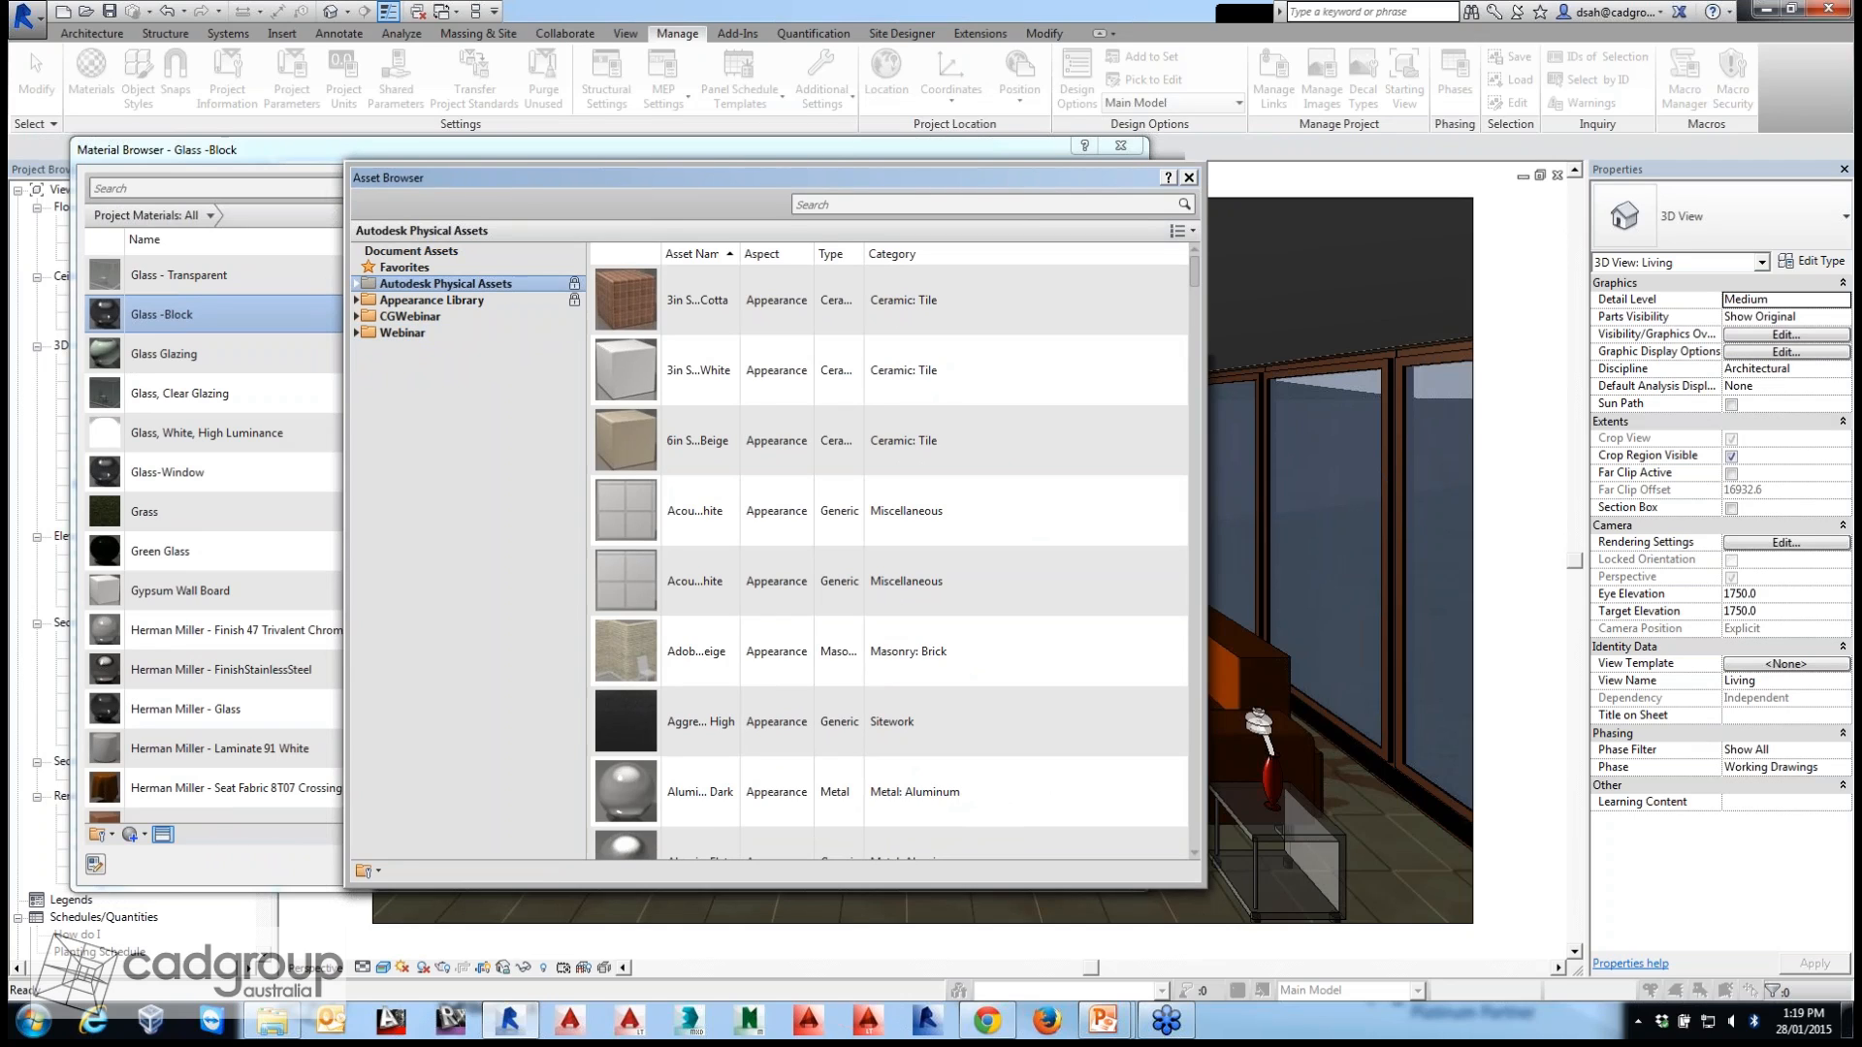
pyautogui.click(356, 300)
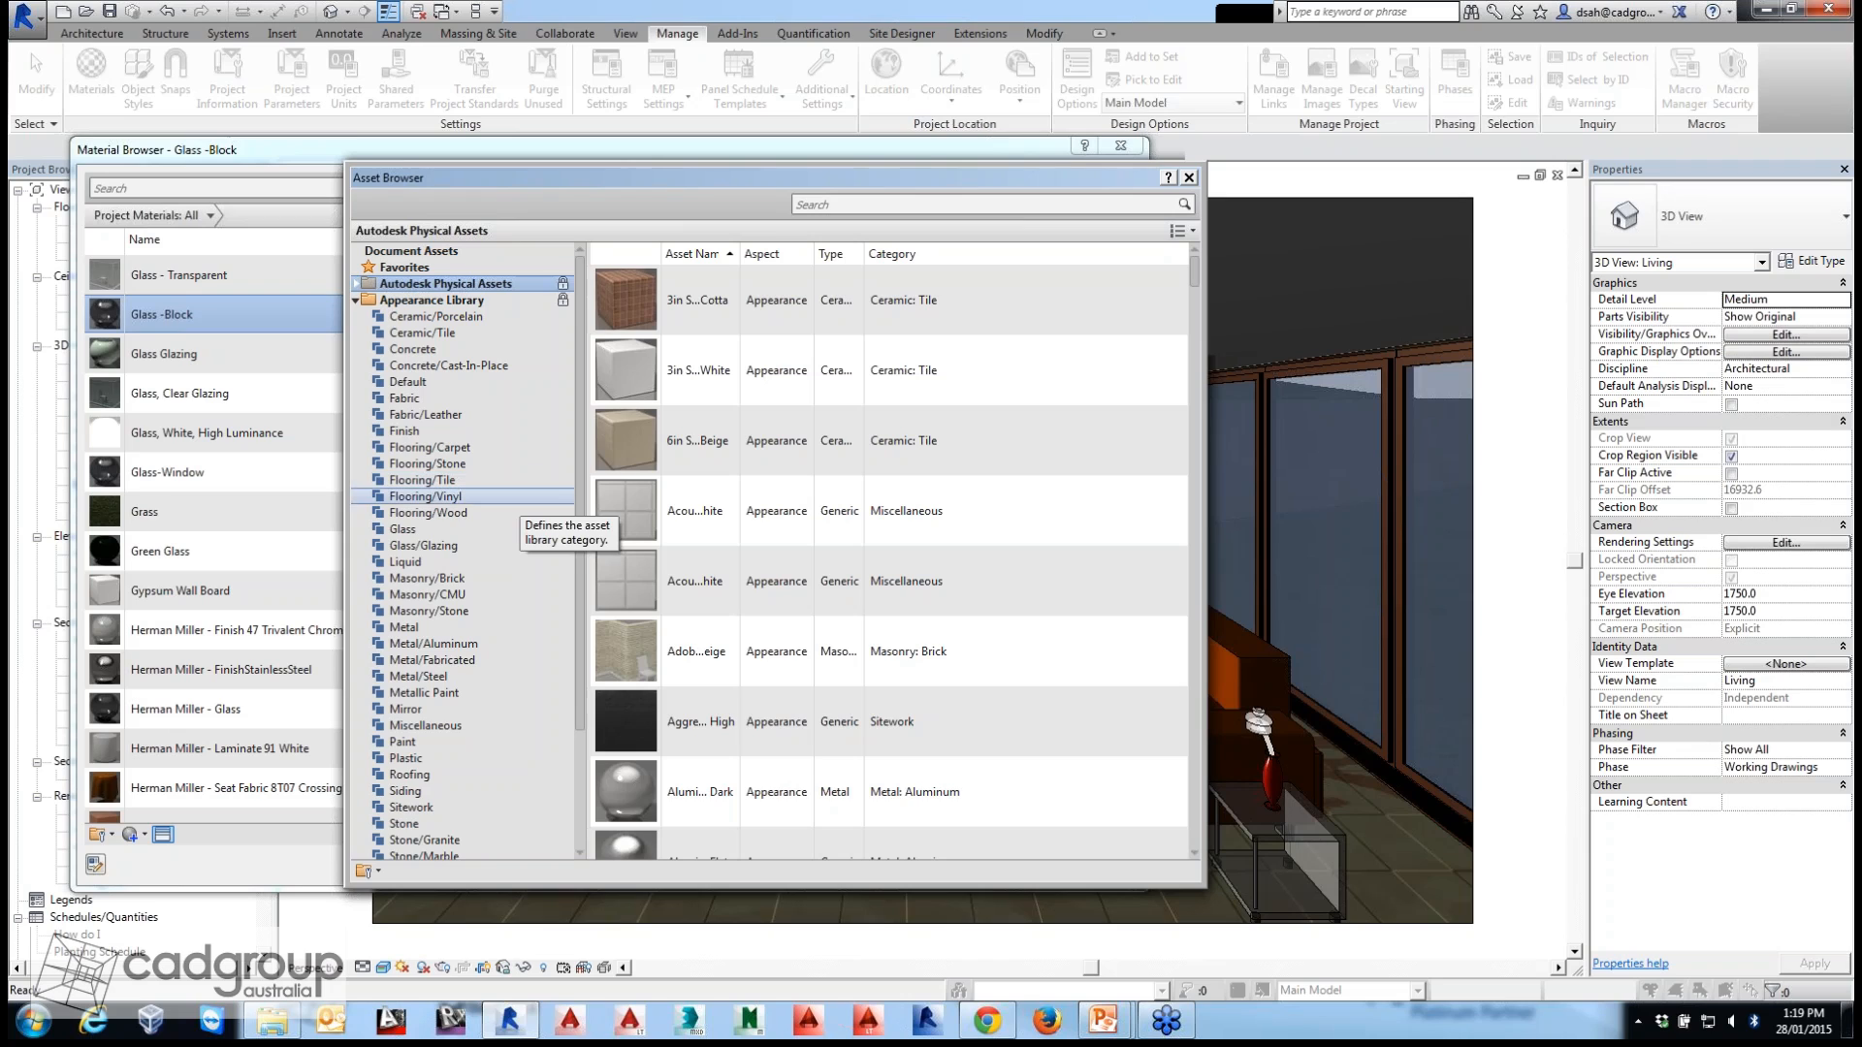
pyautogui.click(403, 529)
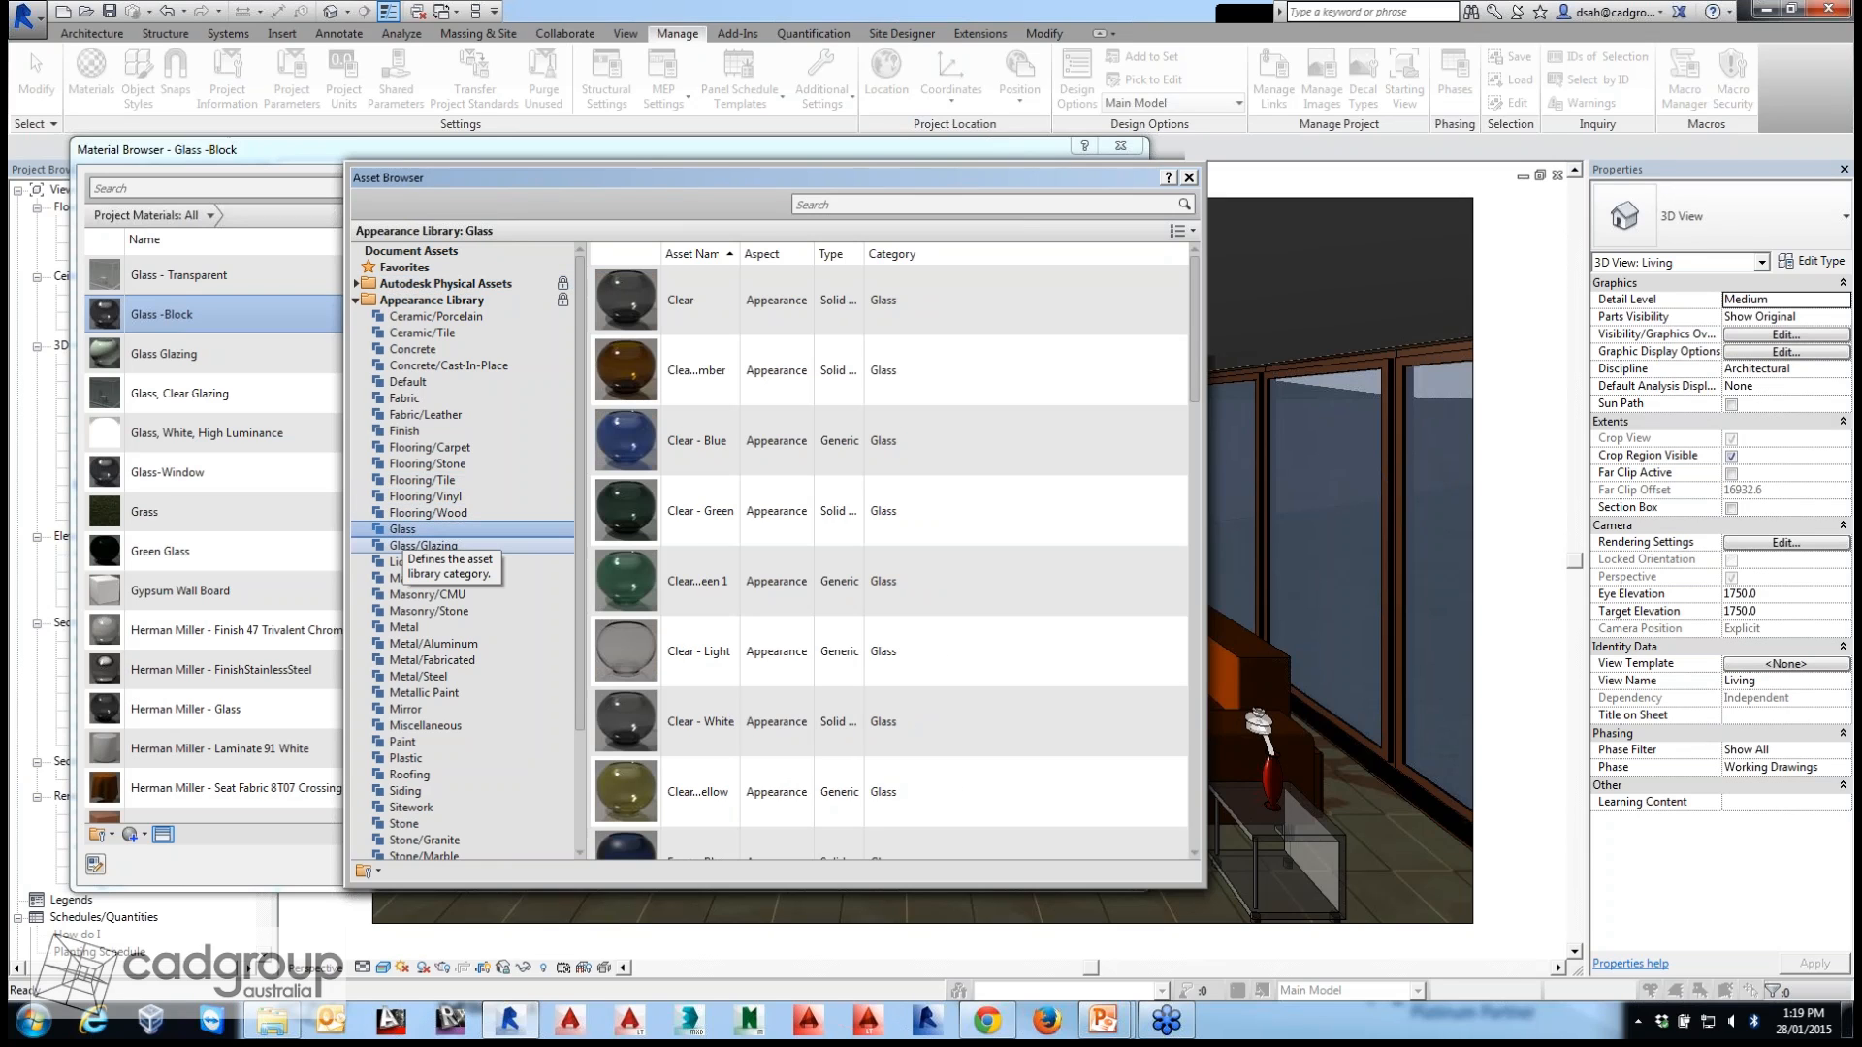
pyautogui.click(423, 546)
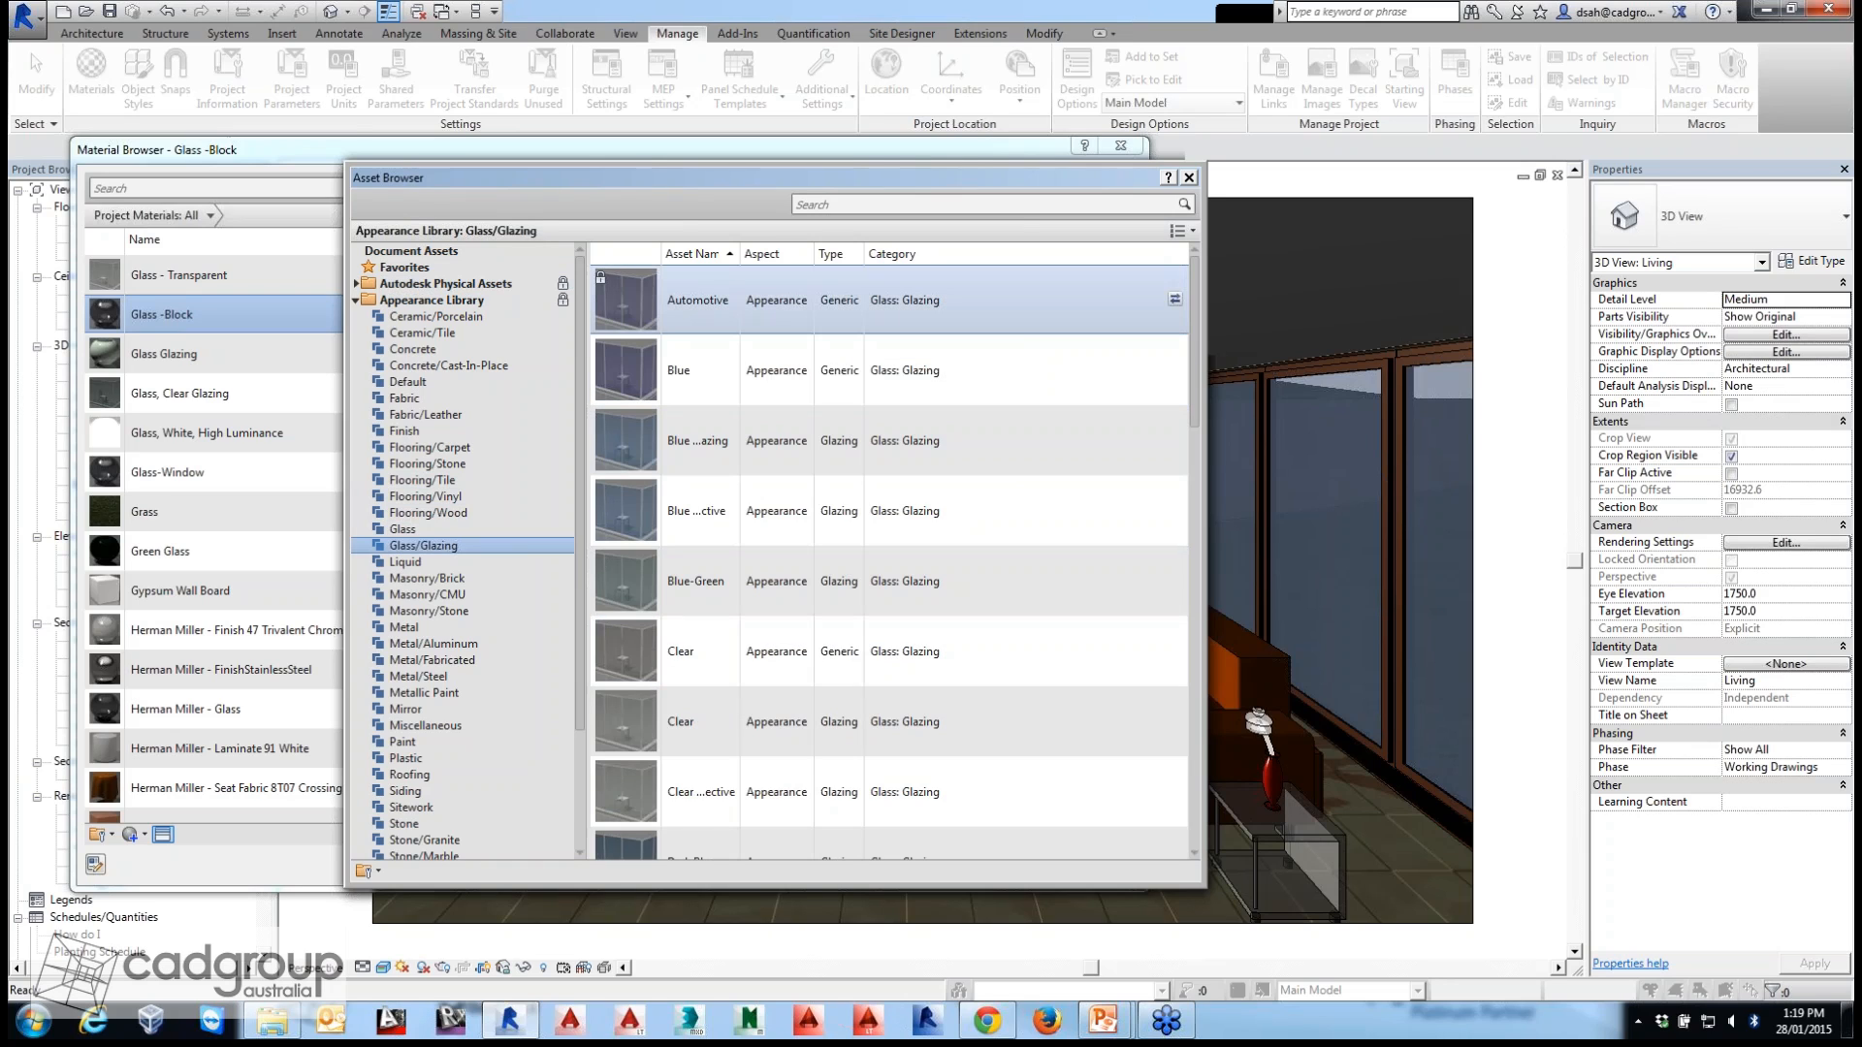
pyautogui.moveTo(739, 253); pyautogui.dragTo(858, 253)
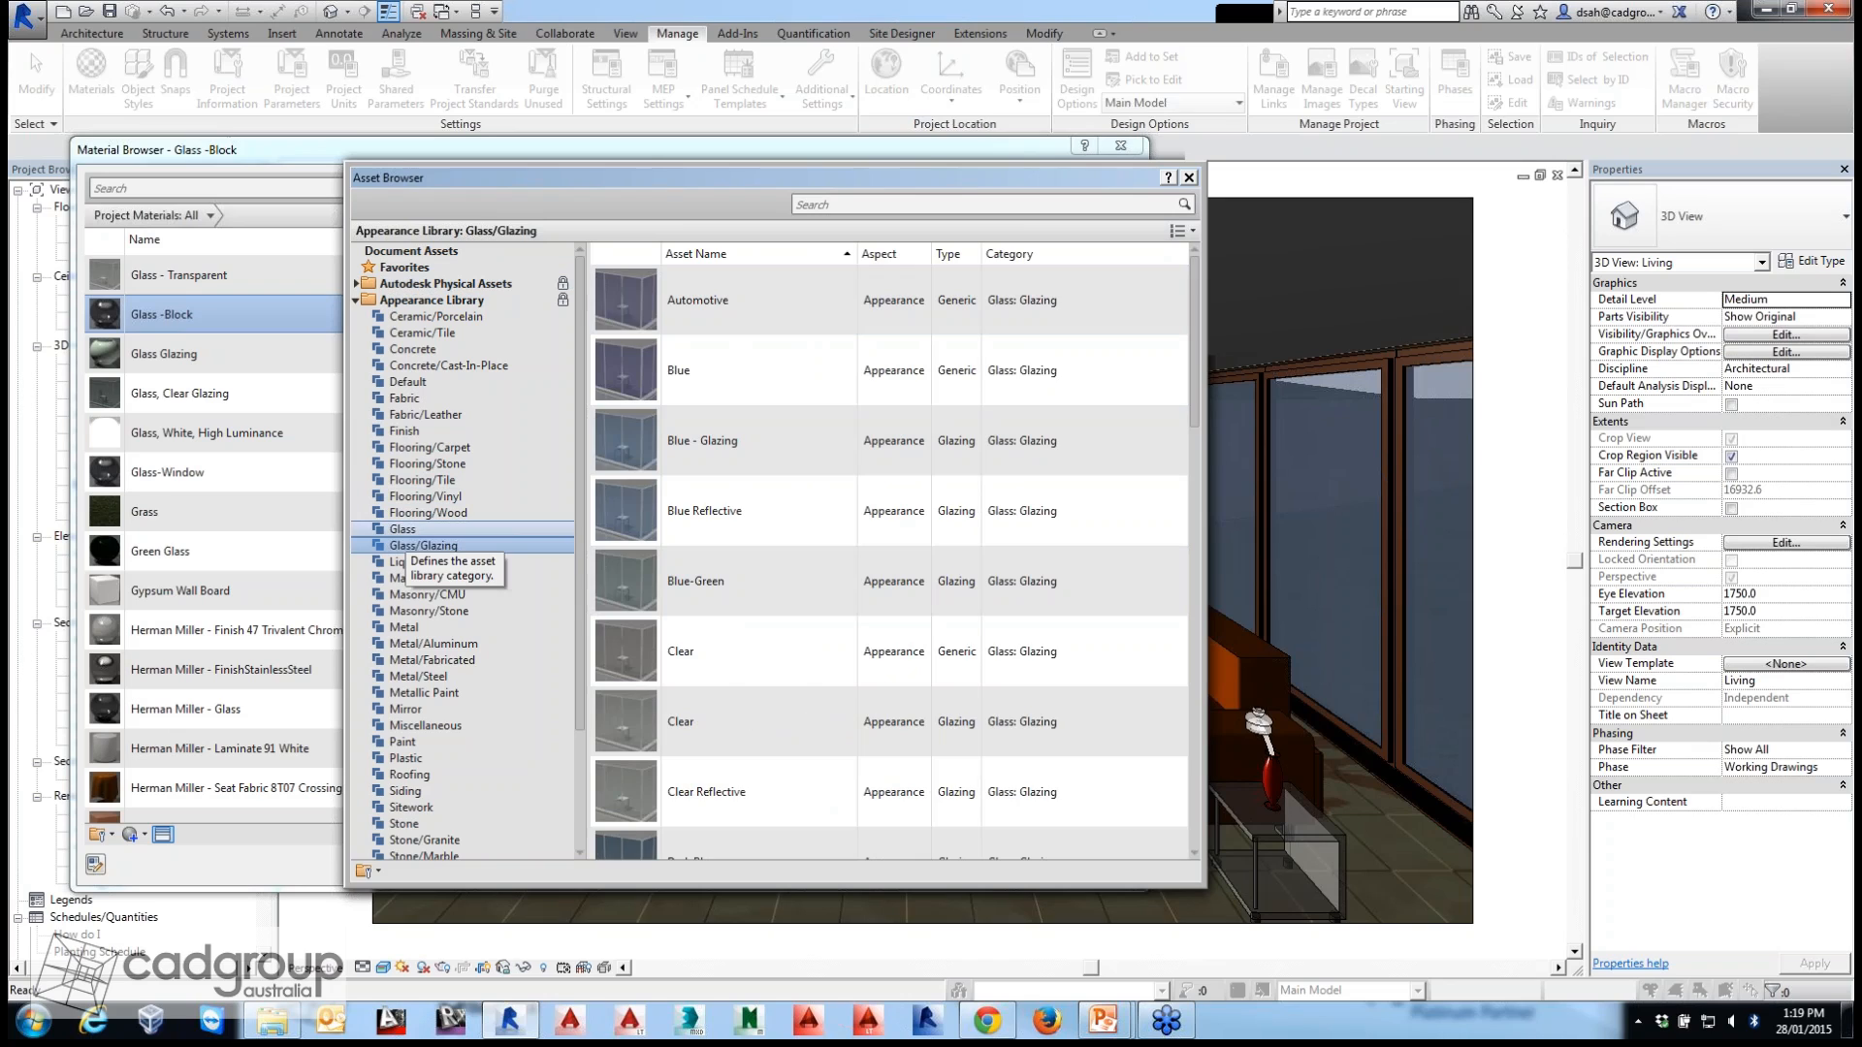
# Replace the Glass -Block material's appearance with the Glass Block asset from the Appearance Library's Glass category.
pyautogui.click(405, 531)
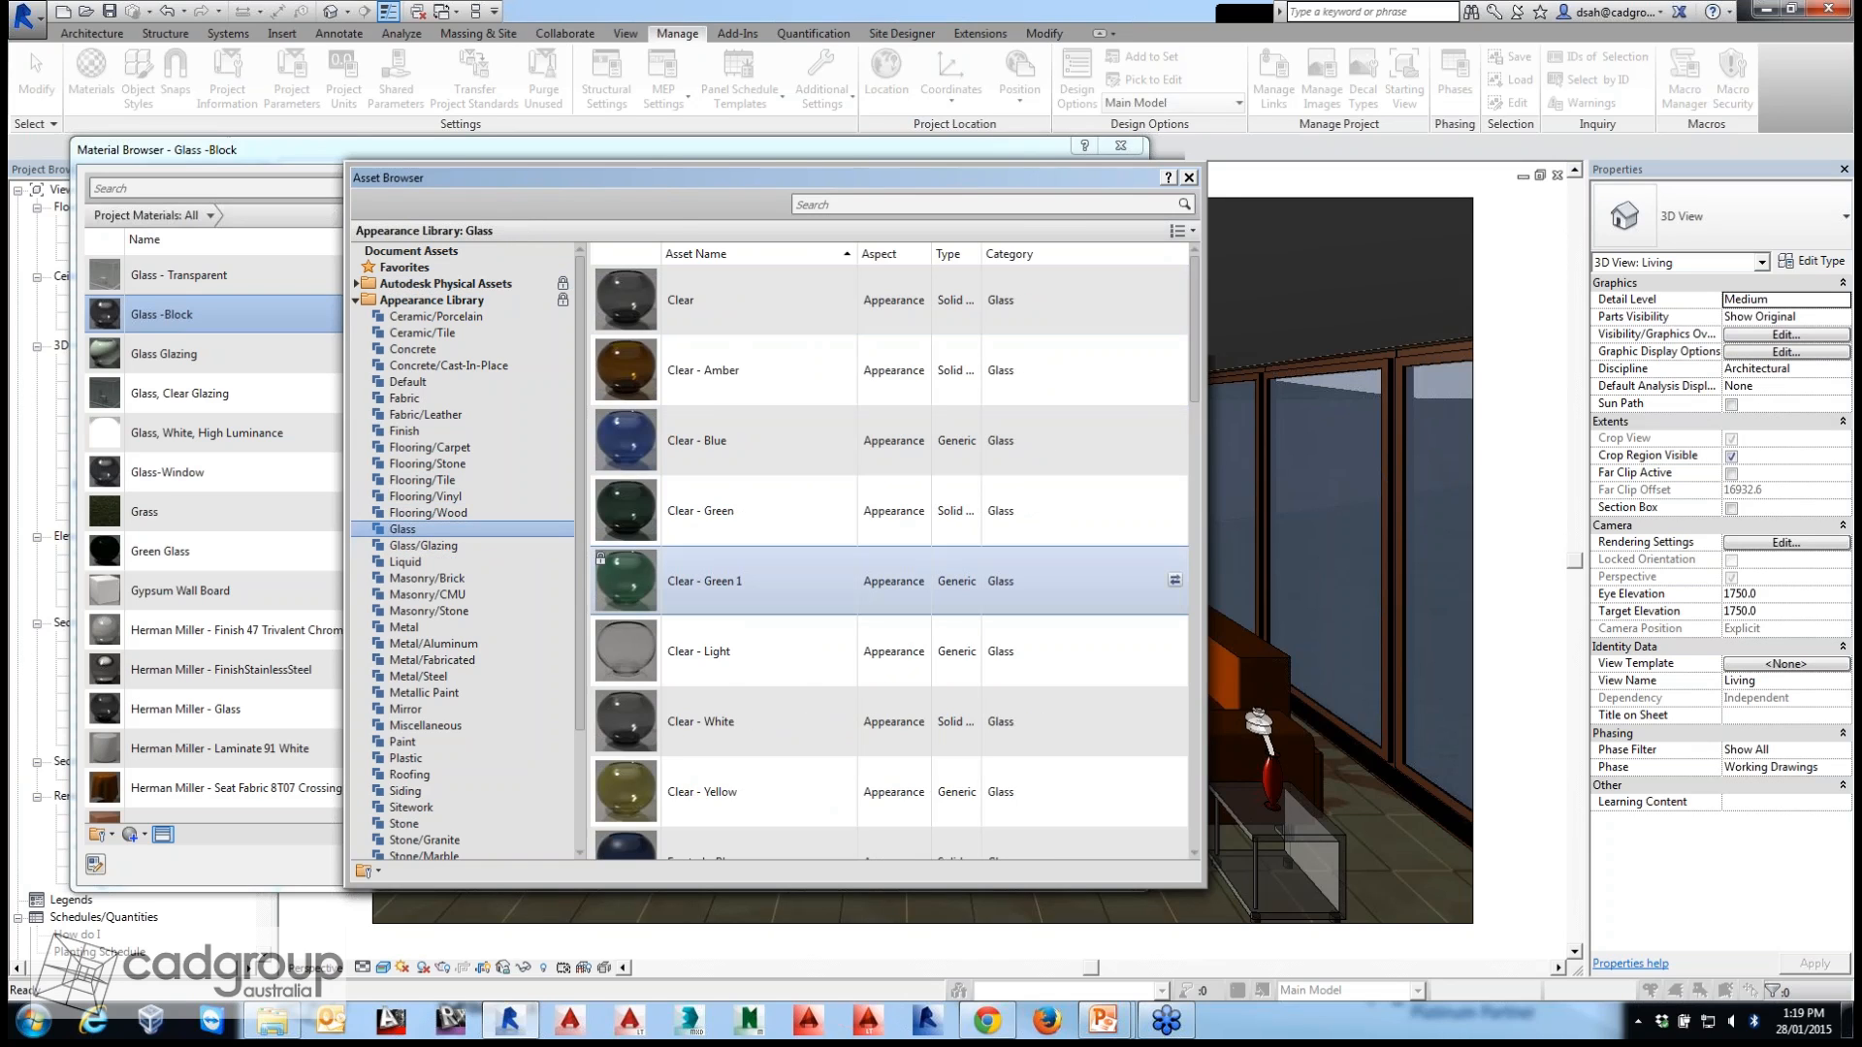
pyautogui.scroll(-5, 890, 562)
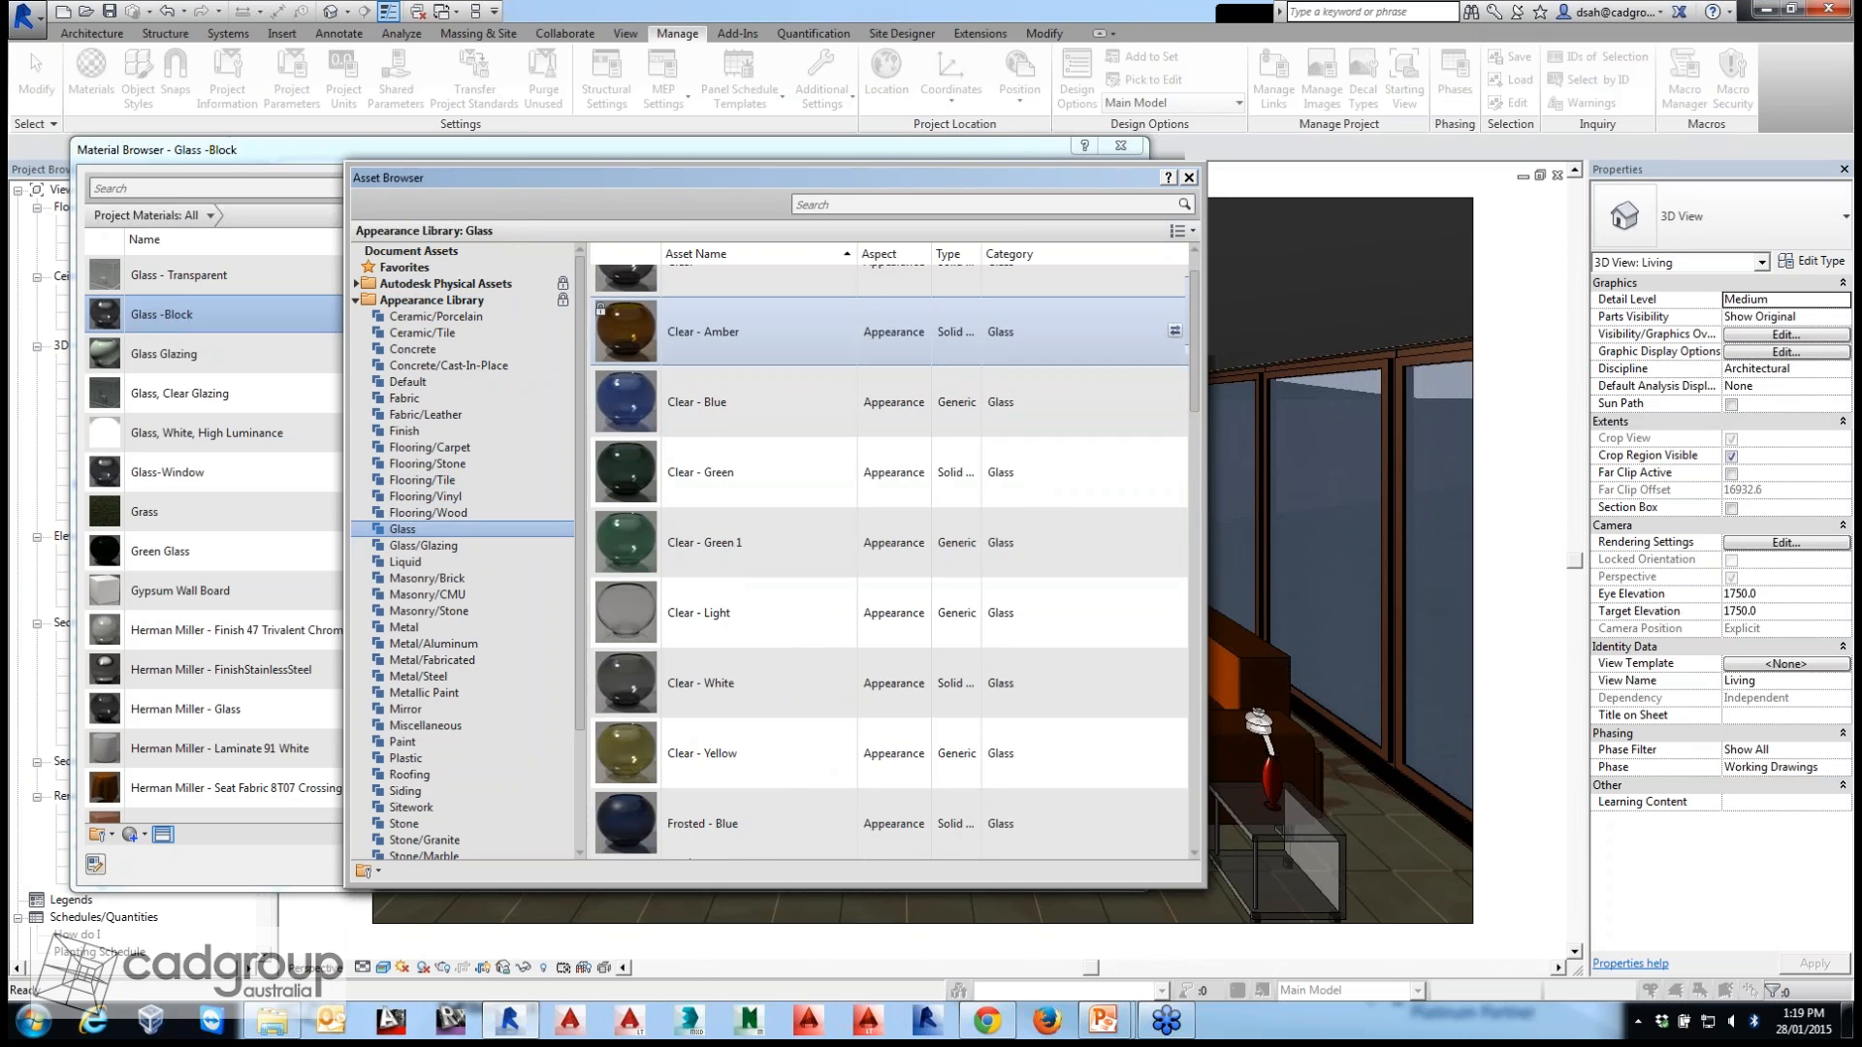
pyautogui.scroll(-3, 889, 562)
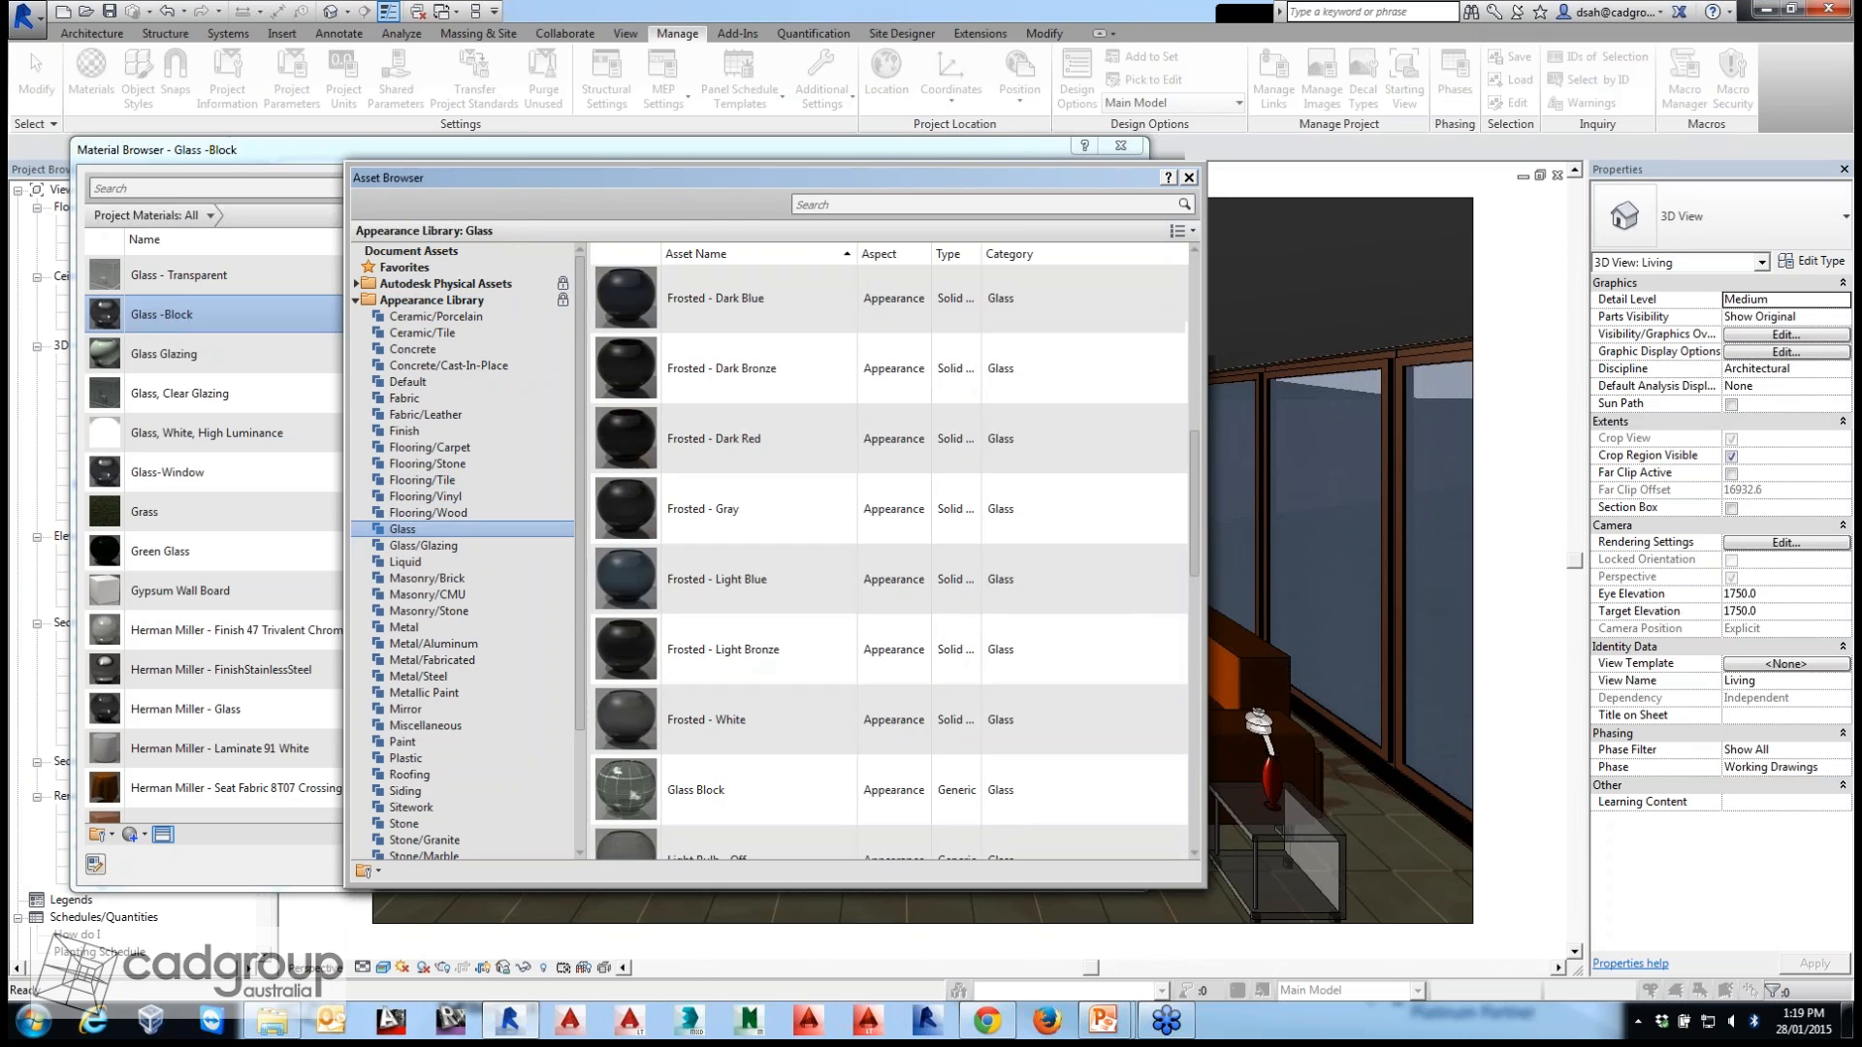
pyautogui.scroll(-2, 889, 563)
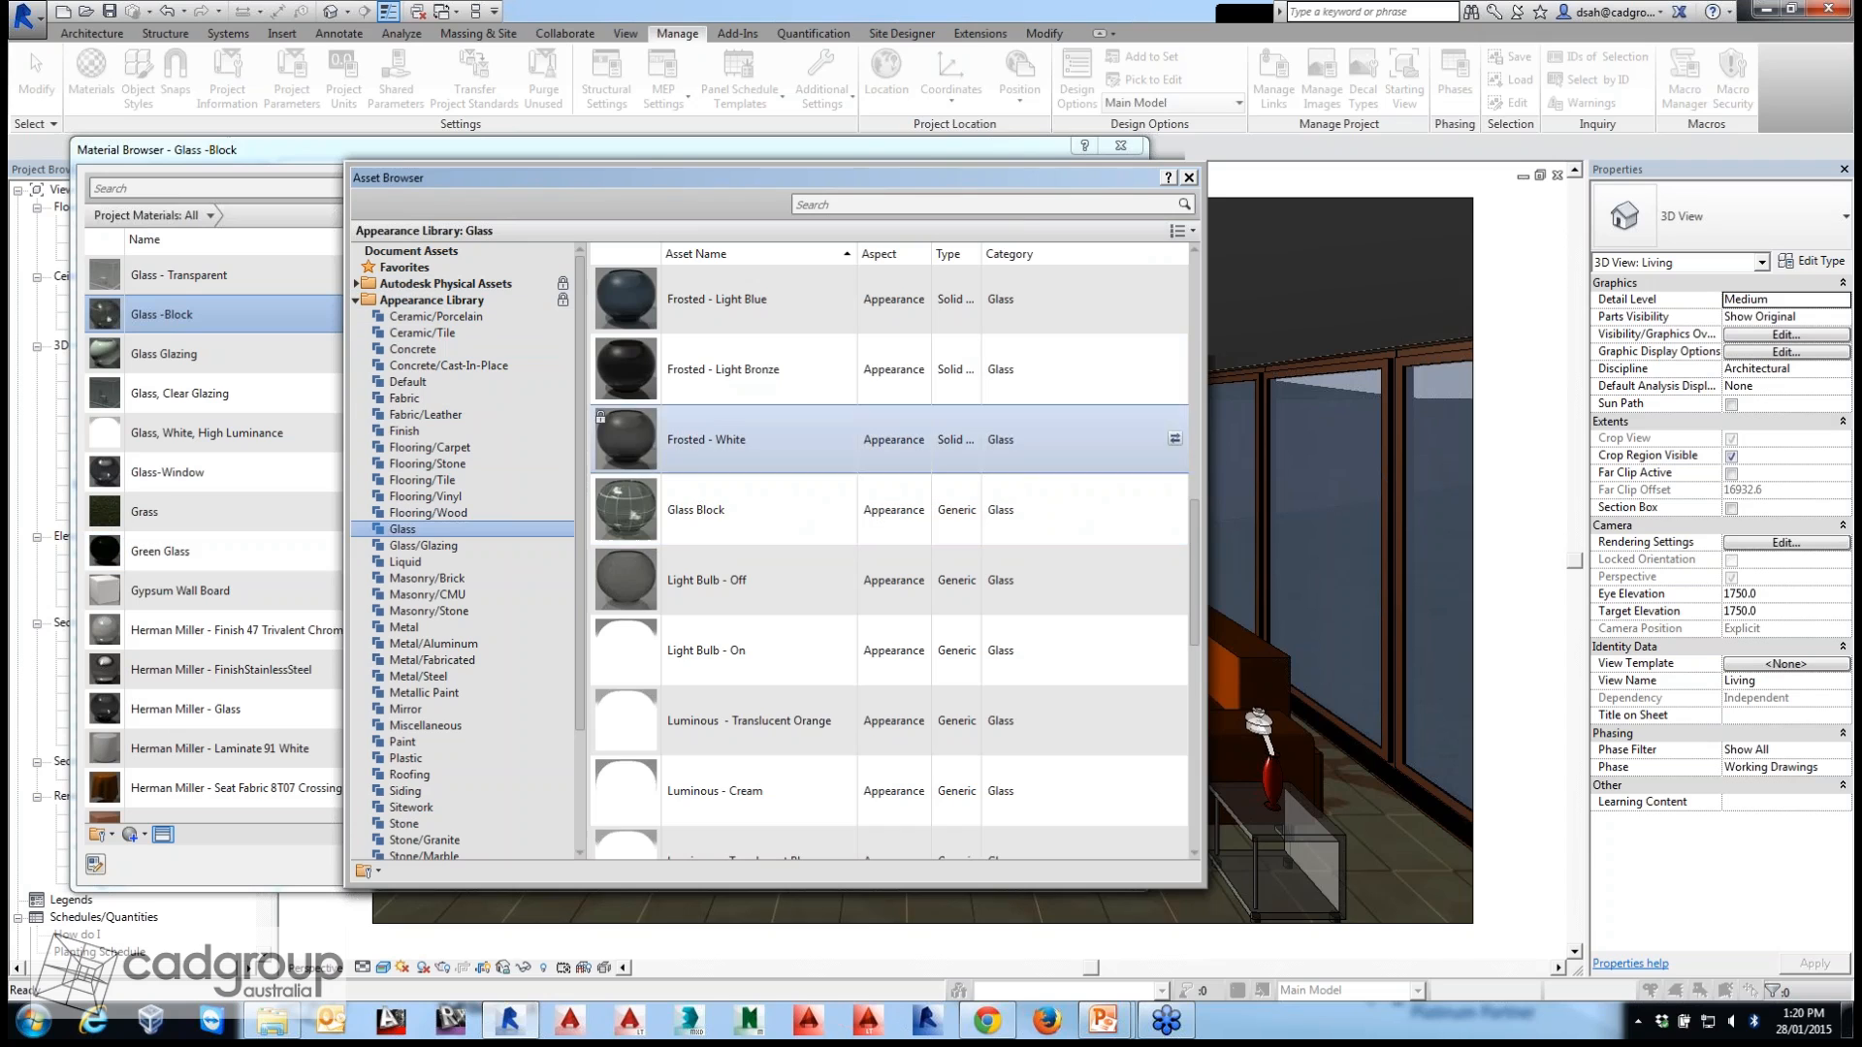
pyautogui.click(1189, 177)
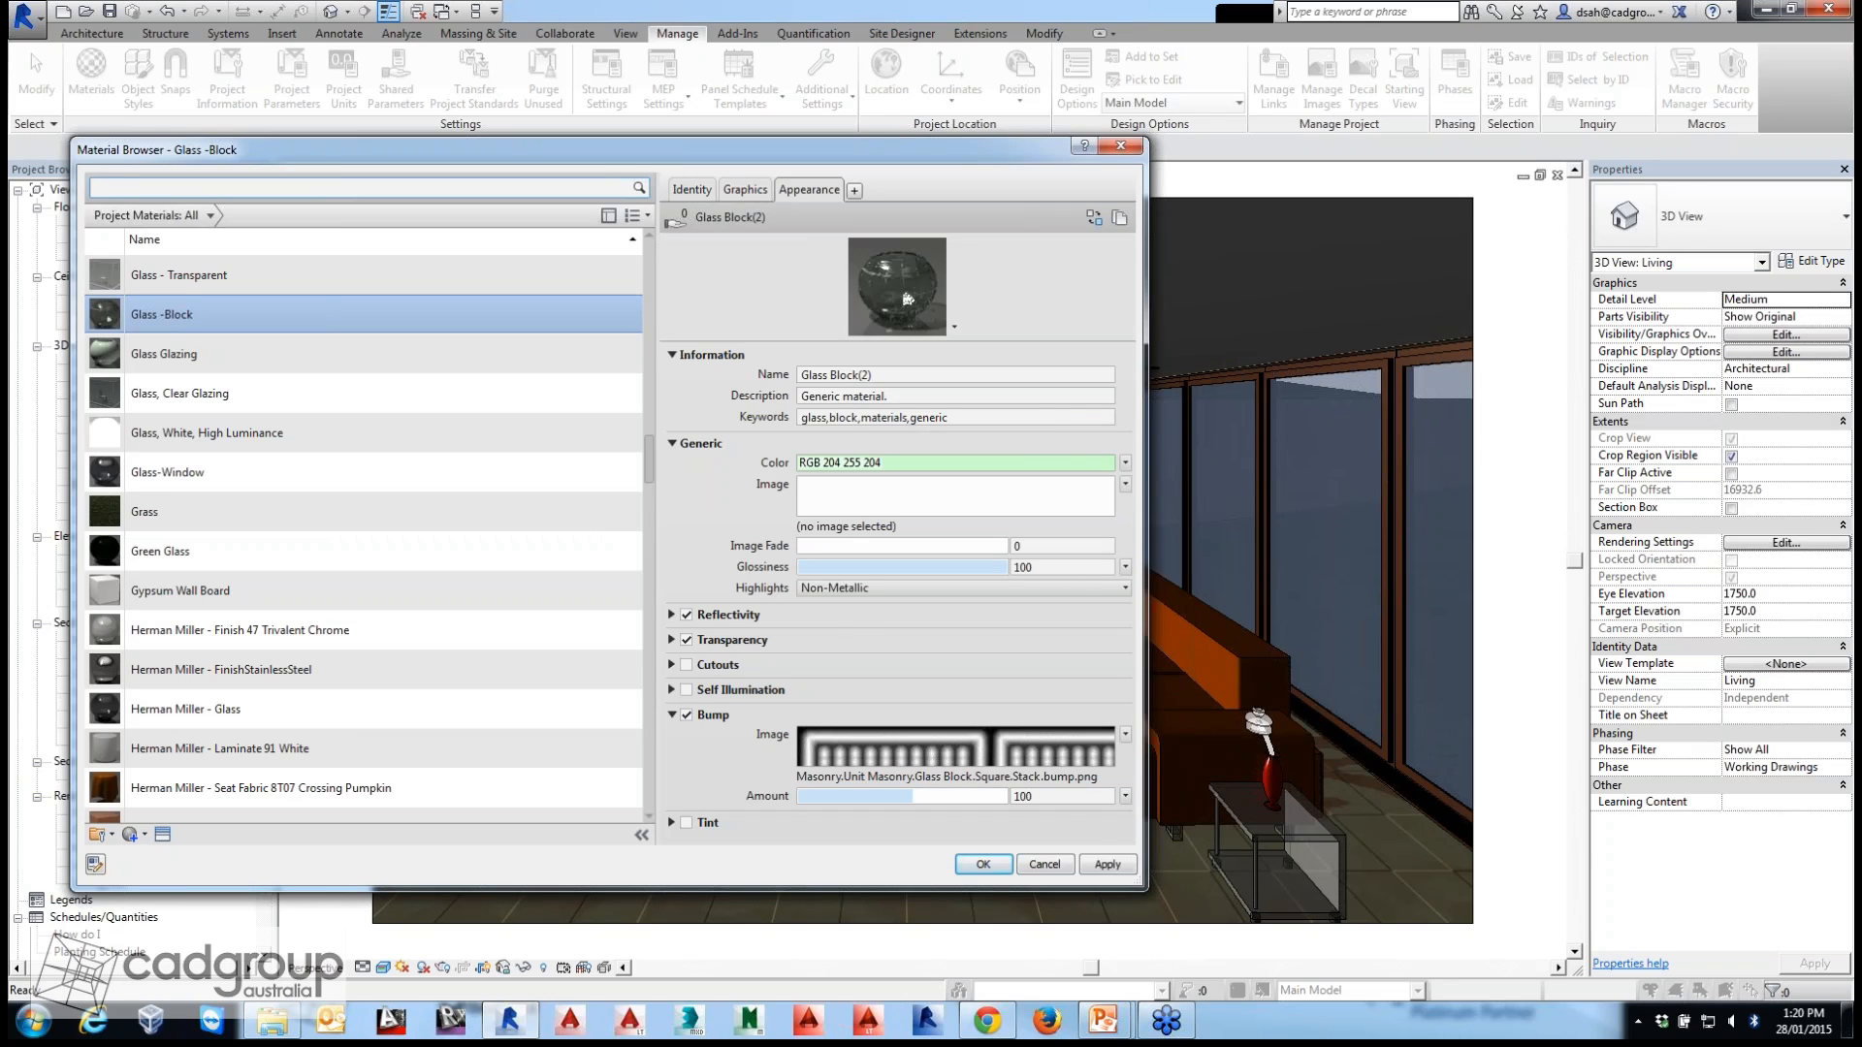
# Rename the replaced appearance asset to Glass Block New.
pyautogui.click(805, 376)
pyautogui.moveTo(871, 378); pyautogui.dragTo(857, 377)
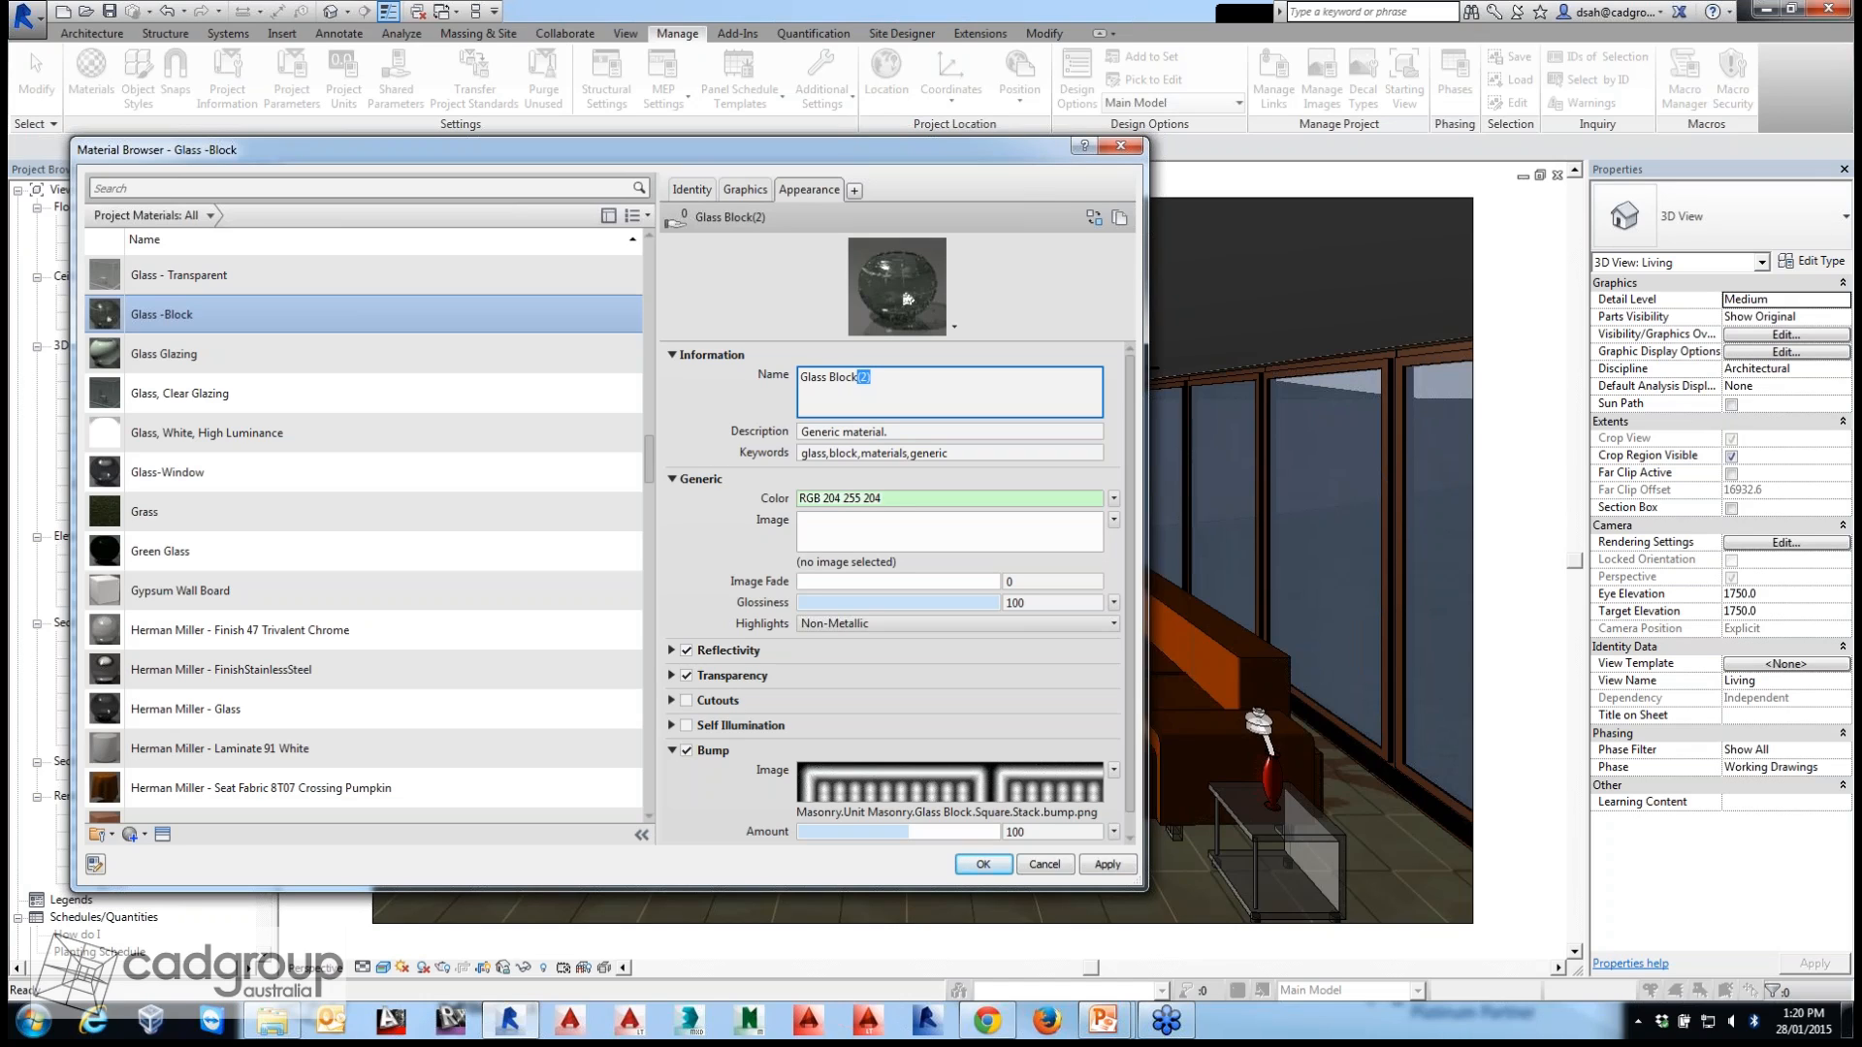
pyautogui.write('New')
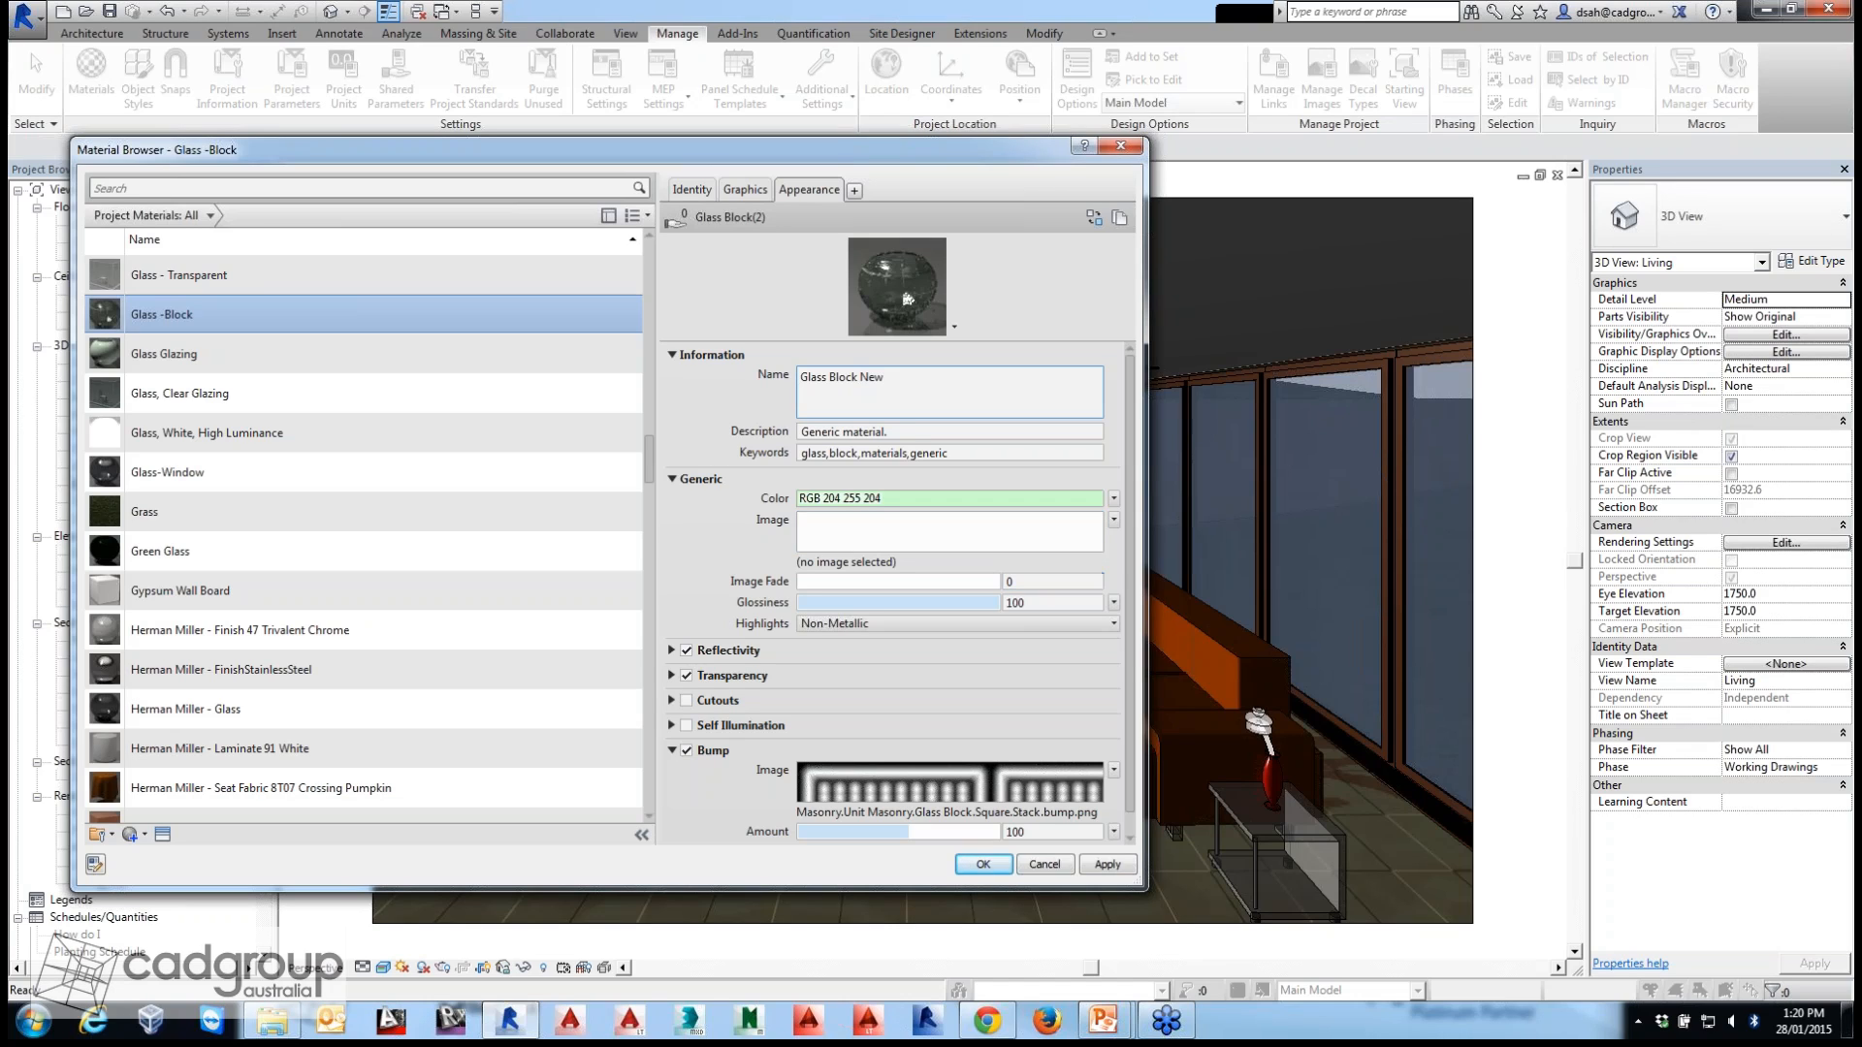
pyautogui.scroll(-1, 908, 298)
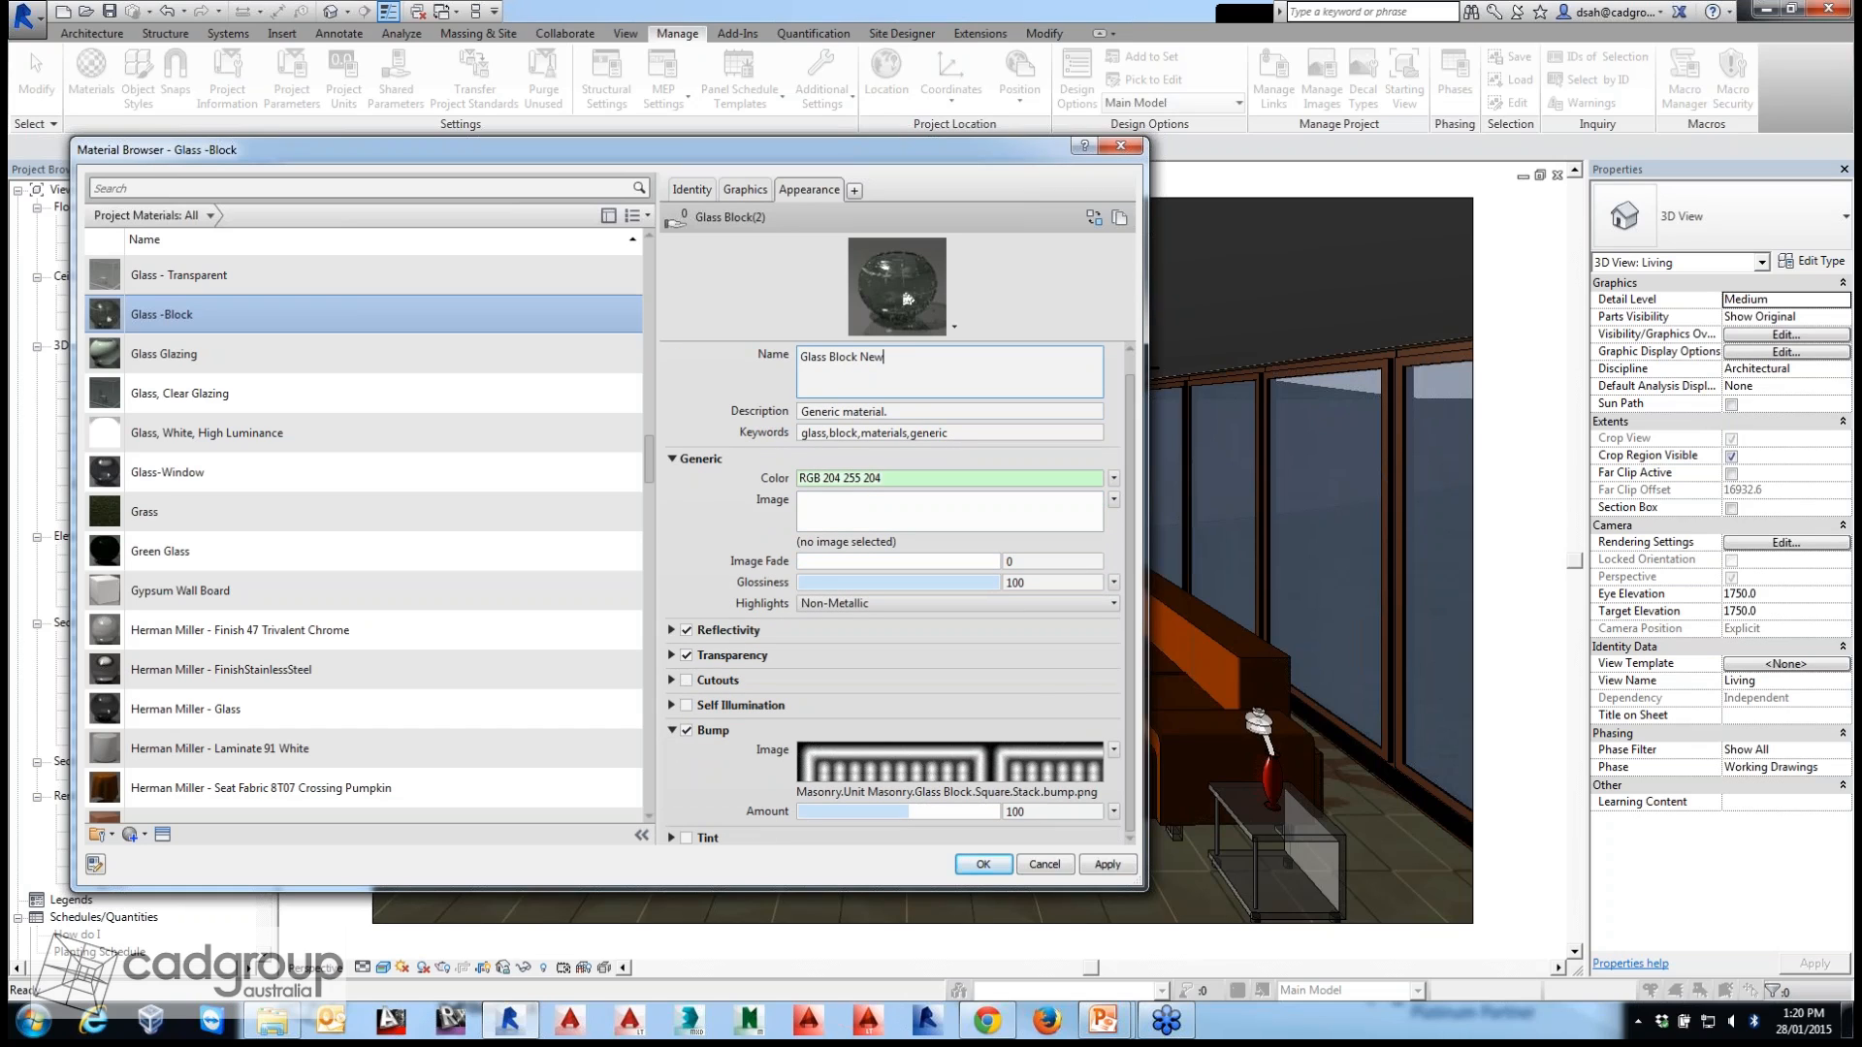
pyautogui.press('Return')
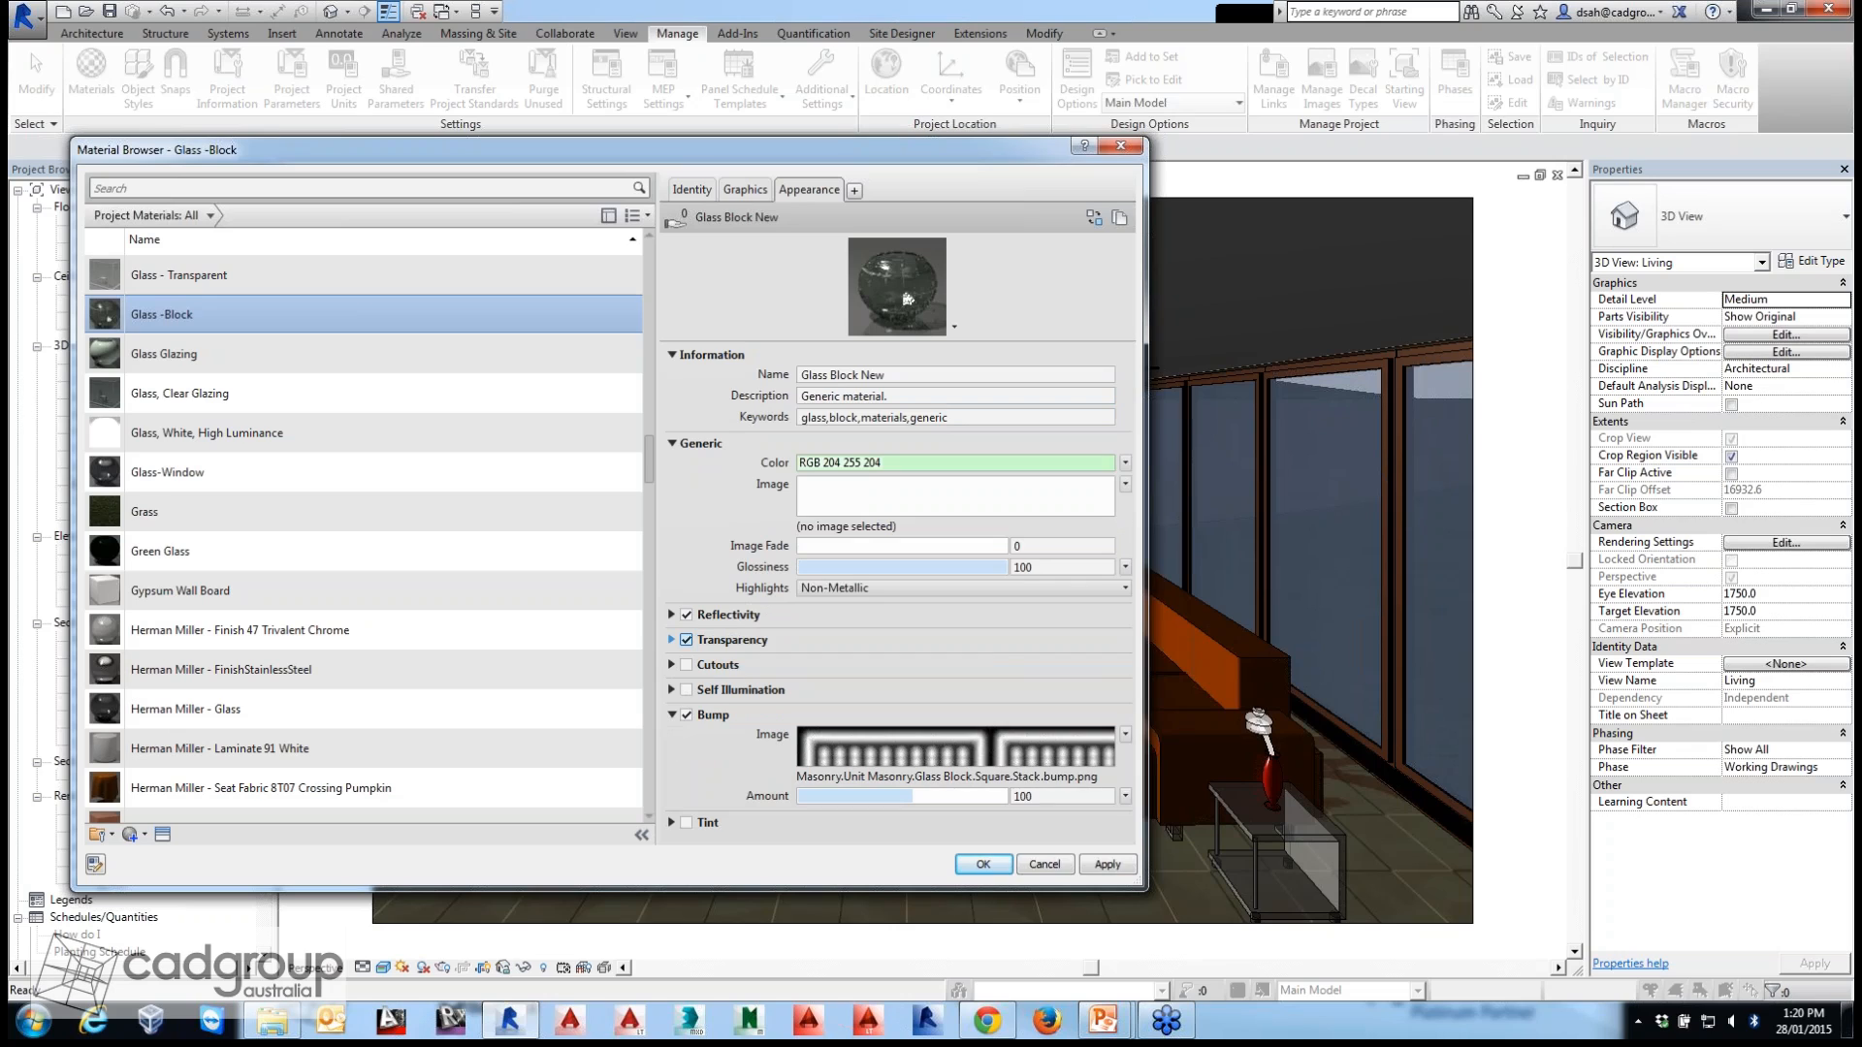
# Remove the image from the Transparency settings of the Glass Block New appearance.
pyautogui.click(672, 640)
pyautogui.scroll(-1, 672, 640)
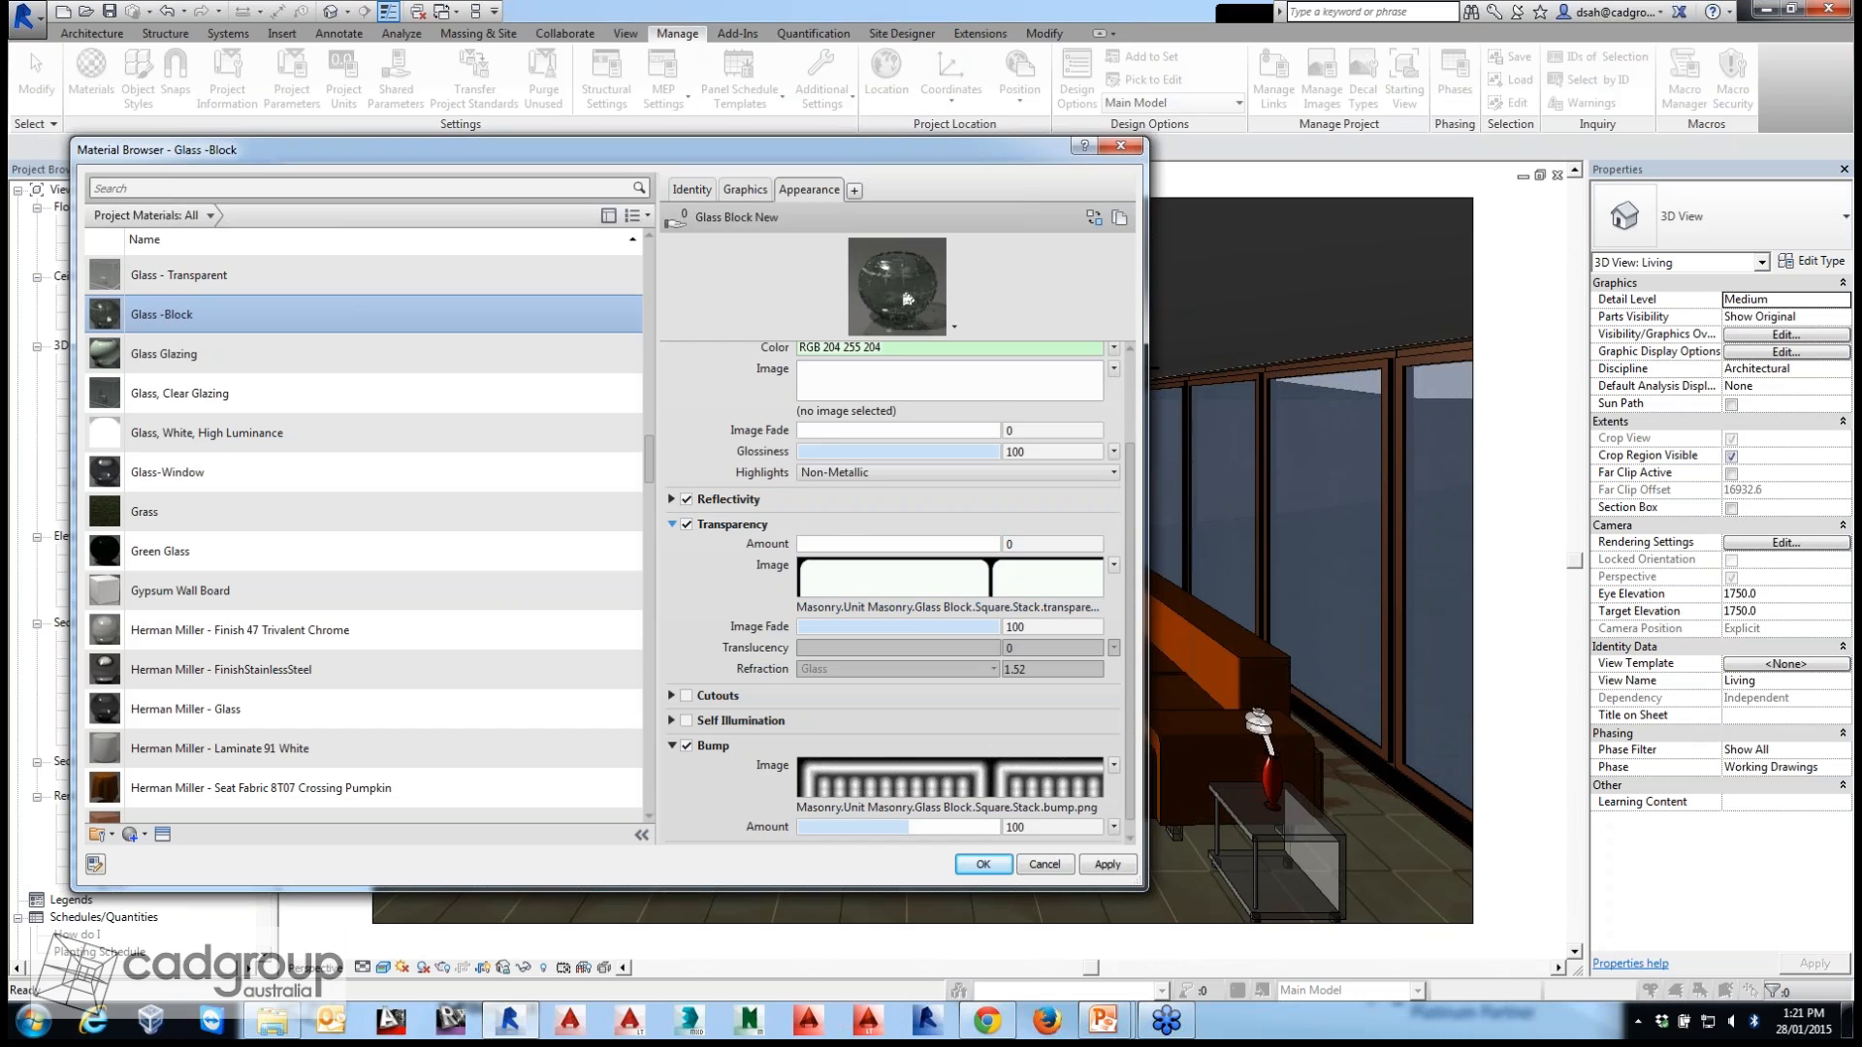
pyautogui.click(1114, 564)
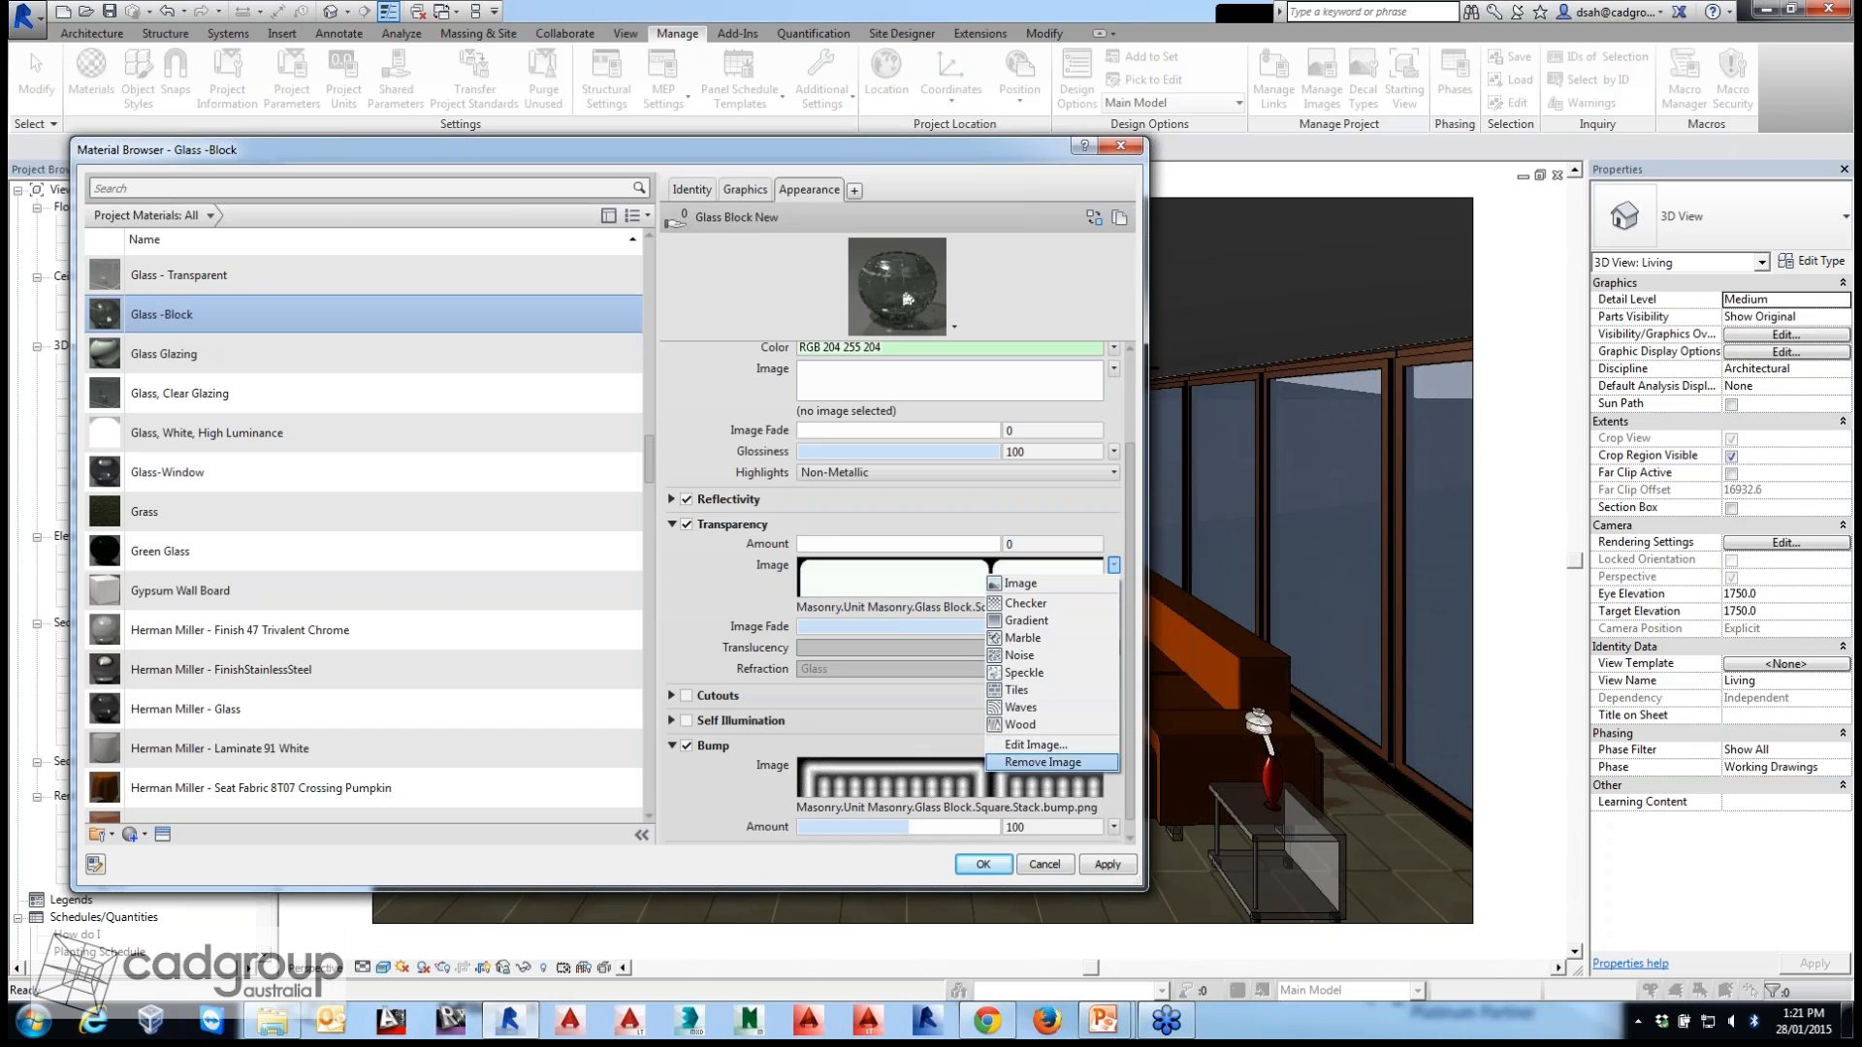
pyautogui.click(1042, 762)
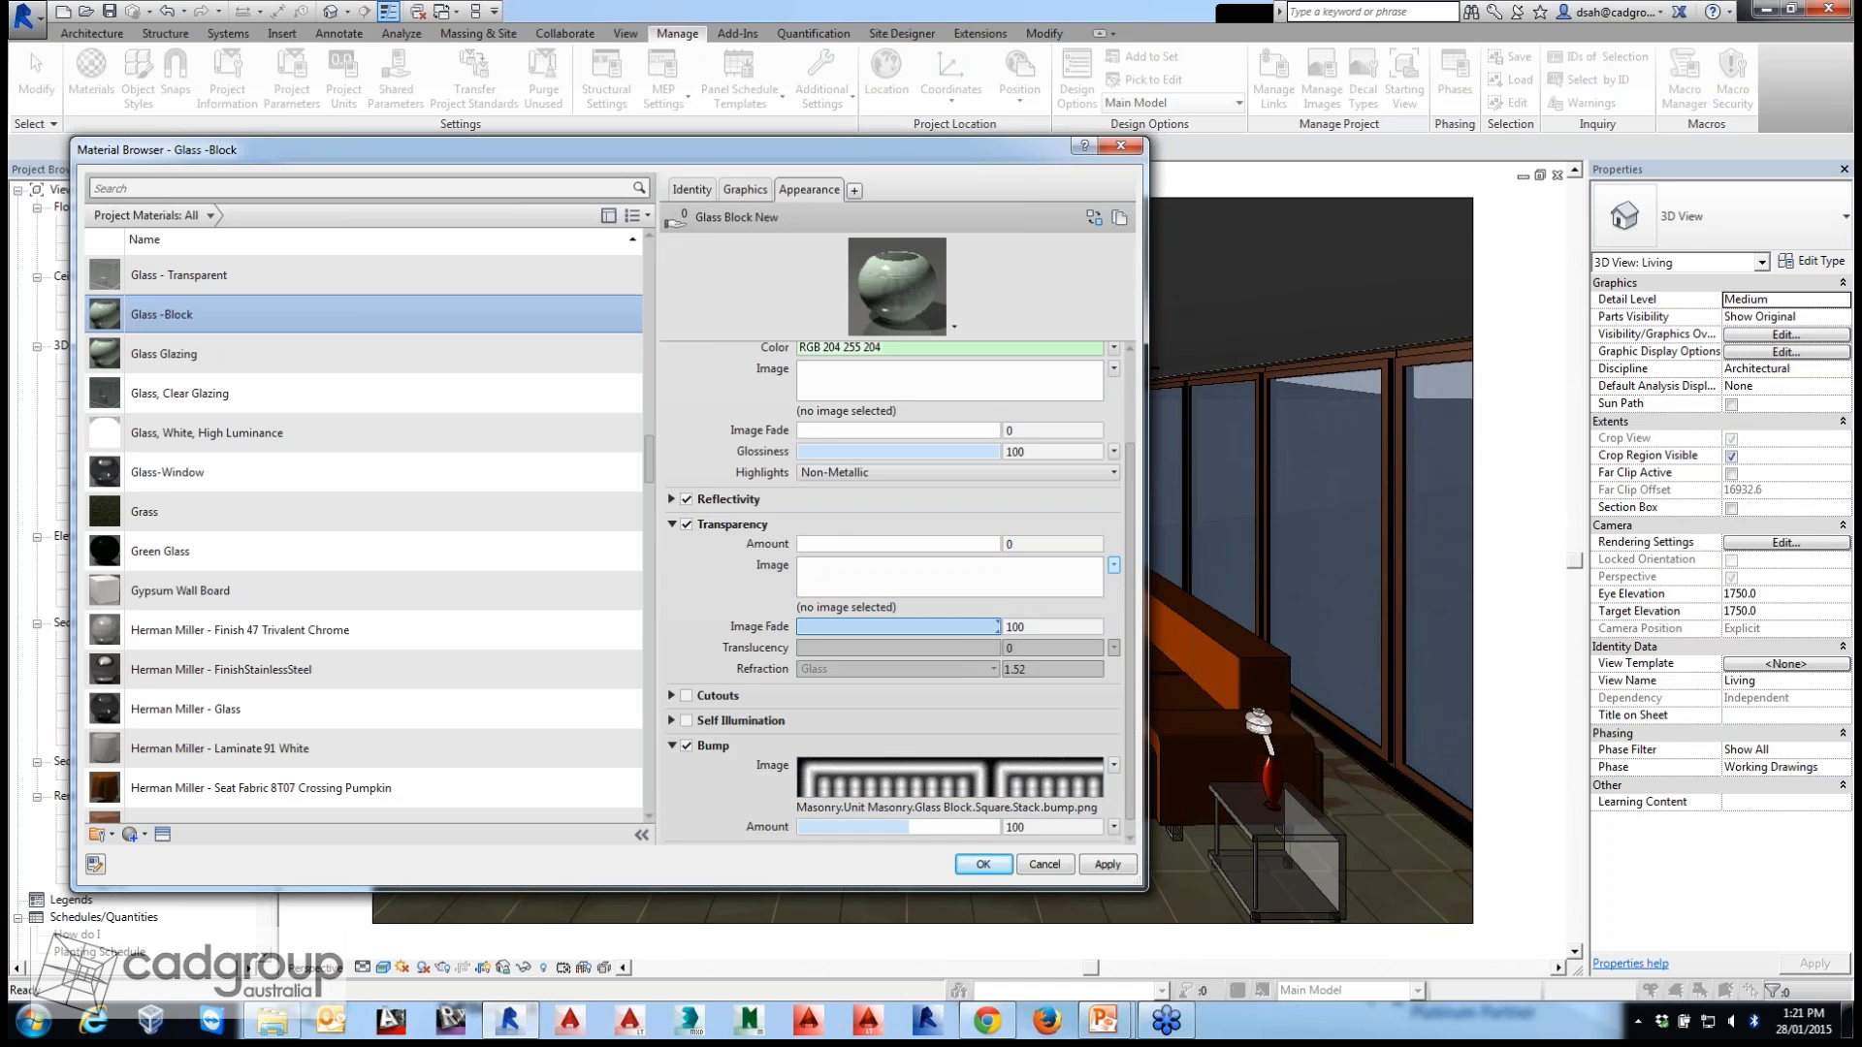
# Turn transparency off and on again for Glass Block New, then set its translucency to 55 and transparency amount to 75.
pyautogui.click(687, 525)
pyautogui.click(687, 525)
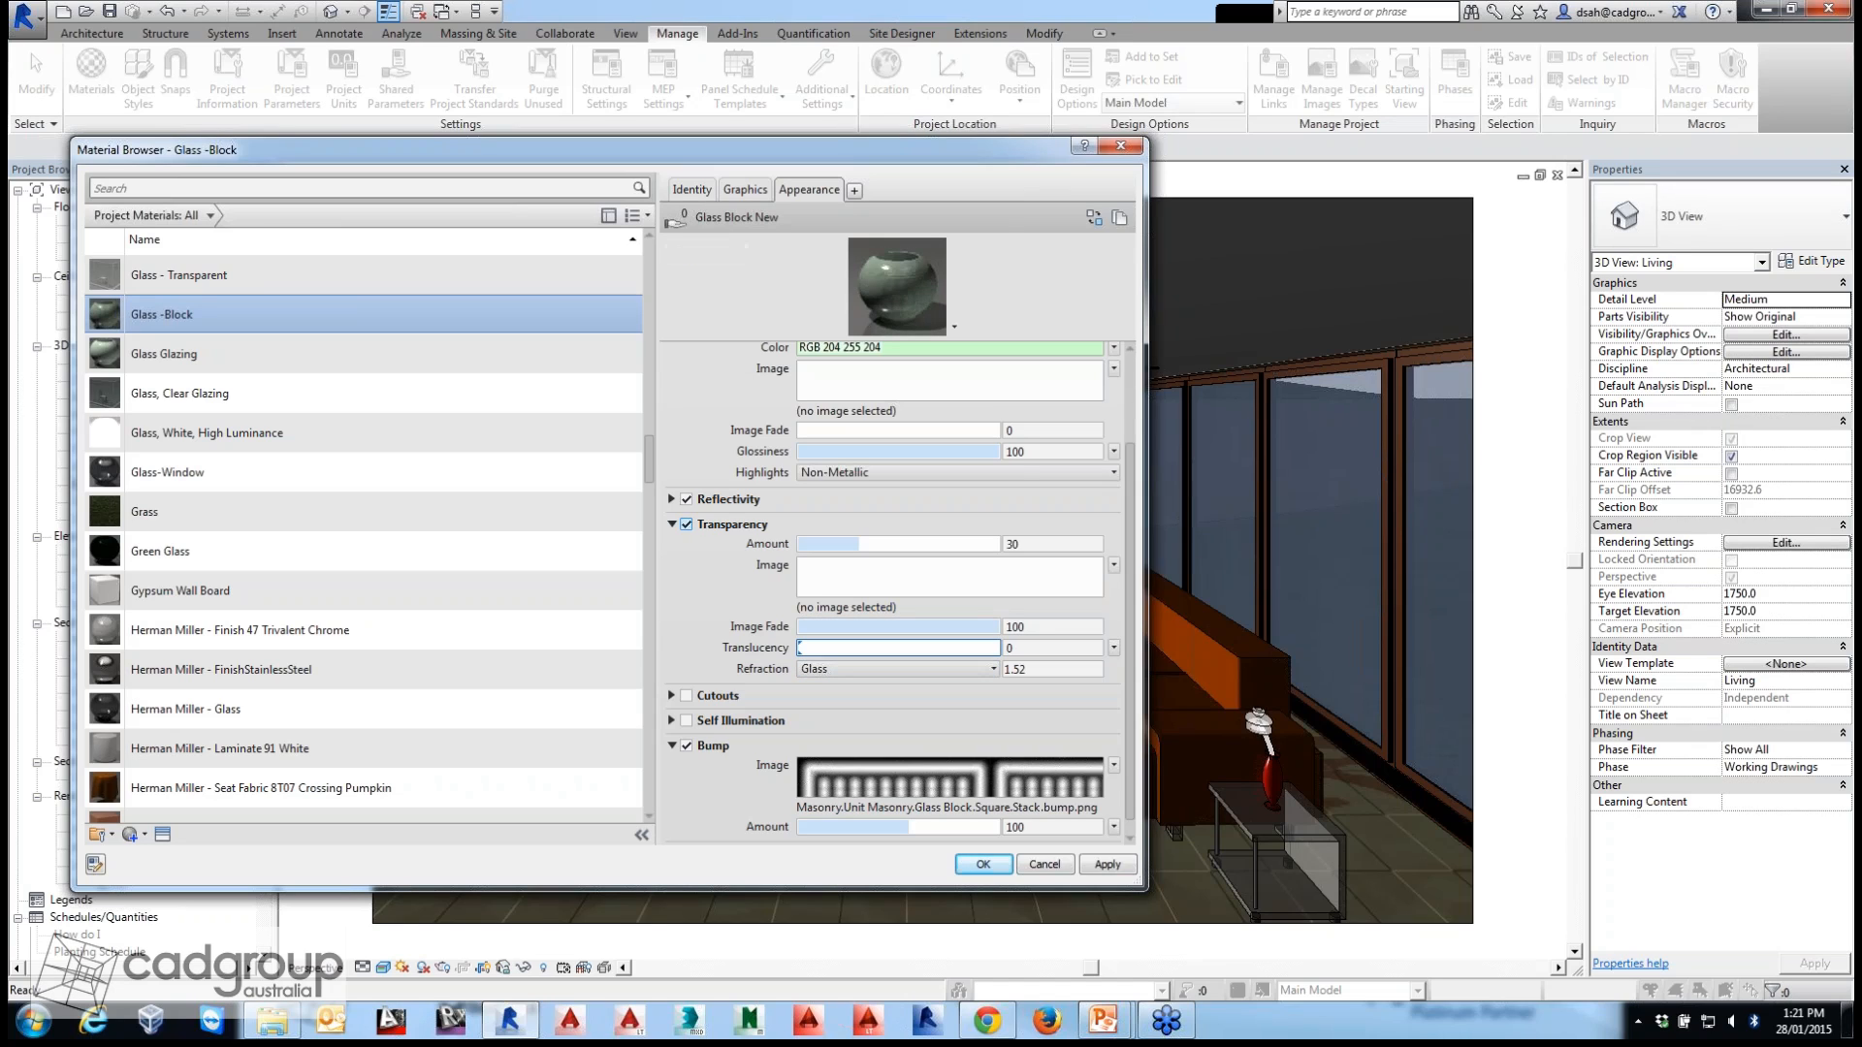
pyautogui.moveTo(799, 648); pyautogui.dragTo(908, 648)
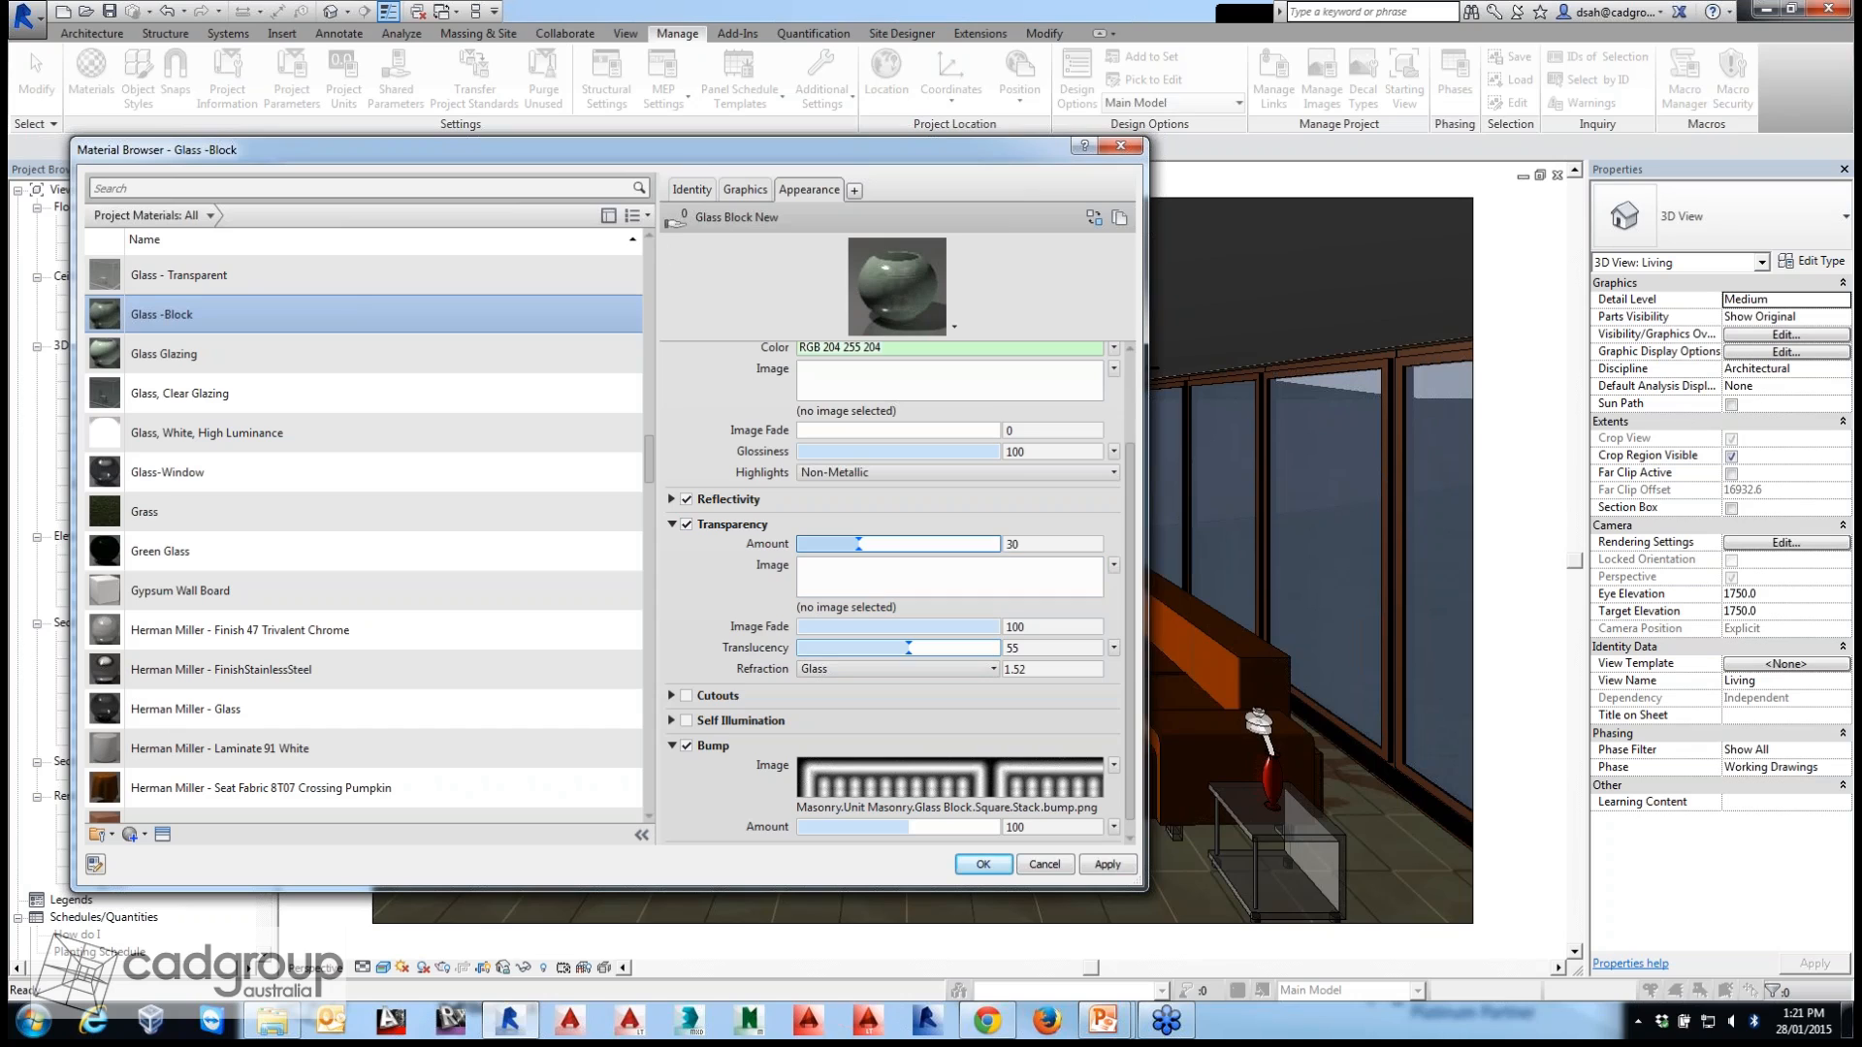
pyautogui.moveTo(859, 543); pyautogui.dragTo(949, 544)
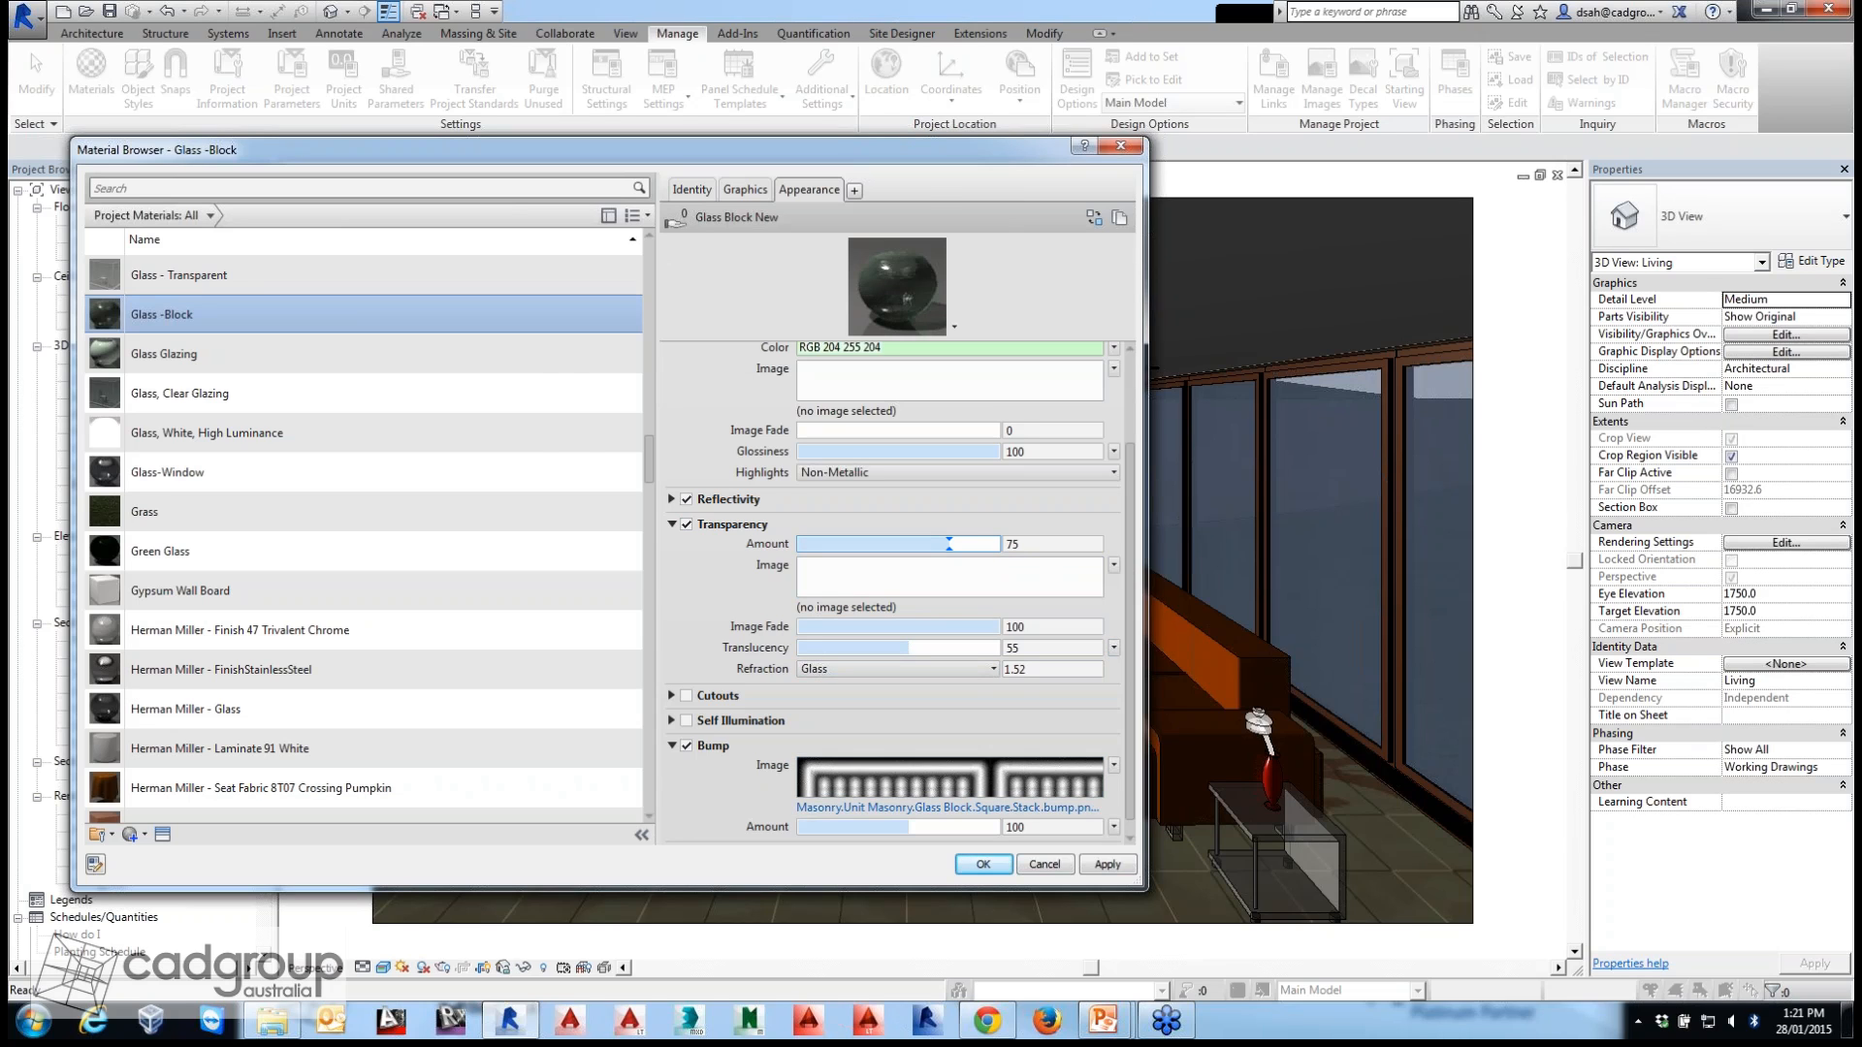
# Replace the bump image with GlassBlock.JPG from the images folder of MatLightsRevit2015 in Webinars.
pyautogui.click(948, 807)
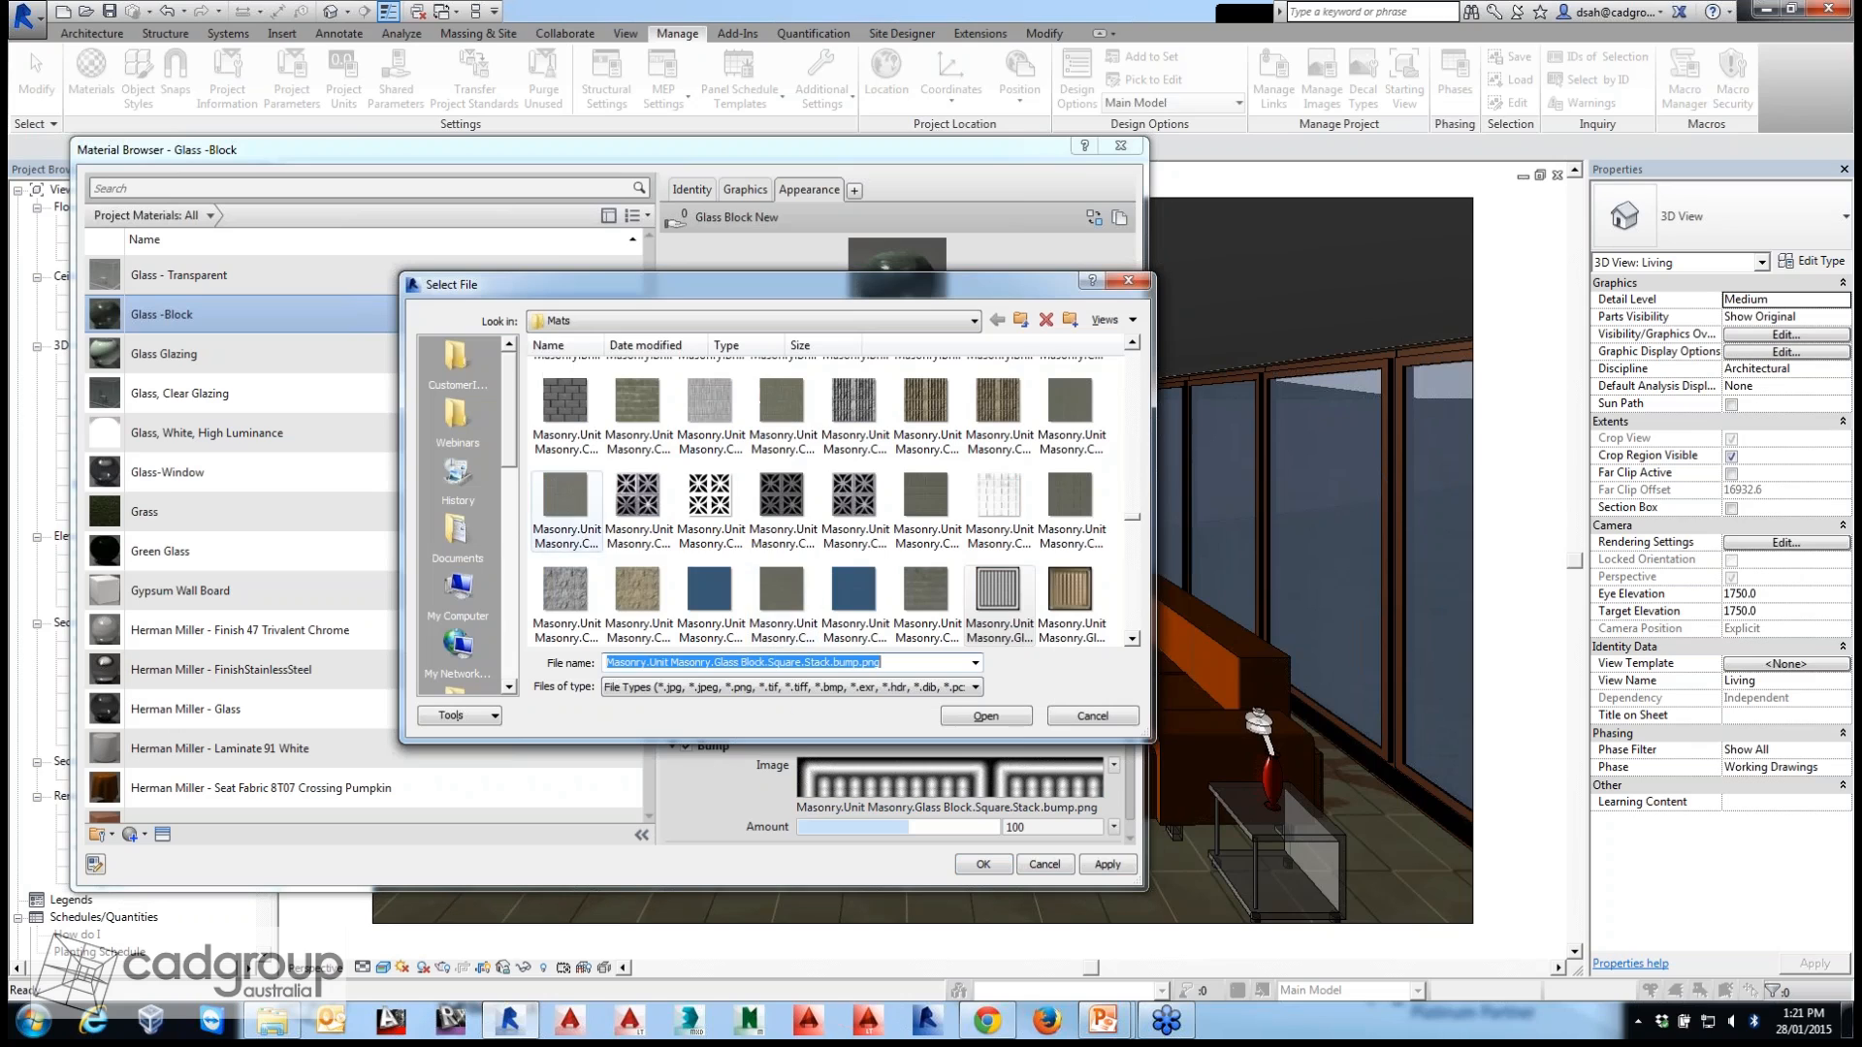
pyautogui.click(457, 417)
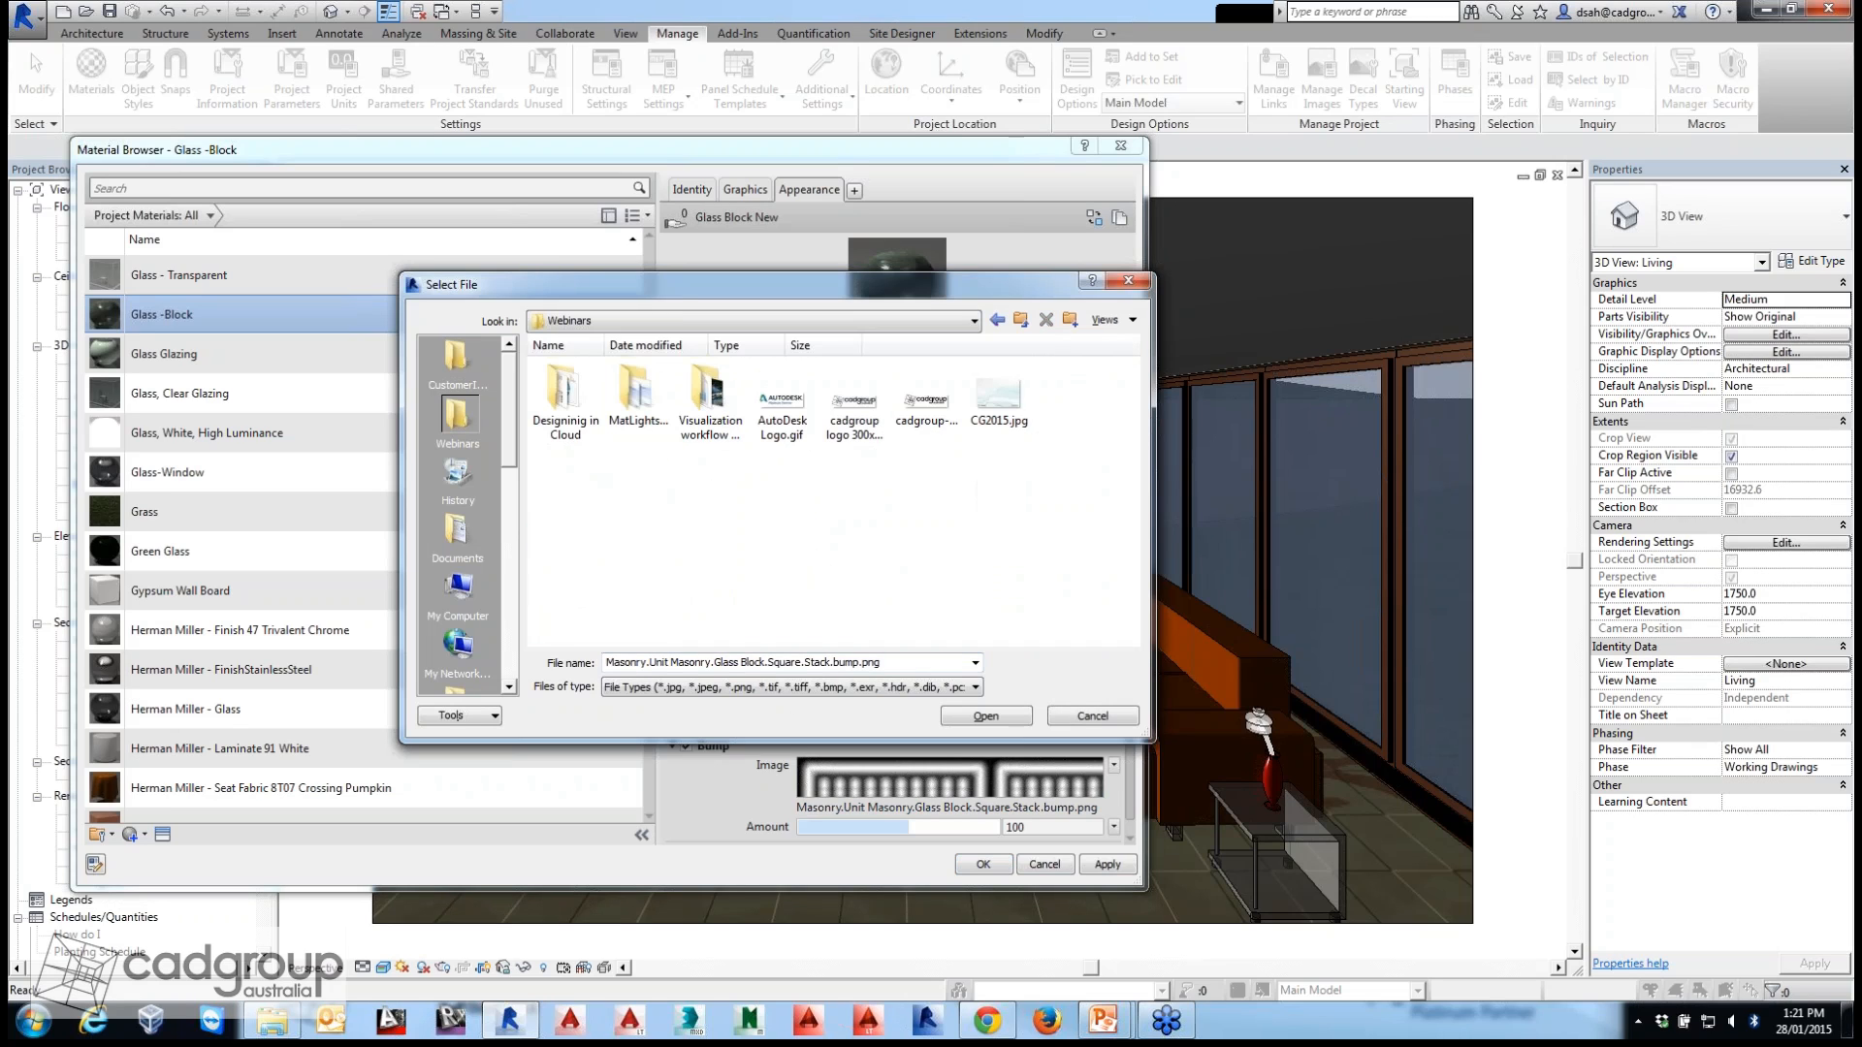
pyautogui.doubleClick(635, 398)
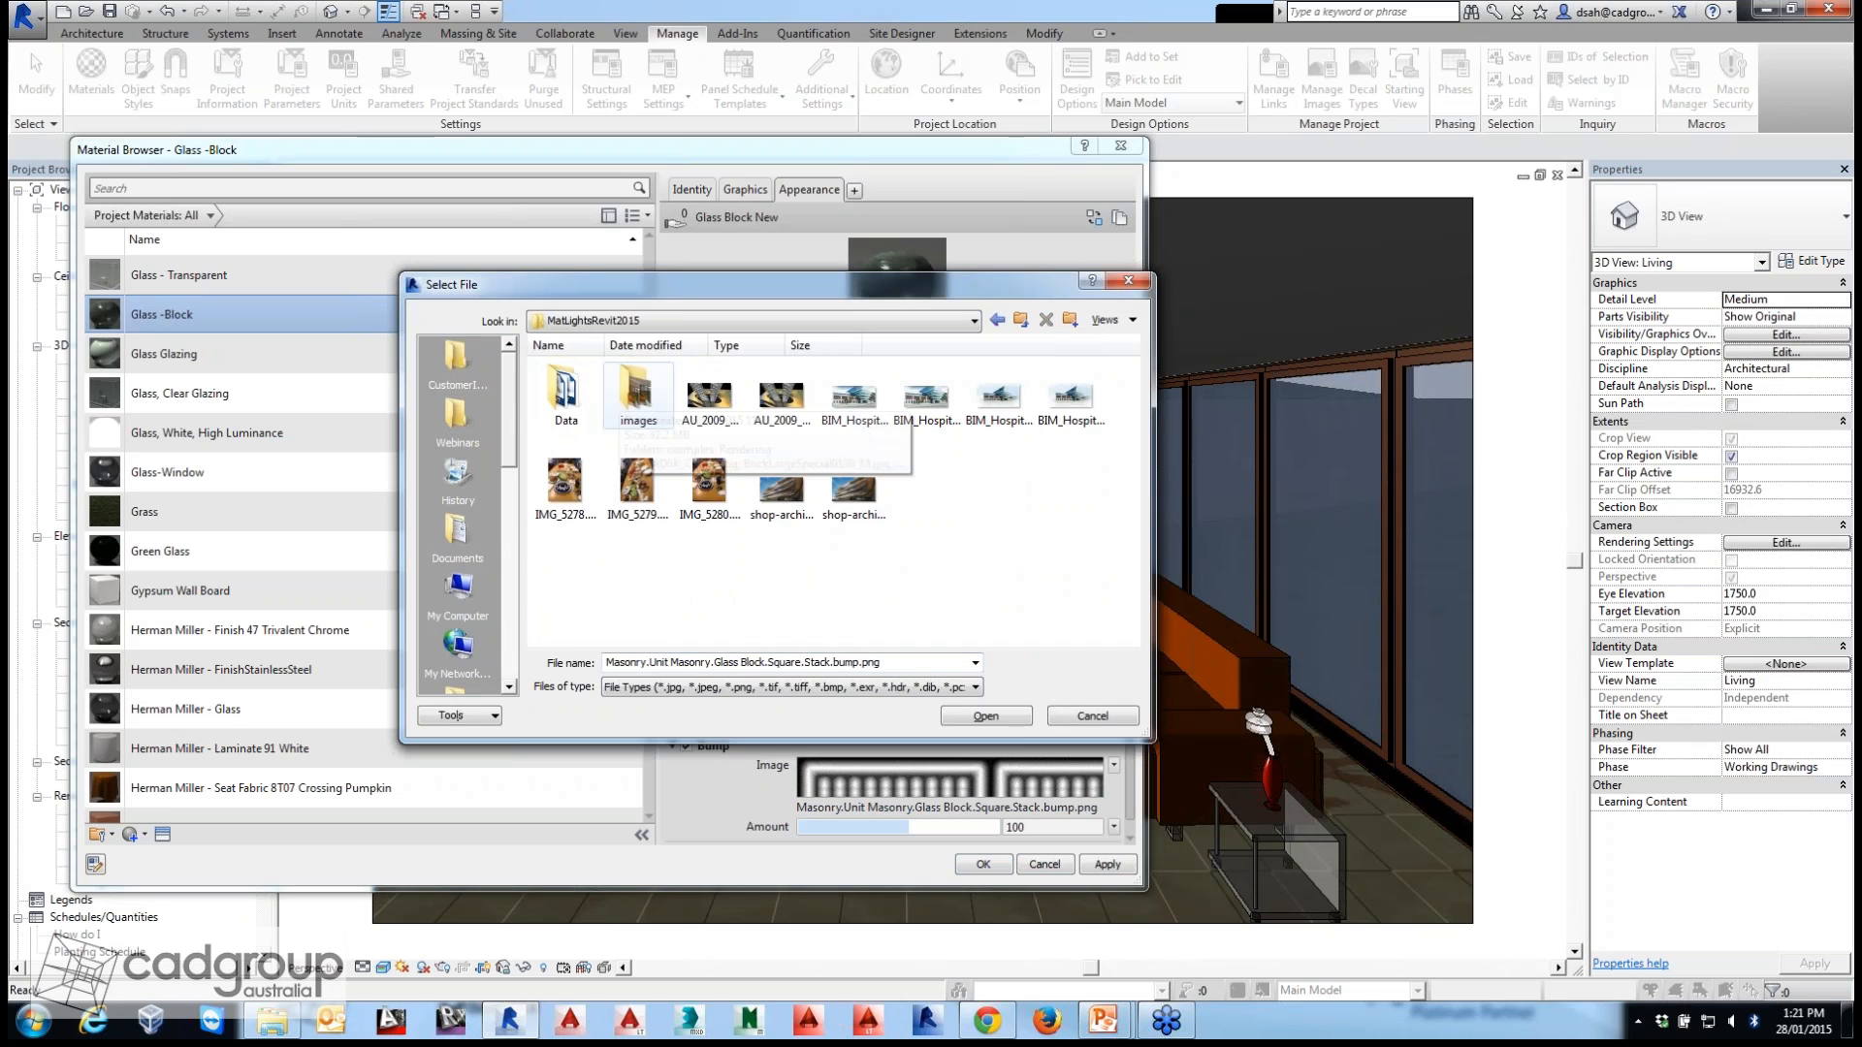
pyautogui.doubleClick(637, 393)
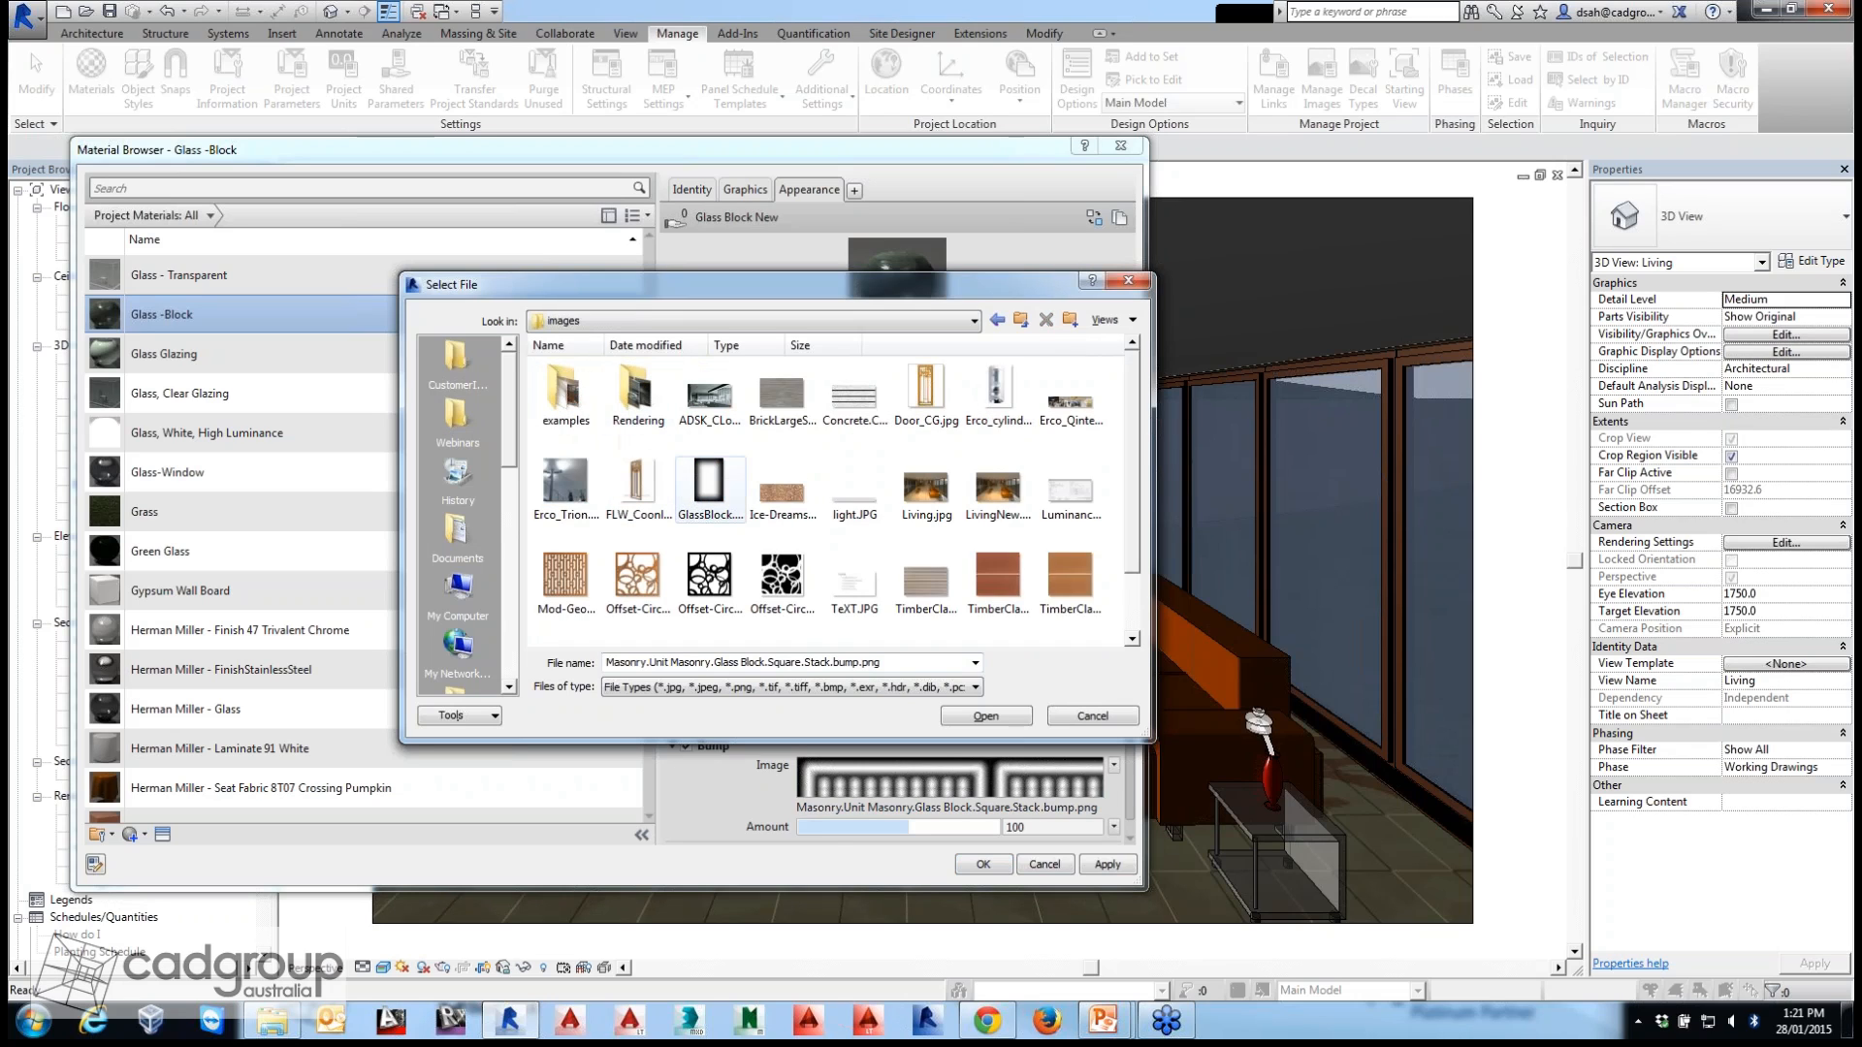
pyautogui.click(709, 482)
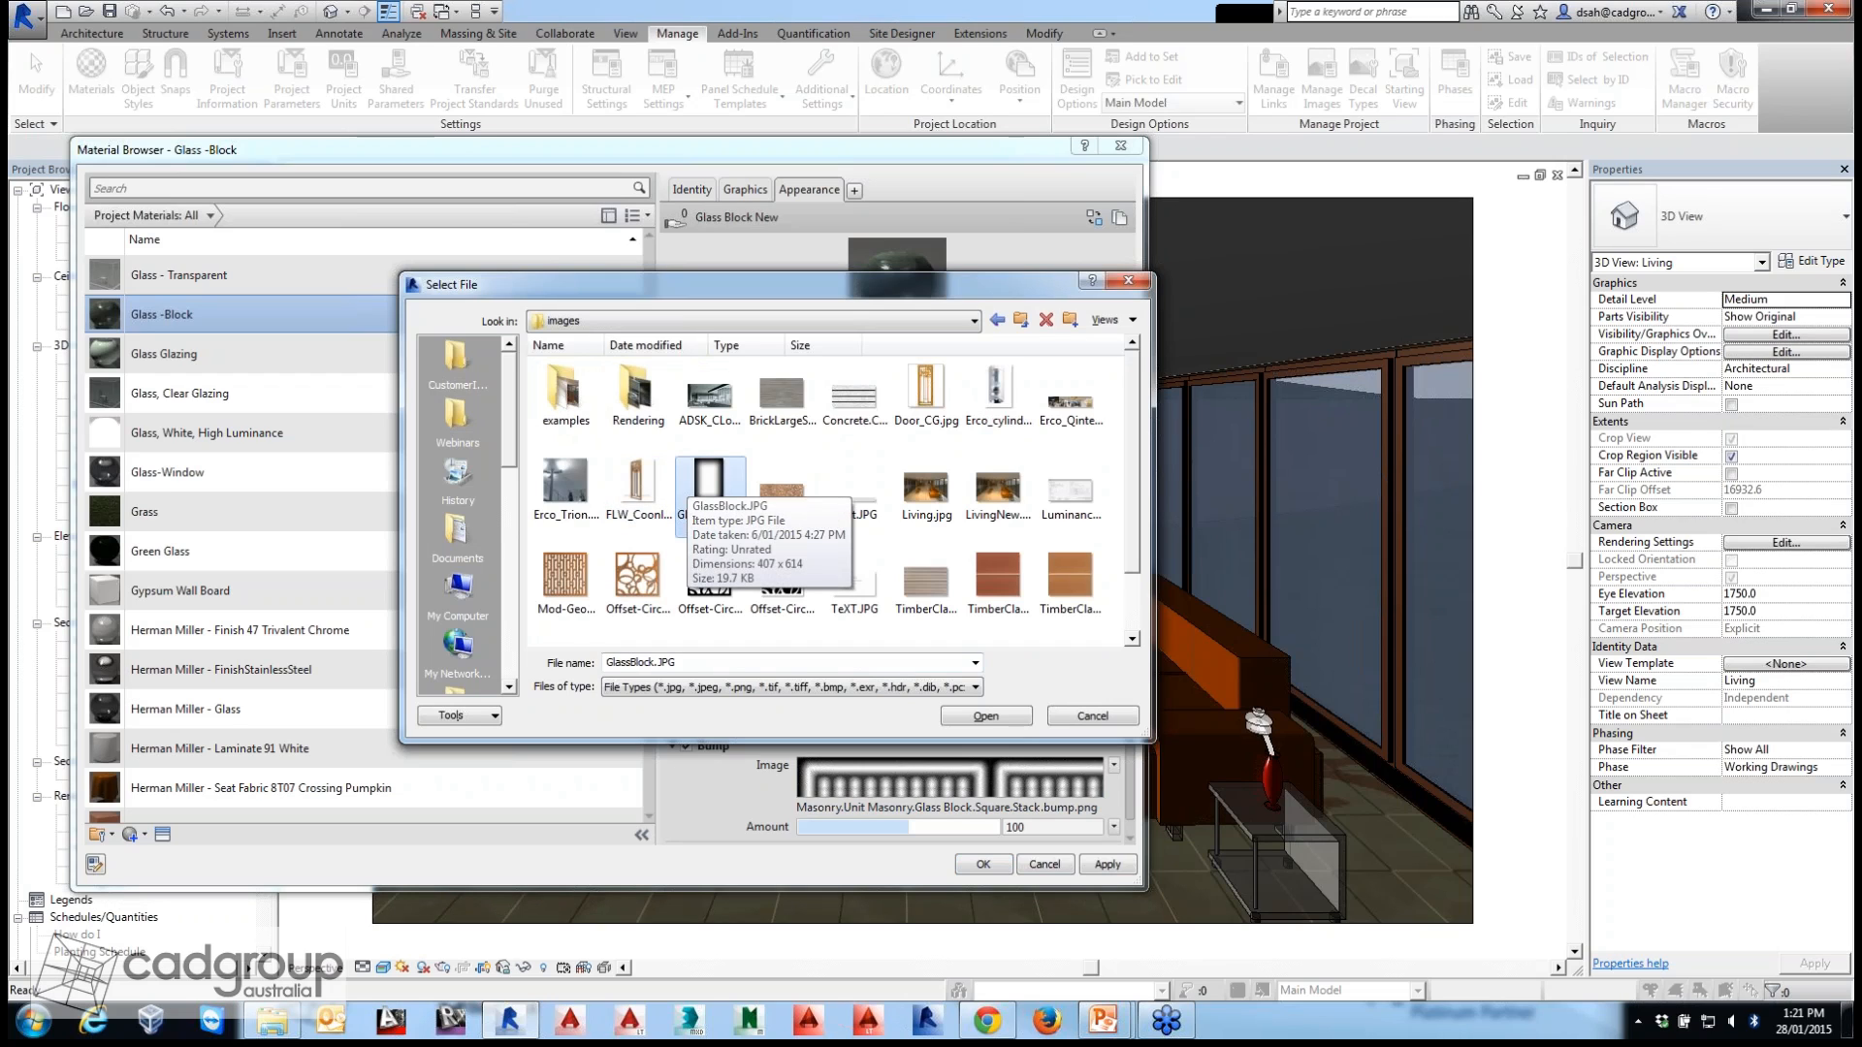
pyautogui.click(986, 715)
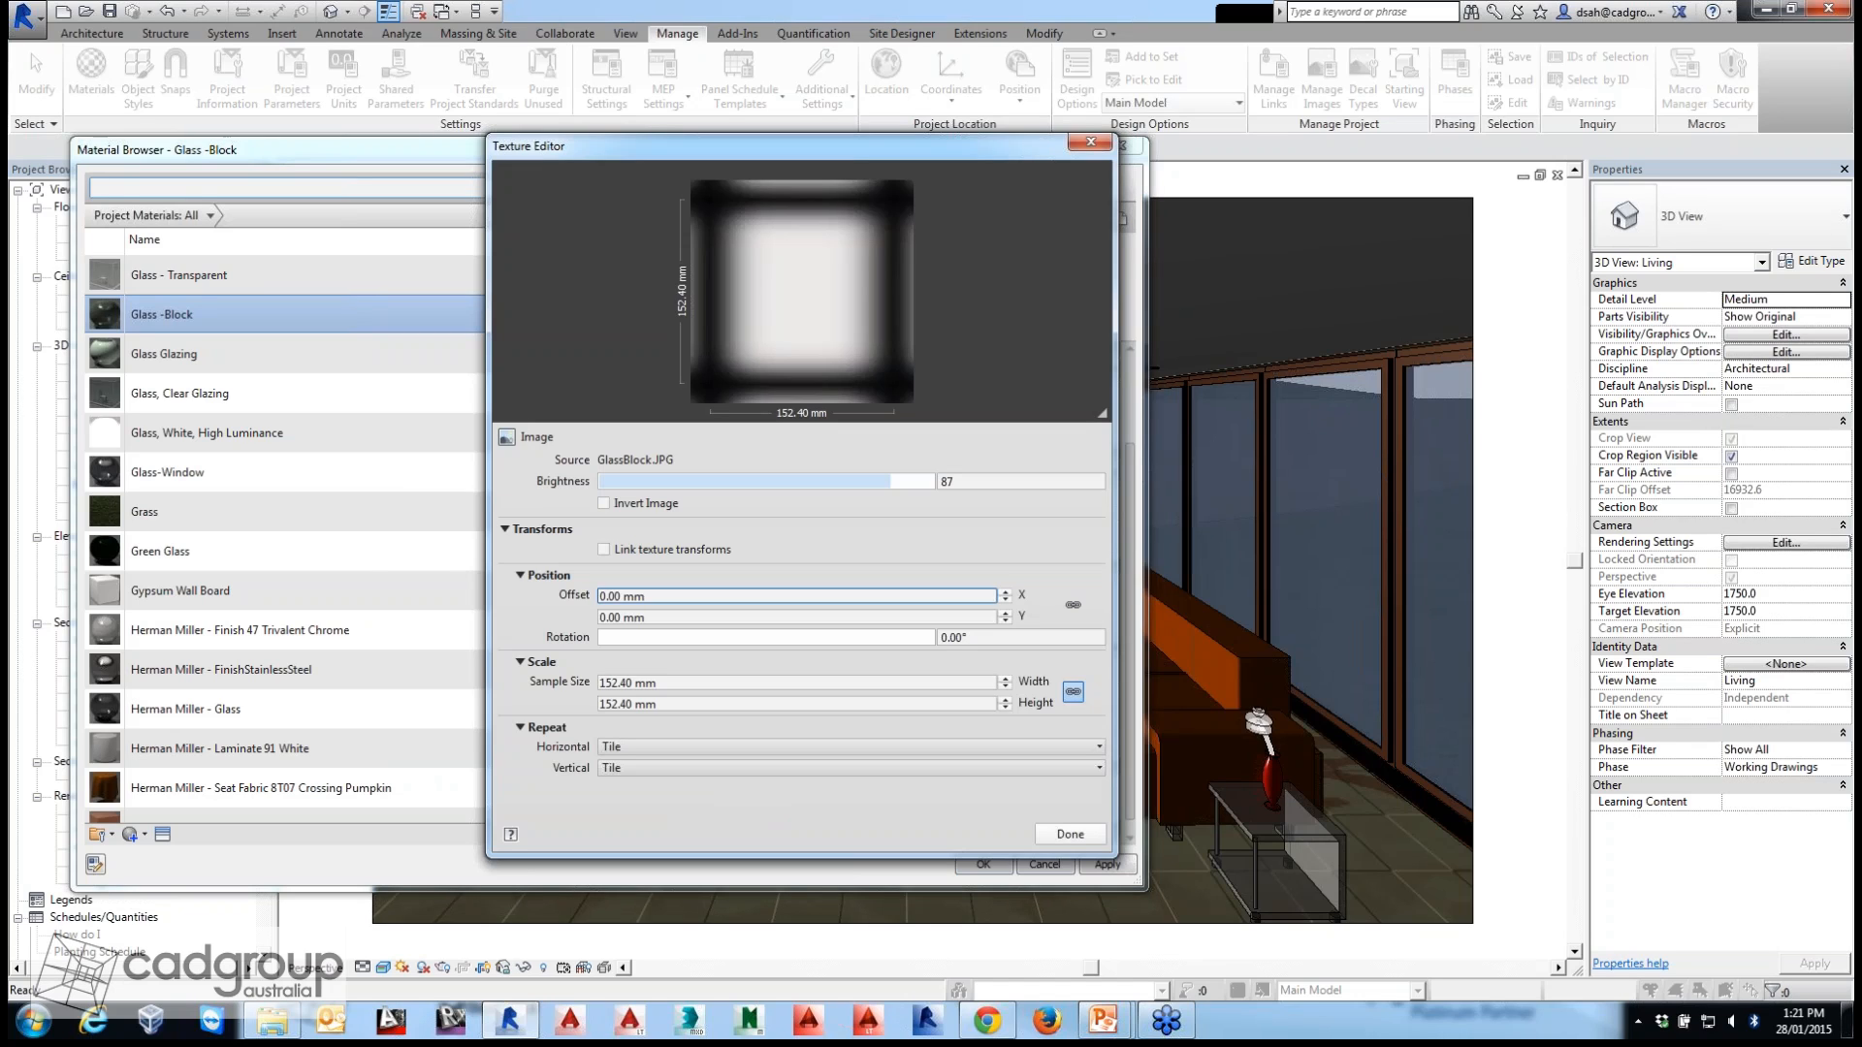
# Set the GlassBlock.JPG bump texture's sample size to 700 mm wide and 2400 mm high.
pyautogui.click(679, 683)
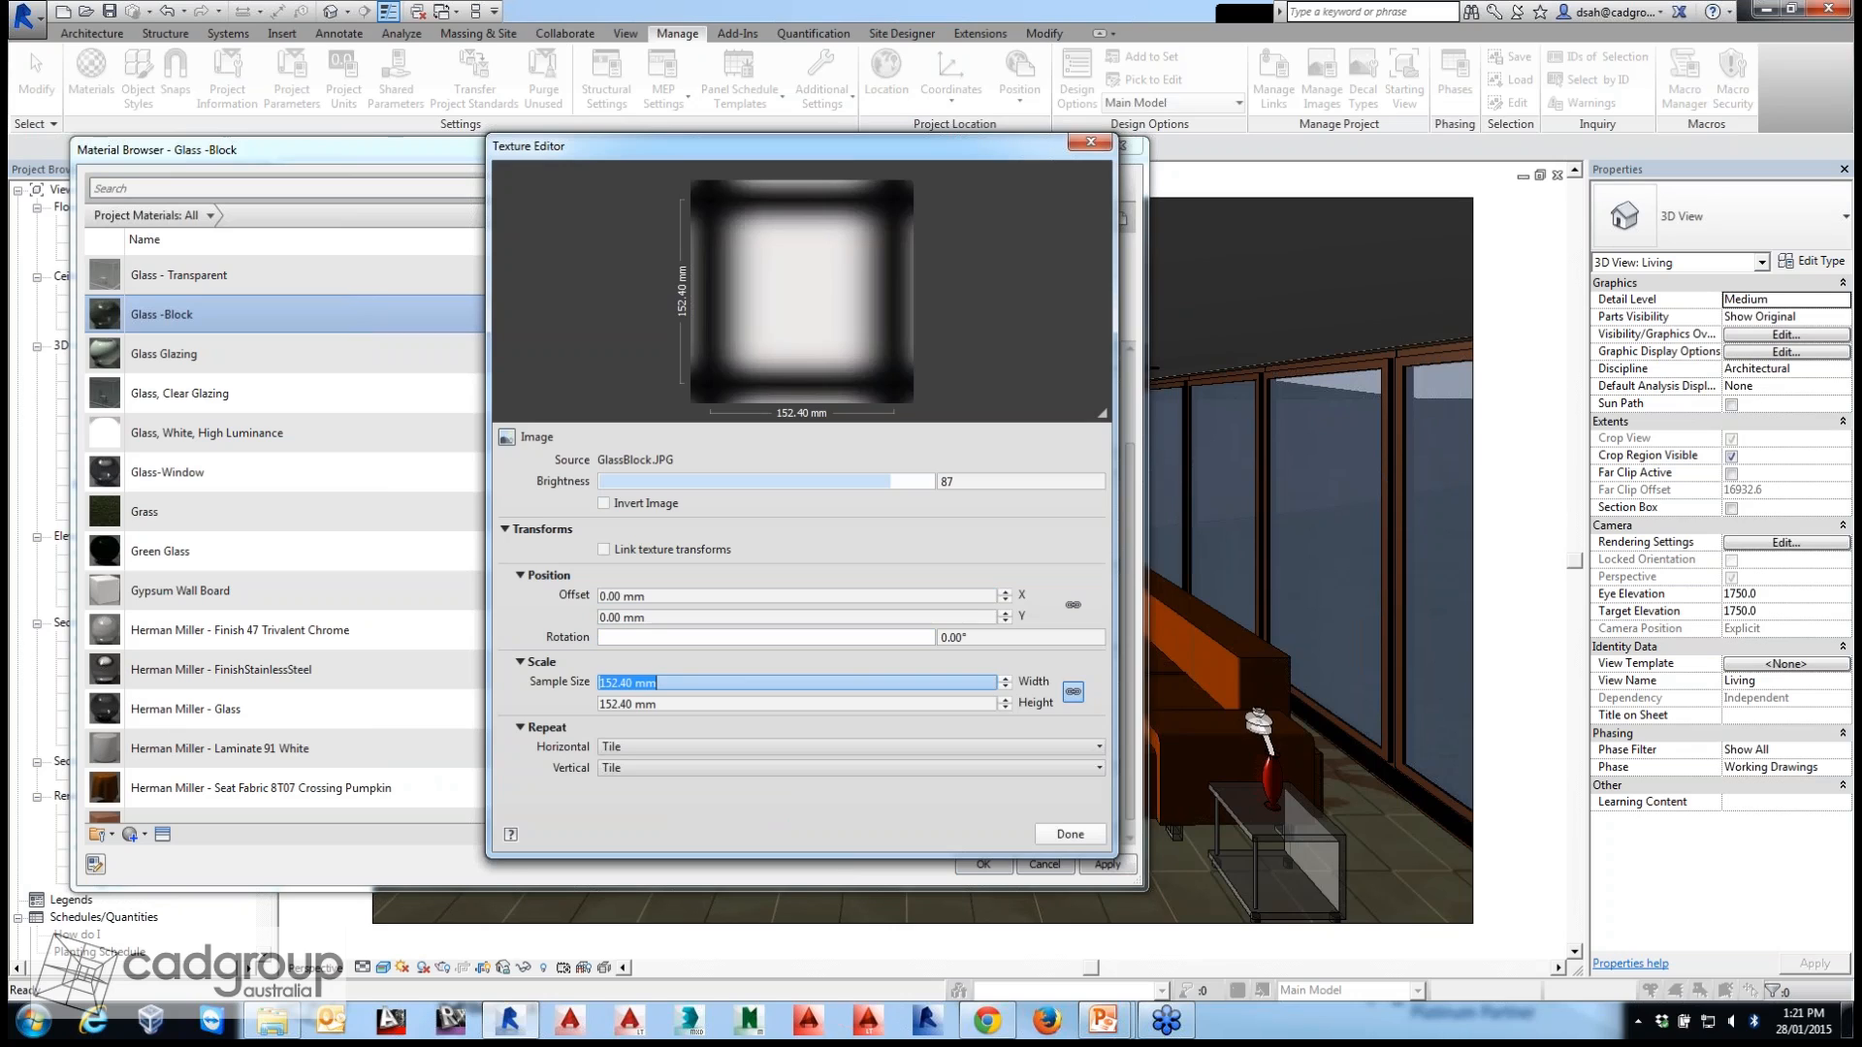
pyautogui.write('700')
pyautogui.press('Tab')
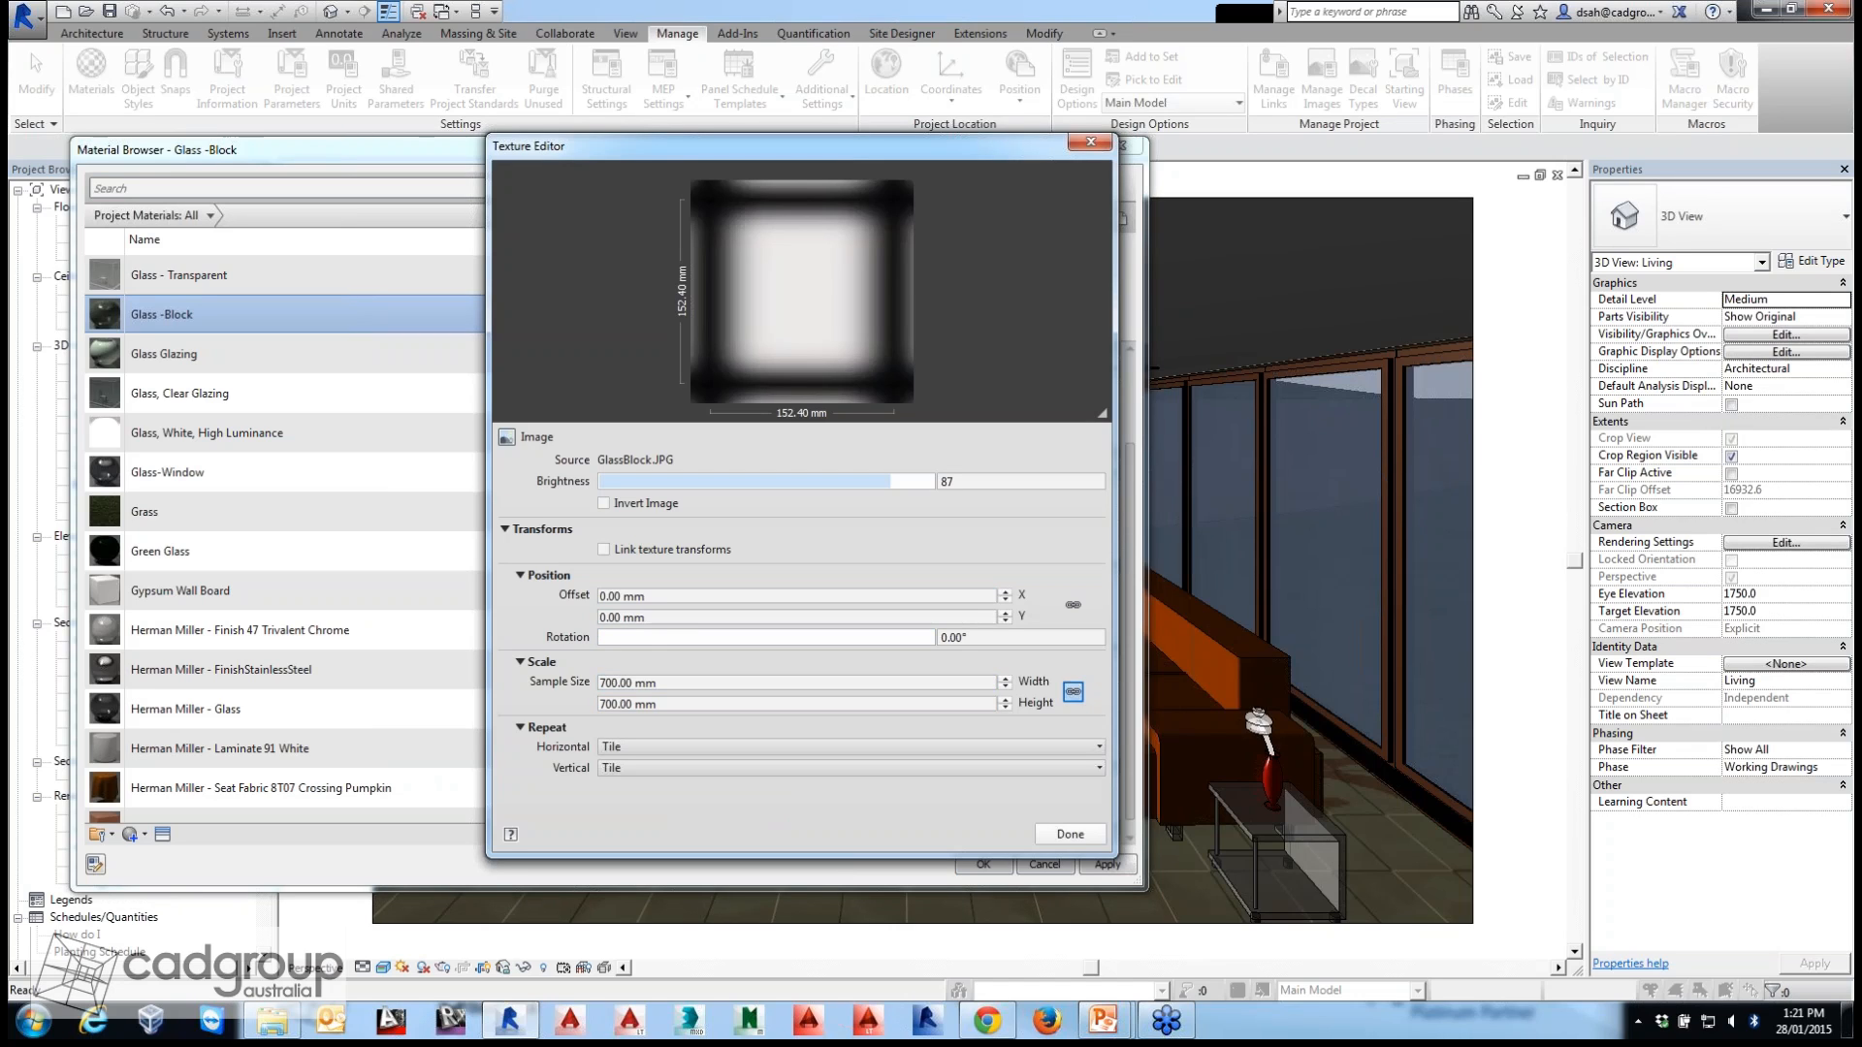
pyautogui.click(640, 704)
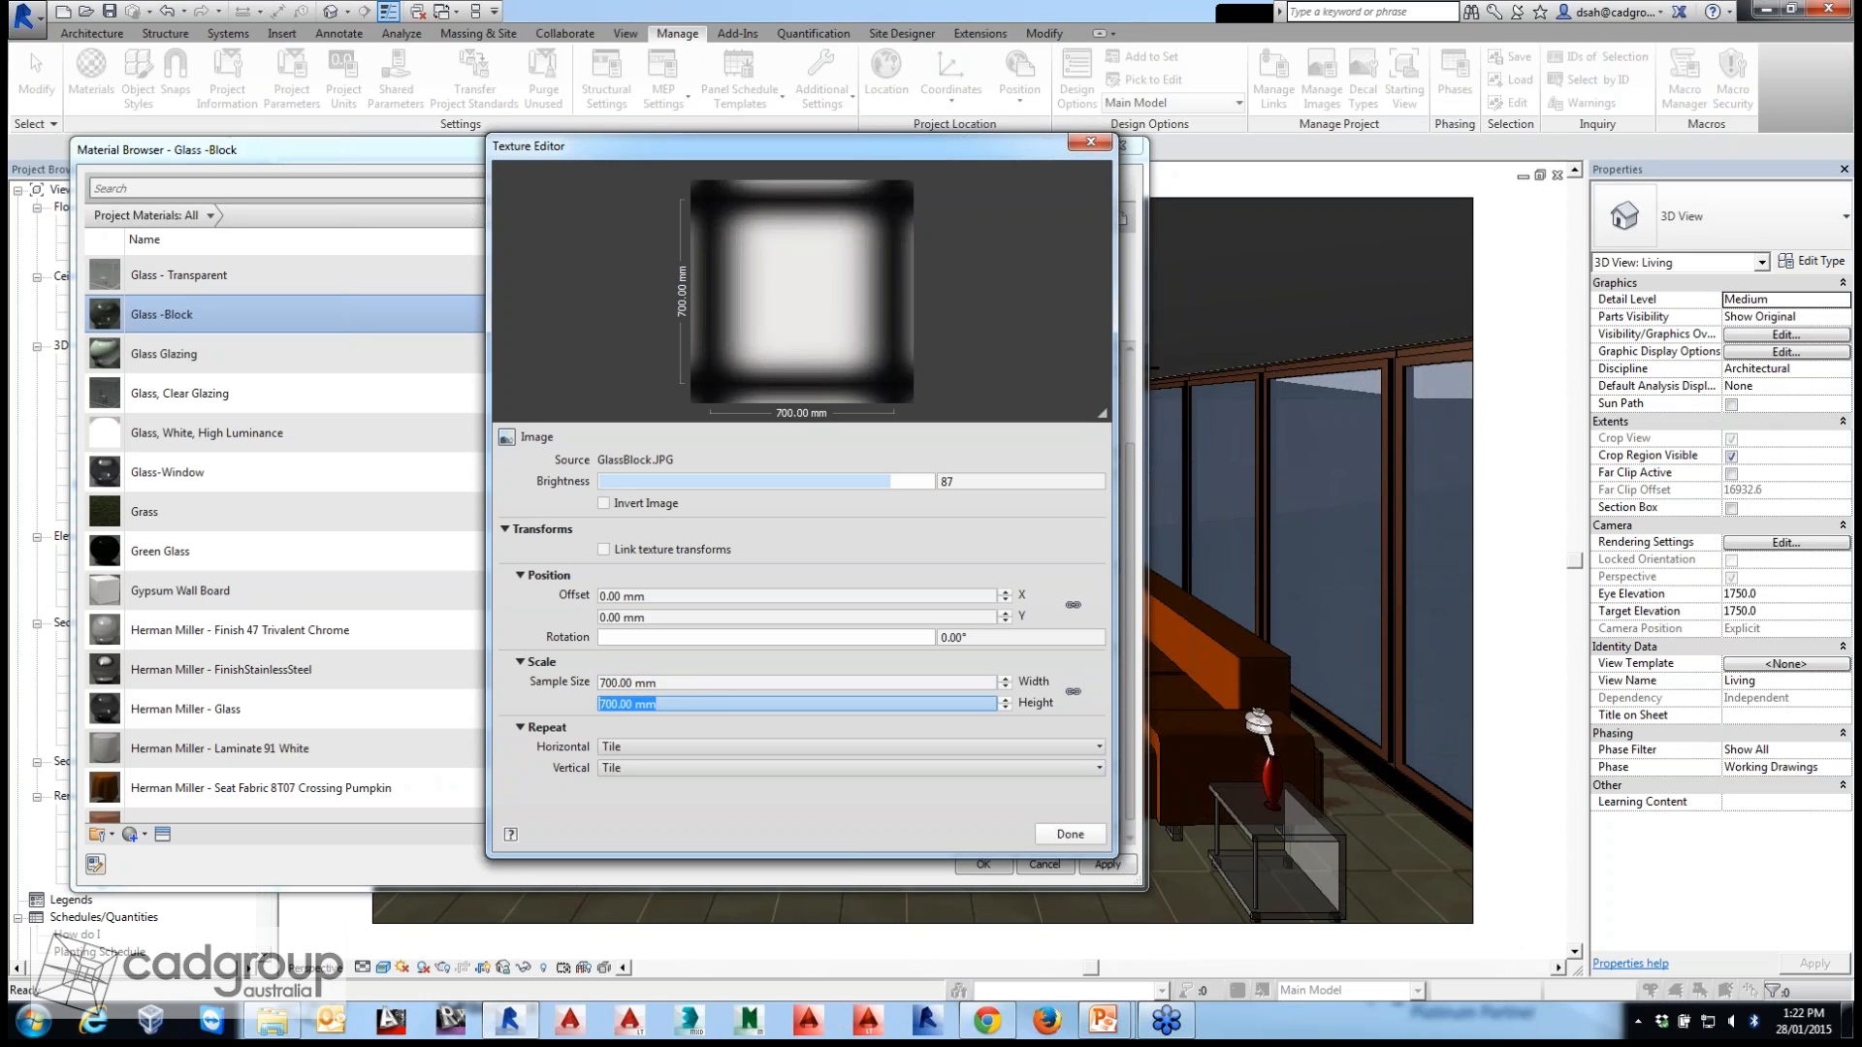
pyautogui.write('2400')
pyautogui.hotkey('shift', 'Tab')
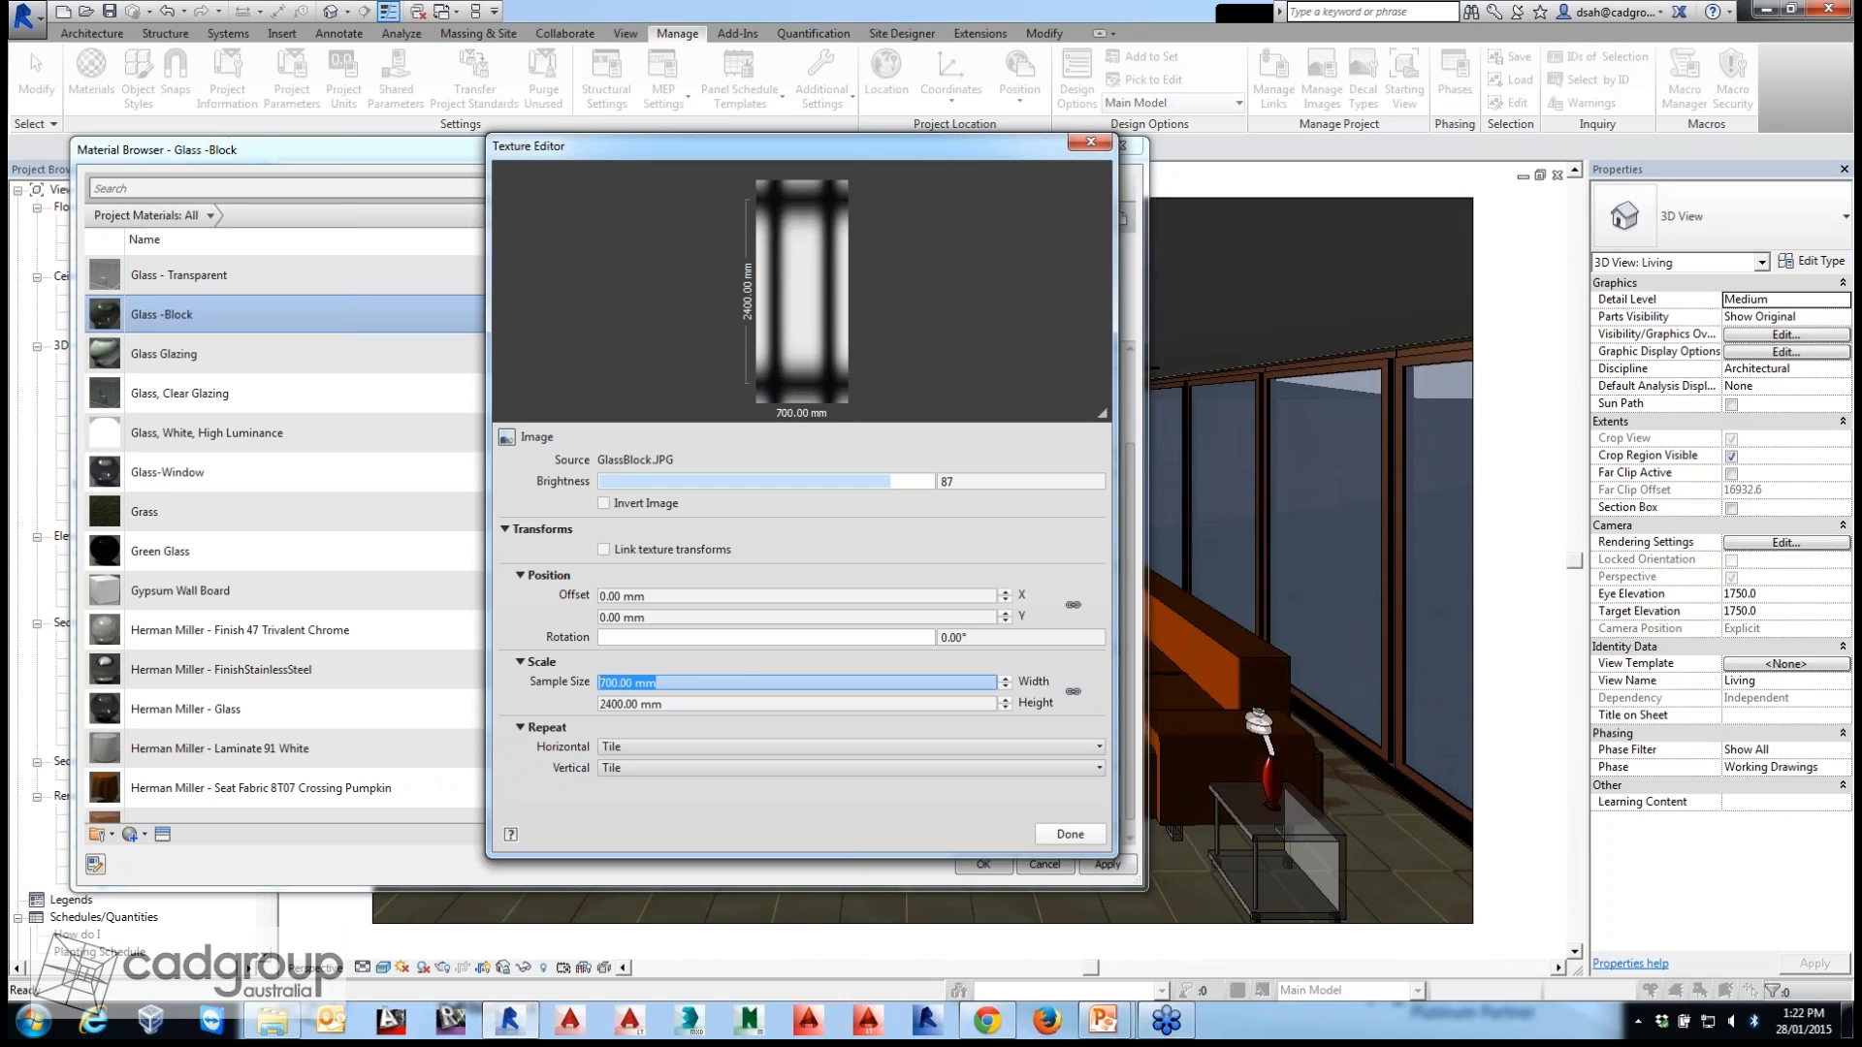
pyautogui.click(1069, 834)
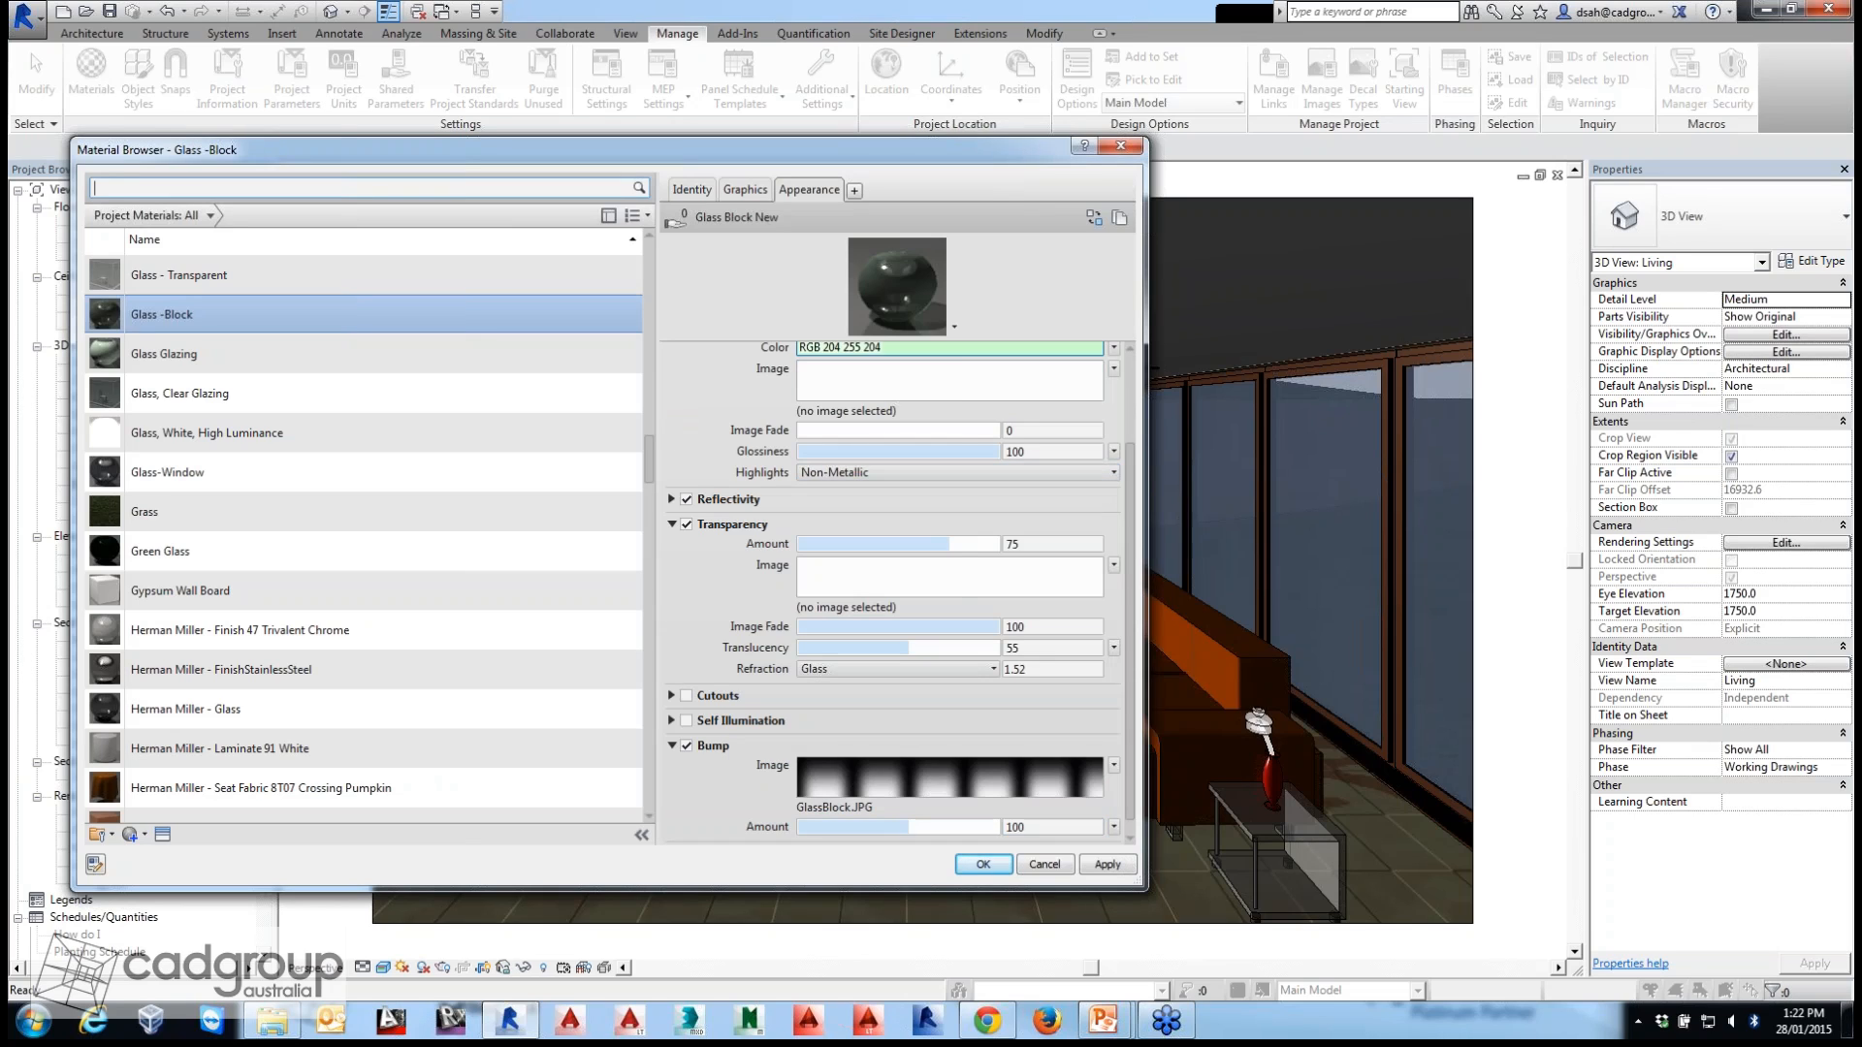
# Change the appearance preview shape of the Glass -Block material to Cube.
pyautogui.click(954, 327)
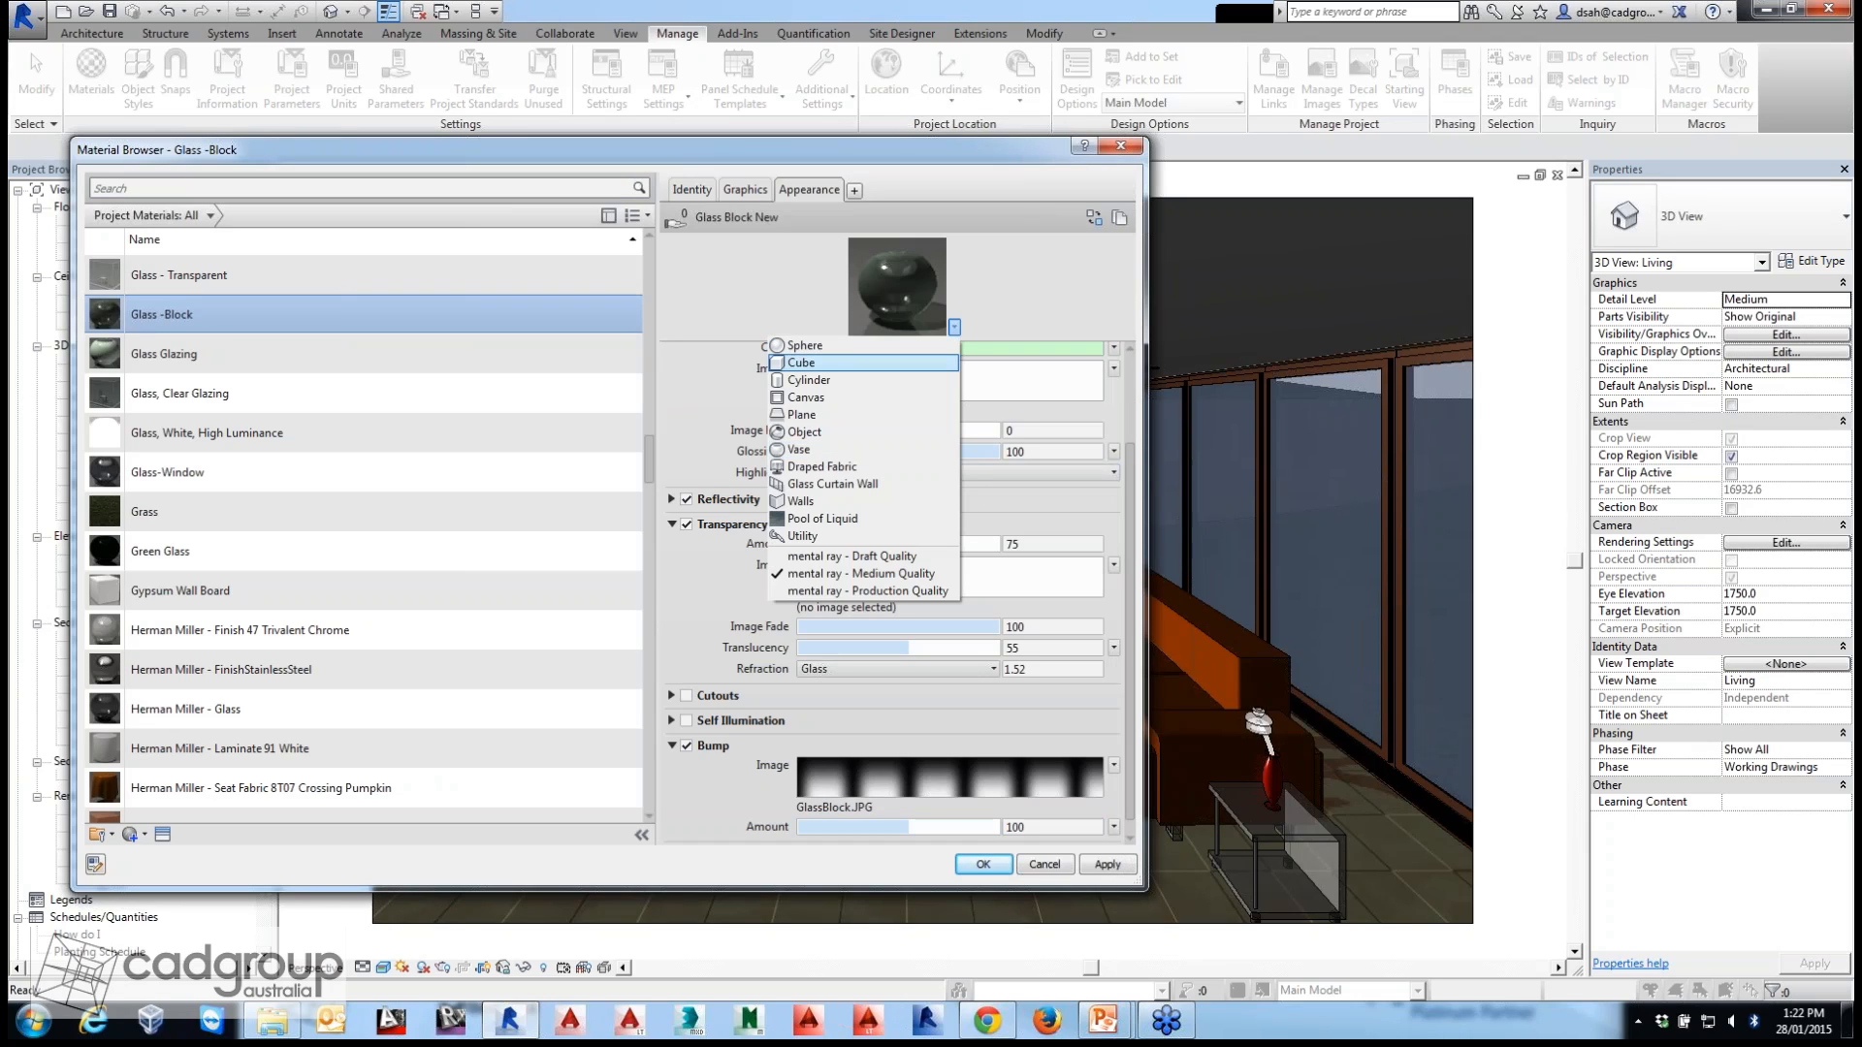
pyautogui.click(803, 362)
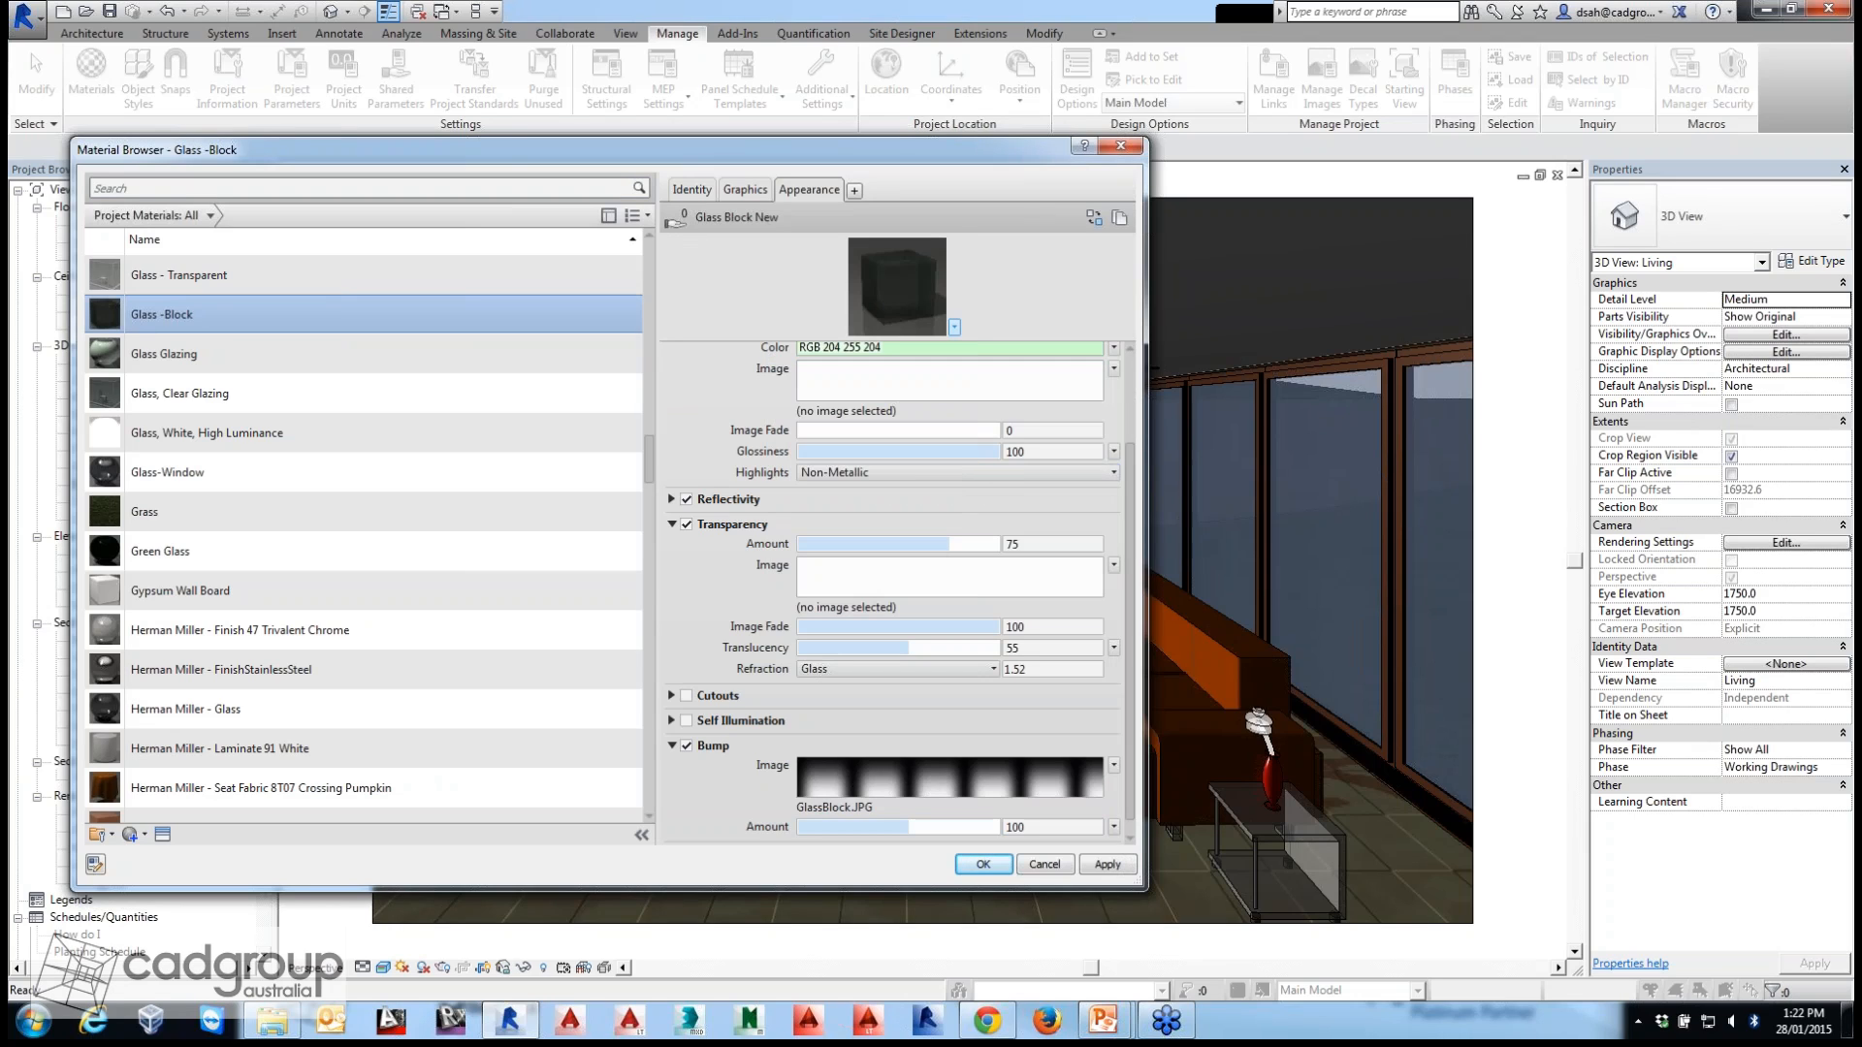
pyautogui.click(955, 327)
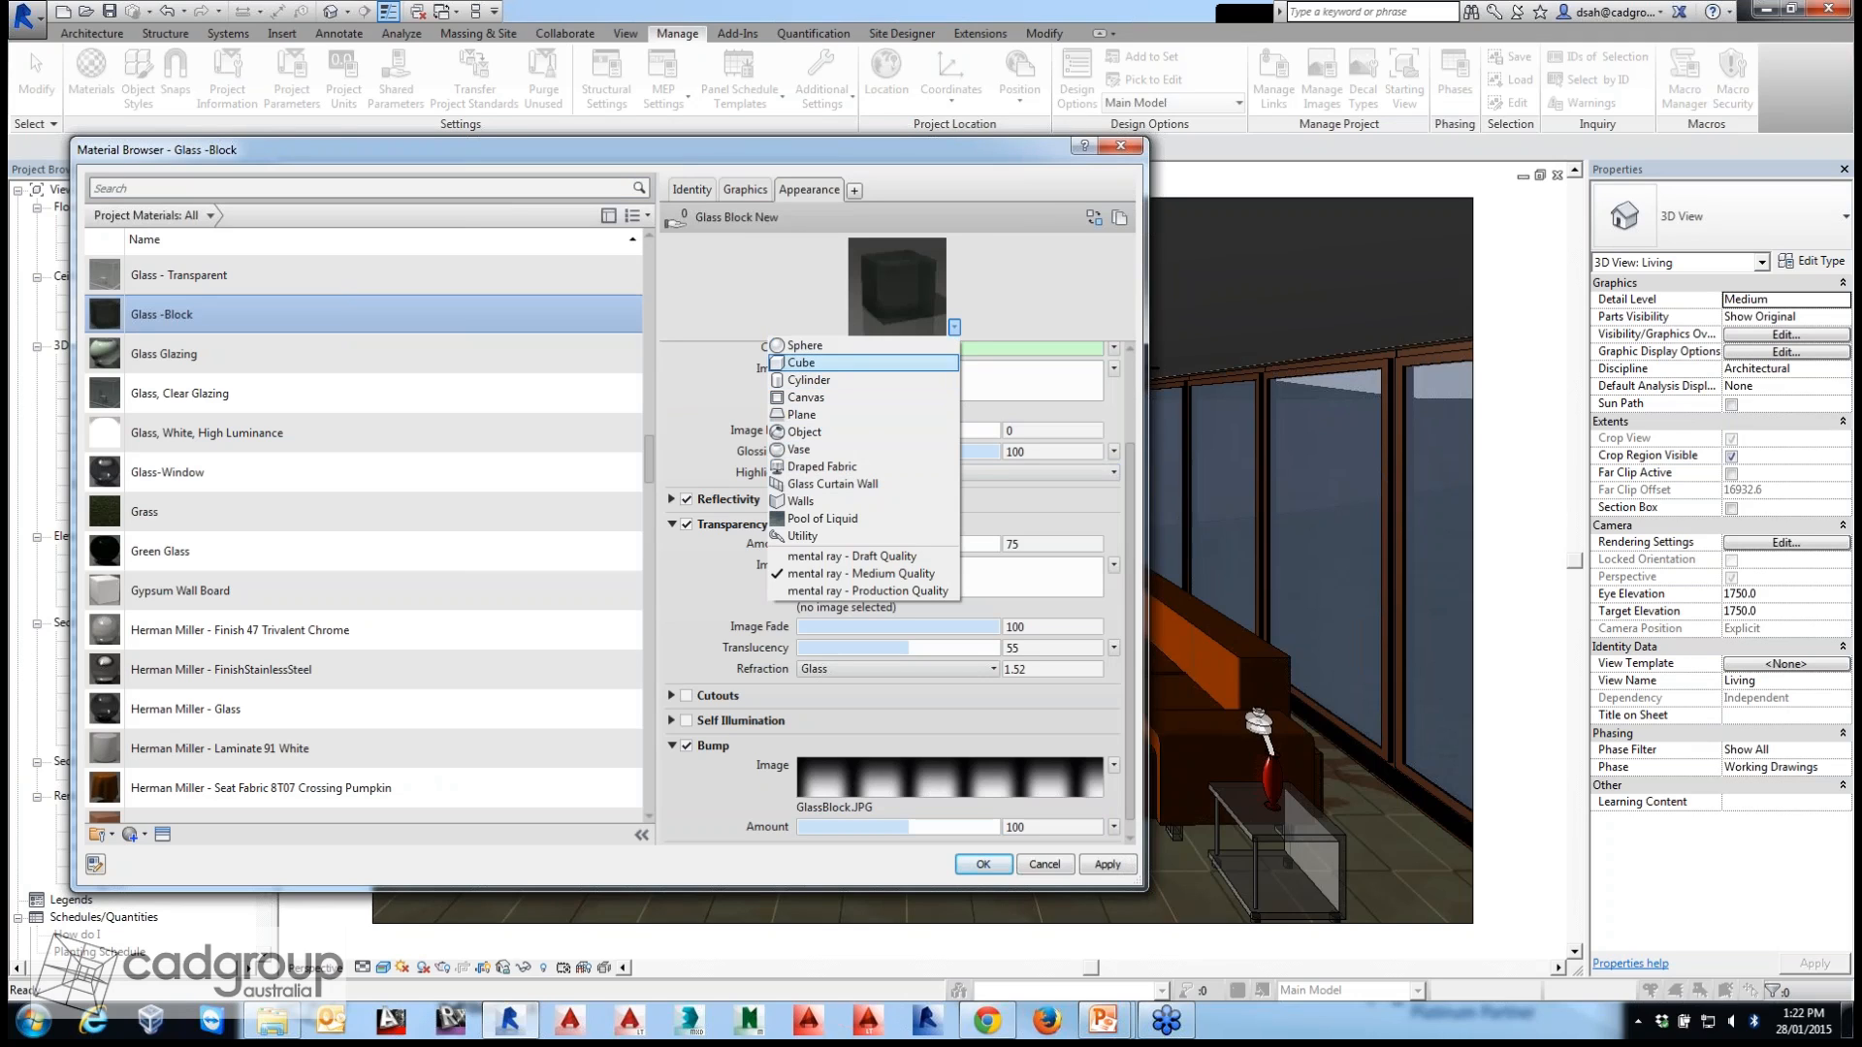
pyautogui.click(834, 363)
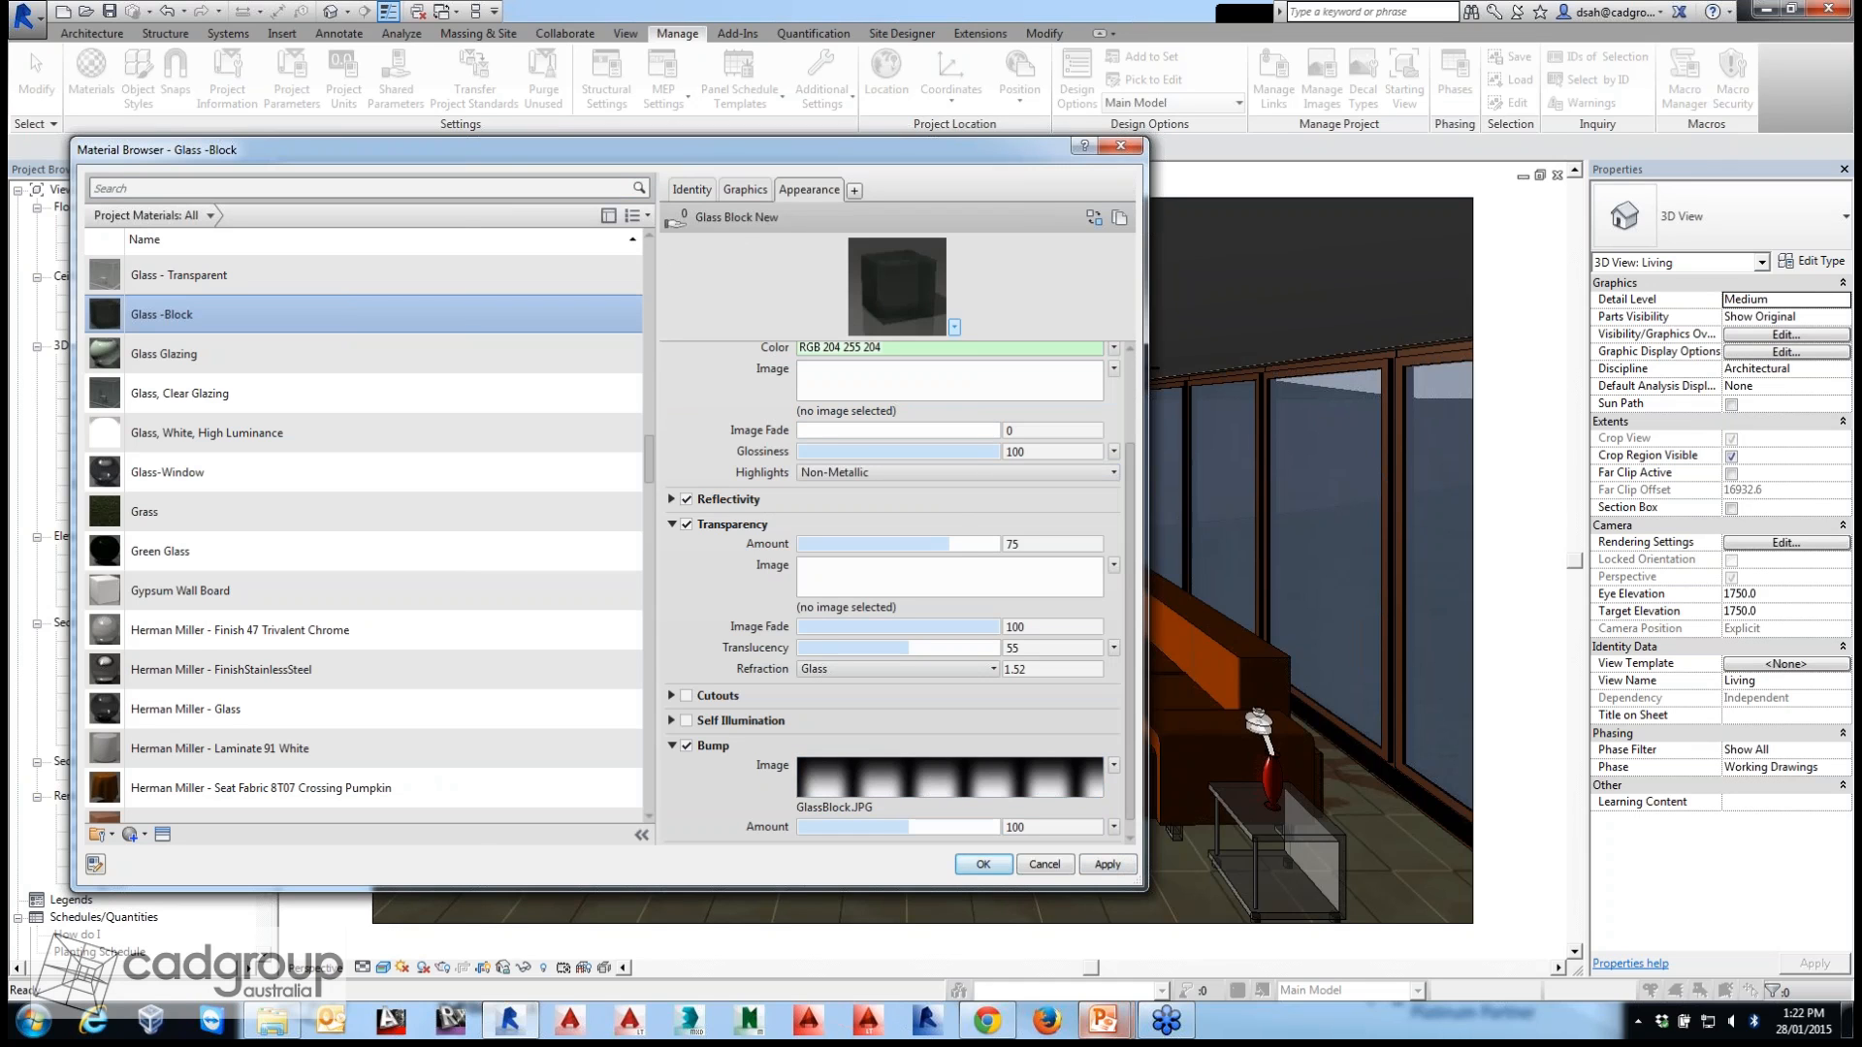
# Switch to the PowerPoint slide show and go through the slides to the Creating Custom material list with timber cladding, glazing and water.
pyautogui.click(1104, 1021)
pyautogui.click(1210, 922)
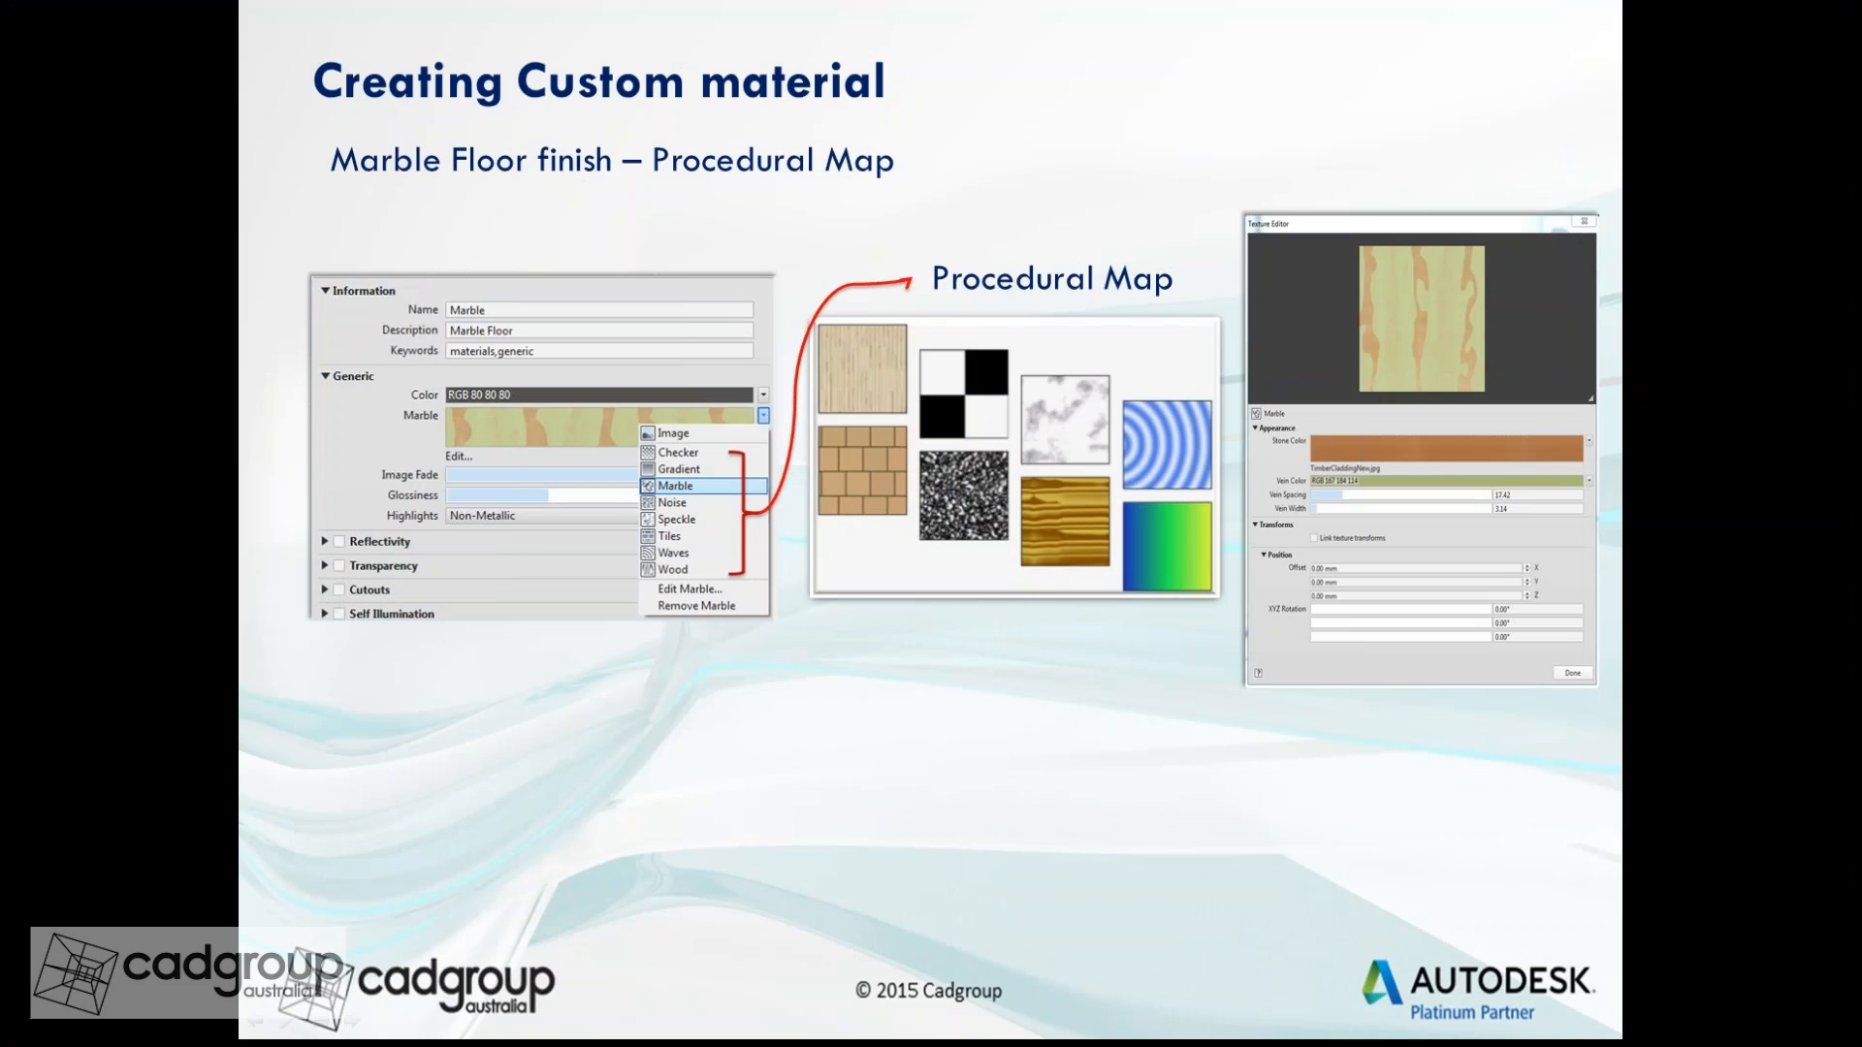
pyautogui.press('Right')
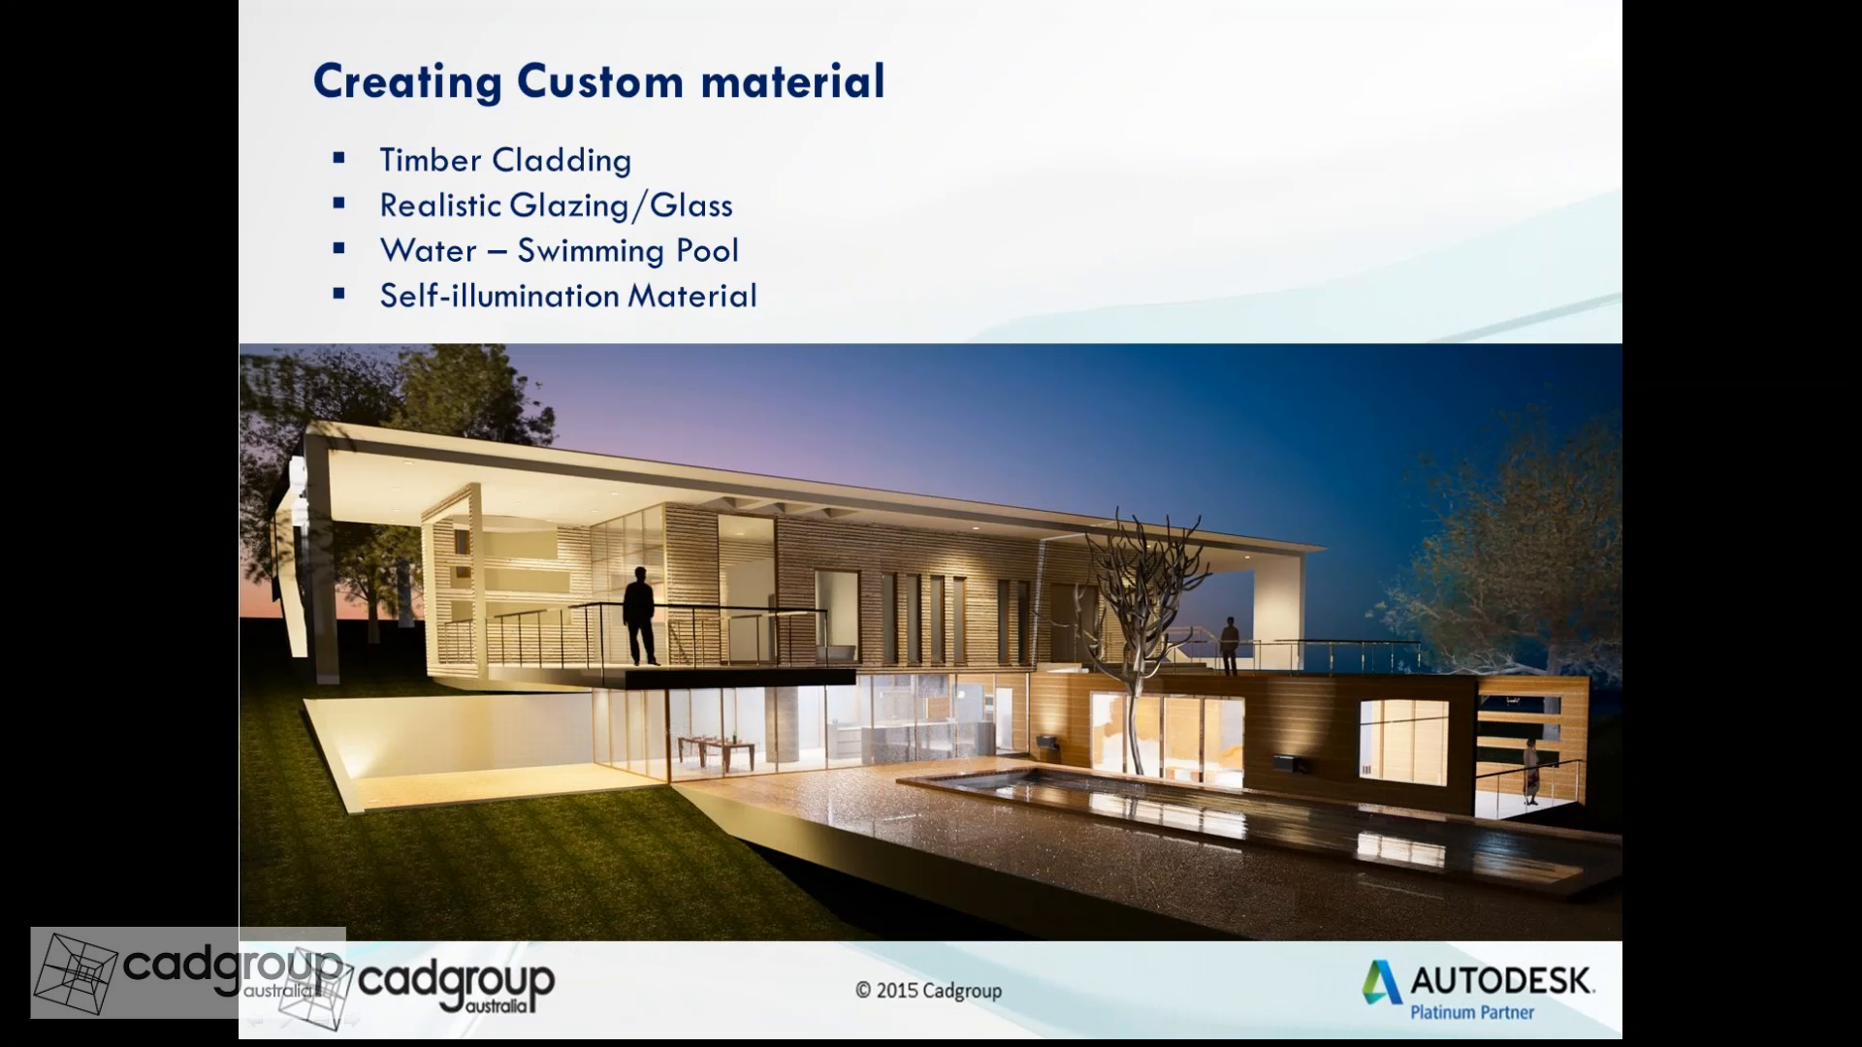
pyautogui.press('Right')
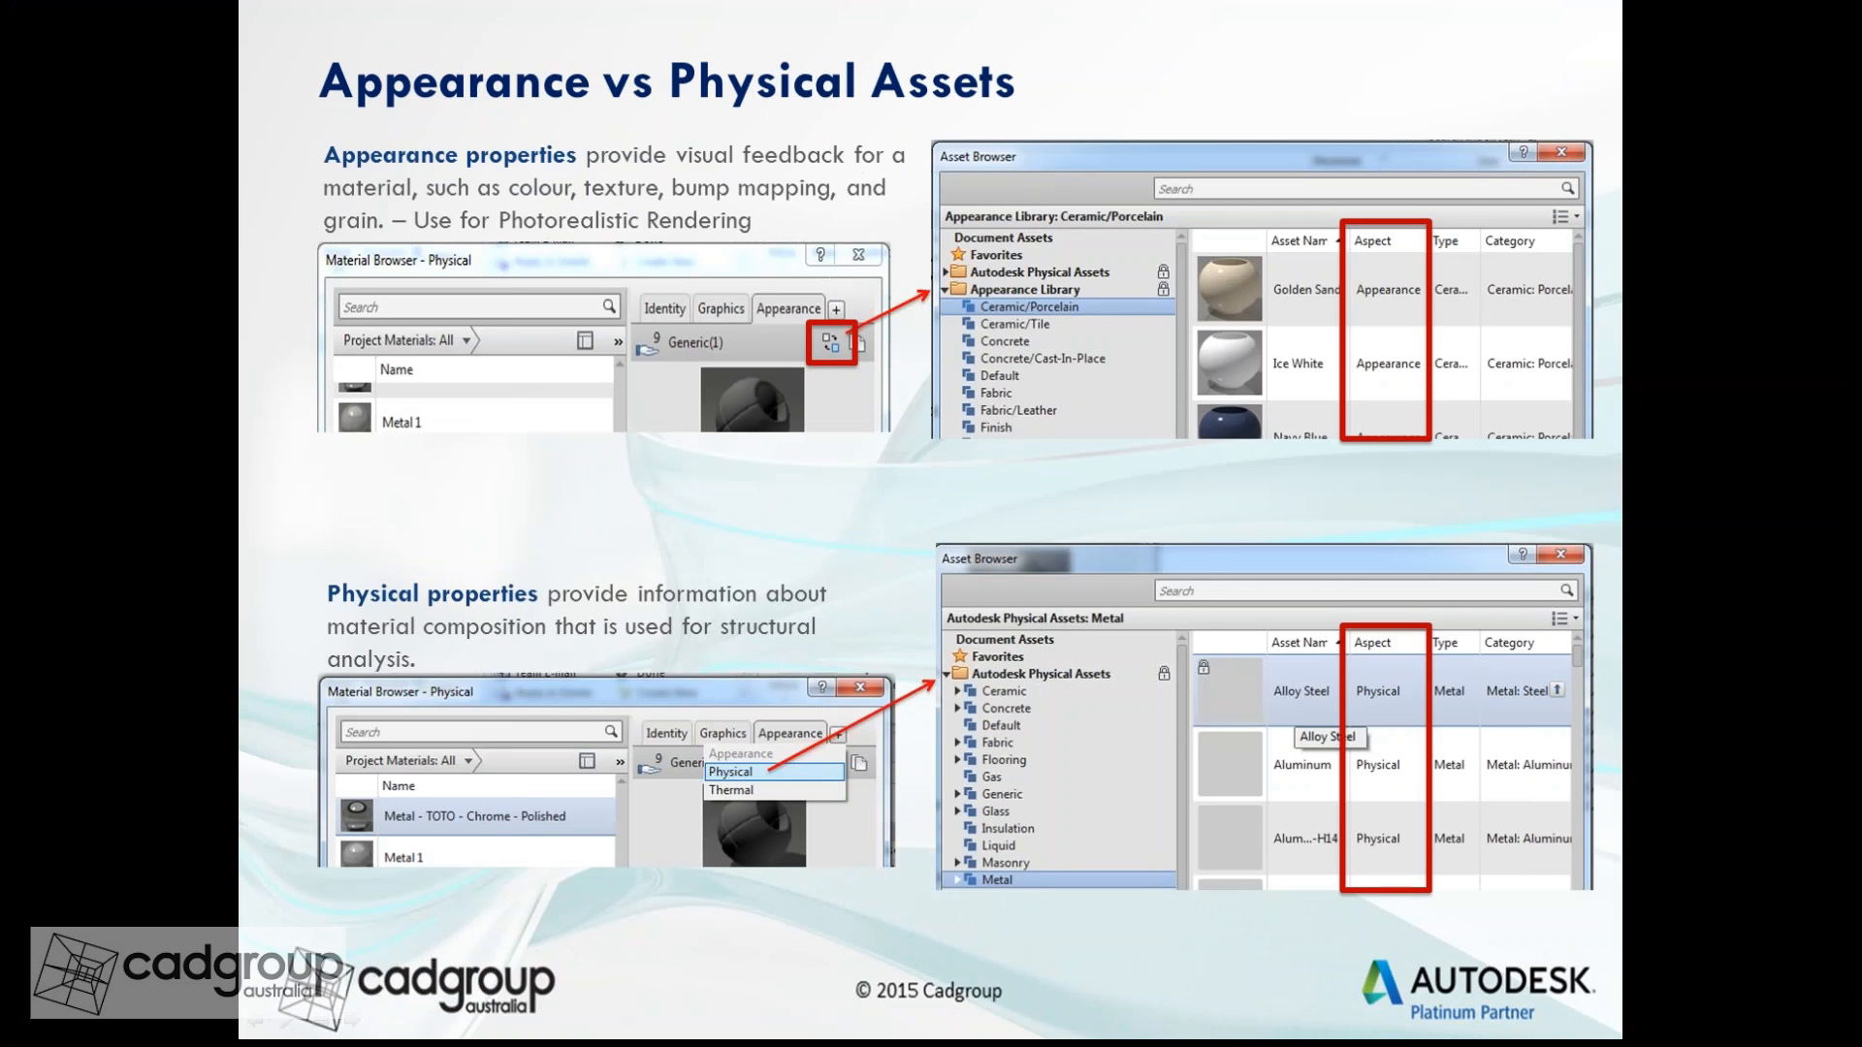
pyautogui.rightClick(1071, 498)
pyautogui.click(1123, 531)
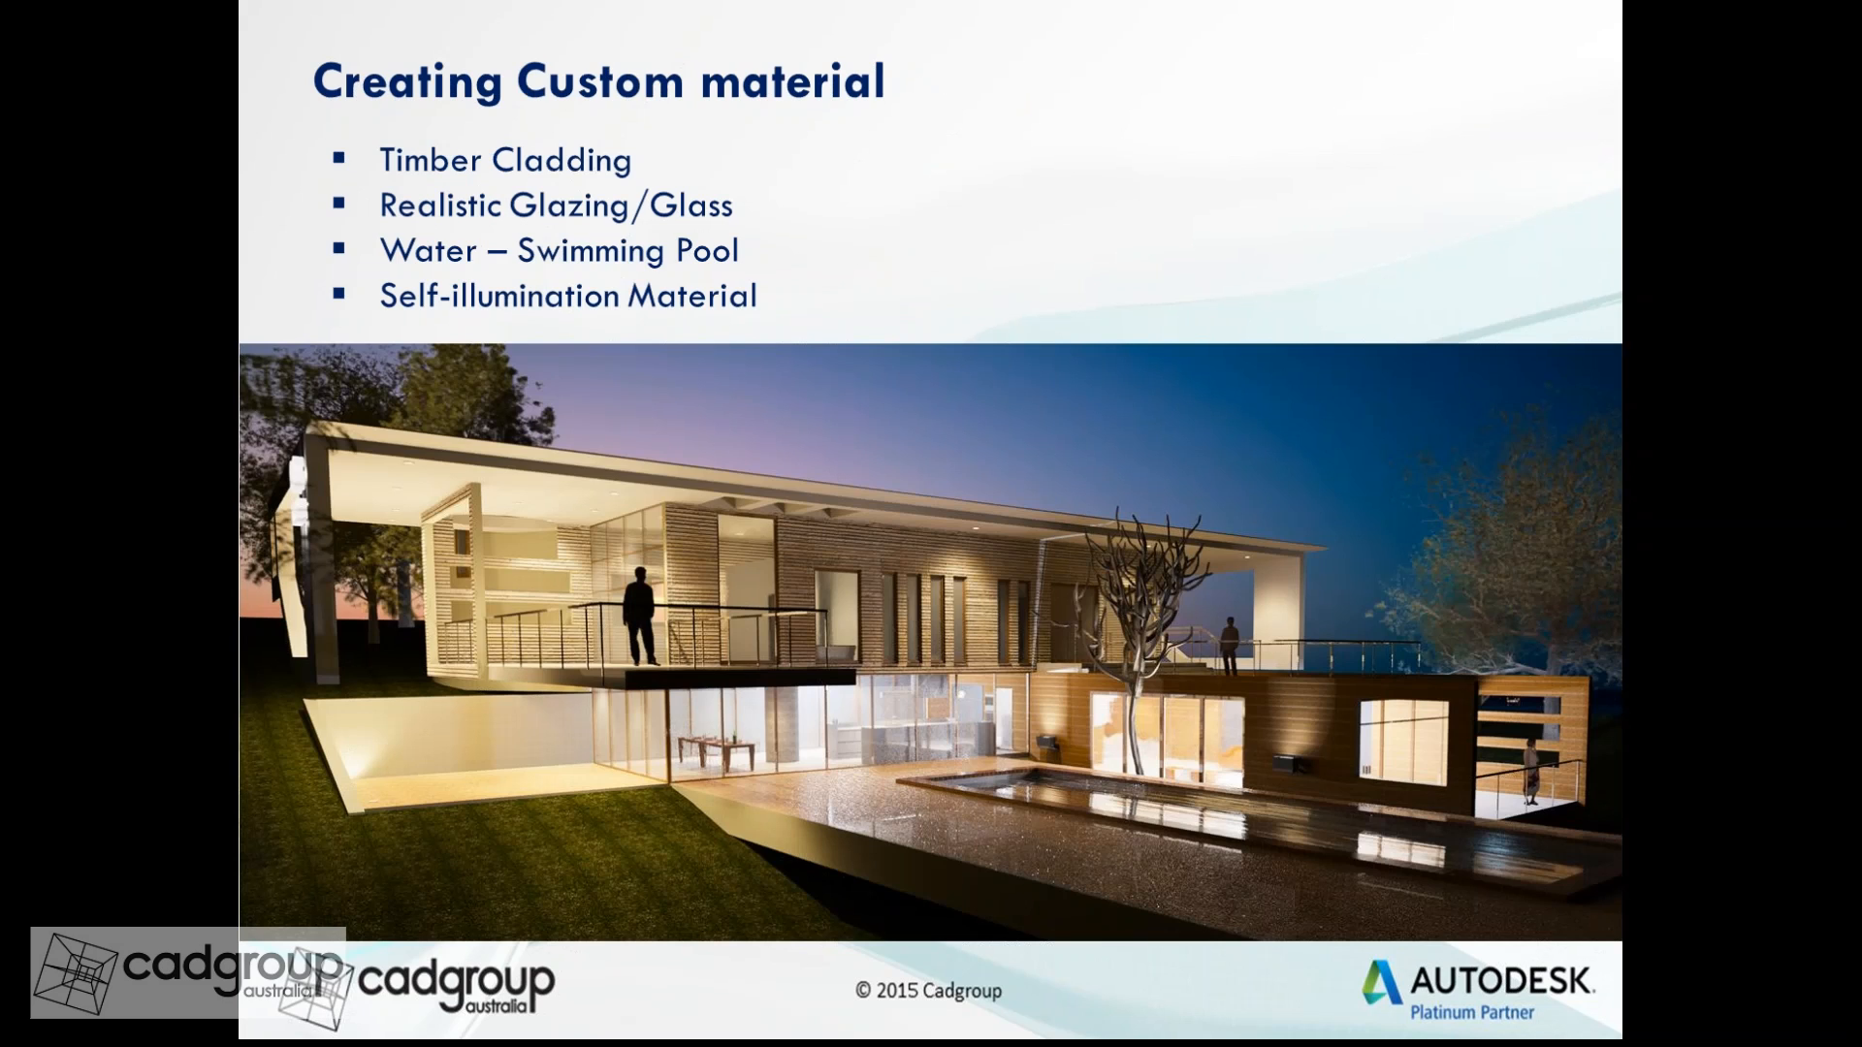
# Return to Revit, close the Material Browser and open the Exterior Sun 3D view.
pyautogui.hotkey('alt', 'Tab')
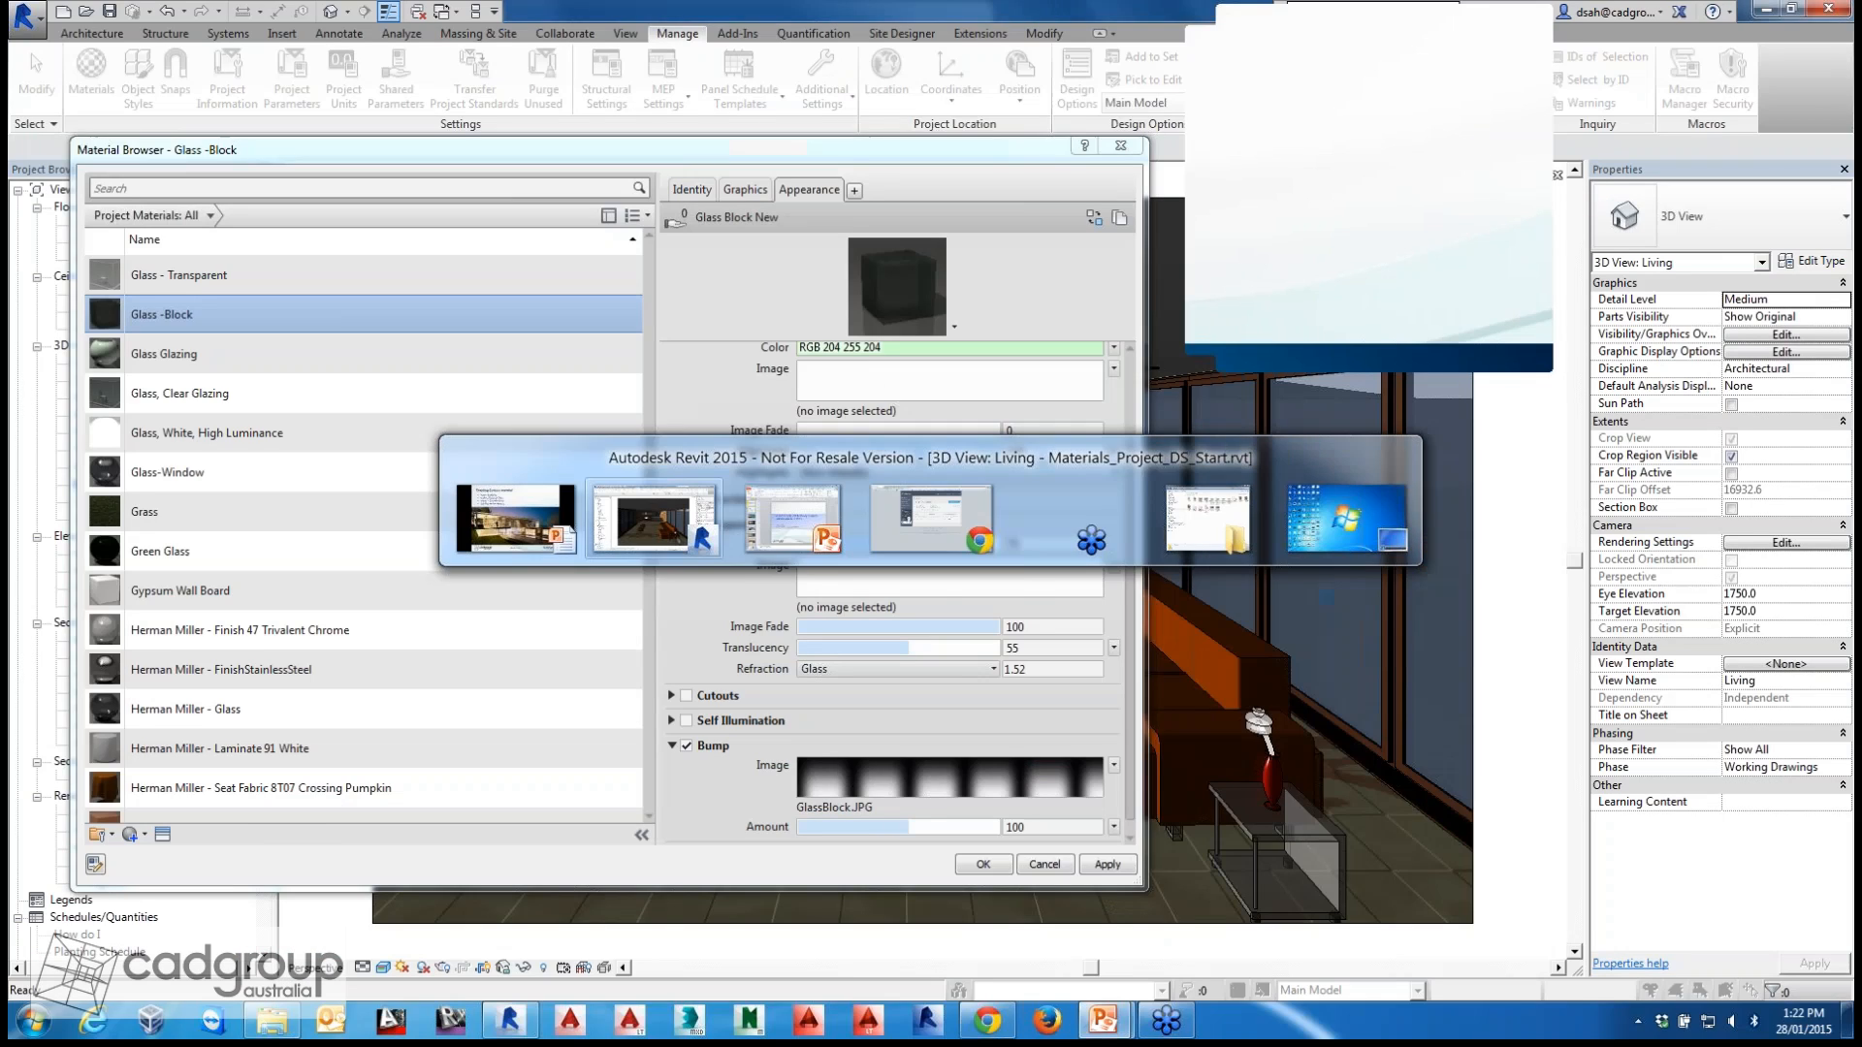
pyautogui.moveTo(611, 149)
pyautogui.mouseDown()
pyautogui.moveTo(738, 105)
pyautogui.moveTo(602, 131)
pyautogui.mouseUp()
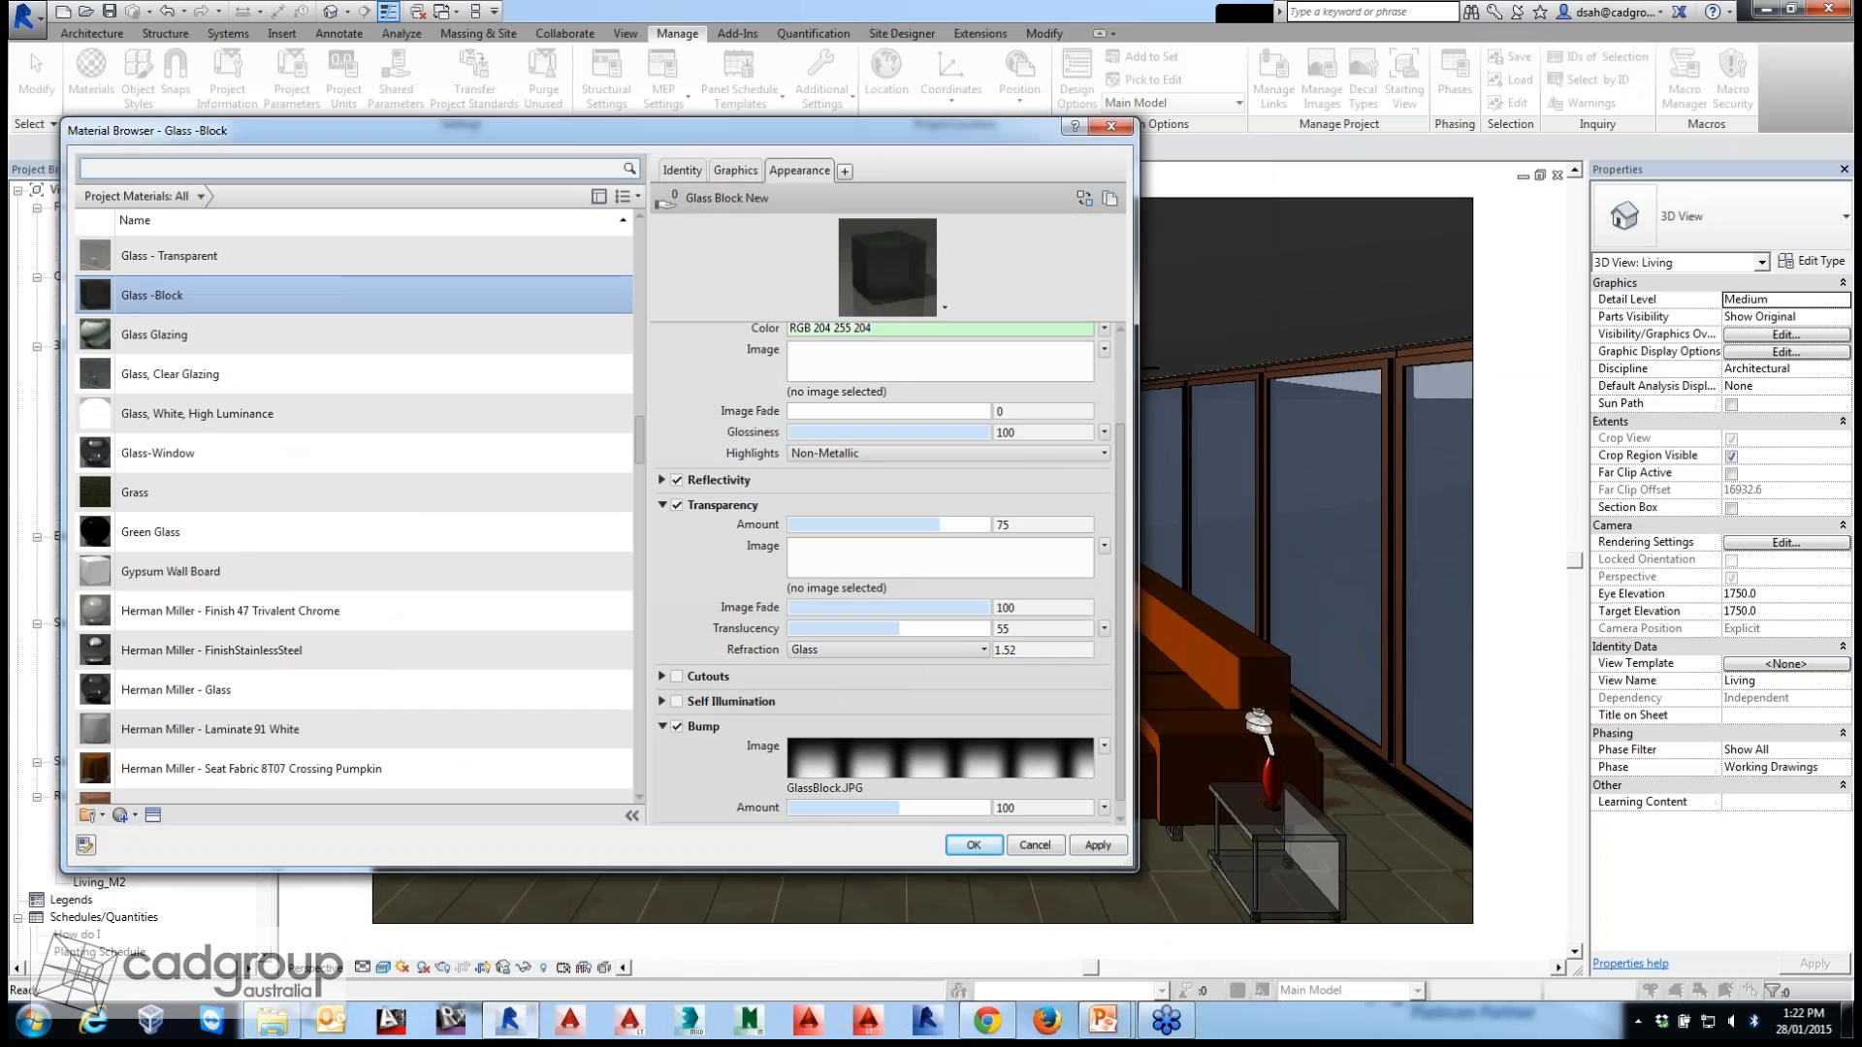
pyautogui.press('Escape')
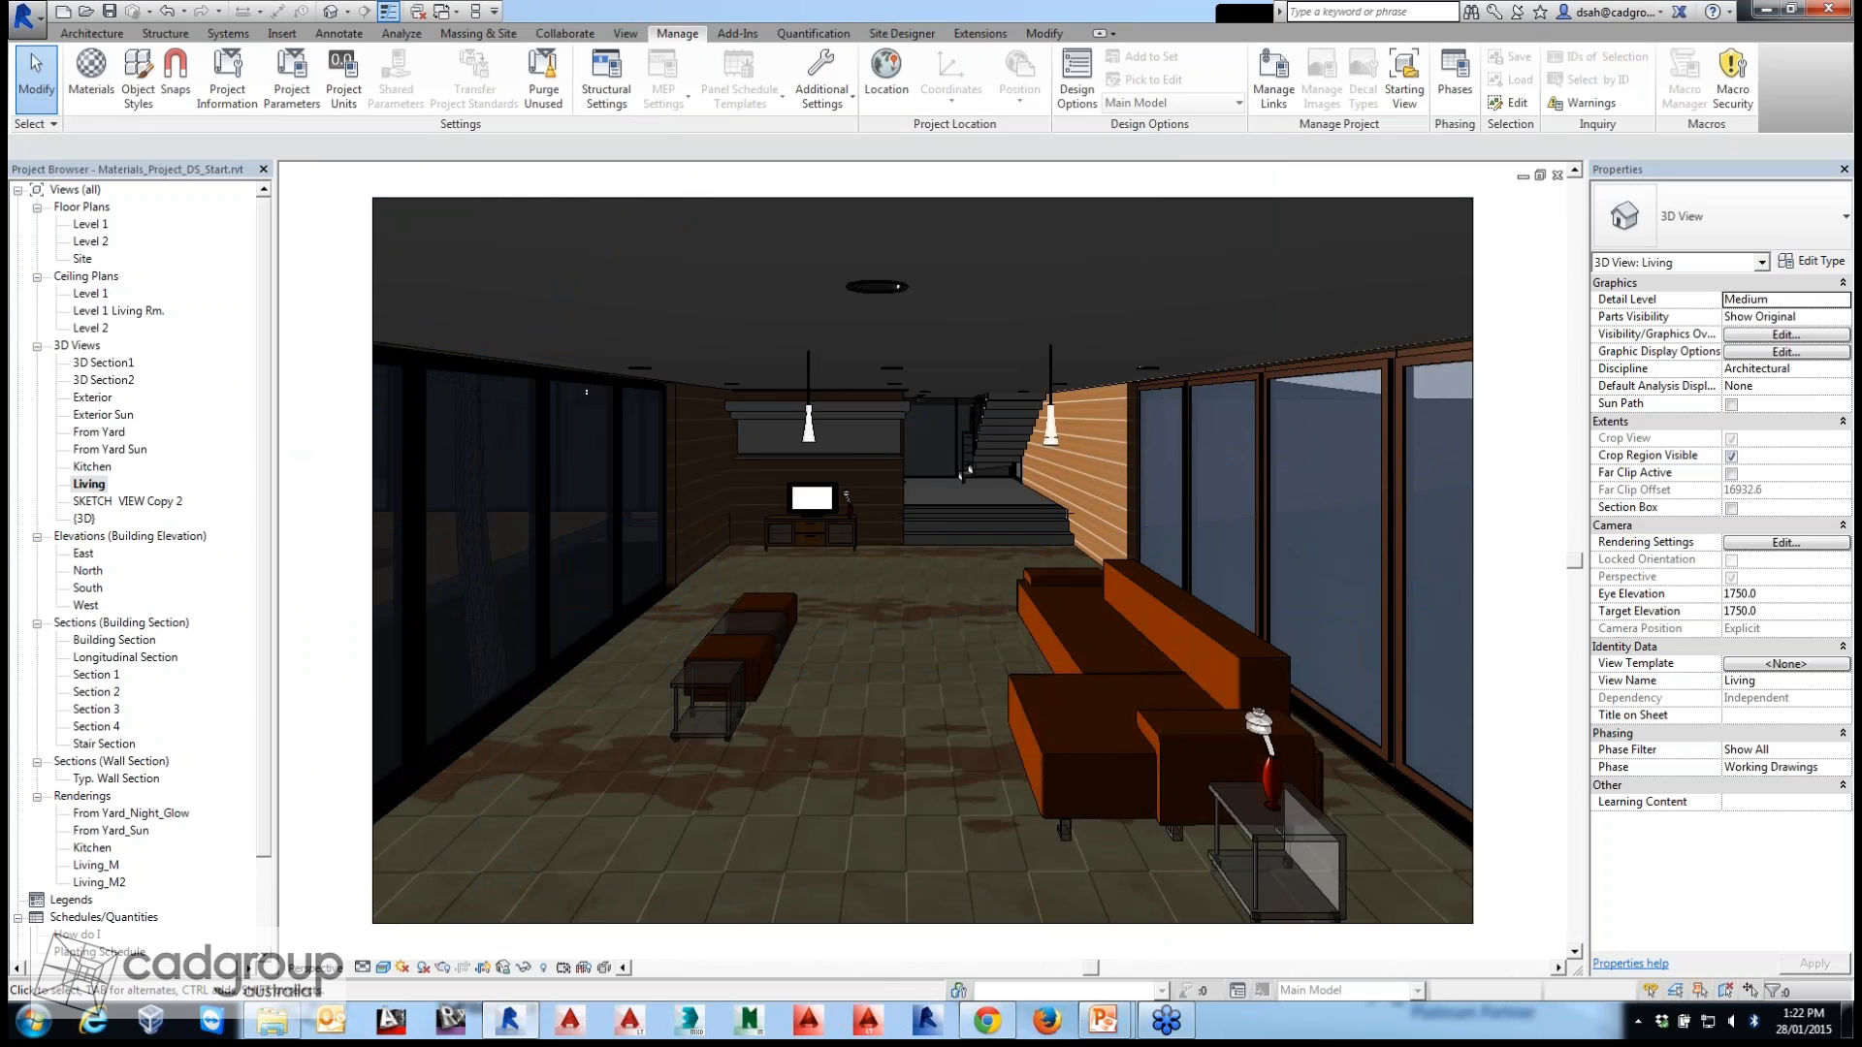
pyautogui.doubleClick(106, 414)
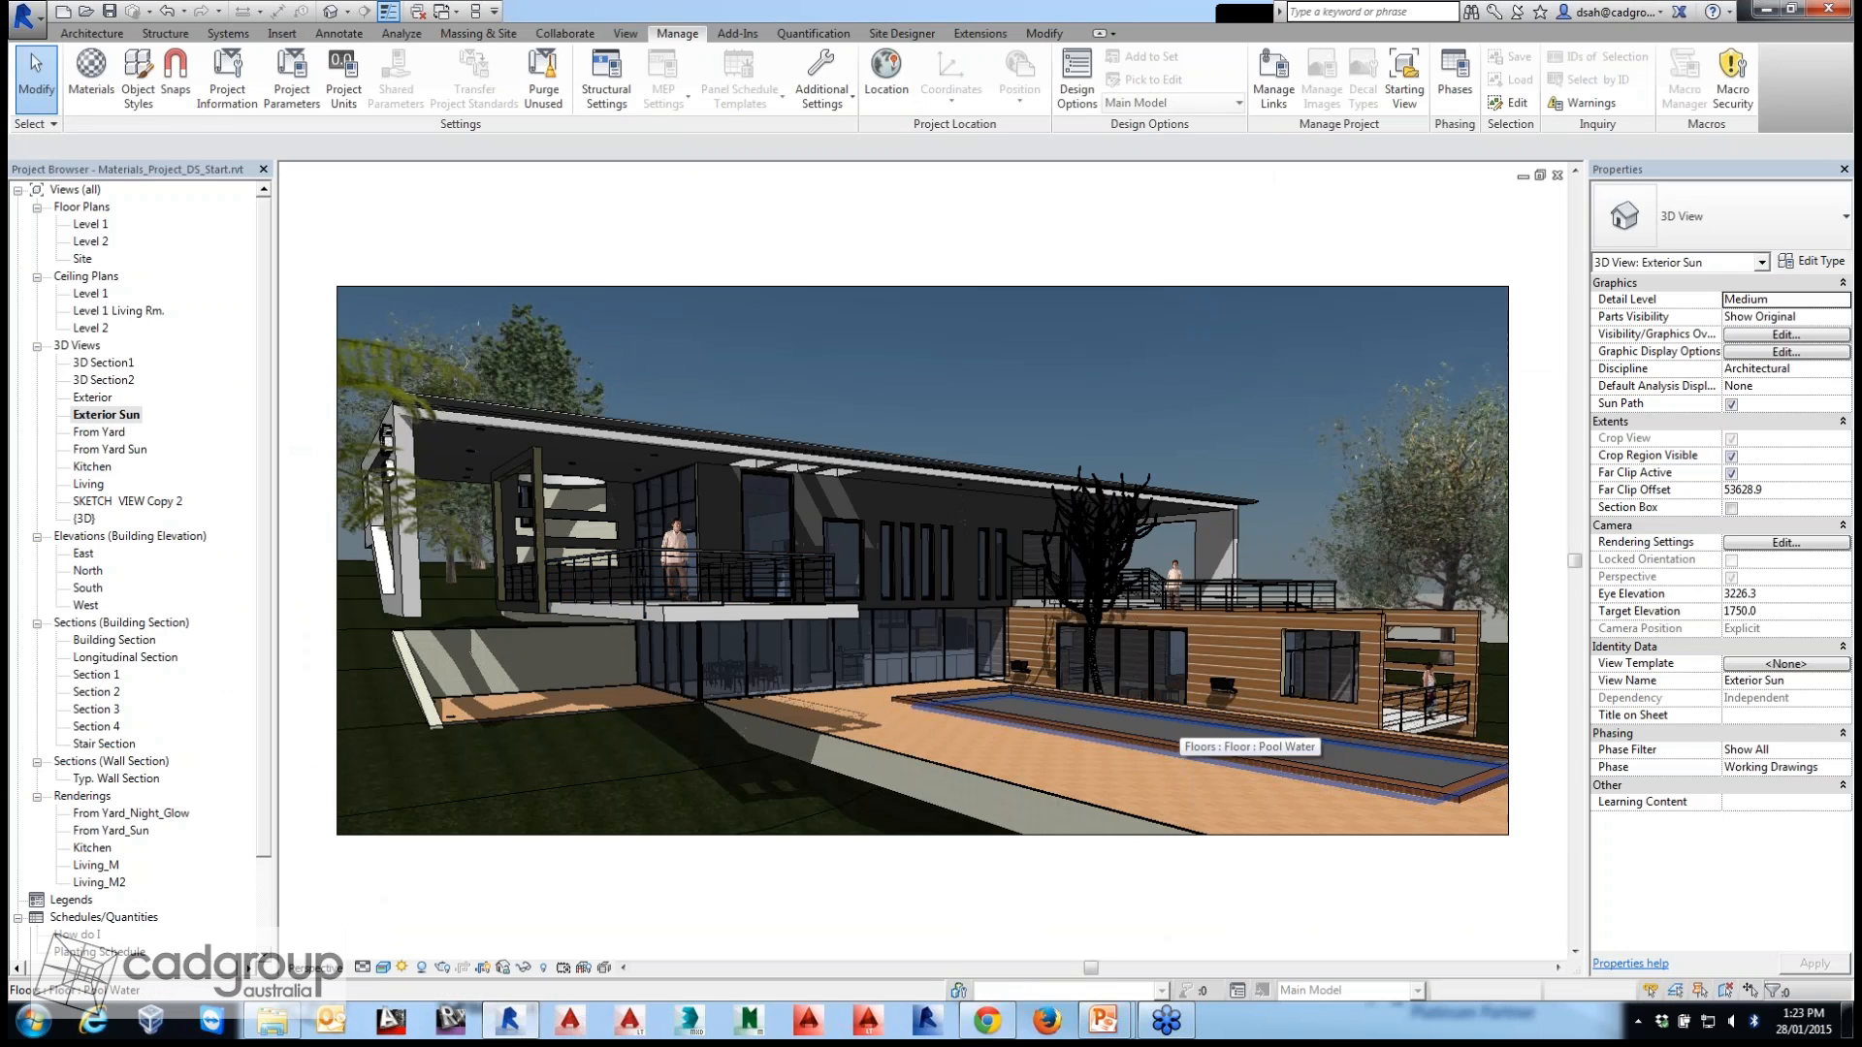
# Select the Pool Water floor and open the material selection for its type's Structure [1] layer.
pyautogui.click(1178, 721)
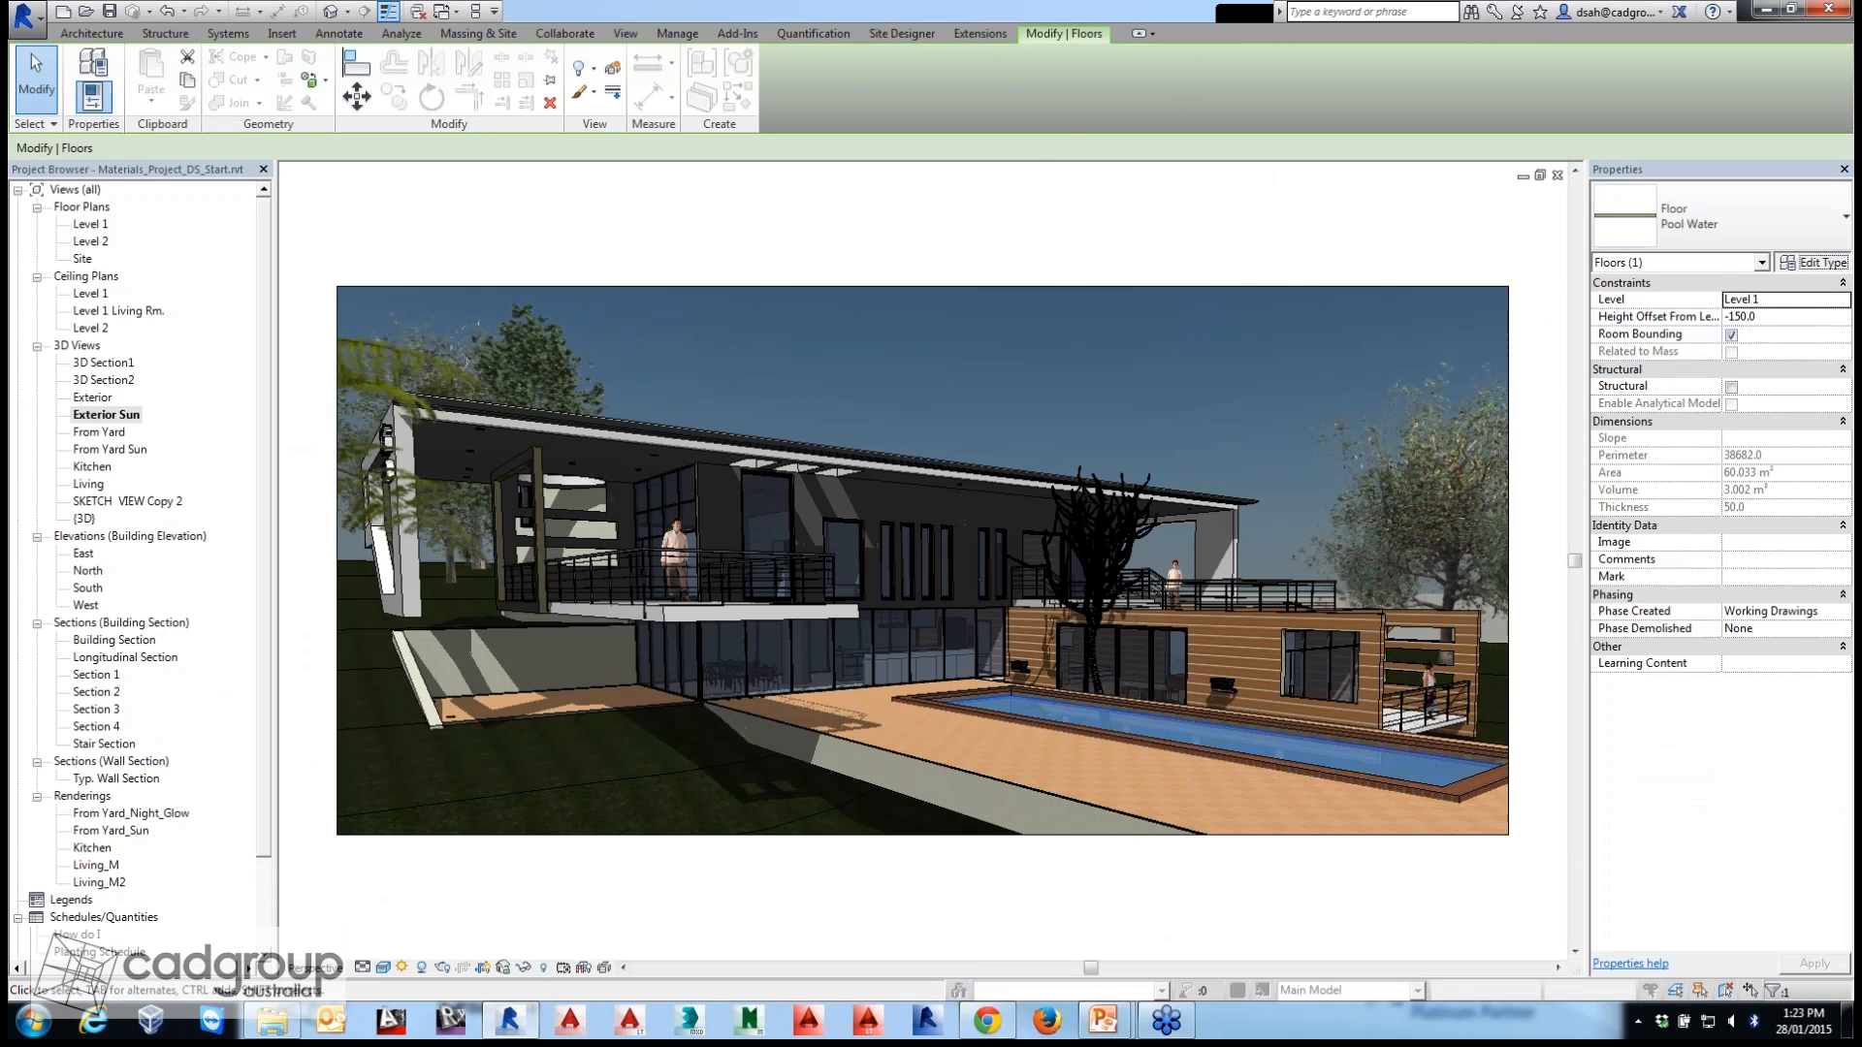
pyautogui.click(1811, 261)
pyautogui.click(900, 202)
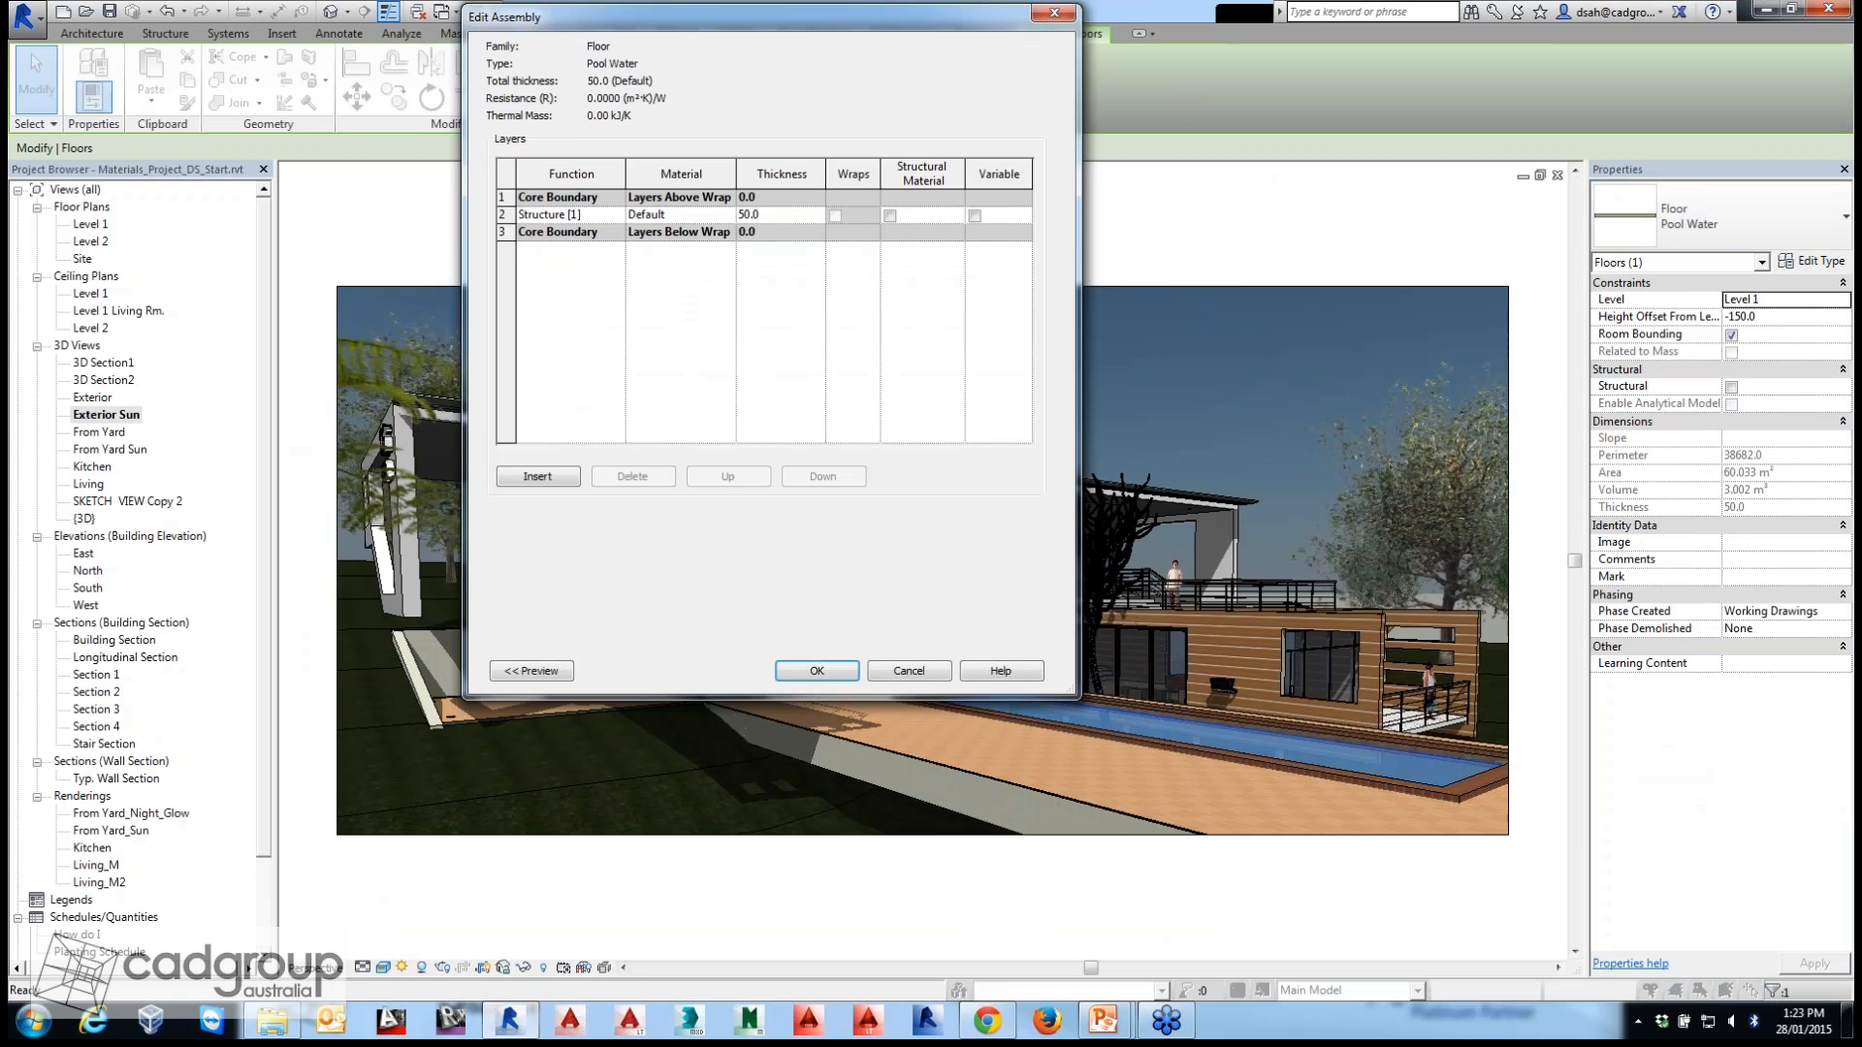
pyautogui.click(678, 215)
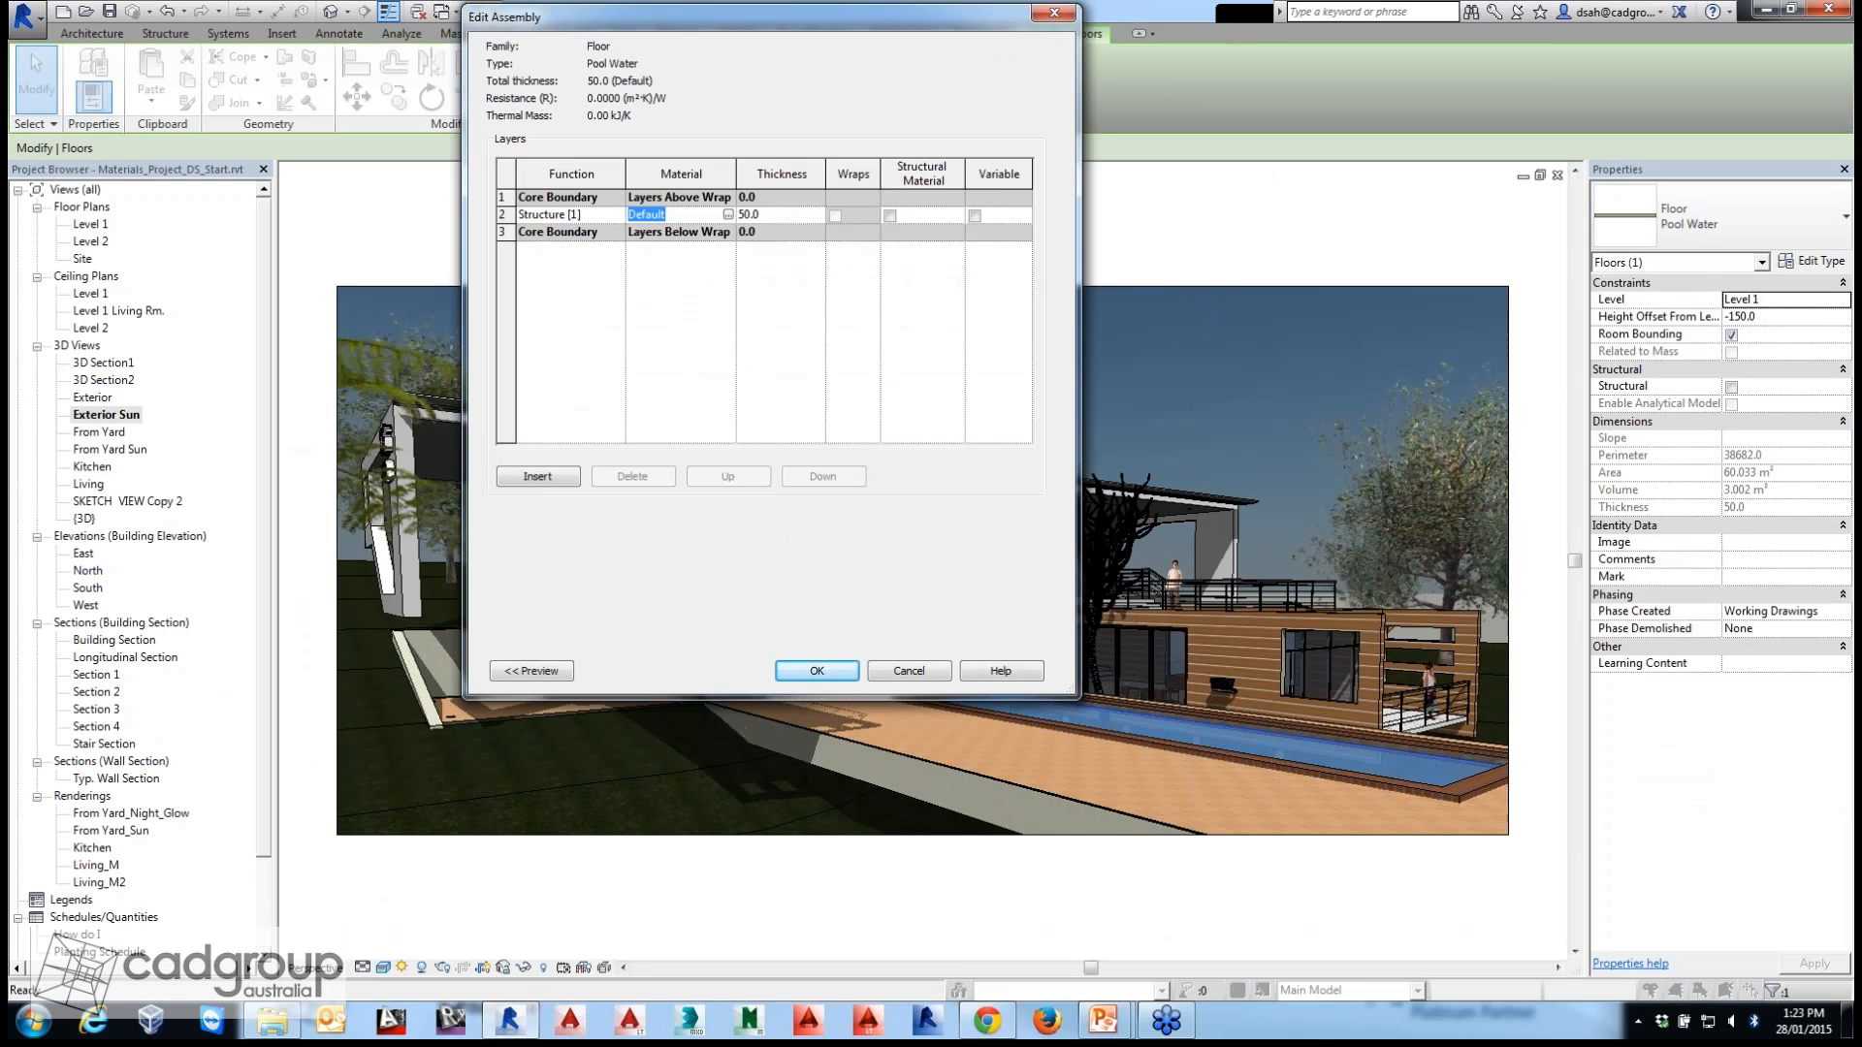
pyautogui.click(728, 214)
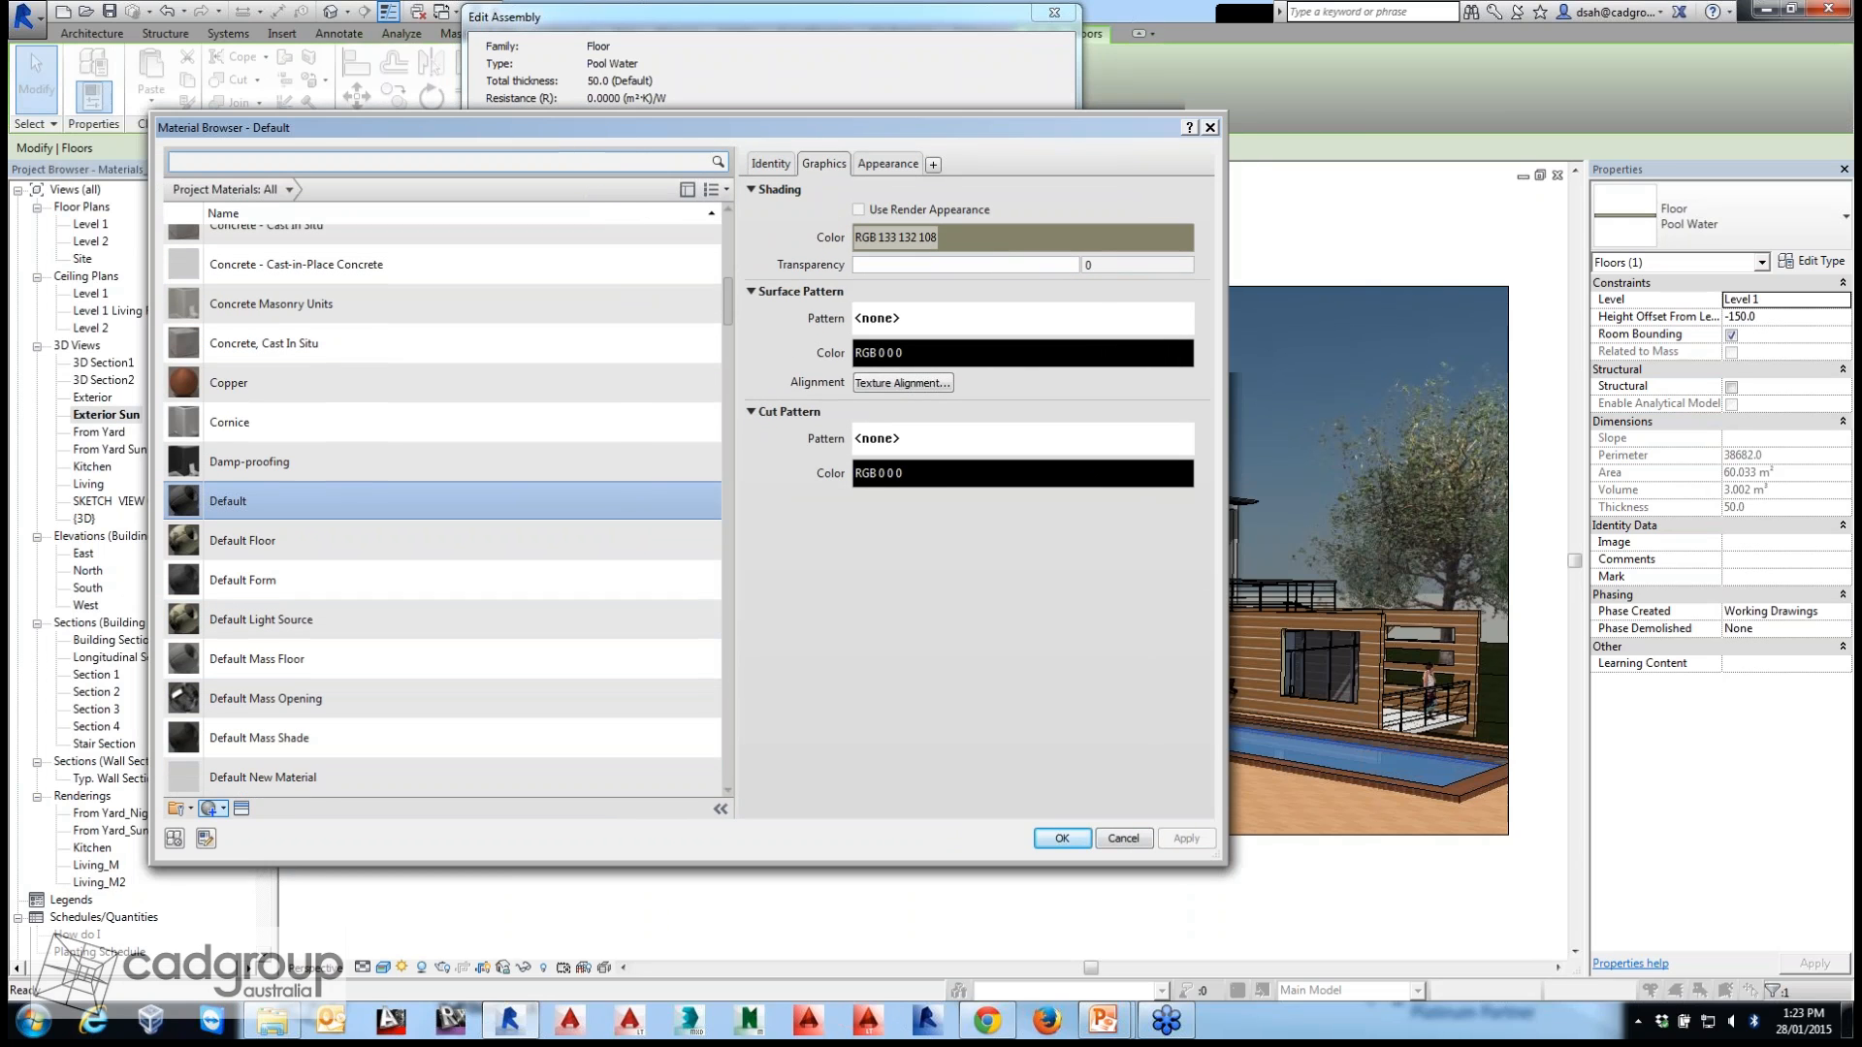
# Create a new material in the project and name it Pool-water.
pyautogui.click(215, 809)
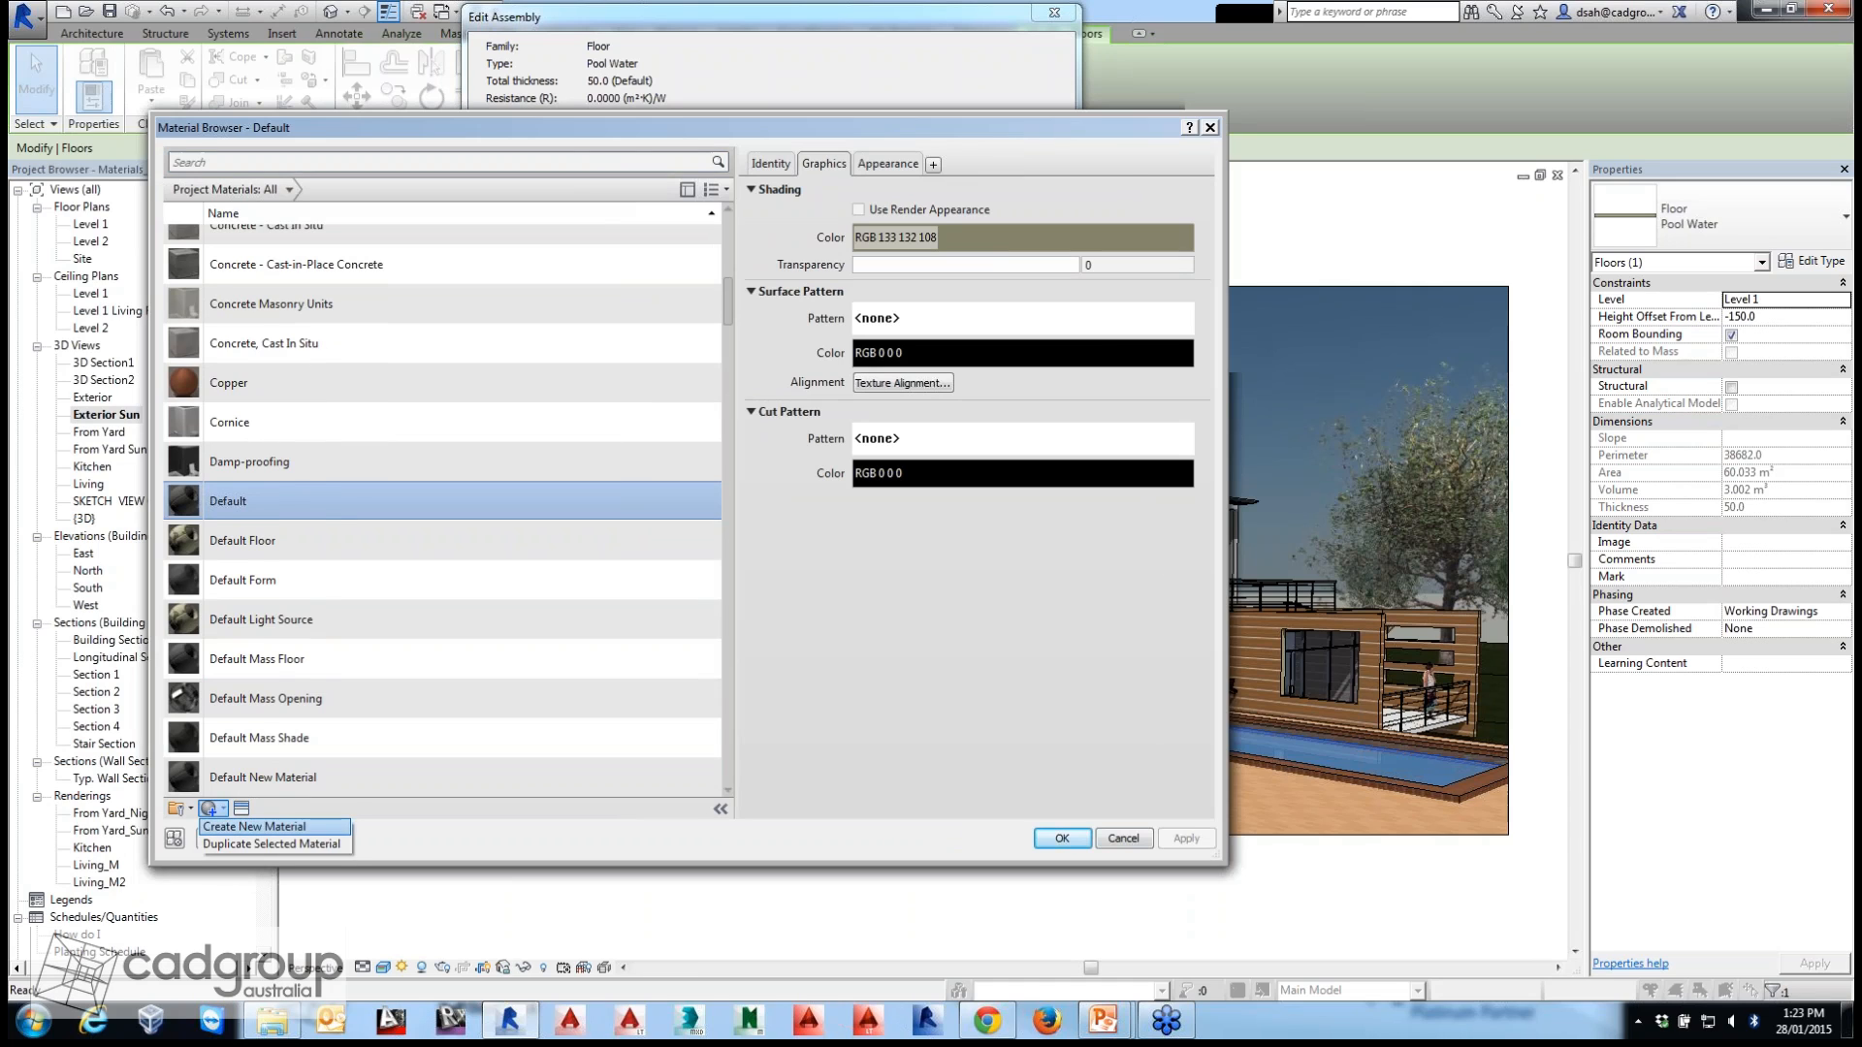
pyautogui.click(255, 827)
pyautogui.rightClick(306, 504)
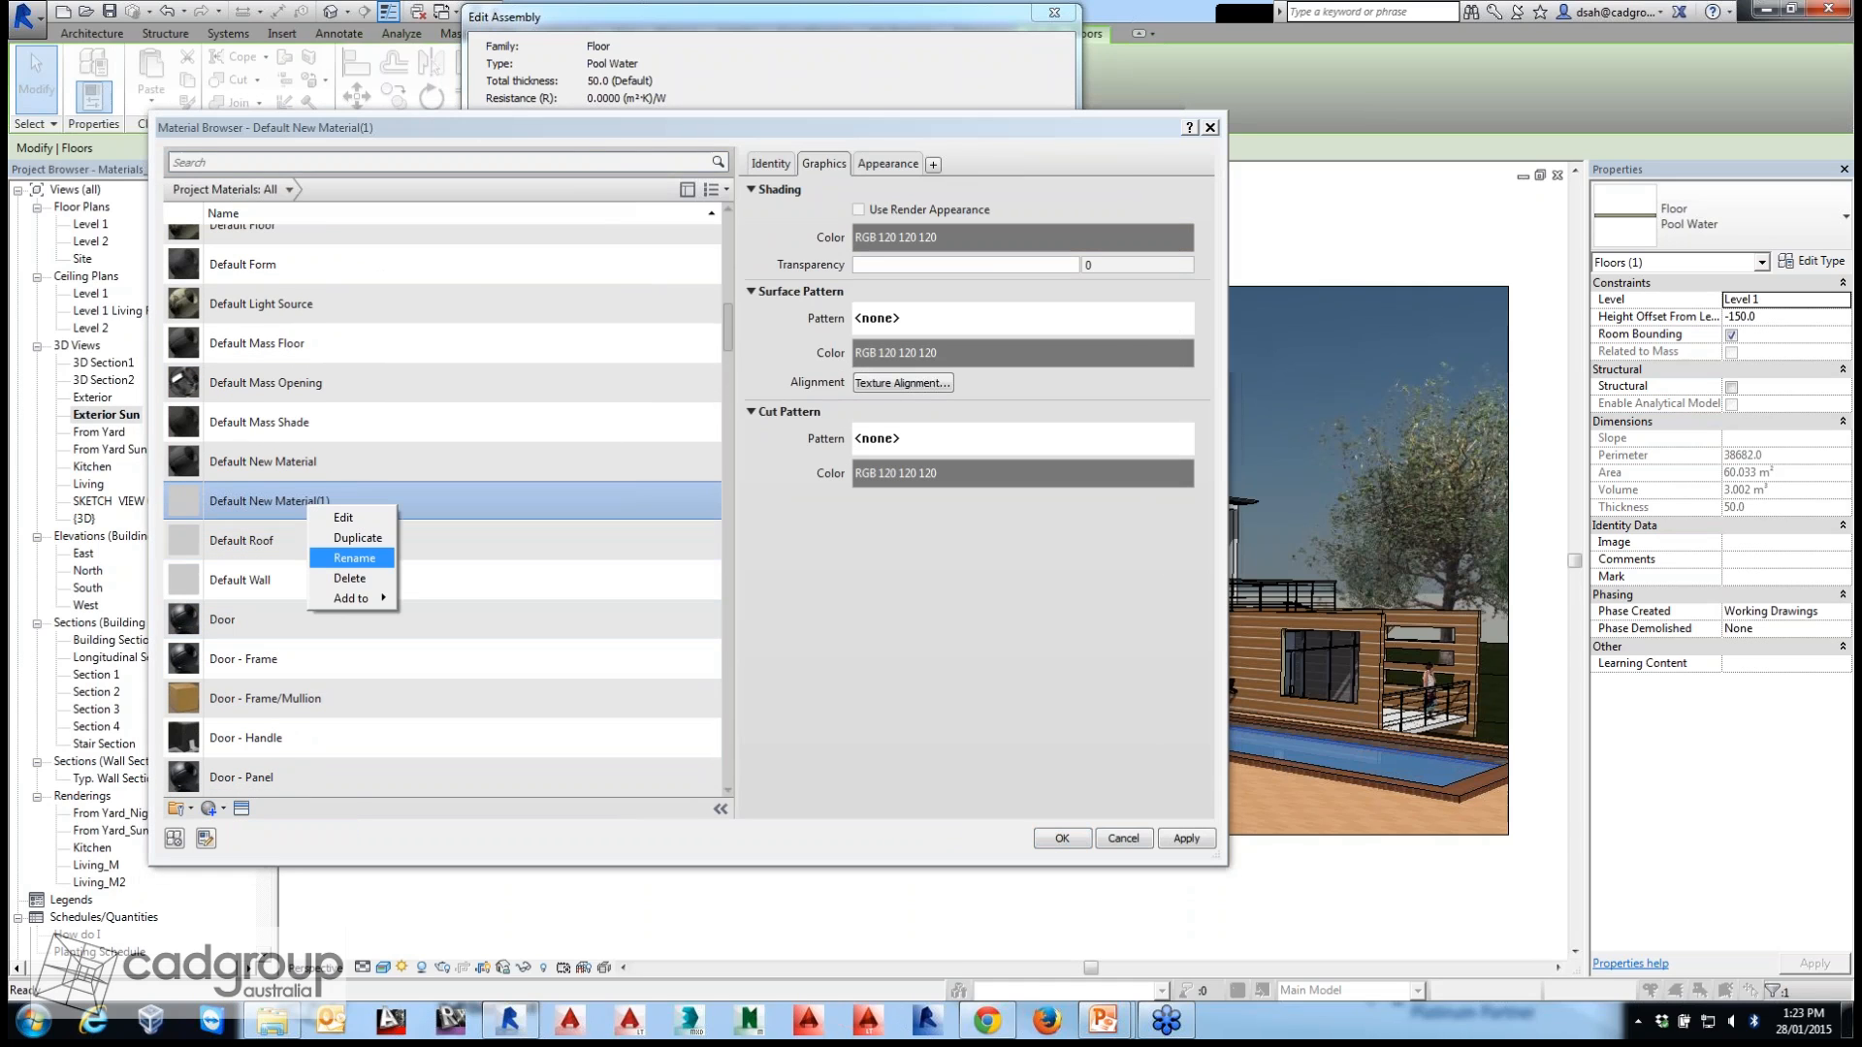
pyautogui.click(354, 557)
pyautogui.write('Swimm')
pyautogui.press('BackSpace')
pyautogui.press('BackSpace')
pyautogui.press('BackSpace')
pyautogui.press('BackSpace')
pyautogui.press('BackSpace')
pyautogui.press('BackSpace')
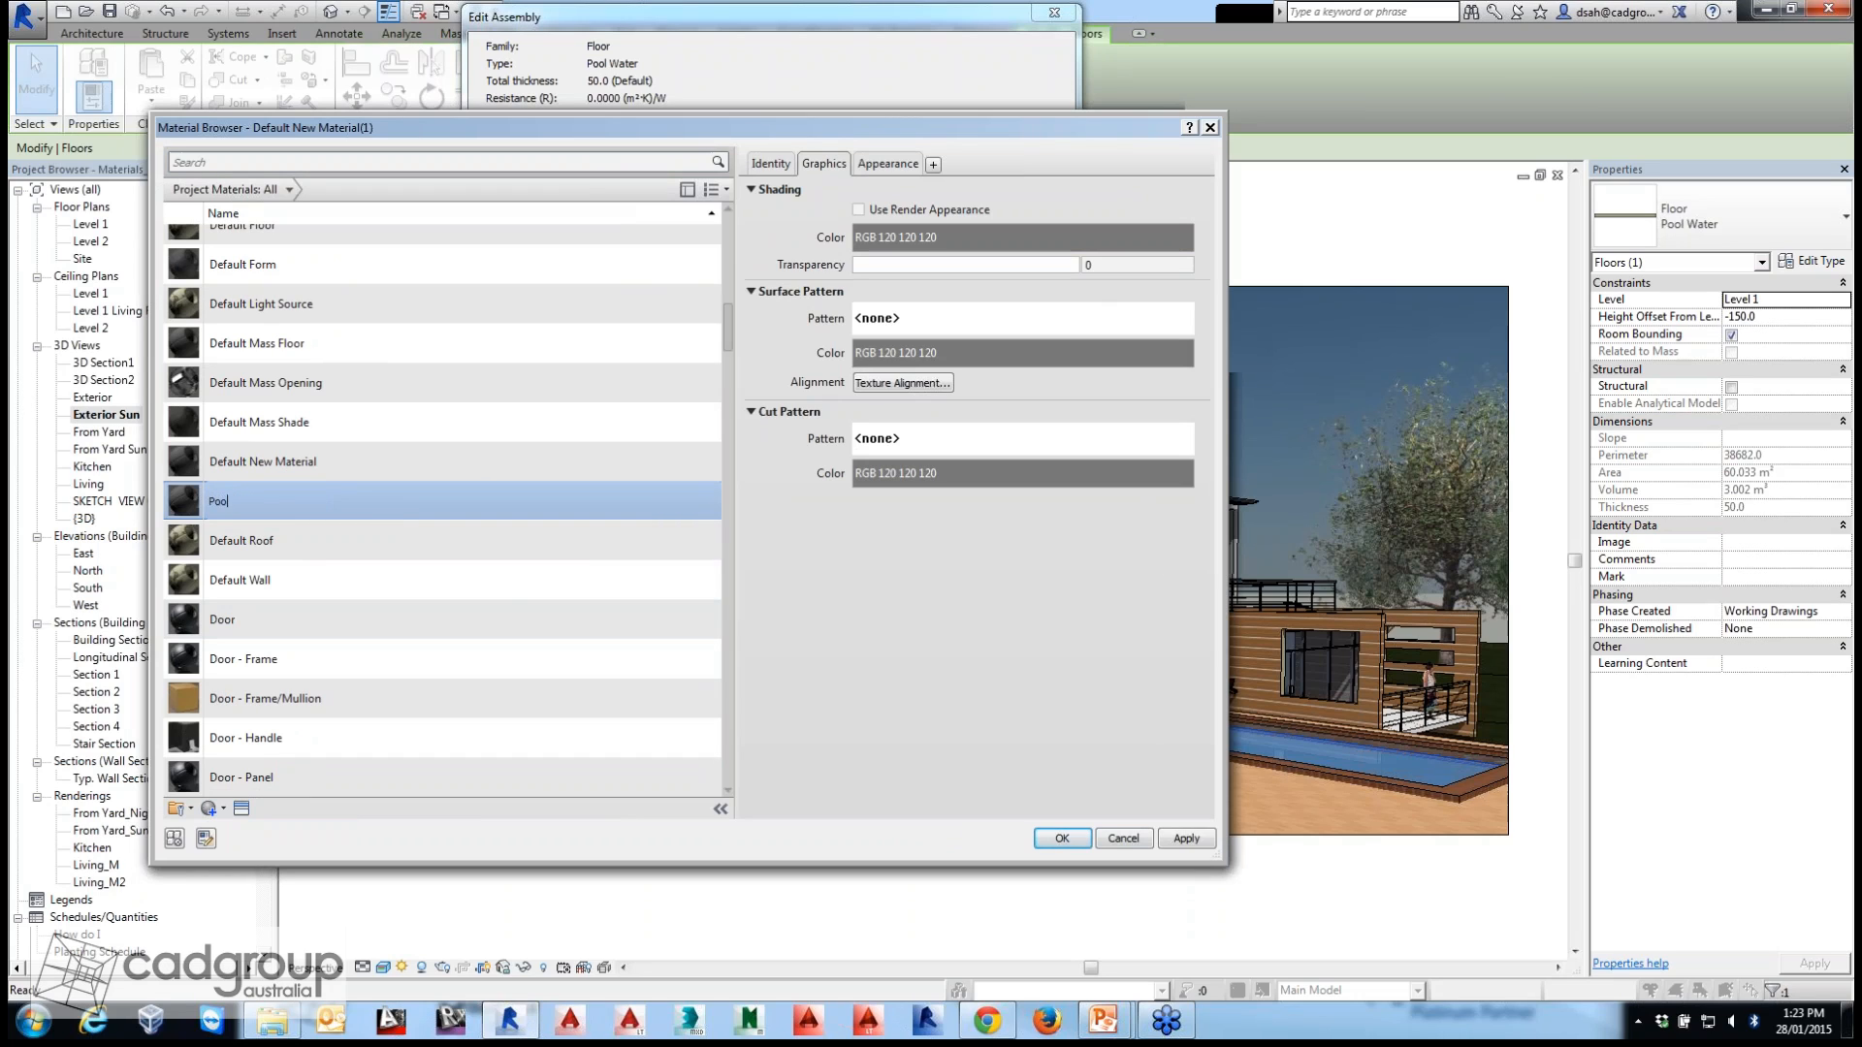
pyautogui.write('Pool-water')
pyautogui.press('Return')
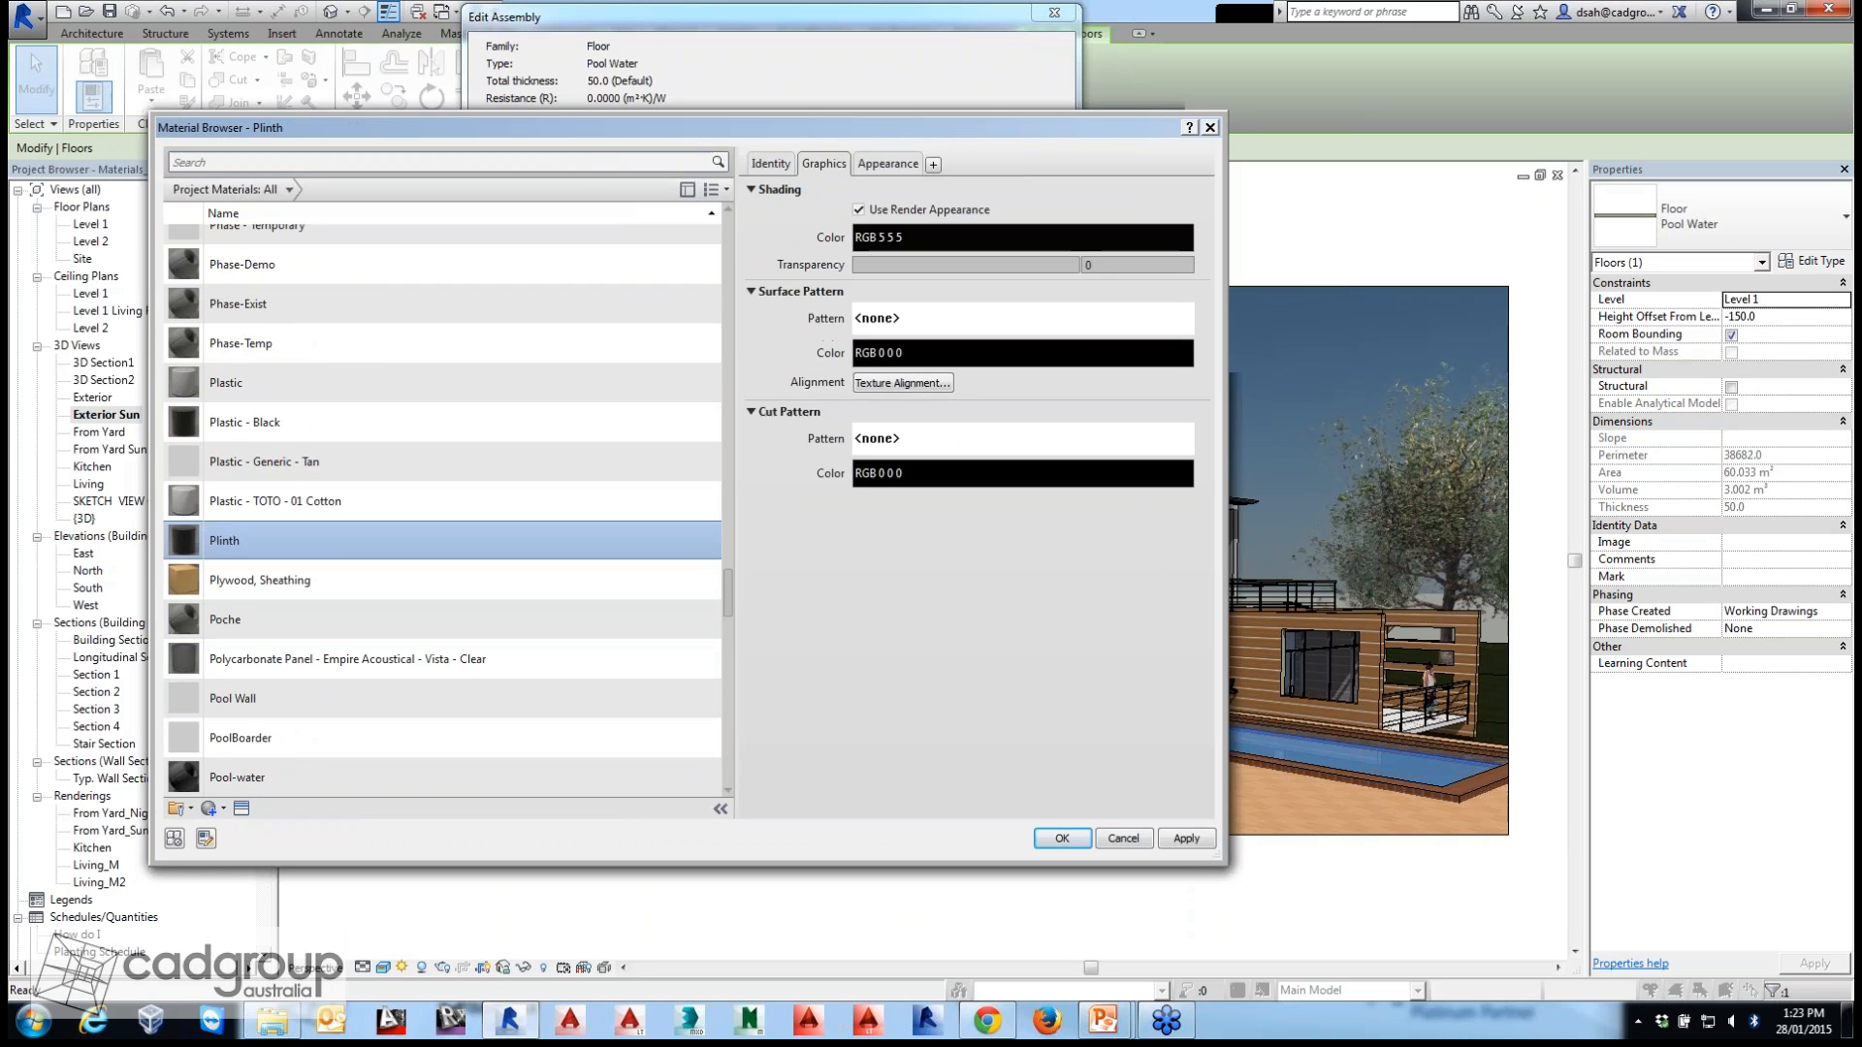
# Replace Pool-water's appearance with the Swimming Pool asset from the Appearance Library's Liquid category and set its water type to Generic Reflecting Pool.
pyautogui.click(264, 778)
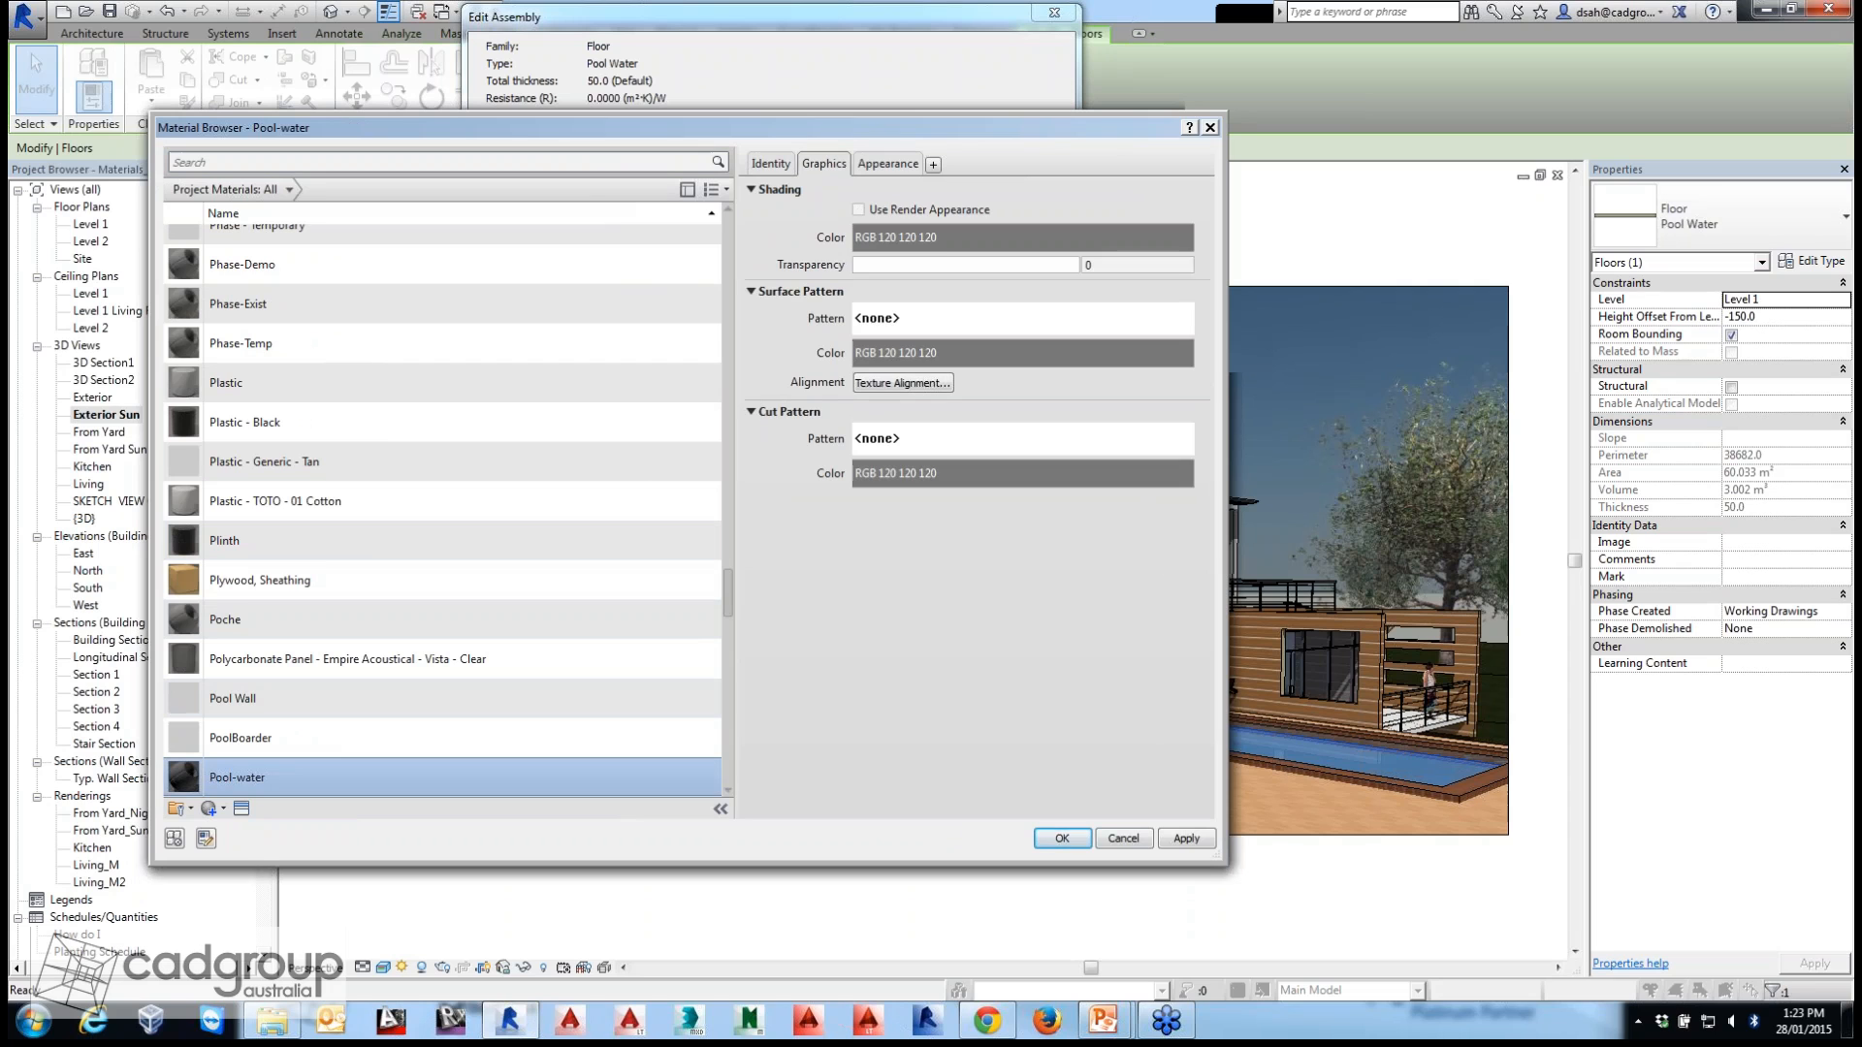
pyautogui.click(888, 164)
pyautogui.moveTo(853, 127); pyautogui.dragTo(768, 118)
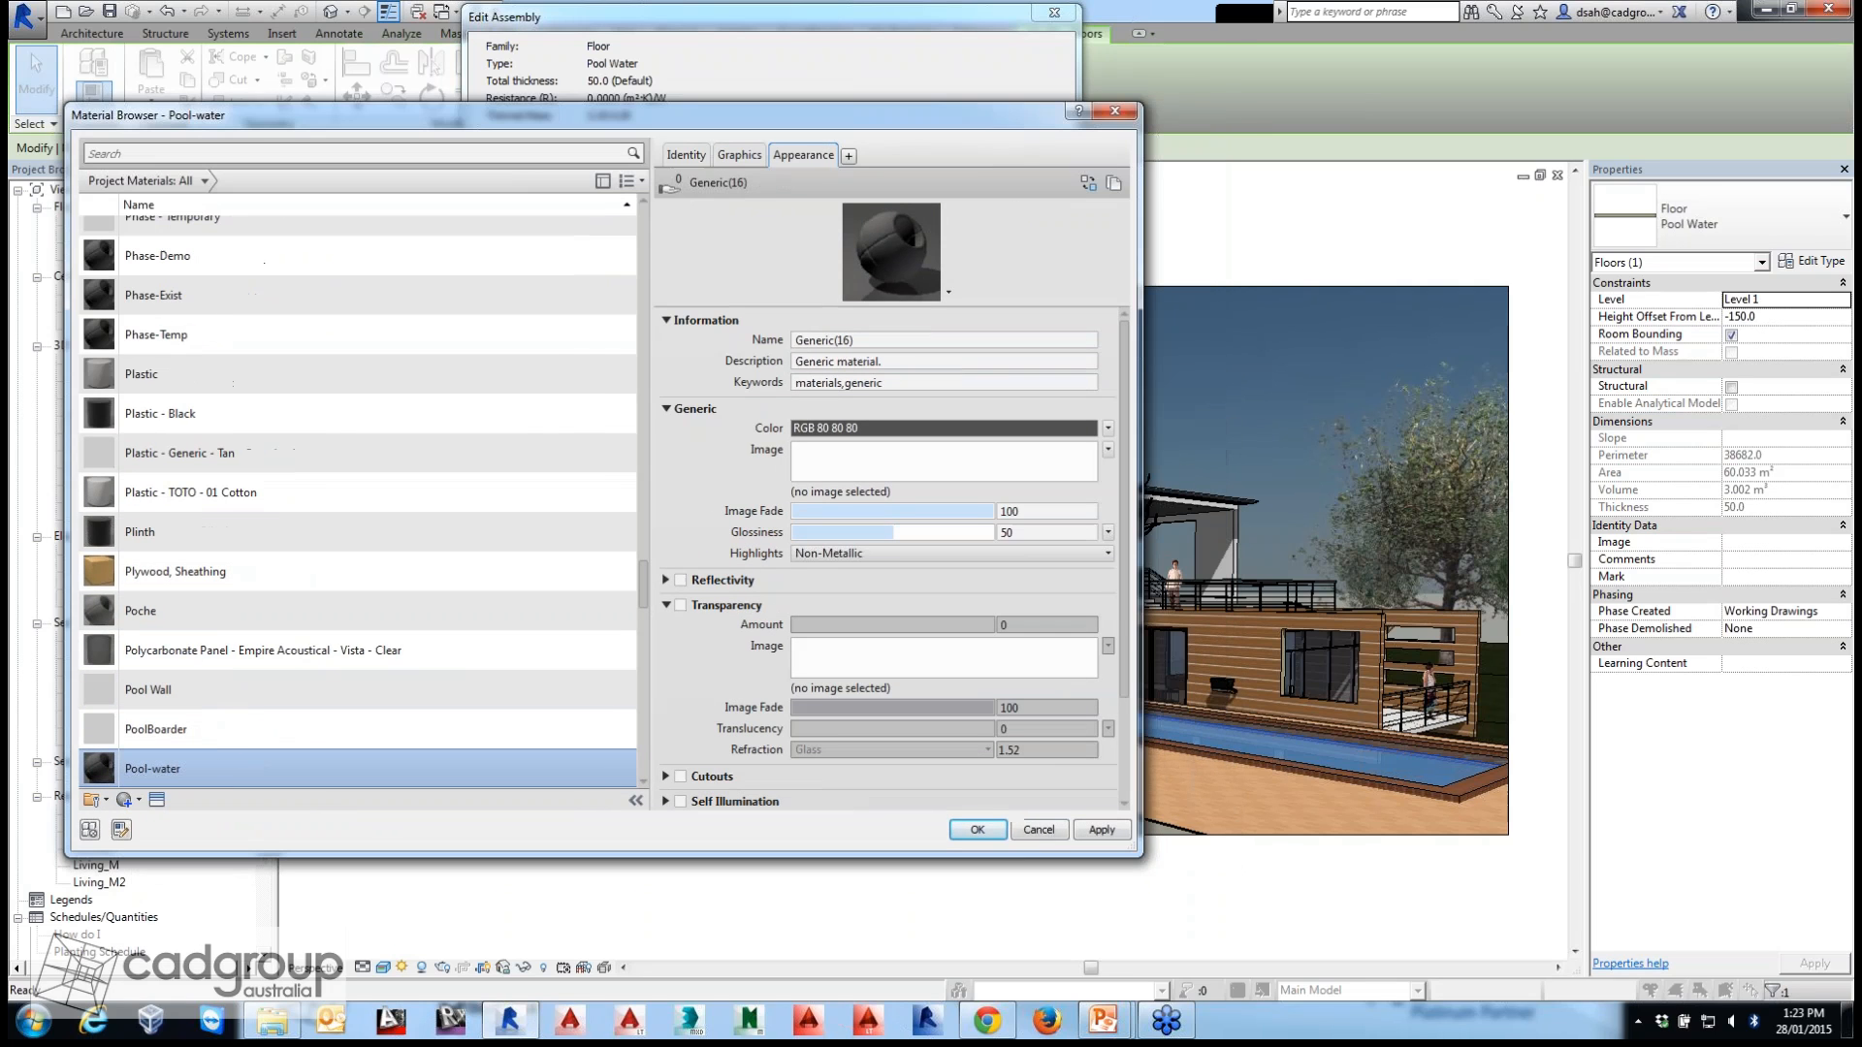
pyautogui.click(1087, 182)
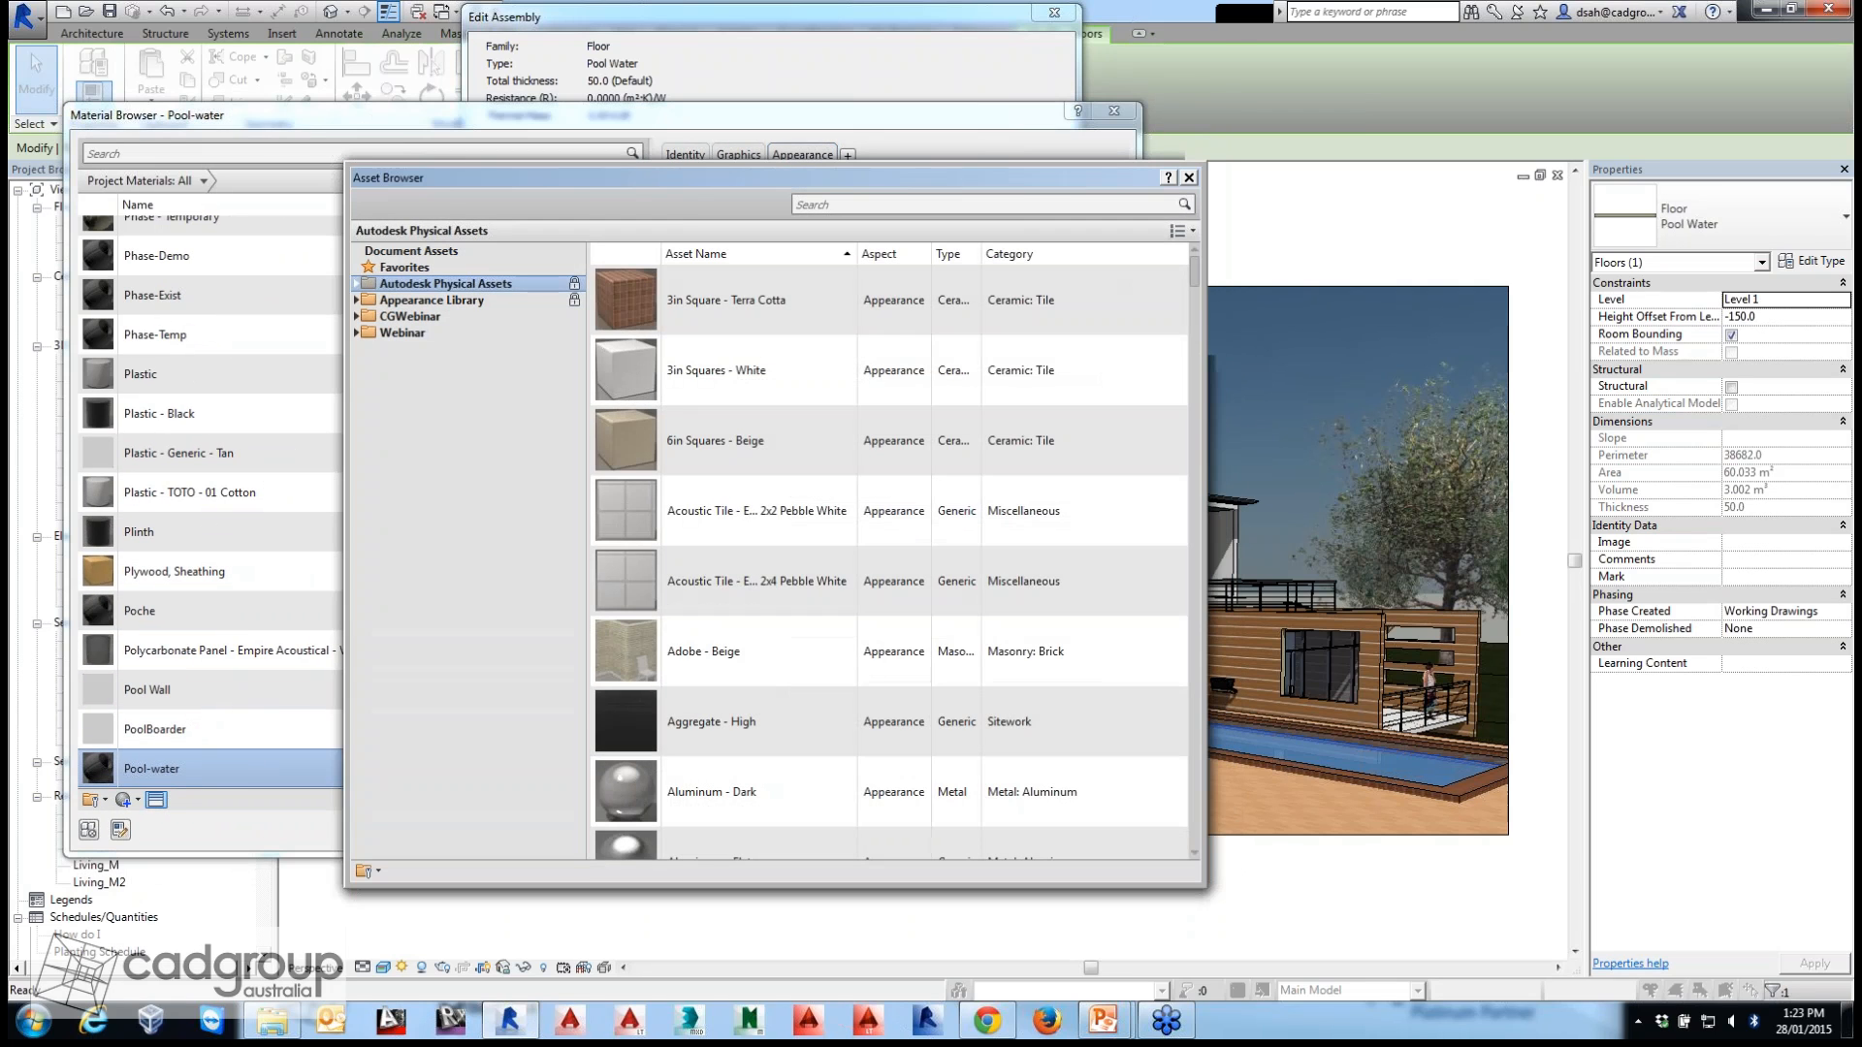
pyautogui.click(357, 301)
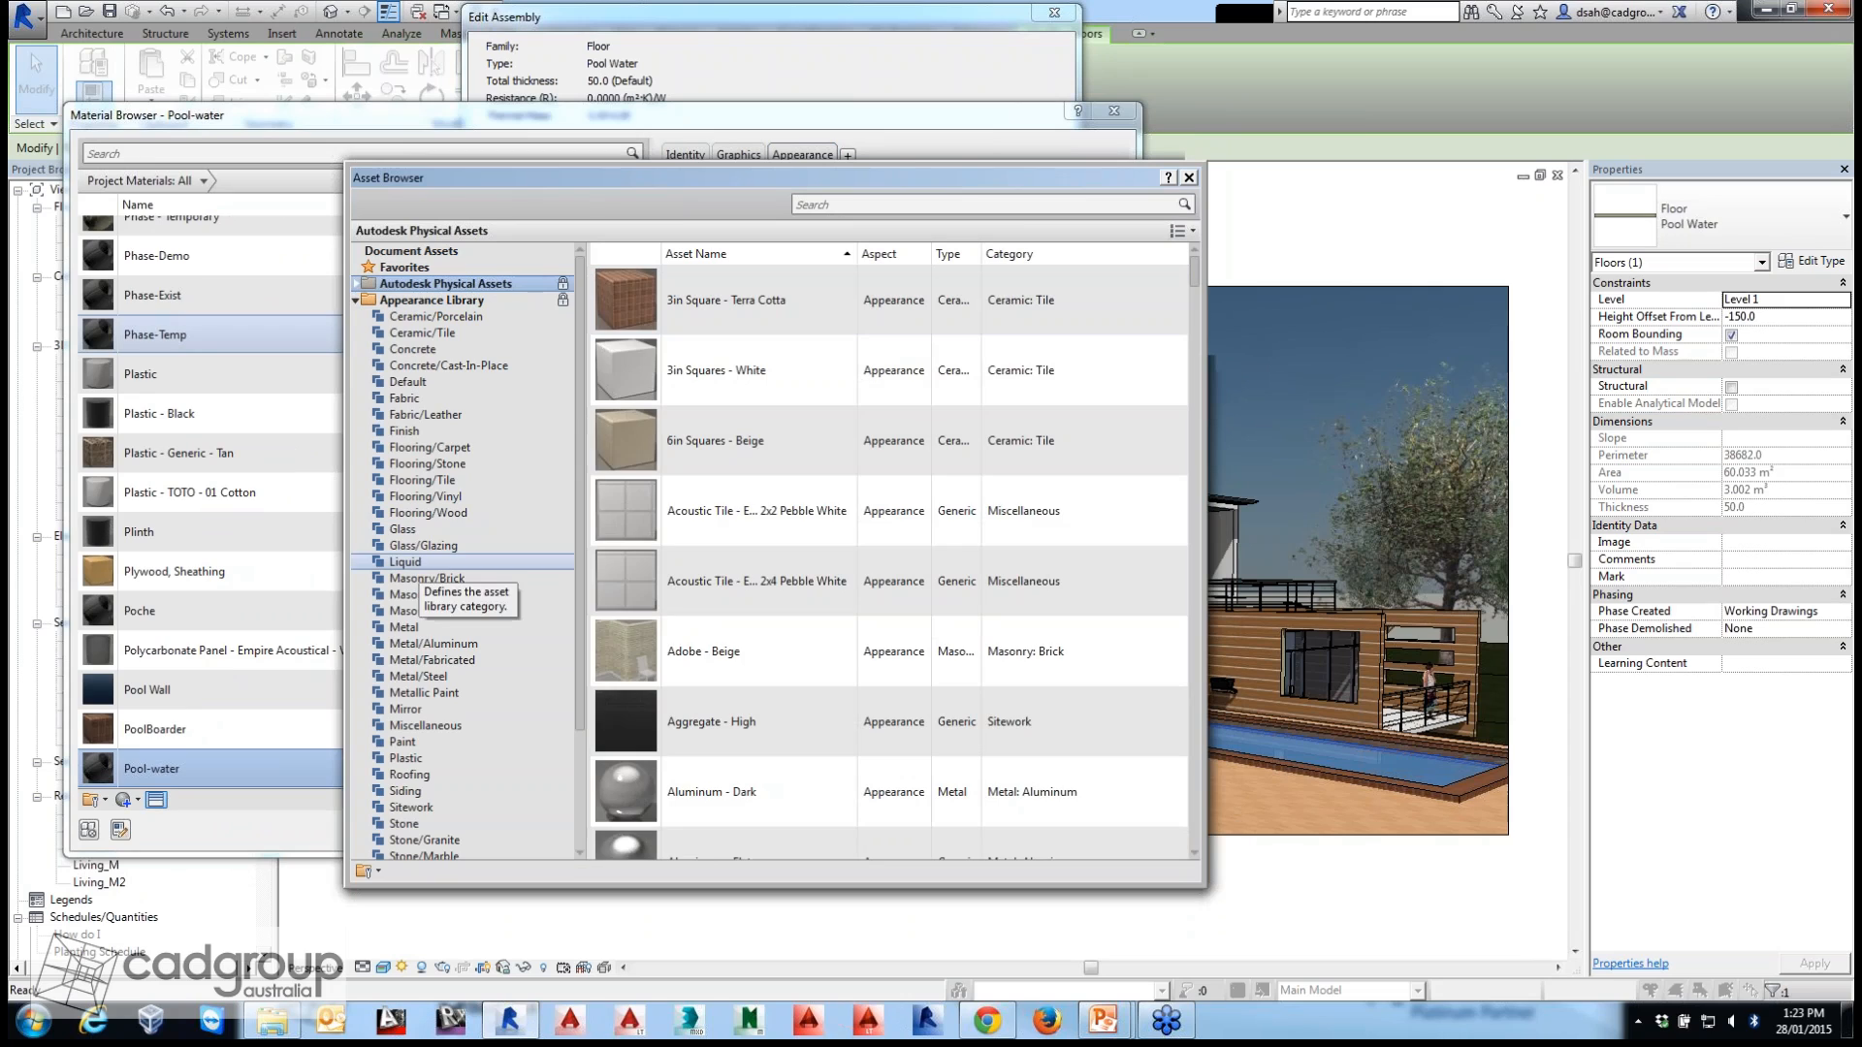
pyautogui.click(406, 562)
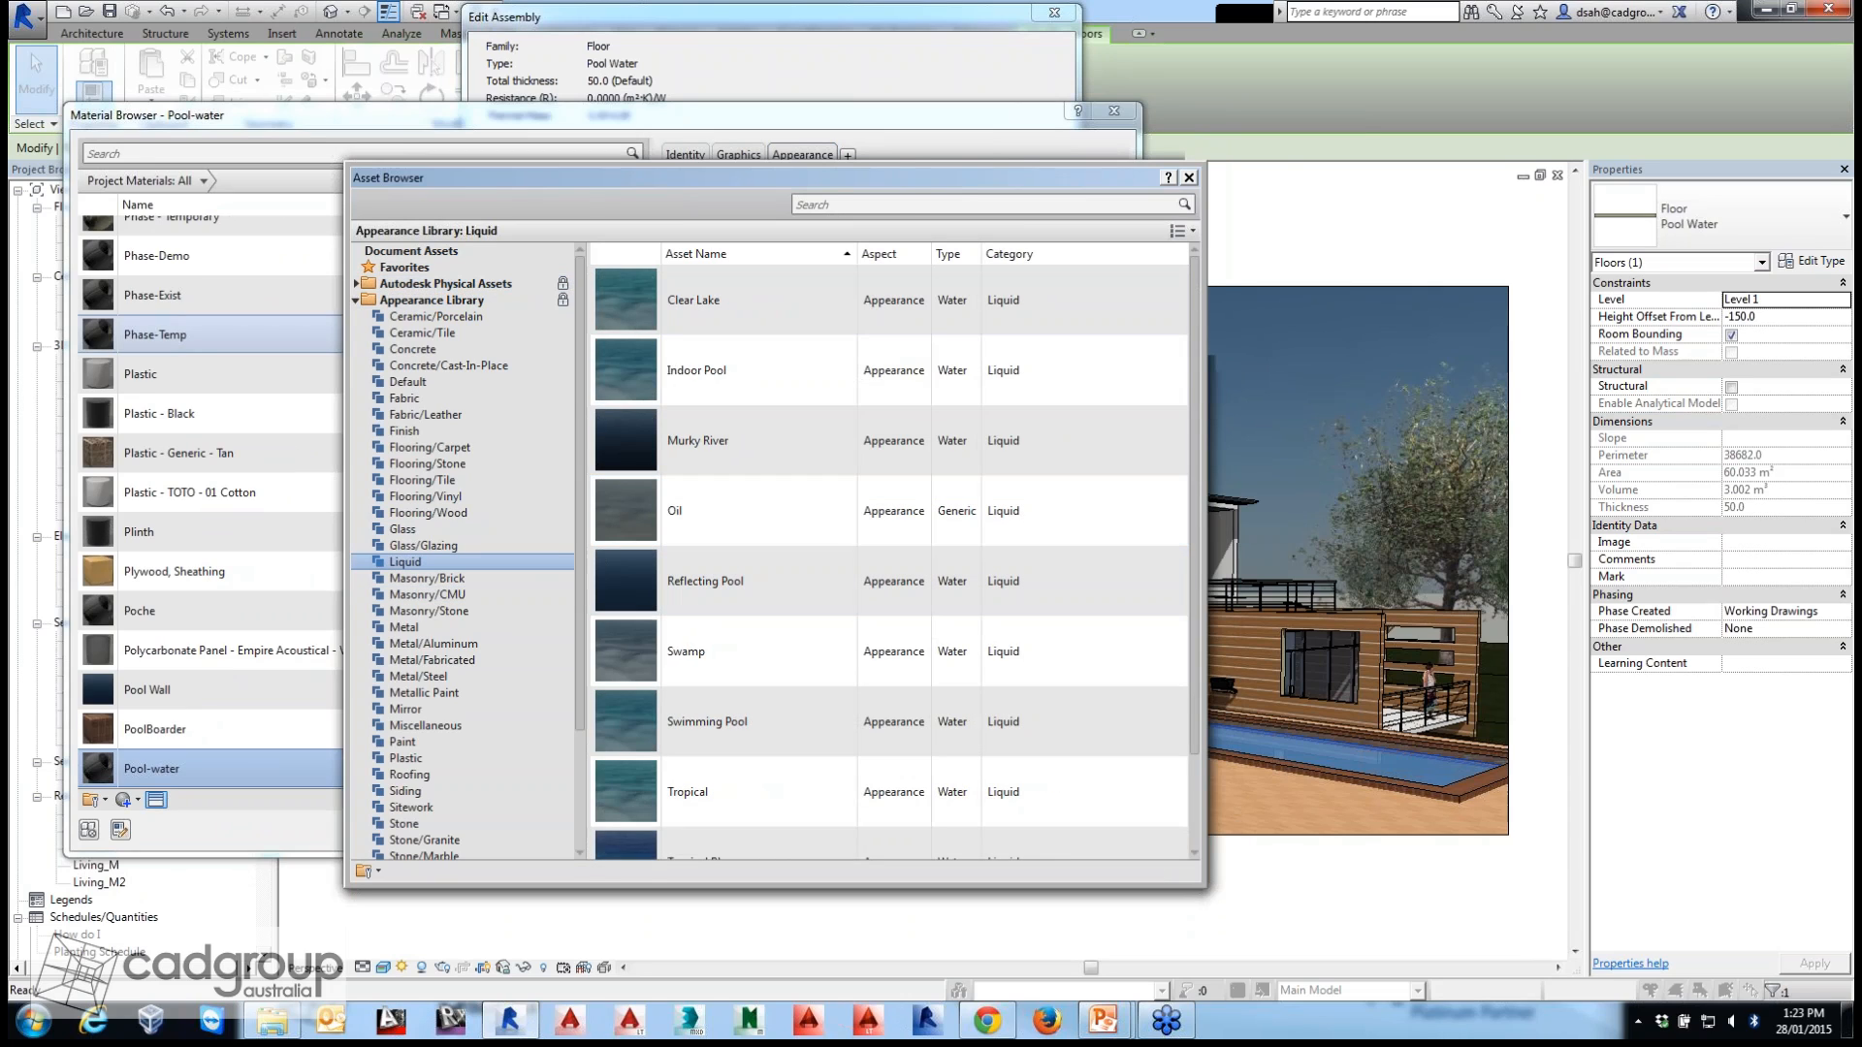
pyautogui.moveTo(1205, 442); pyautogui.dragTo(1278, 442)
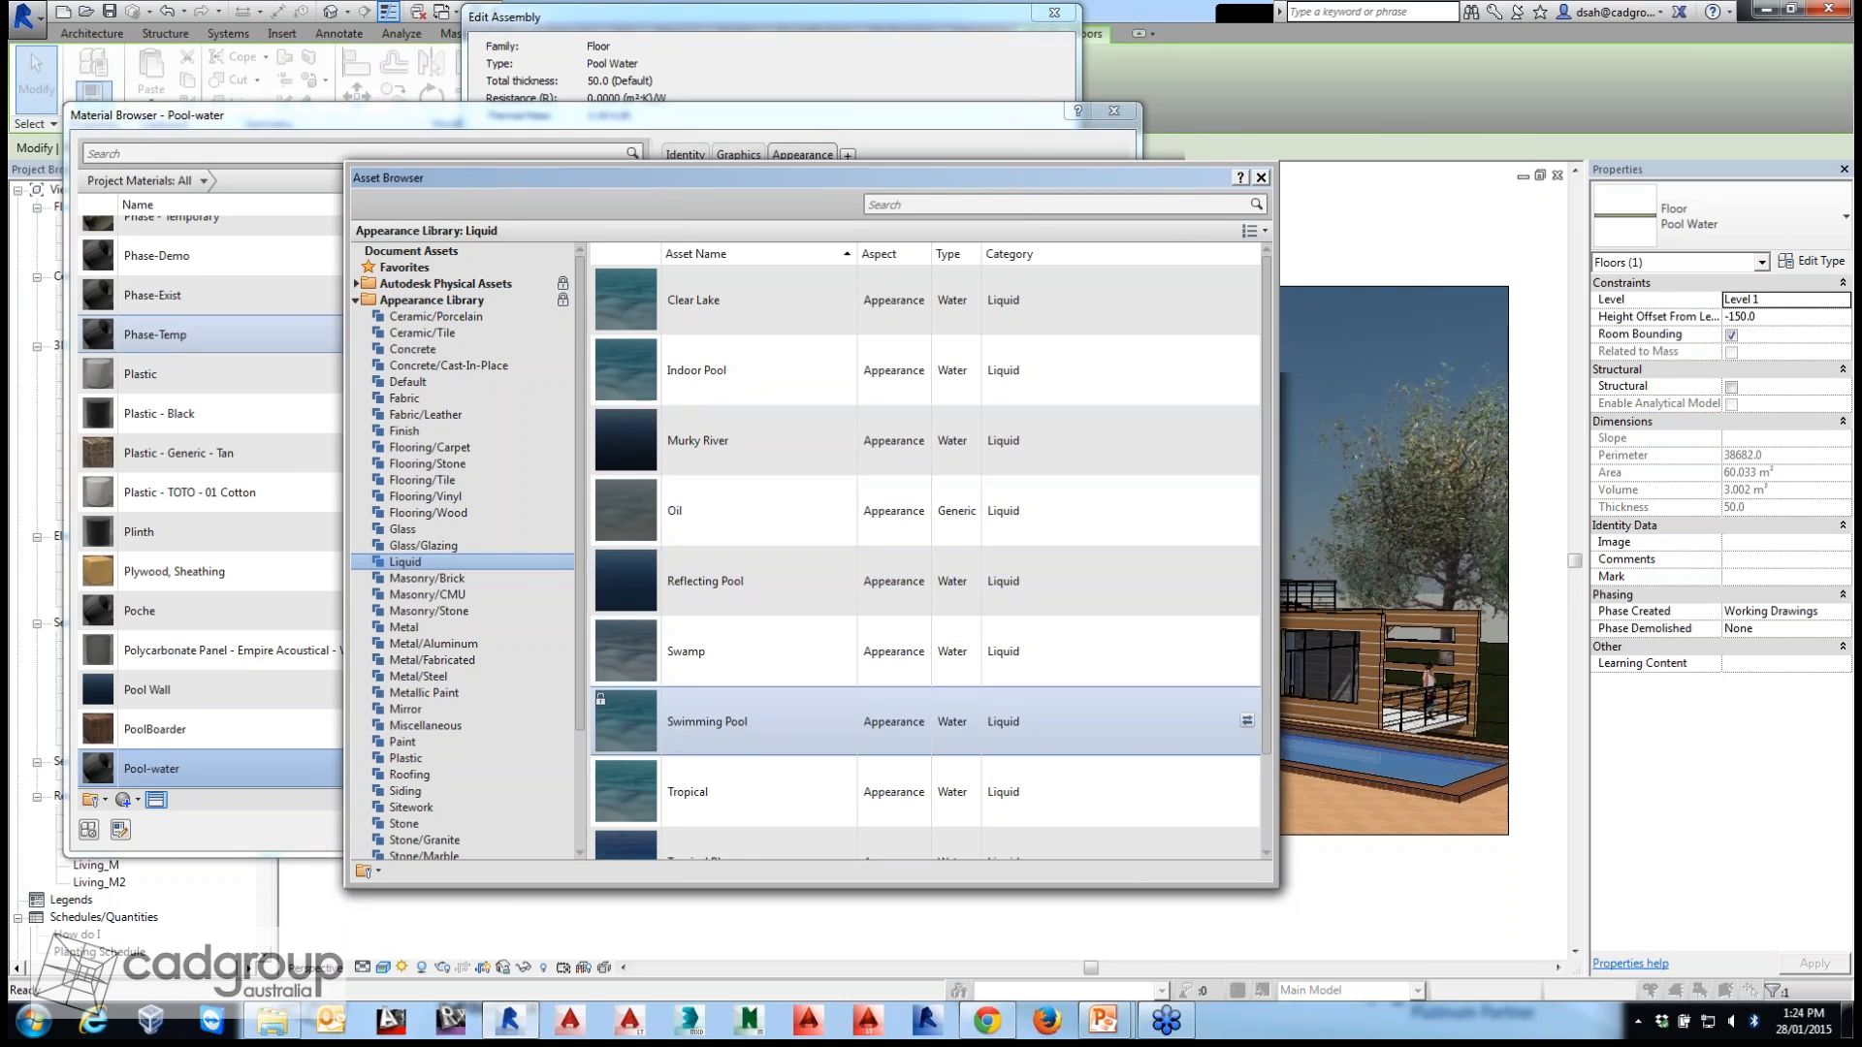
pyautogui.doubleClick(637, 720)
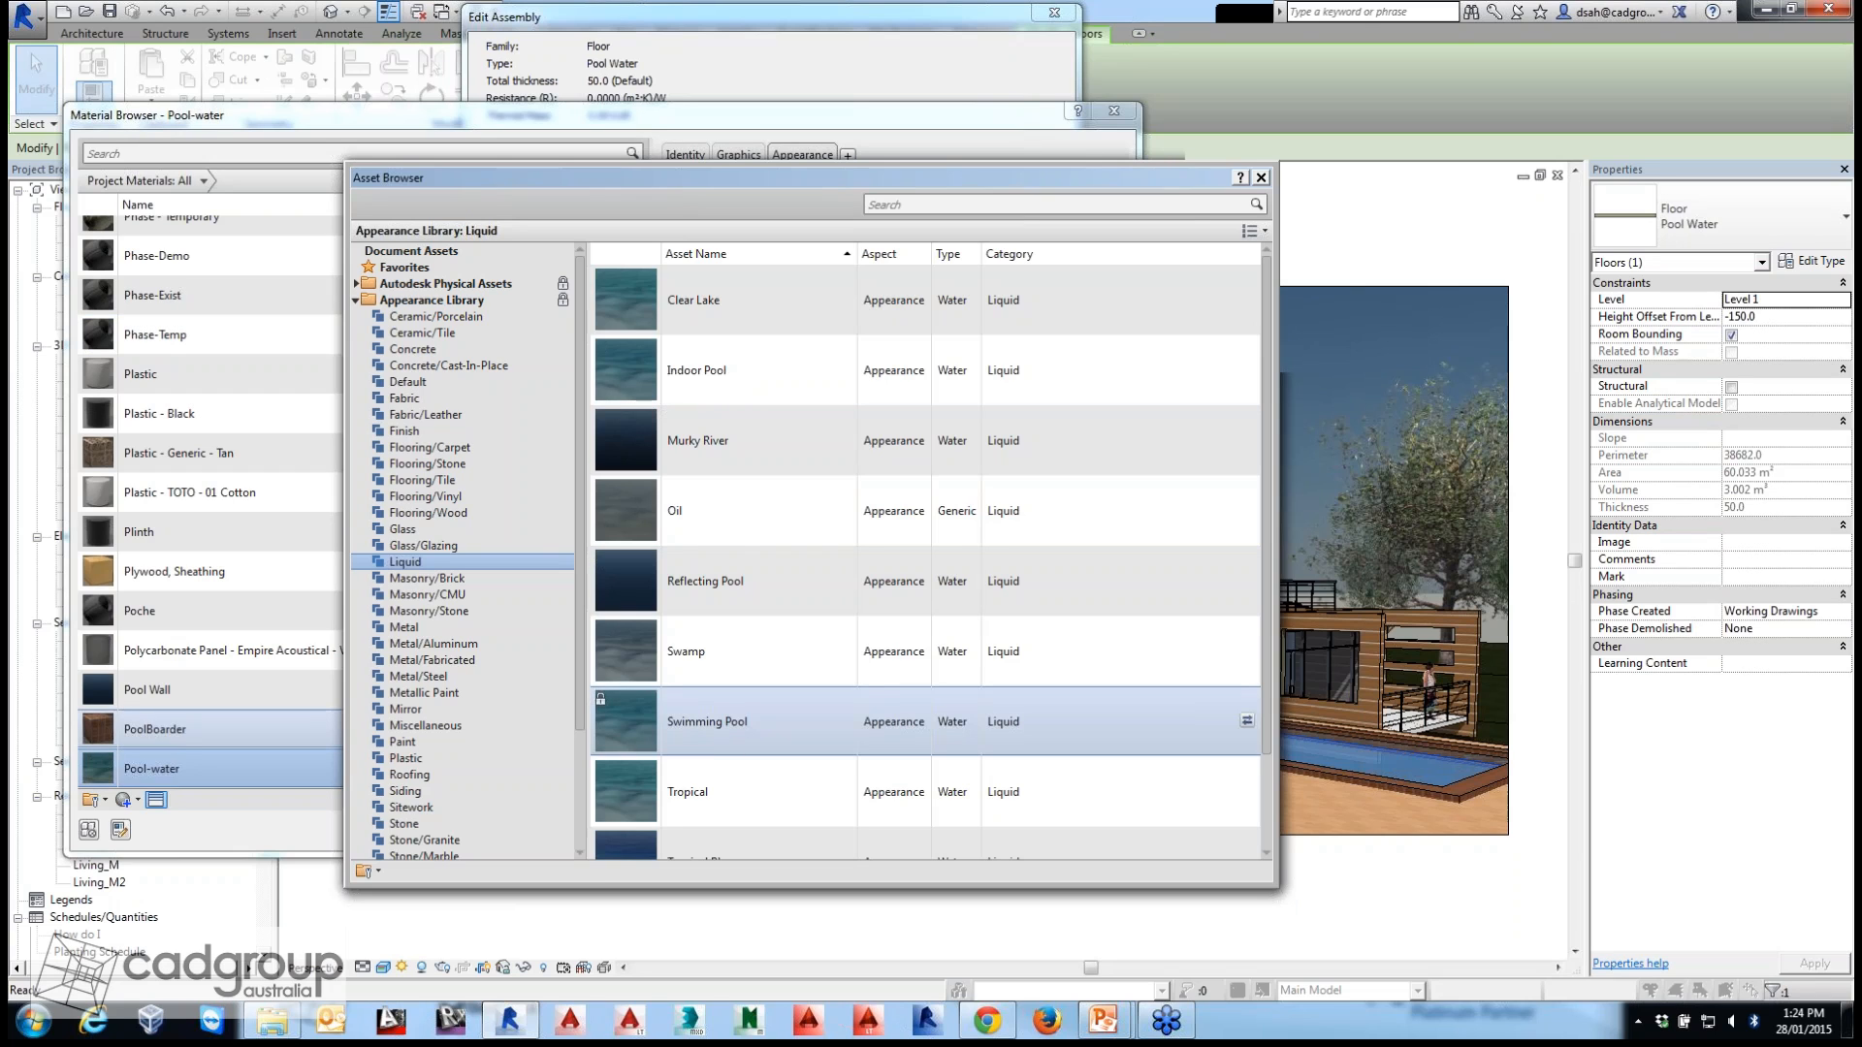
pyautogui.moveTo(718, 178); pyautogui.dragTo(519, 221)
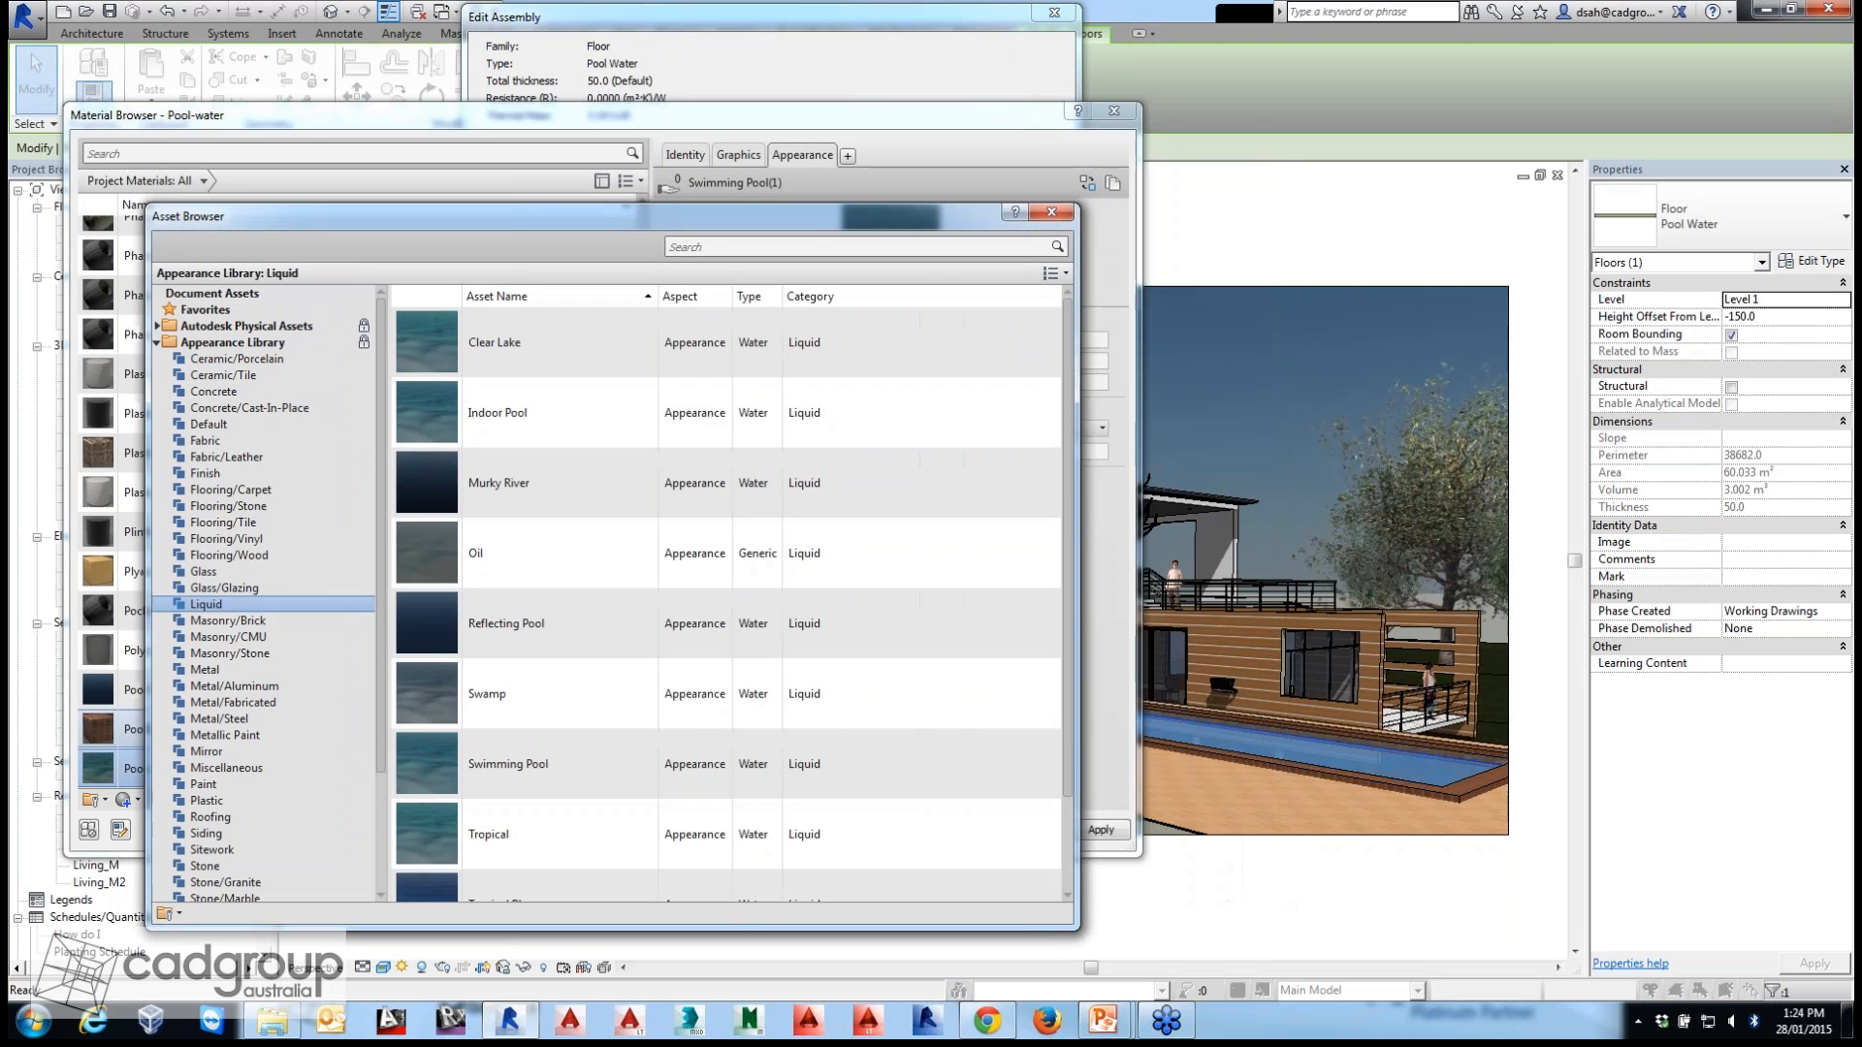
pyautogui.click(1051, 212)
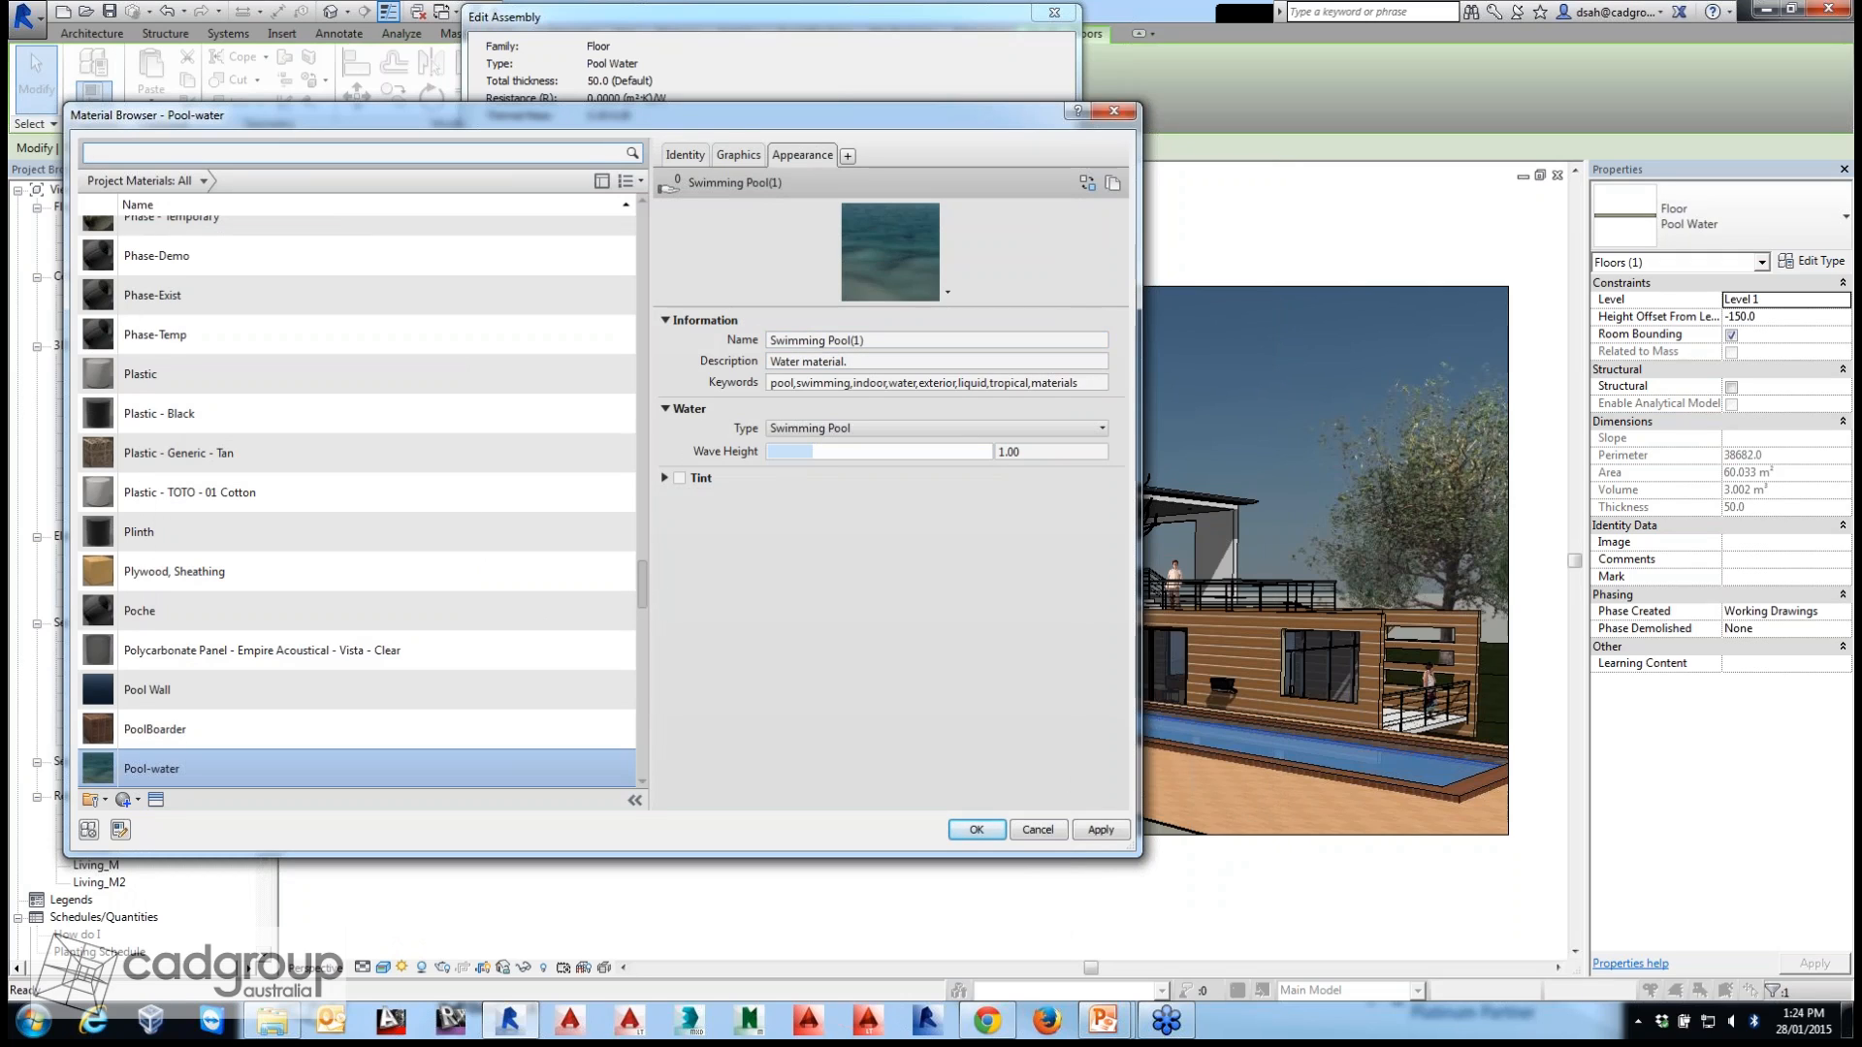
pyautogui.click(1067, 427)
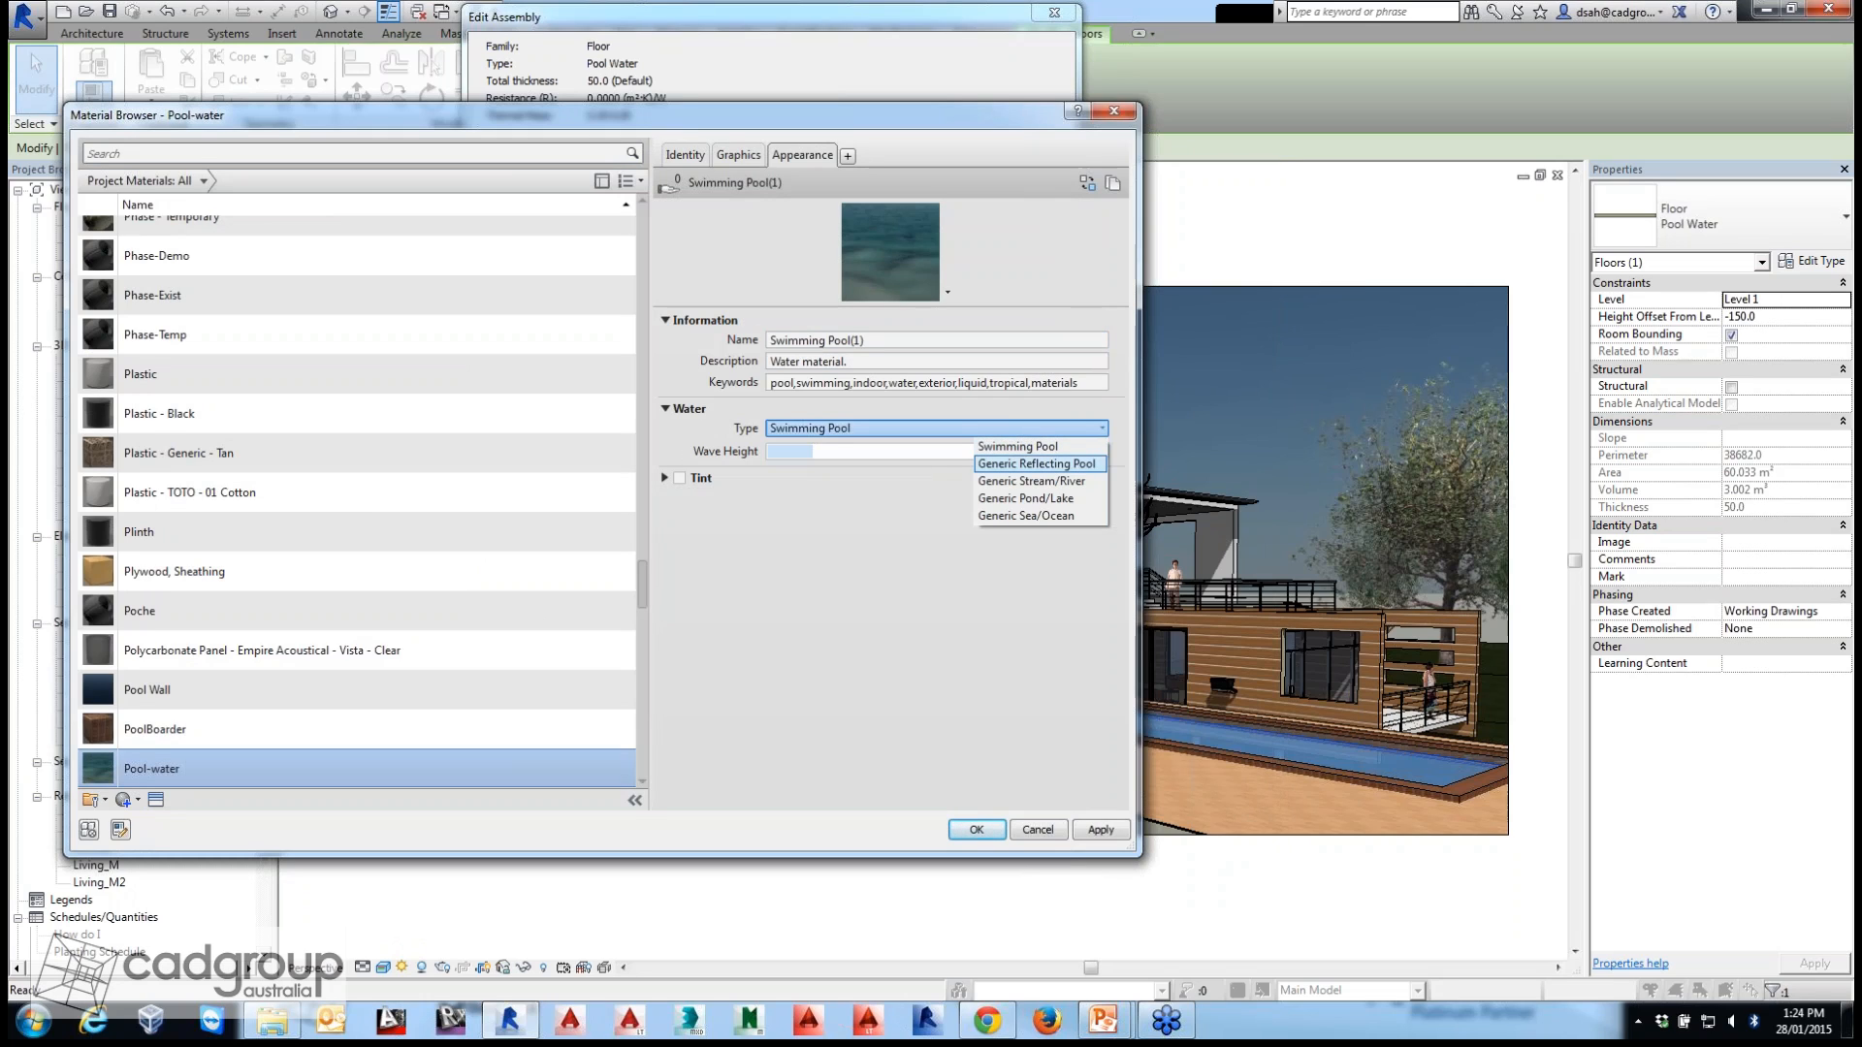
pyautogui.click(1036, 464)
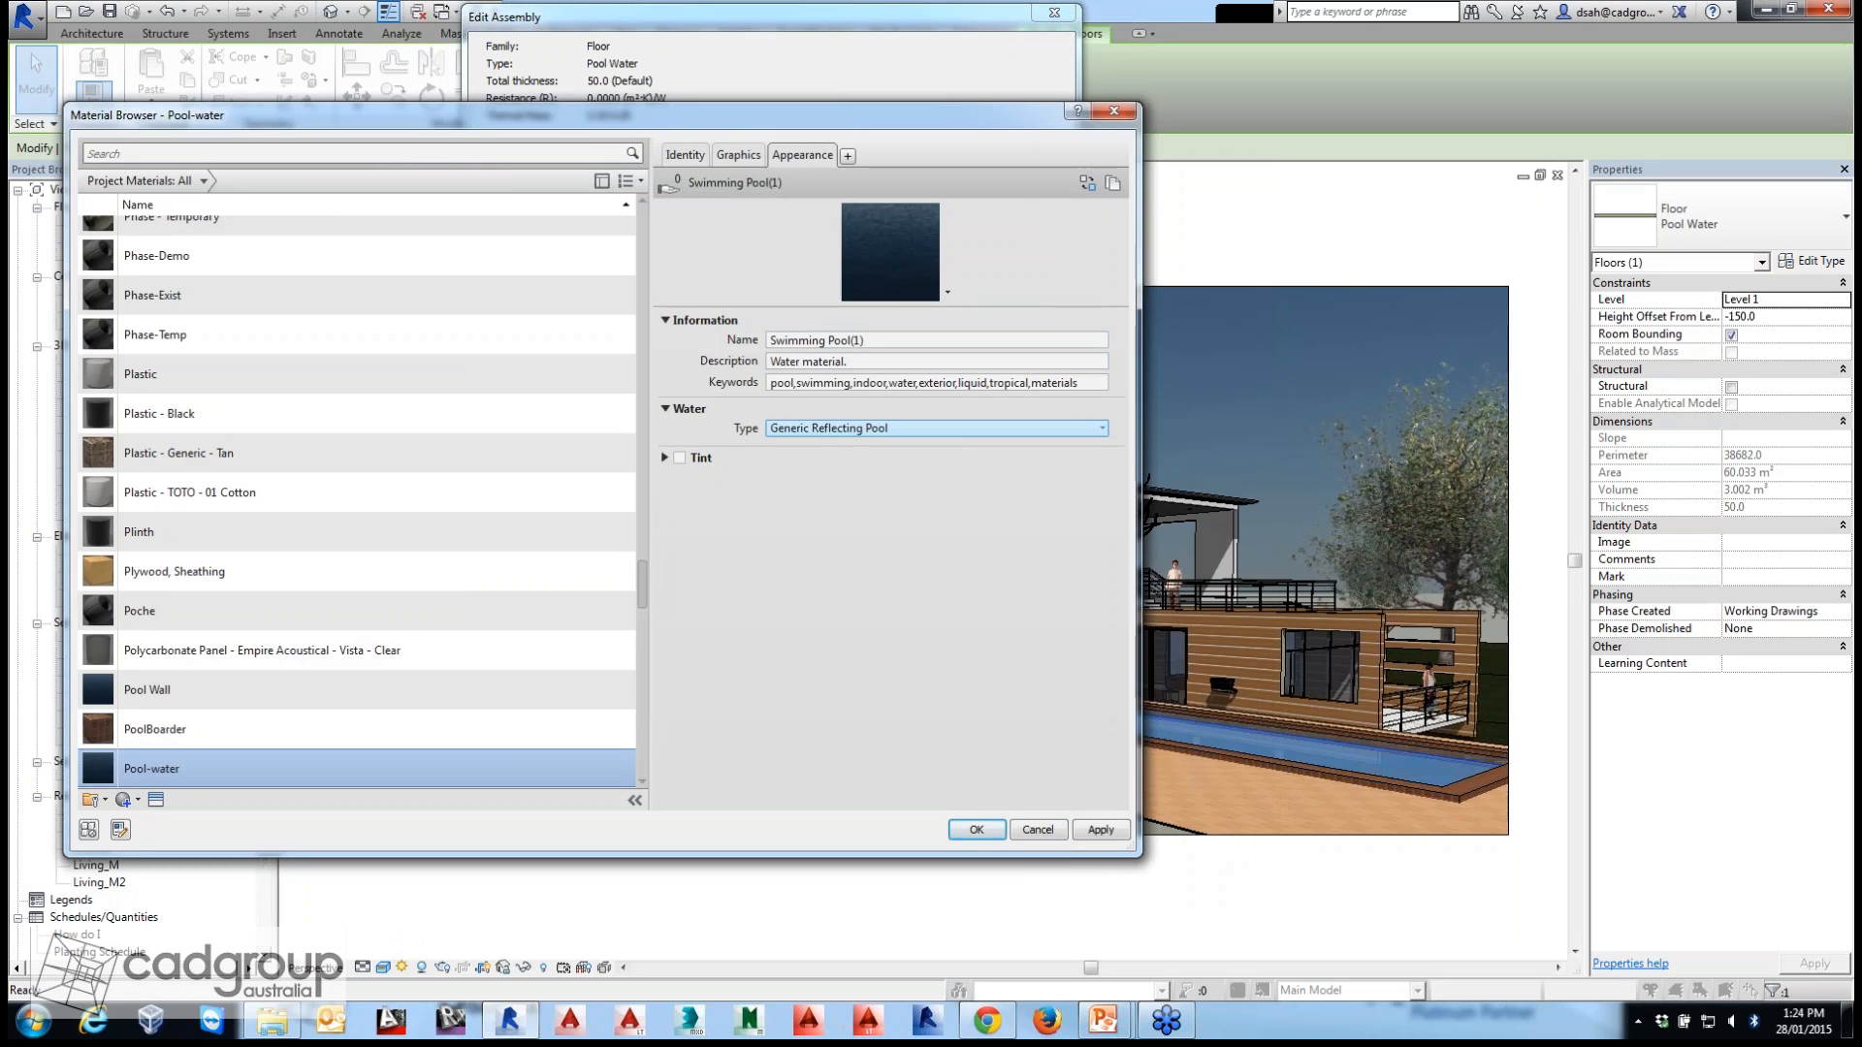
# Switch to the PowerPoint slide show to view the Creating Custom material list with self-illumination material, and return to Revit.
pyautogui.moveTo(1103, 1020)
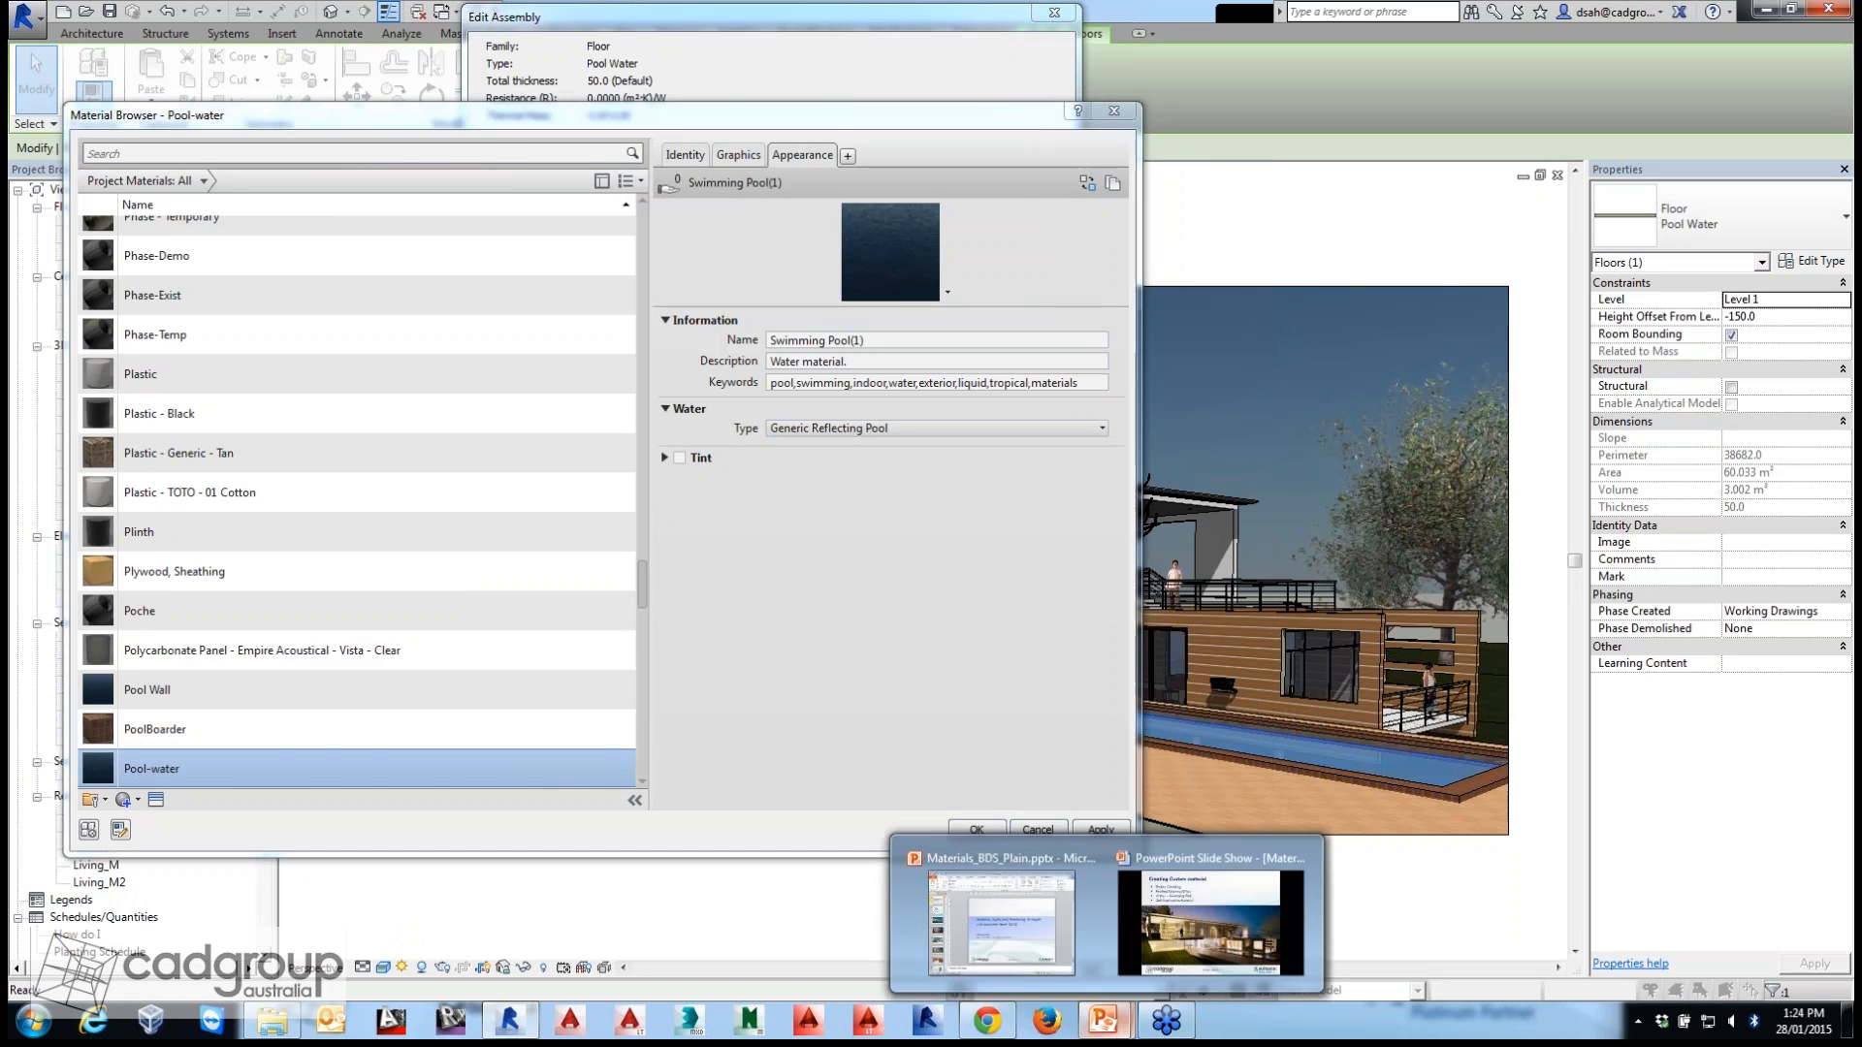
pyautogui.click(1184, 904)
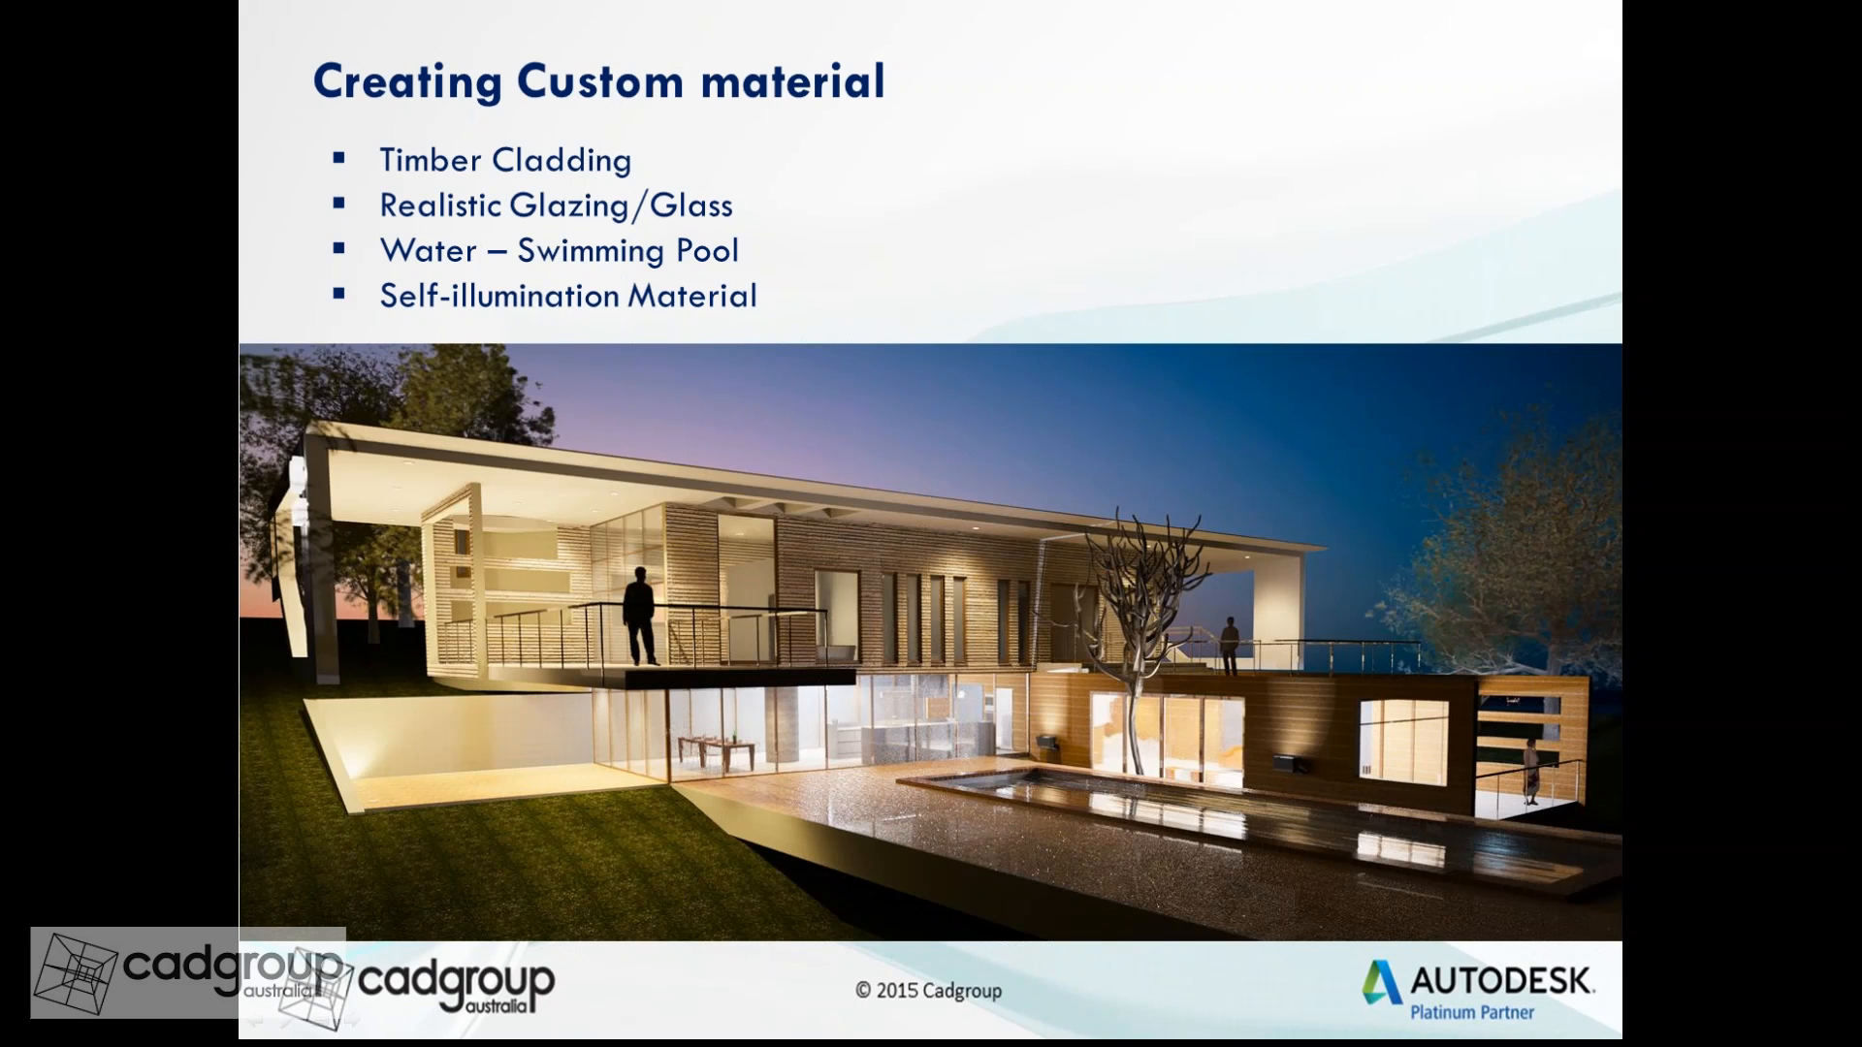
pyautogui.hotkey('alt', 'Tab')
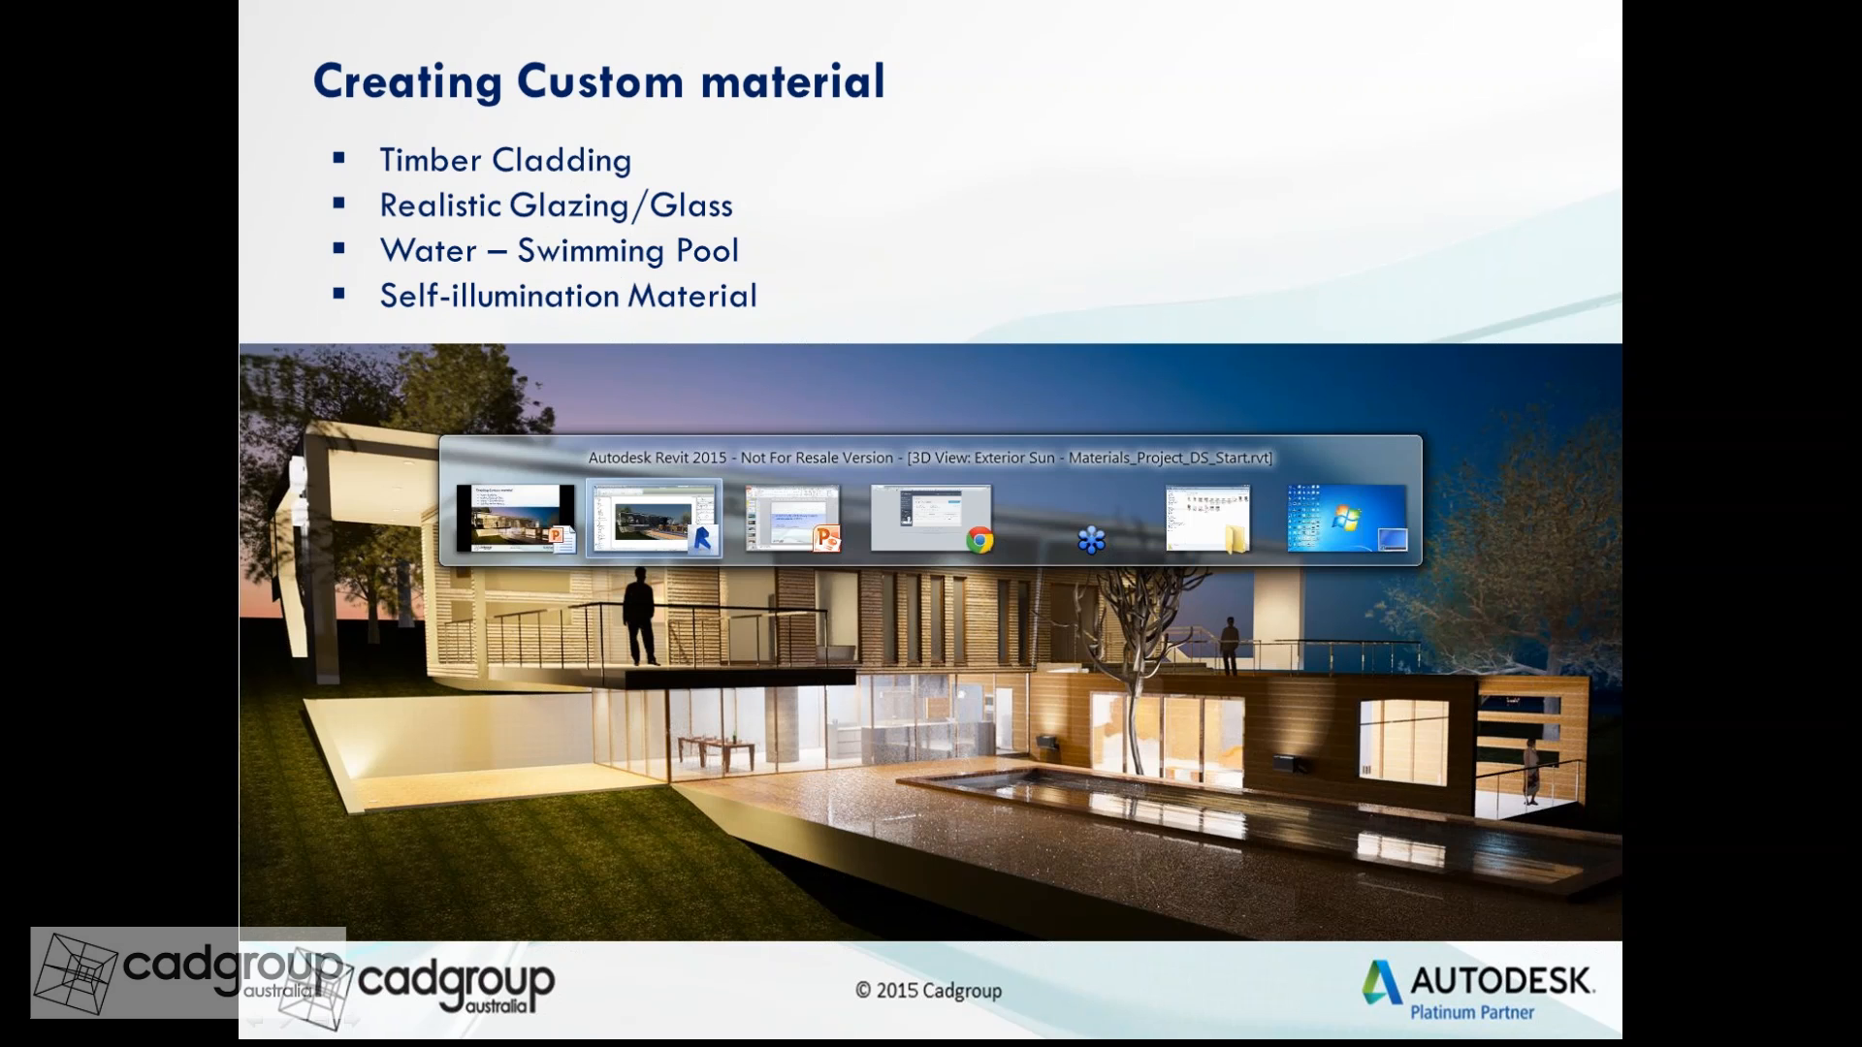
pyautogui.hotkey('alt', 'Tab')
pyautogui.hotkey('alt', 'Tab')
pyautogui.hotkey('alt', 'Tab')
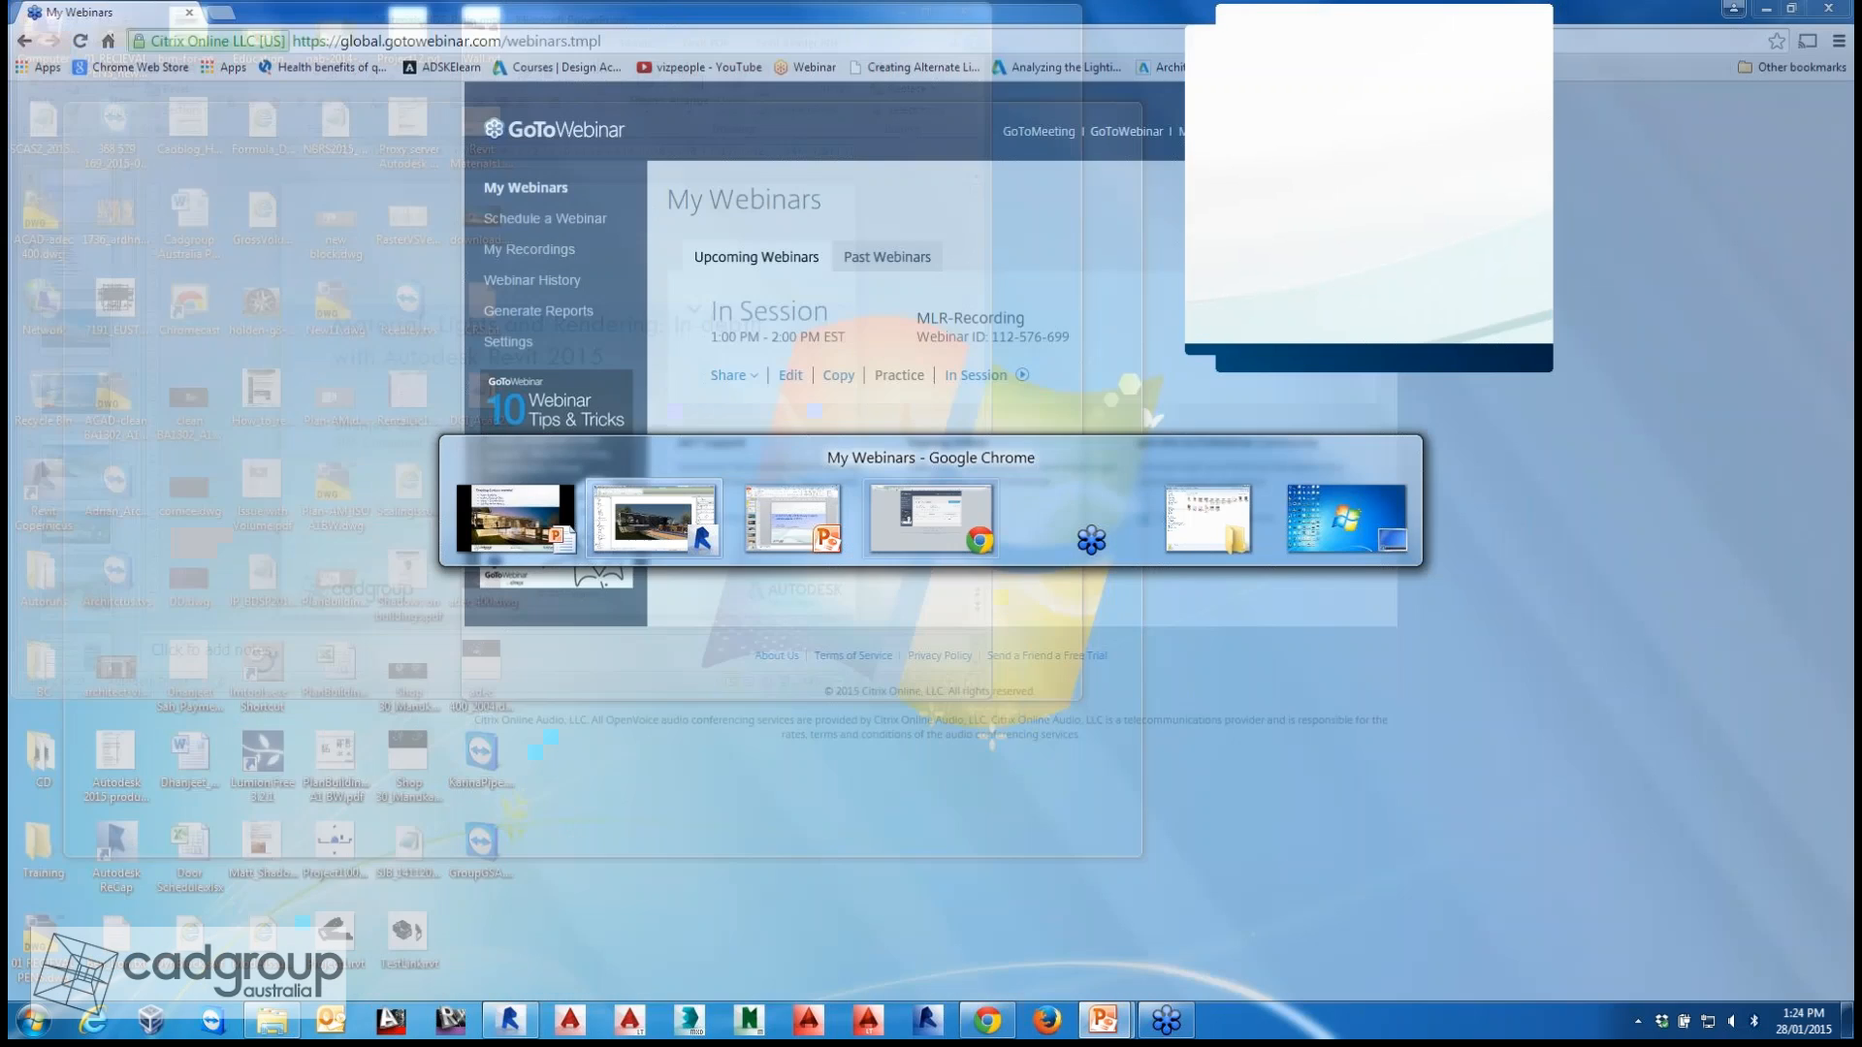
pyautogui.hotkey('alt', 'shift', 'Tab')
pyautogui.hotkey('alt', 'shift', 'Tab')
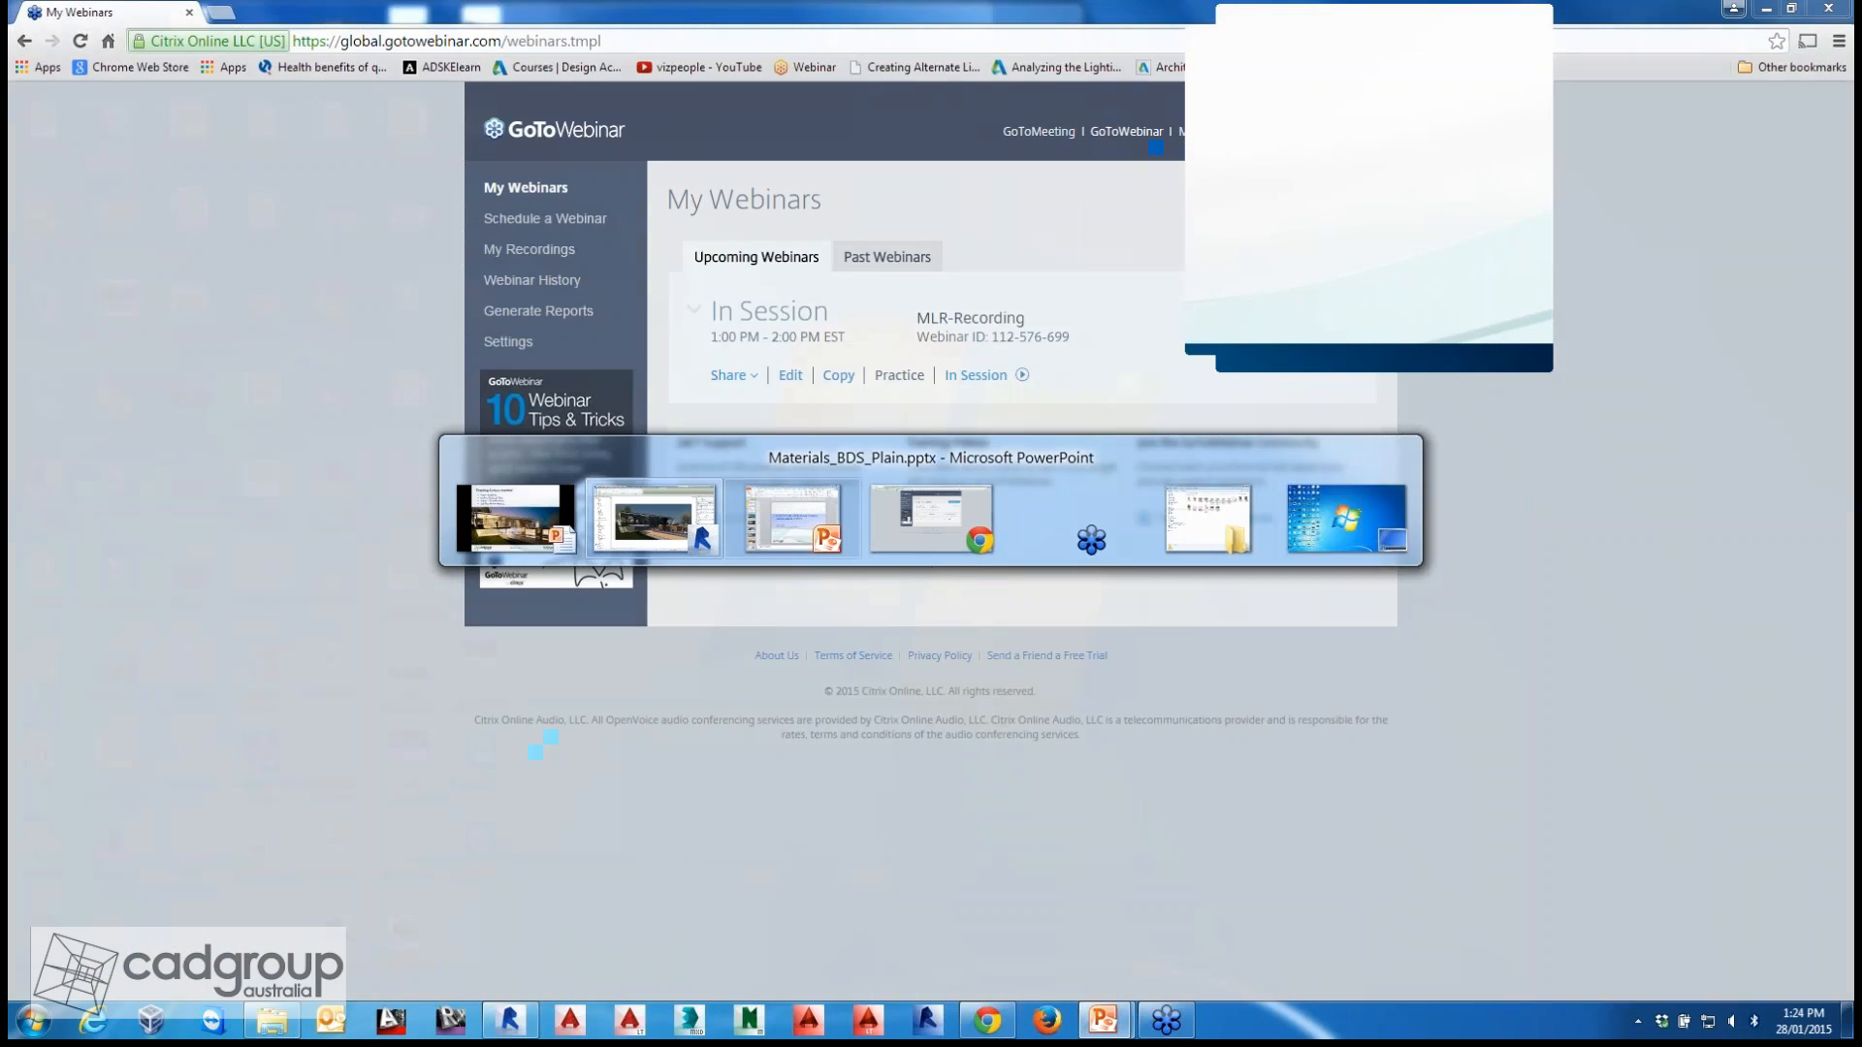
pyautogui.hotkey('alt', 'shift', 'Tab')
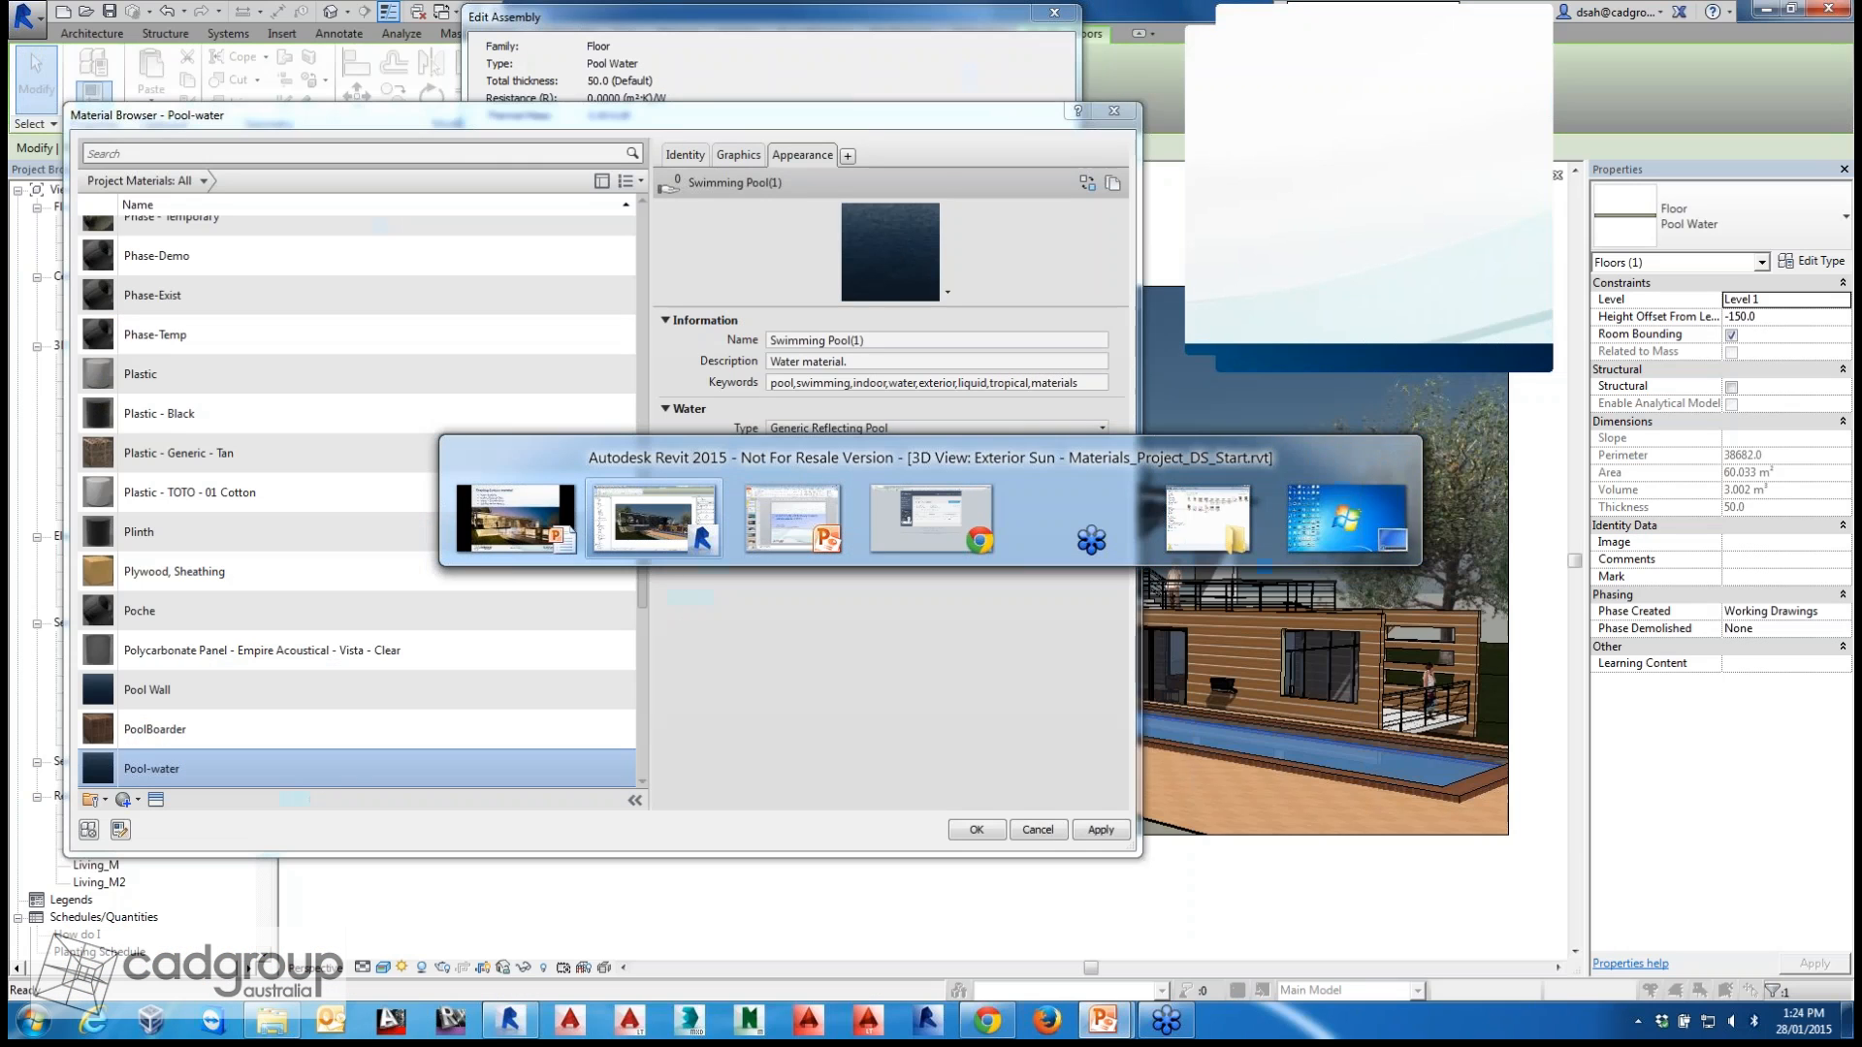
# Find the Glass, White, High Luminance material in the project materials and select it.
pyautogui.moveTo(621, 115); pyautogui.dragTo(756, 109)
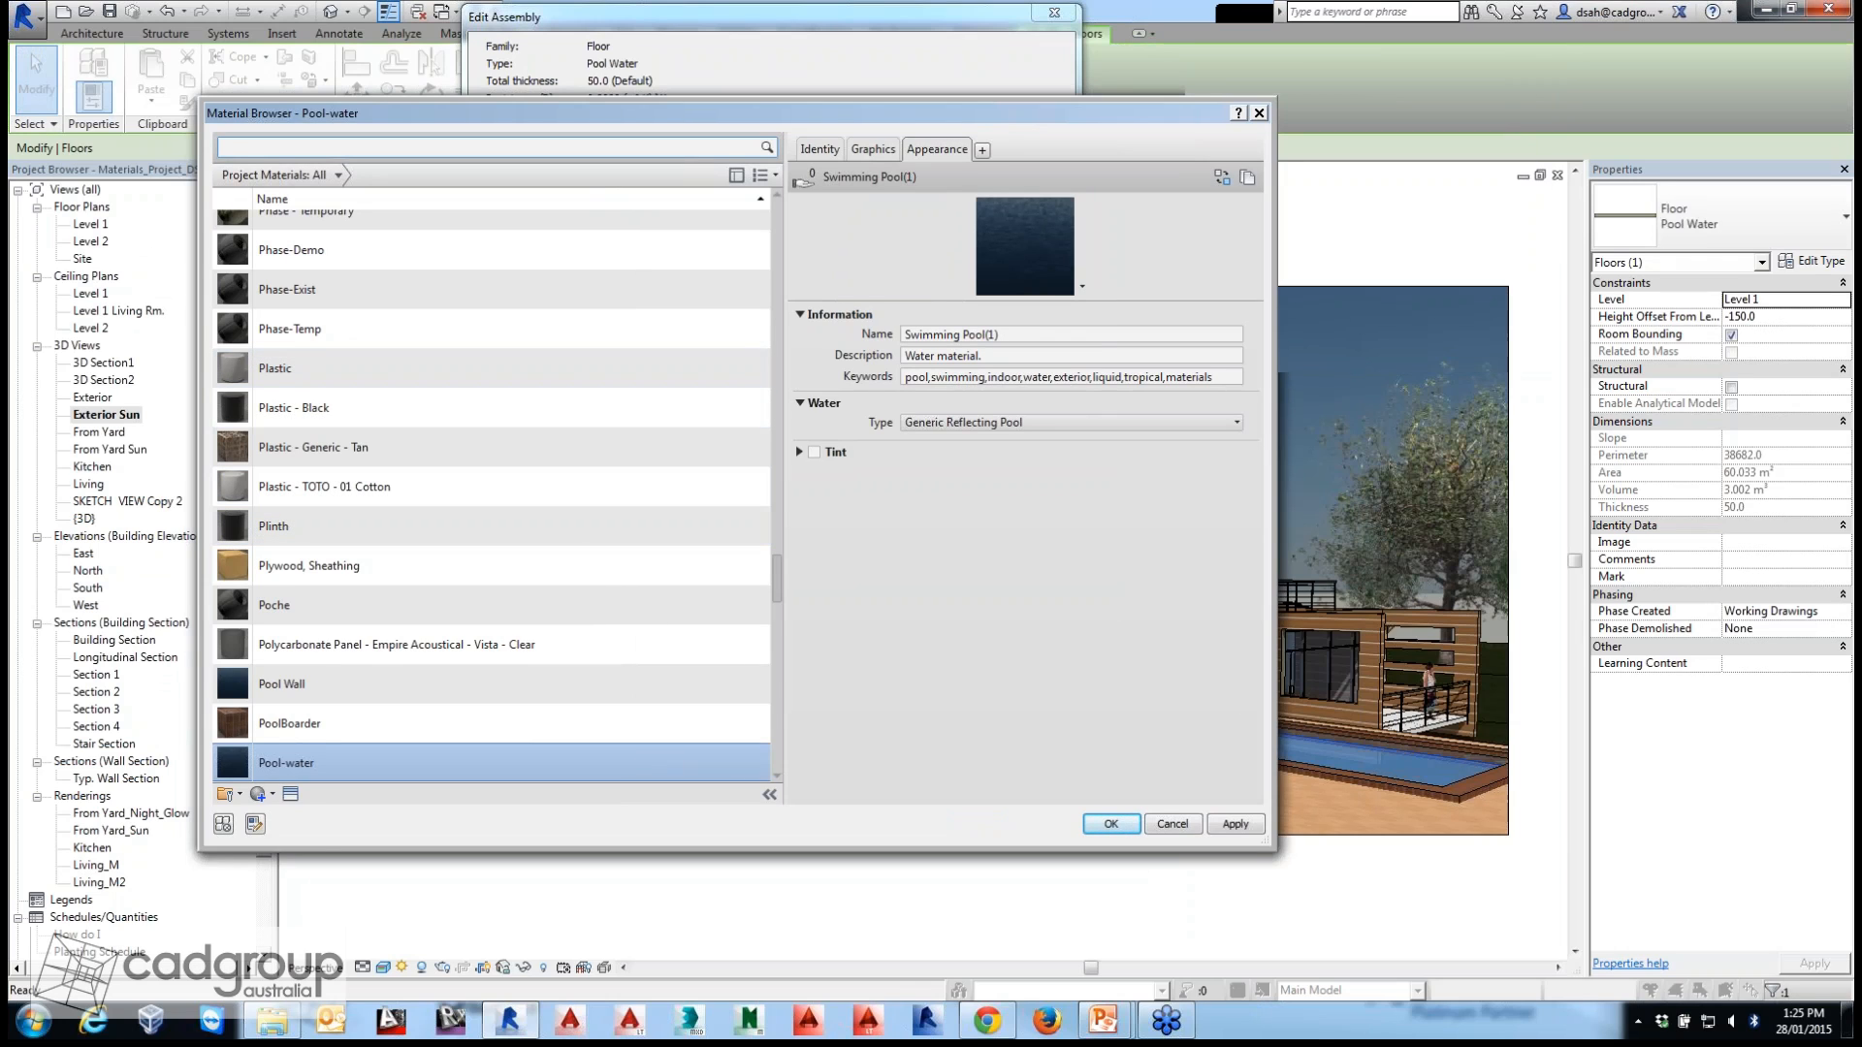
pyautogui.scroll(-5, 493, 494)
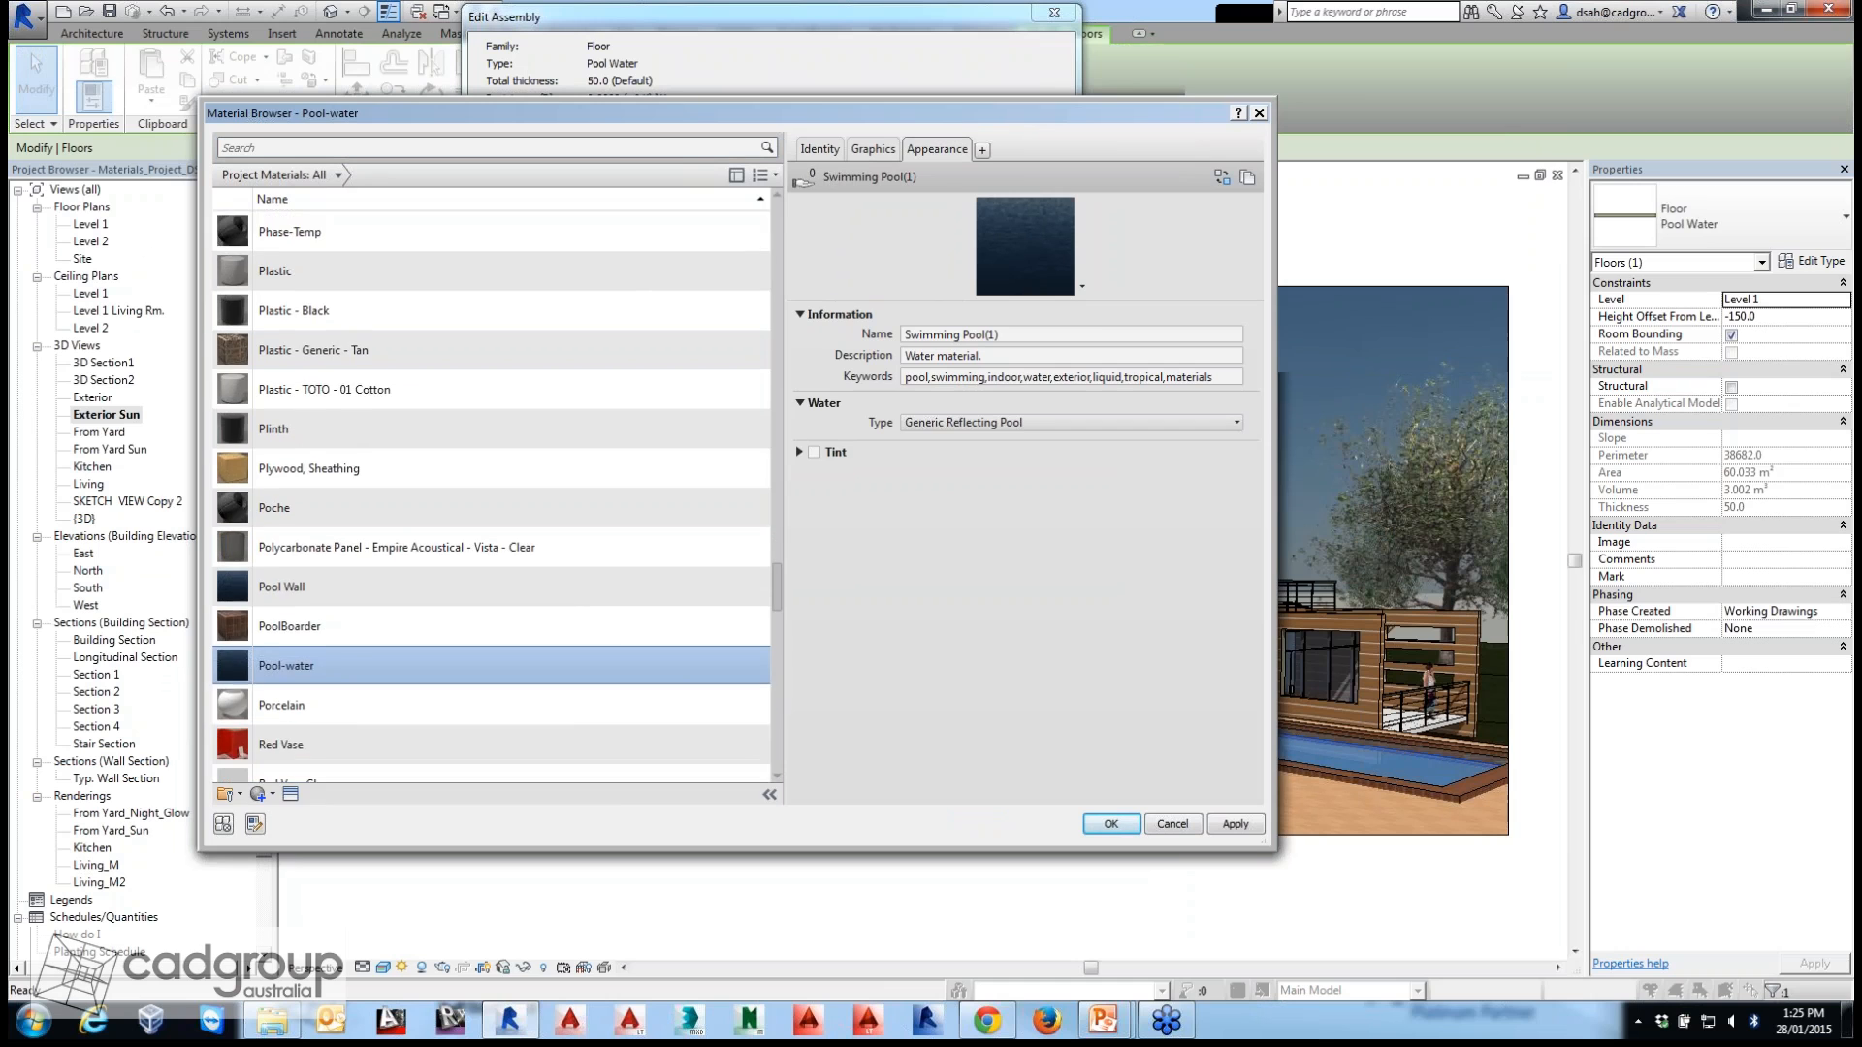
pyautogui.scroll(-7, 492, 495)
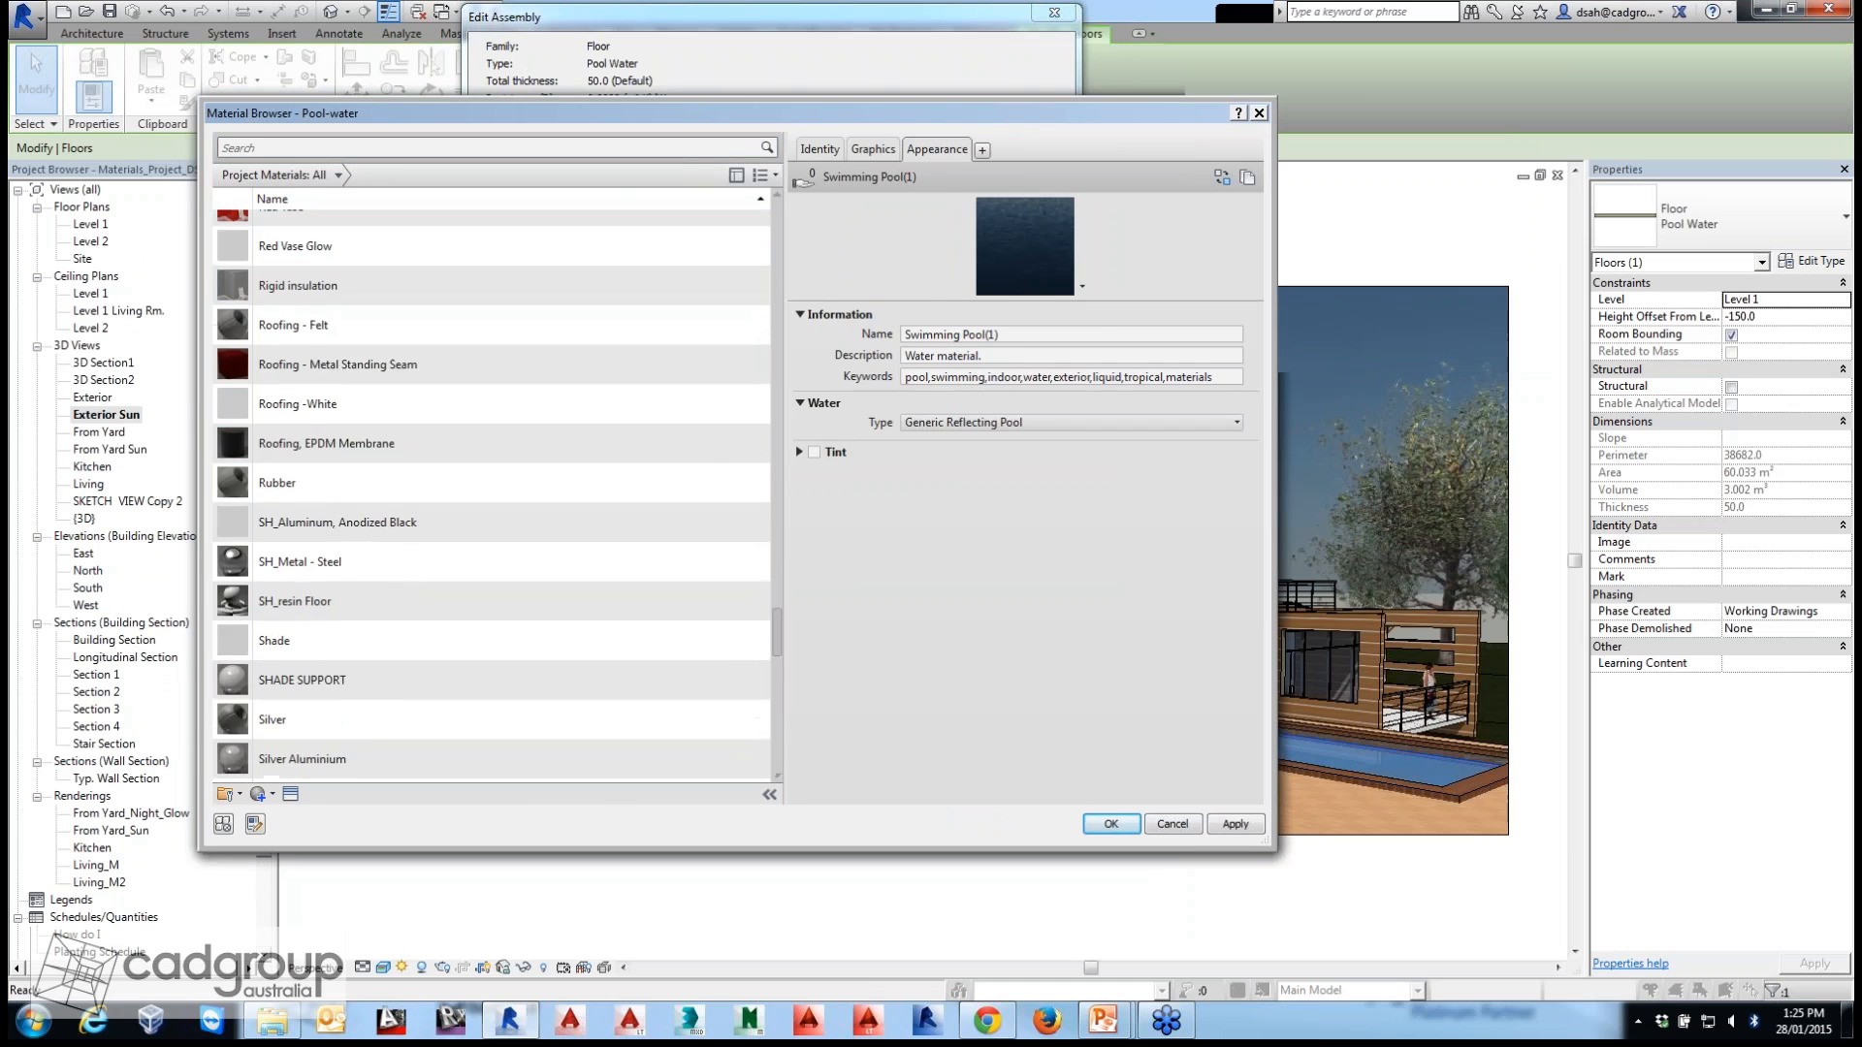
pyautogui.scroll(-9, 485, 722)
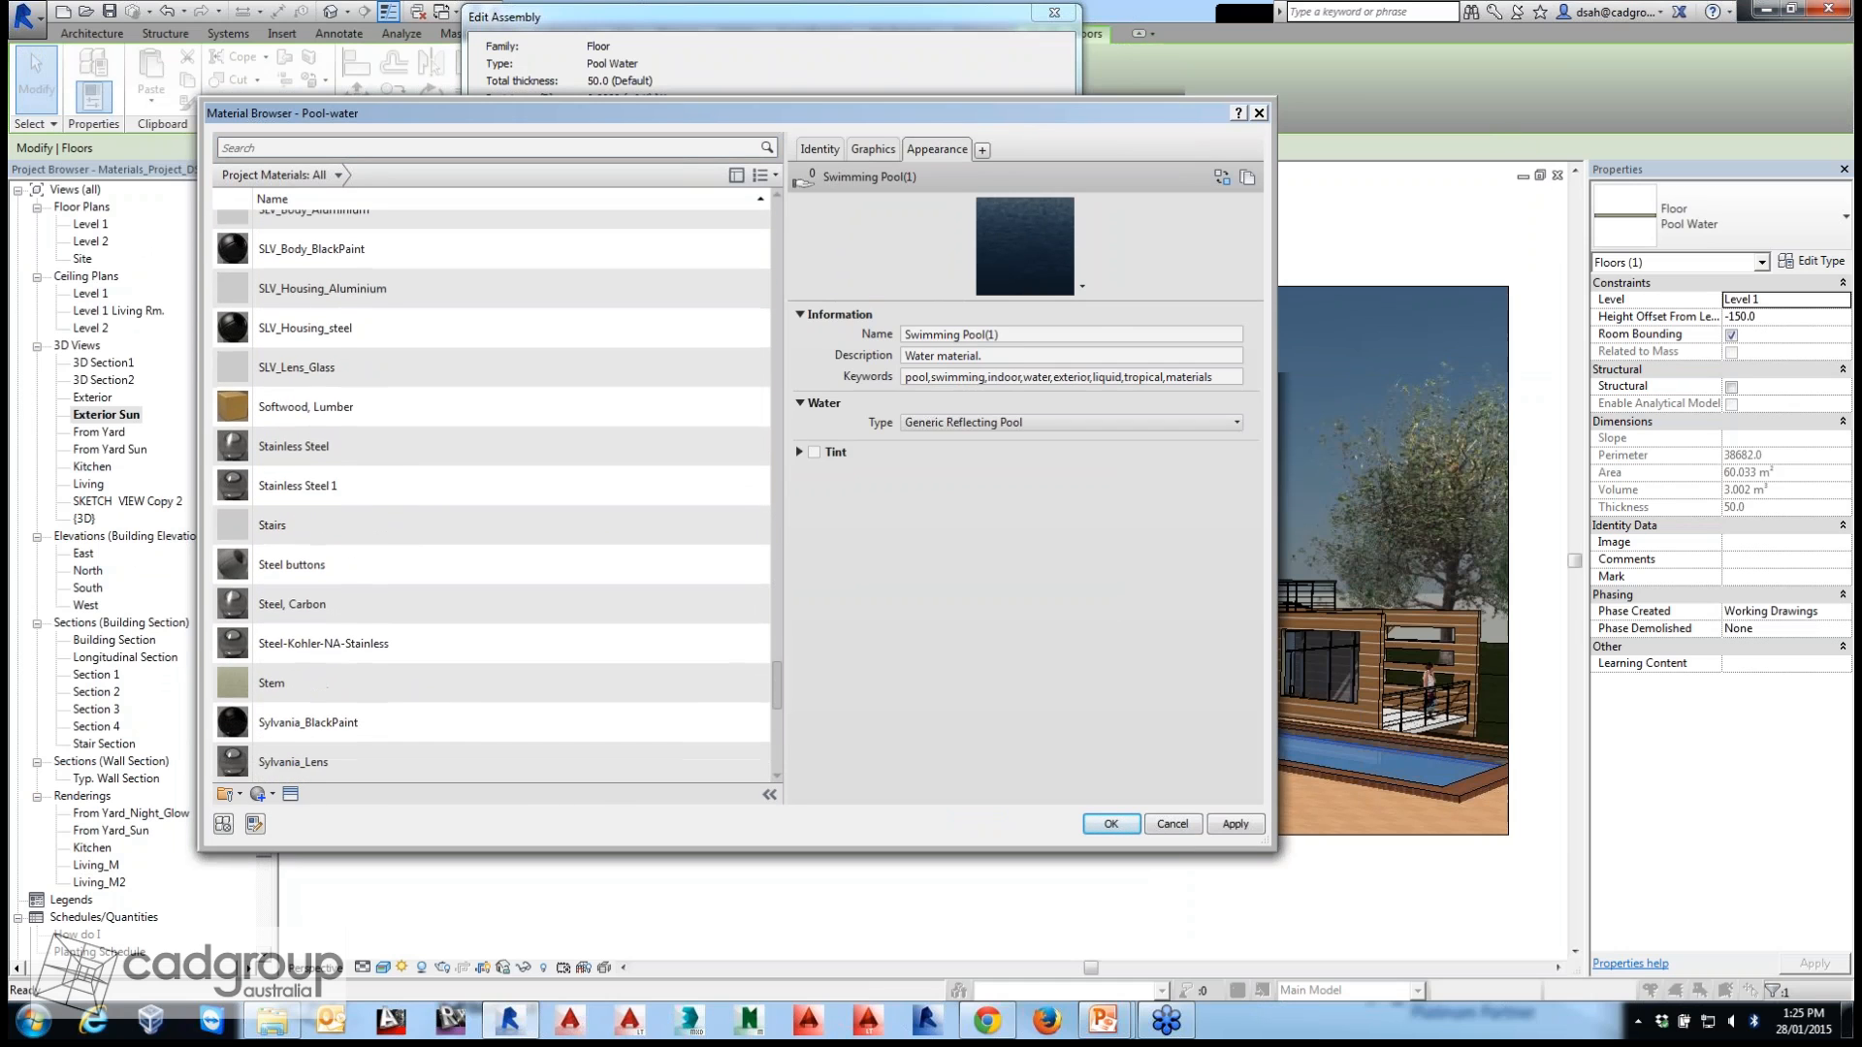
pyautogui.scroll(-2, 485, 747)
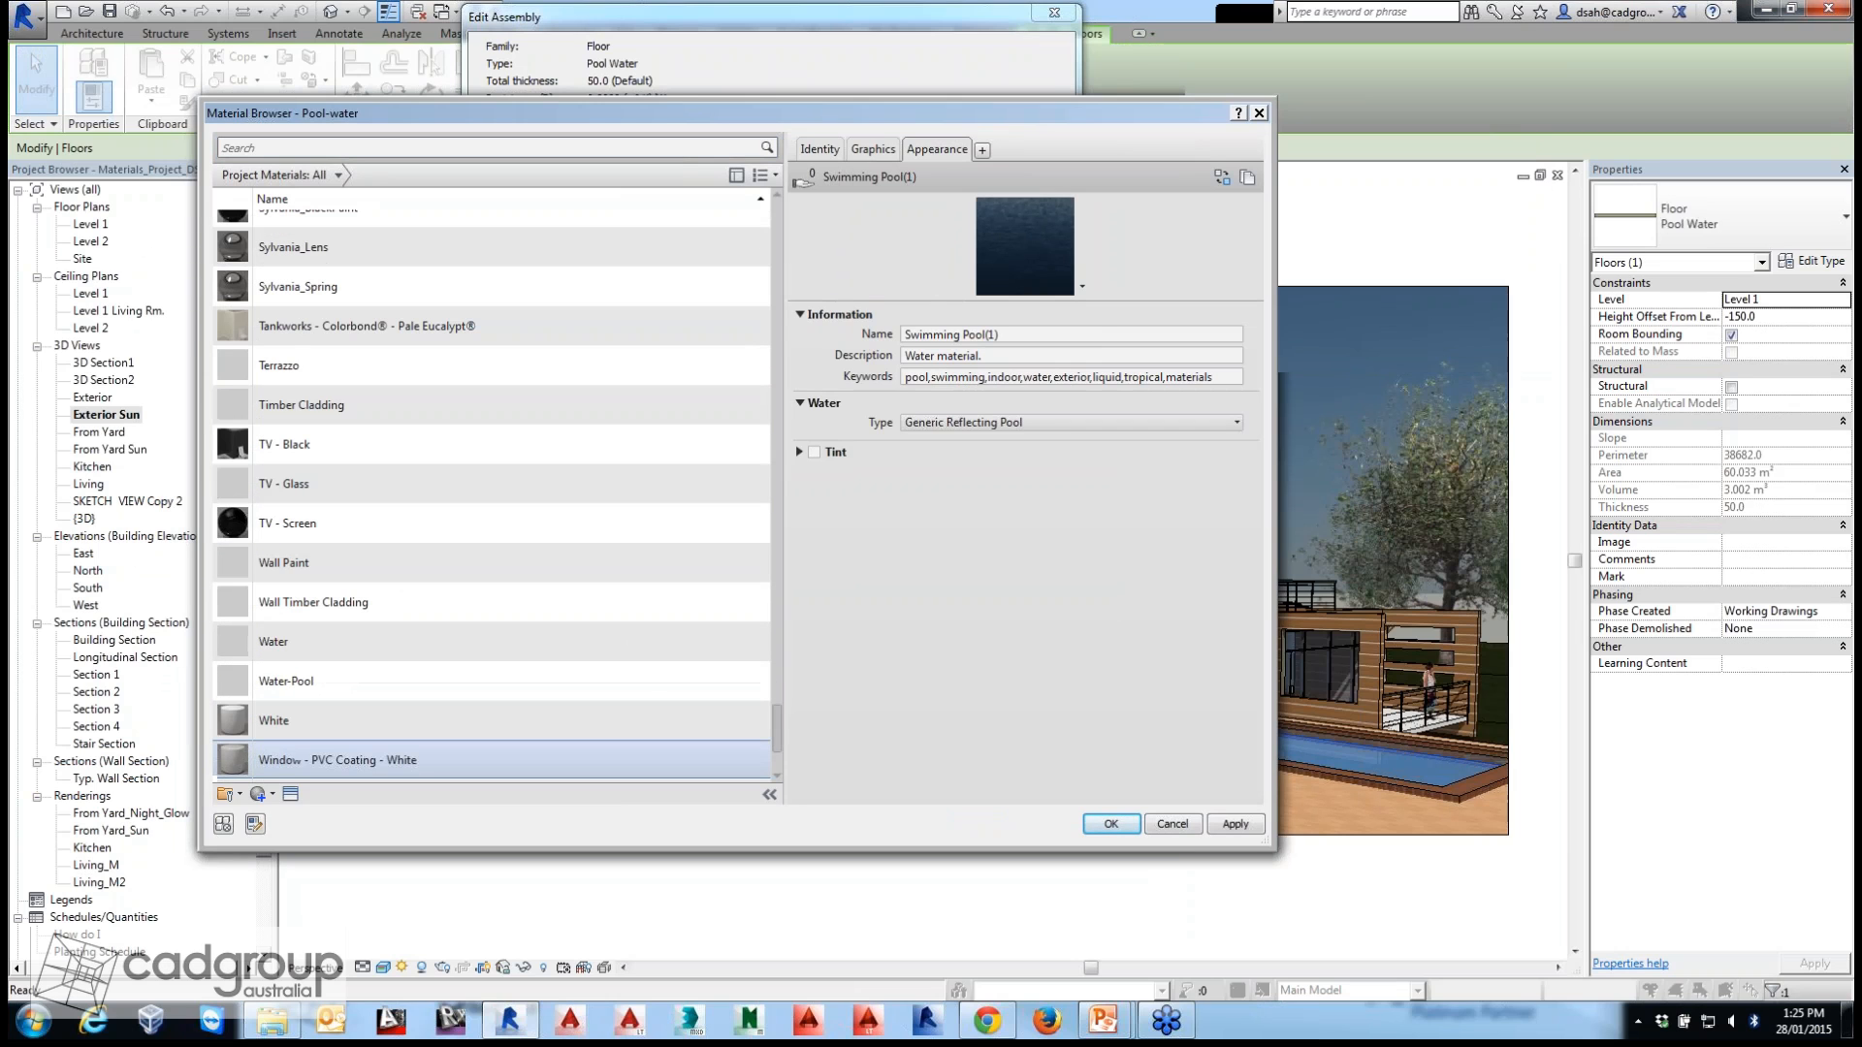
pyautogui.scroll(-3, 485, 761)
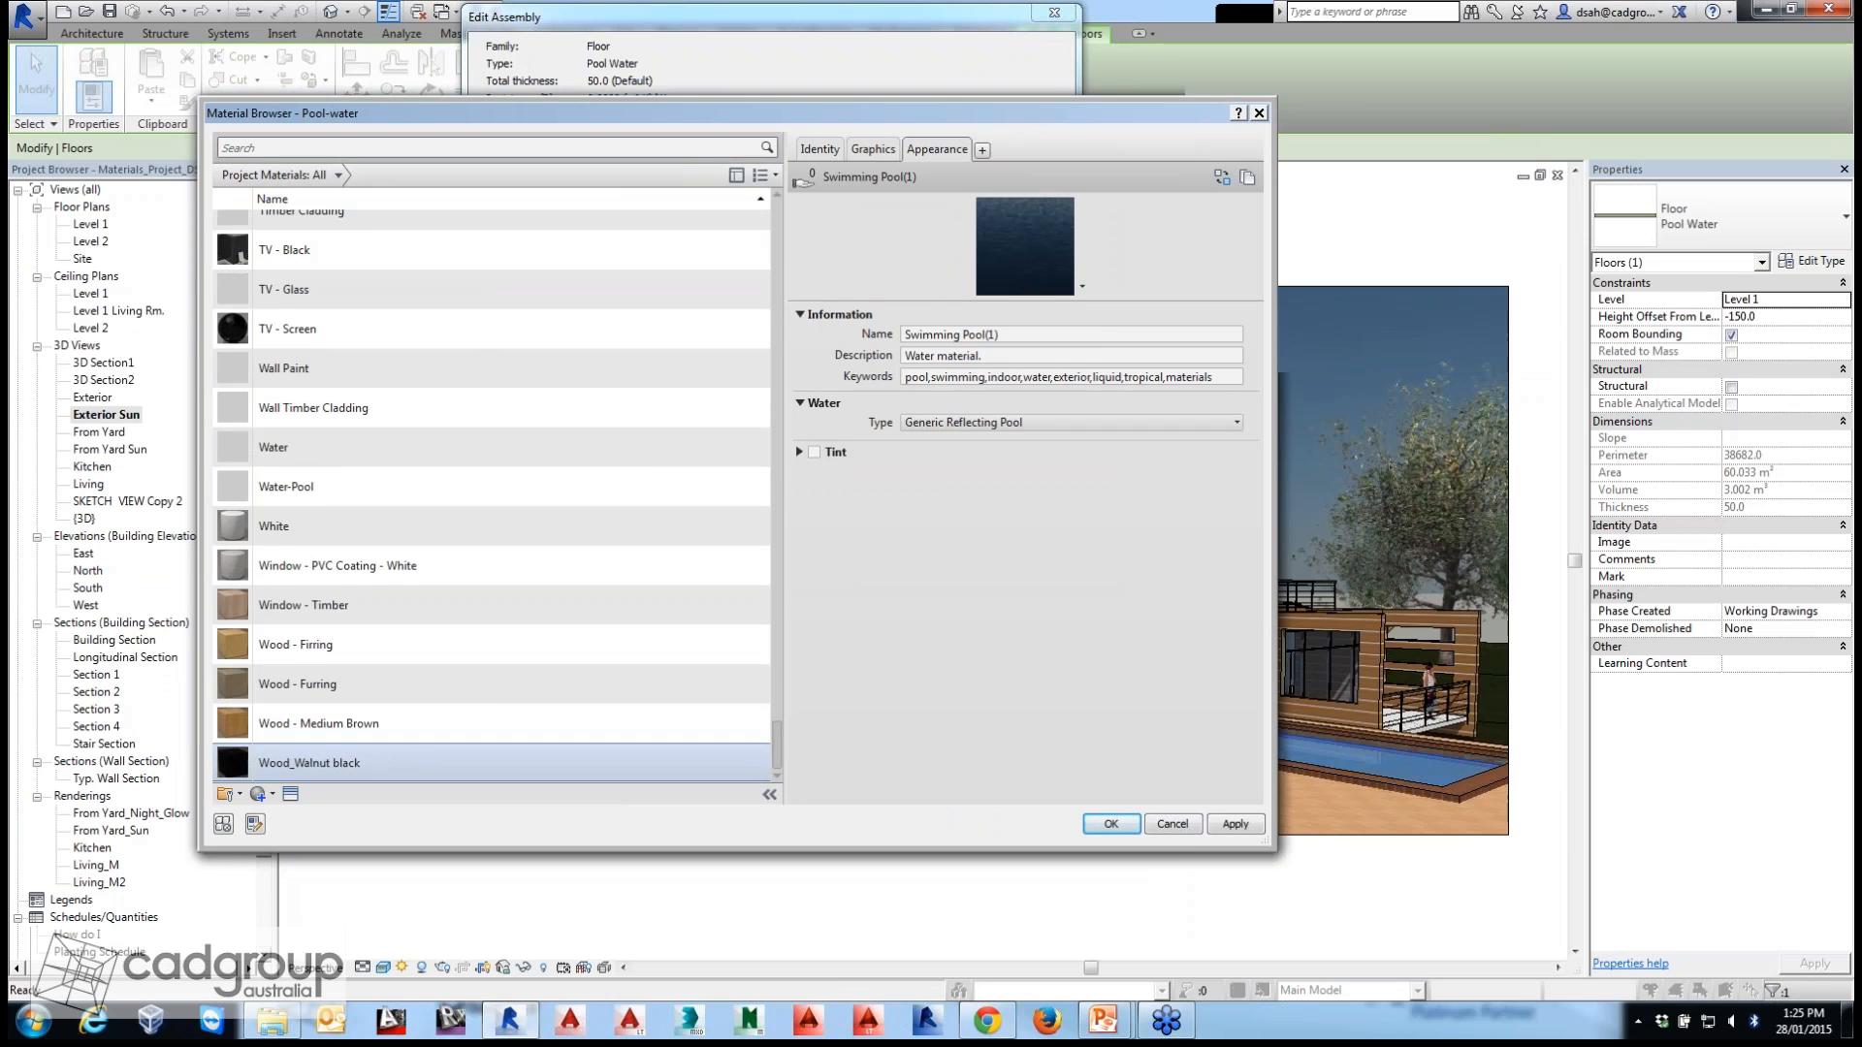
pyautogui.scroll(20, 485, 762)
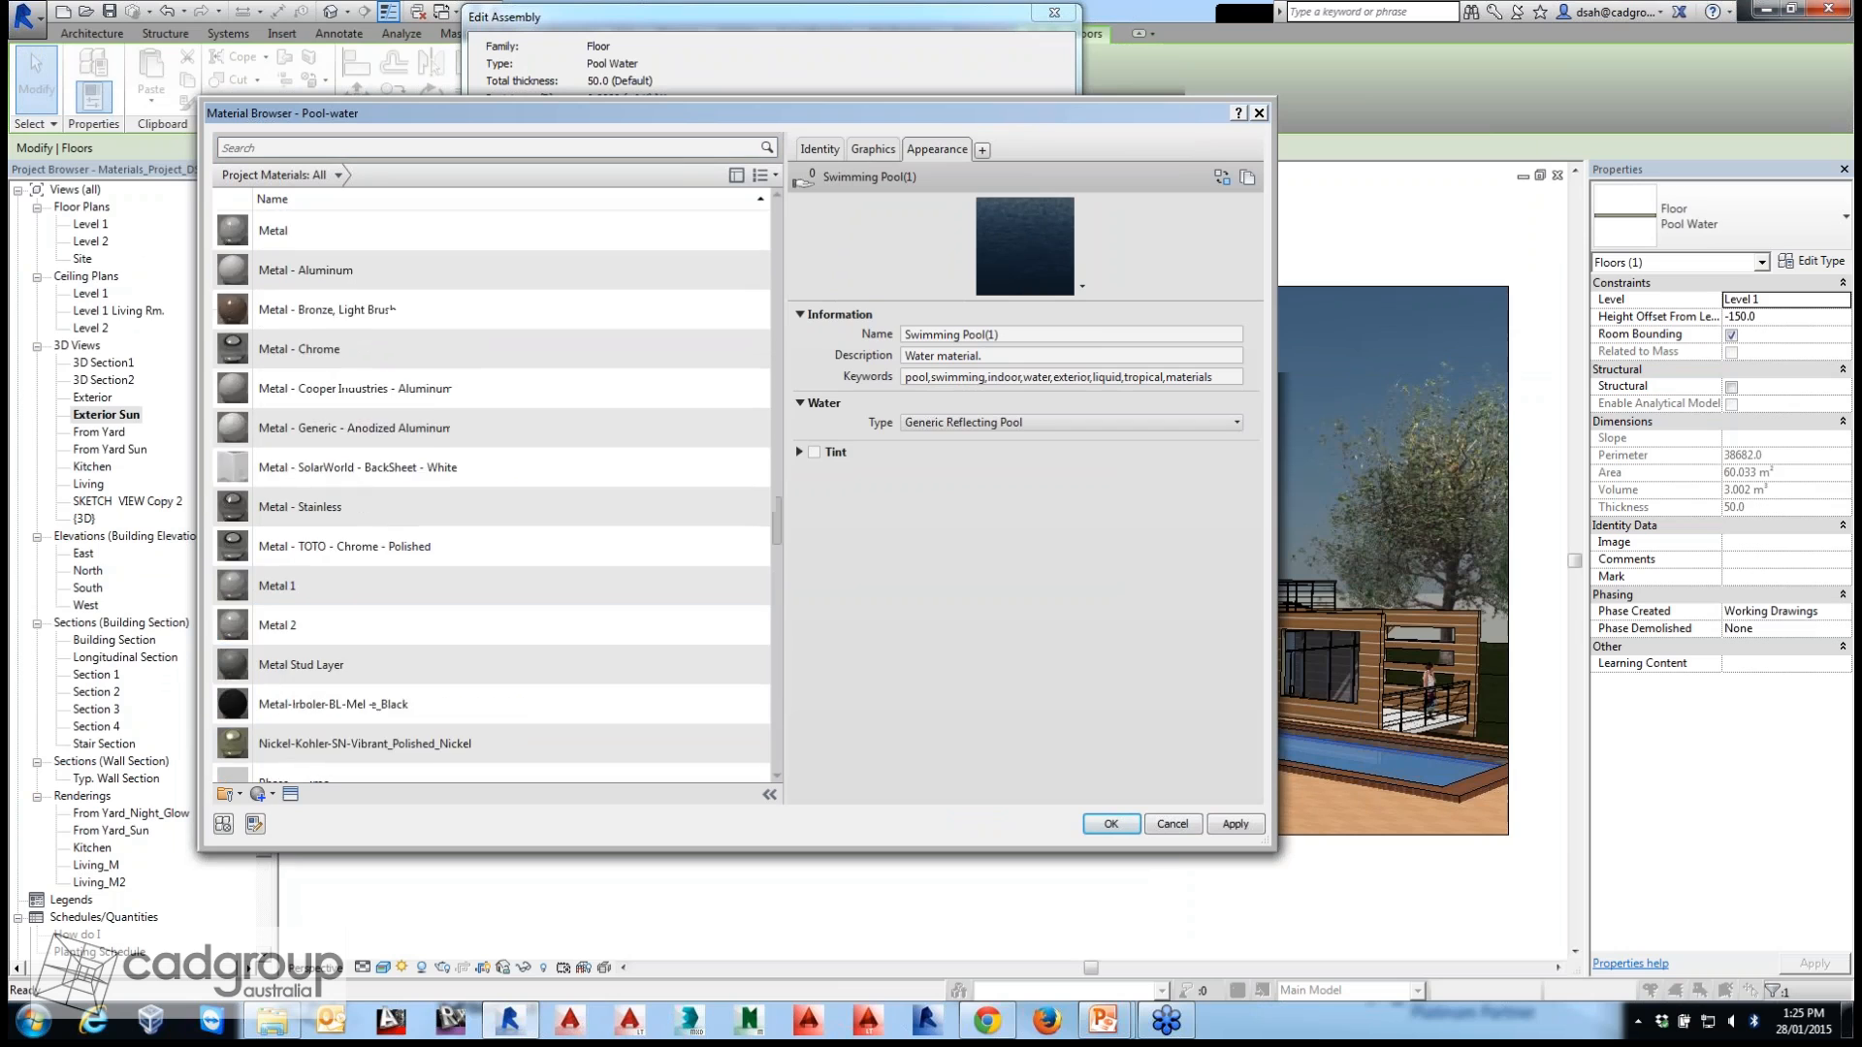
pyautogui.scroll(5, 485, 473)
pyautogui.scroll(5, 485, 474)
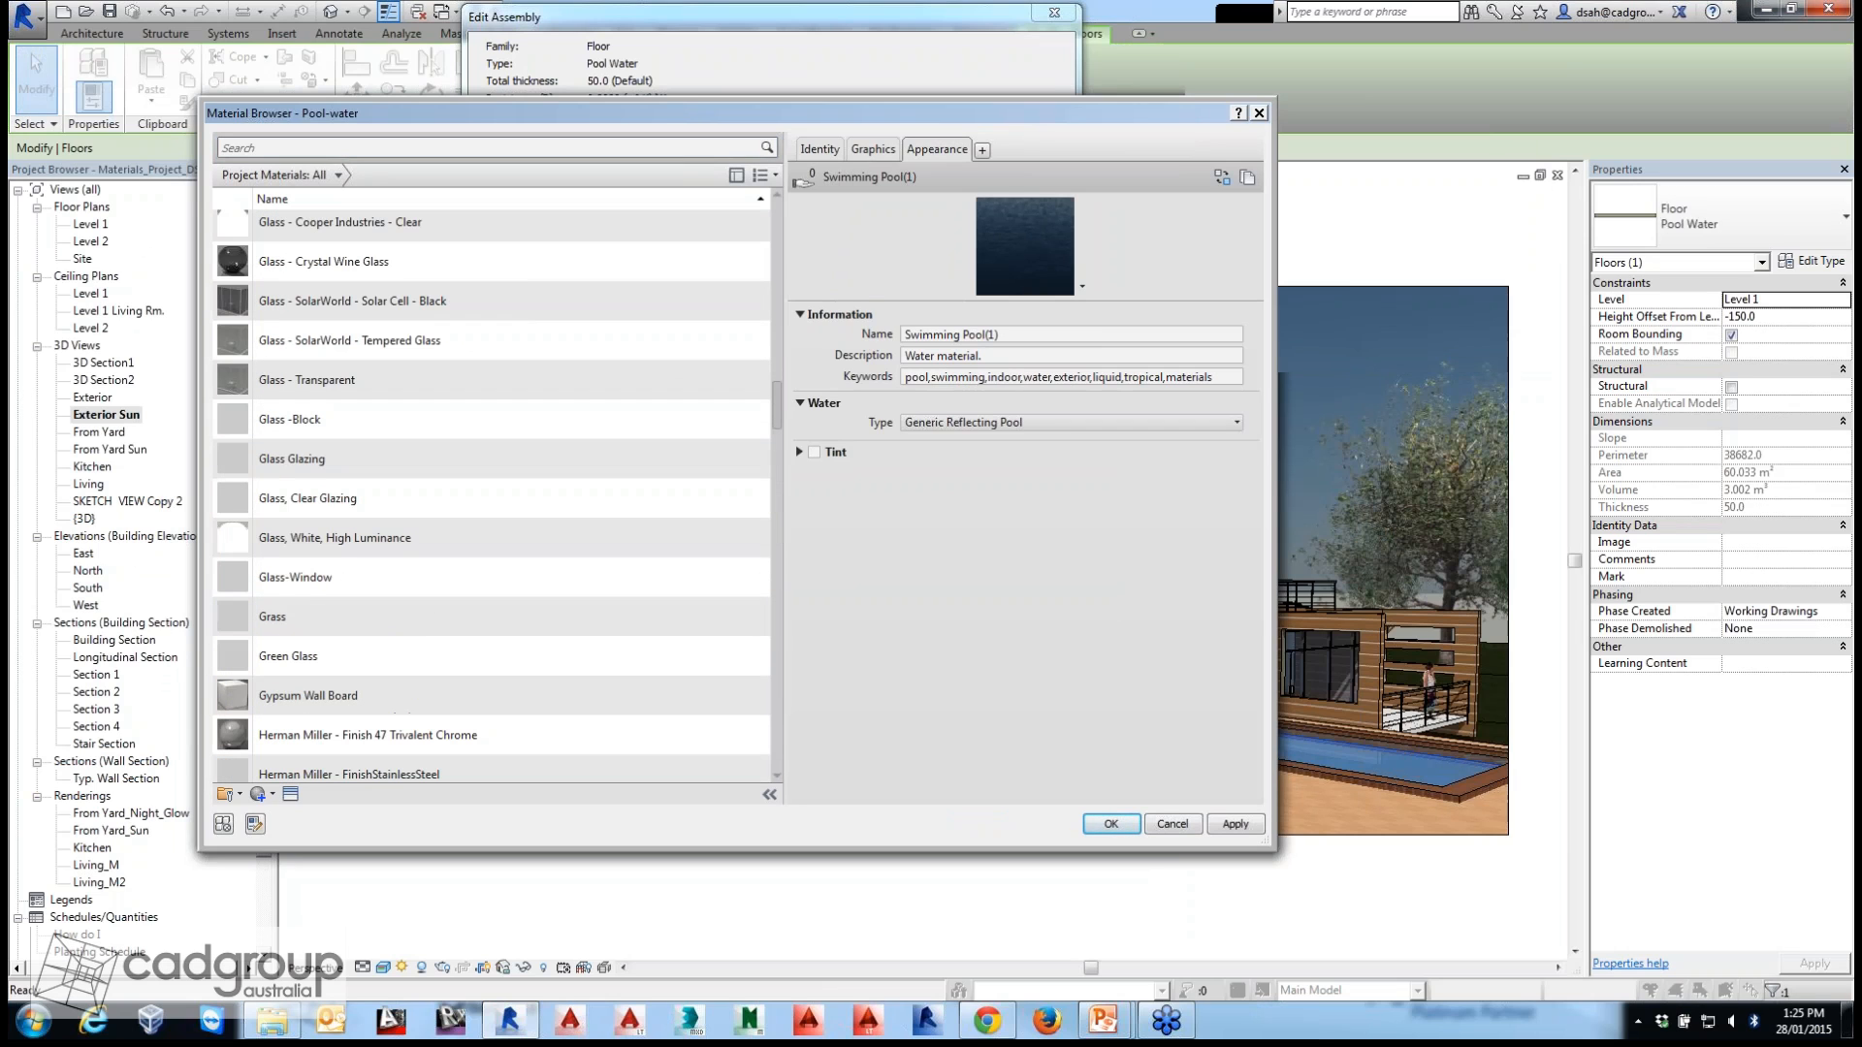
pyautogui.click(335, 537)
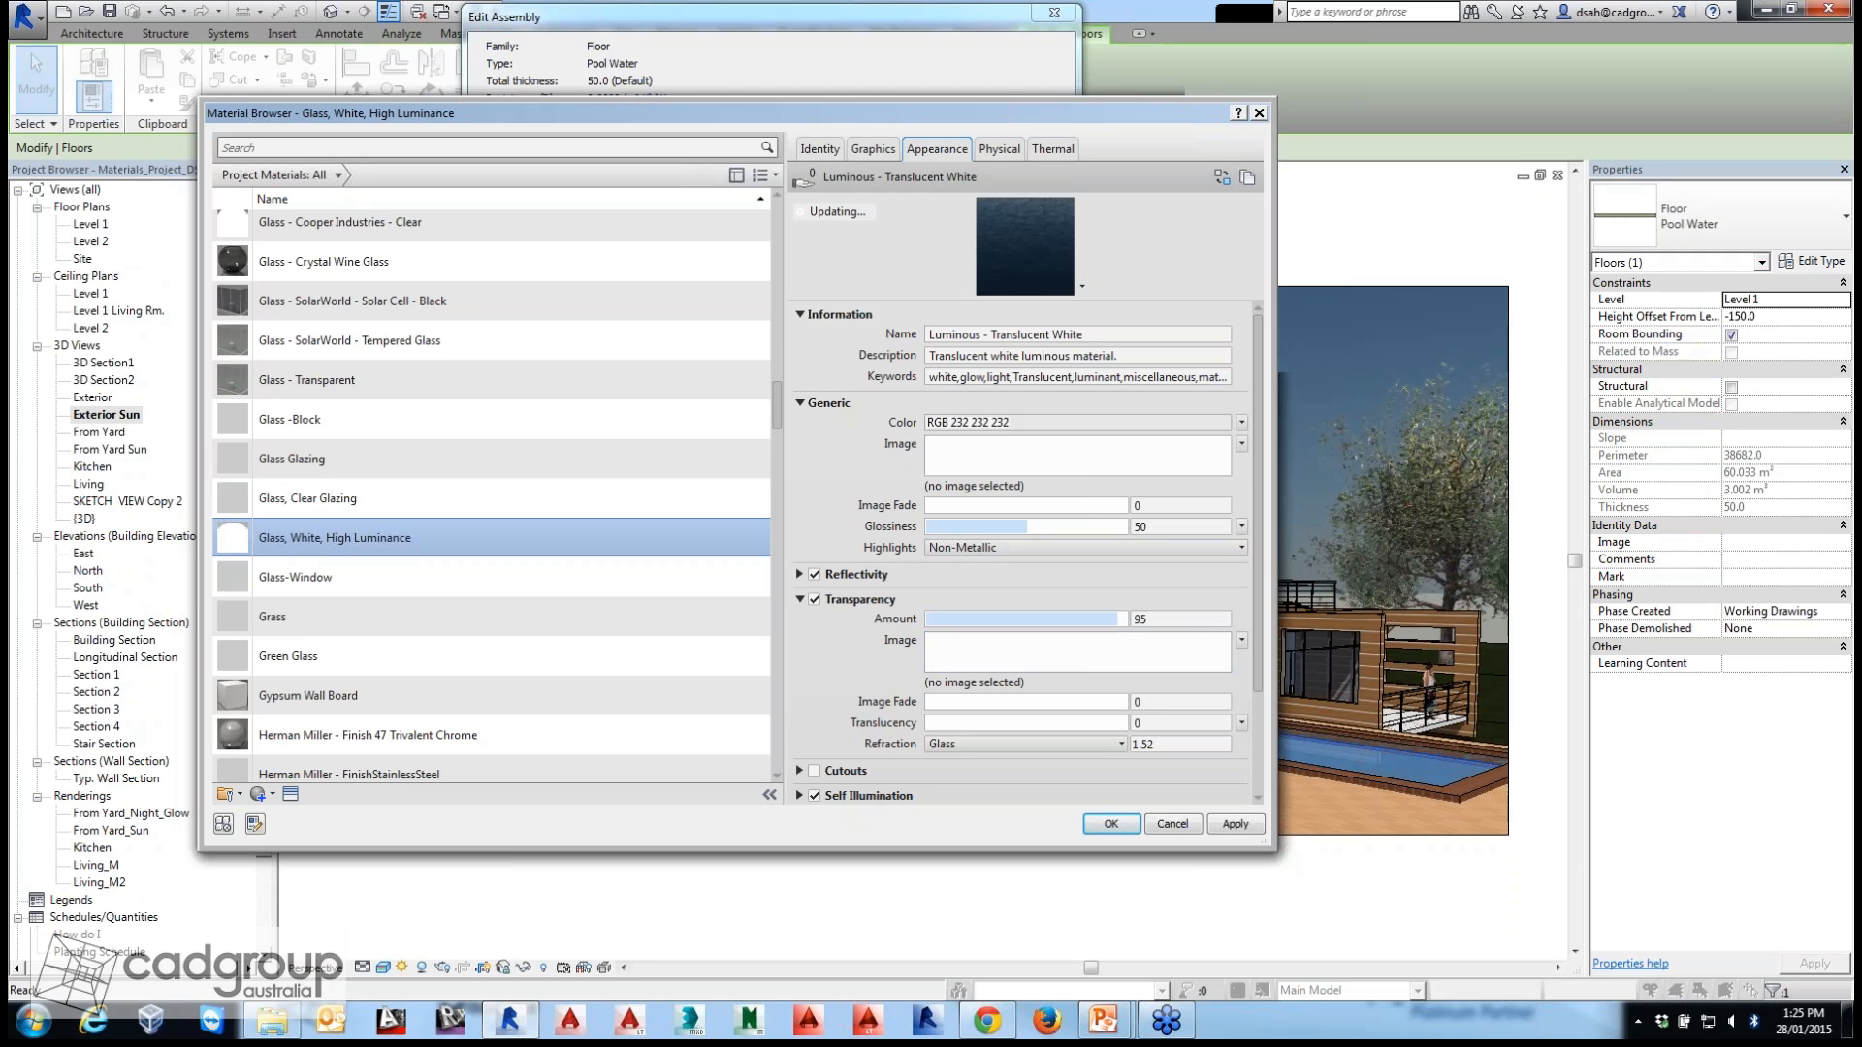
# Turn off Reflectivity for the Glass, White, High Luminance appearance and set its Transparency amount to 75.
pyautogui.scroll(-3, 1023, 553)
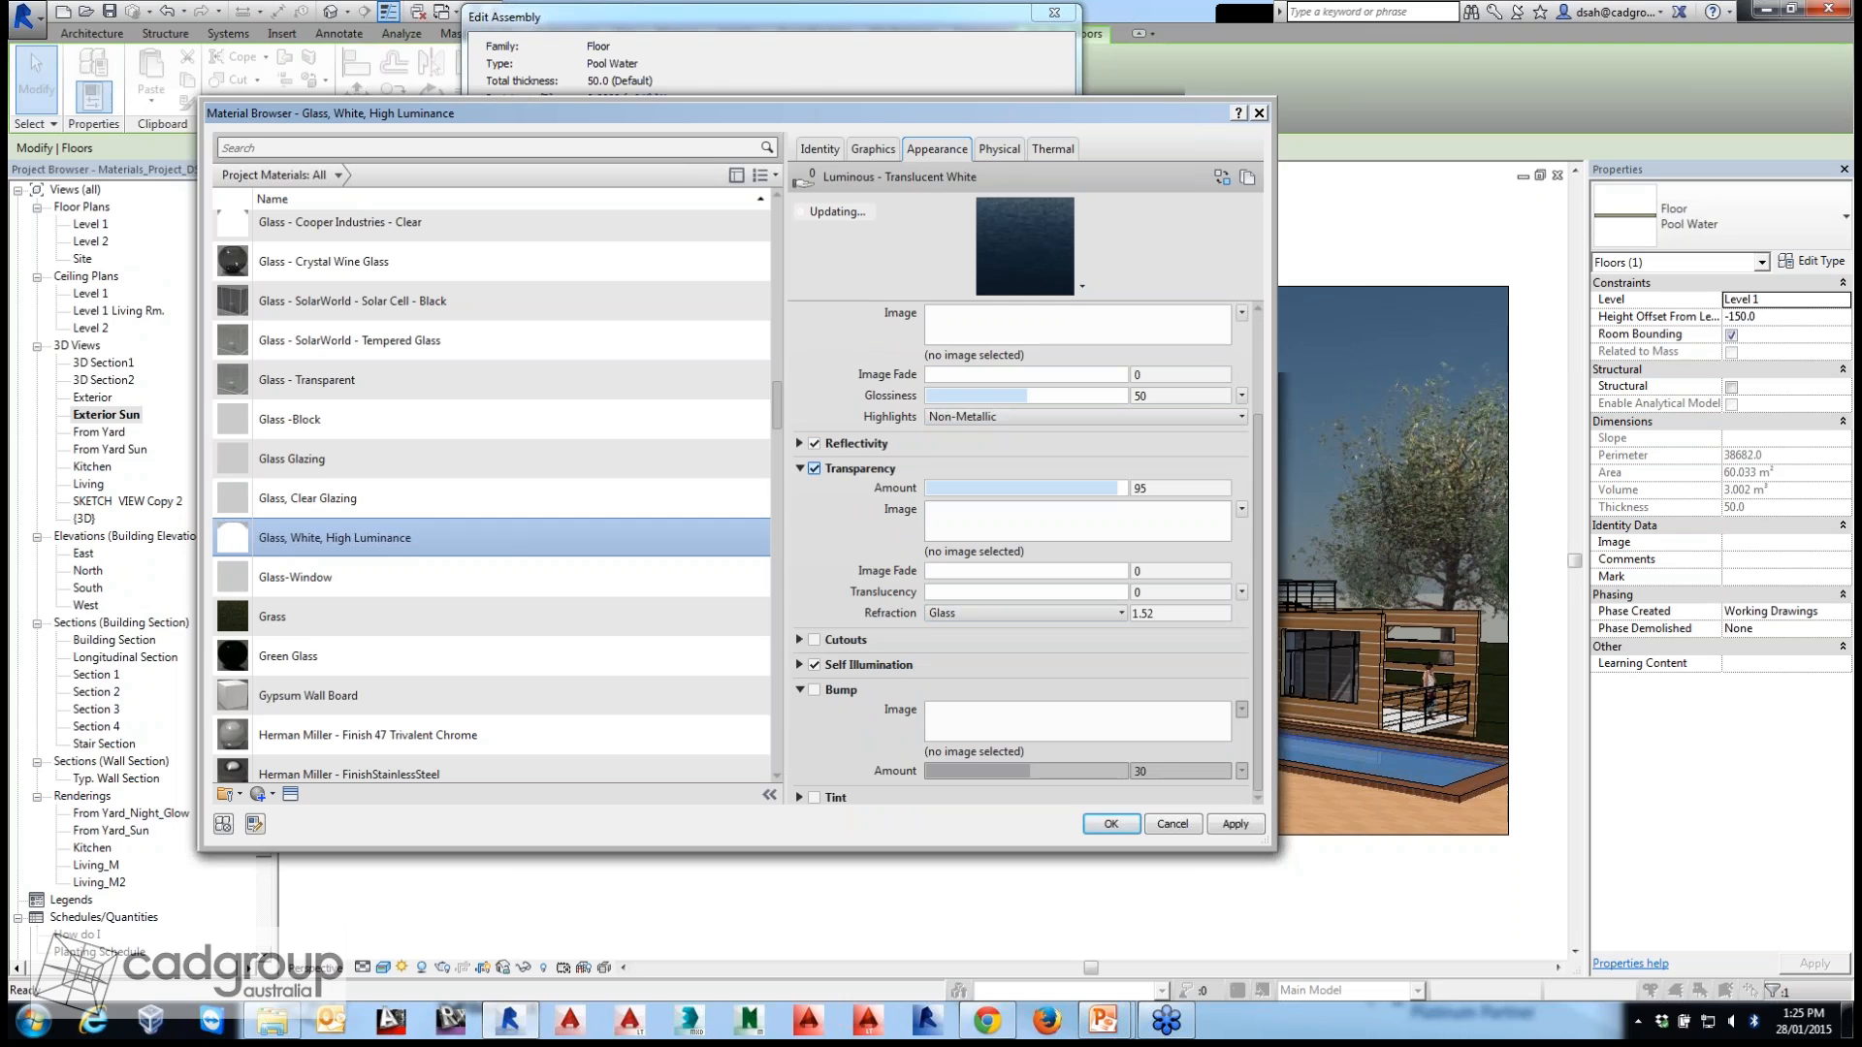
pyautogui.click(813, 443)
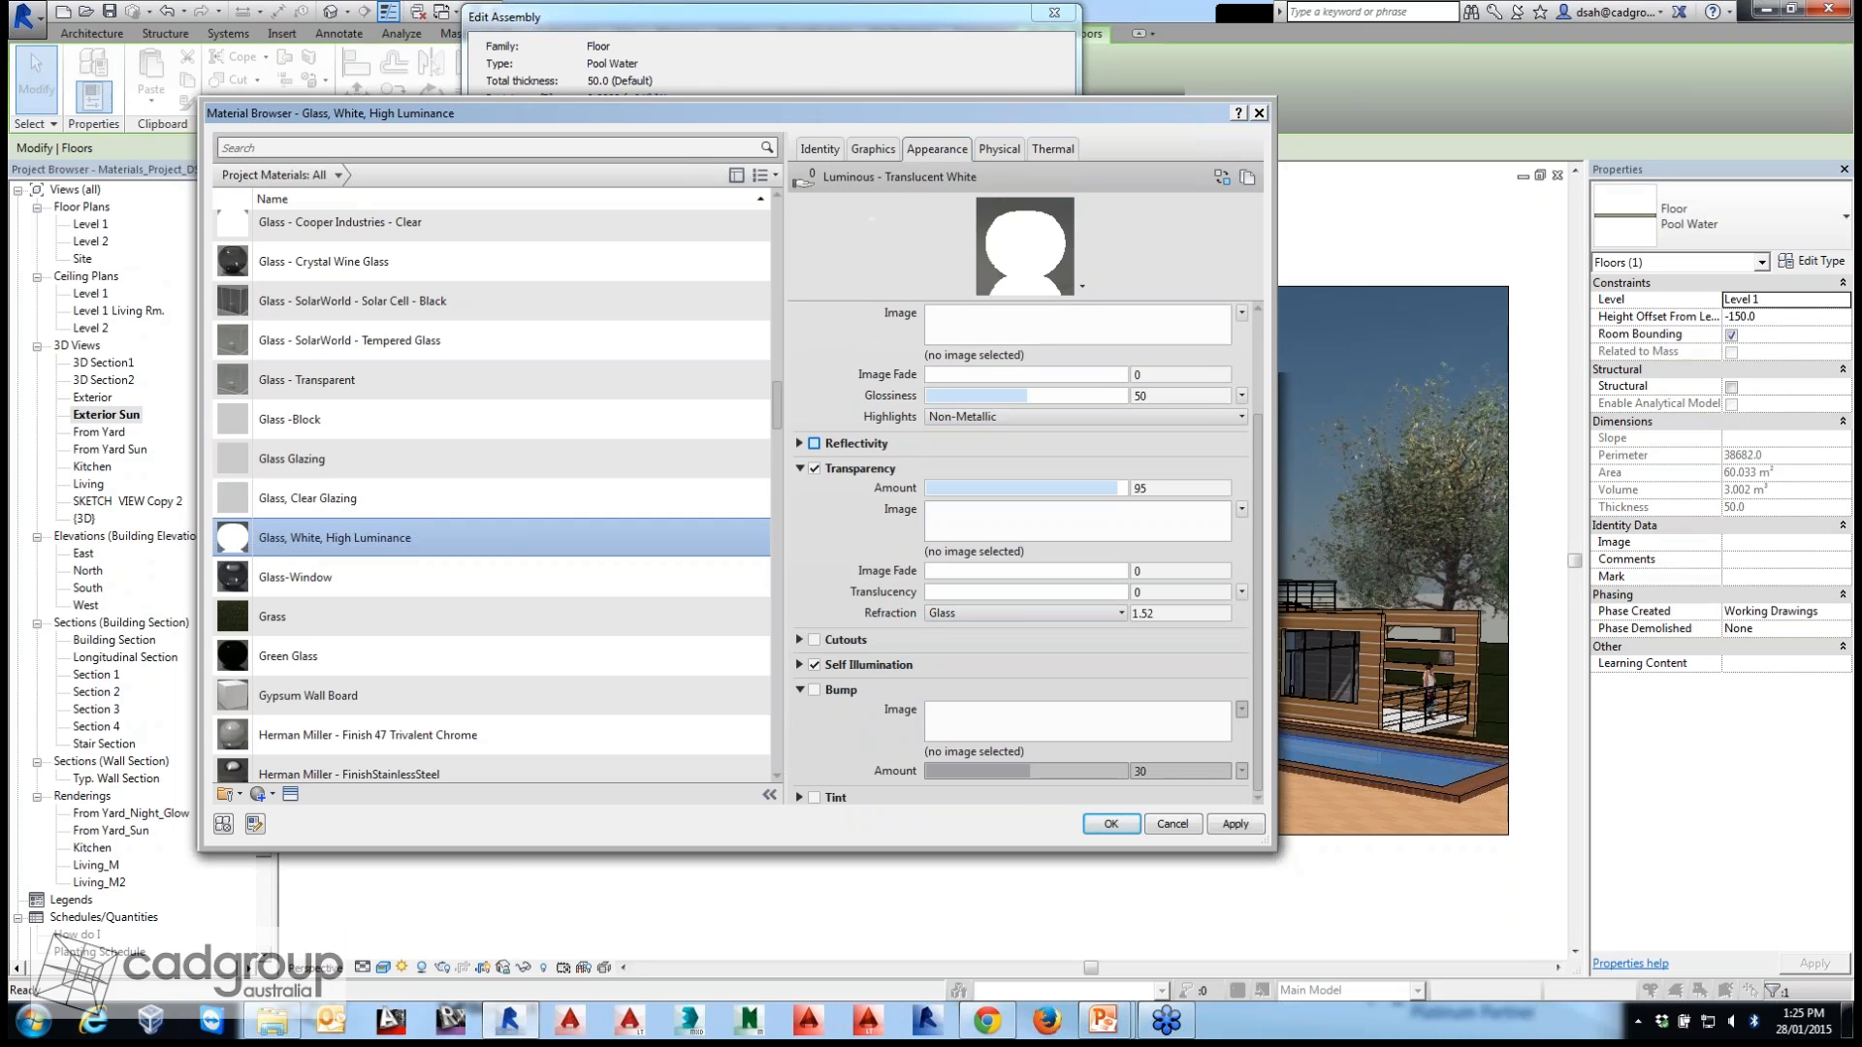
pyautogui.click(814, 443)
pyautogui.click(814, 443)
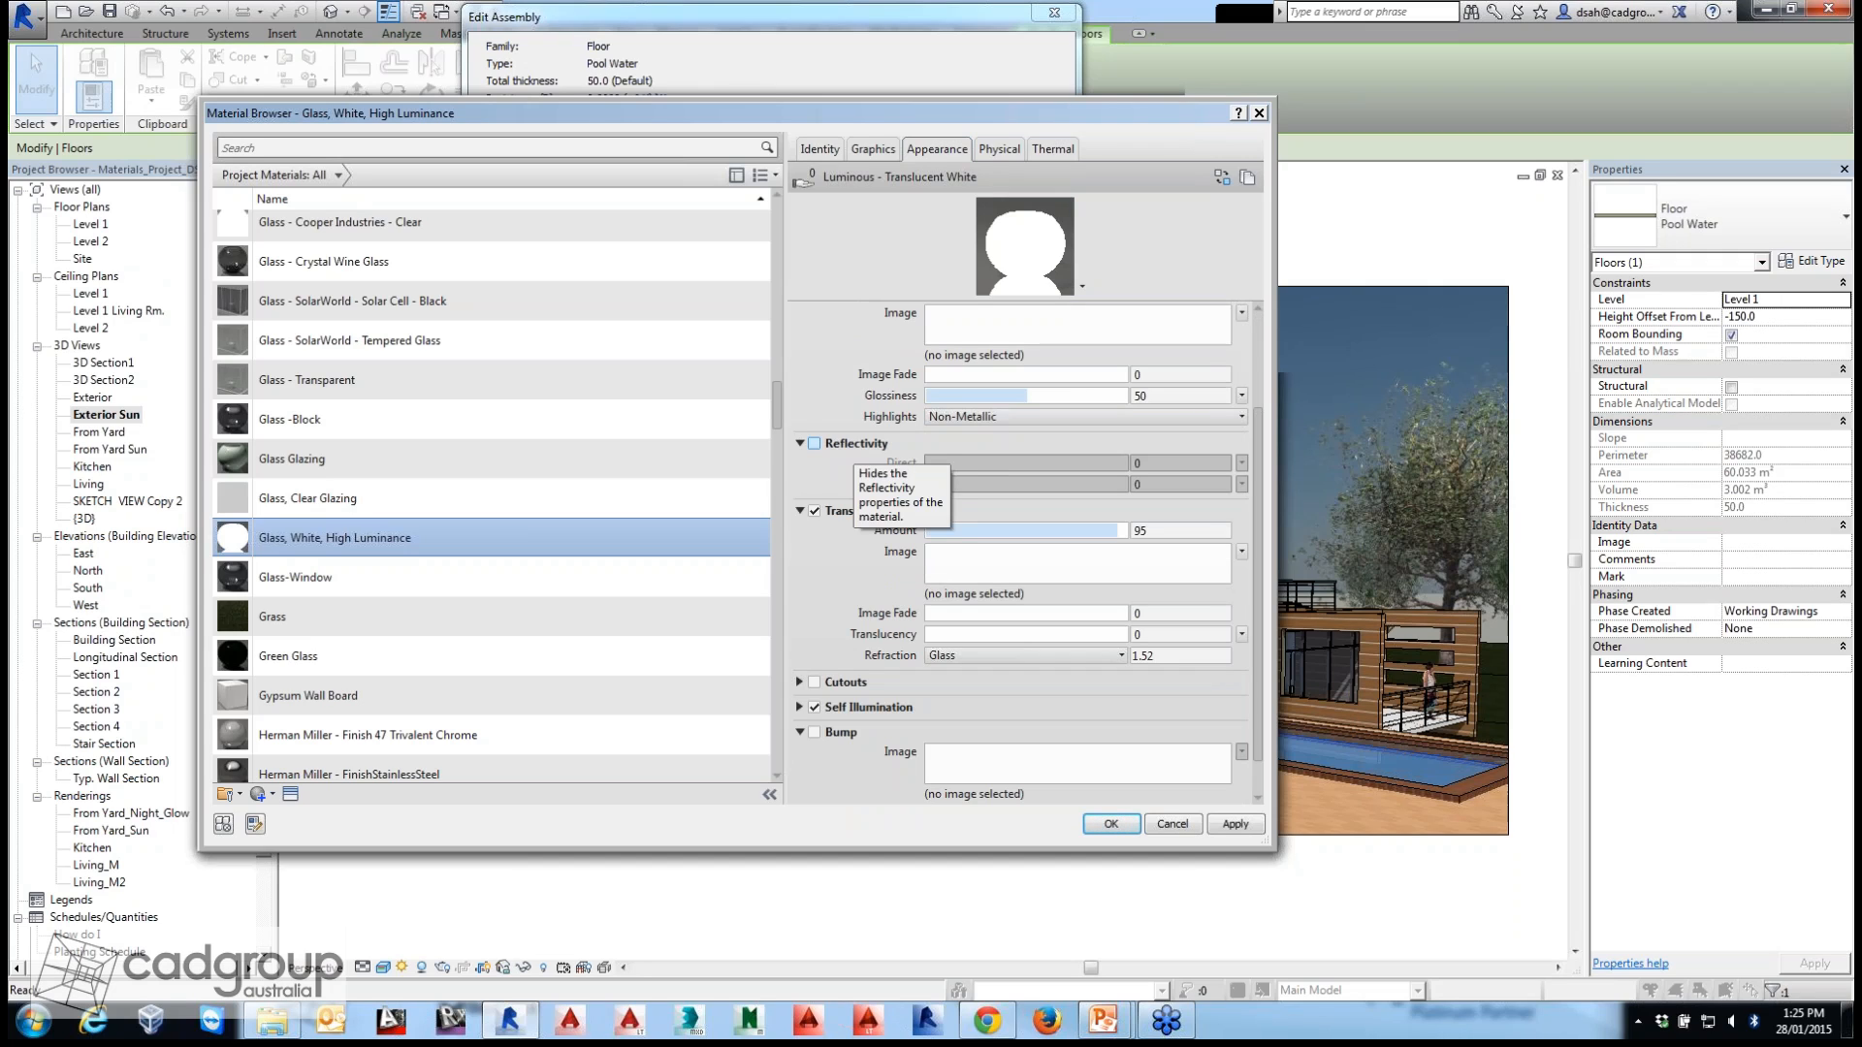
pyautogui.moveTo(1117, 530); pyautogui.dragTo(1077, 530)
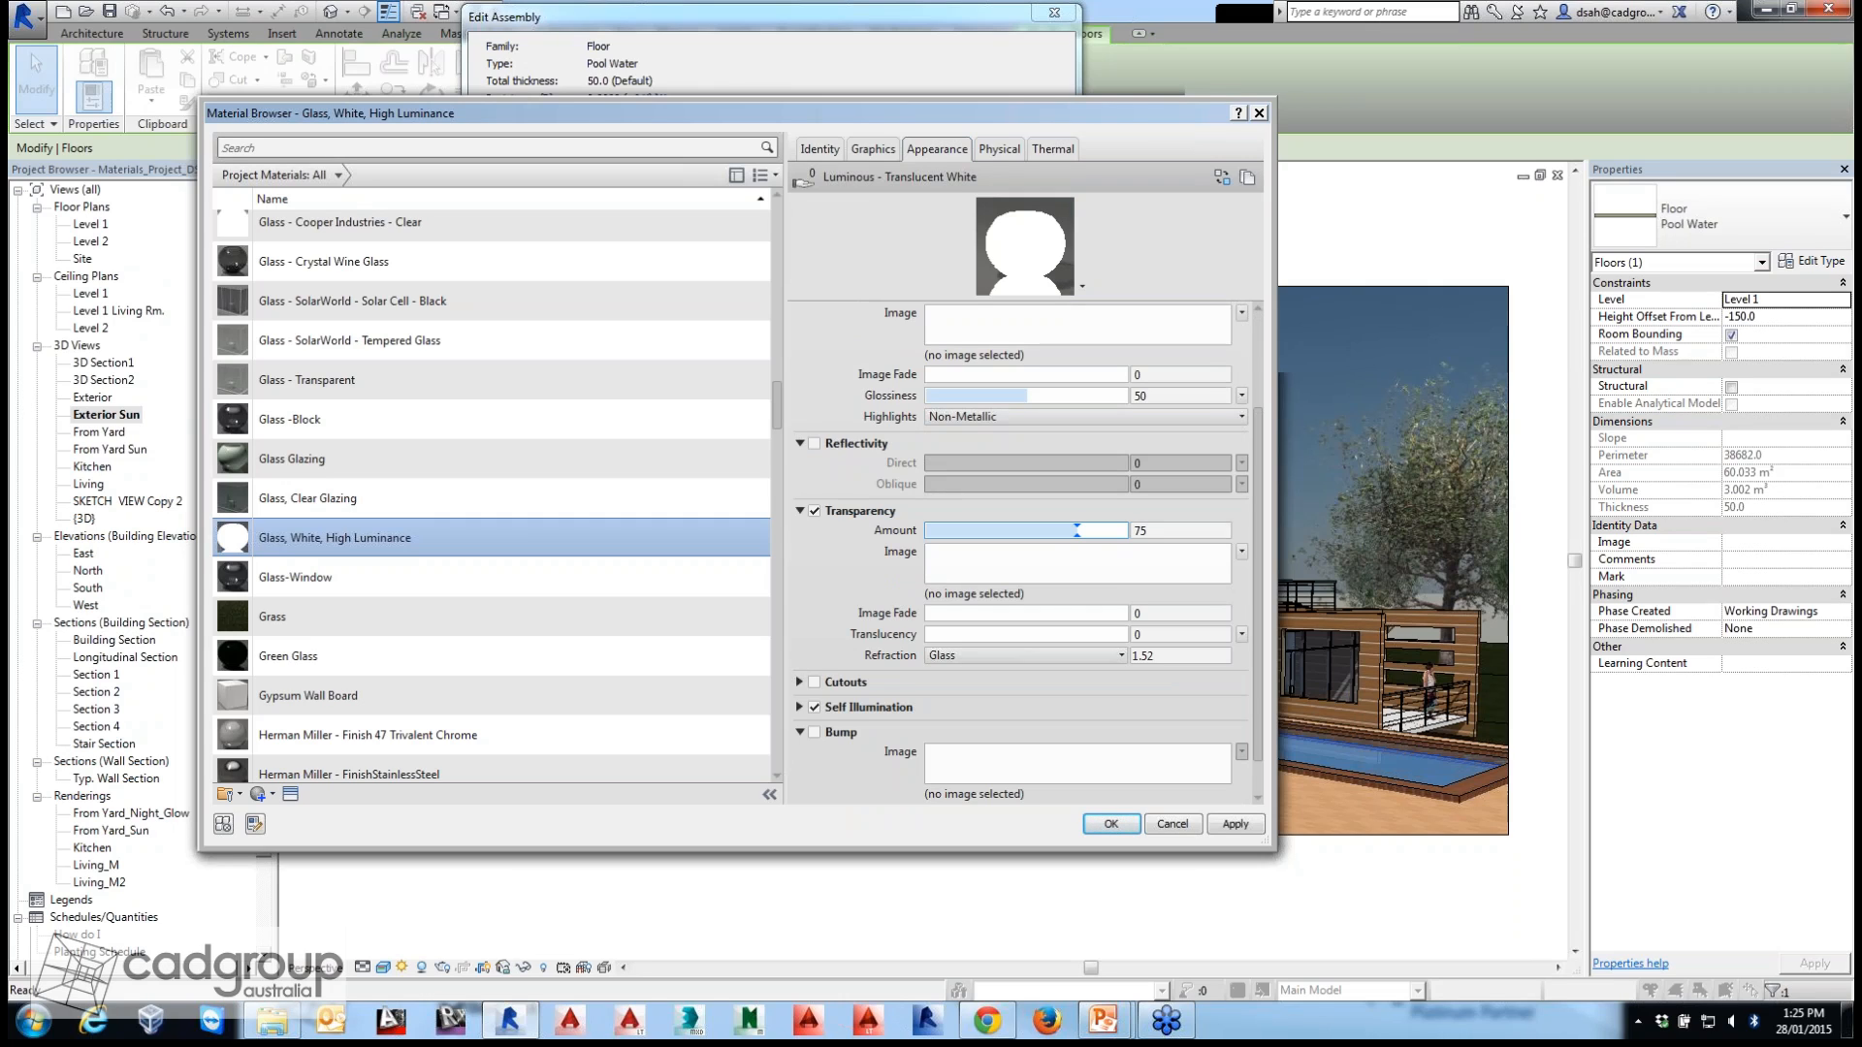
# Set the Self Illumination filter color of Glass, White, High Luminance to the warm cream RGB 254 231 194.
pyautogui.click(799, 707)
pyautogui.scroll(-2, 799, 707)
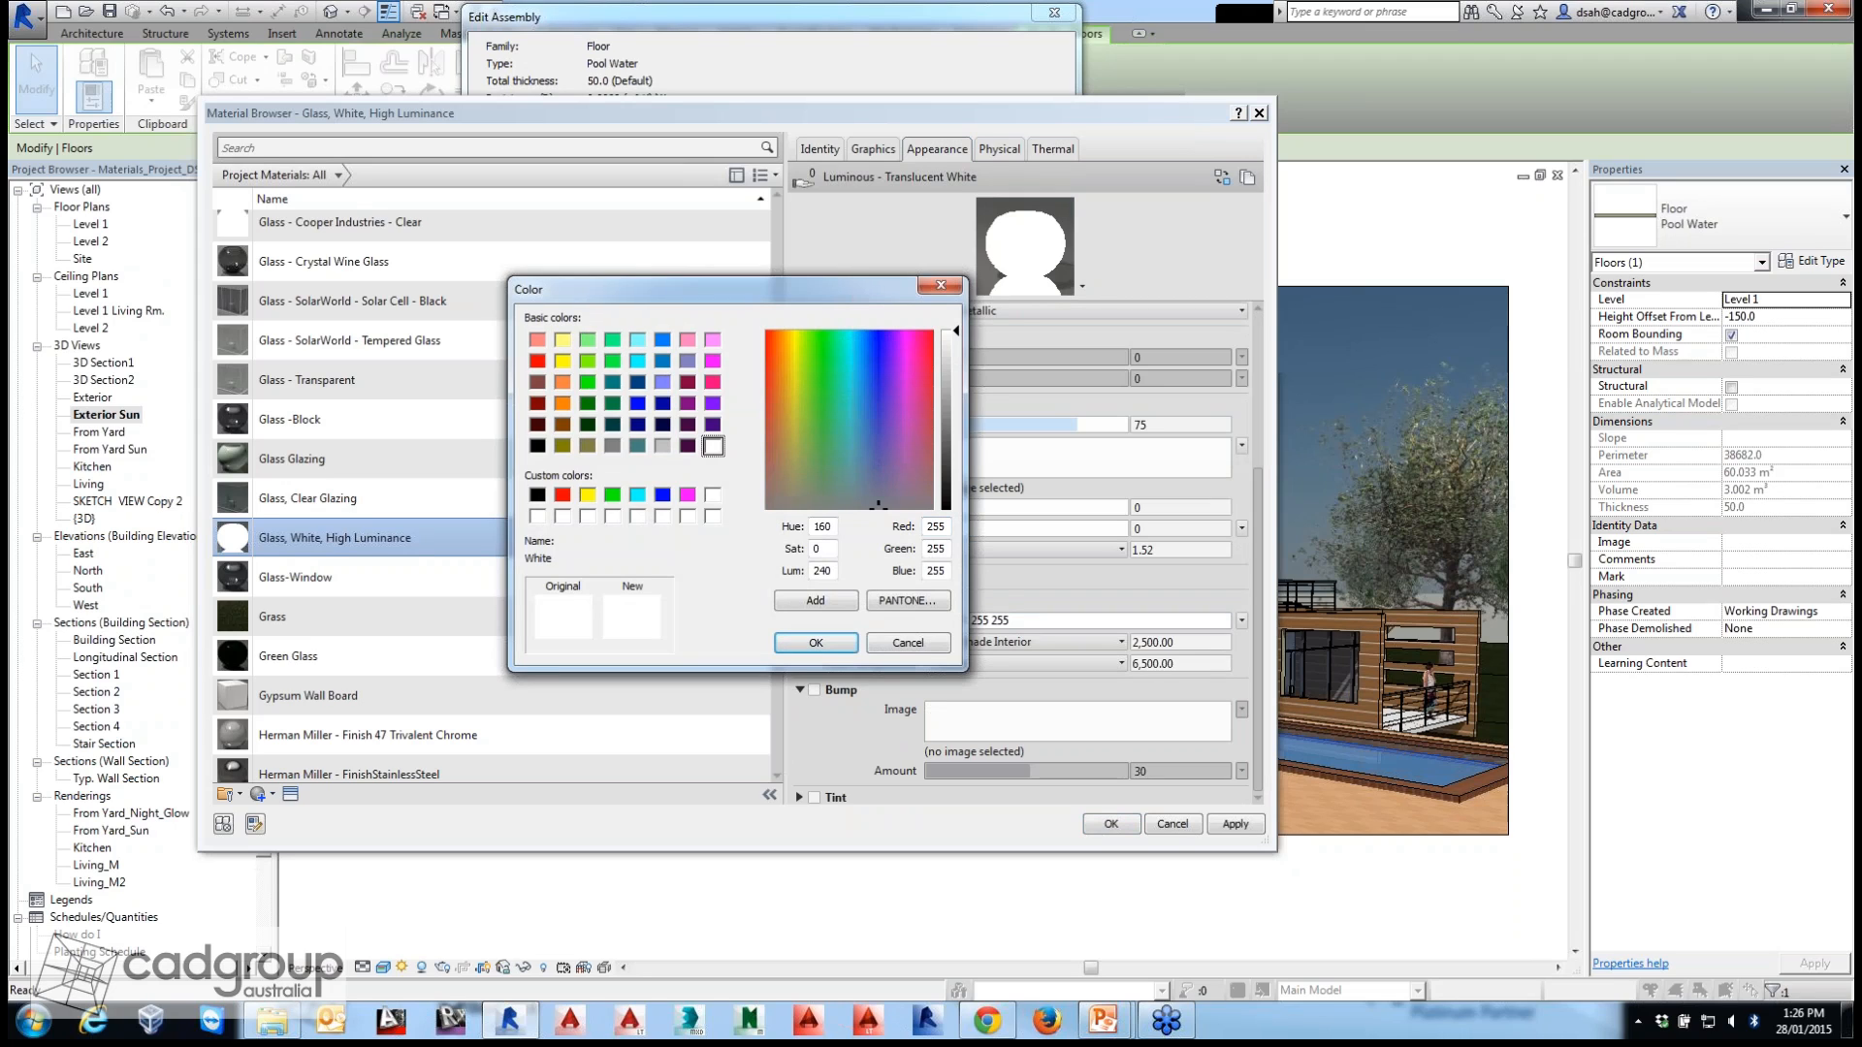
pyautogui.moveTo(792, 340); pyautogui.dragTo(782, 338)
pyautogui.moveTo(955, 332); pyautogui.dragTo(956, 352)
pyautogui.click(816, 643)
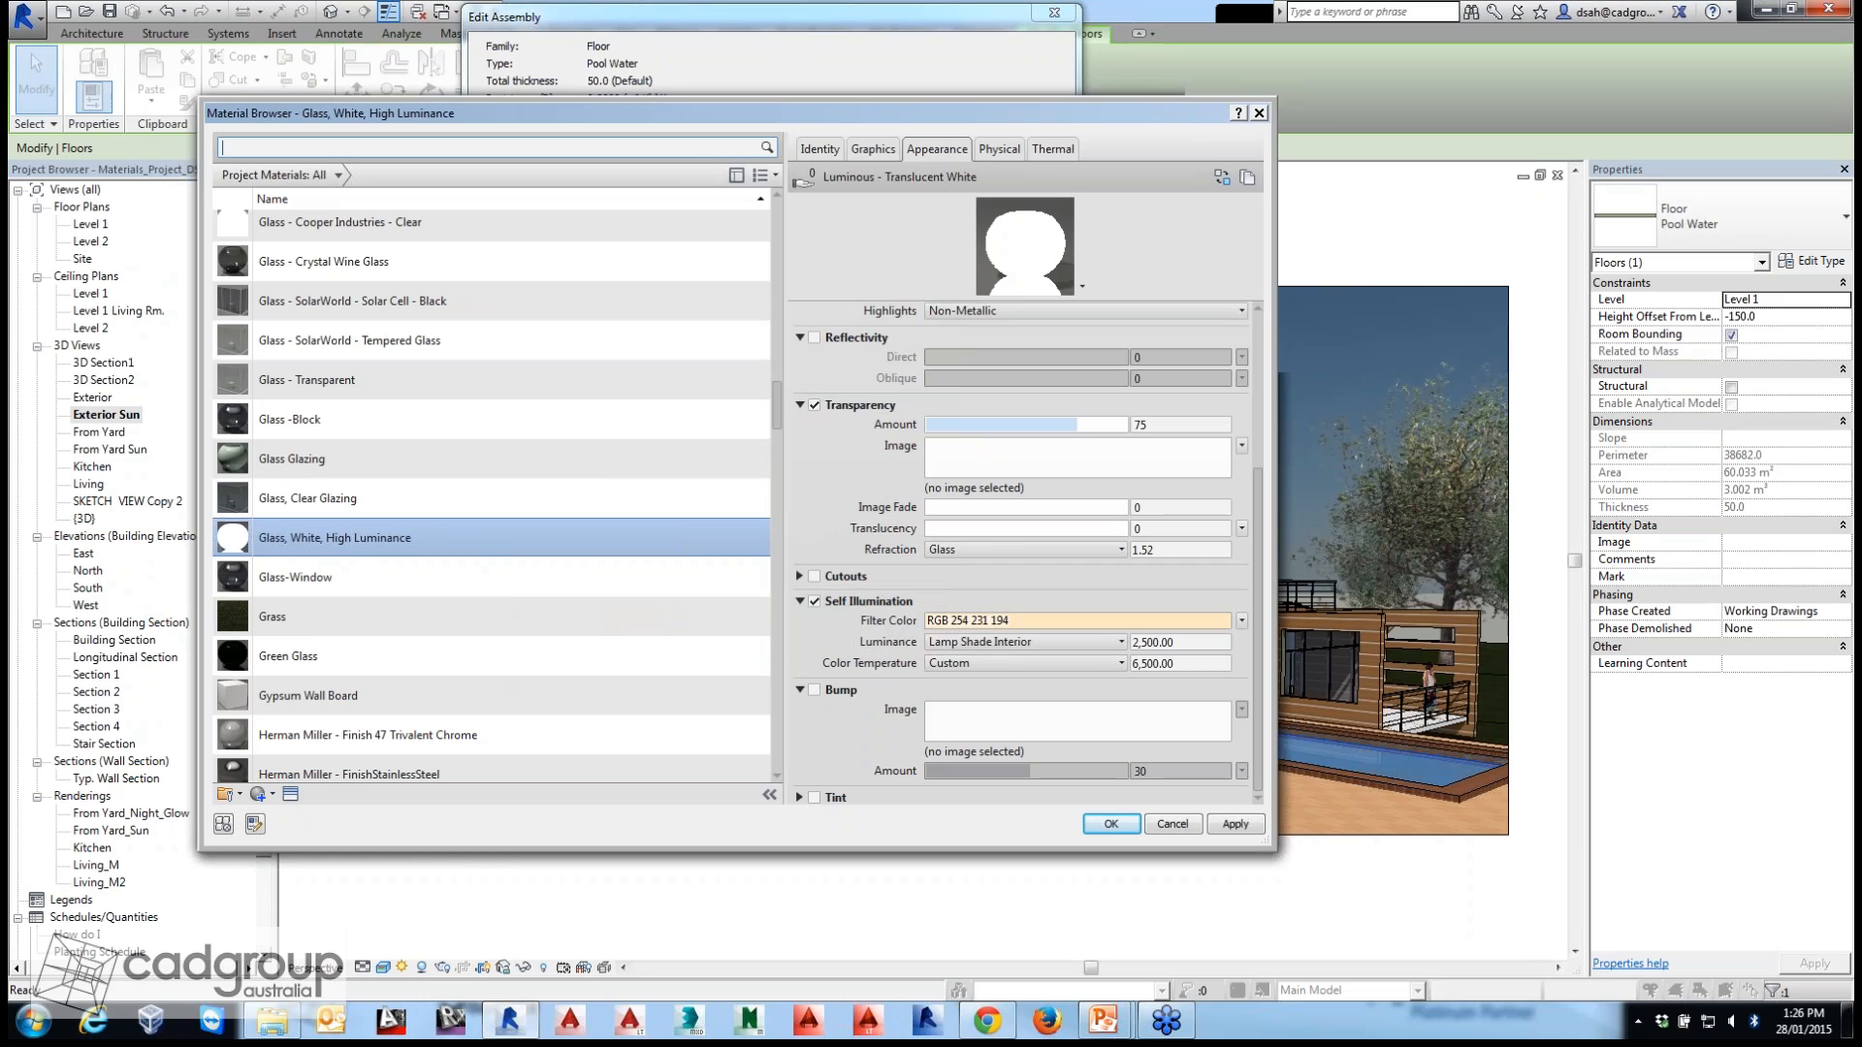
# Try the Dim Glow and LED Panel luminance presets for the glass material's Self Illumination.
pyautogui.click(1028, 642)
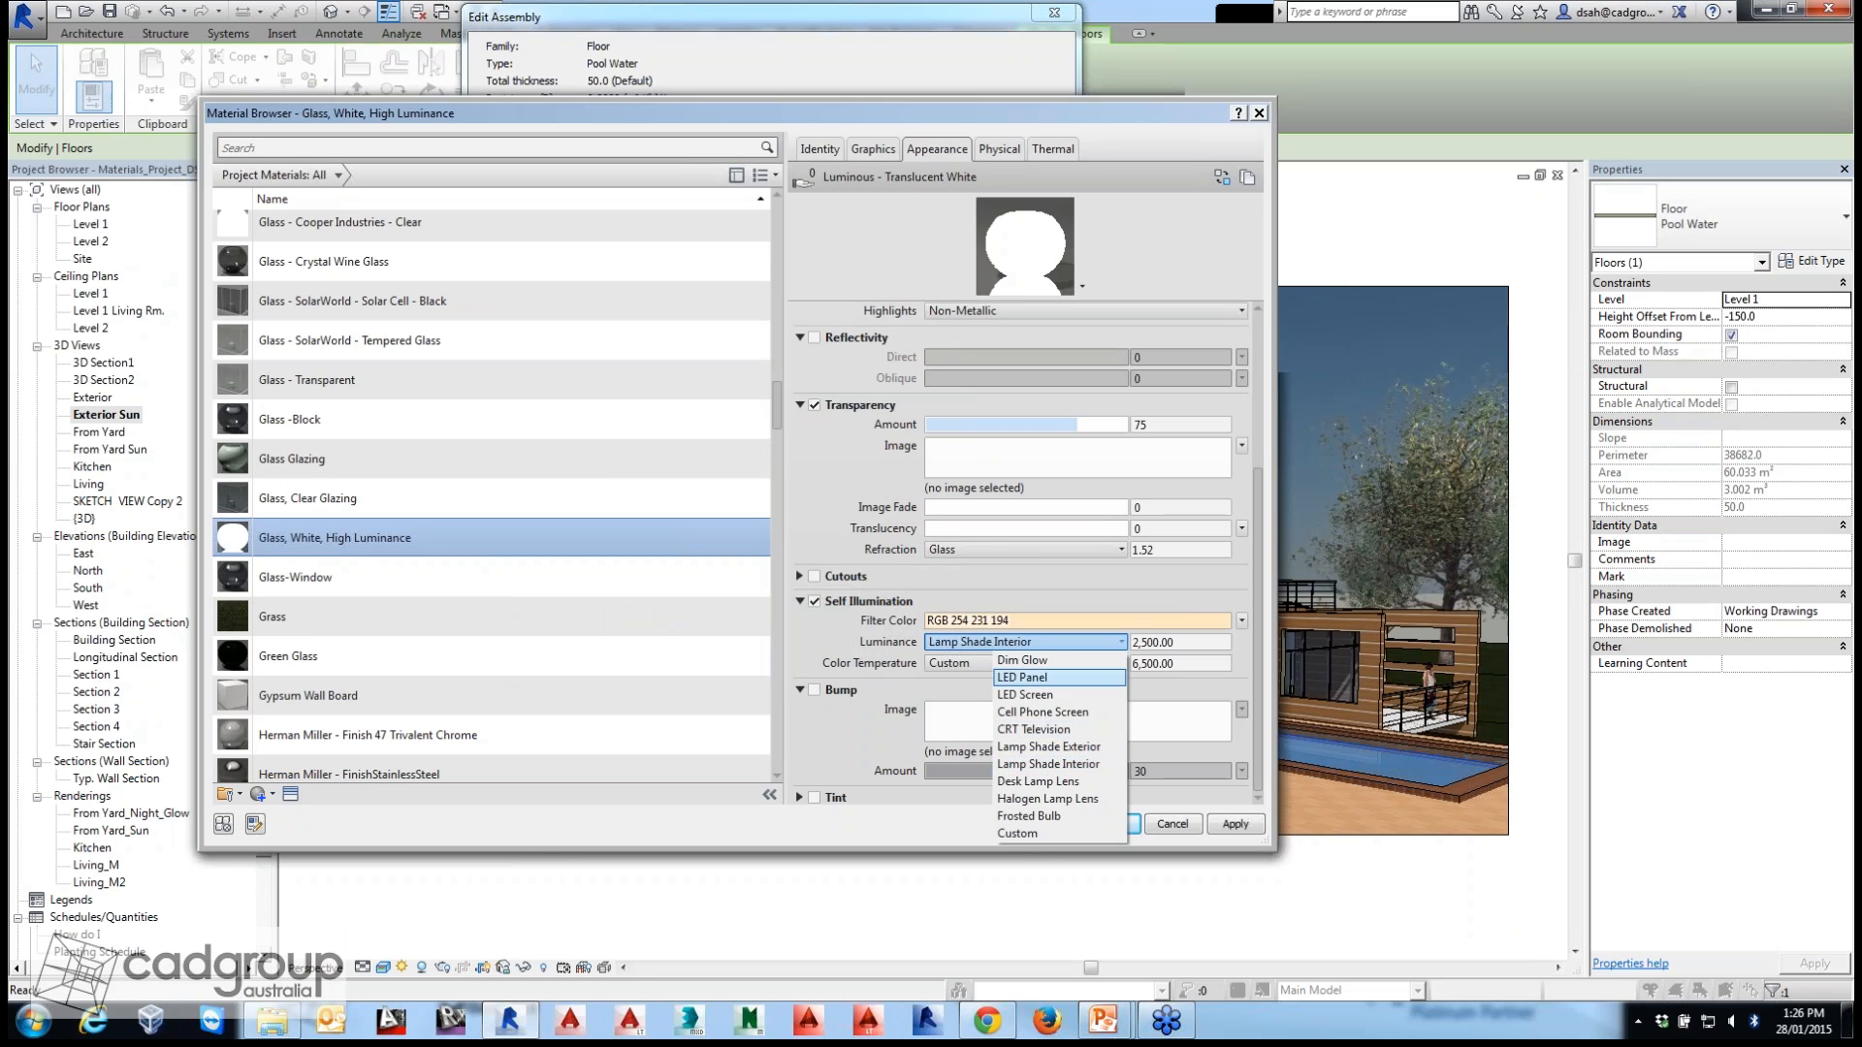
pyautogui.click(1030, 662)
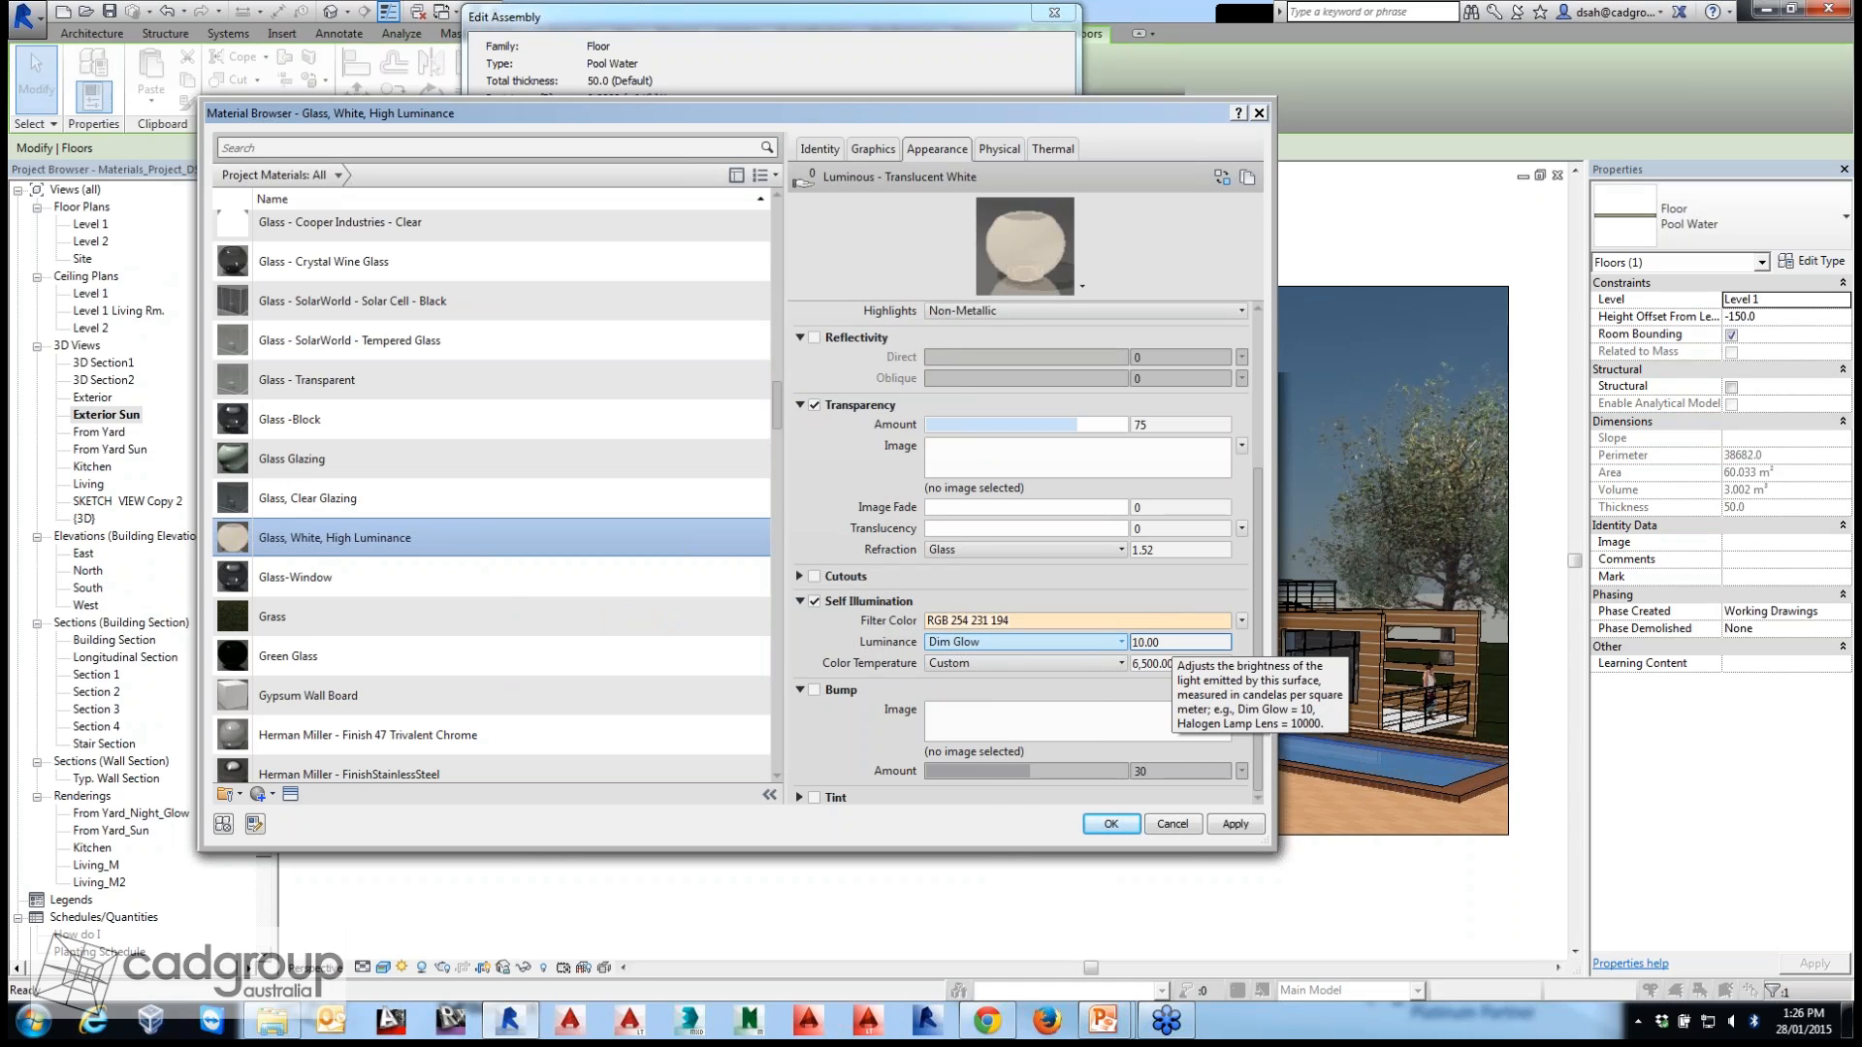
pyautogui.click(1066, 642)
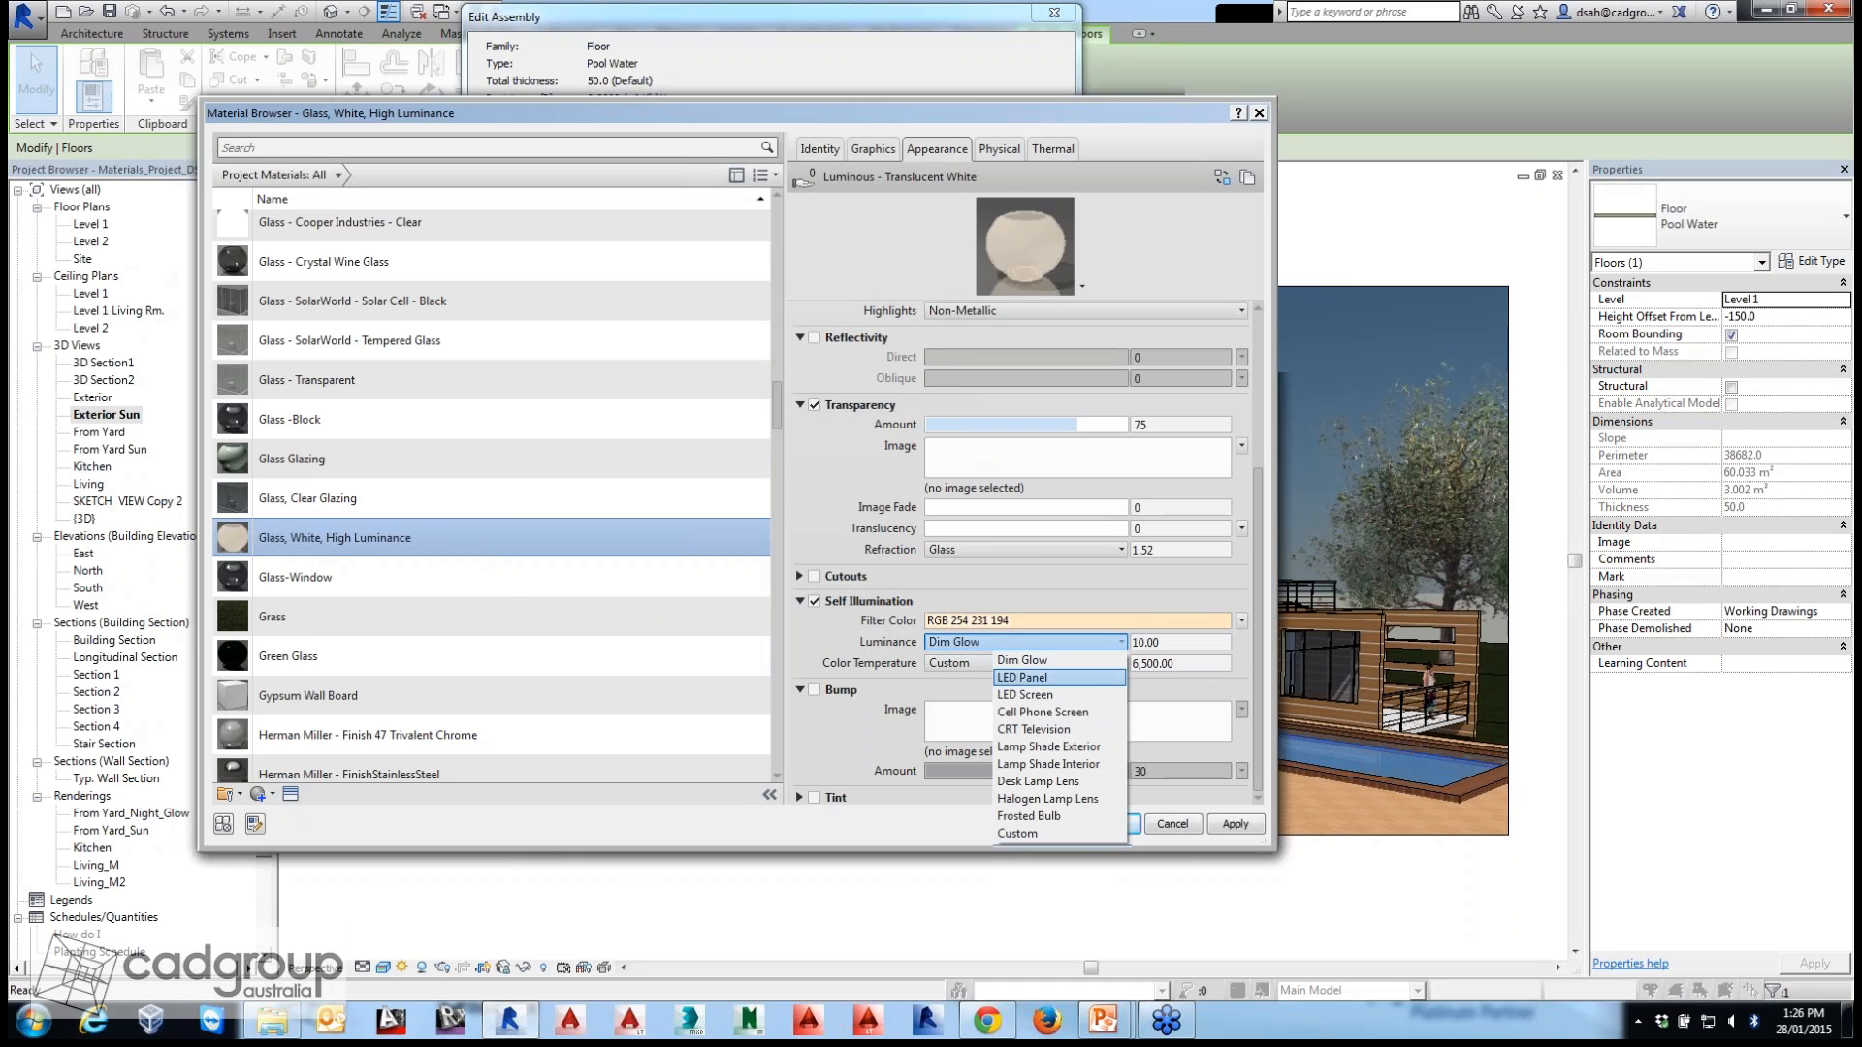
pyautogui.click(1059, 678)
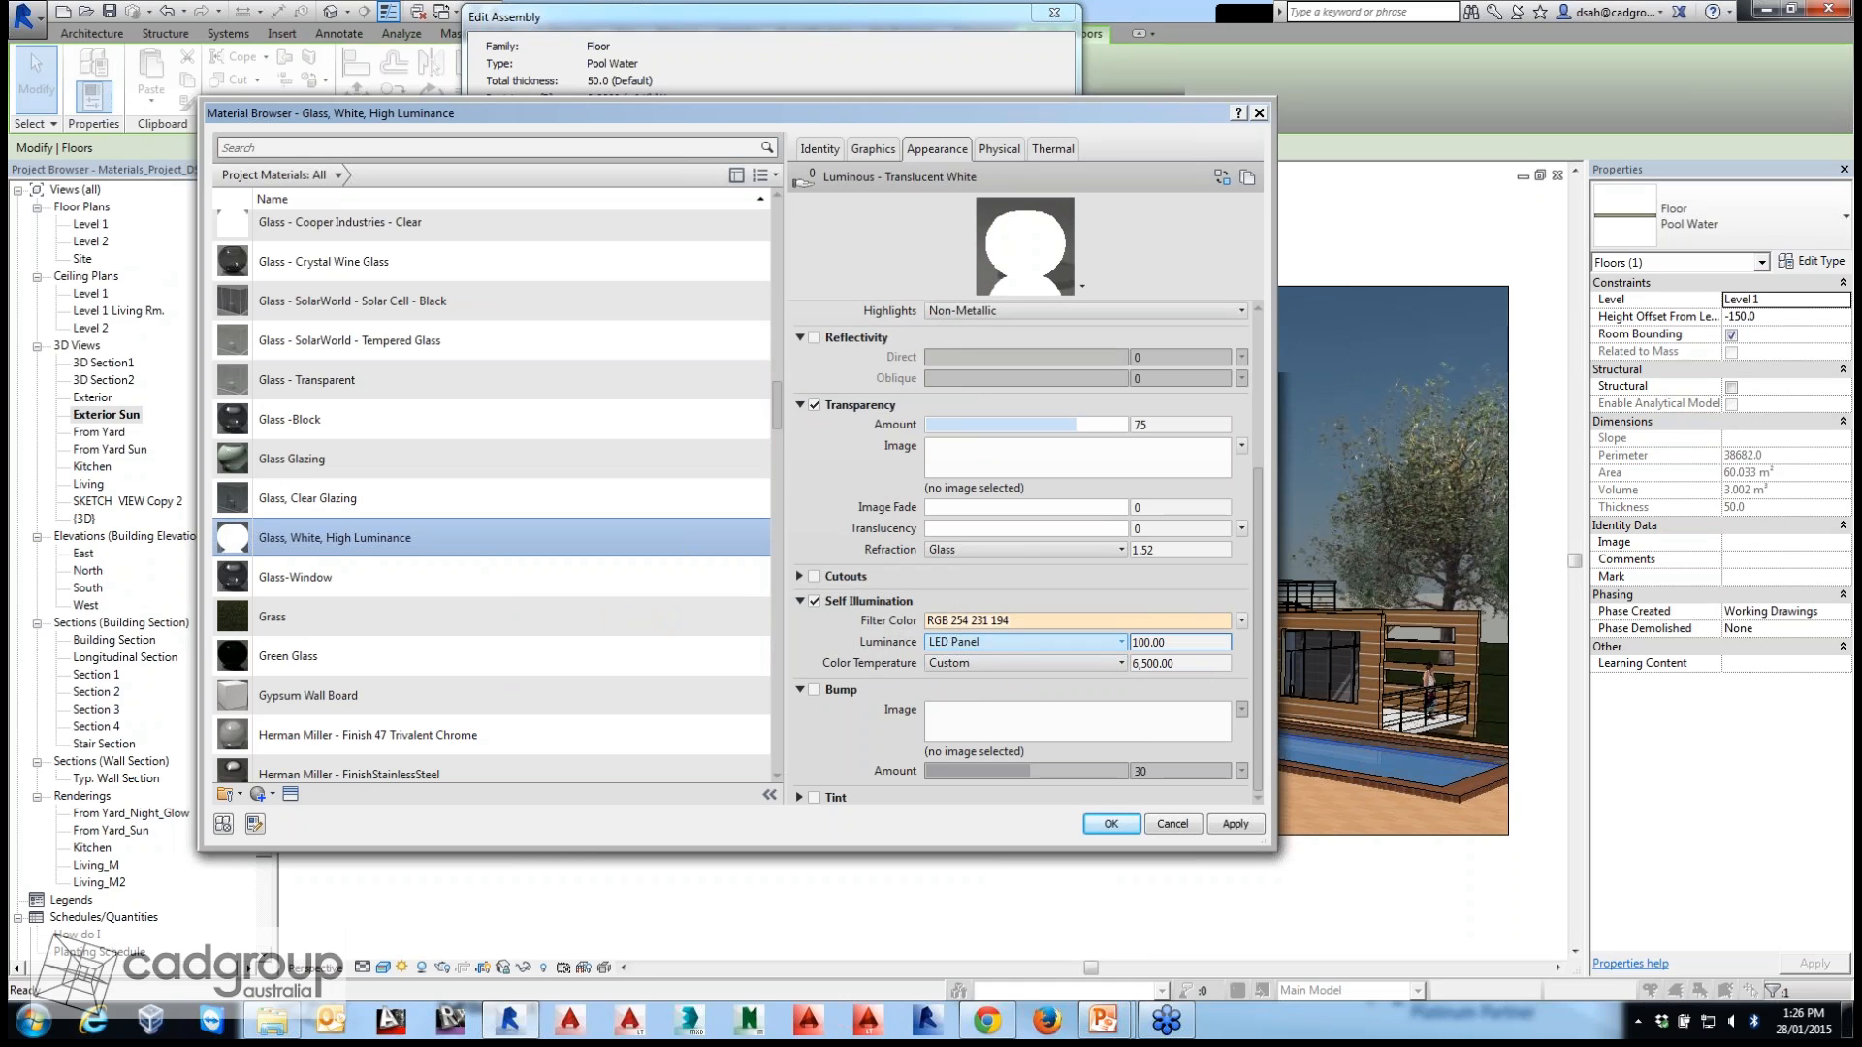
# Set the Self Illumination luminance to a custom 60 and the color temperature to 4000.
pyautogui.click(1067, 642)
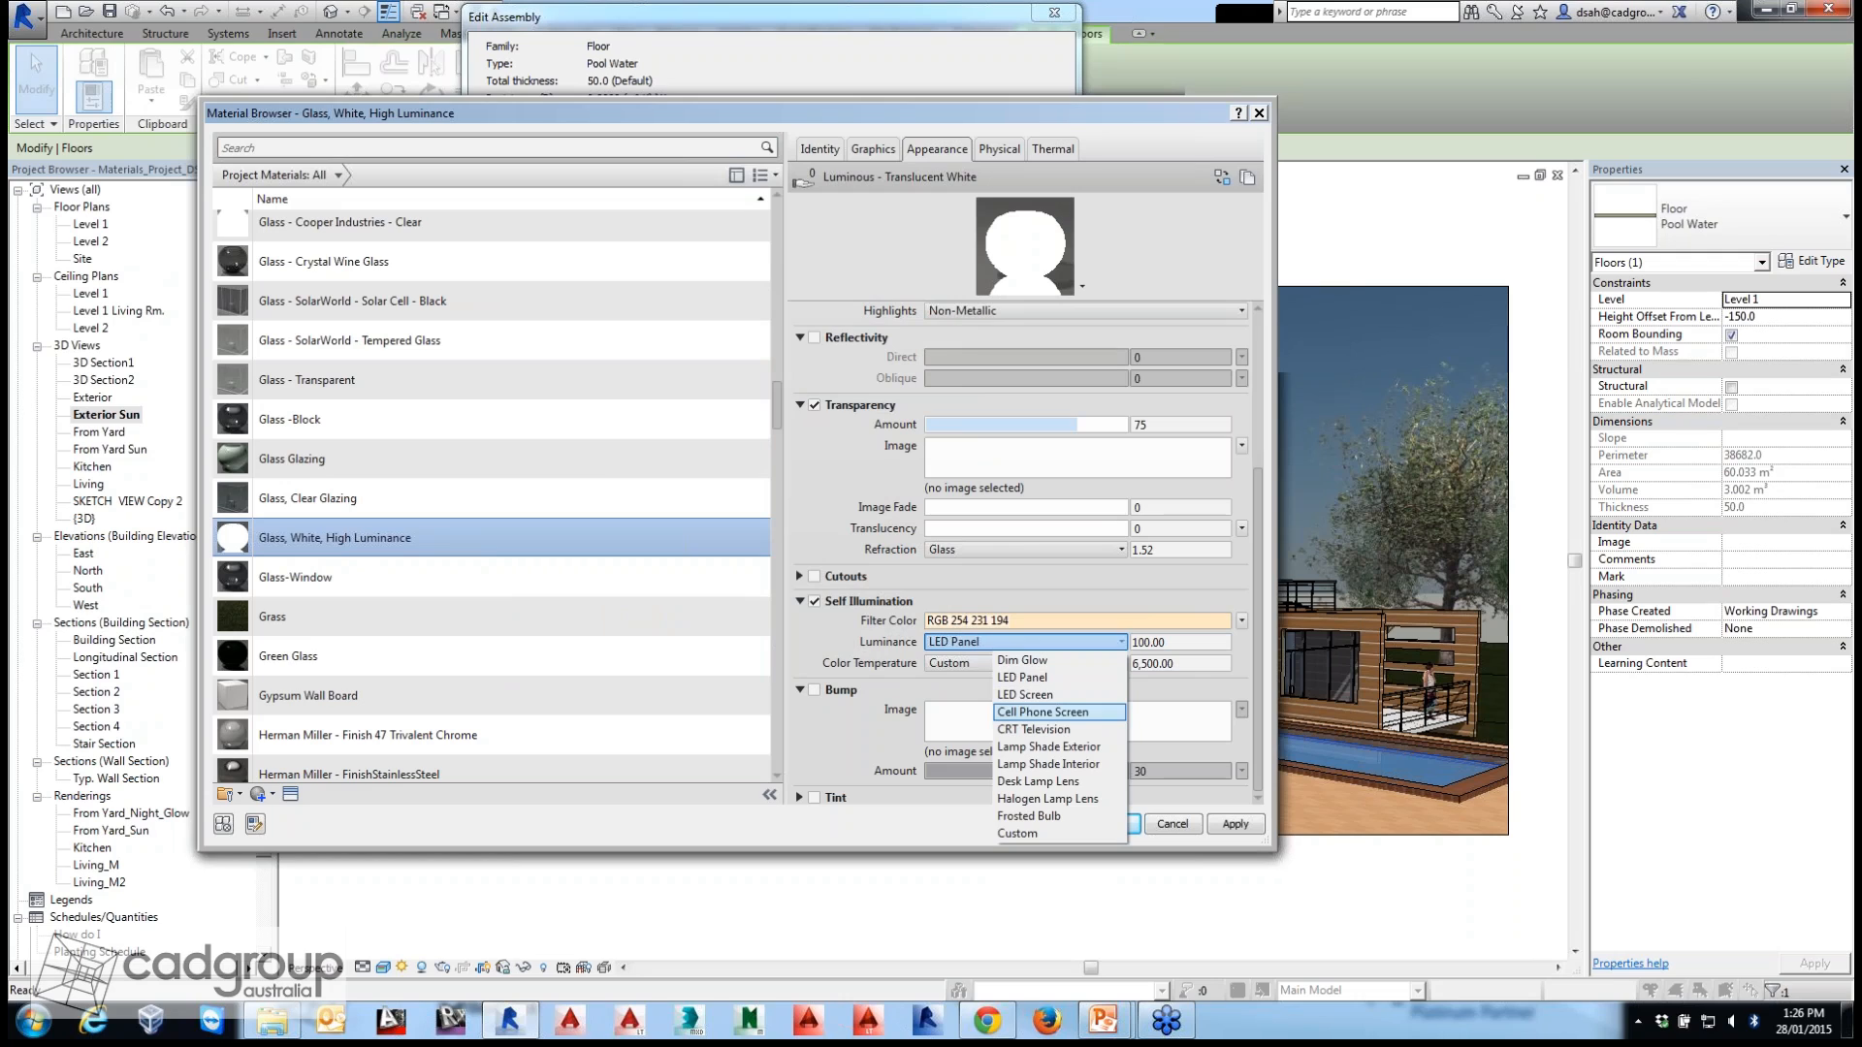
pyautogui.click(1170, 642)
pyautogui.write('60')
pyautogui.press('Tab')
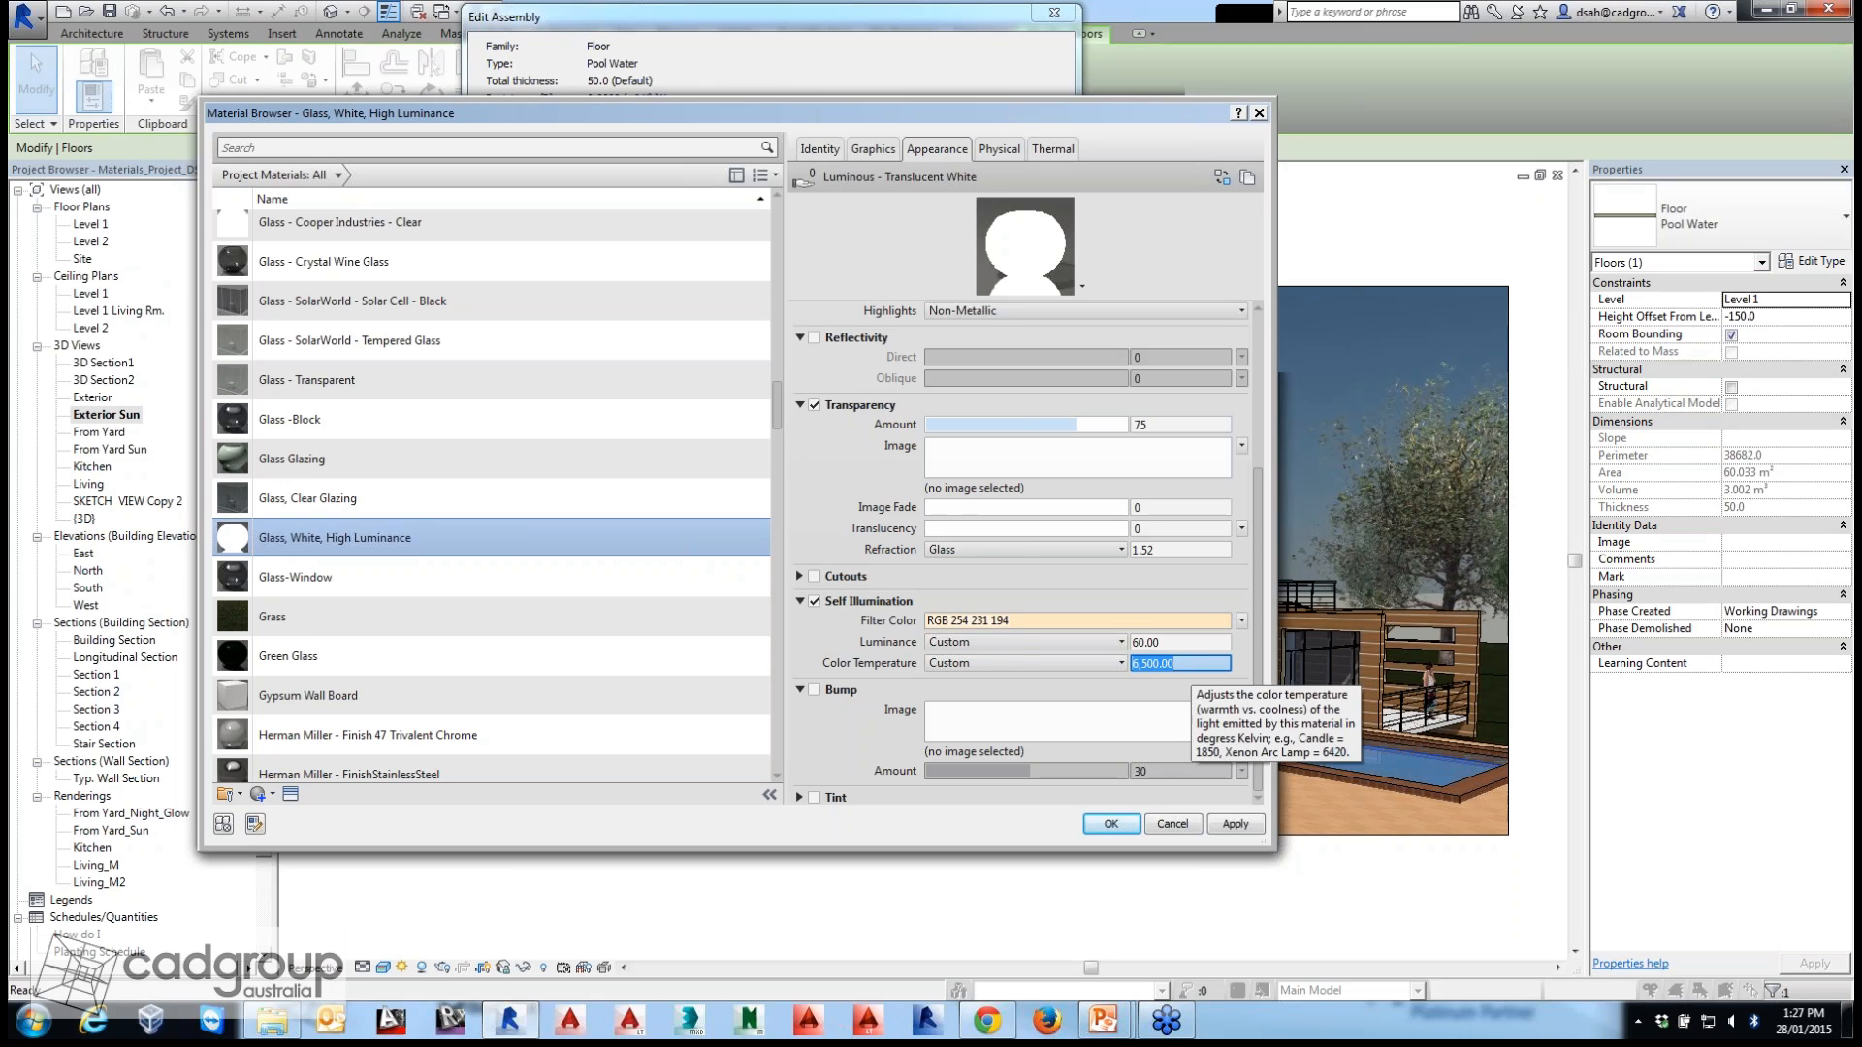
pyautogui.write('4000')
pyautogui.click(1185, 642)
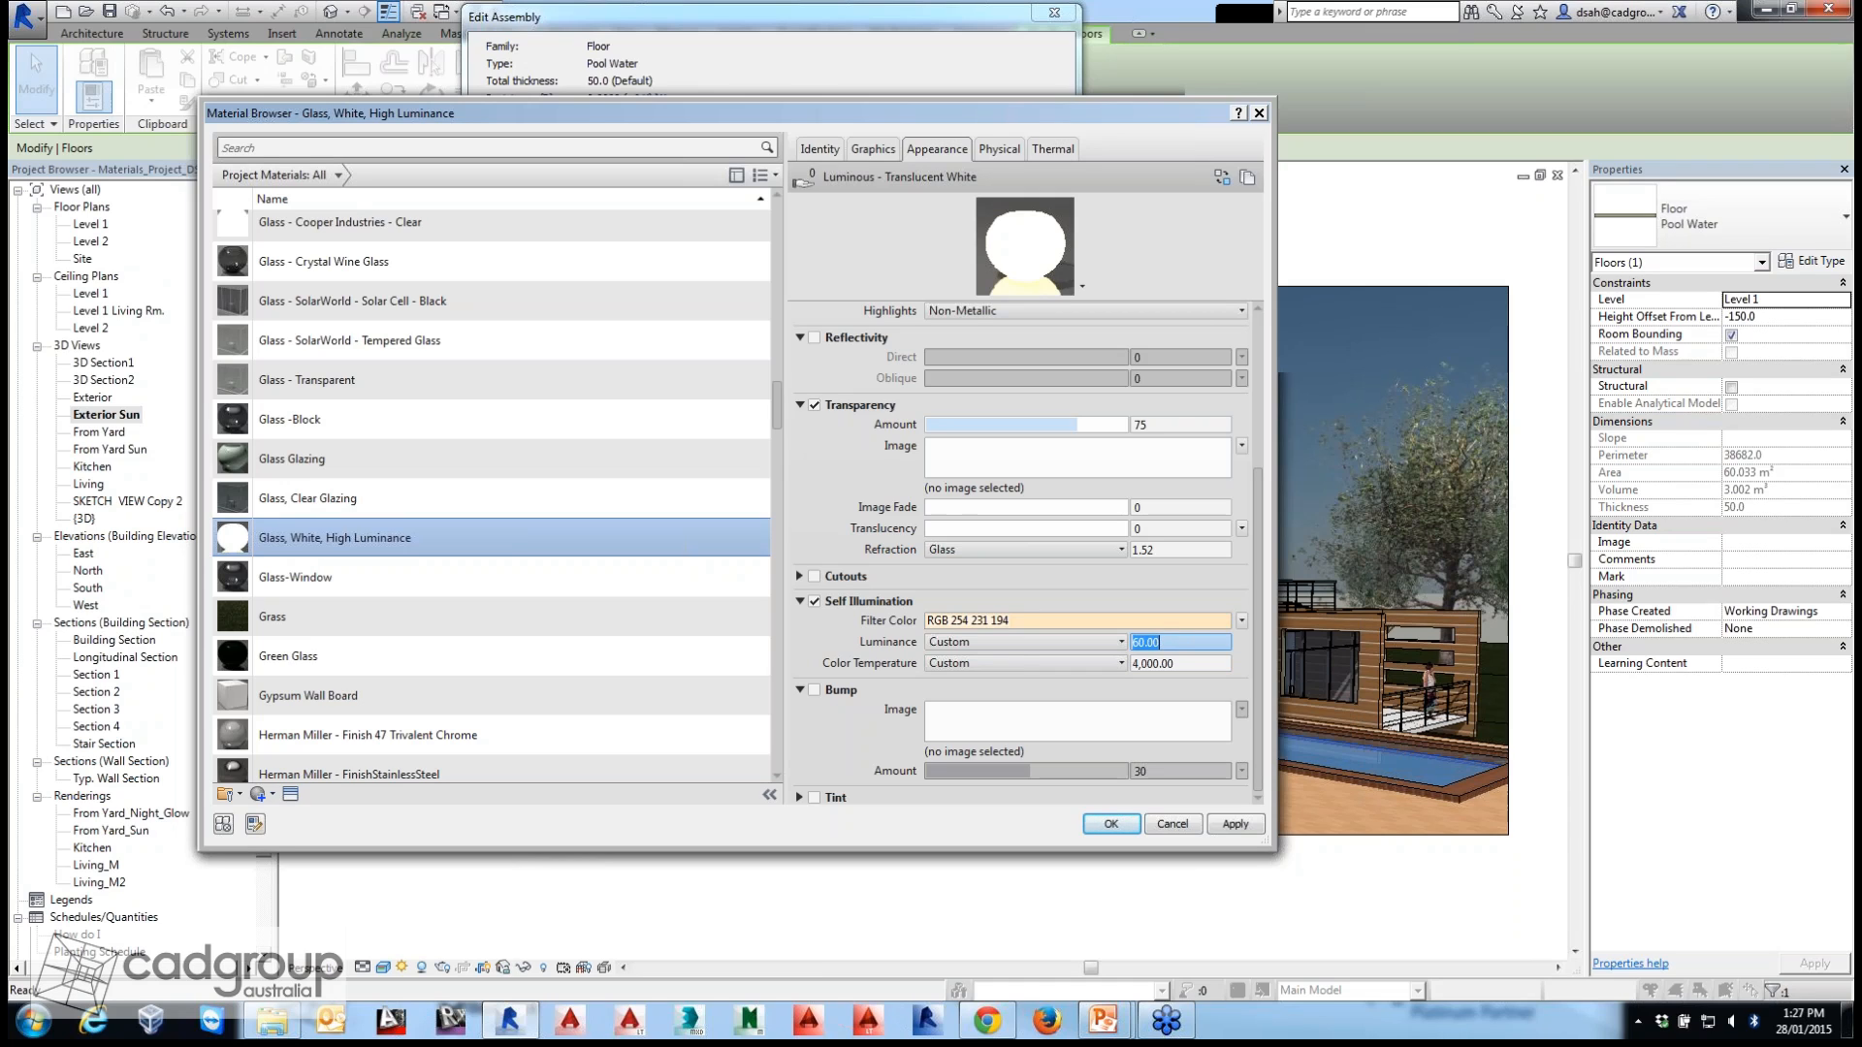
# Cancel the Material Browser without assigning a material, and accept the Pool Water floor's assembly and type dialogs.
pyautogui.click(1105, 1018)
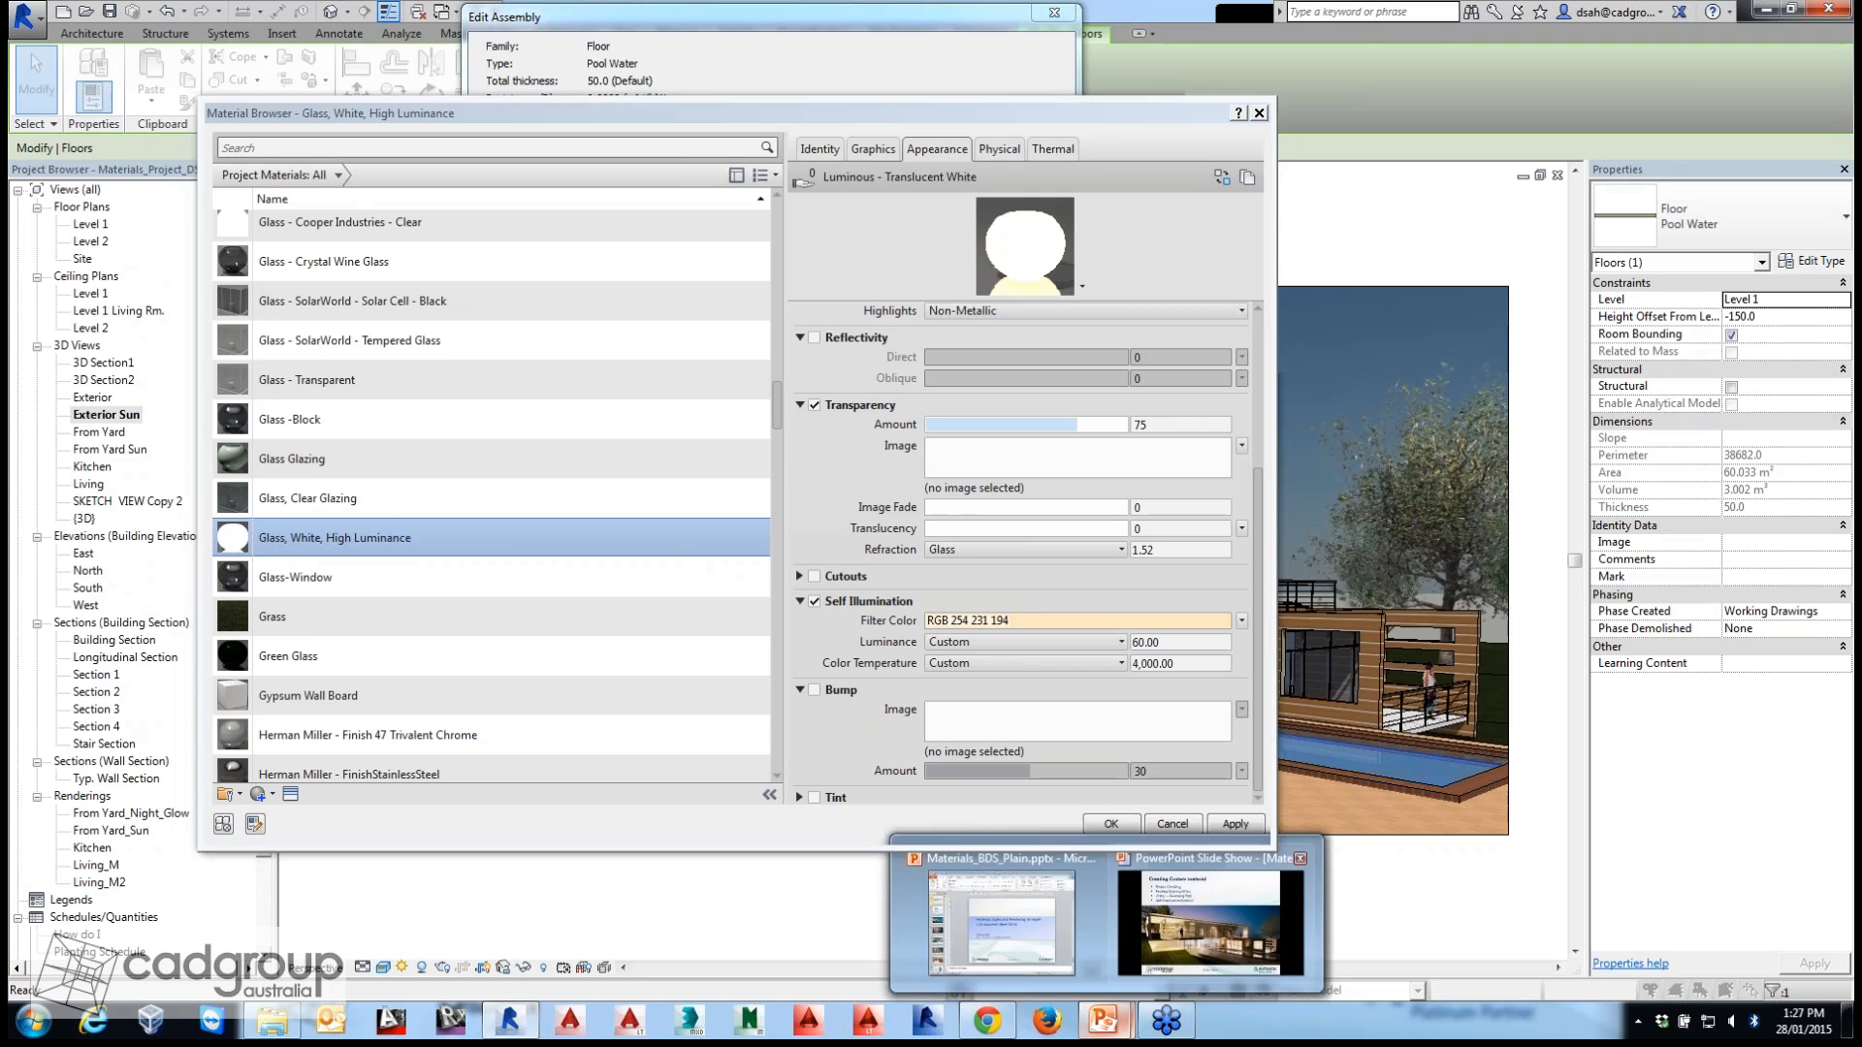
pyautogui.click(1028, 826)
pyautogui.click(1172, 825)
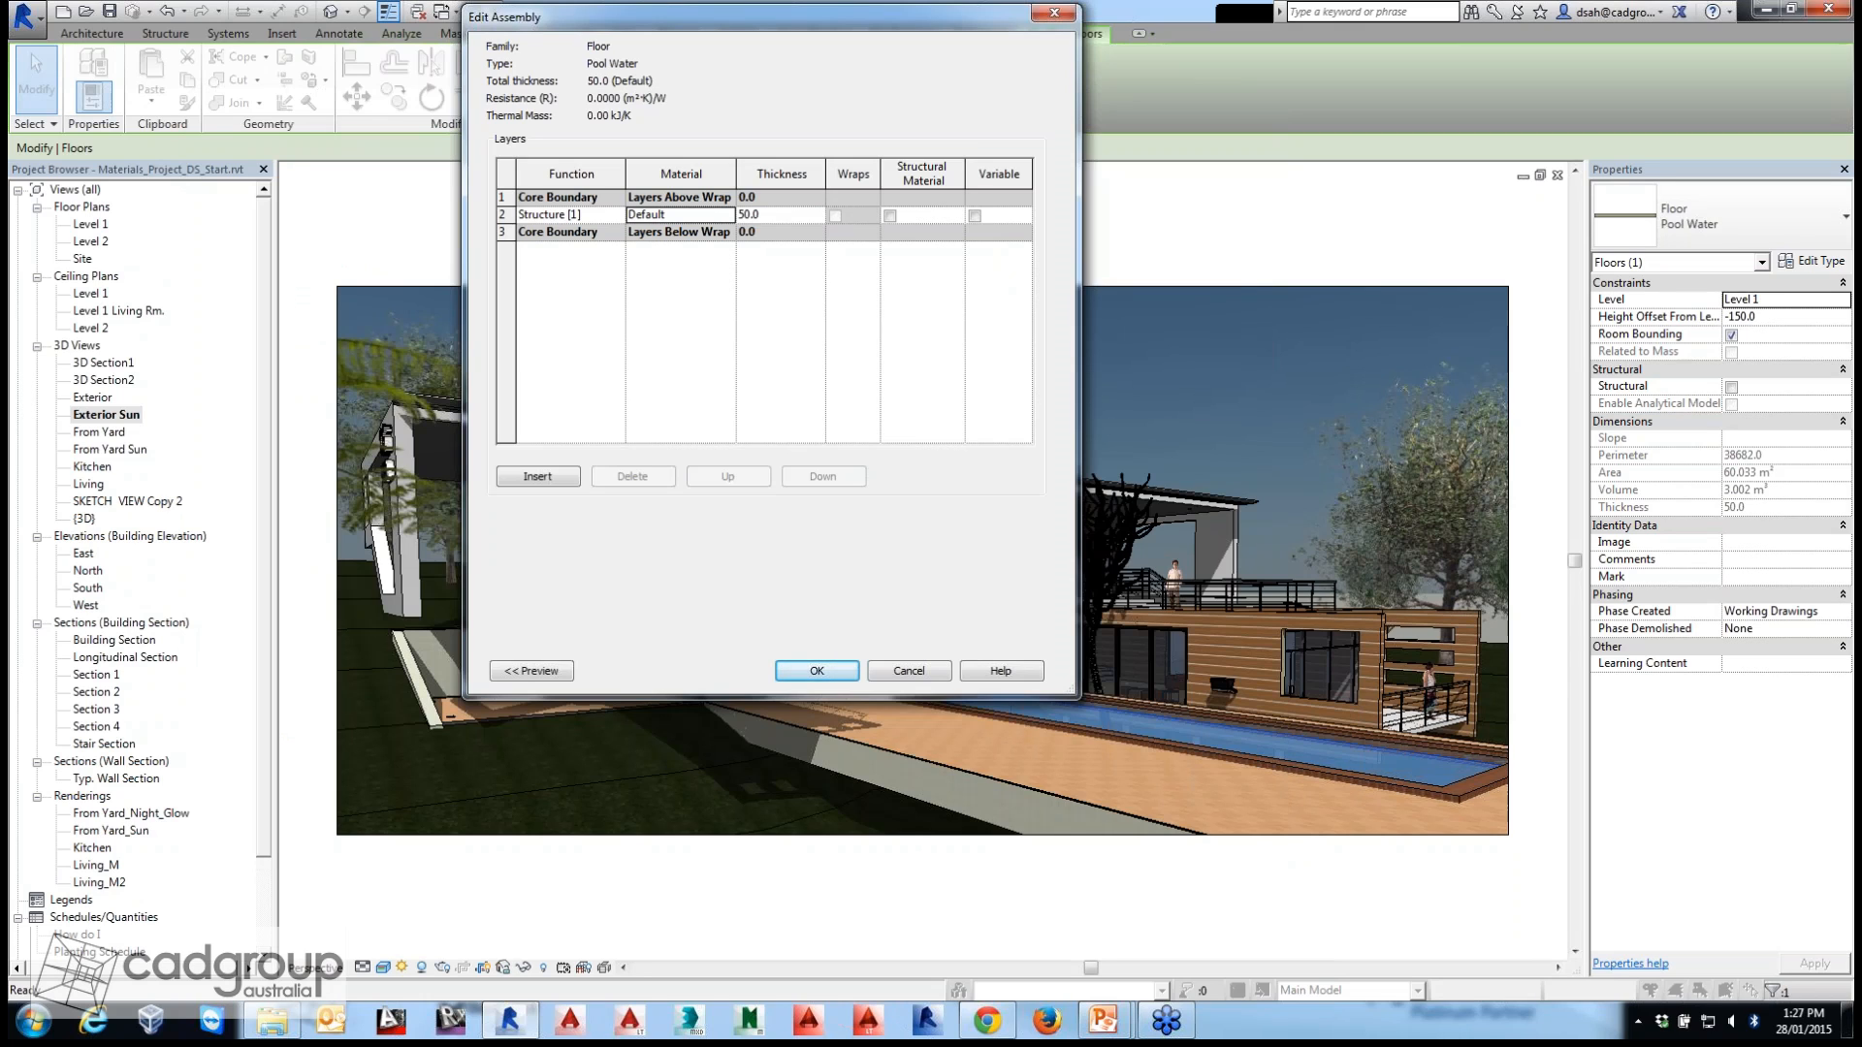
pyautogui.click(817, 670)
pyautogui.click(836, 672)
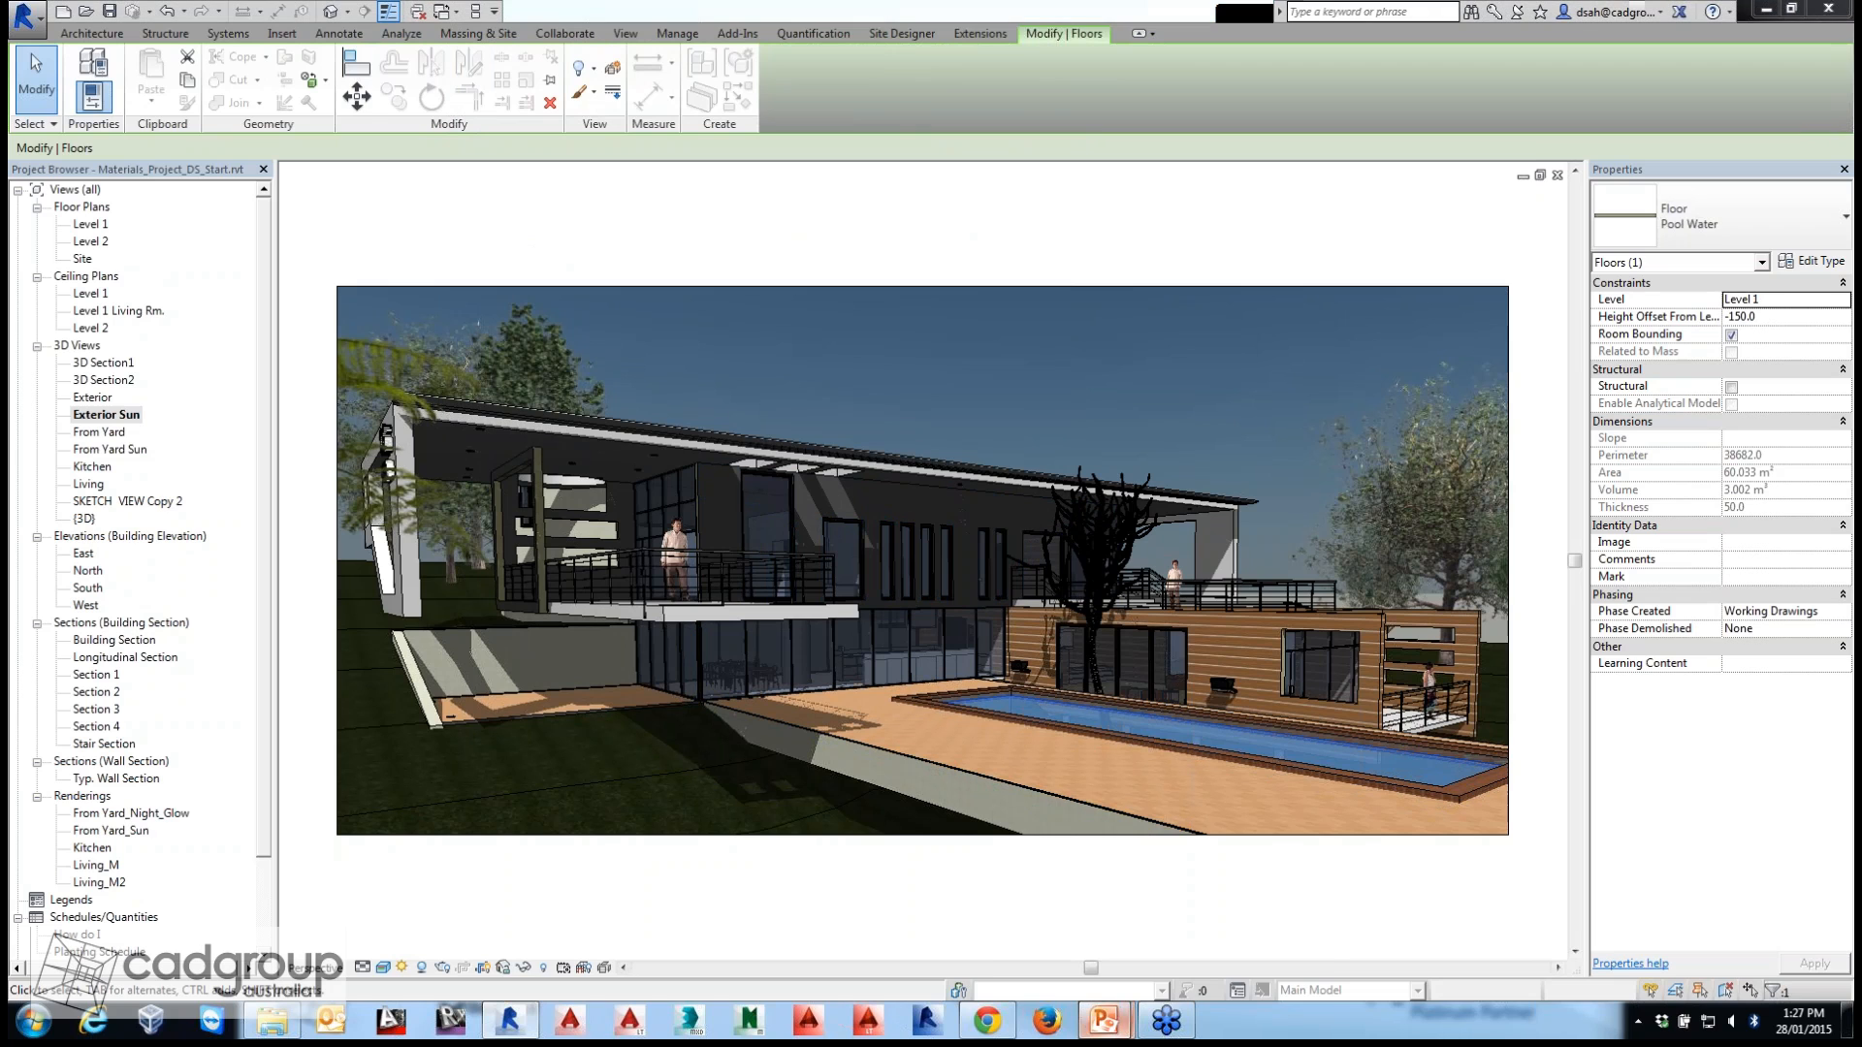
# Switch to the PowerPoint slide show and advance to the Appearance vs Physical Assets slide.
pyautogui.moveTo(1105, 1021)
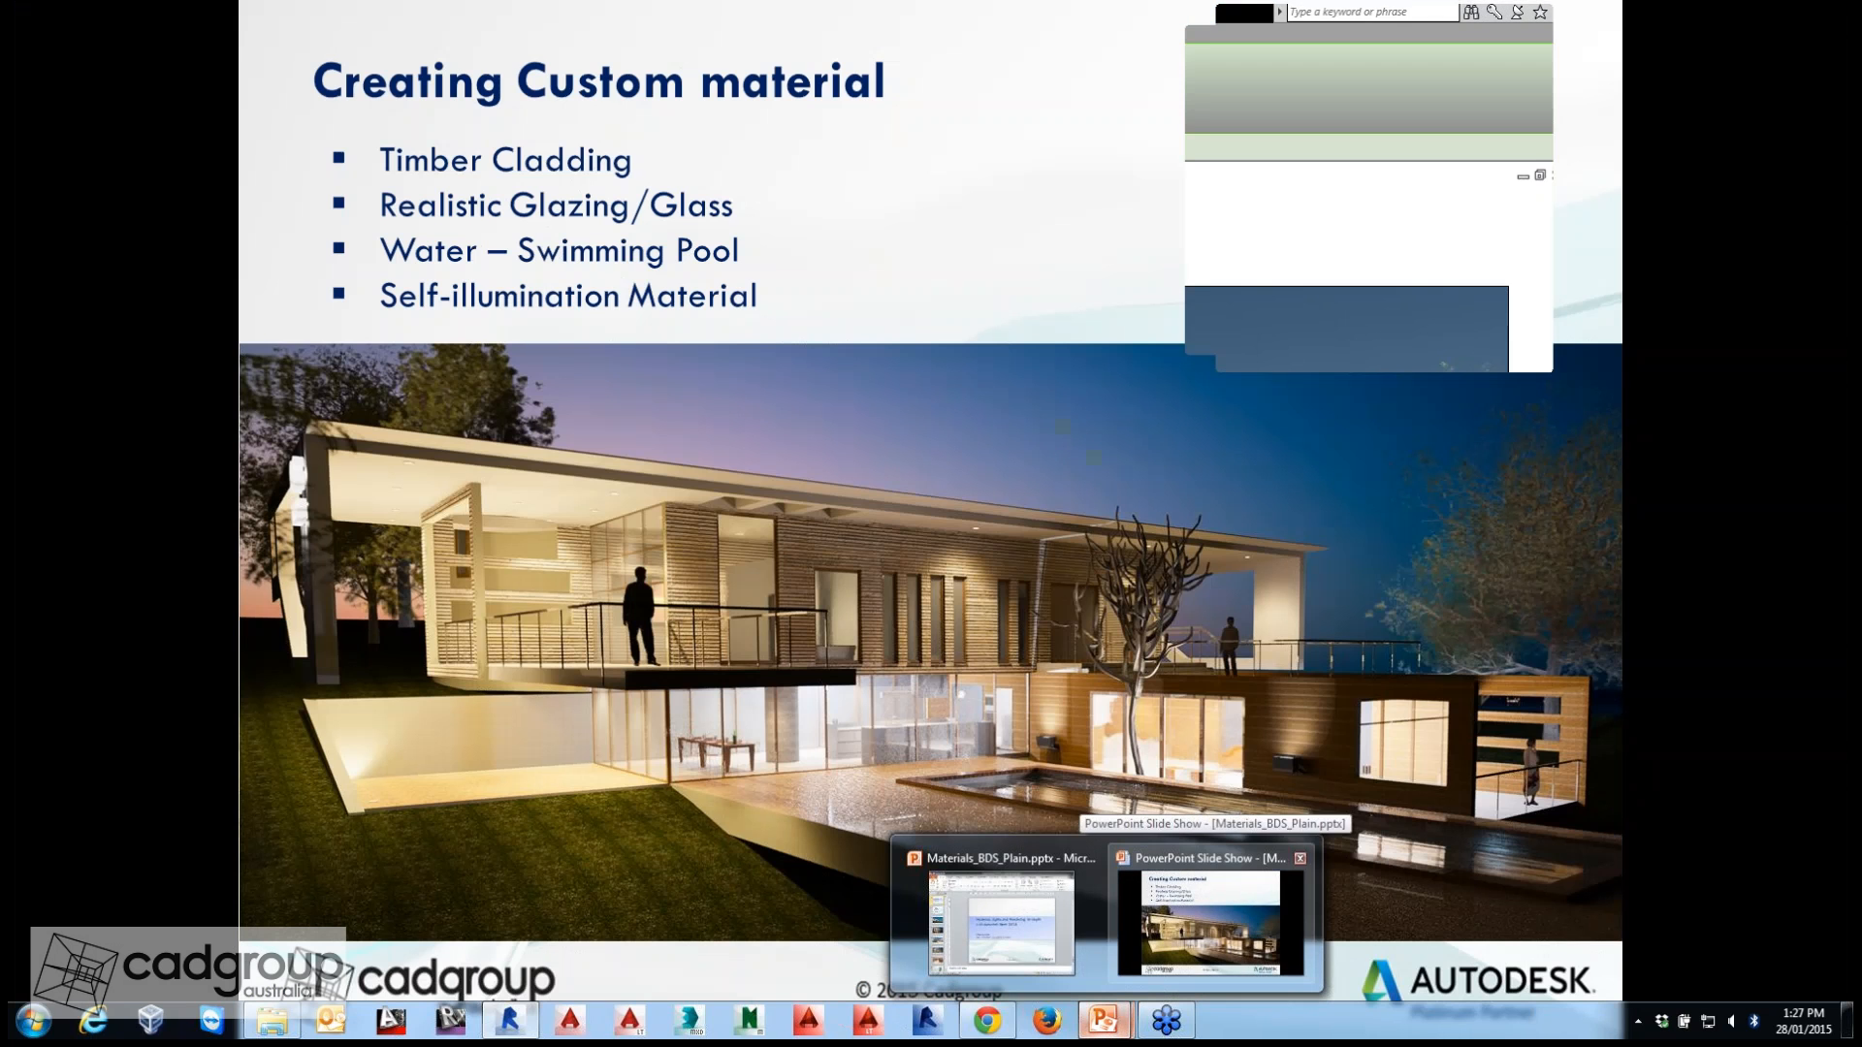
pyautogui.click(1211, 921)
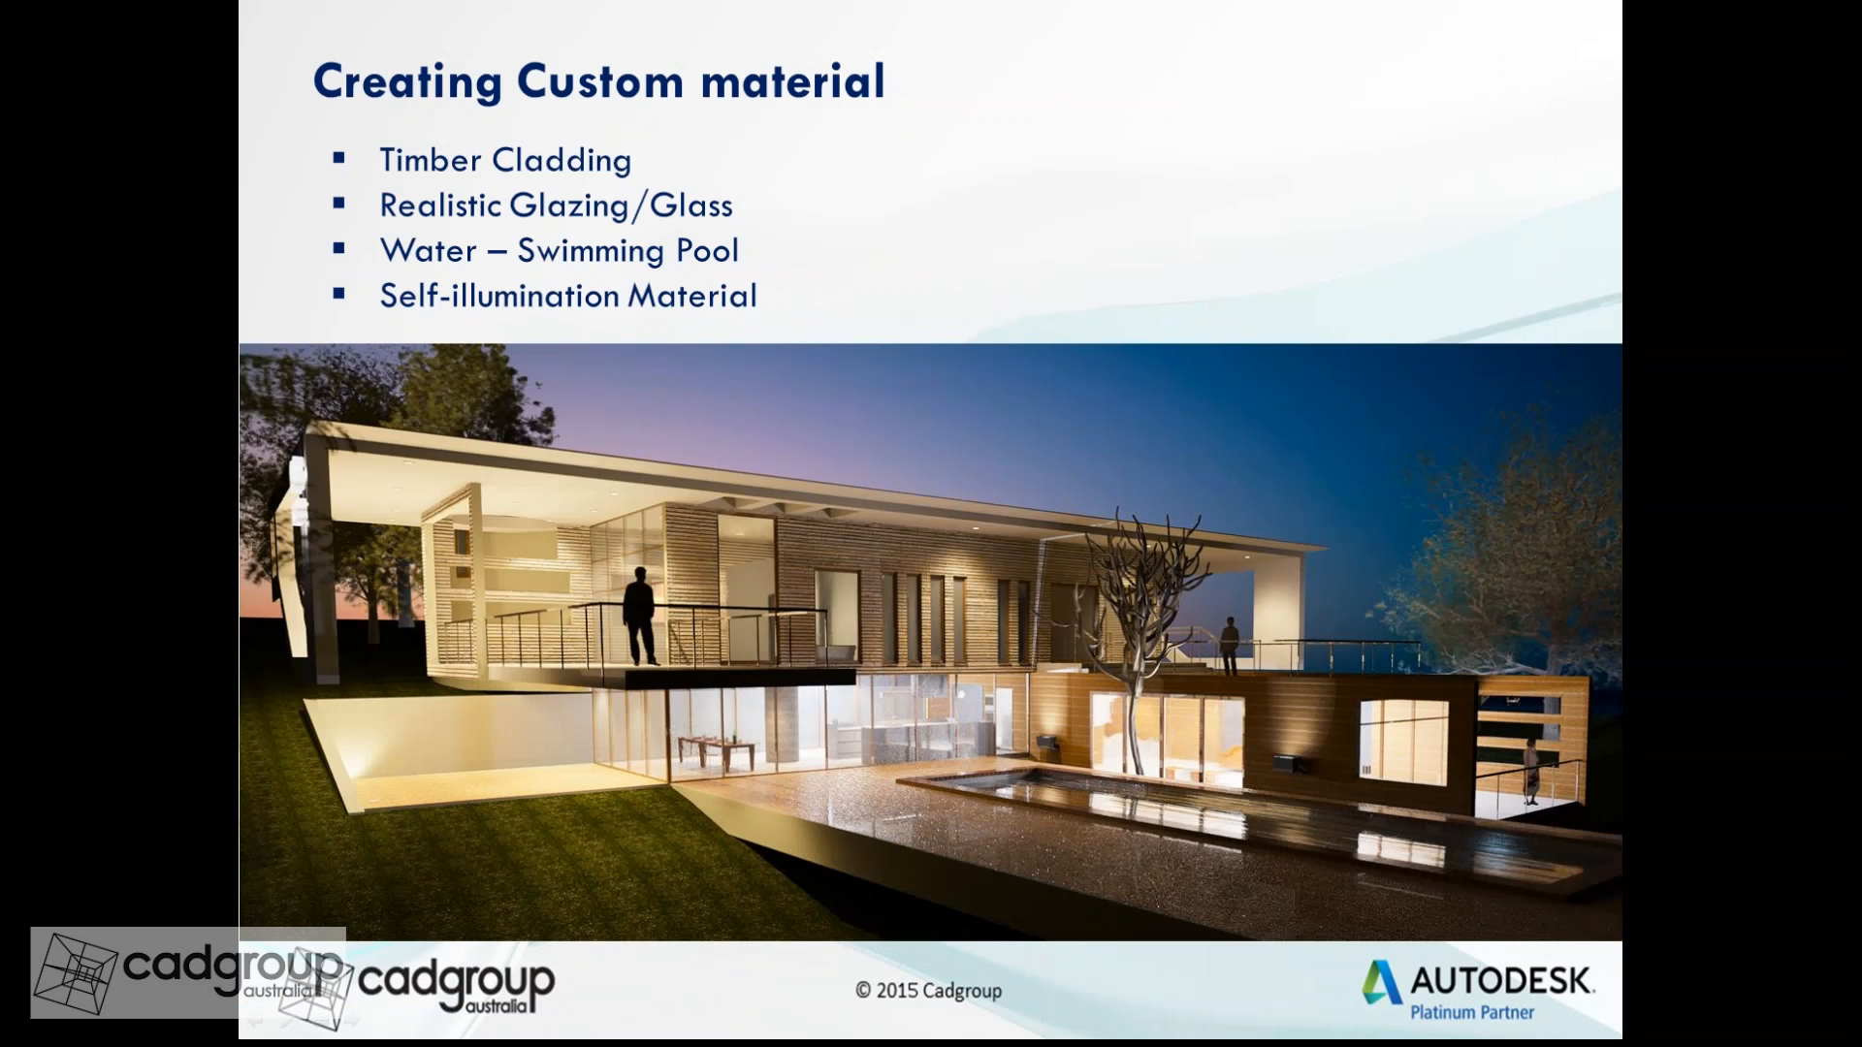
pyautogui.press('Right')
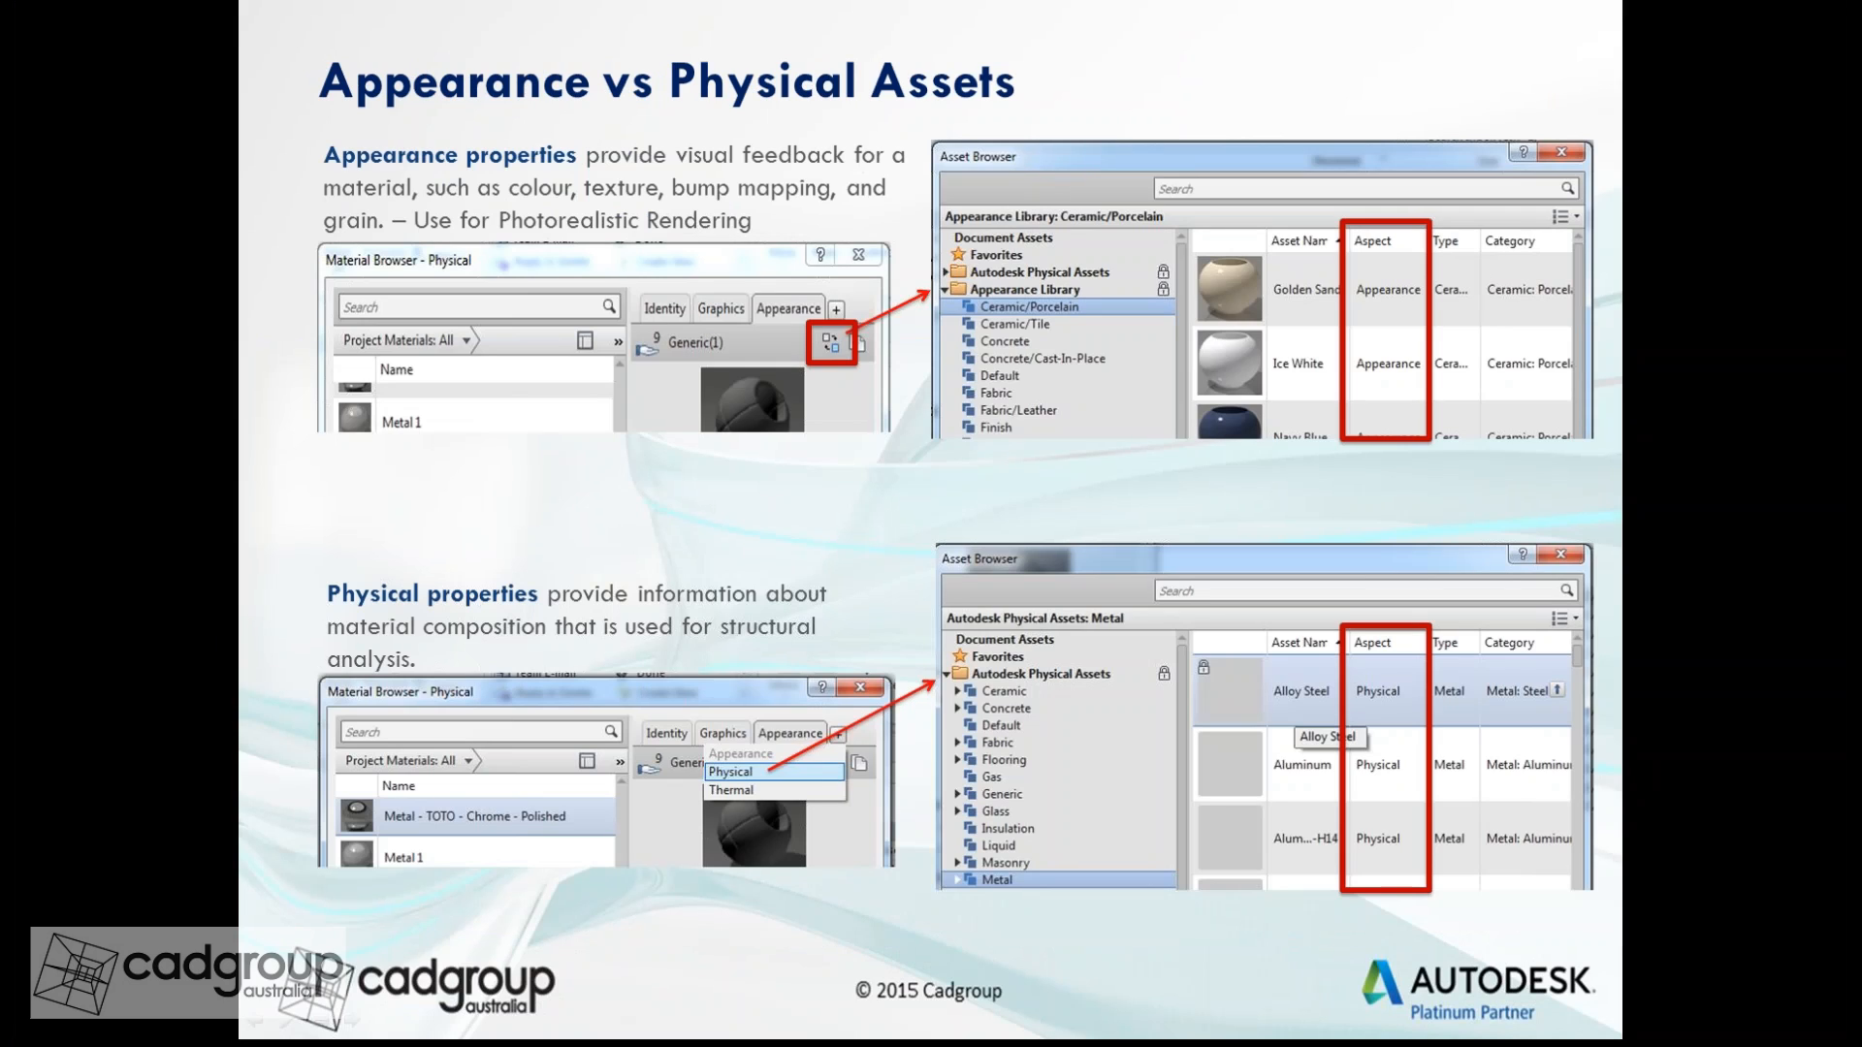
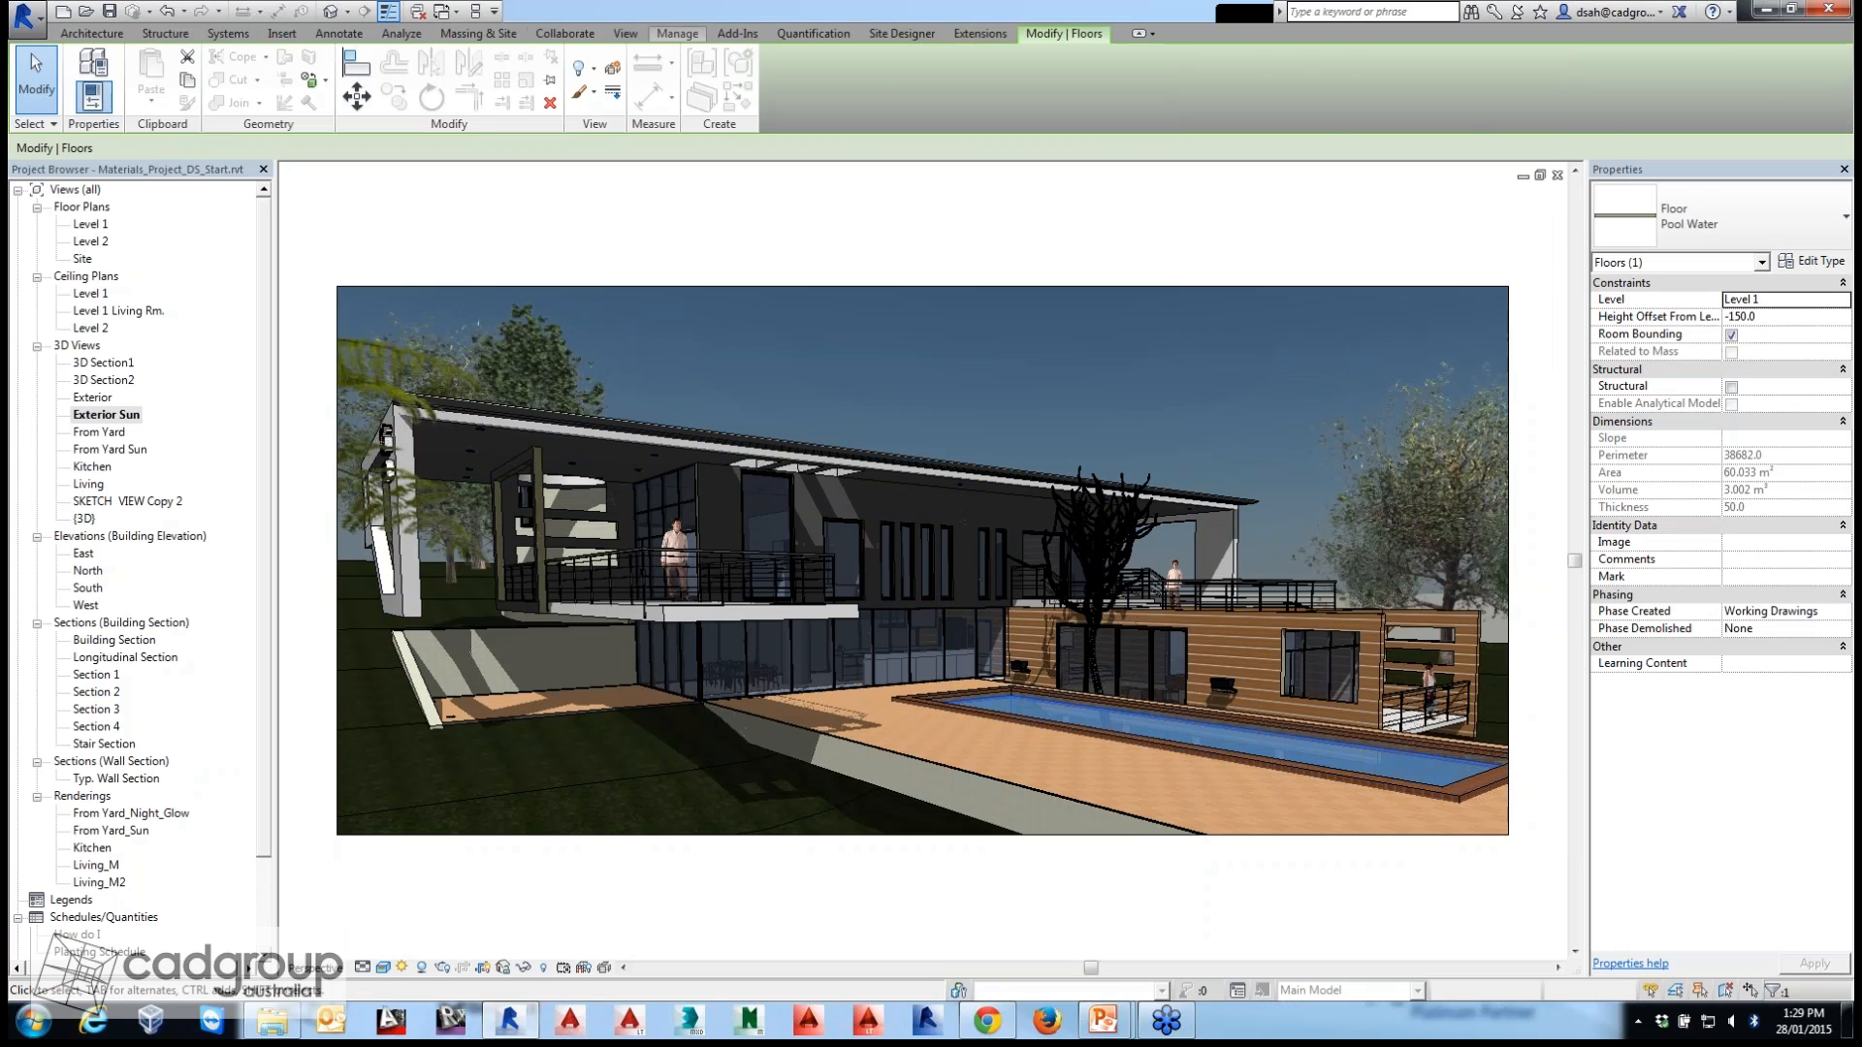
# Return to Revit, open the project materials, and start adding a Physical asset to Marble Floor Finsh.
pyautogui.click(677, 33)
pyautogui.click(91, 77)
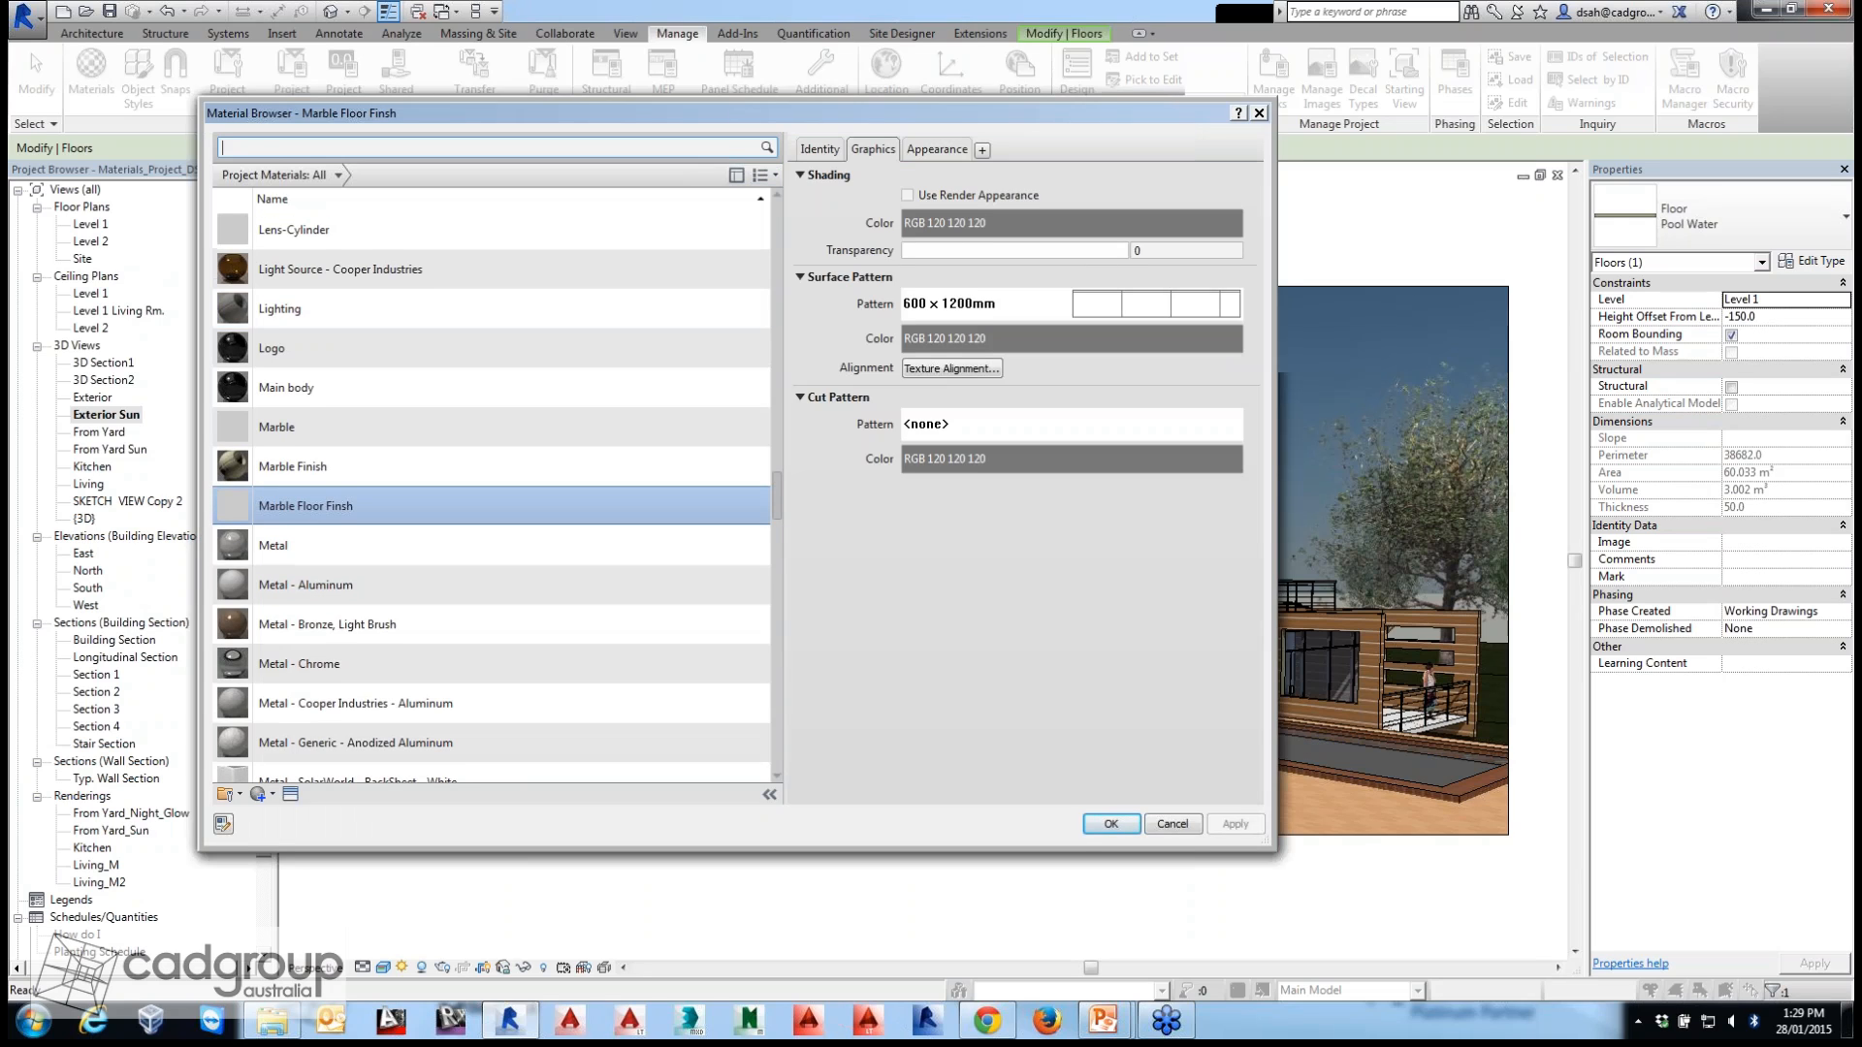
pyautogui.moveTo(620, 113); pyautogui.dragTo(540, 165)
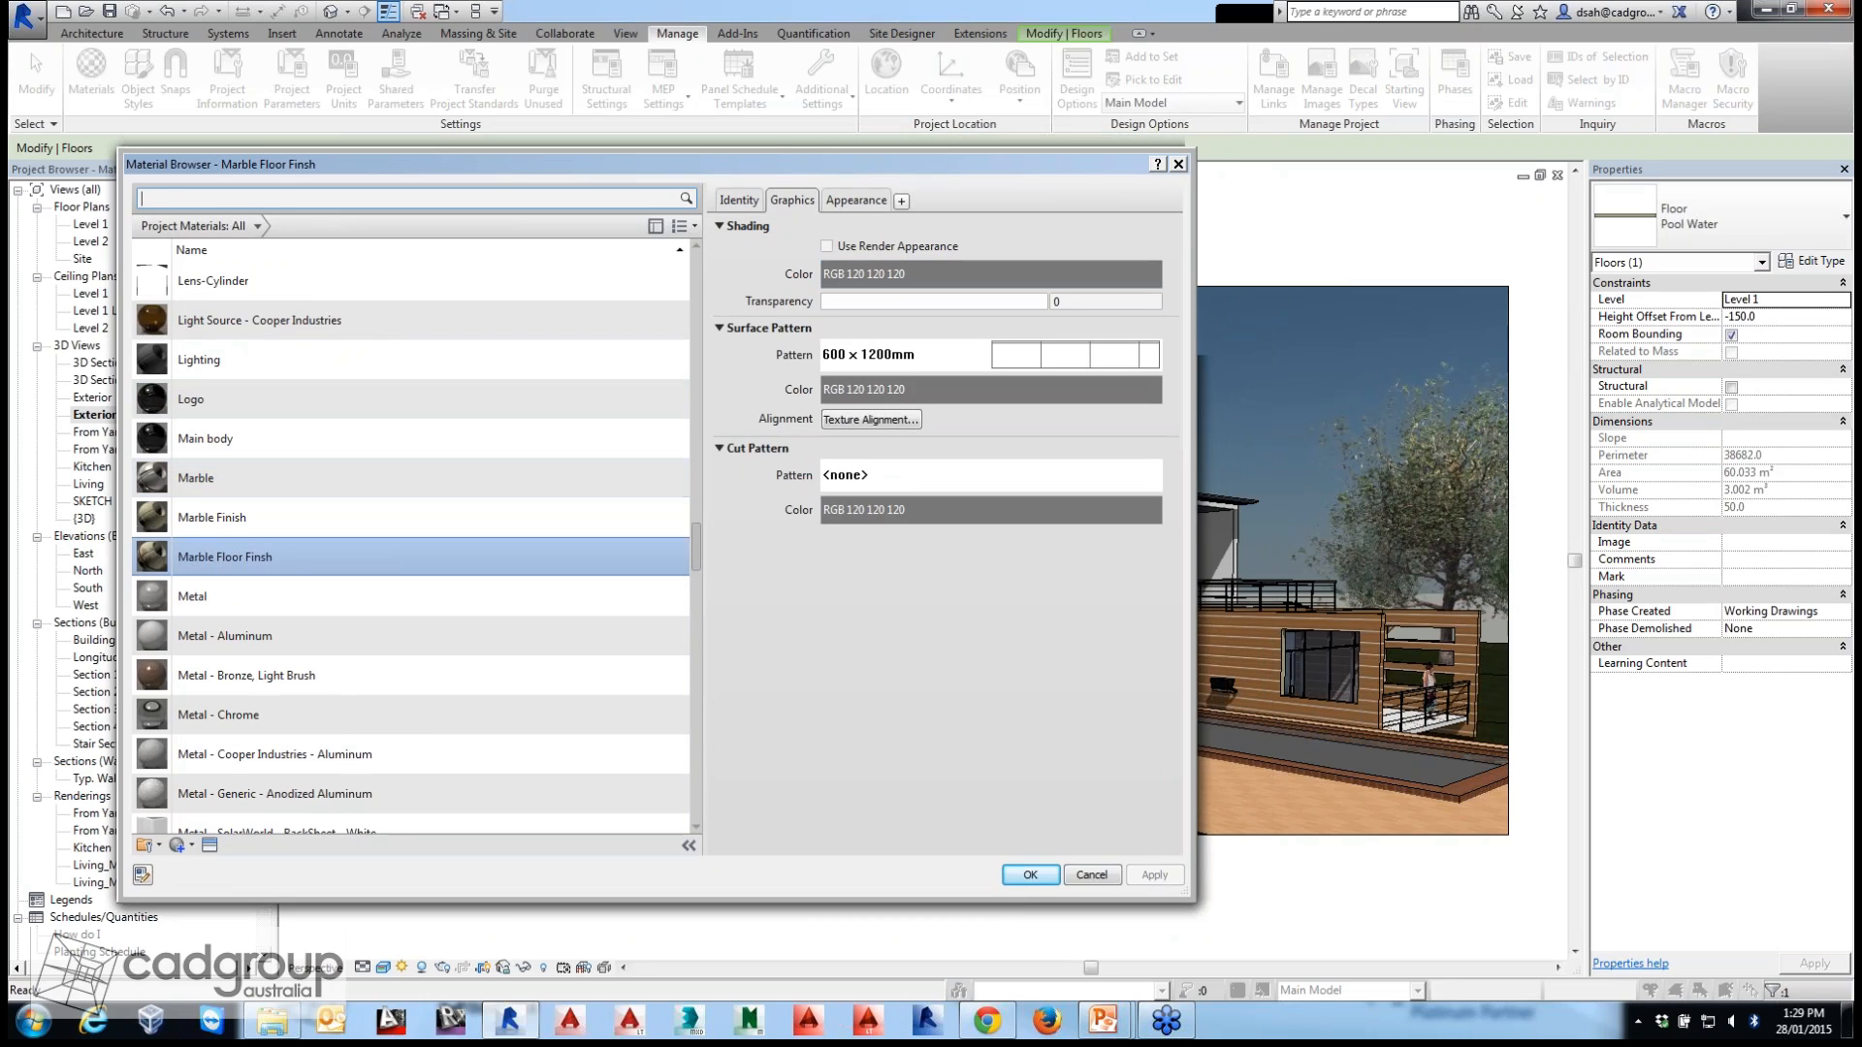
pyautogui.click(901, 201)
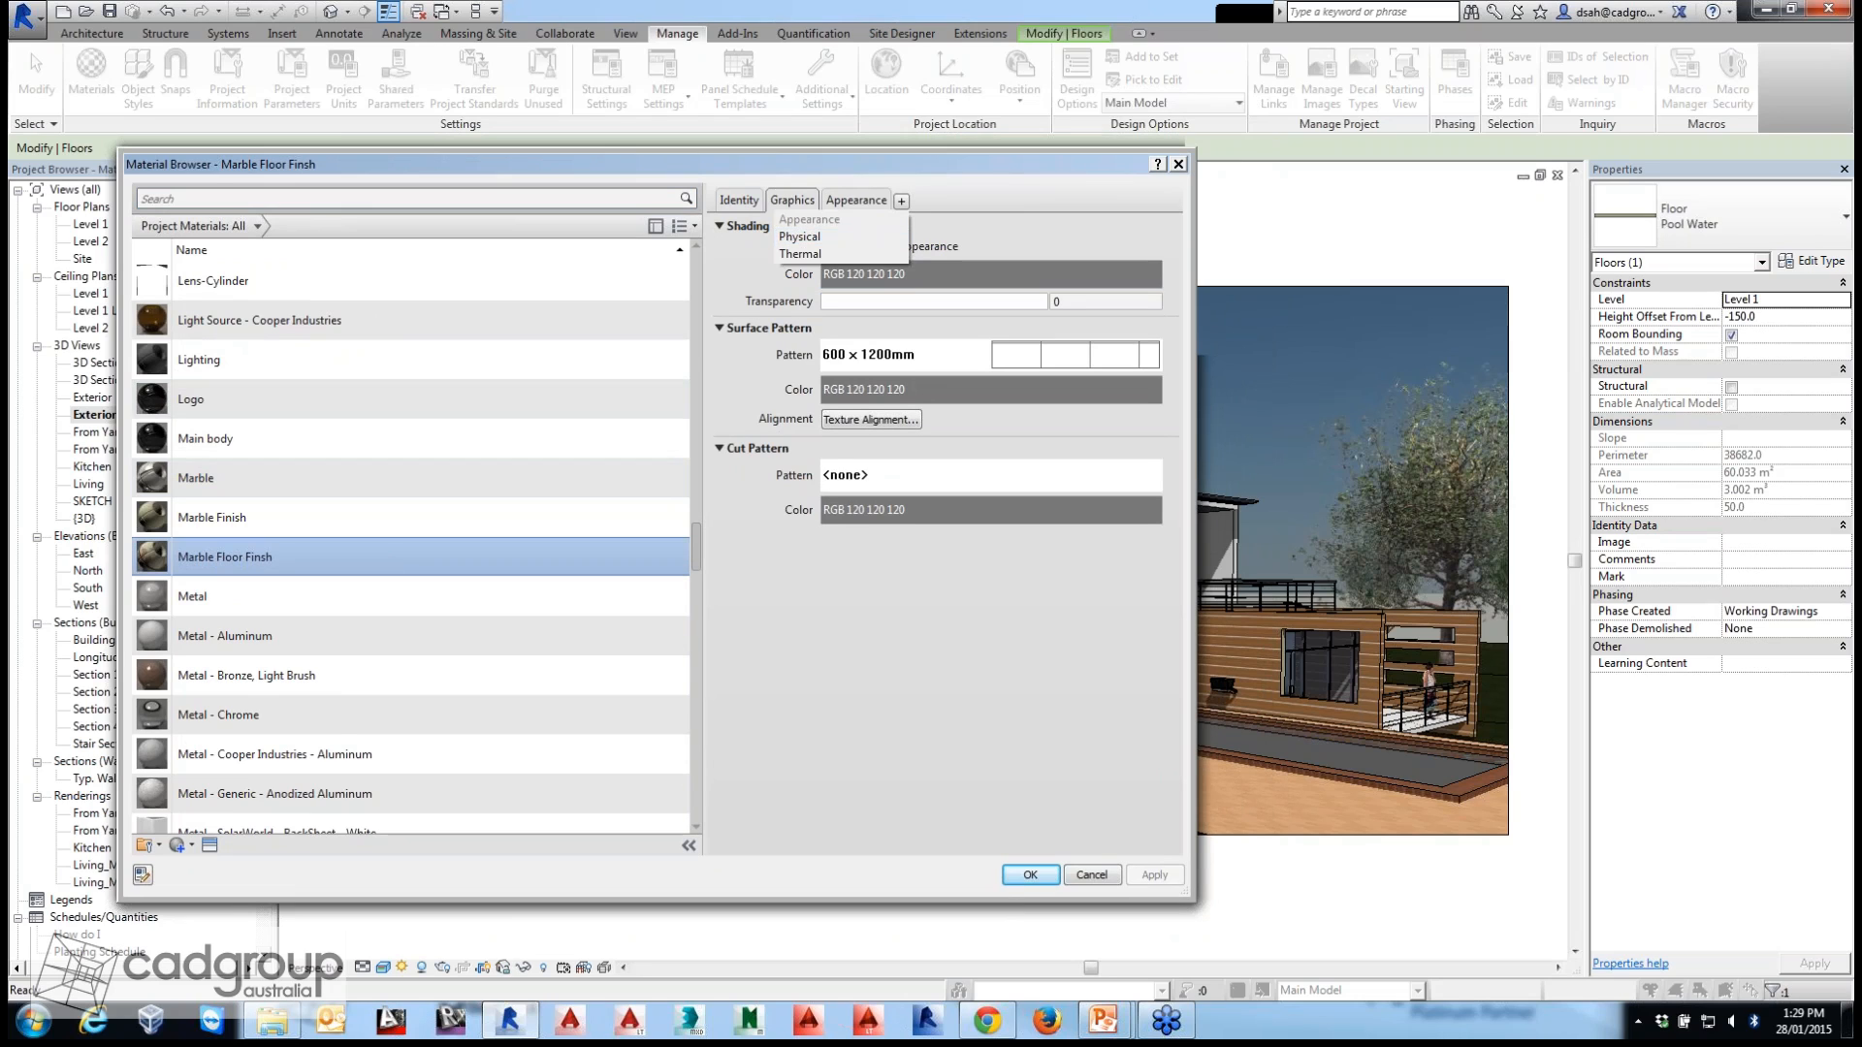
pyautogui.click(901, 201)
pyautogui.click(901, 200)
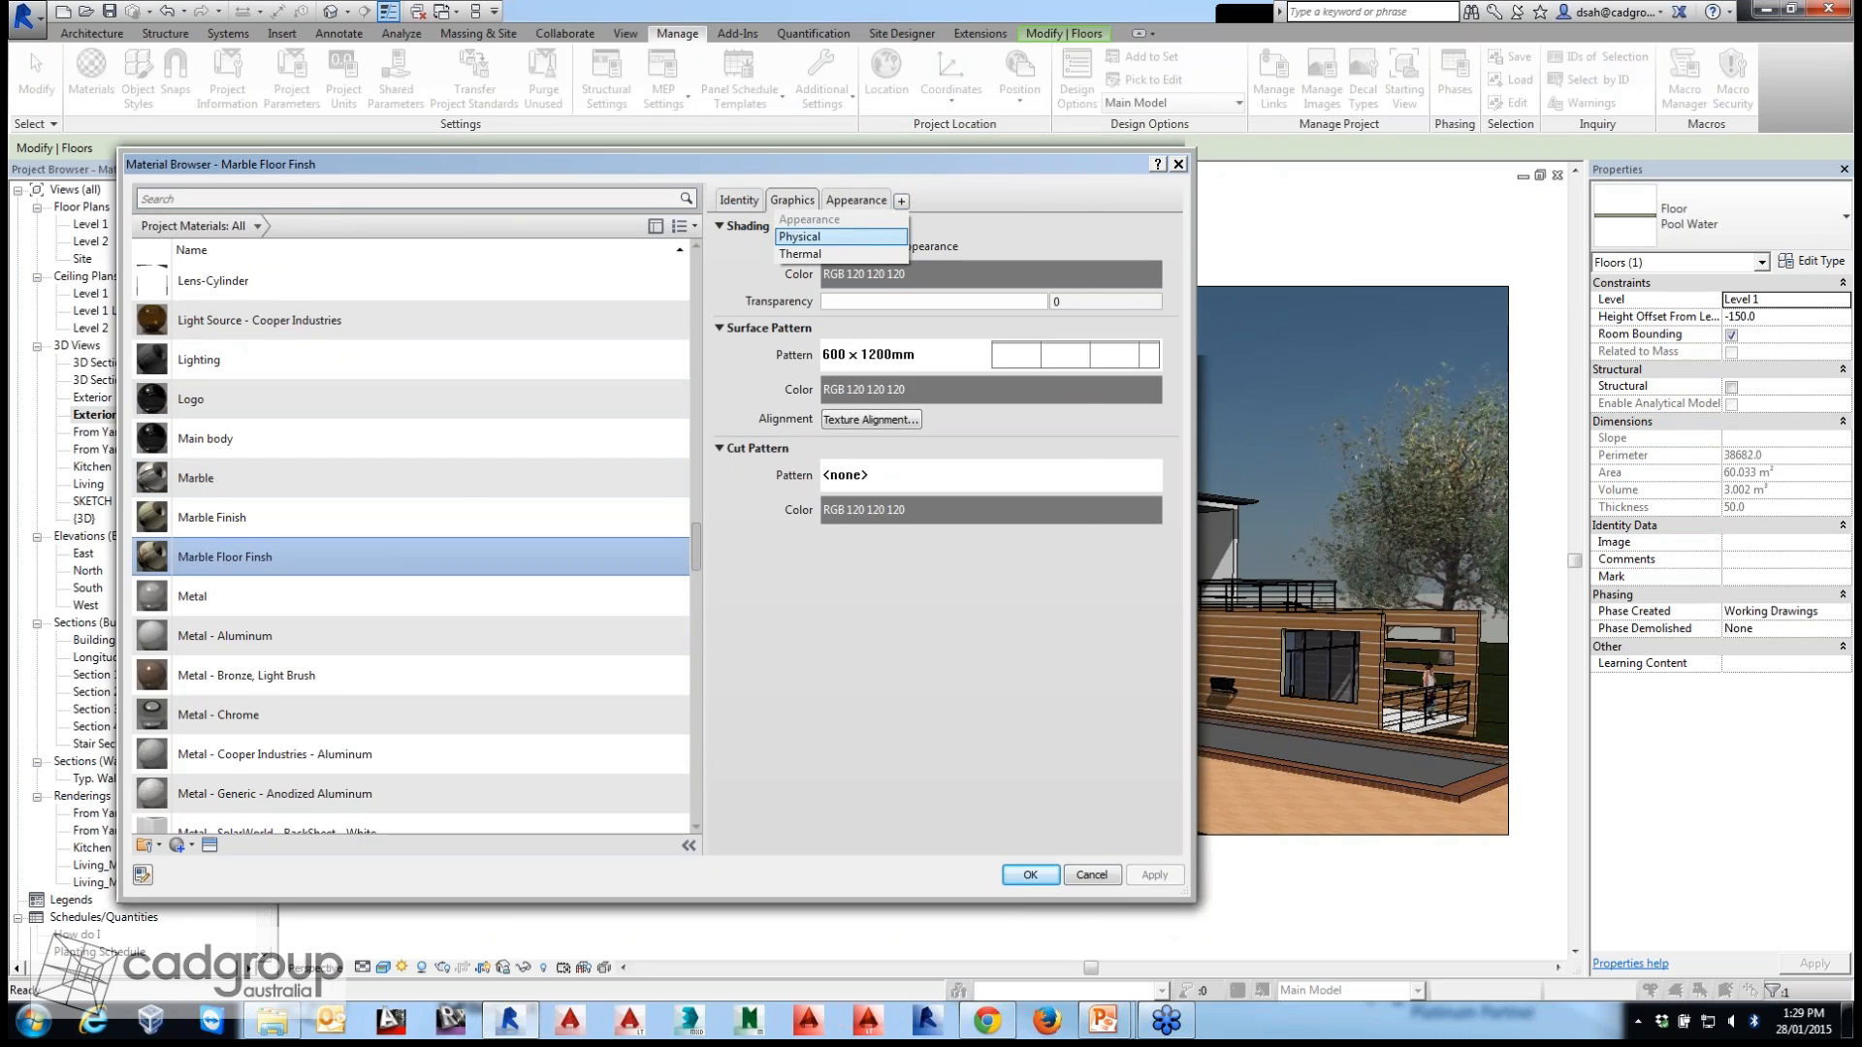
pyautogui.click(799, 236)
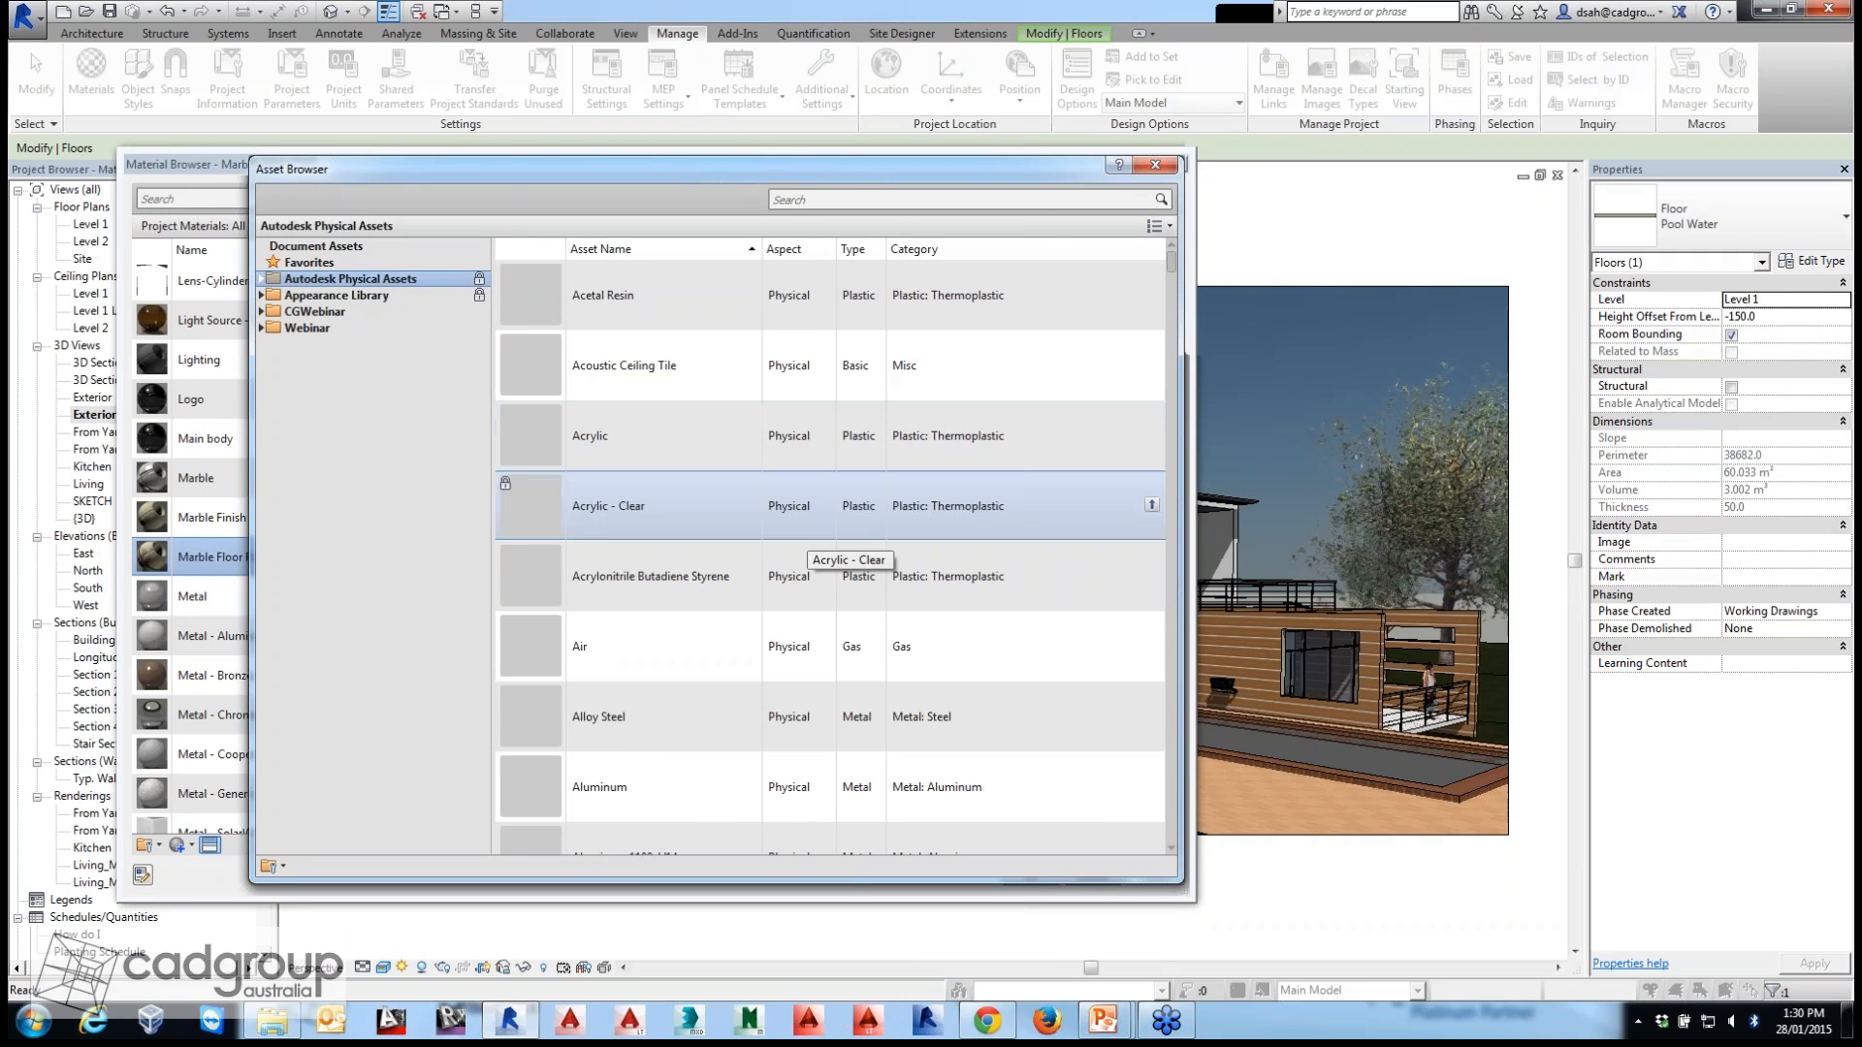
# Examine the Autodesk Physical Assets library, including its Glass, Generic Ceramic and Fabric categories.
pyautogui.scroll(-5, 834, 495)
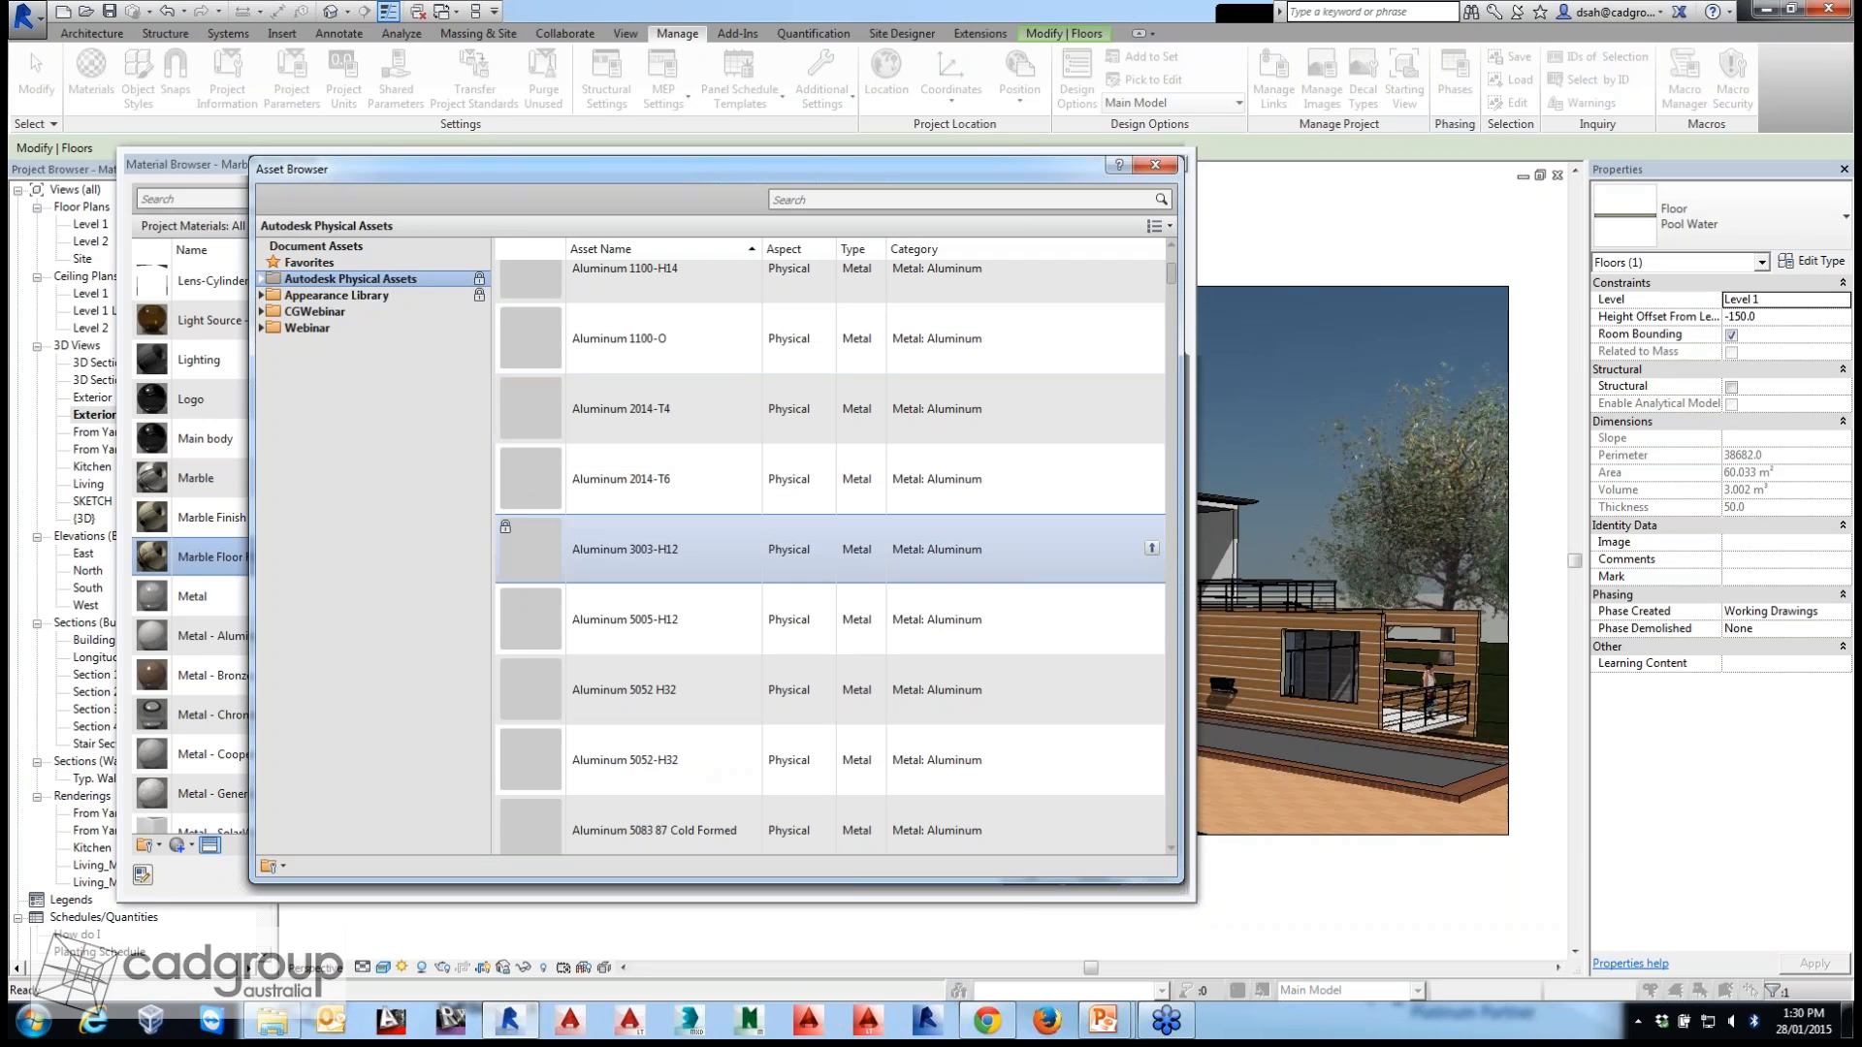
pyautogui.scroll(-4, 835, 536)
pyautogui.scroll(-6, 834, 523)
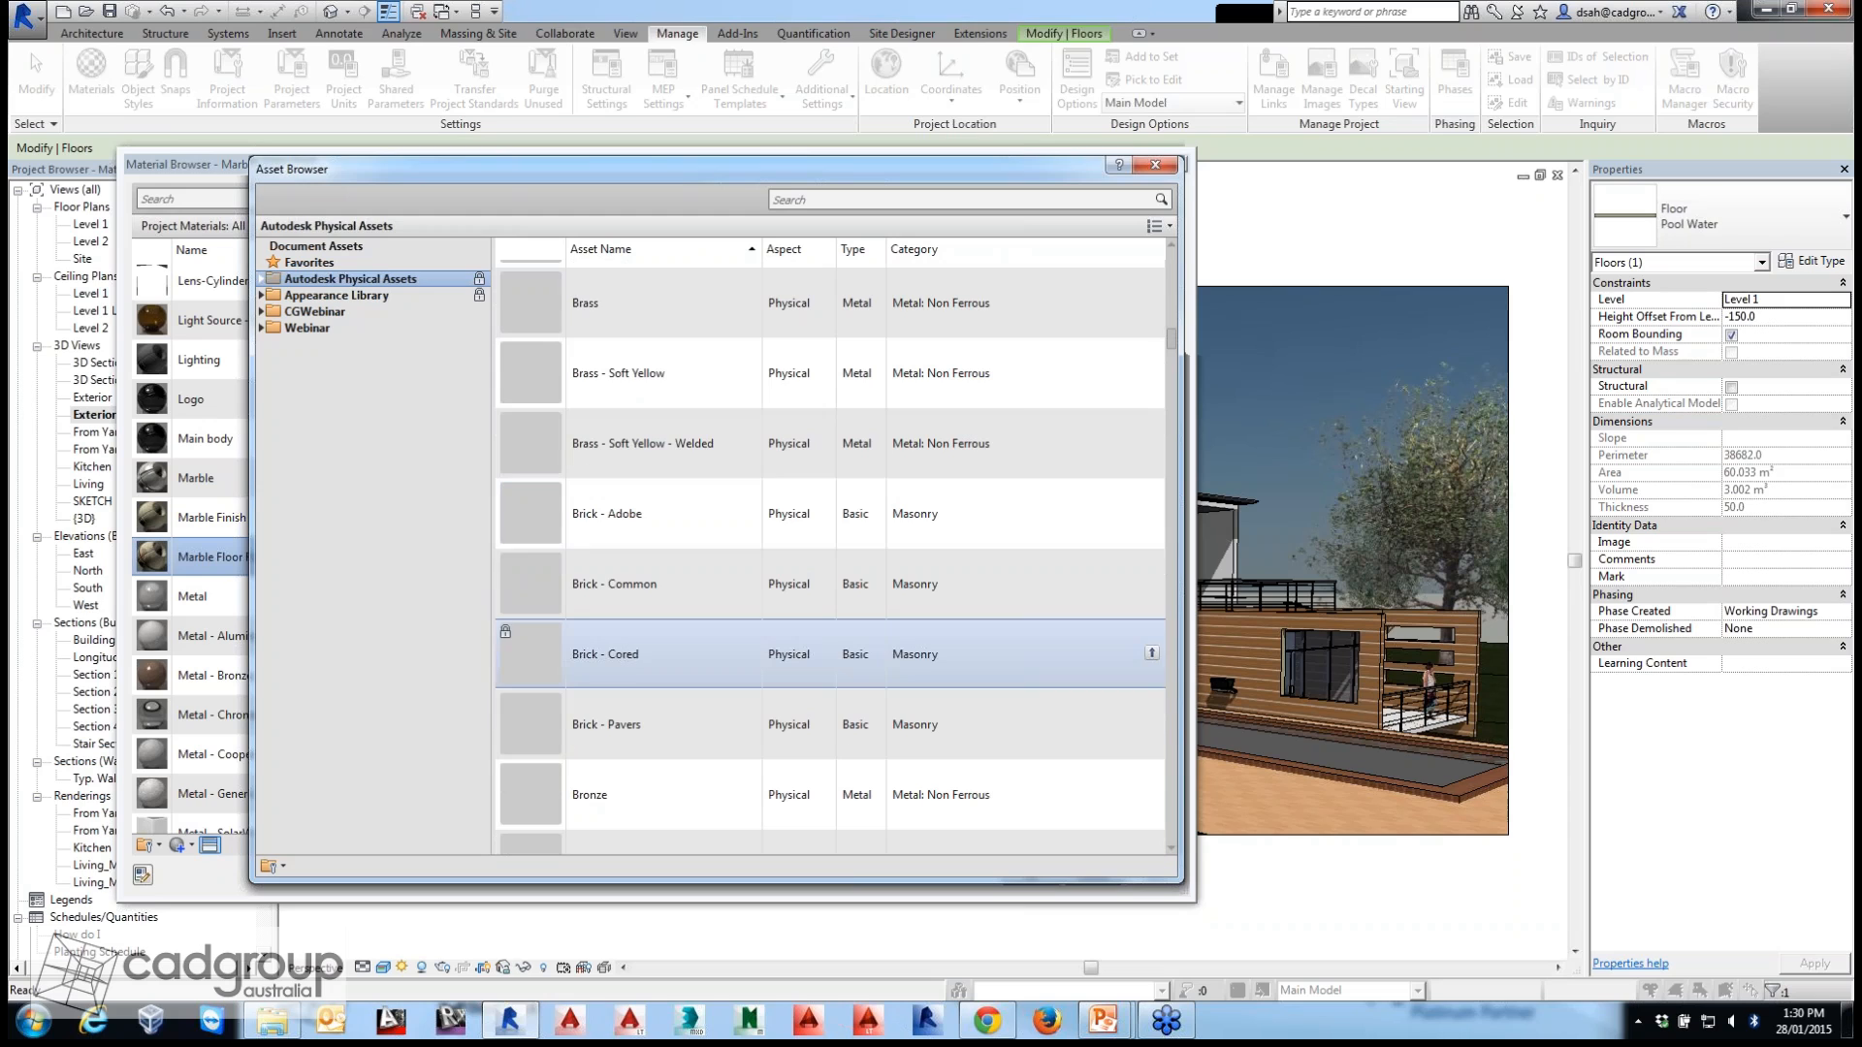
pyautogui.scroll(-3, 834, 630)
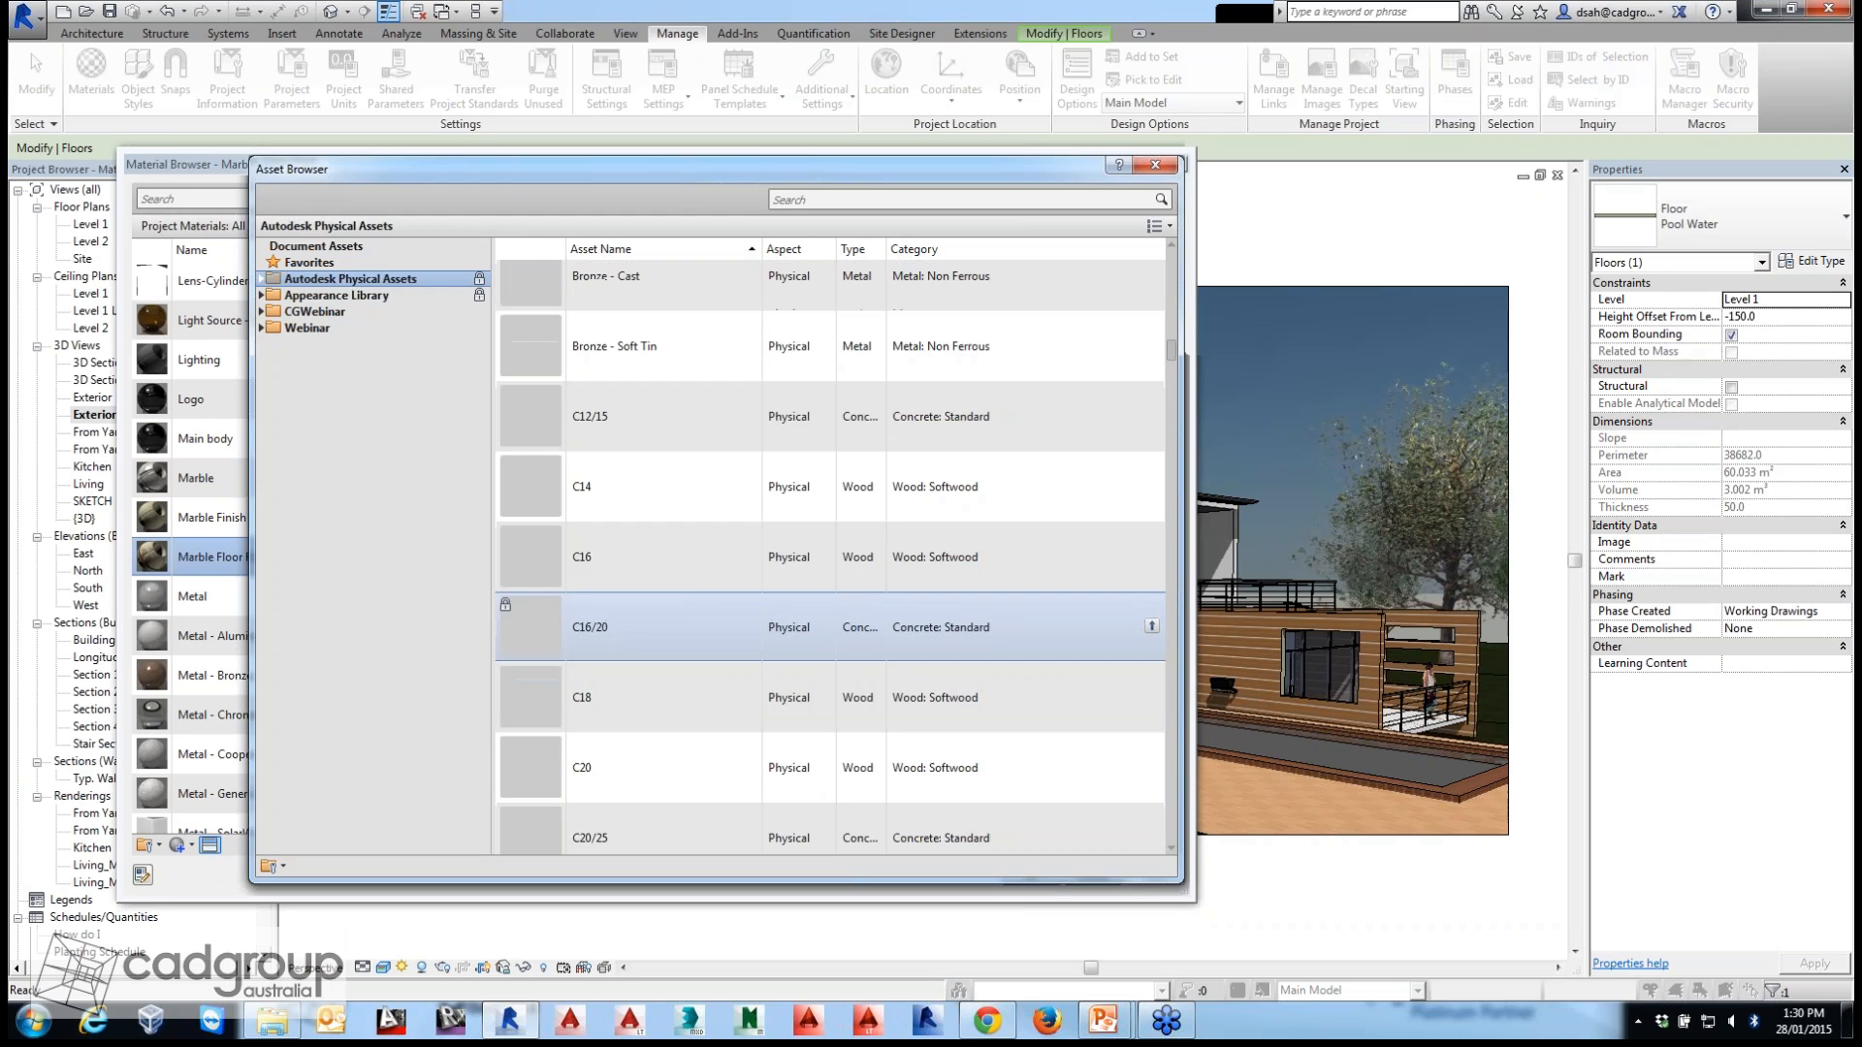
pyautogui.scroll(-6, 834, 621)
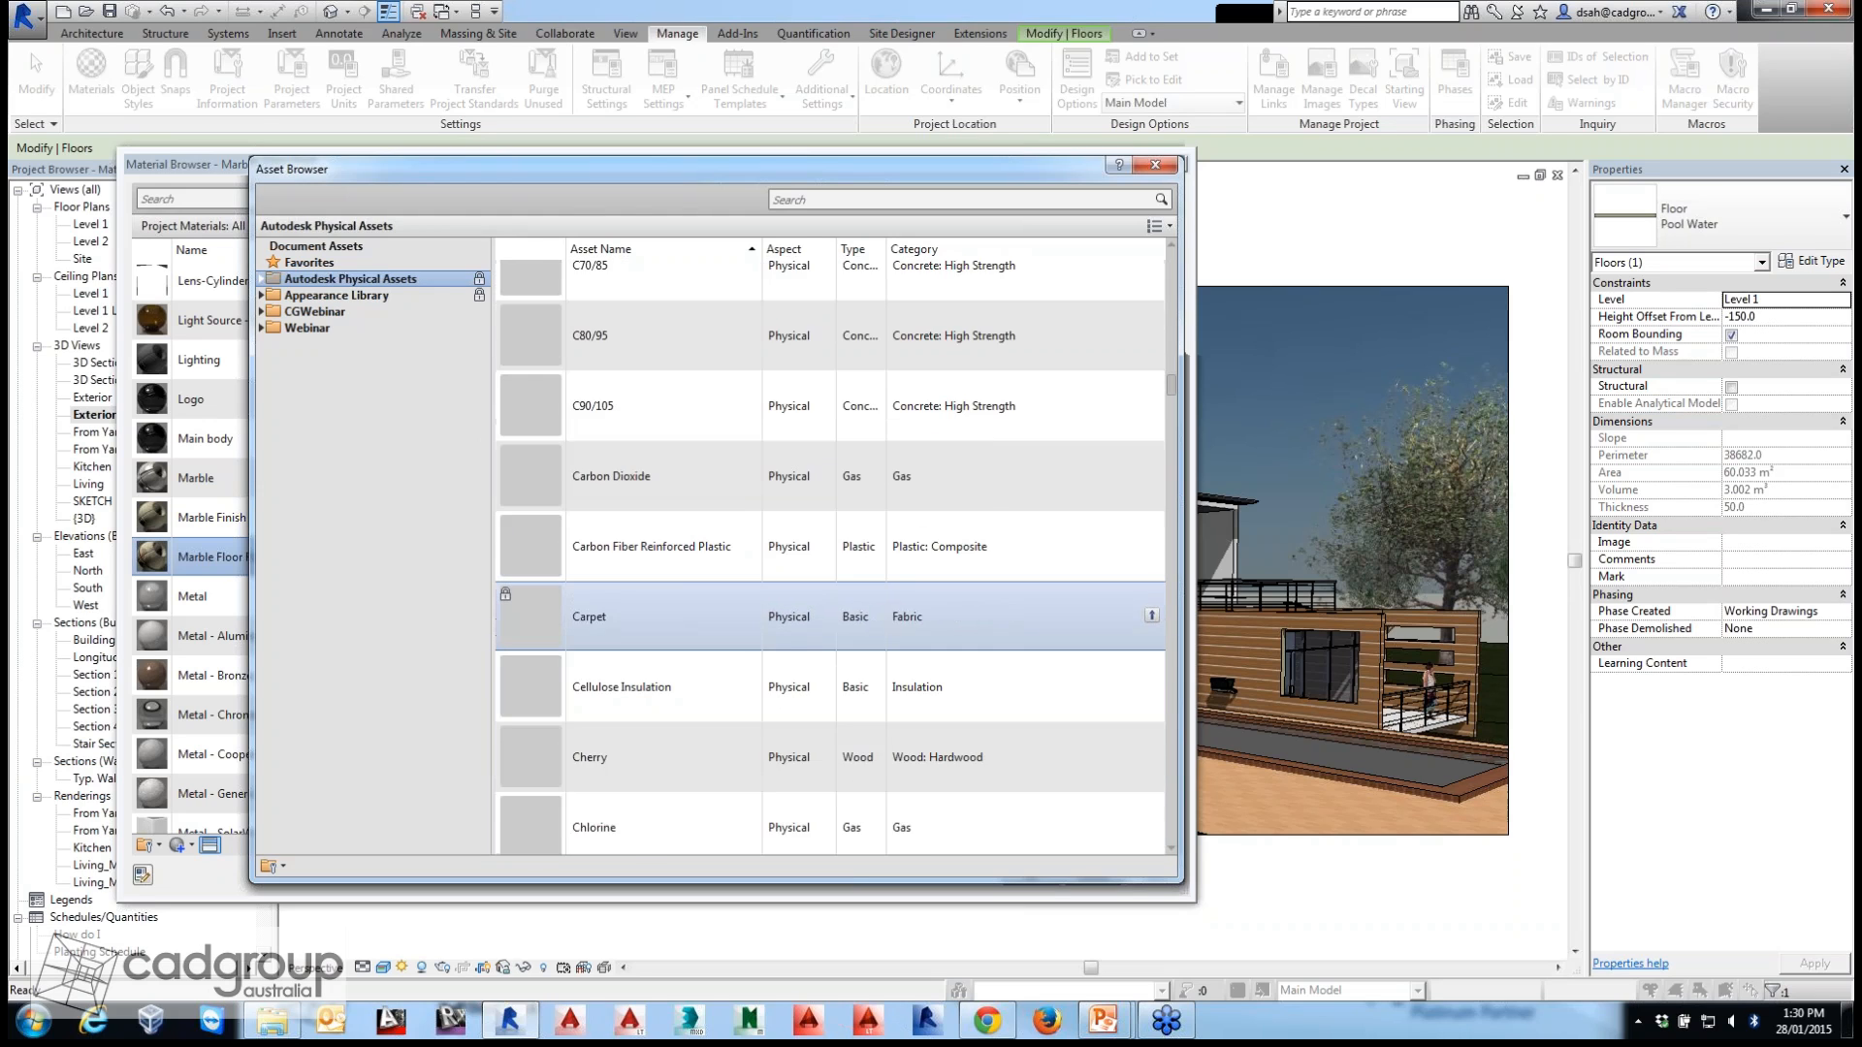
pyautogui.scroll(-5, 834, 625)
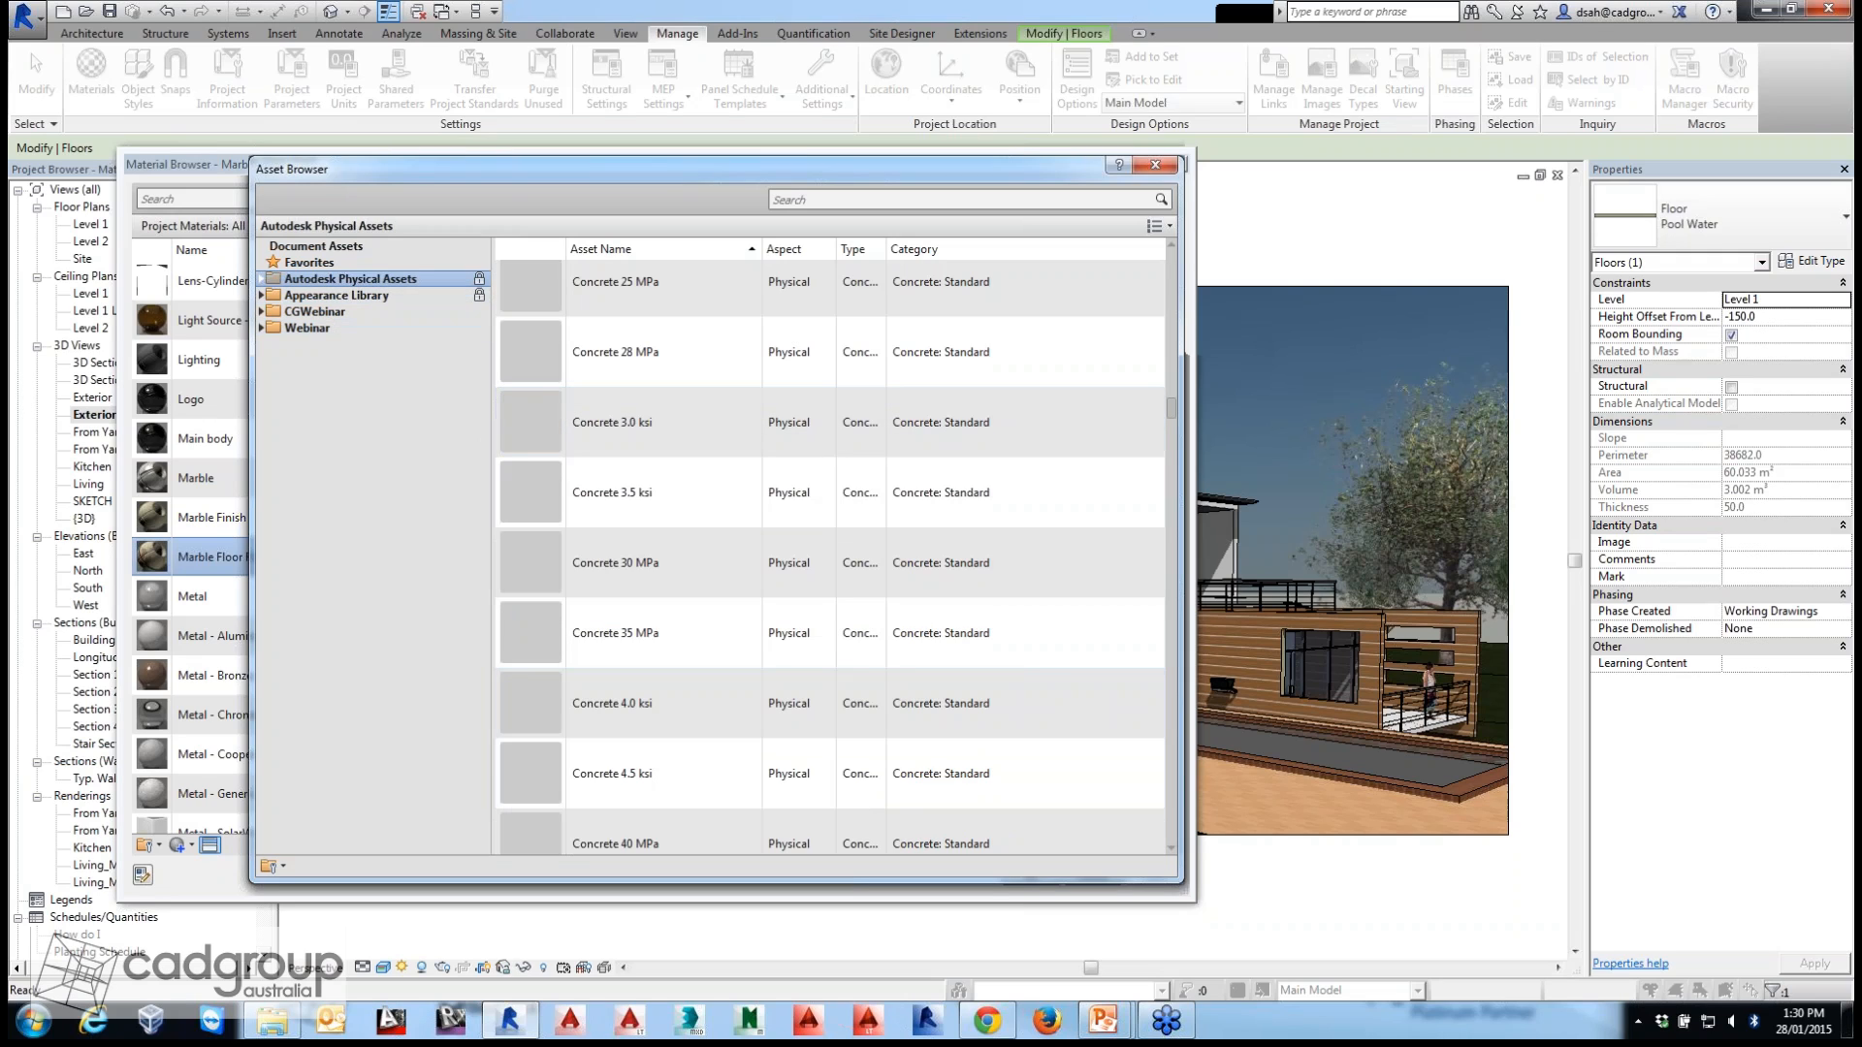
pyautogui.click(262, 278)
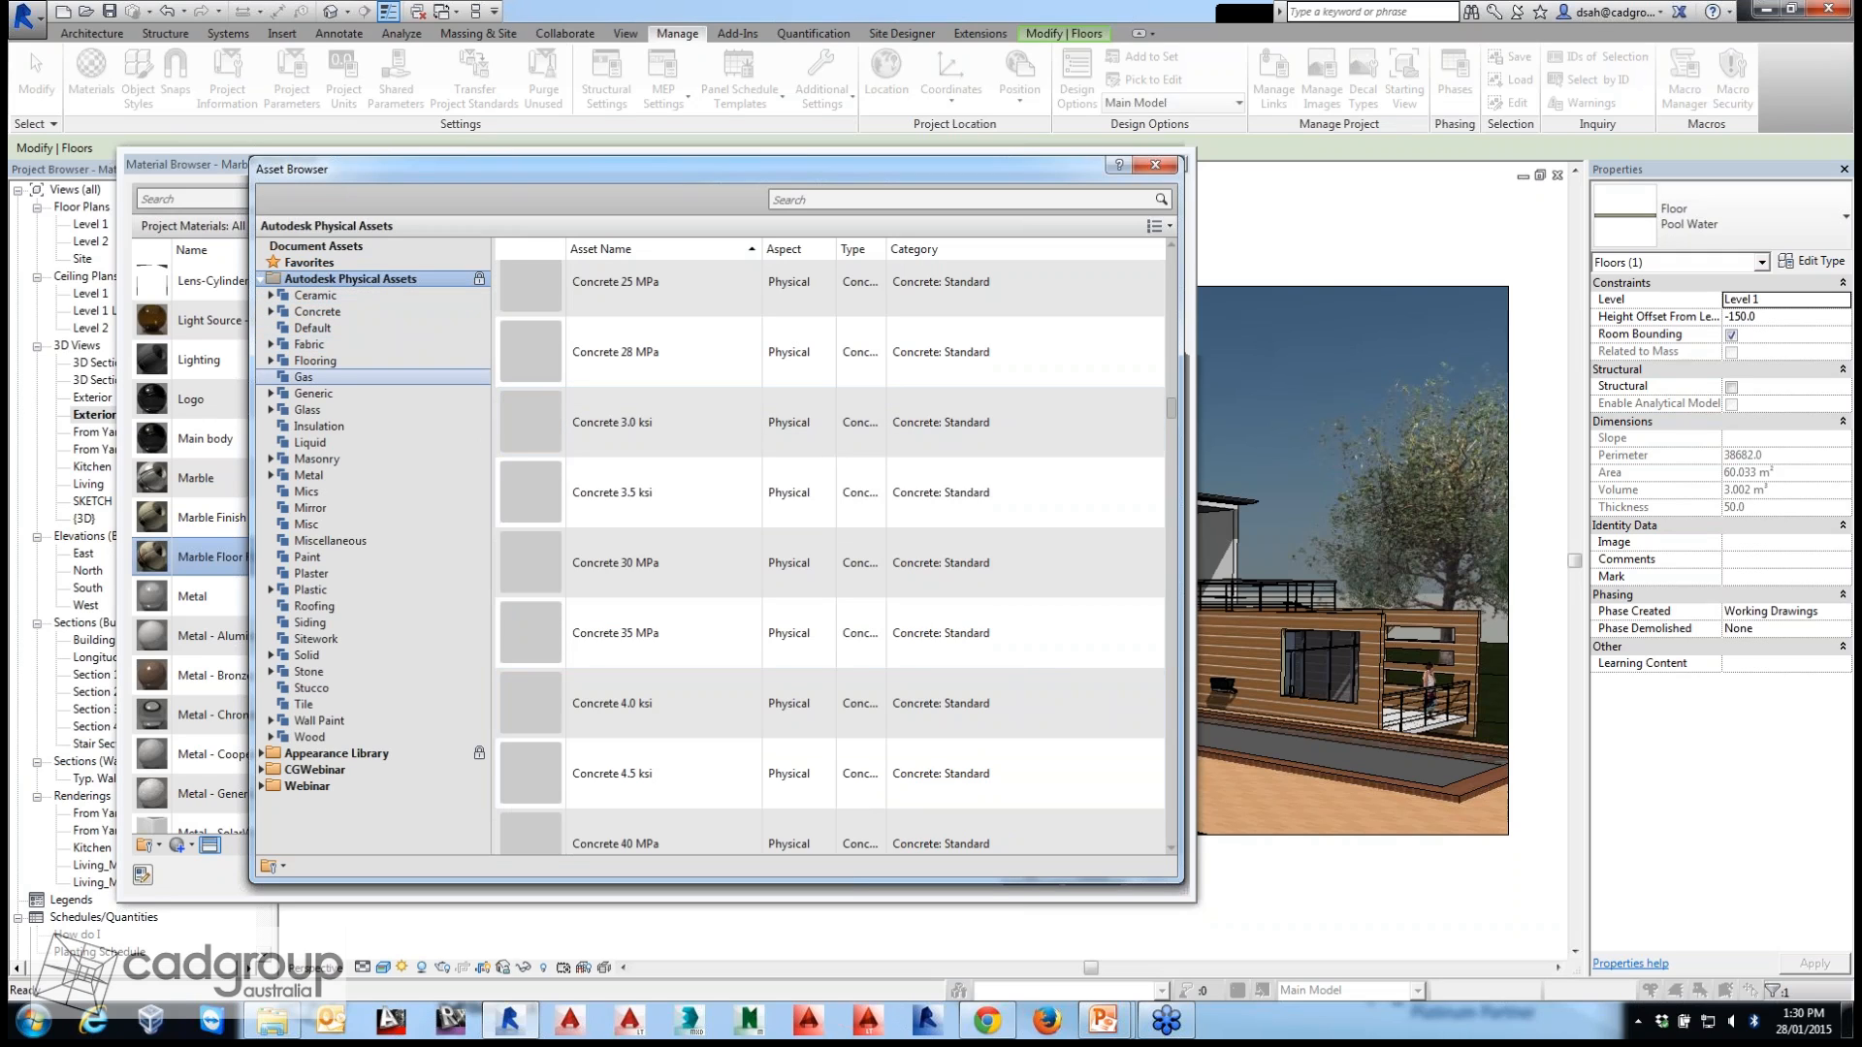
pyautogui.click(308, 410)
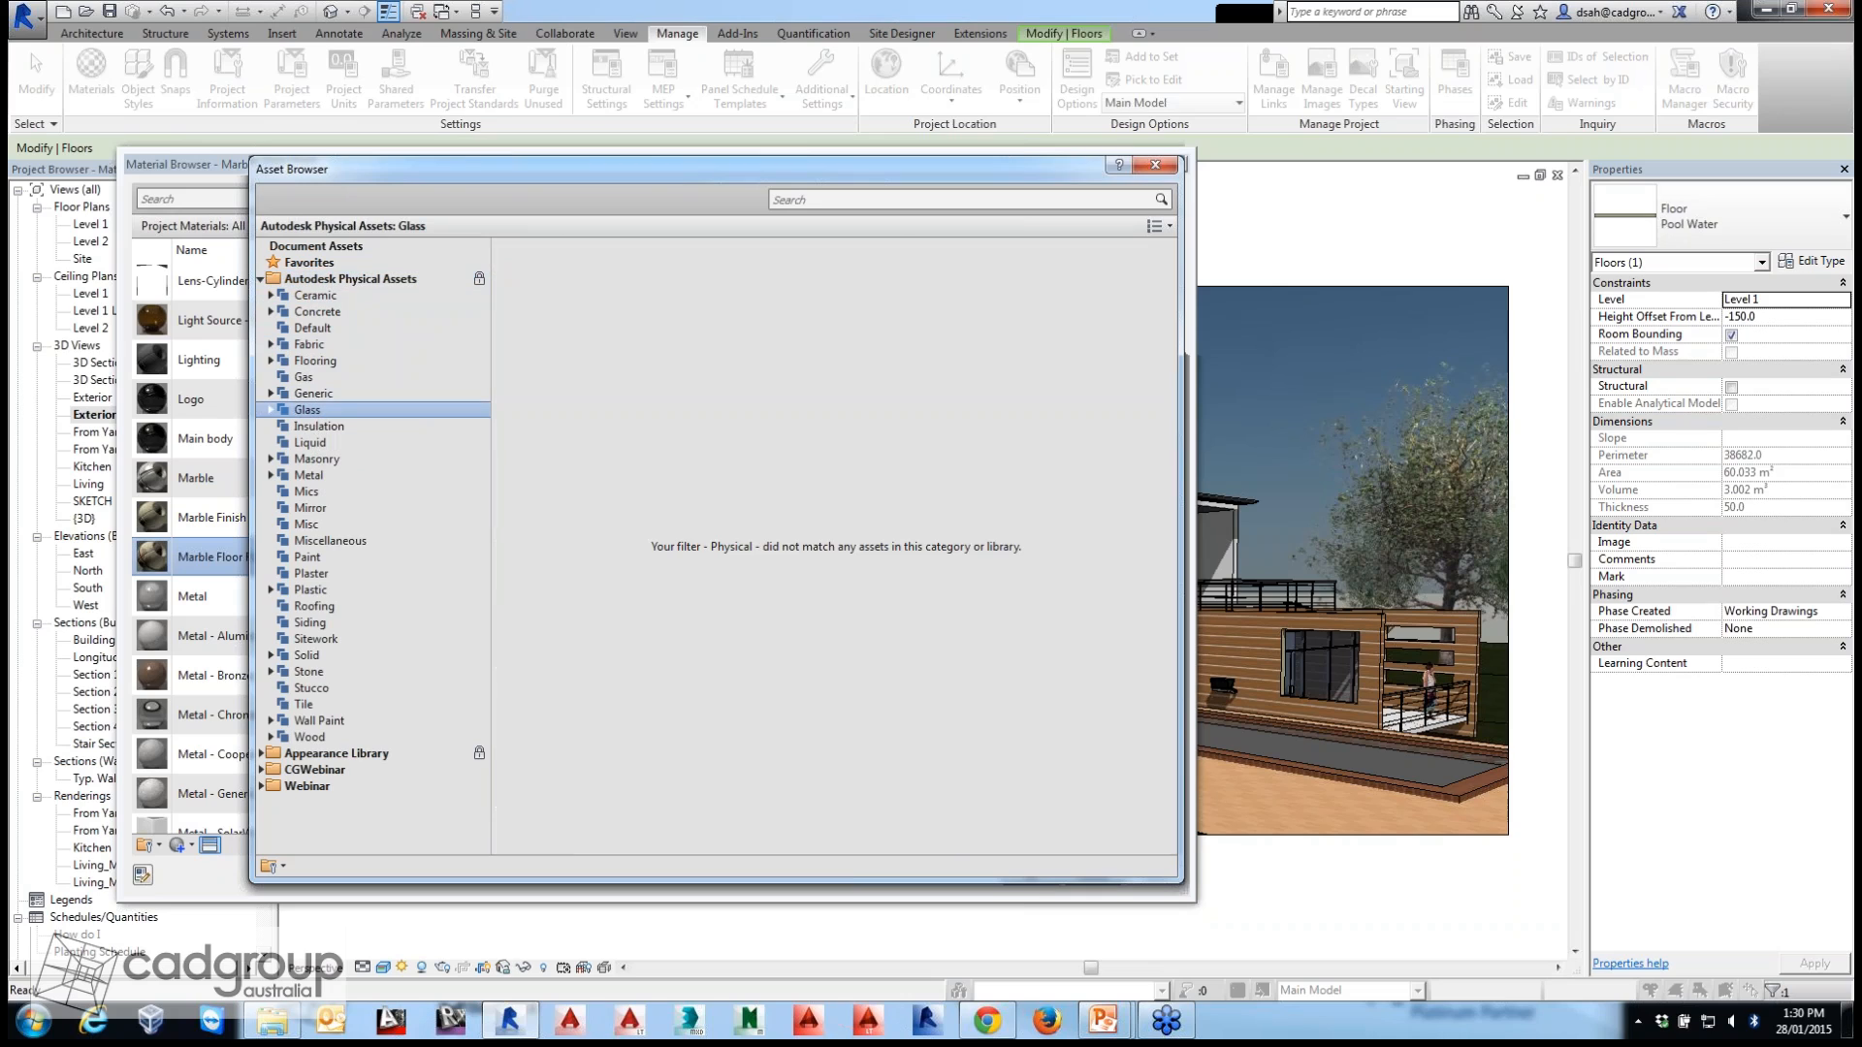
pyautogui.click(271, 392)
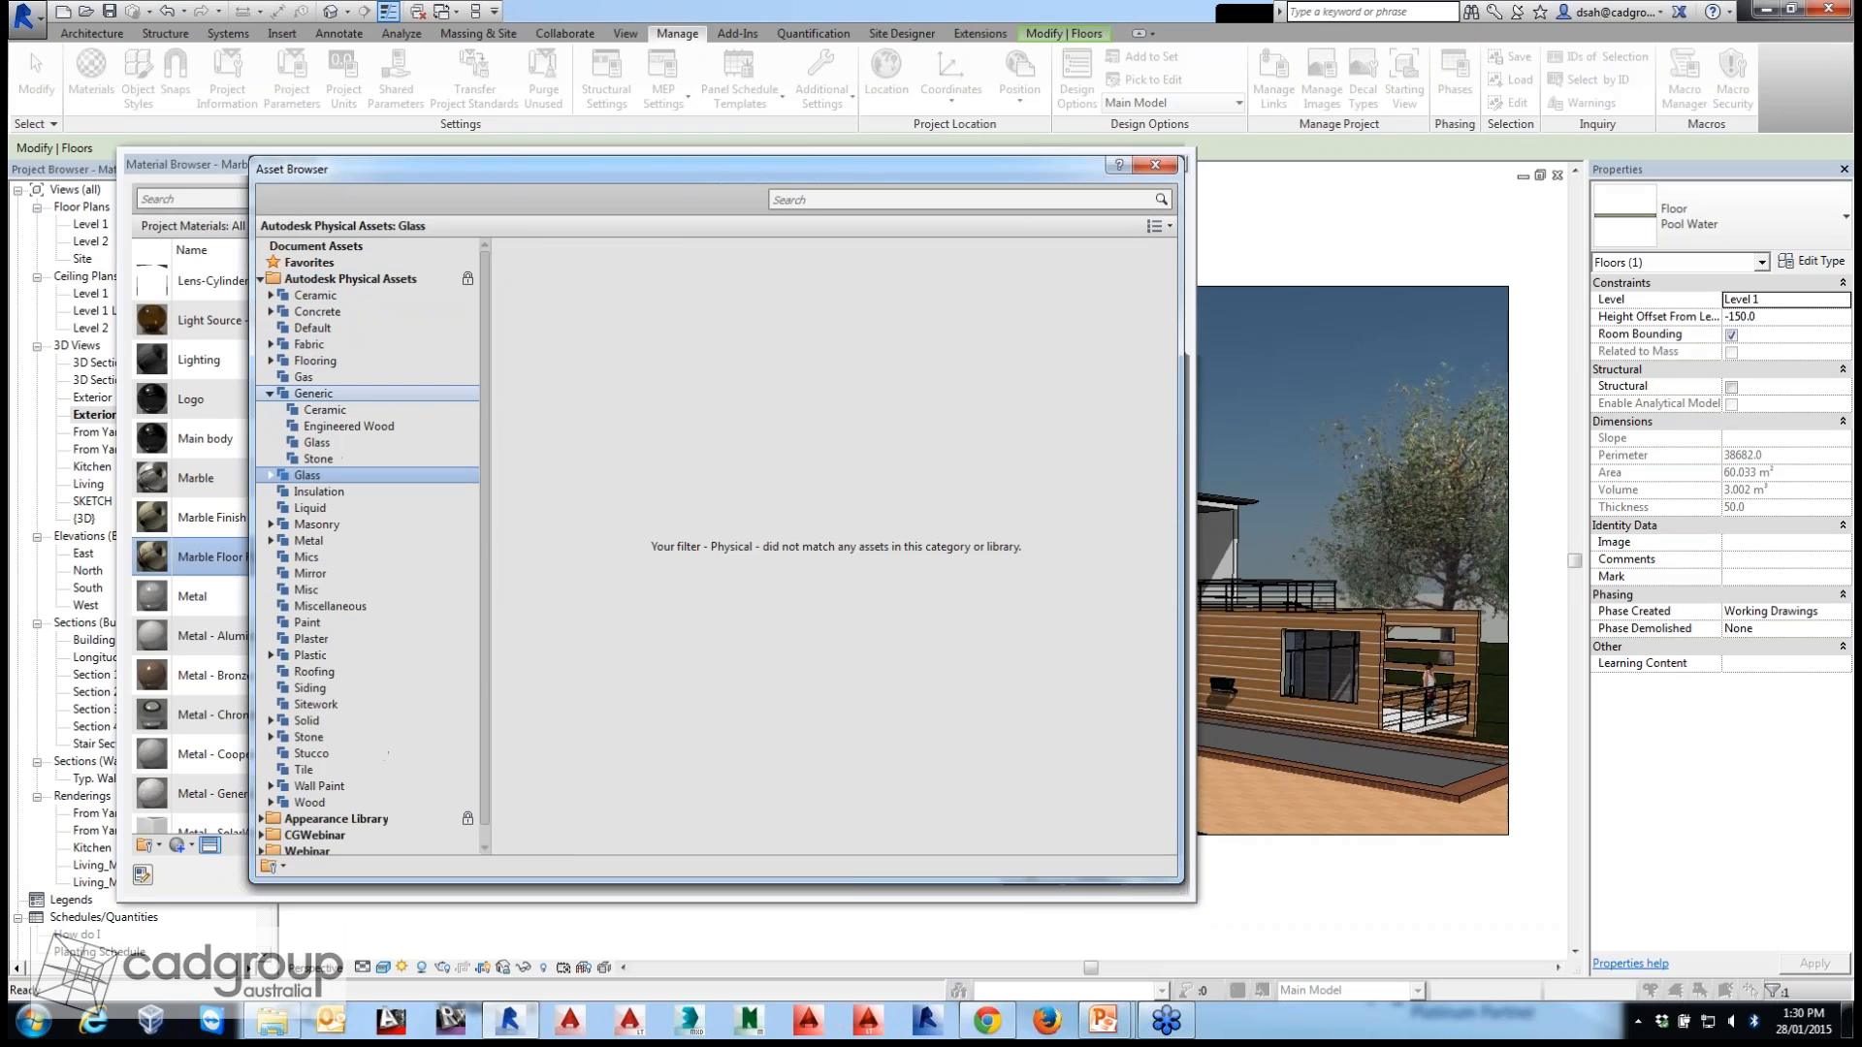
pyautogui.click(325, 410)
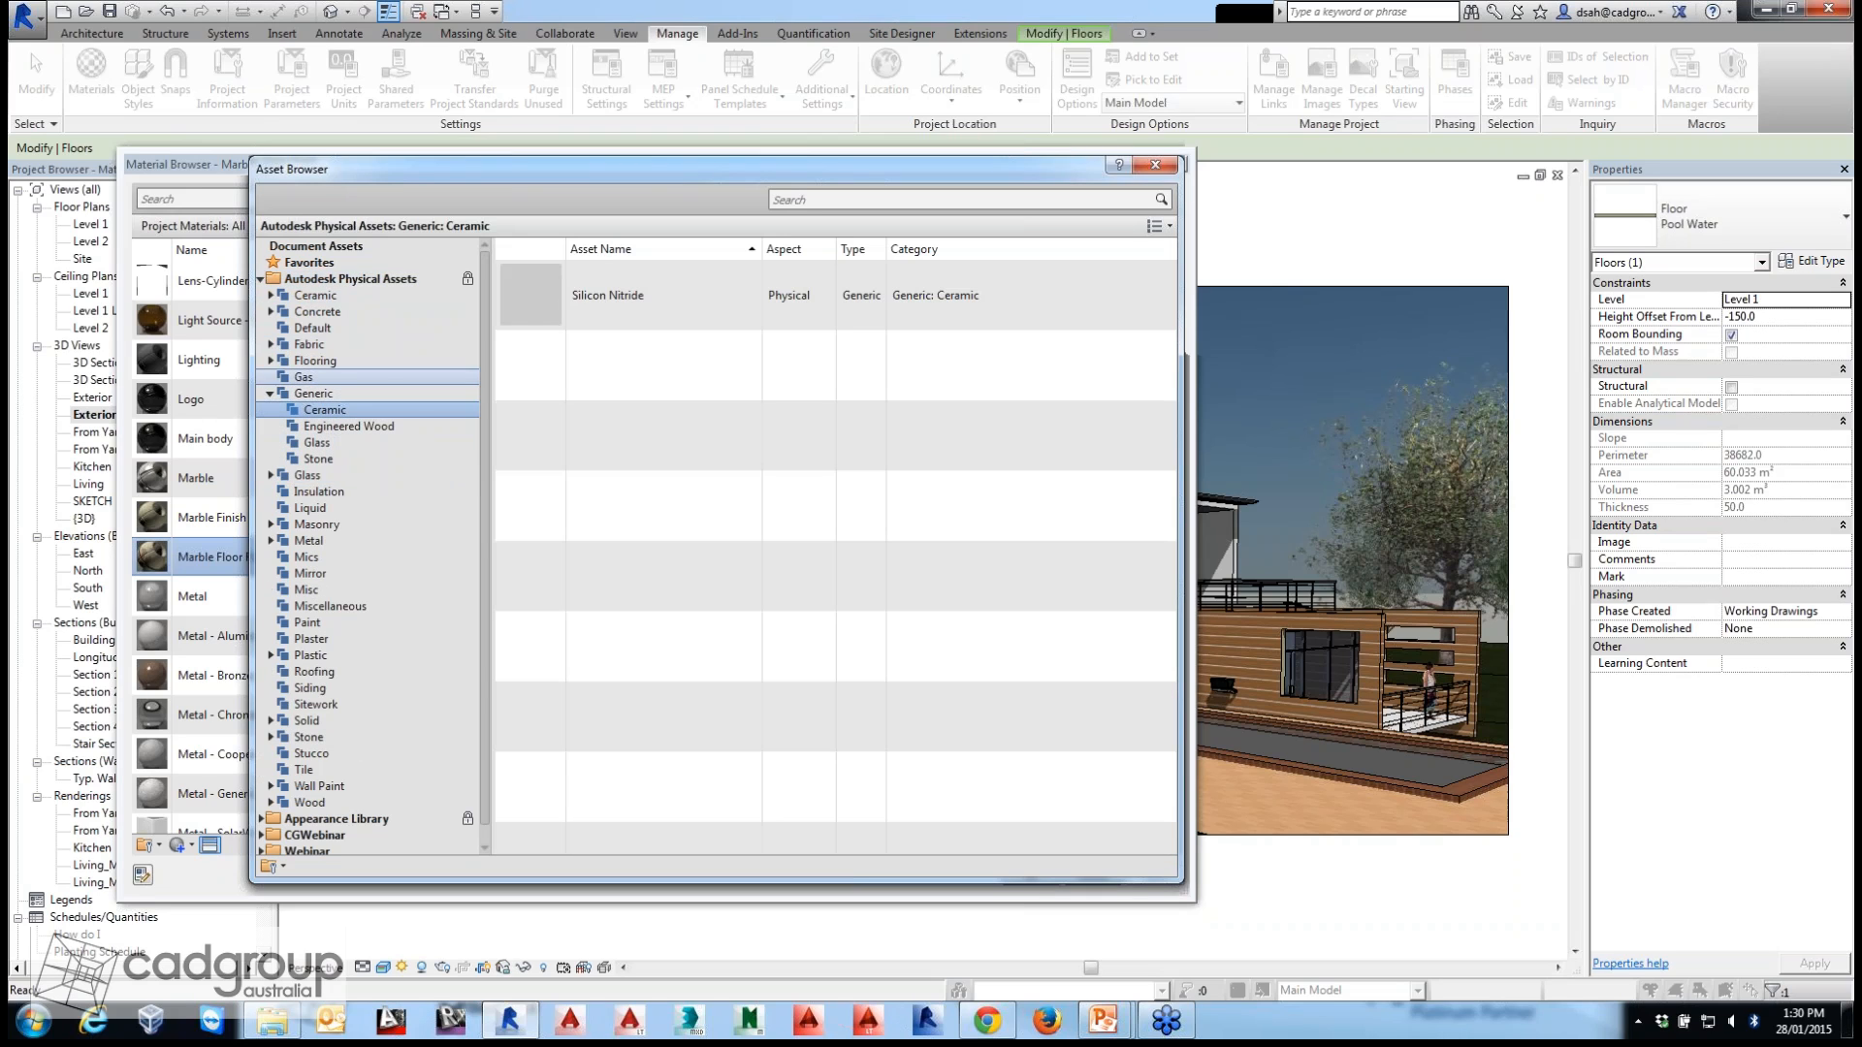
pyautogui.click(309, 344)
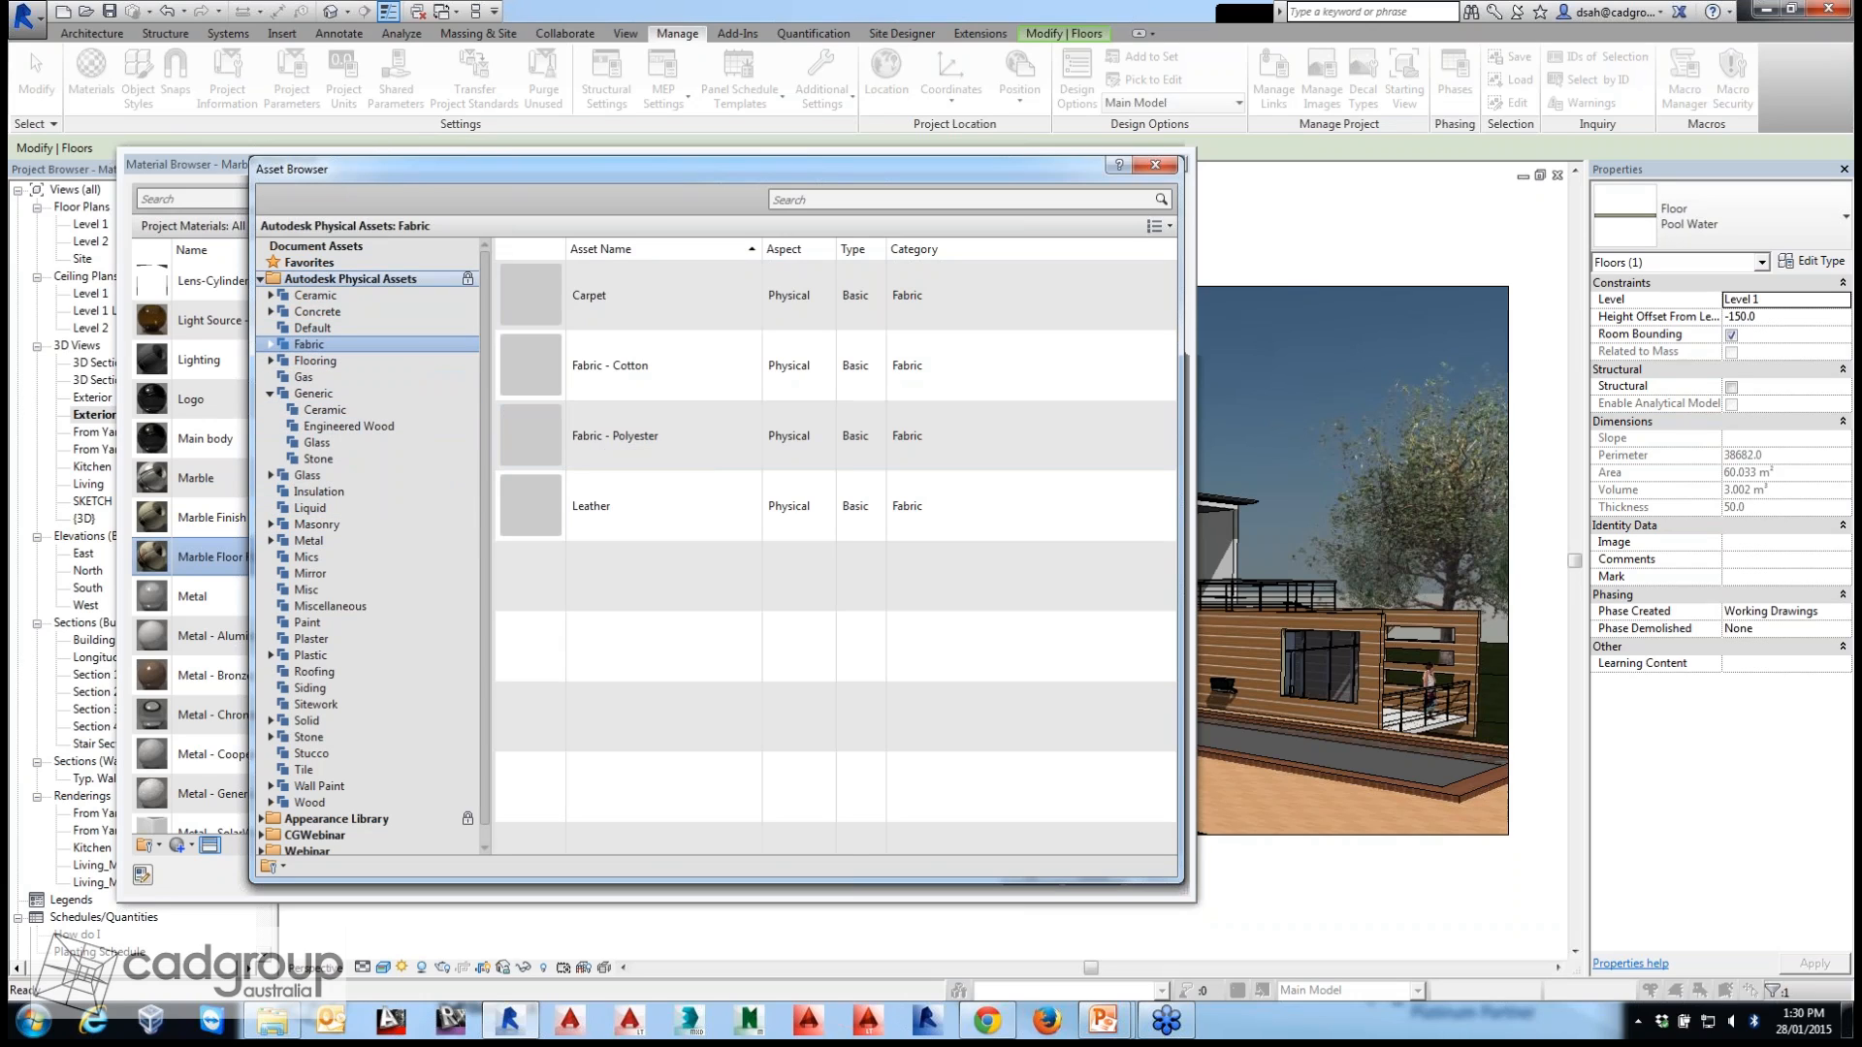
# Add the Marble asset from the full Autodesk Physical Assets list to Marble Floor Finsh, and move the Asset Browser to reveal its Physical properties.
pyautogui.click(350, 280)
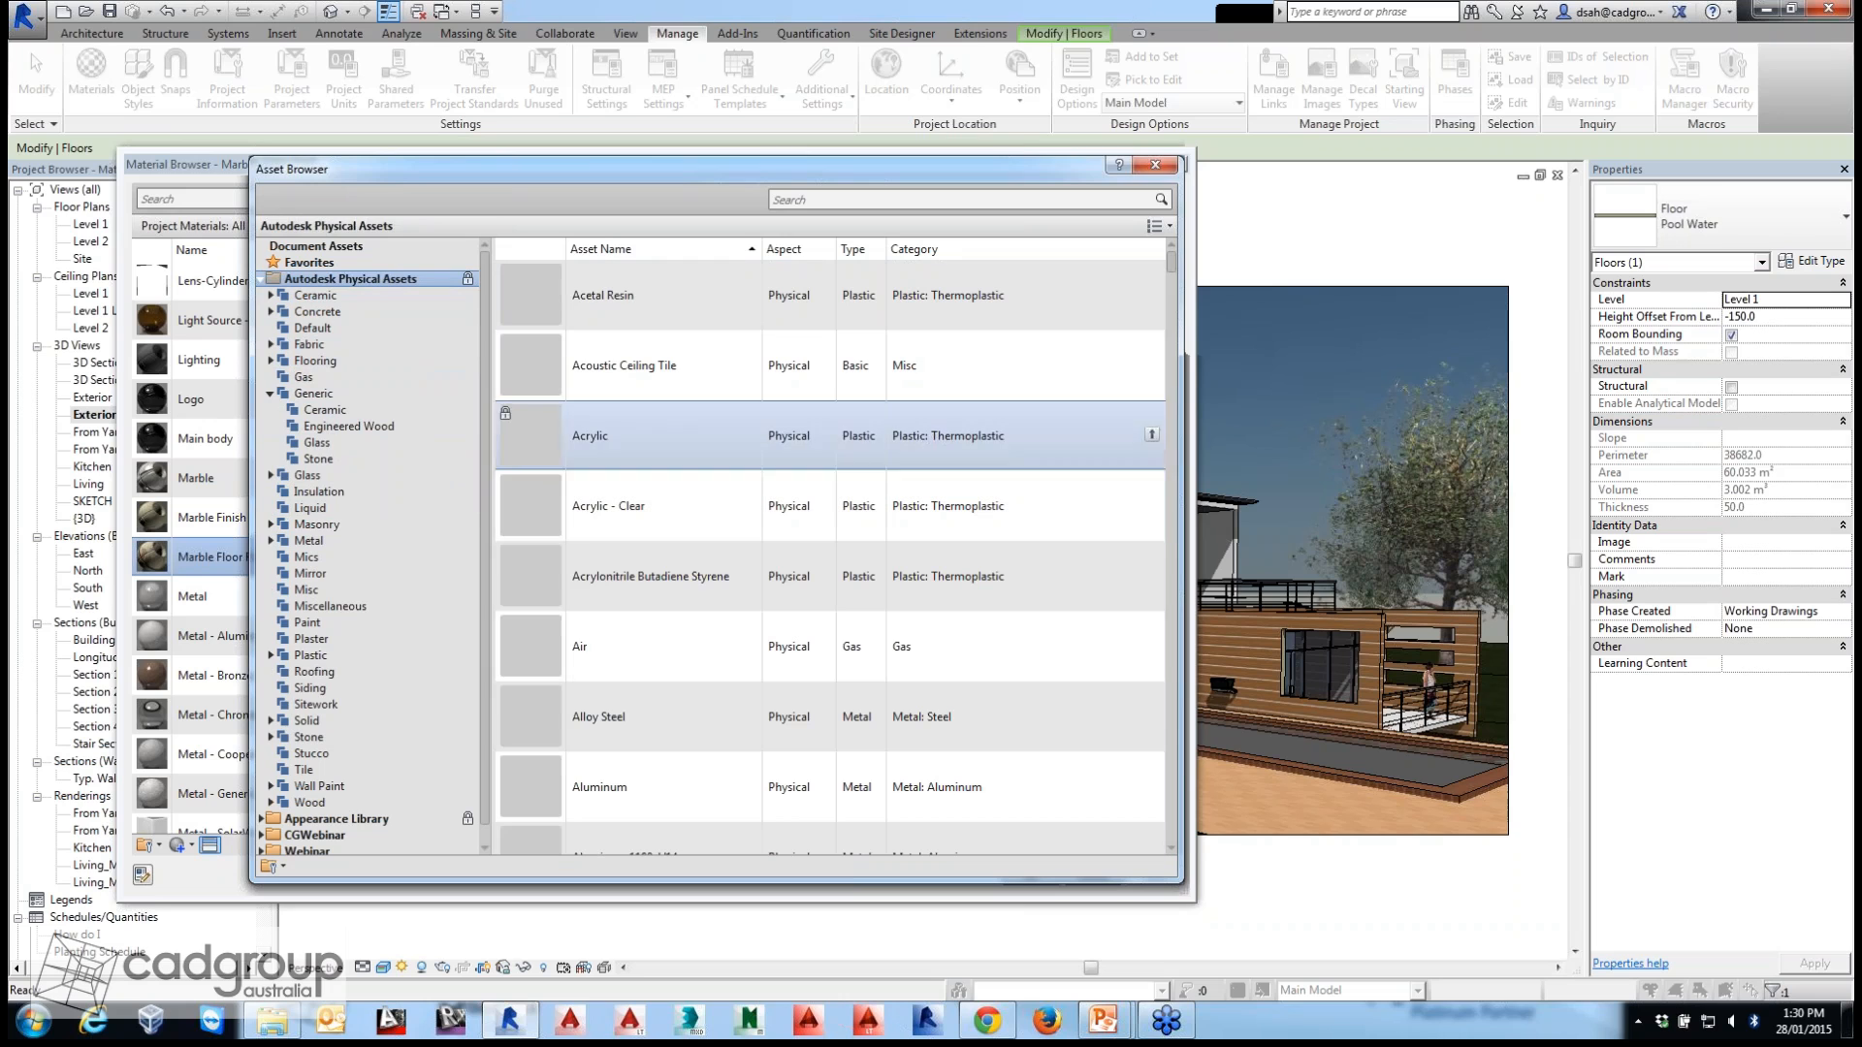
pyautogui.scroll(-20, 834, 546)
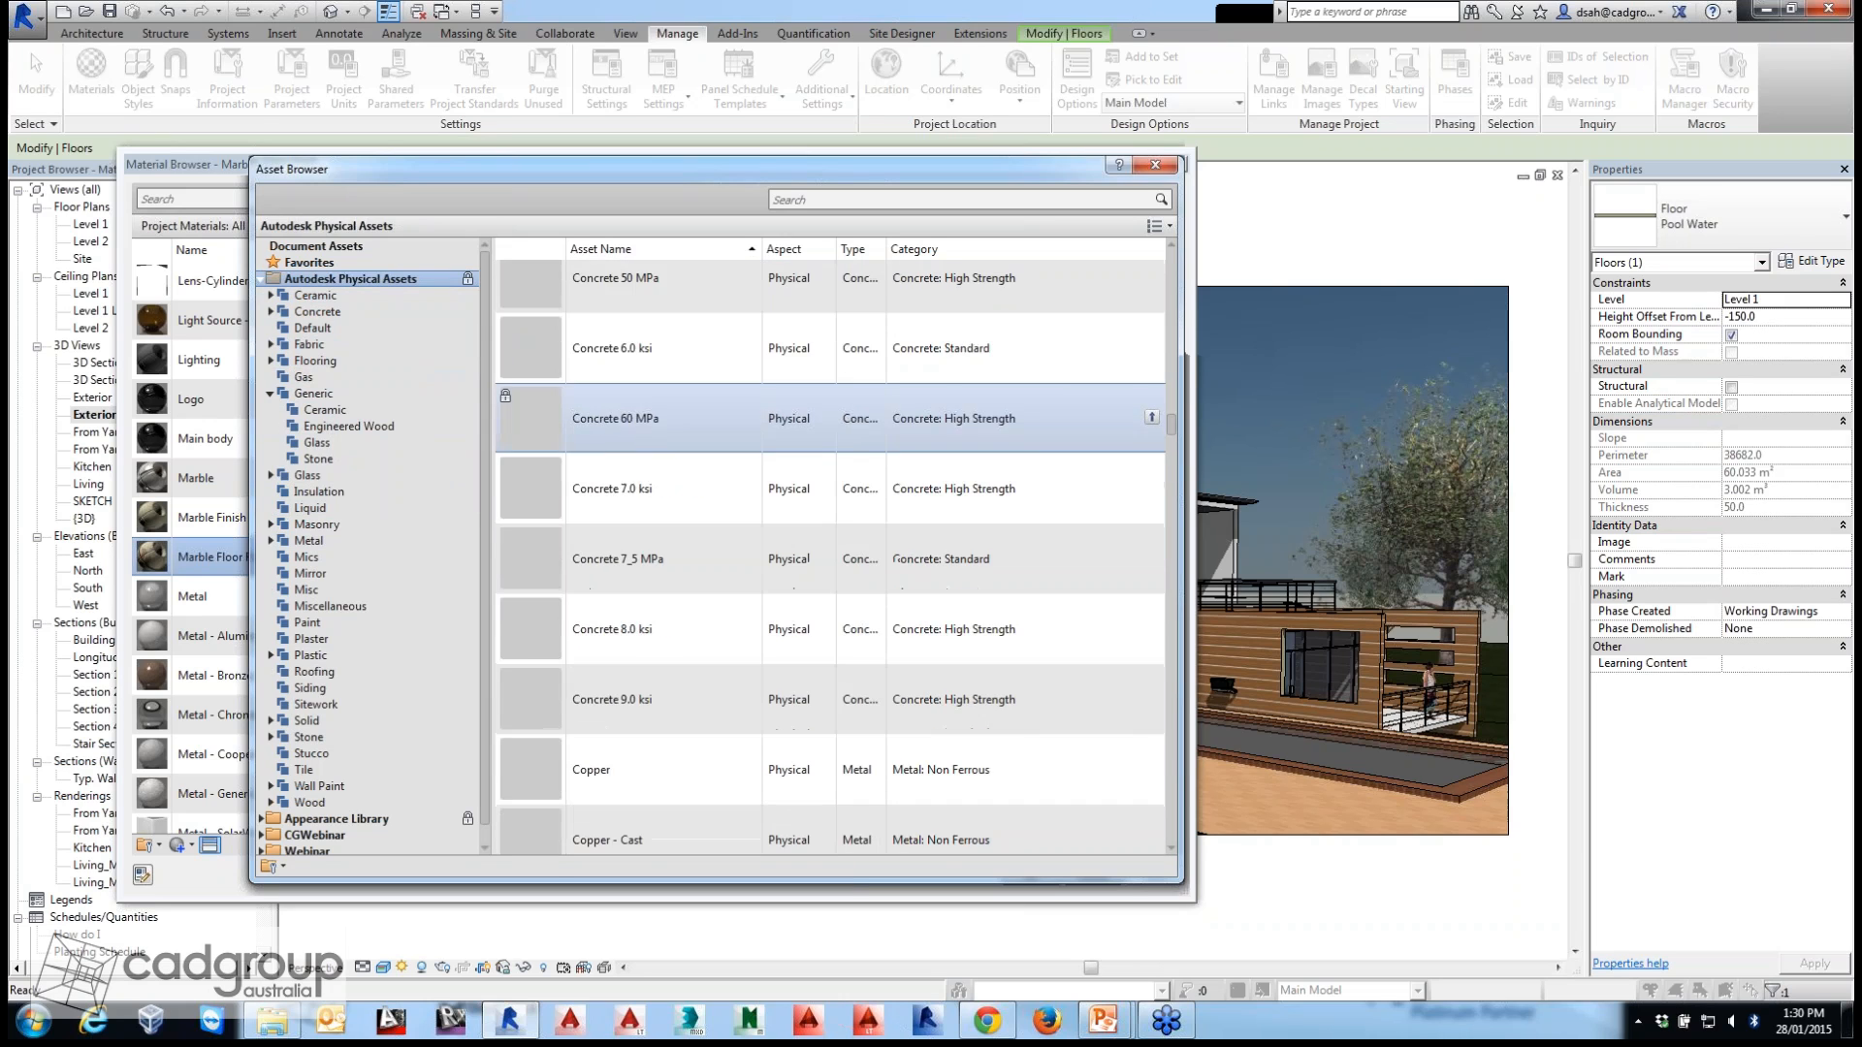
pyautogui.scroll(-10, 834, 563)
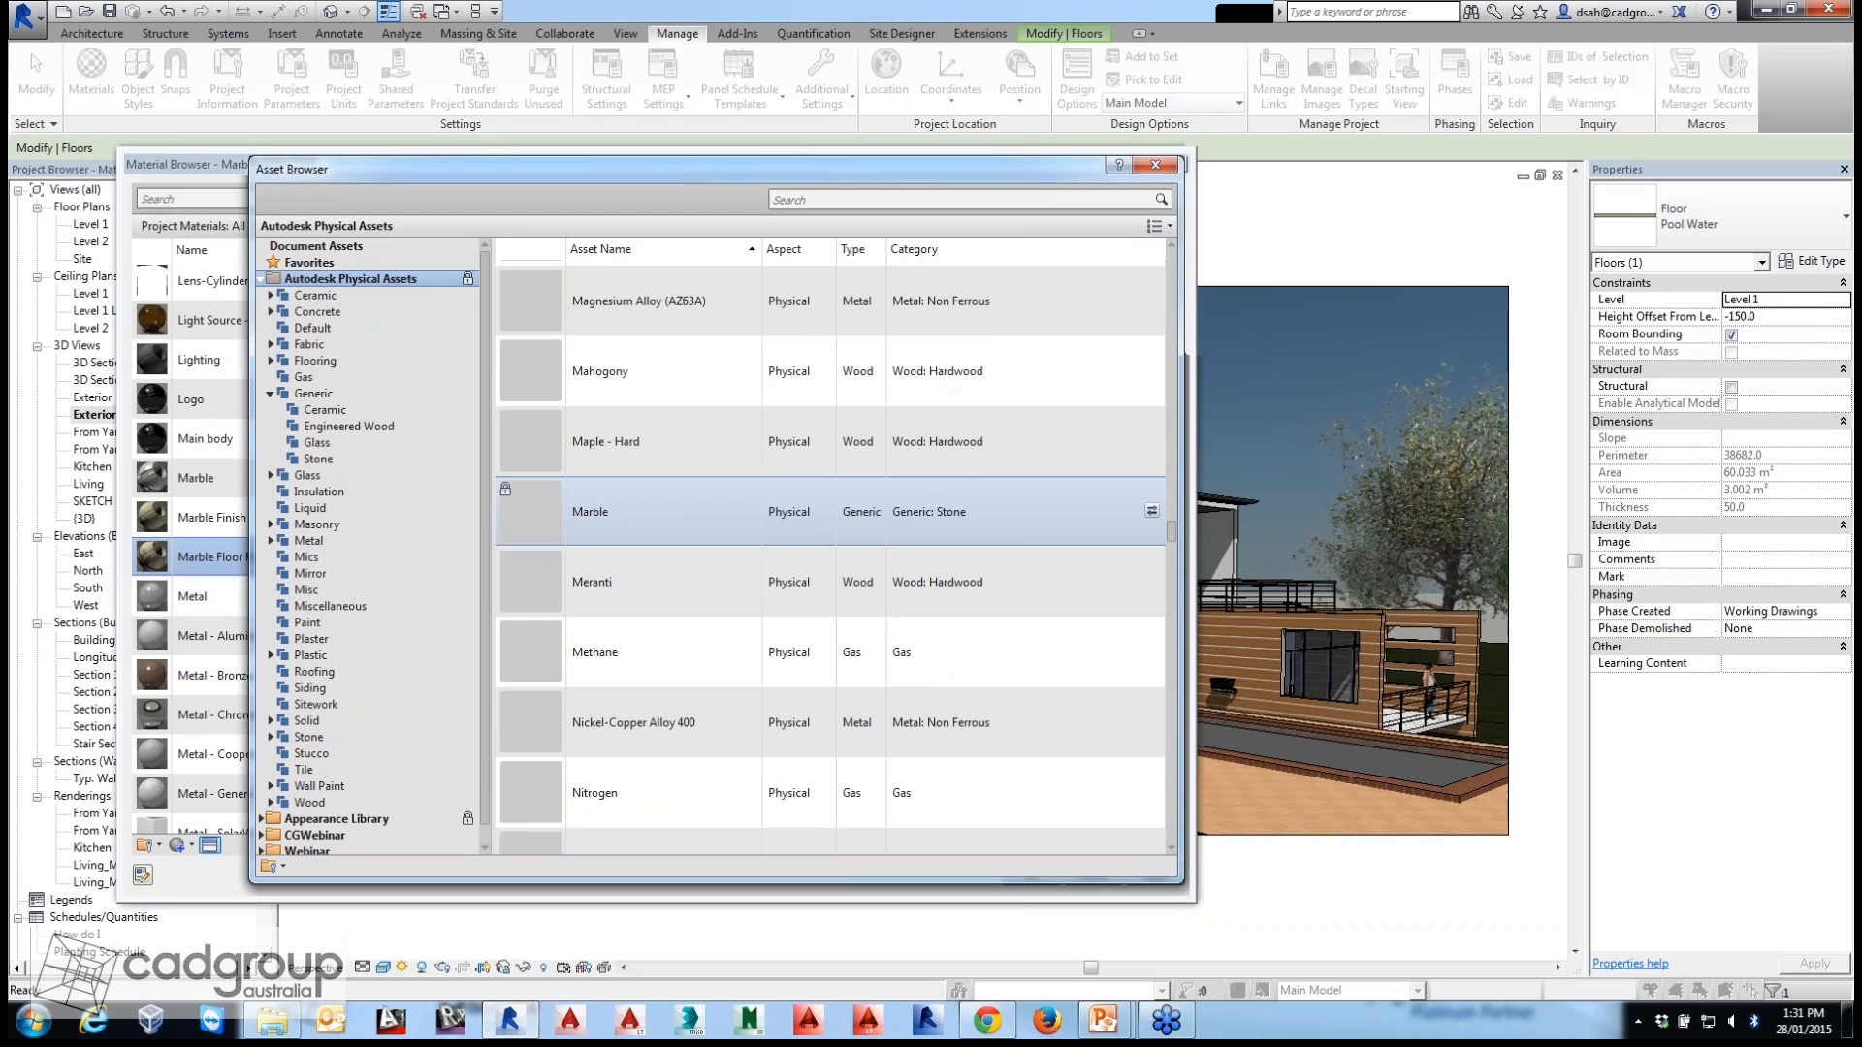
pyautogui.moveTo(679, 169); pyautogui.dragTo(693, 325)
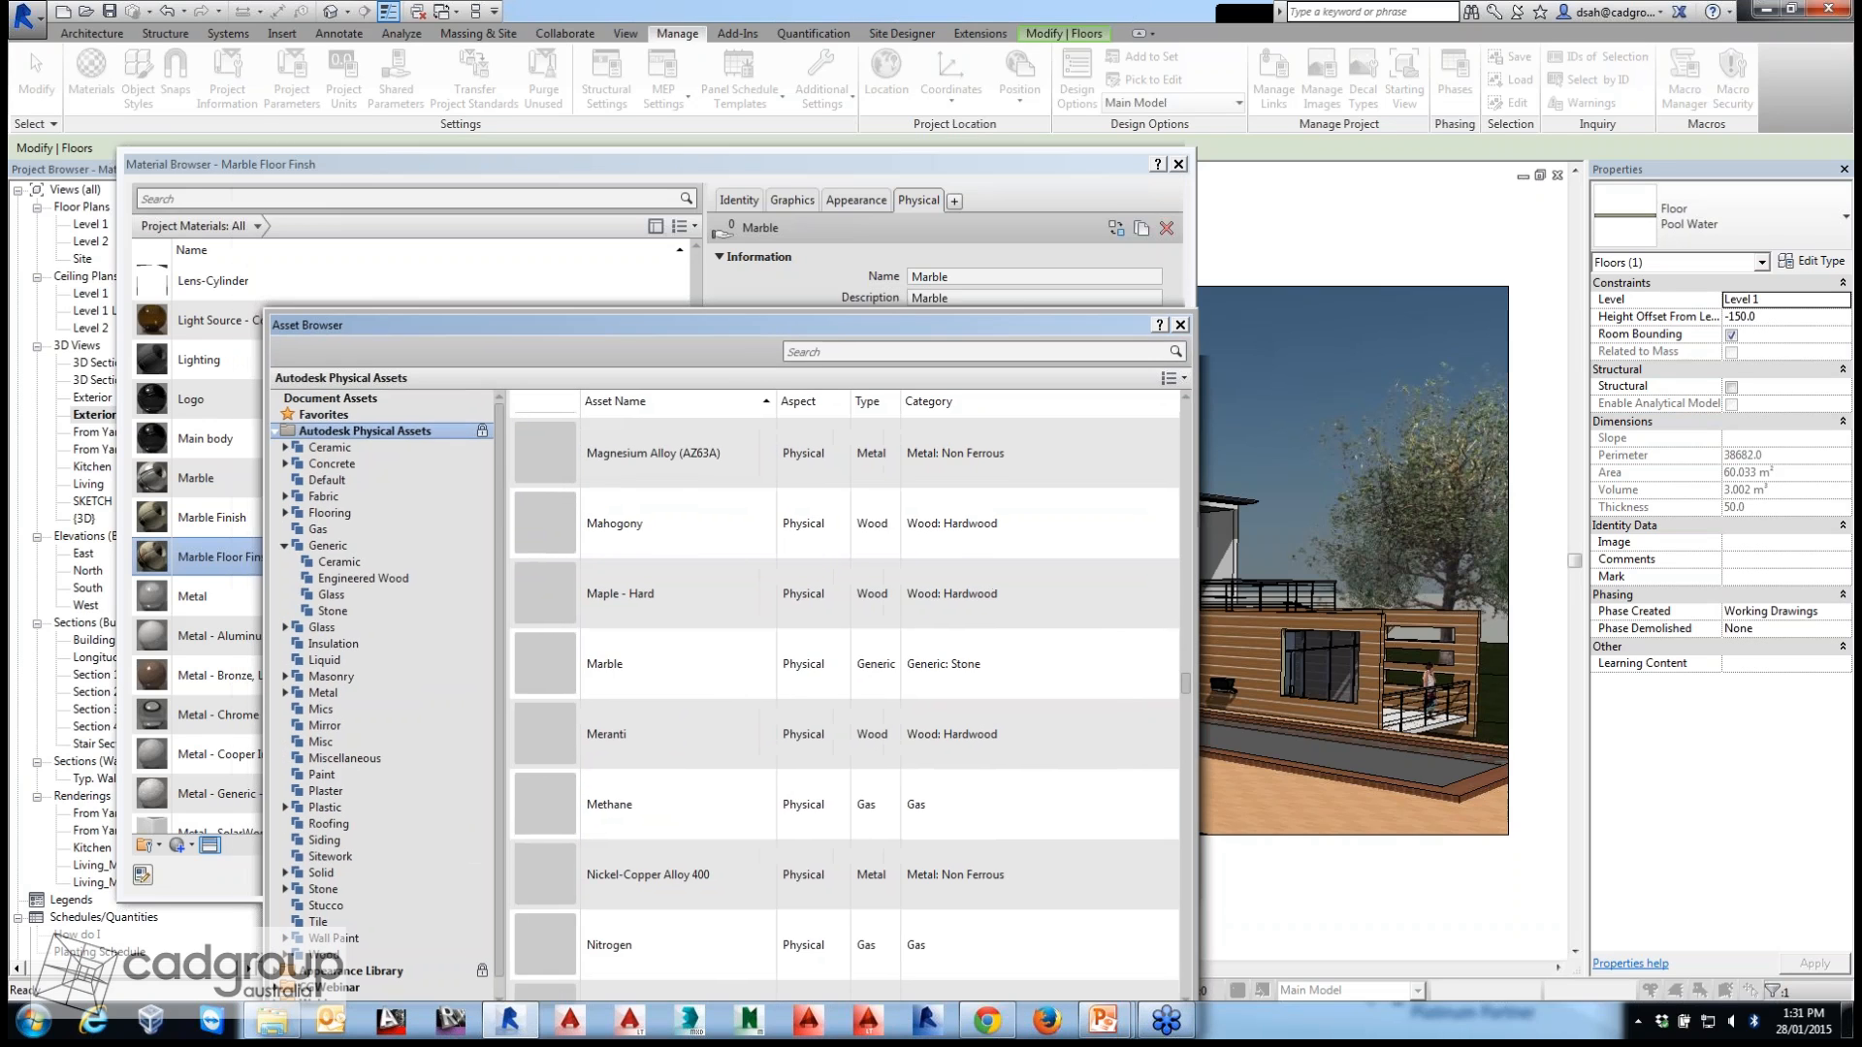
# Close the Asset Browser and expand the Mechanical and Strength properties of Marble Floor Finsh's Marble physical asset.
pyautogui.click(1180, 324)
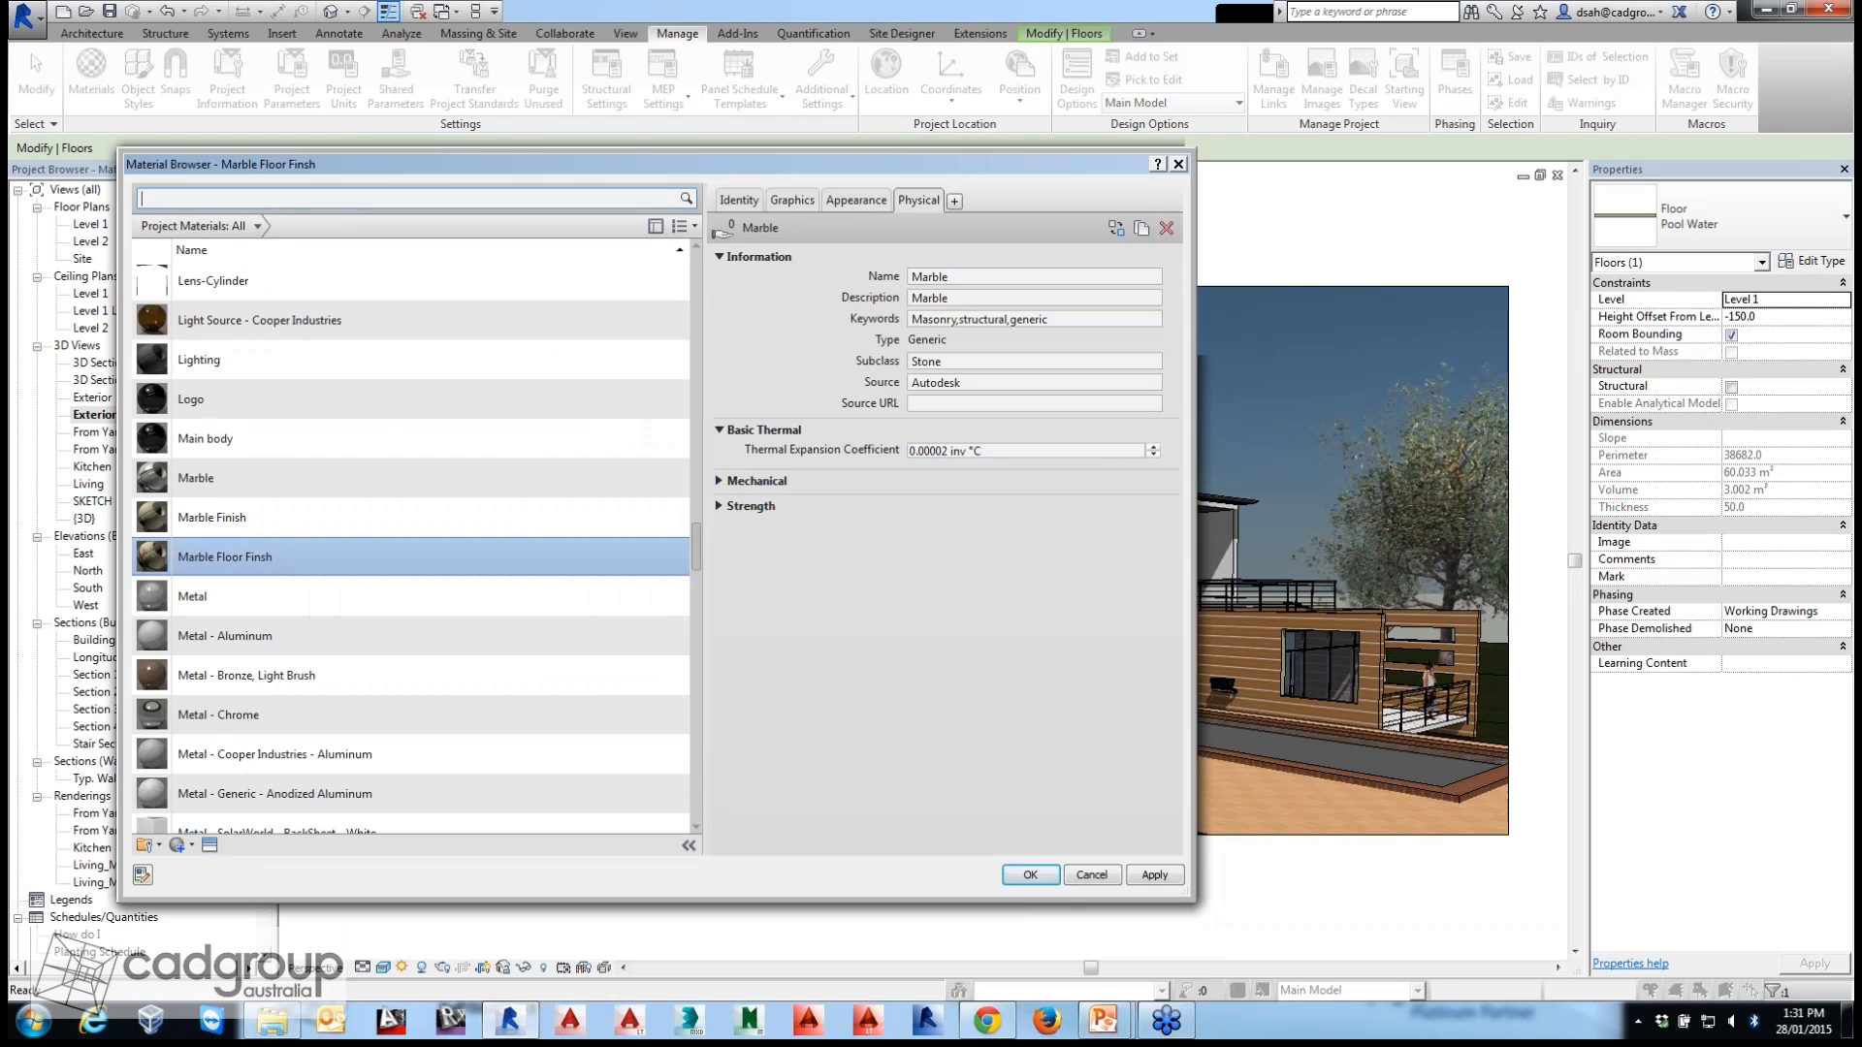
pyautogui.click(719, 481)
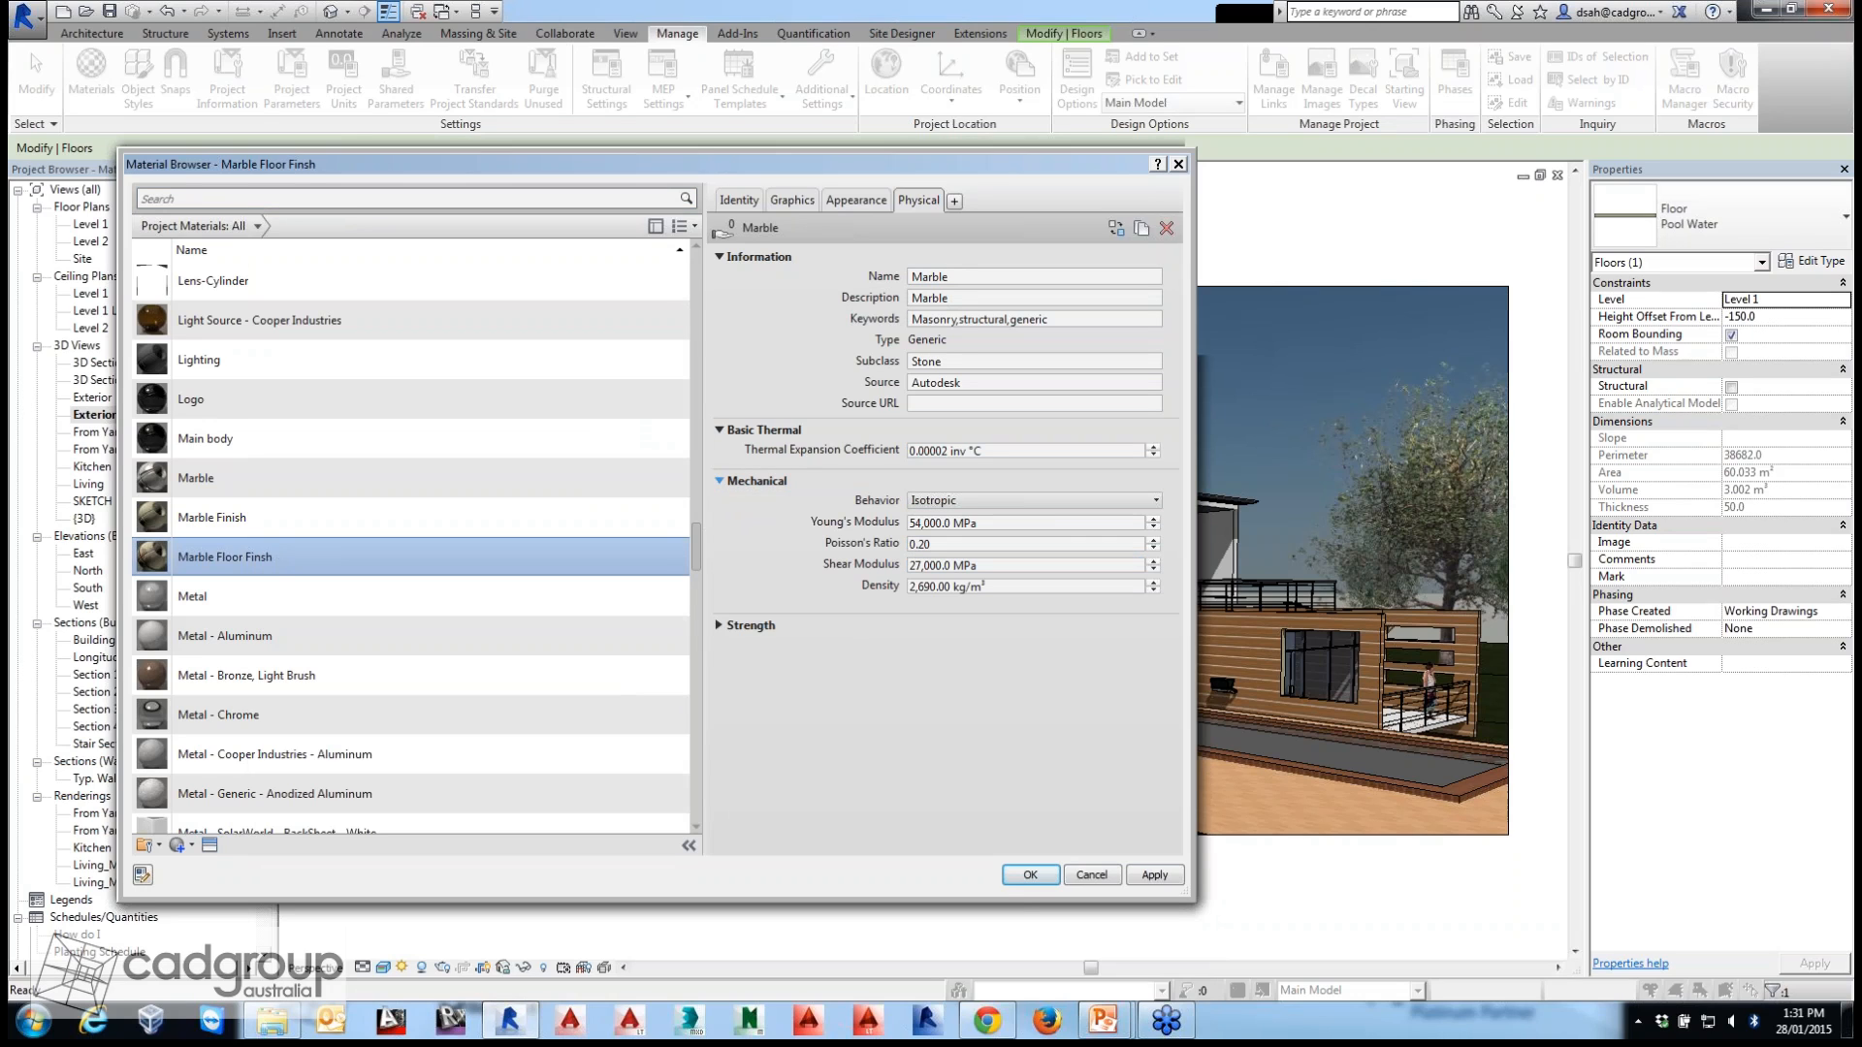
pyautogui.click(720, 624)
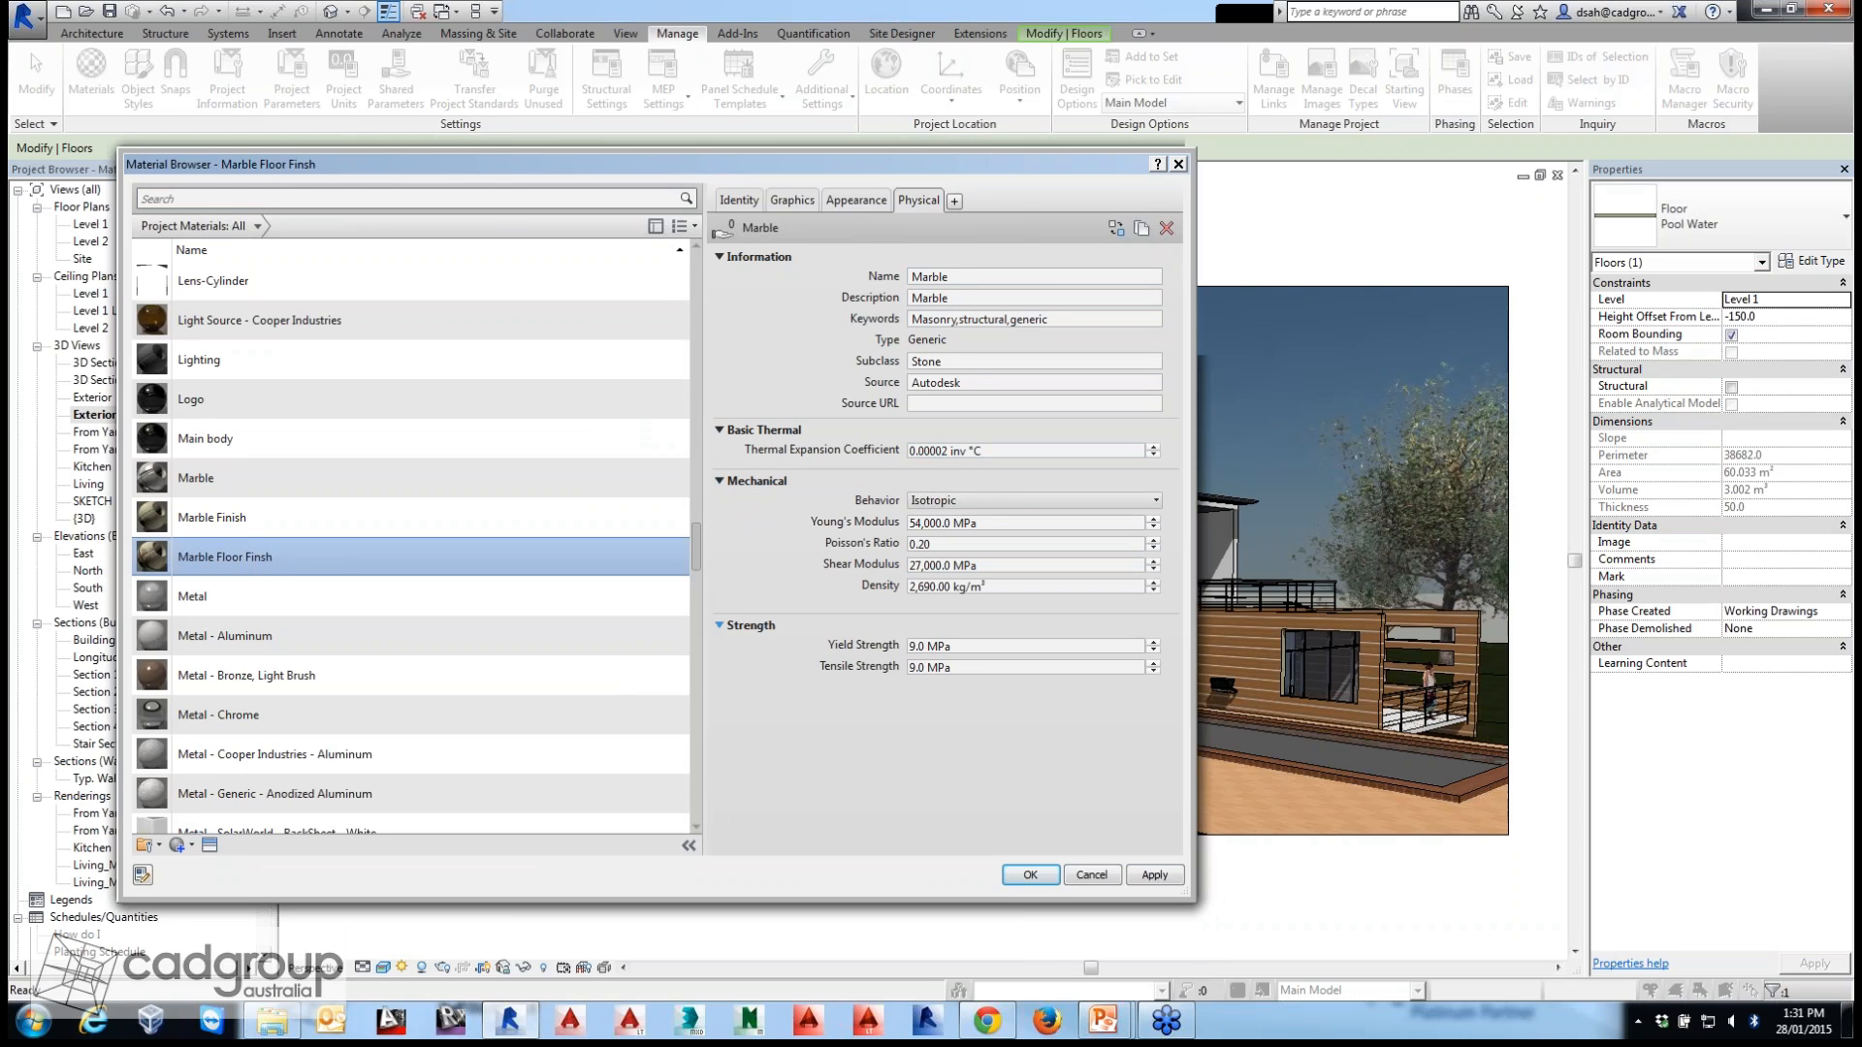
# Add the Marble Thermal asset from the Autodesk Physical Assets library to Marble Floor Finsh, and close the Asset Browser.
pyautogui.click(954, 200)
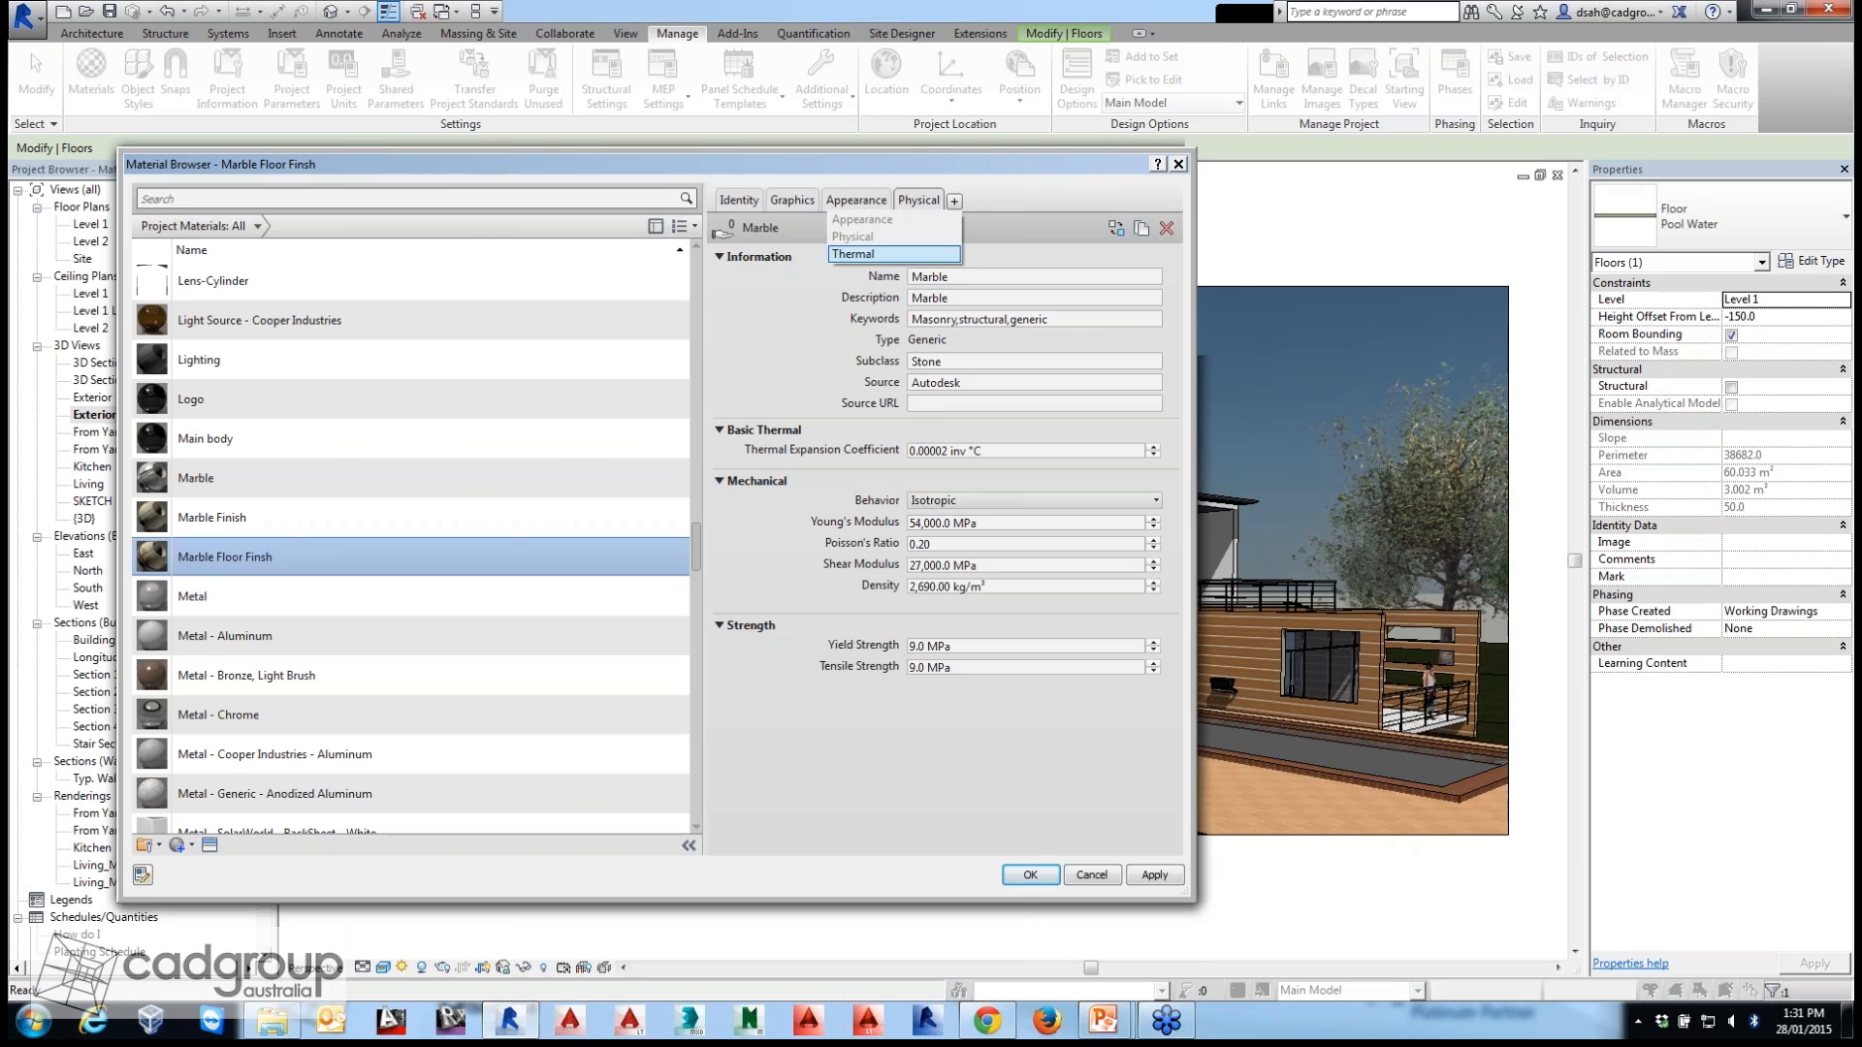
pyautogui.click(892, 255)
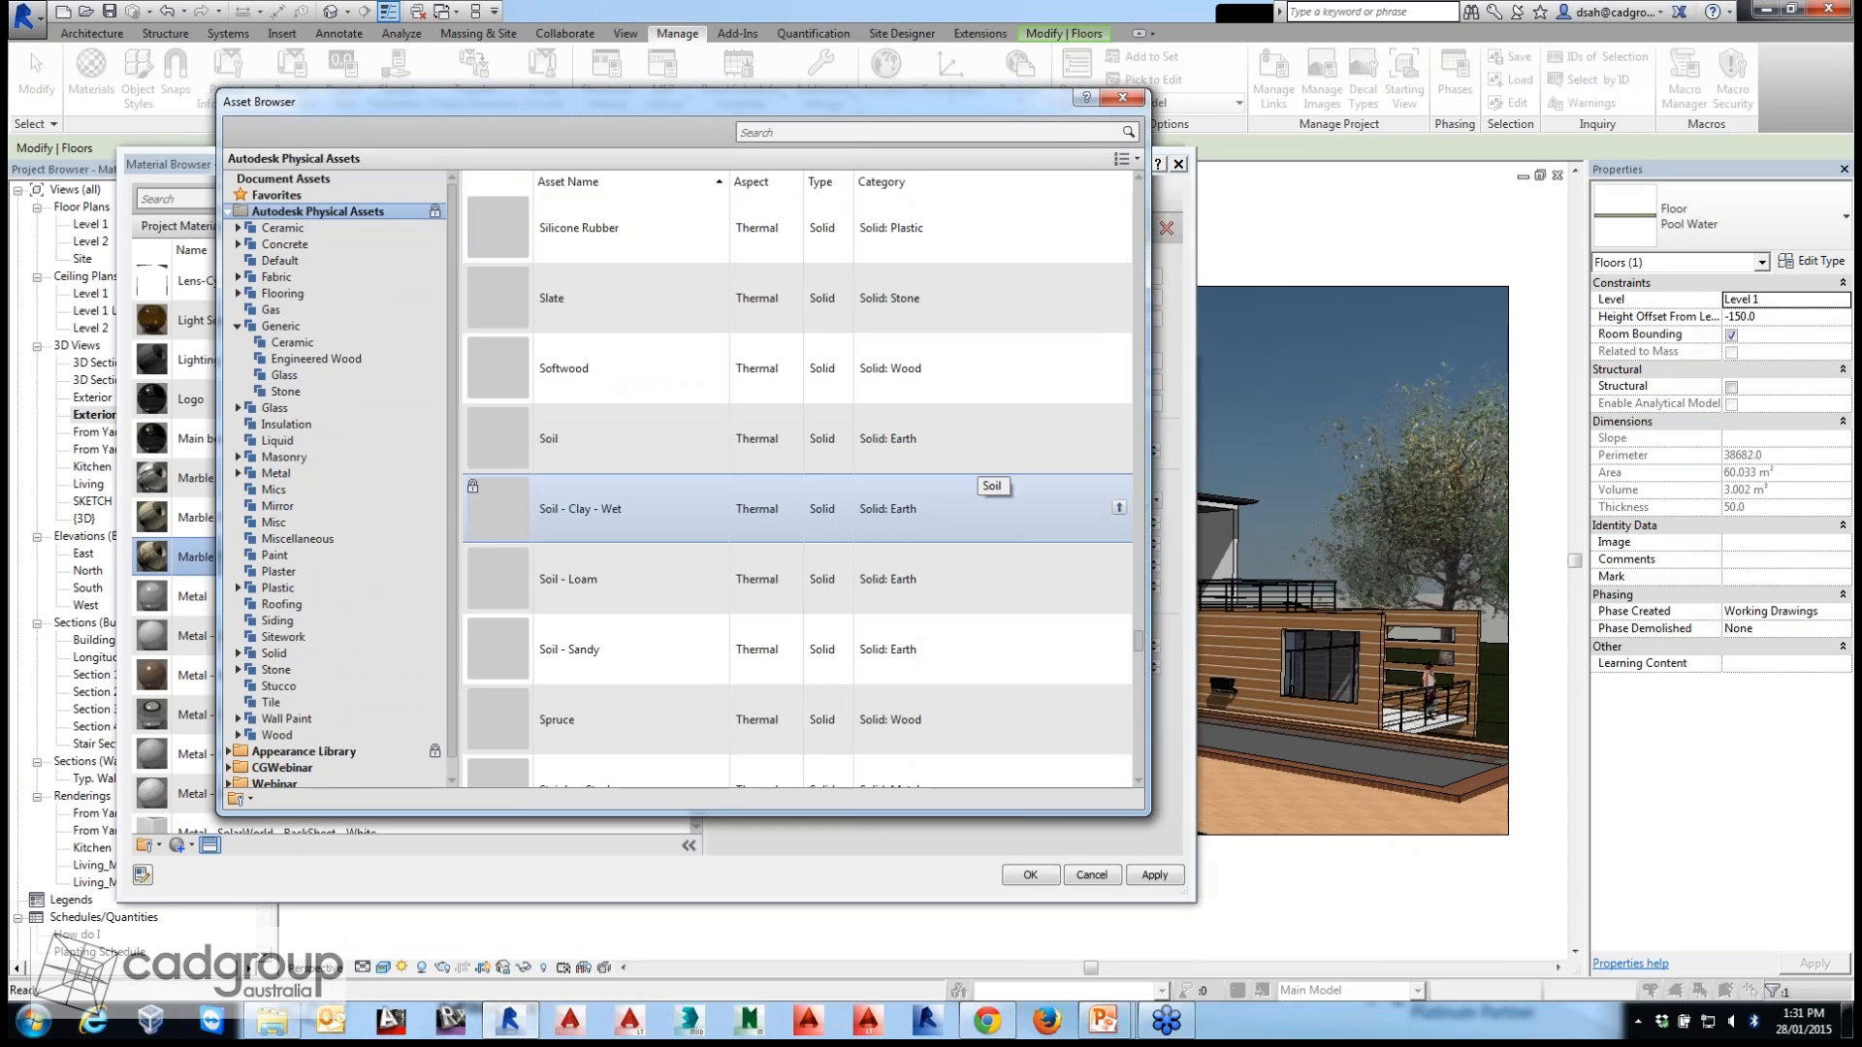
pyautogui.scroll(-5, 970, 621)
pyautogui.scroll(5, 795, 480)
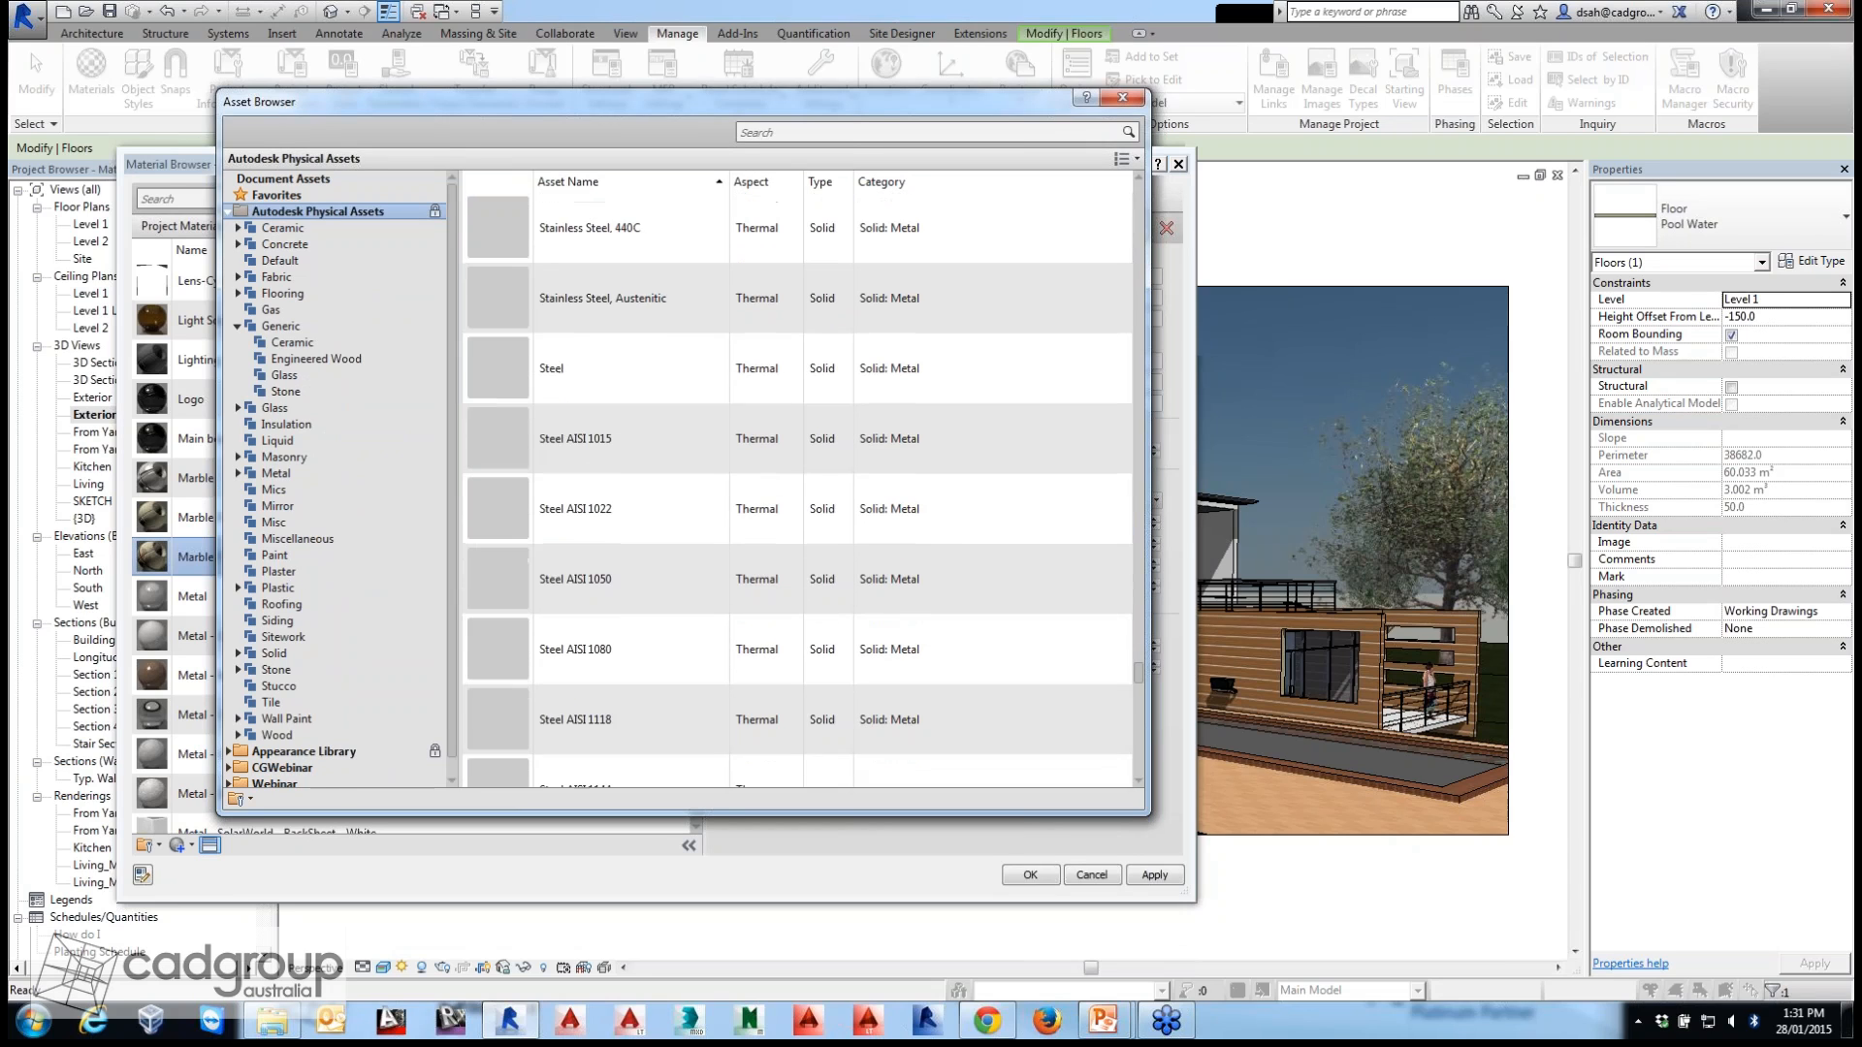
pyautogui.scroll(5, 796, 485)
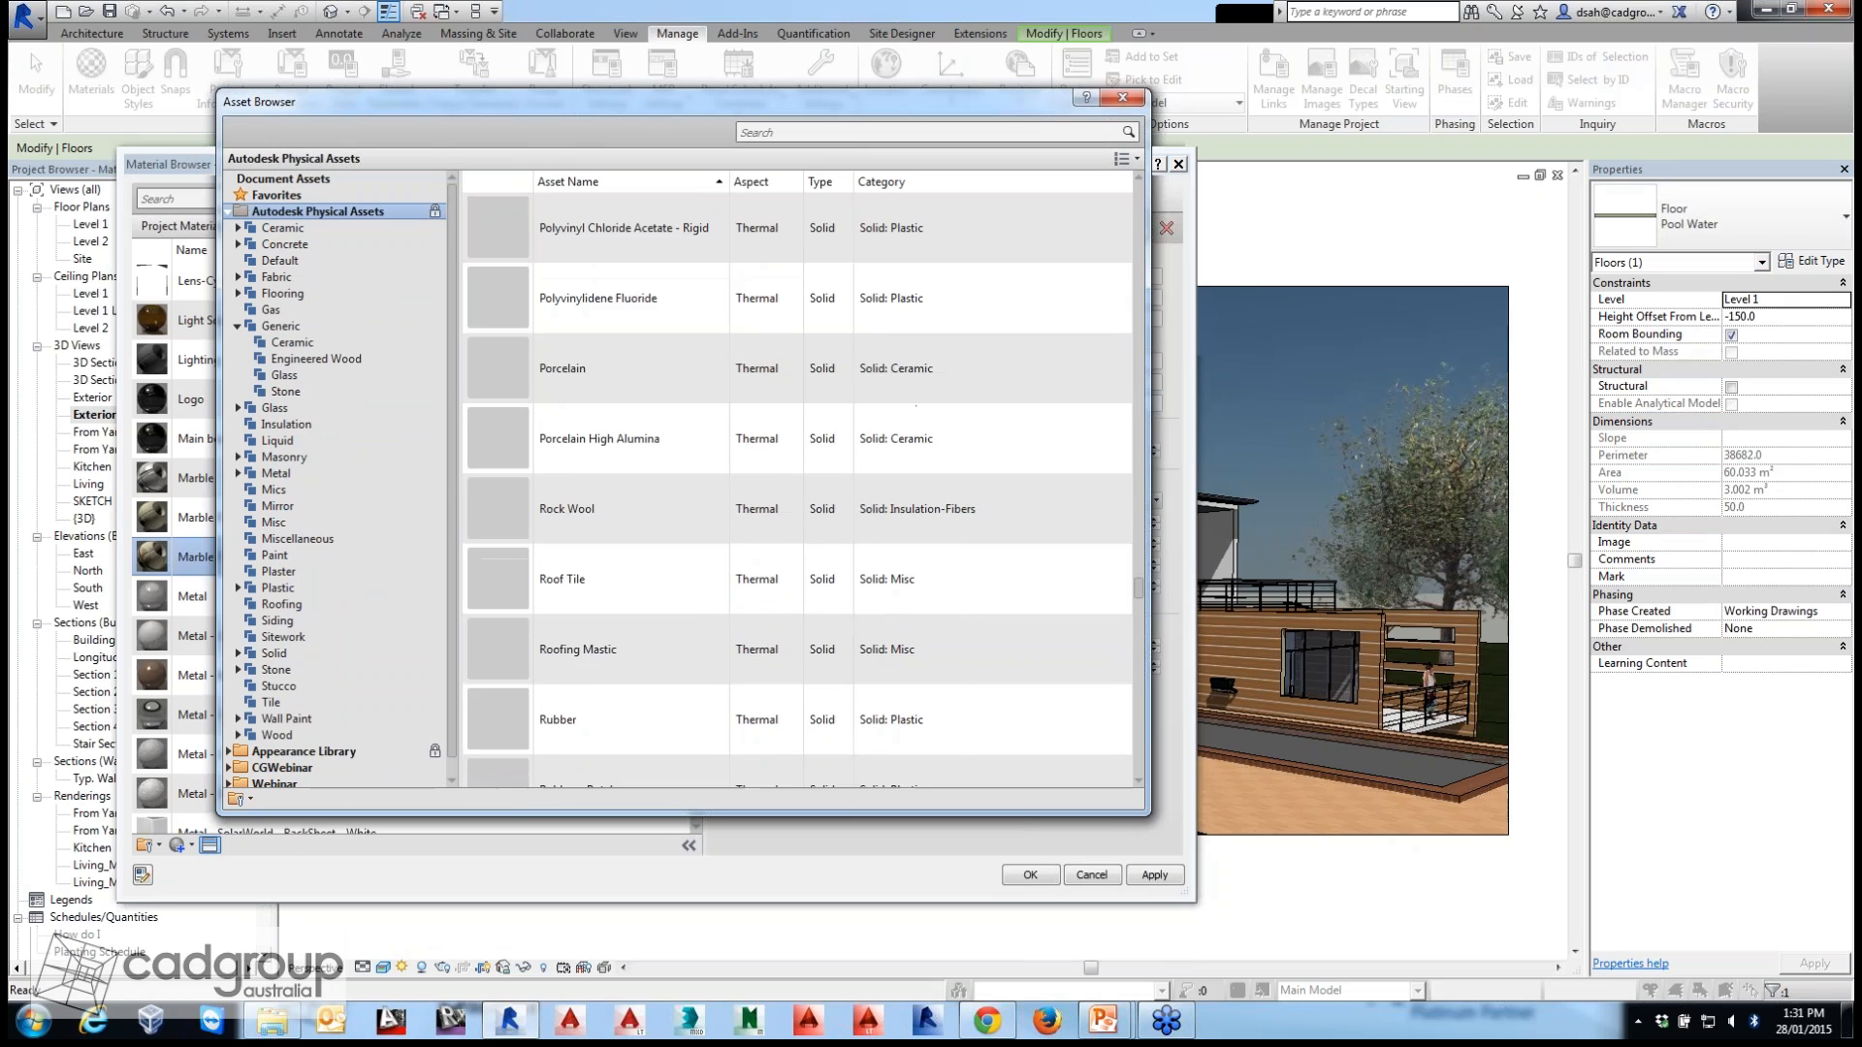
pyautogui.scroll(6, 798, 480)
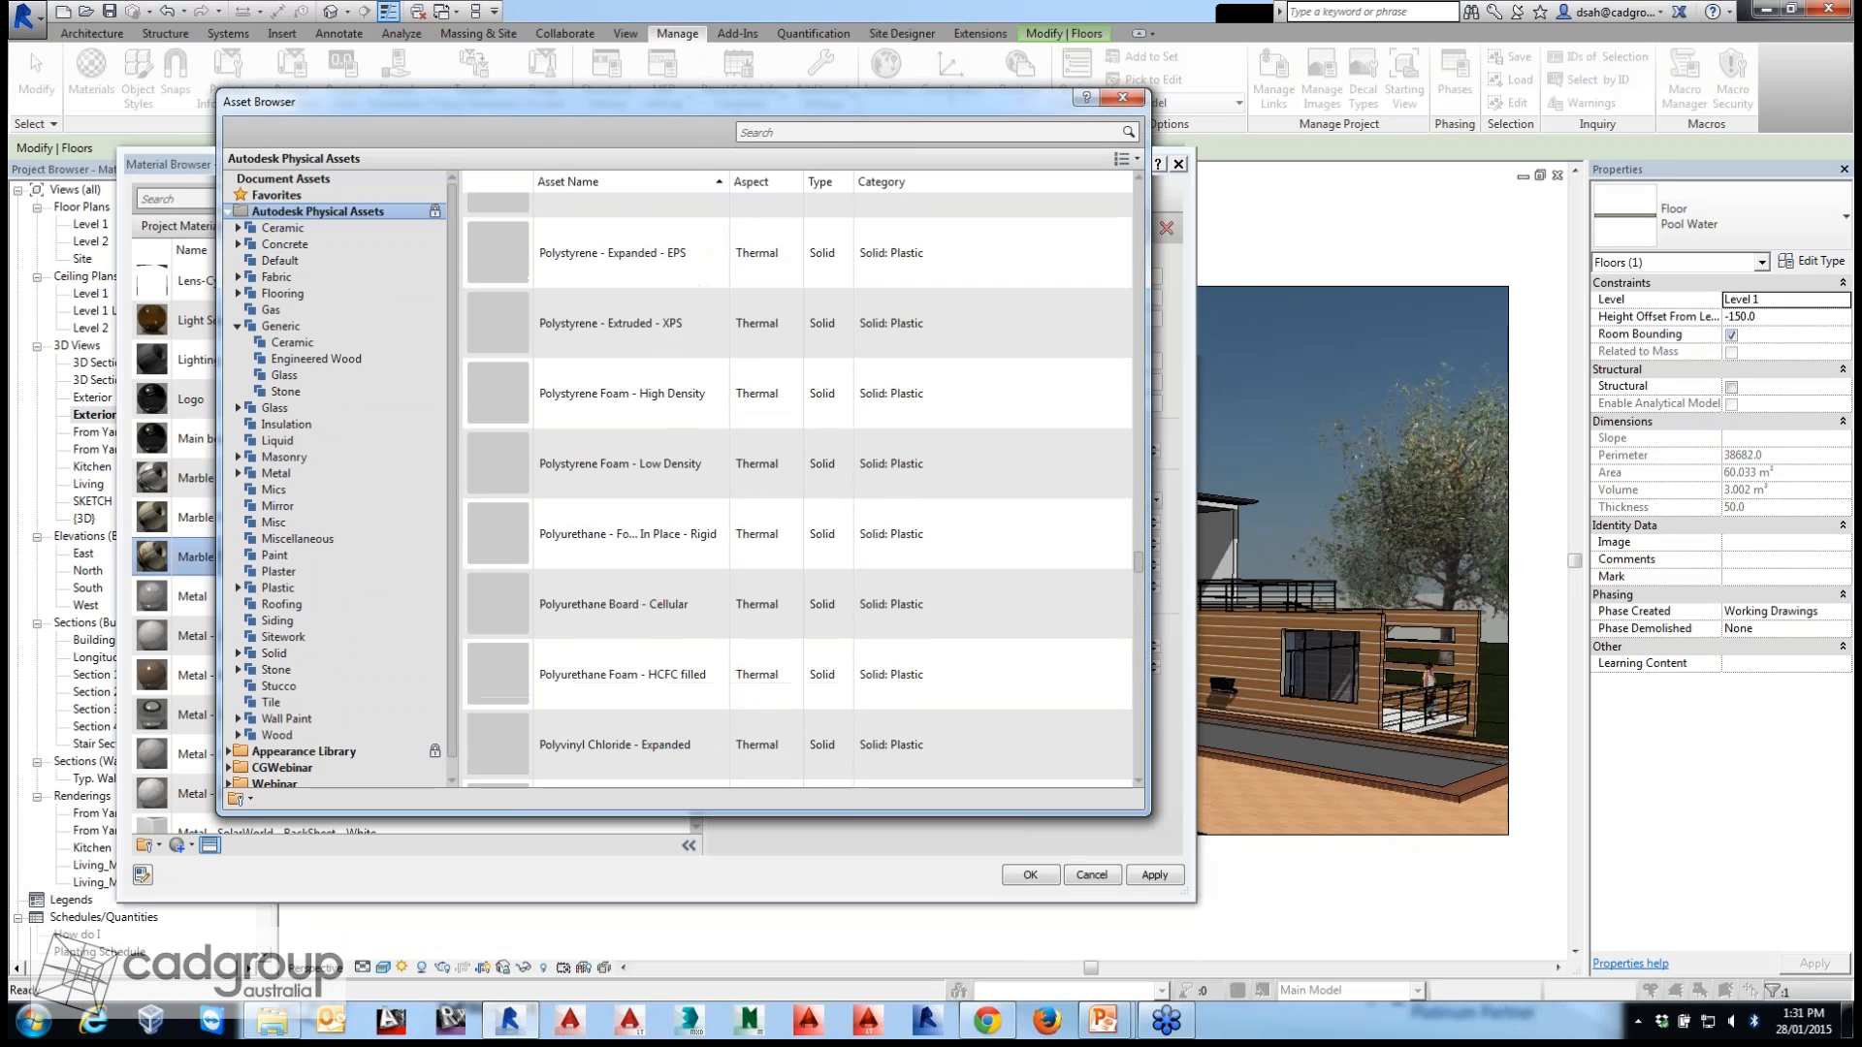
pyautogui.scroll(6, 797, 492)
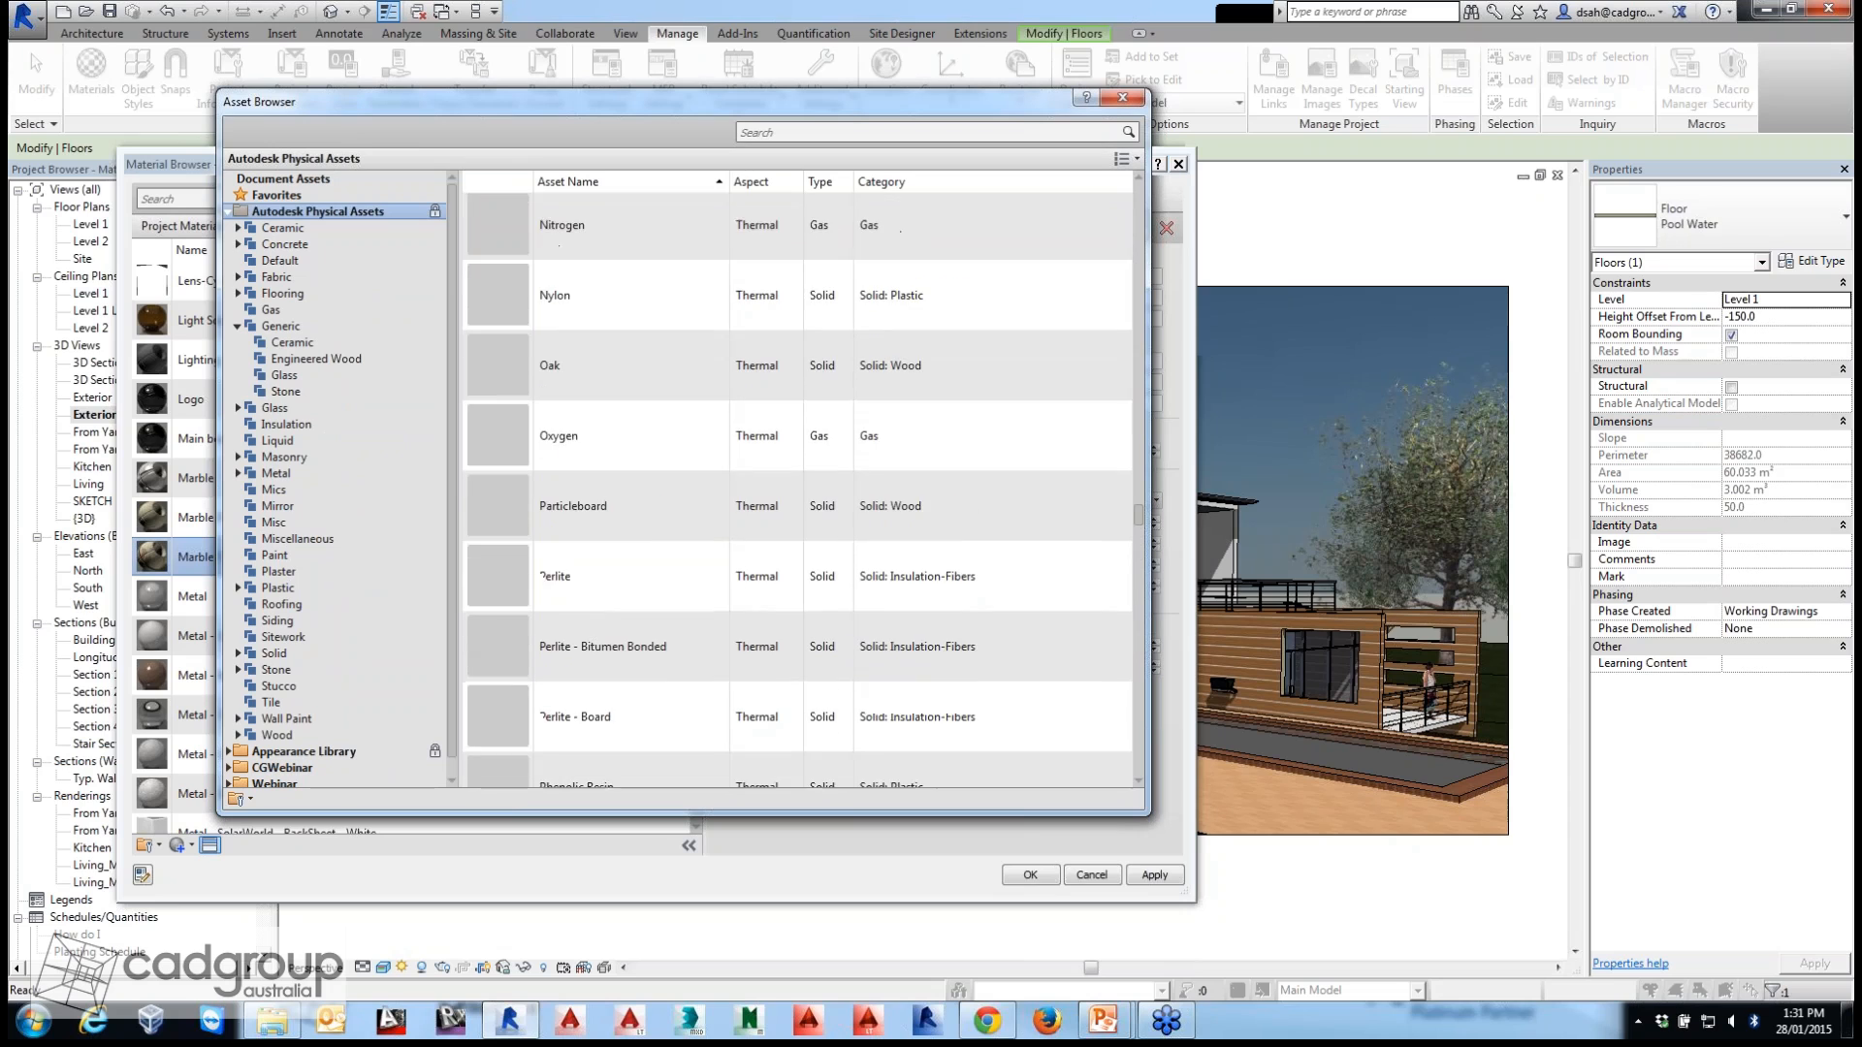
pyautogui.scroll(3, 797, 426)
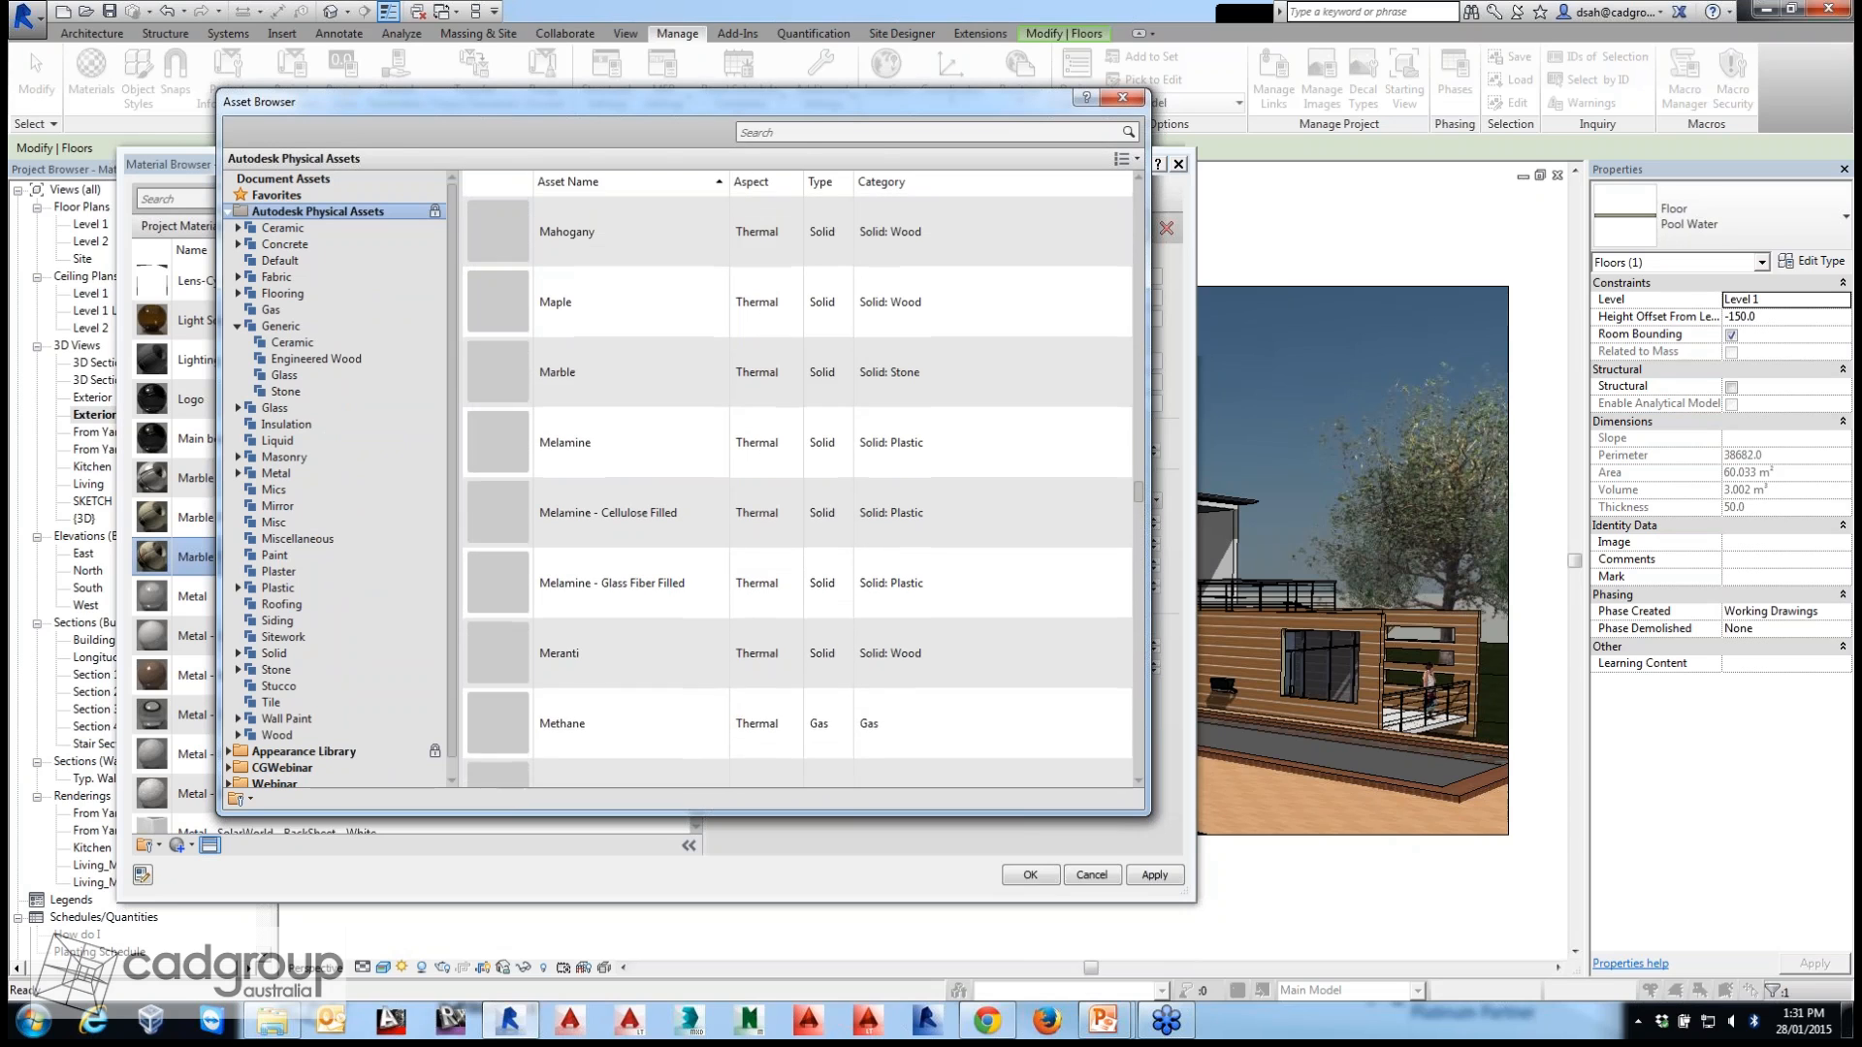
pyautogui.doubleClick(601, 427)
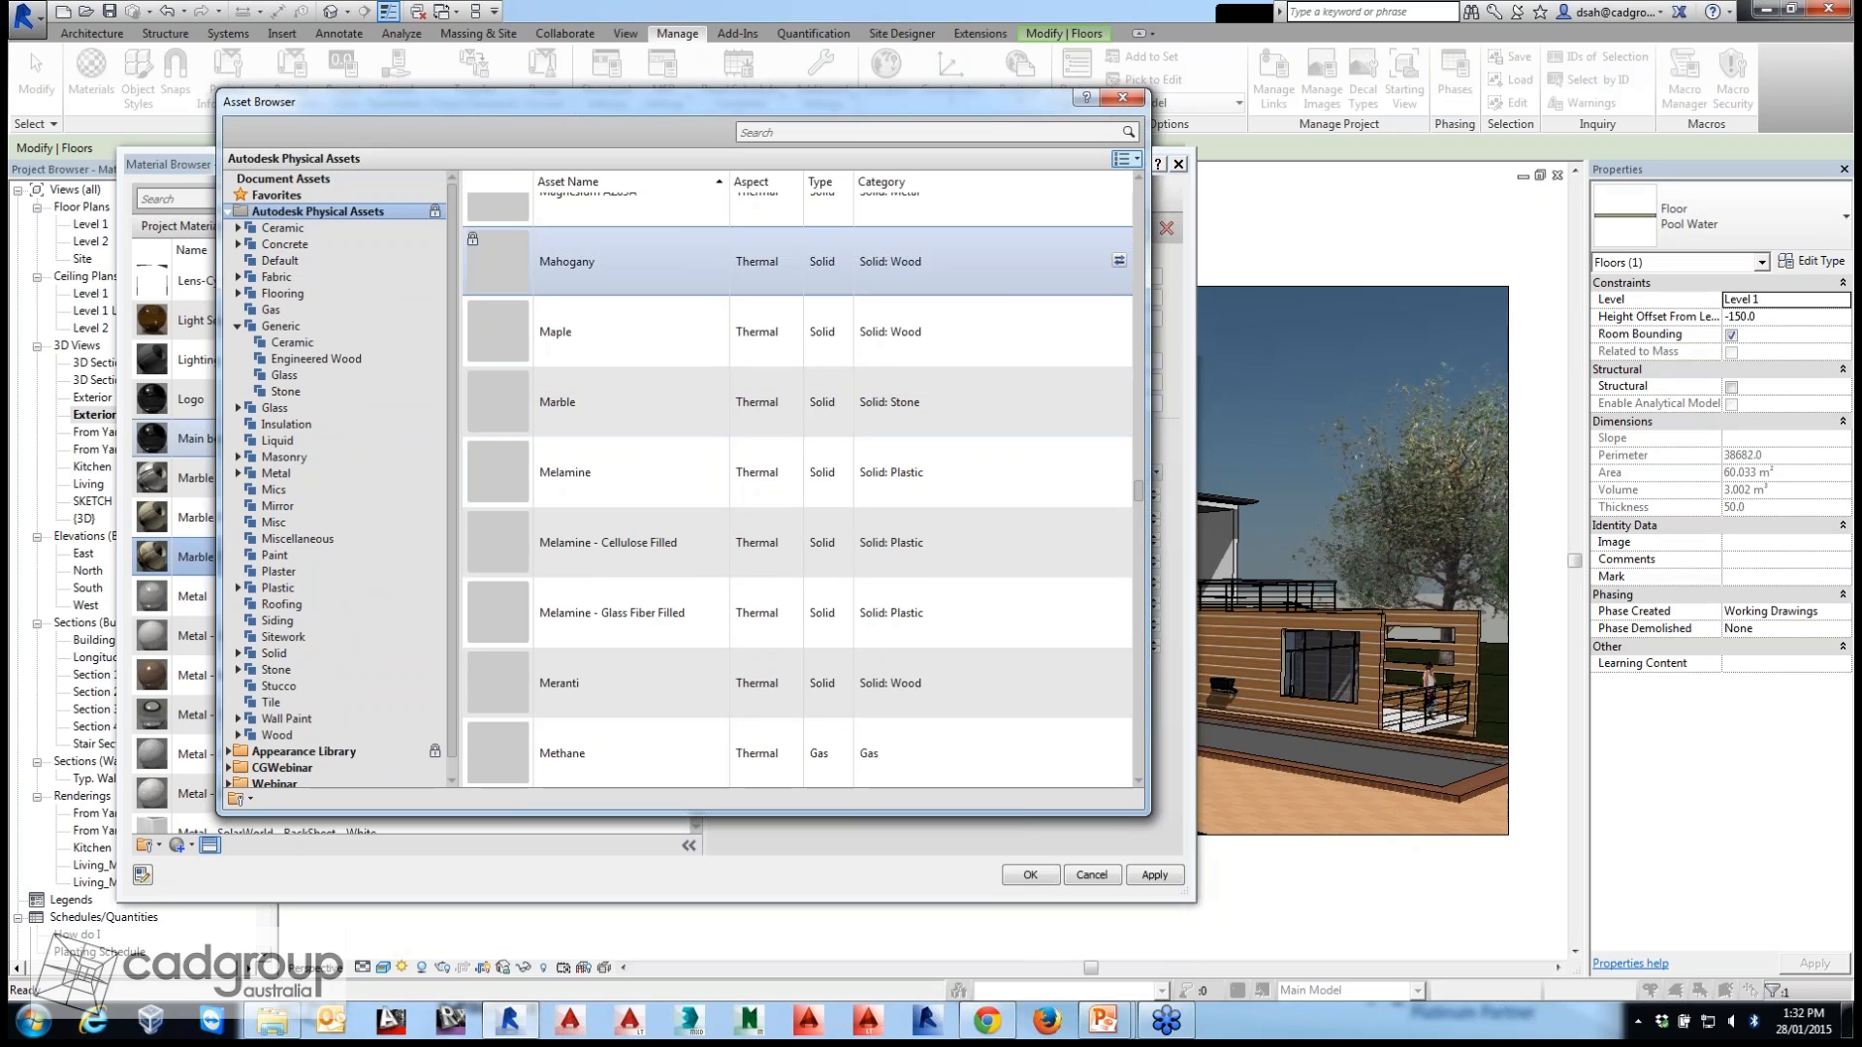
pyautogui.click(1122, 97)
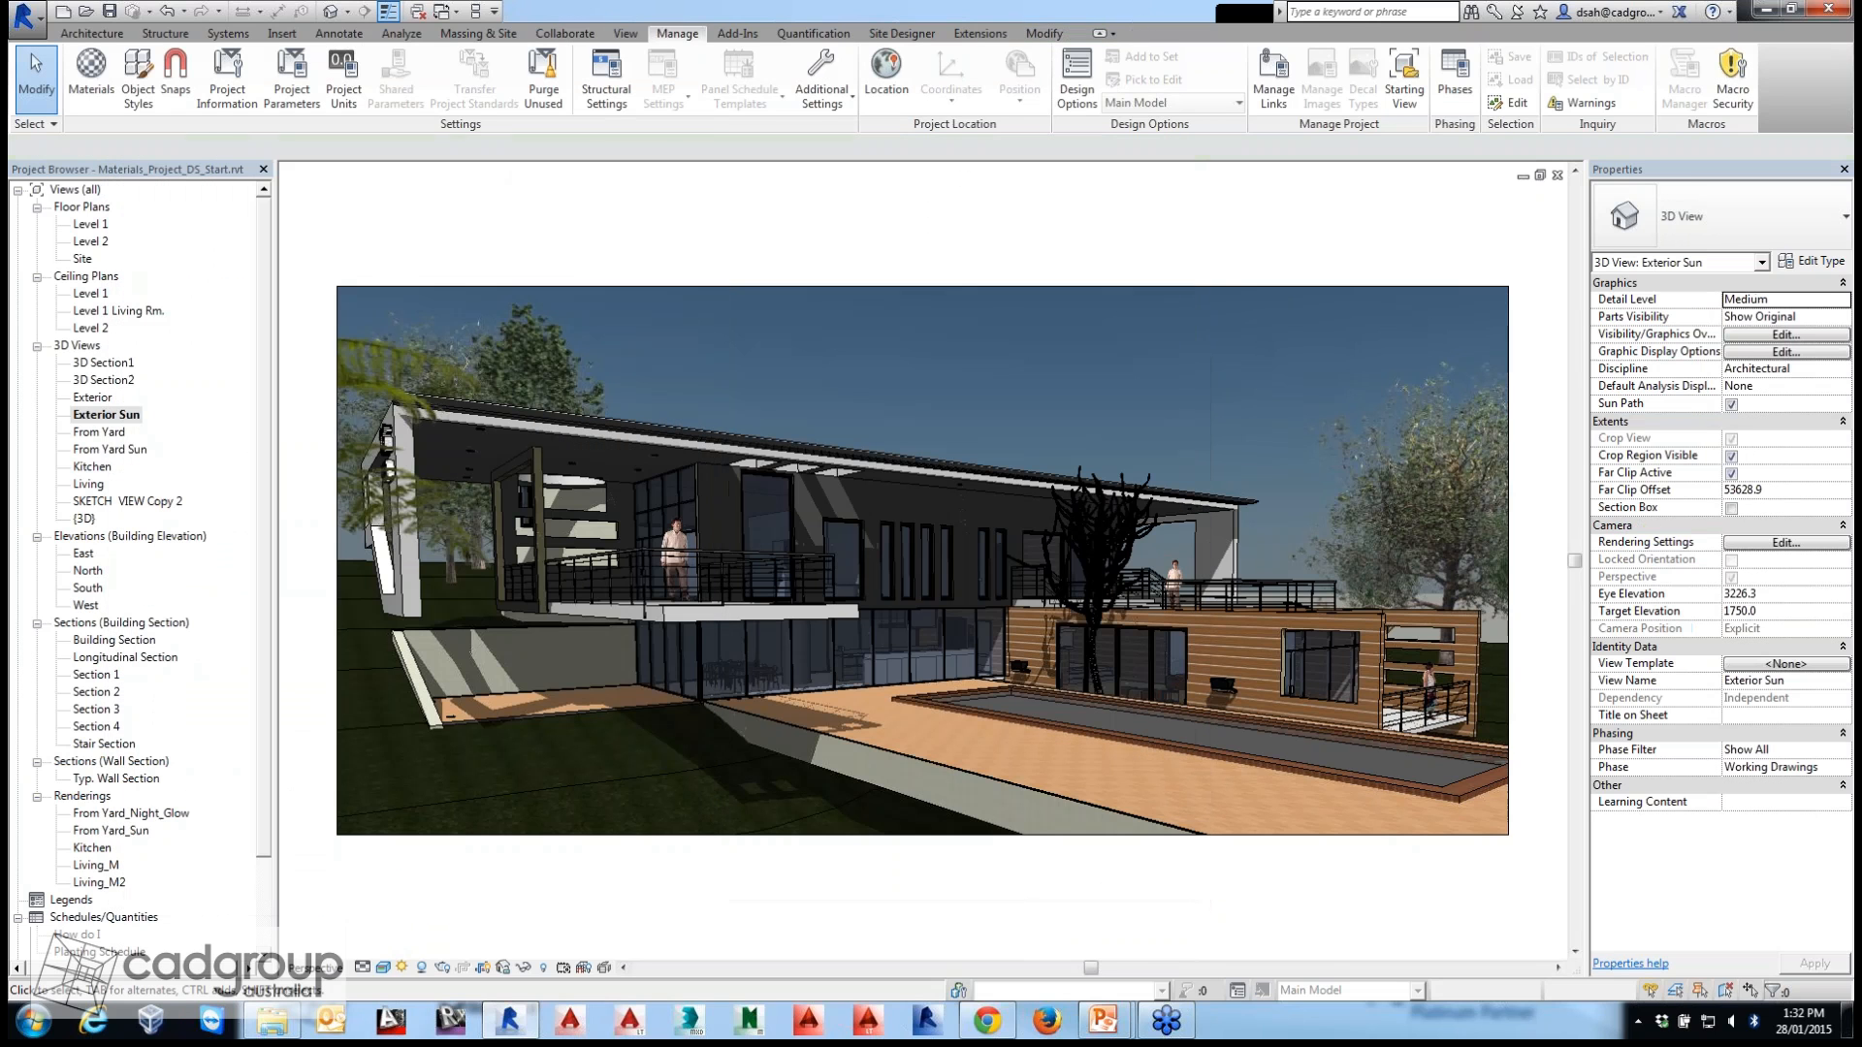
# Close the Material Browser and switch to the PowerPoint slide show on the Managing Material slide.
pyautogui.click(1030, 875)
pyautogui.moveTo(1106, 1021)
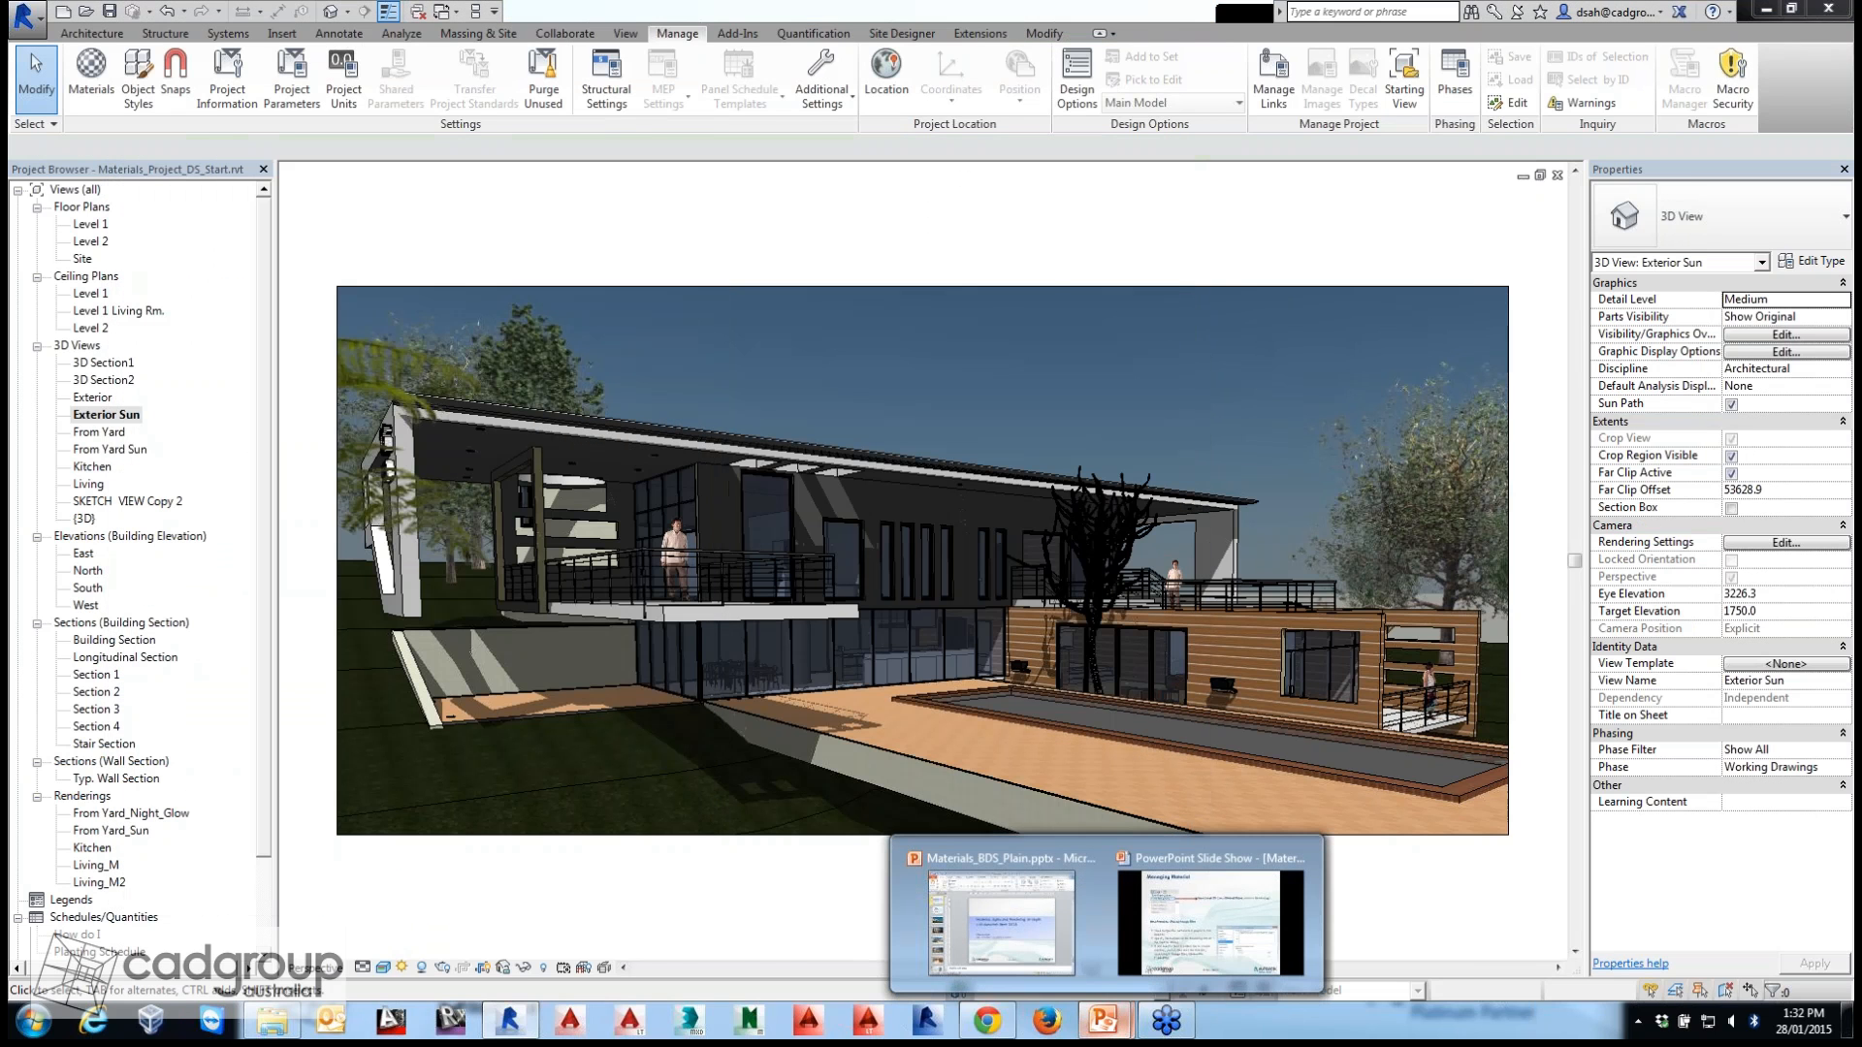
pyautogui.click(1211, 922)
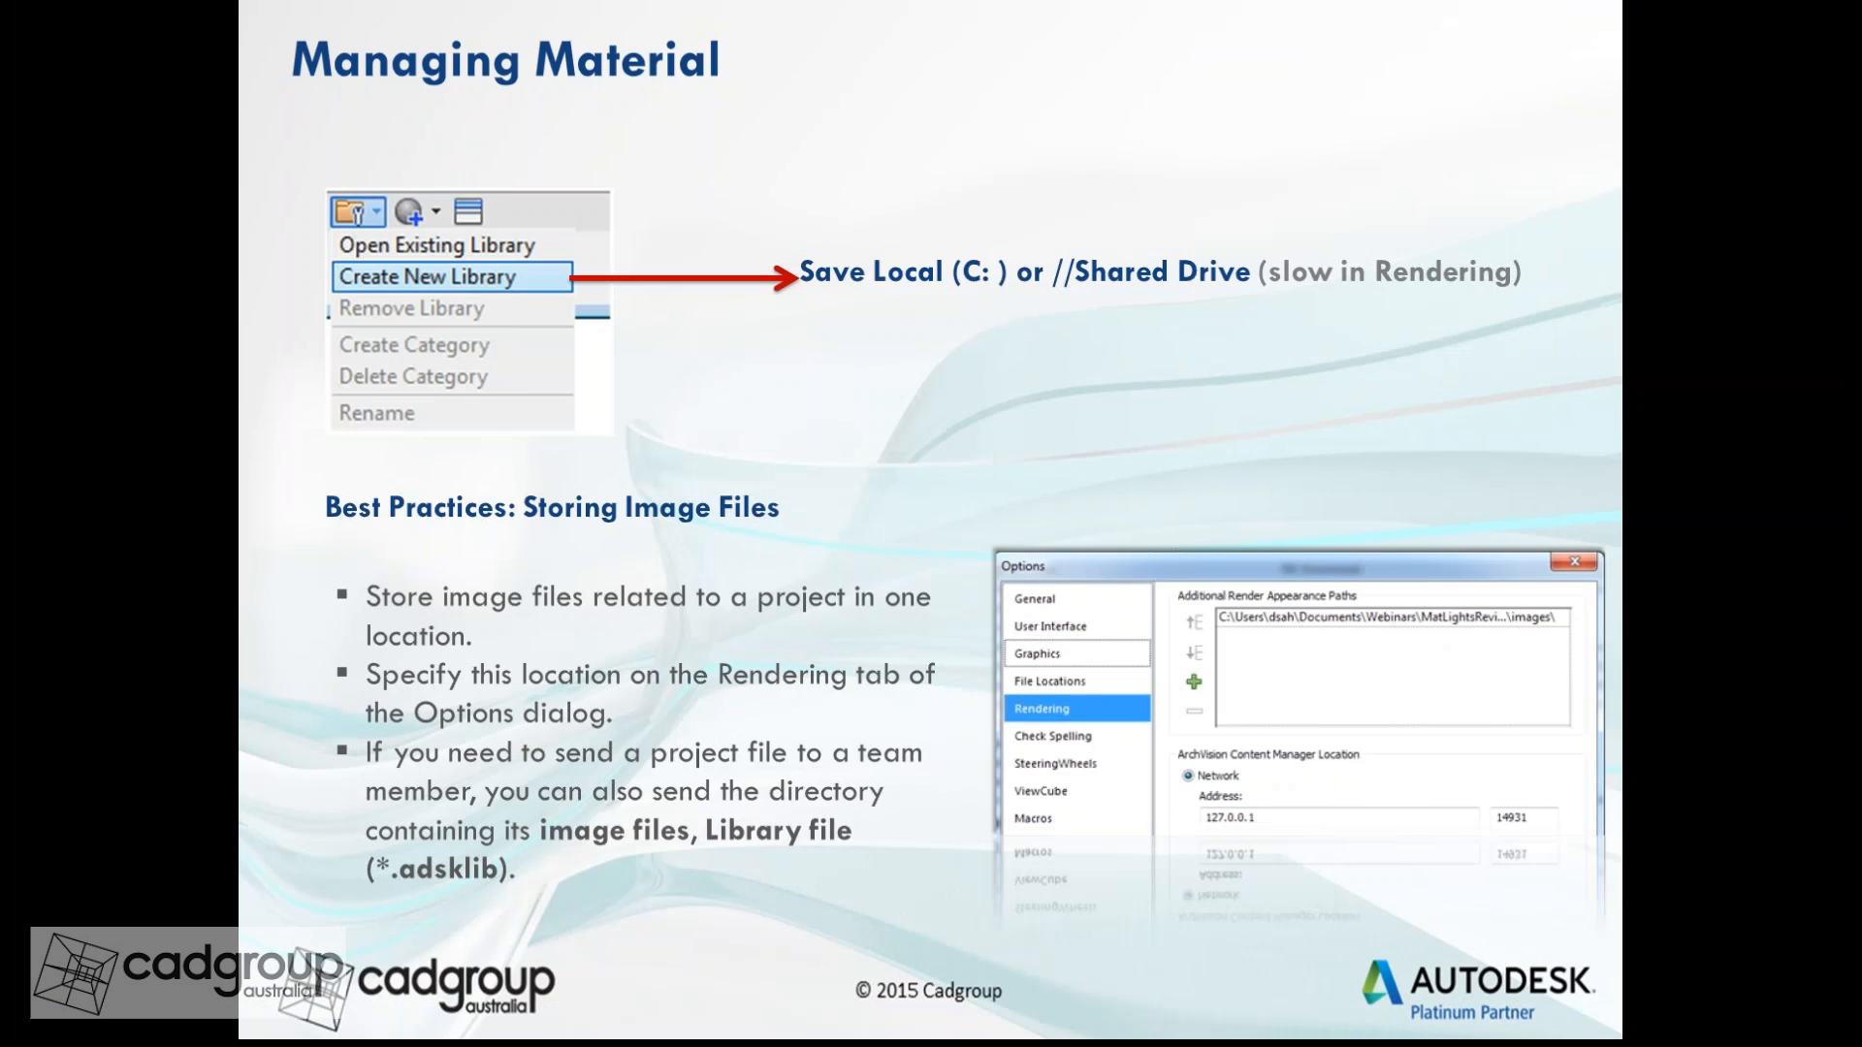
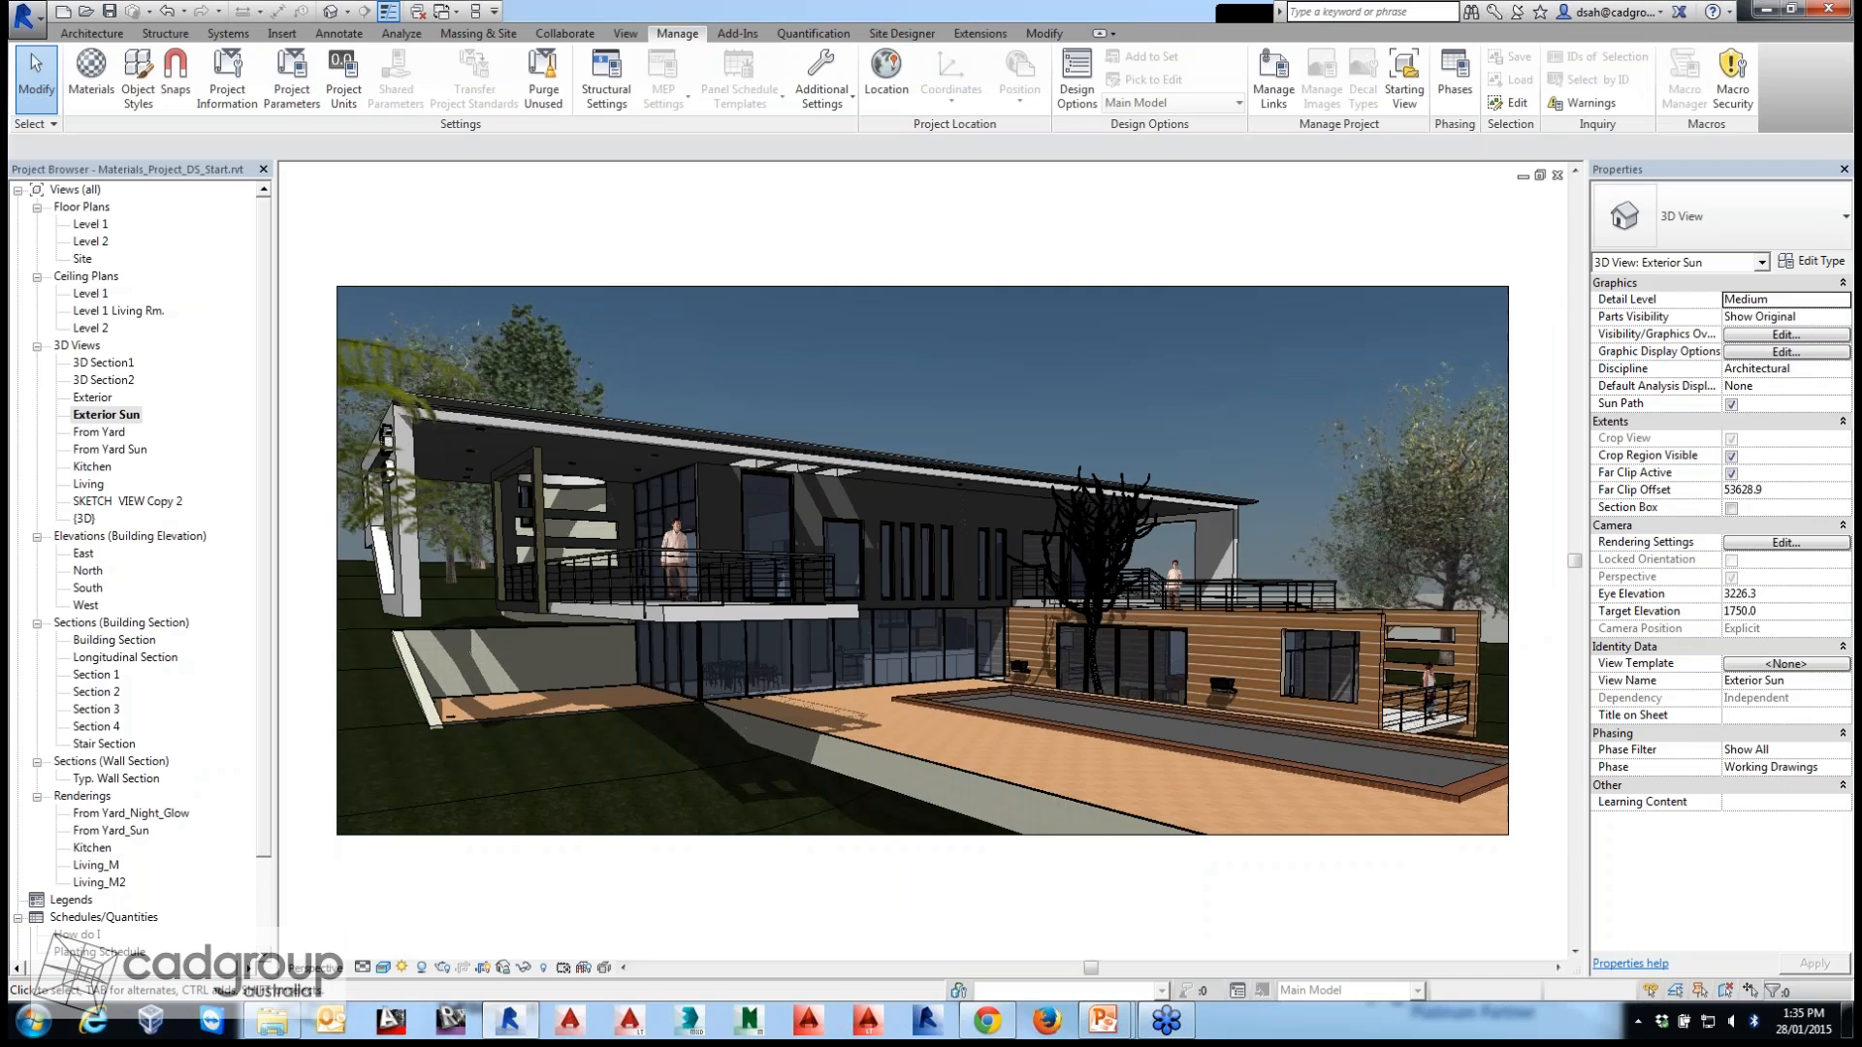
# Return to Revit, open the project materials with Marble Floor Finsh selected, and open the Asset Browser.
pyautogui.click(92, 73)
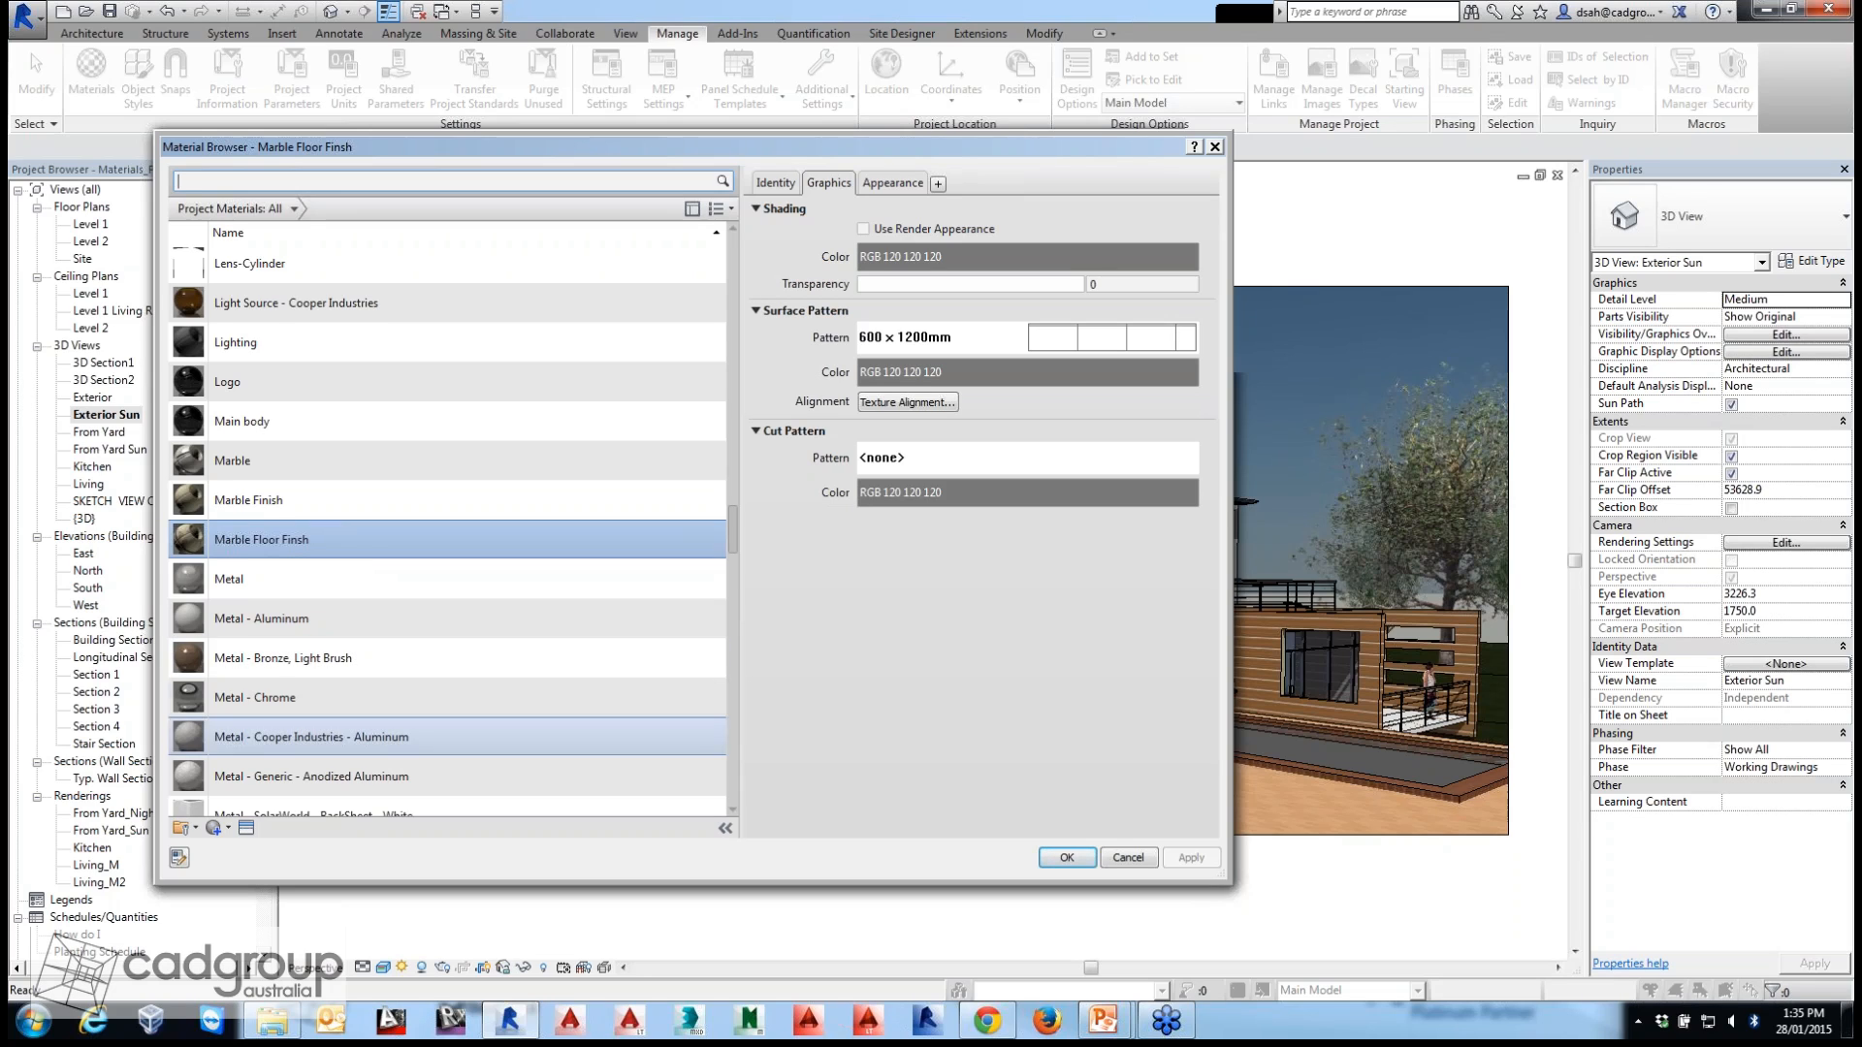
pyautogui.scroll(-1, 437, 766)
pyautogui.click(218, 827)
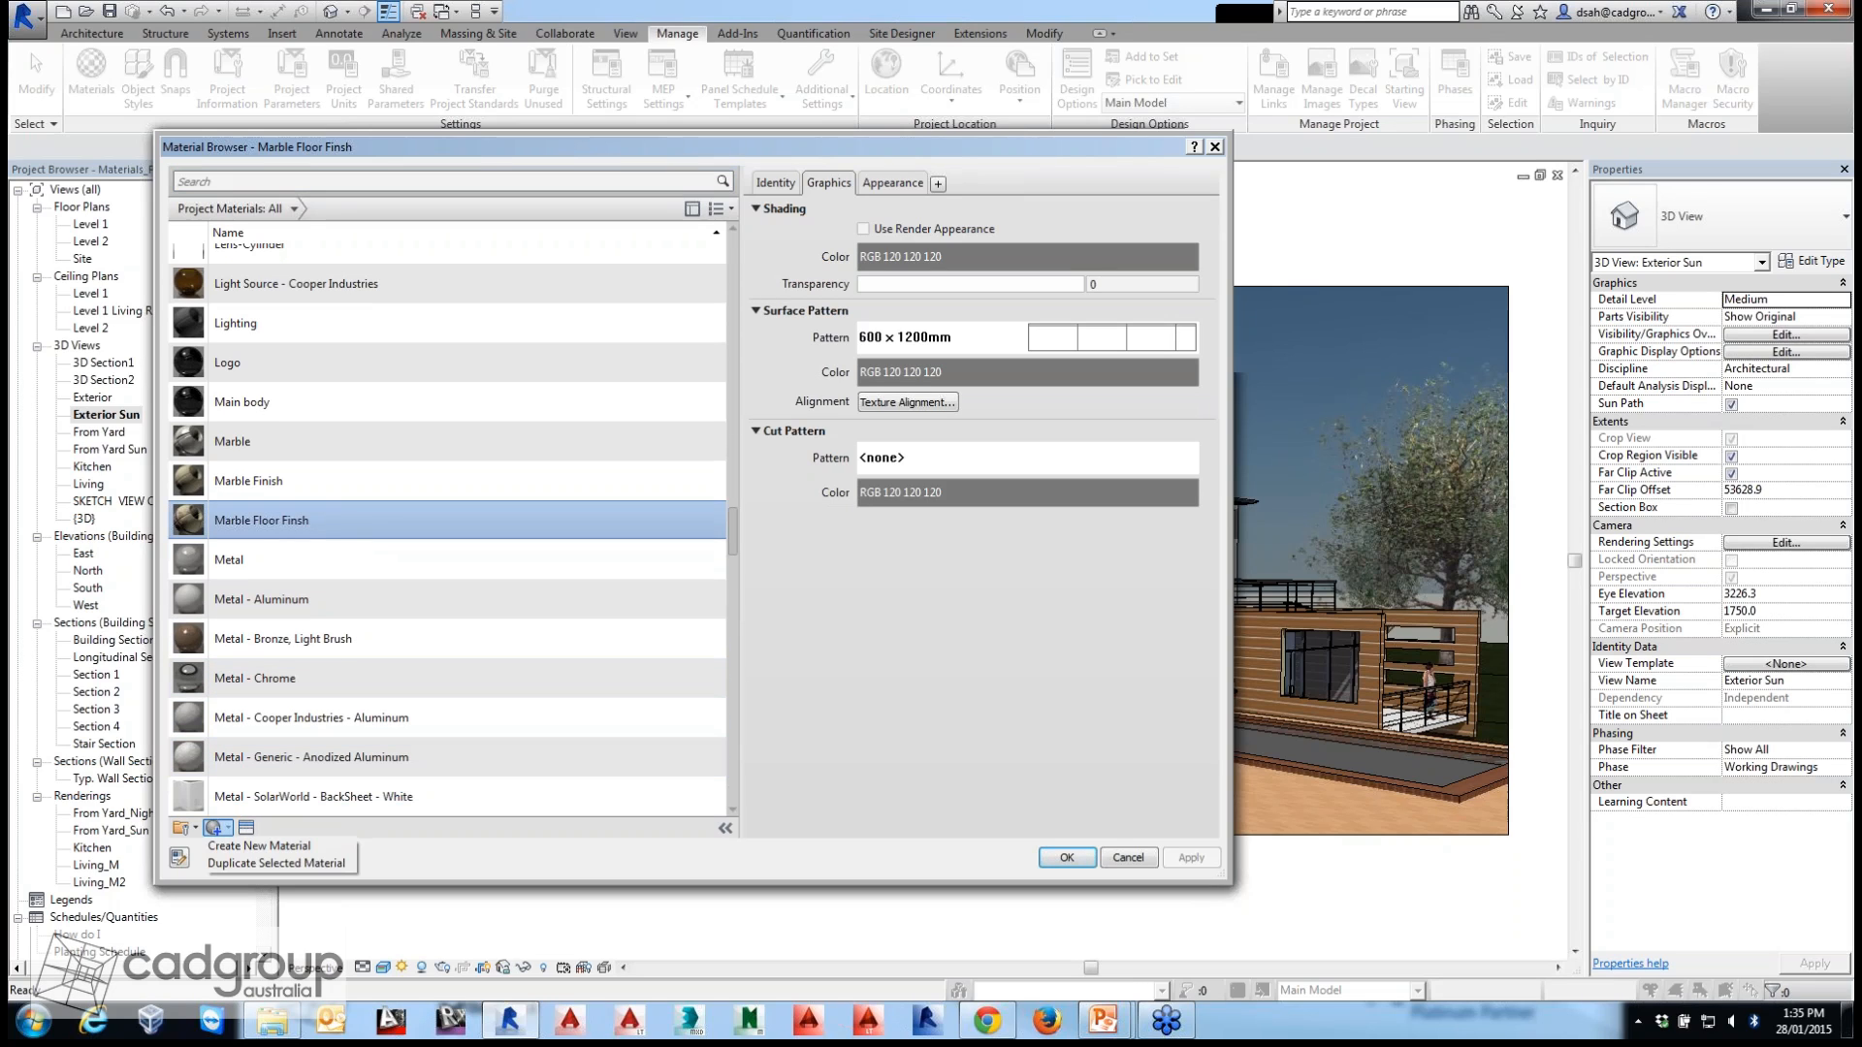
pyautogui.click(436, 602)
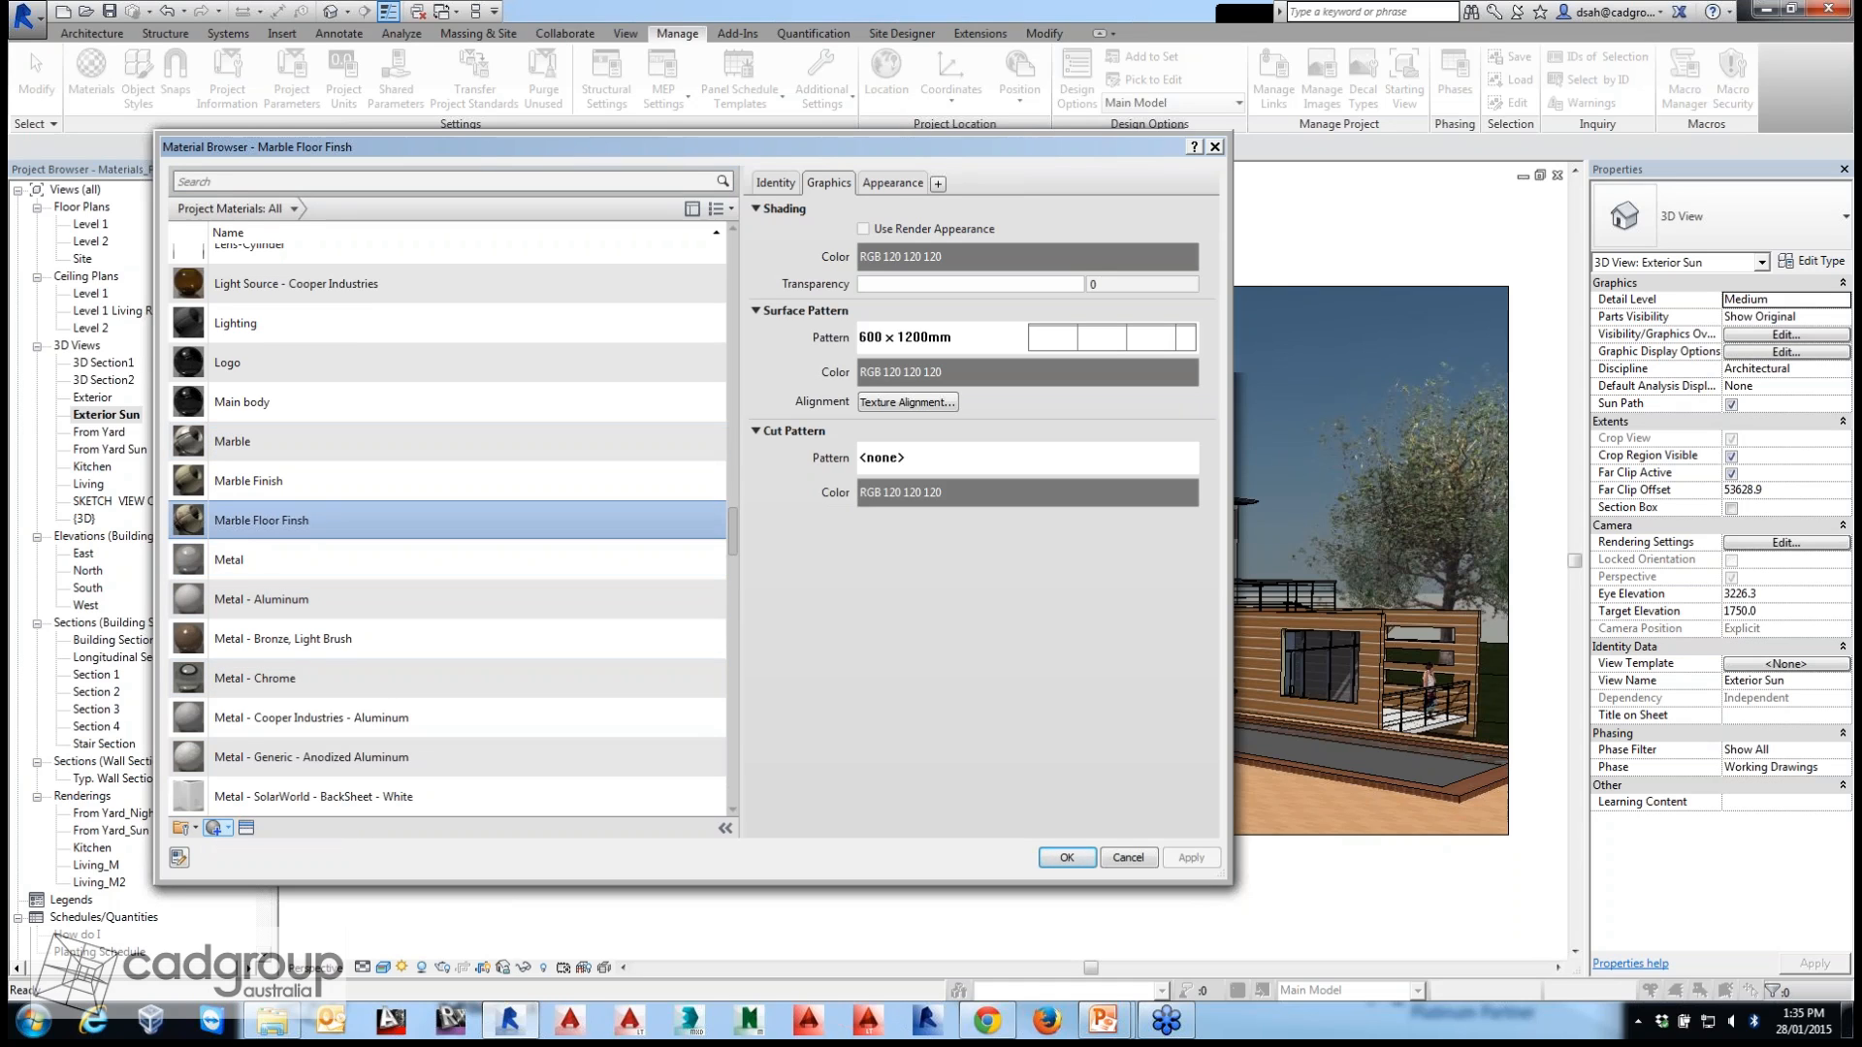
pyautogui.moveTo(543, 146)
pyautogui.mouseDown()
pyautogui.moveTo(491, 144)
pyautogui.moveTo(532, 142)
pyautogui.mouseUp()
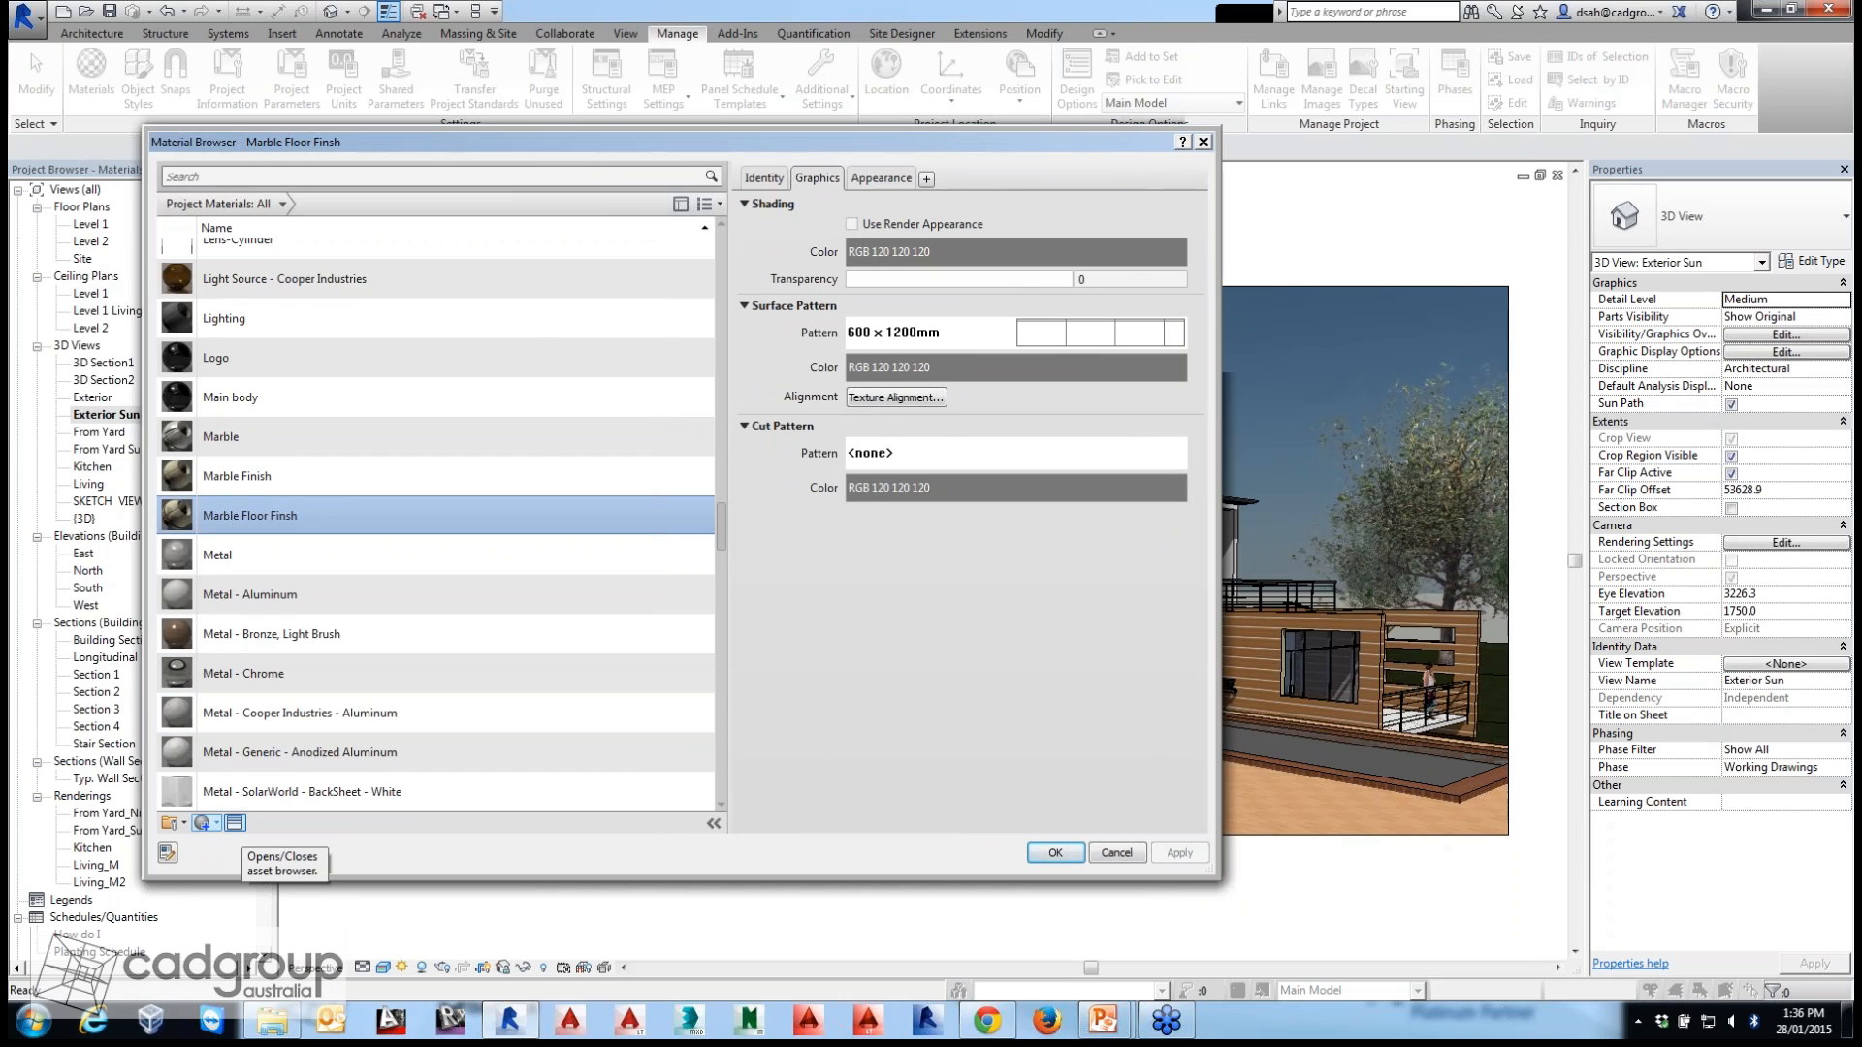
pyautogui.click(235, 824)
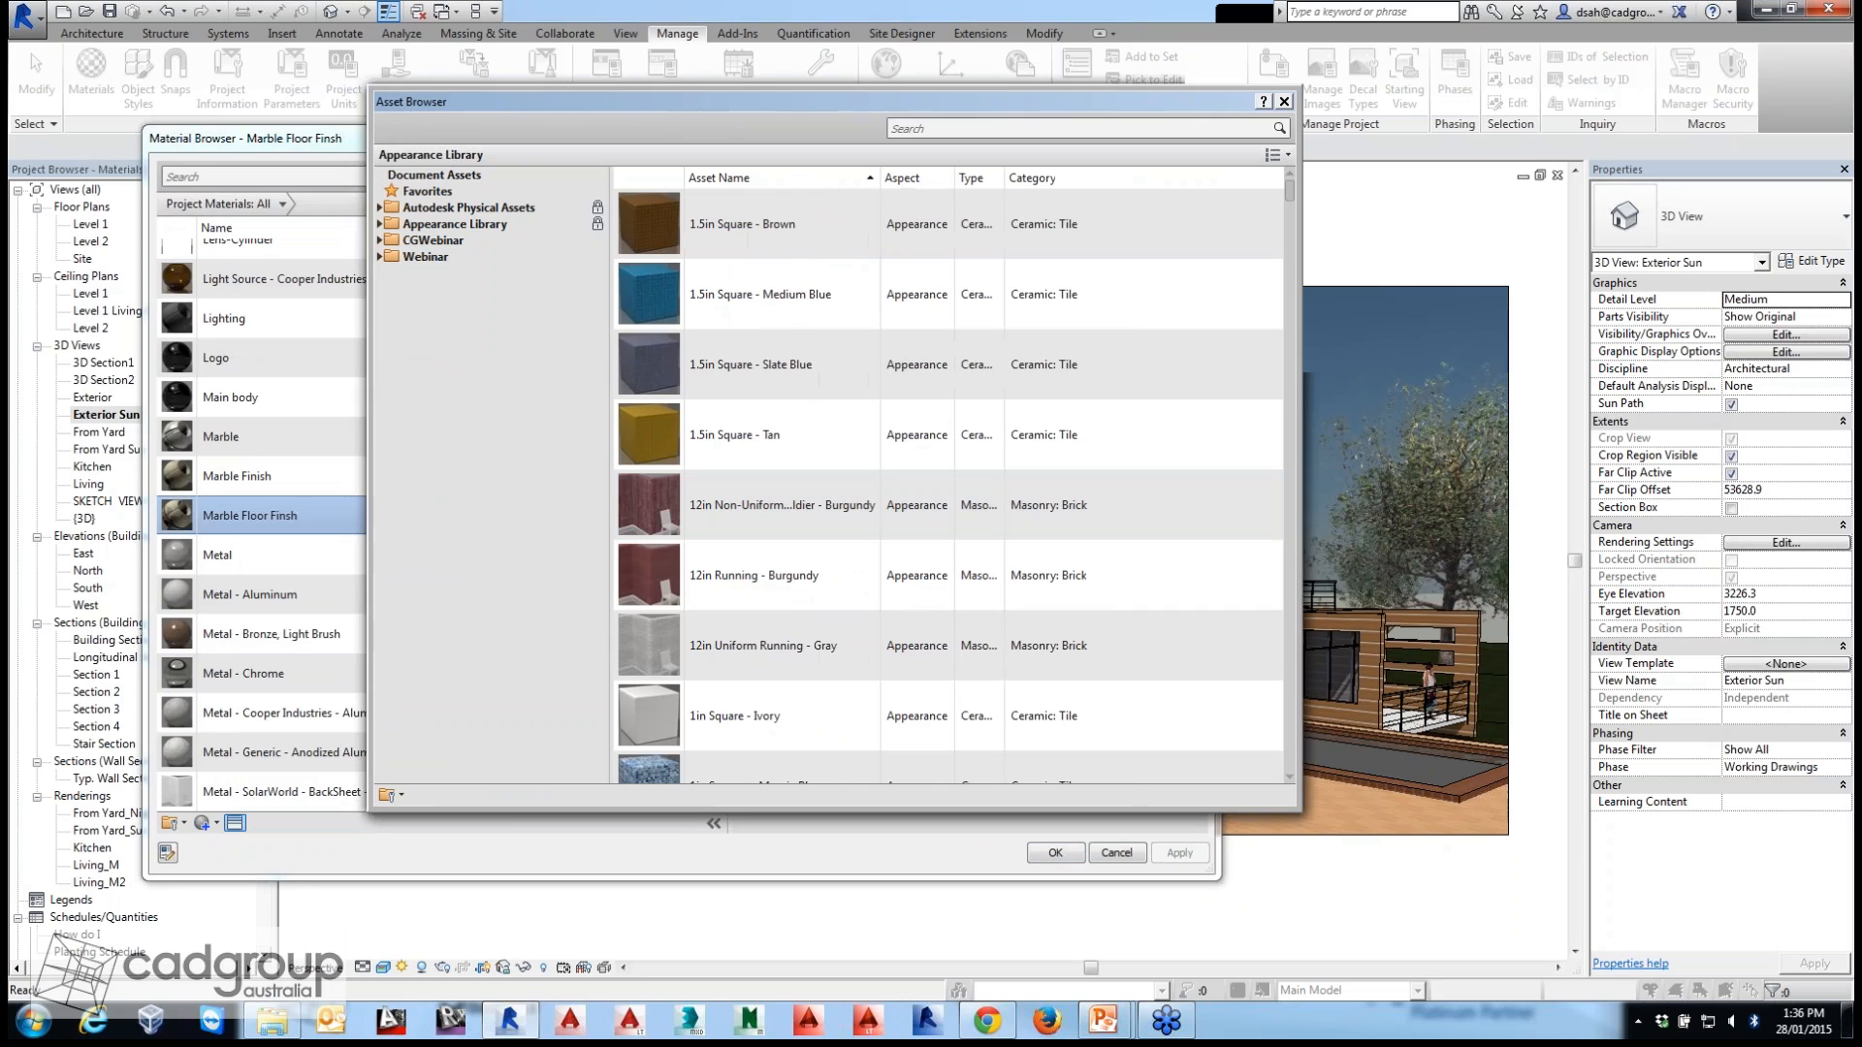
# Create a new asset library file named CGWEbinarNew in the Data folder of Webinars > MatLightsRevit2015, keeping the same library name.
pyautogui.click(390, 795)
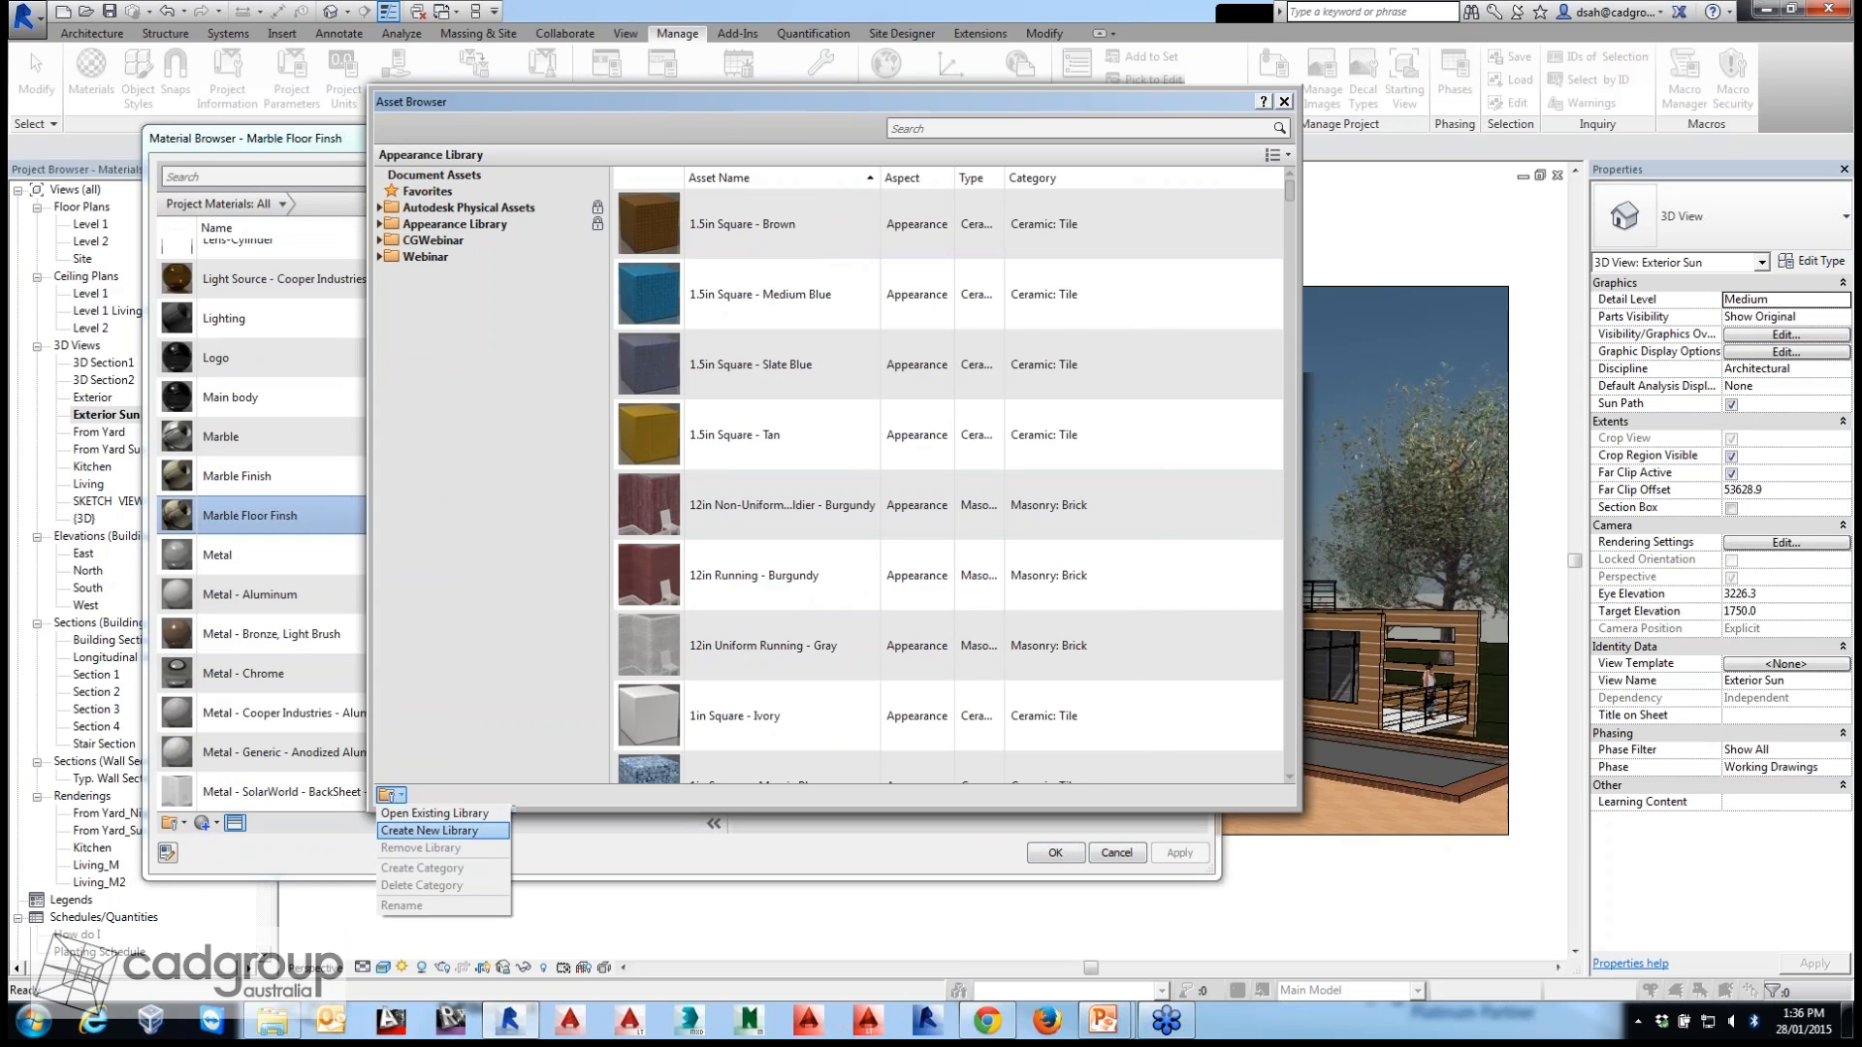
pyautogui.click(429, 831)
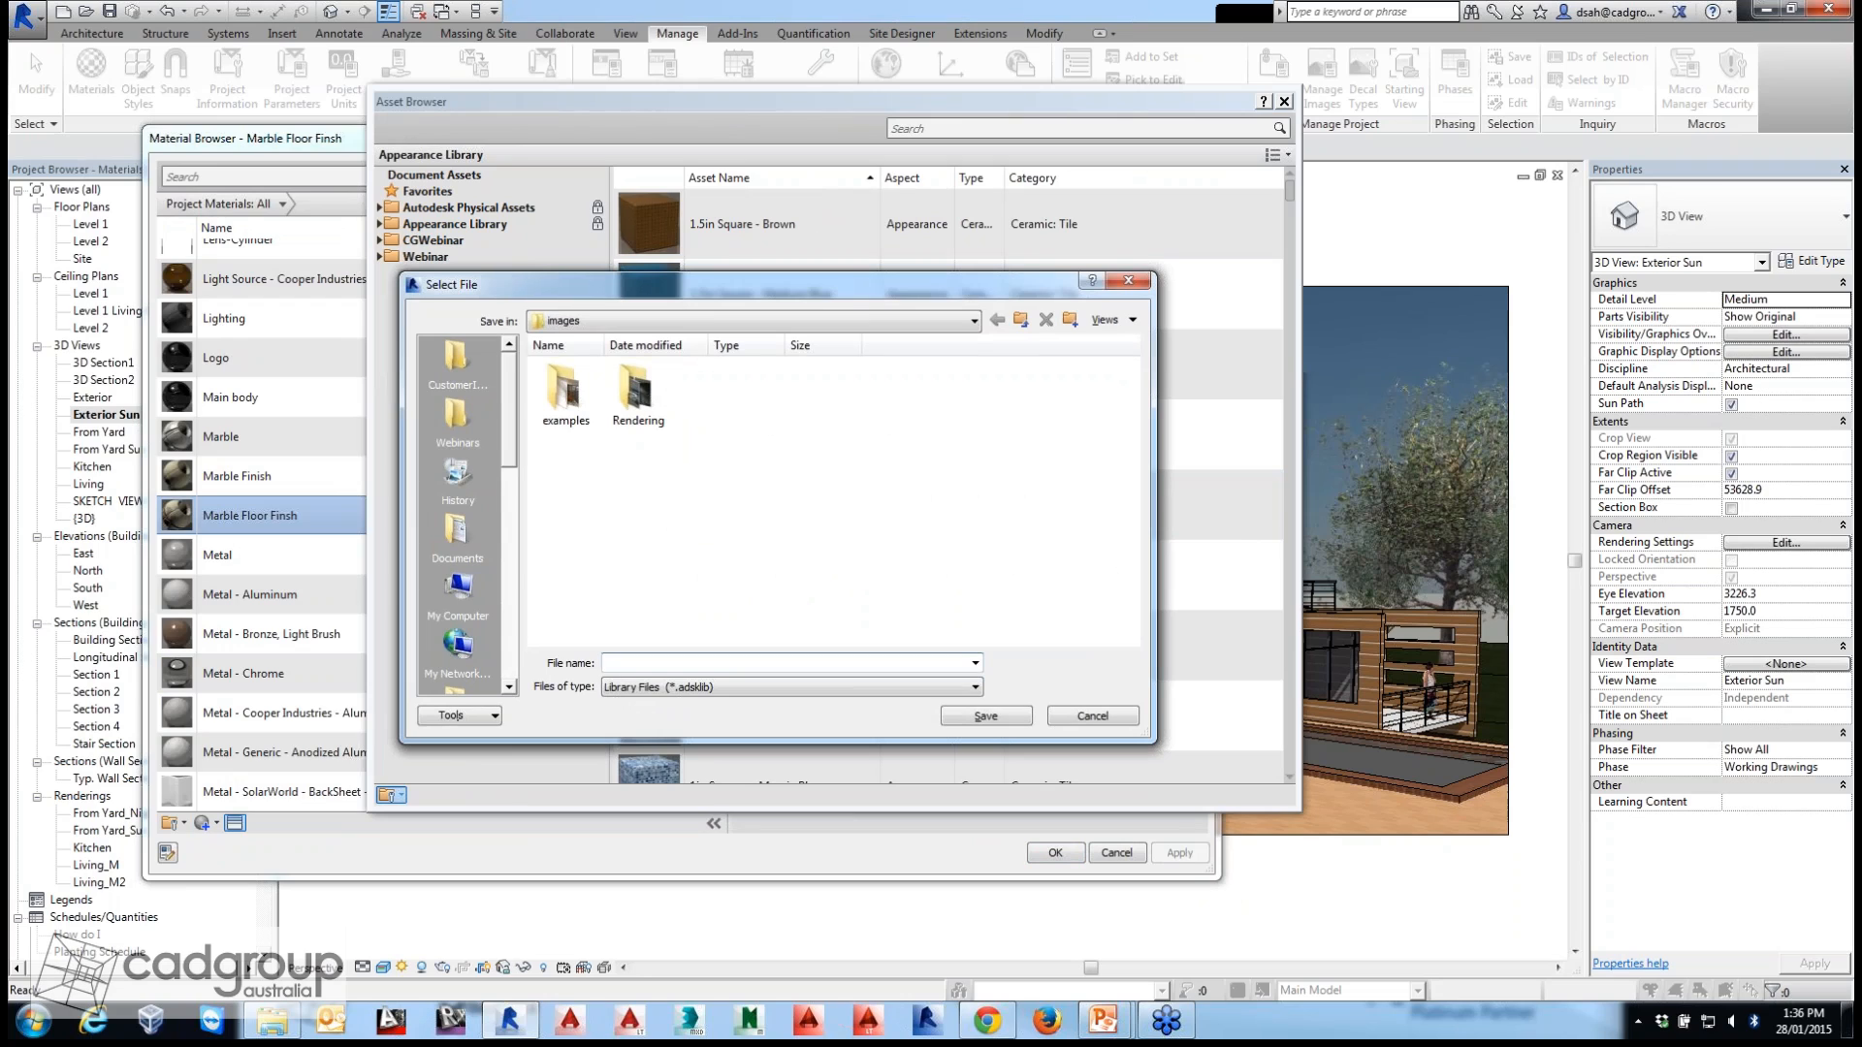
pyautogui.click(457, 419)
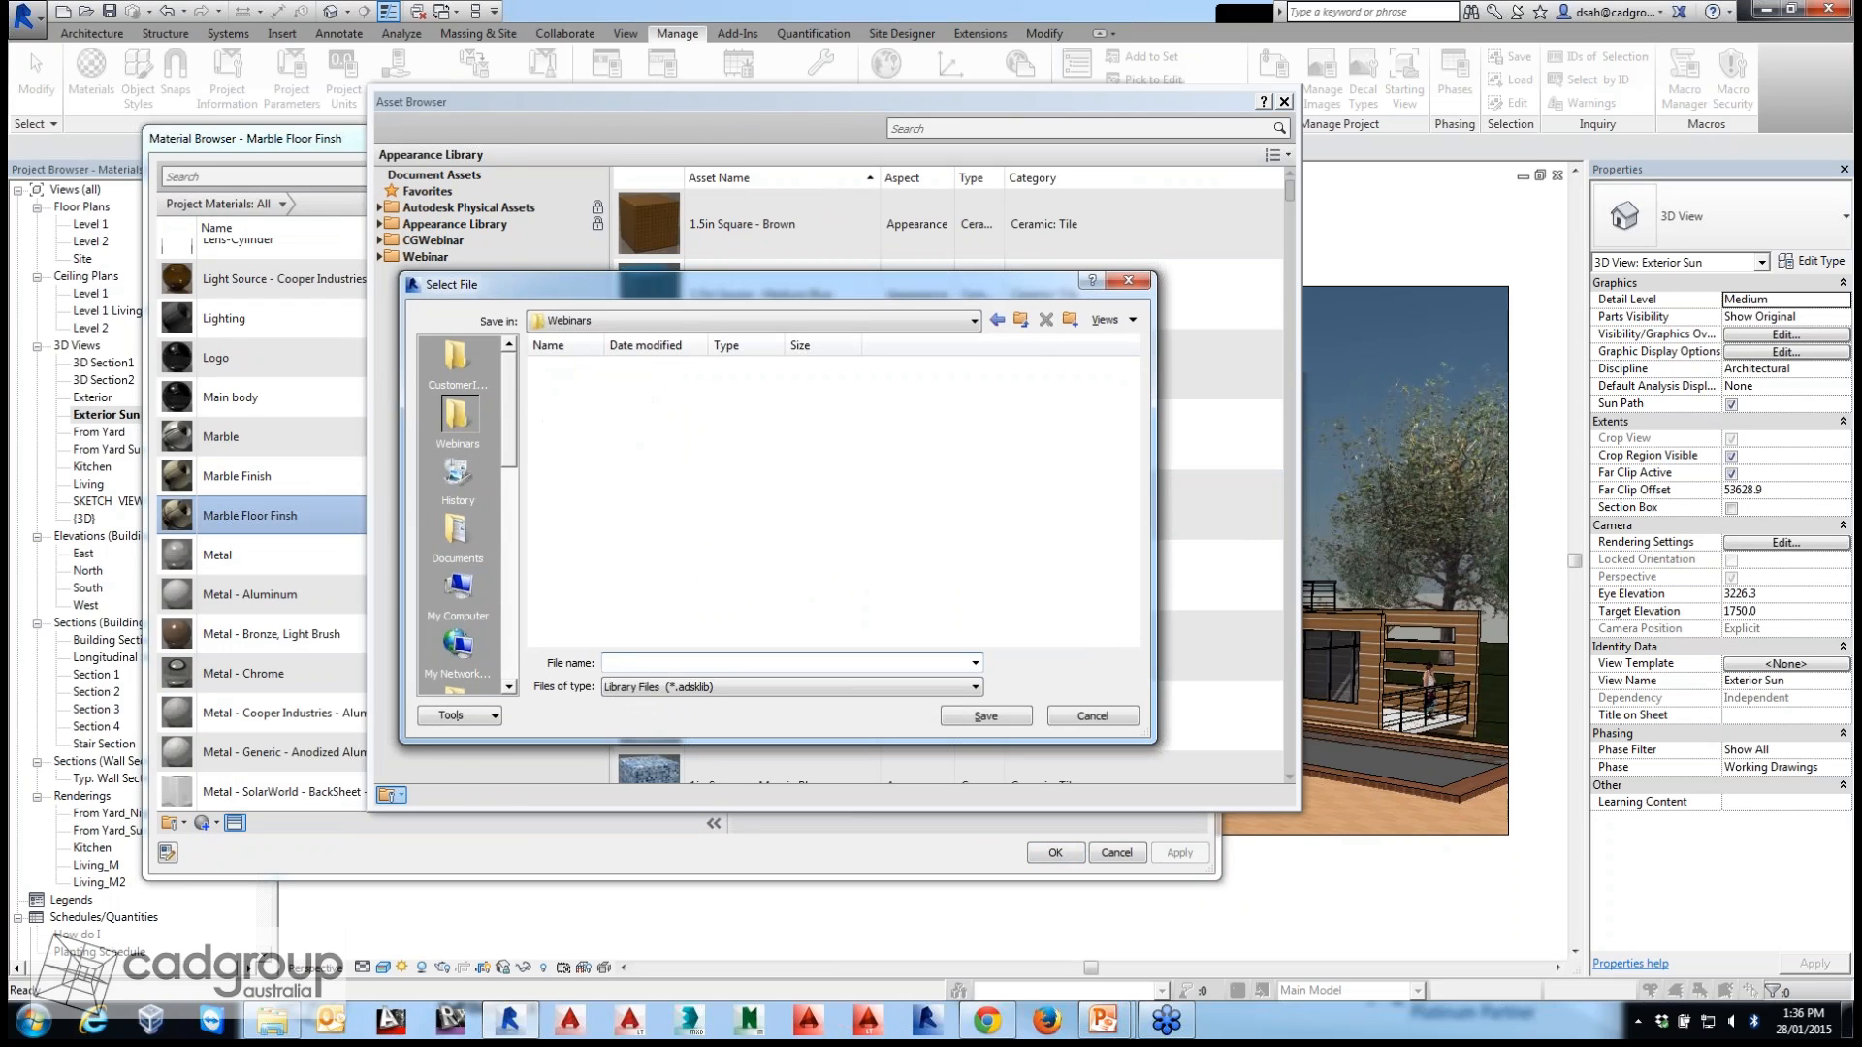
pyautogui.doubleClick(635, 397)
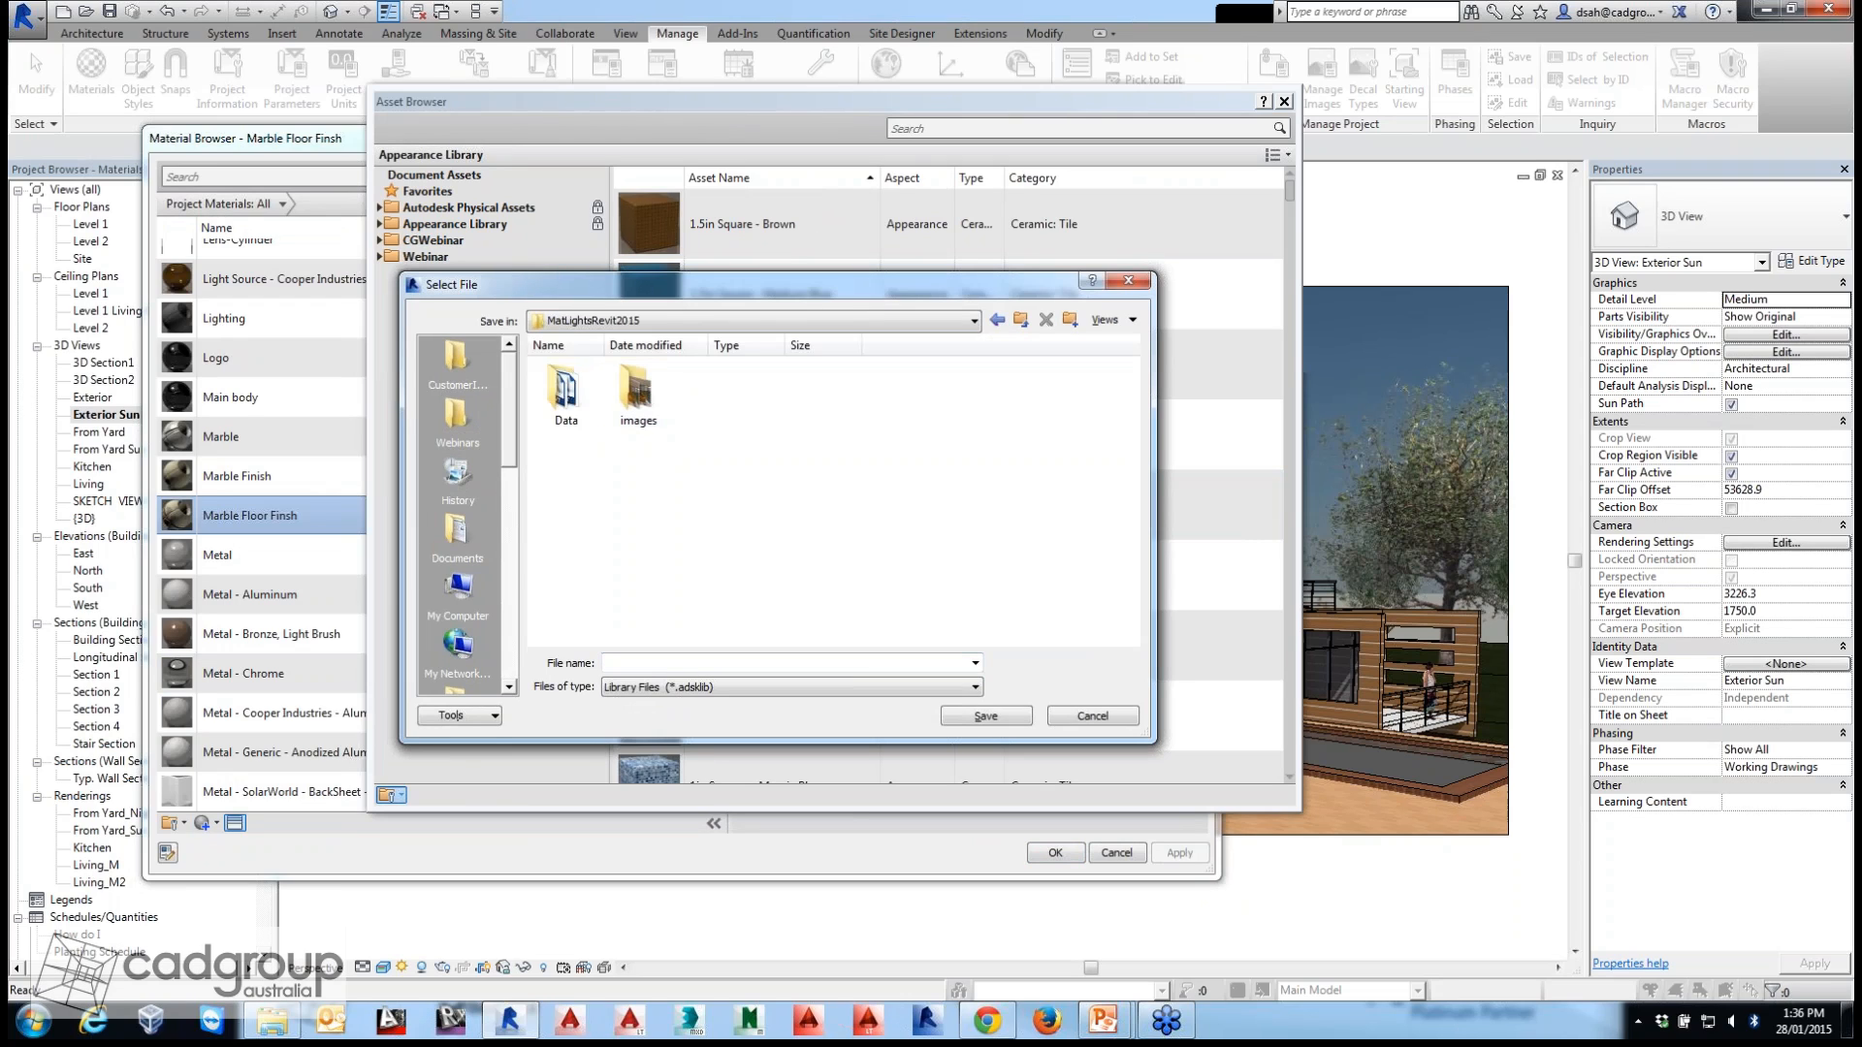
pyautogui.doubleClick(566, 393)
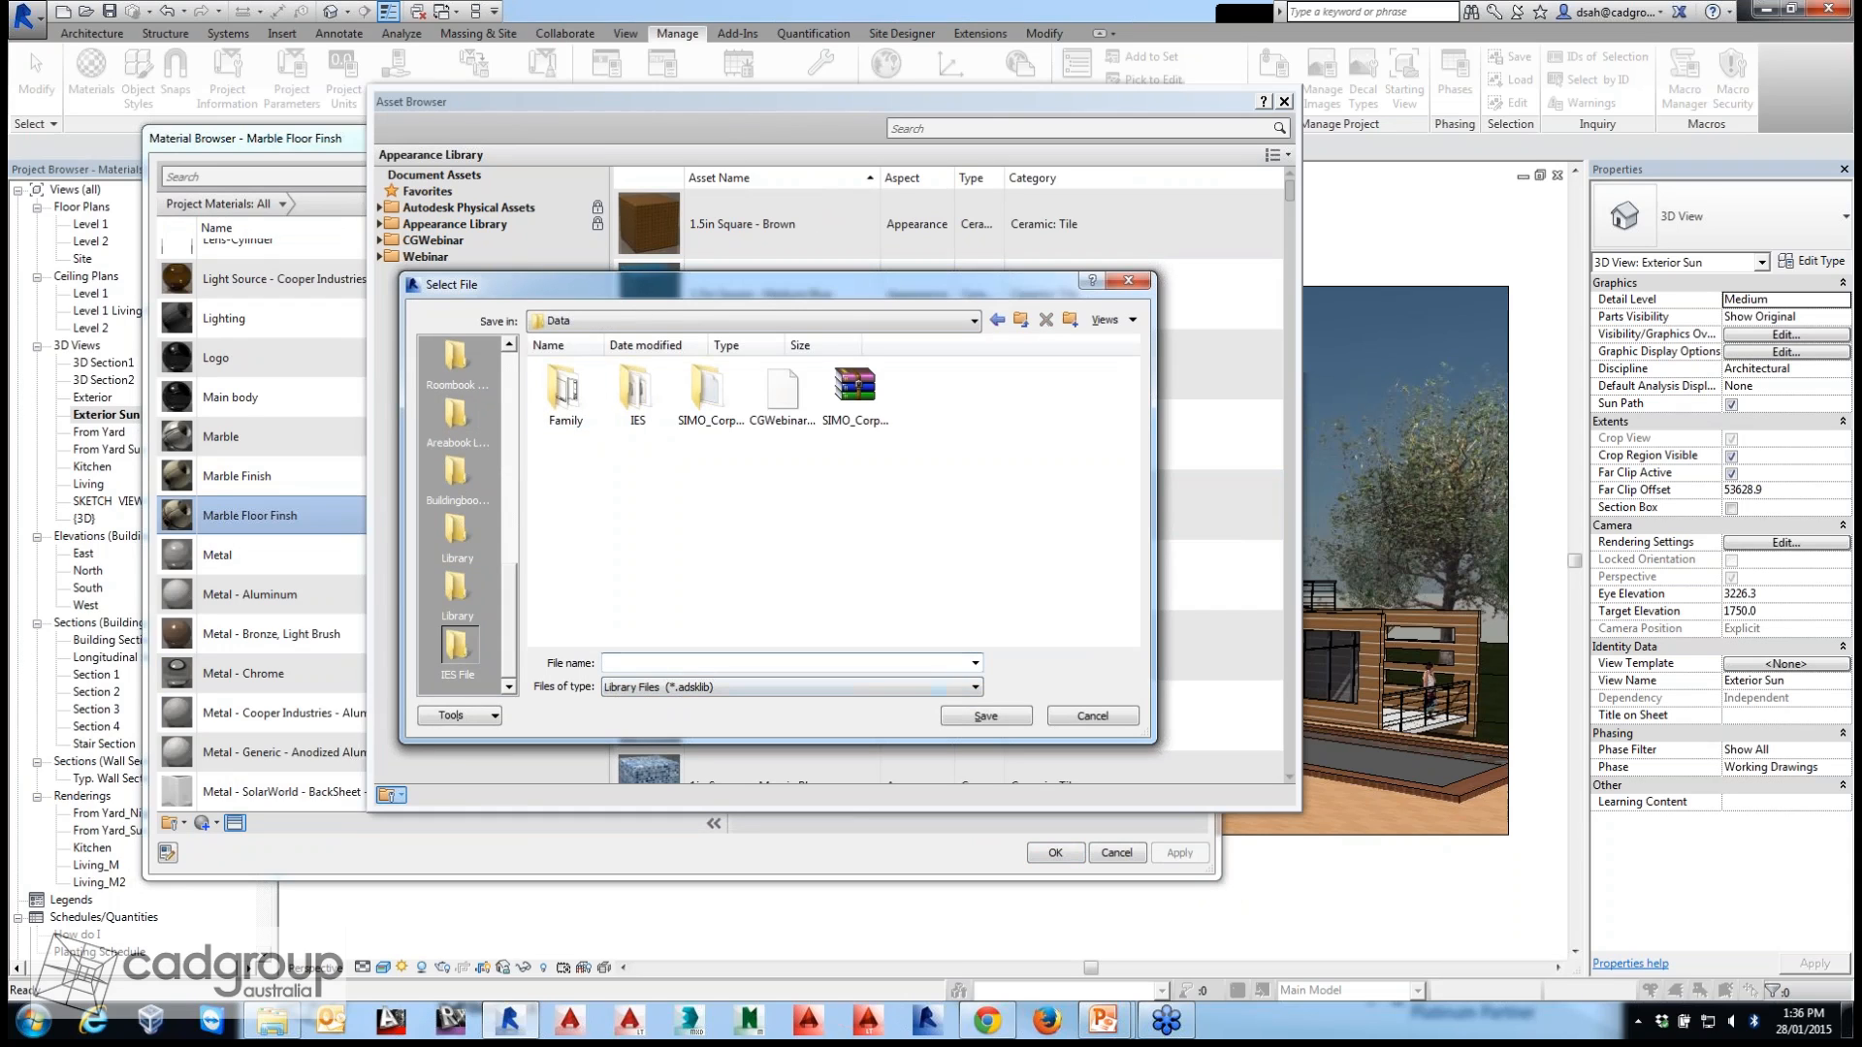
pyautogui.write('CGWEbi')
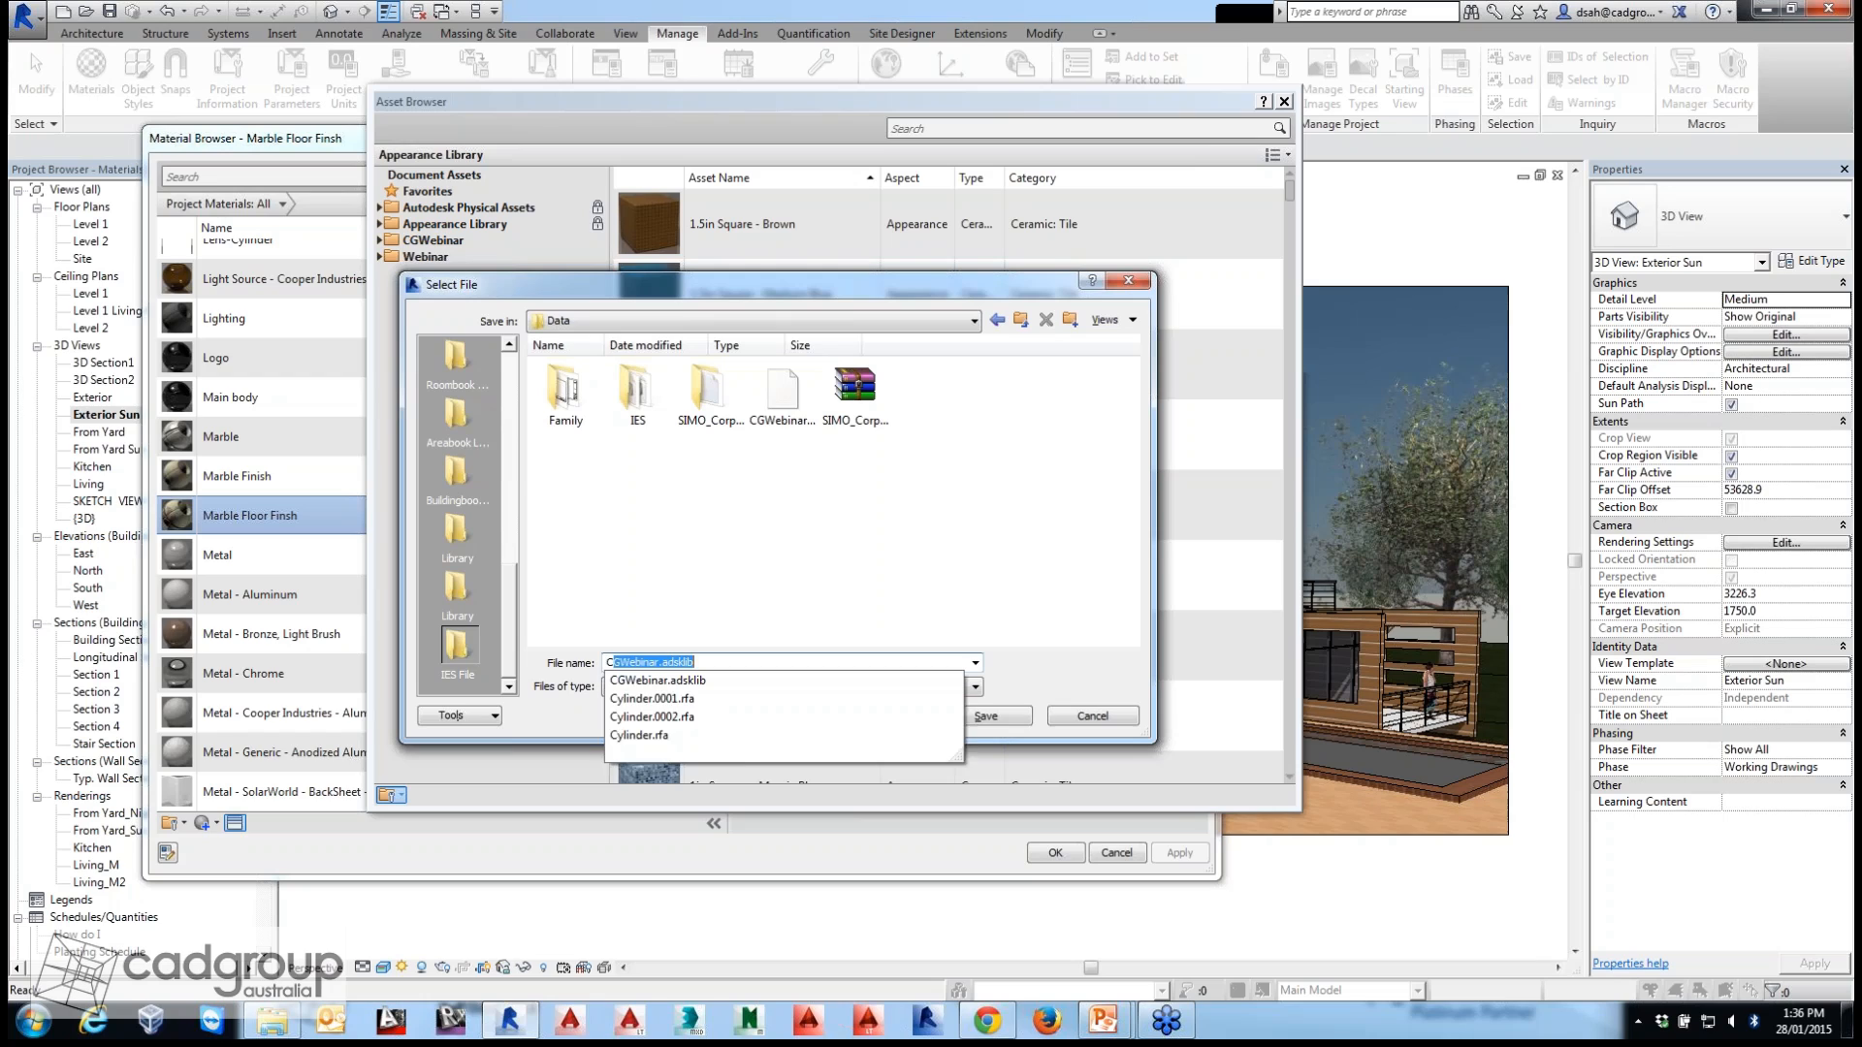
pyautogui.write('narNew')
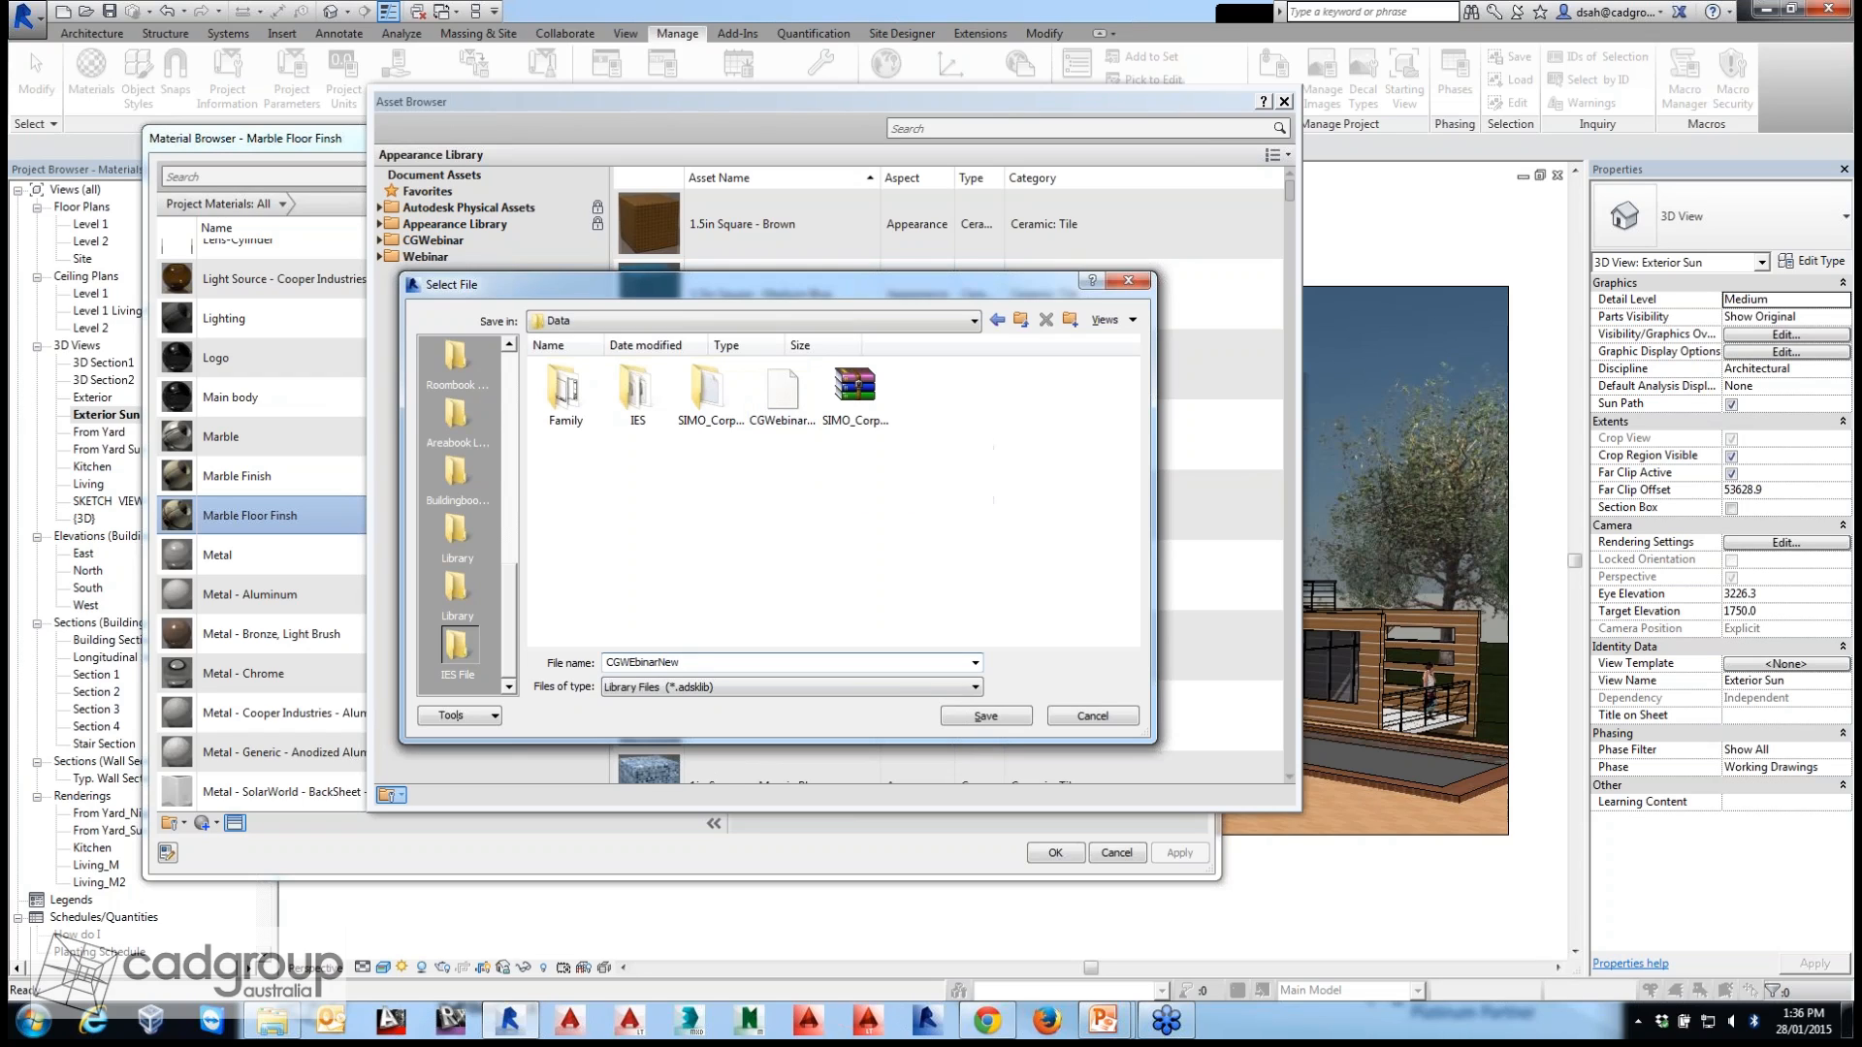
pyautogui.press('Return')
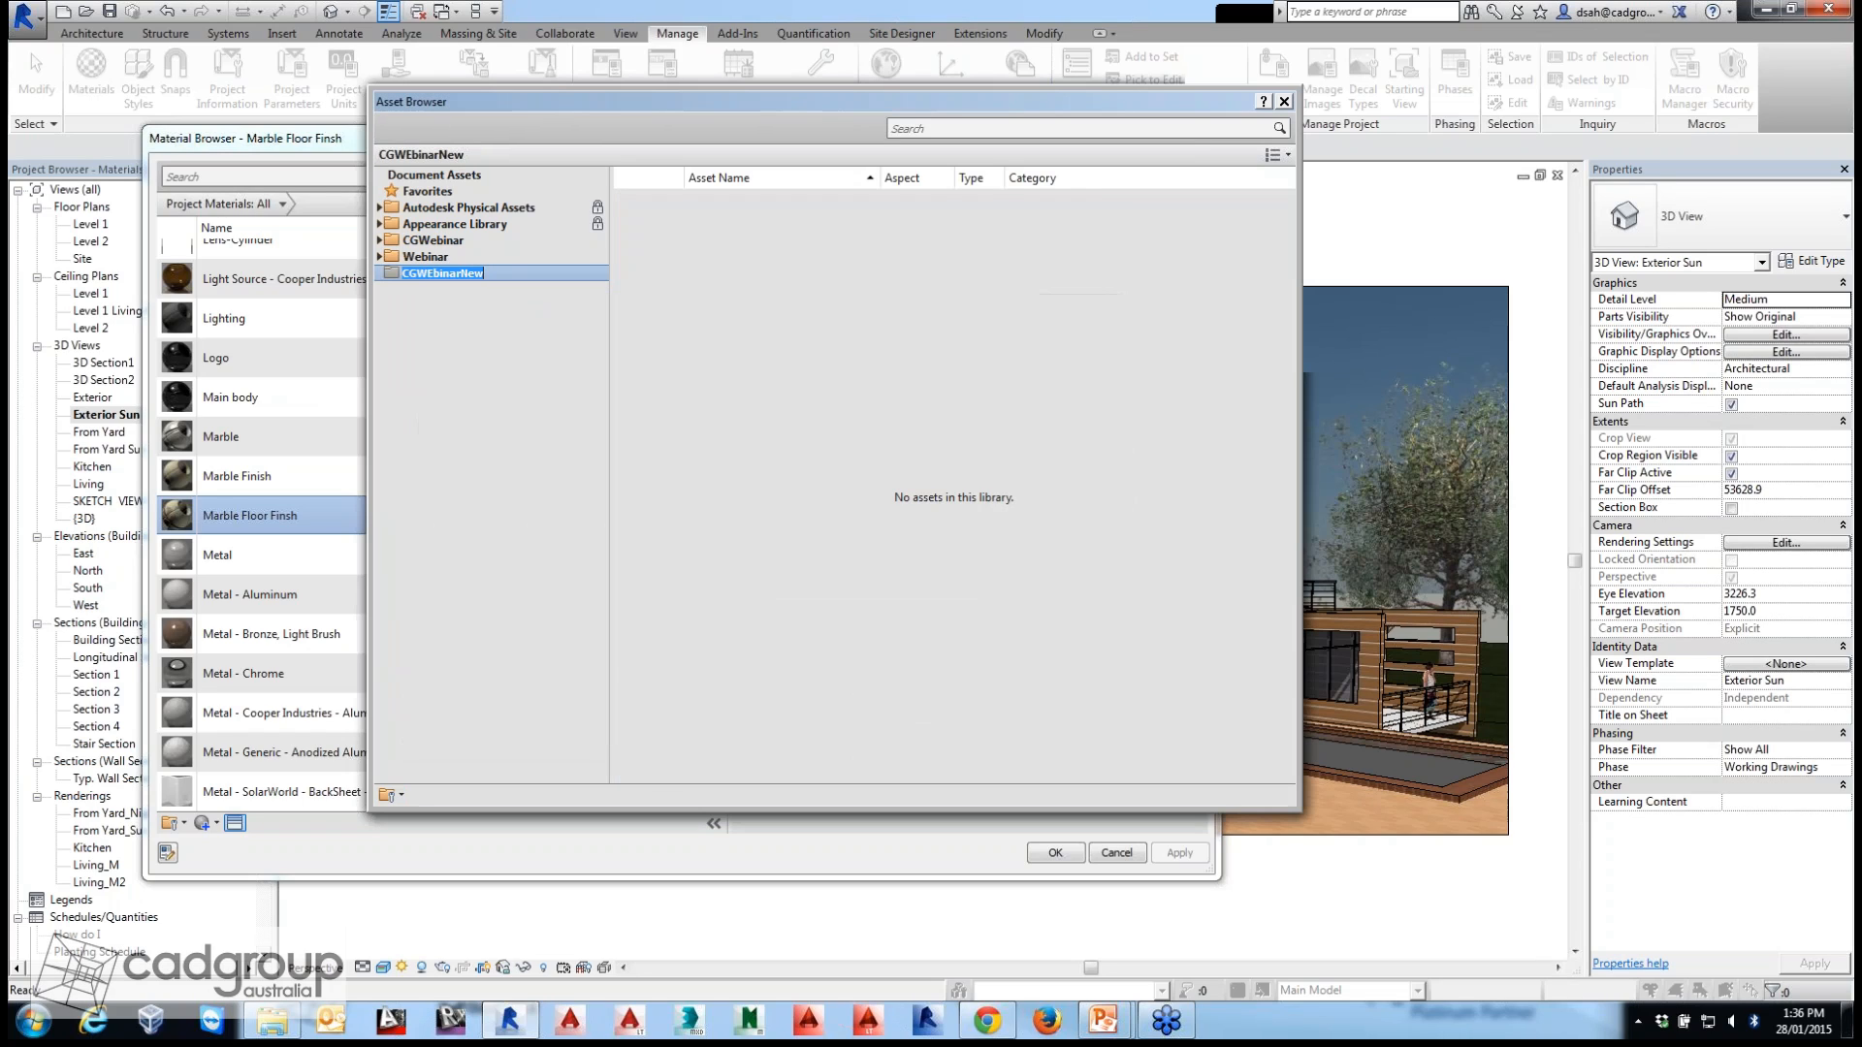
pyautogui.press('Return')
# Create a category named Floor Finish in the CGWEbinarNew library.
pyautogui.rightClick(441, 274)
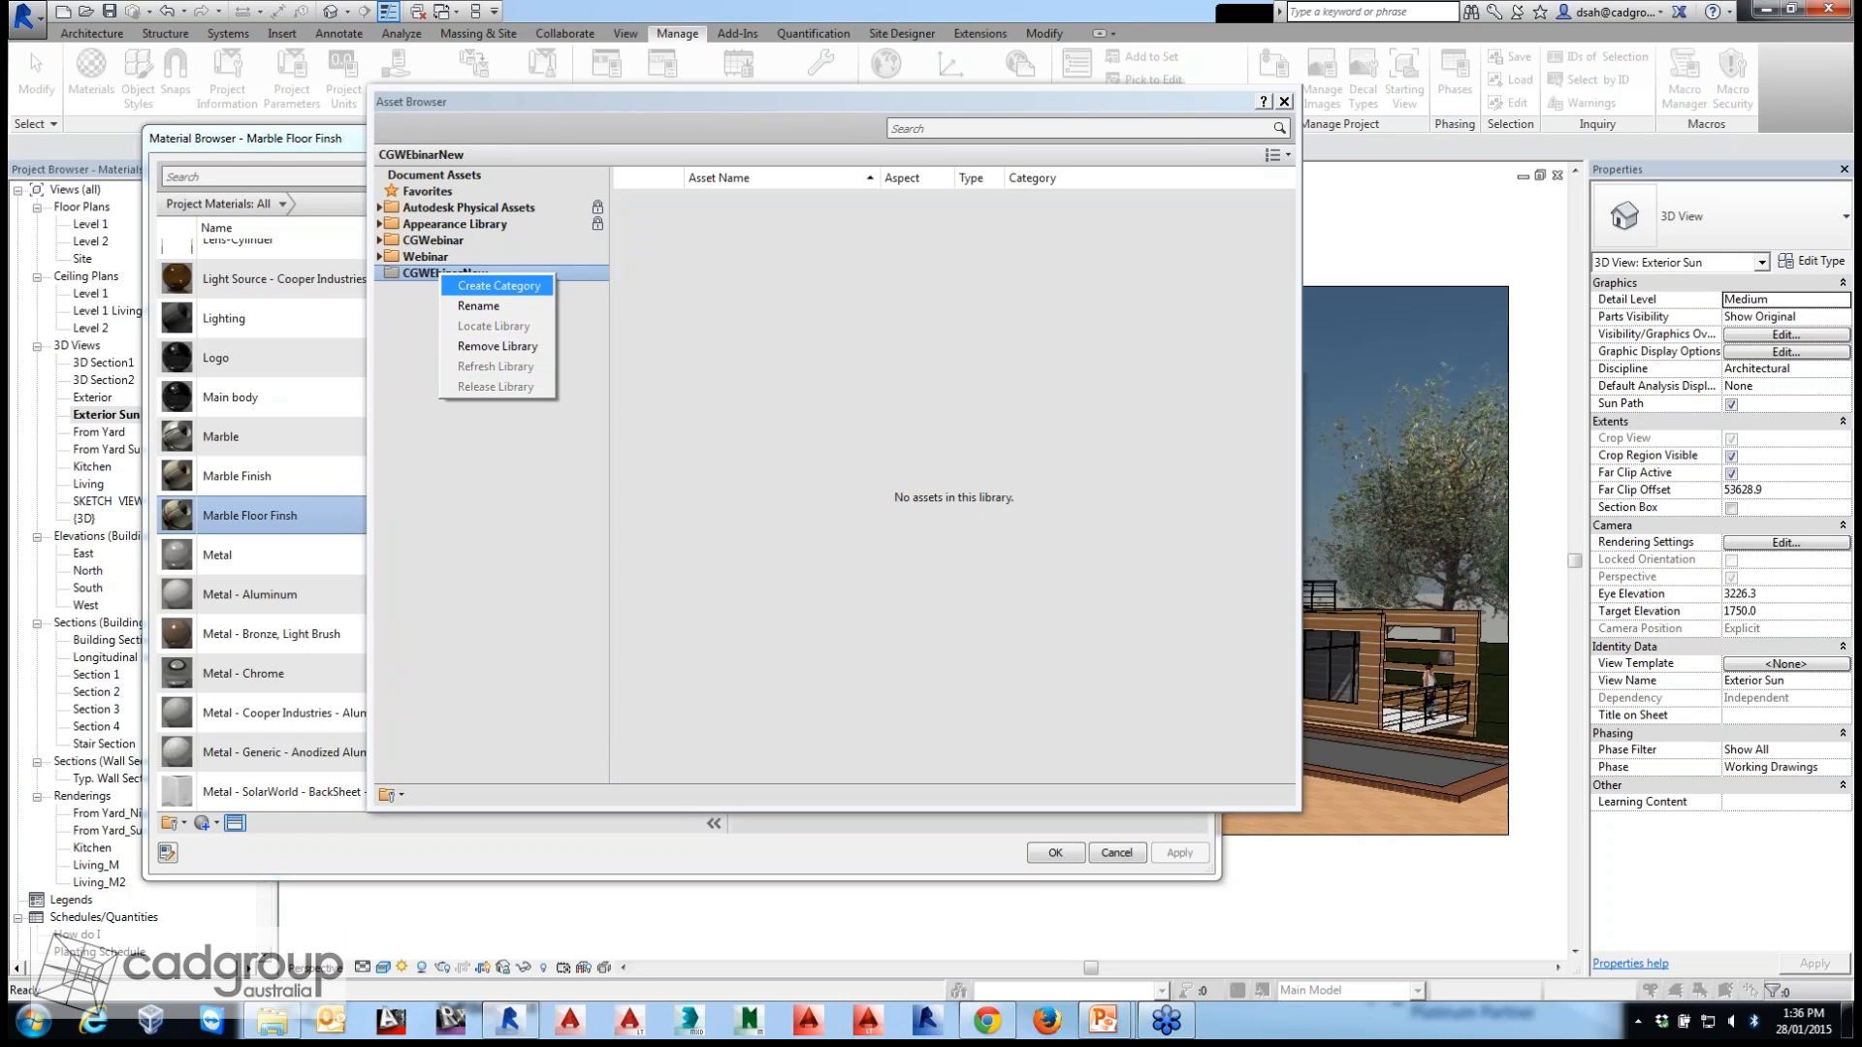
pyautogui.press('Return')
pyautogui.write('Floor Finish')
pyautogui.press('Return')
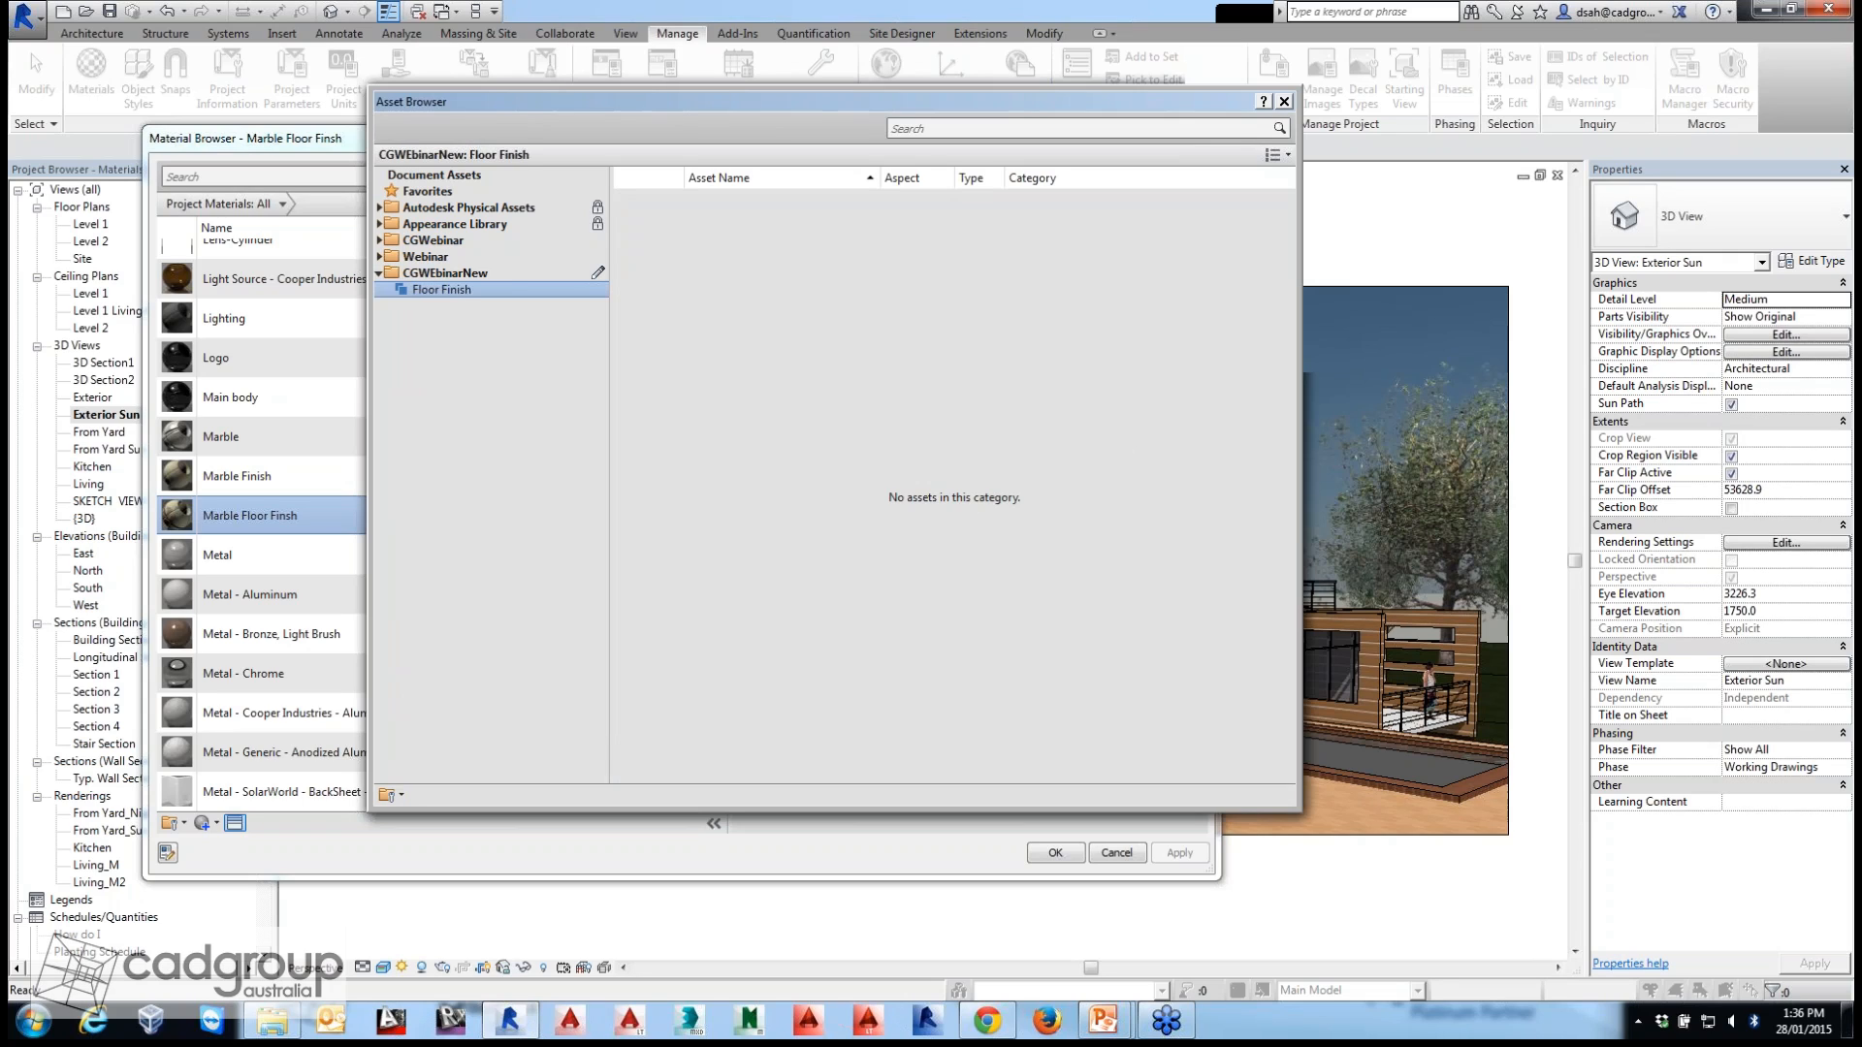
# Create a category named Misc in the CGWEbinarNew library.
pyautogui.click(445, 273)
pyautogui.rightClick(448, 275)
pyautogui.click(509, 289)
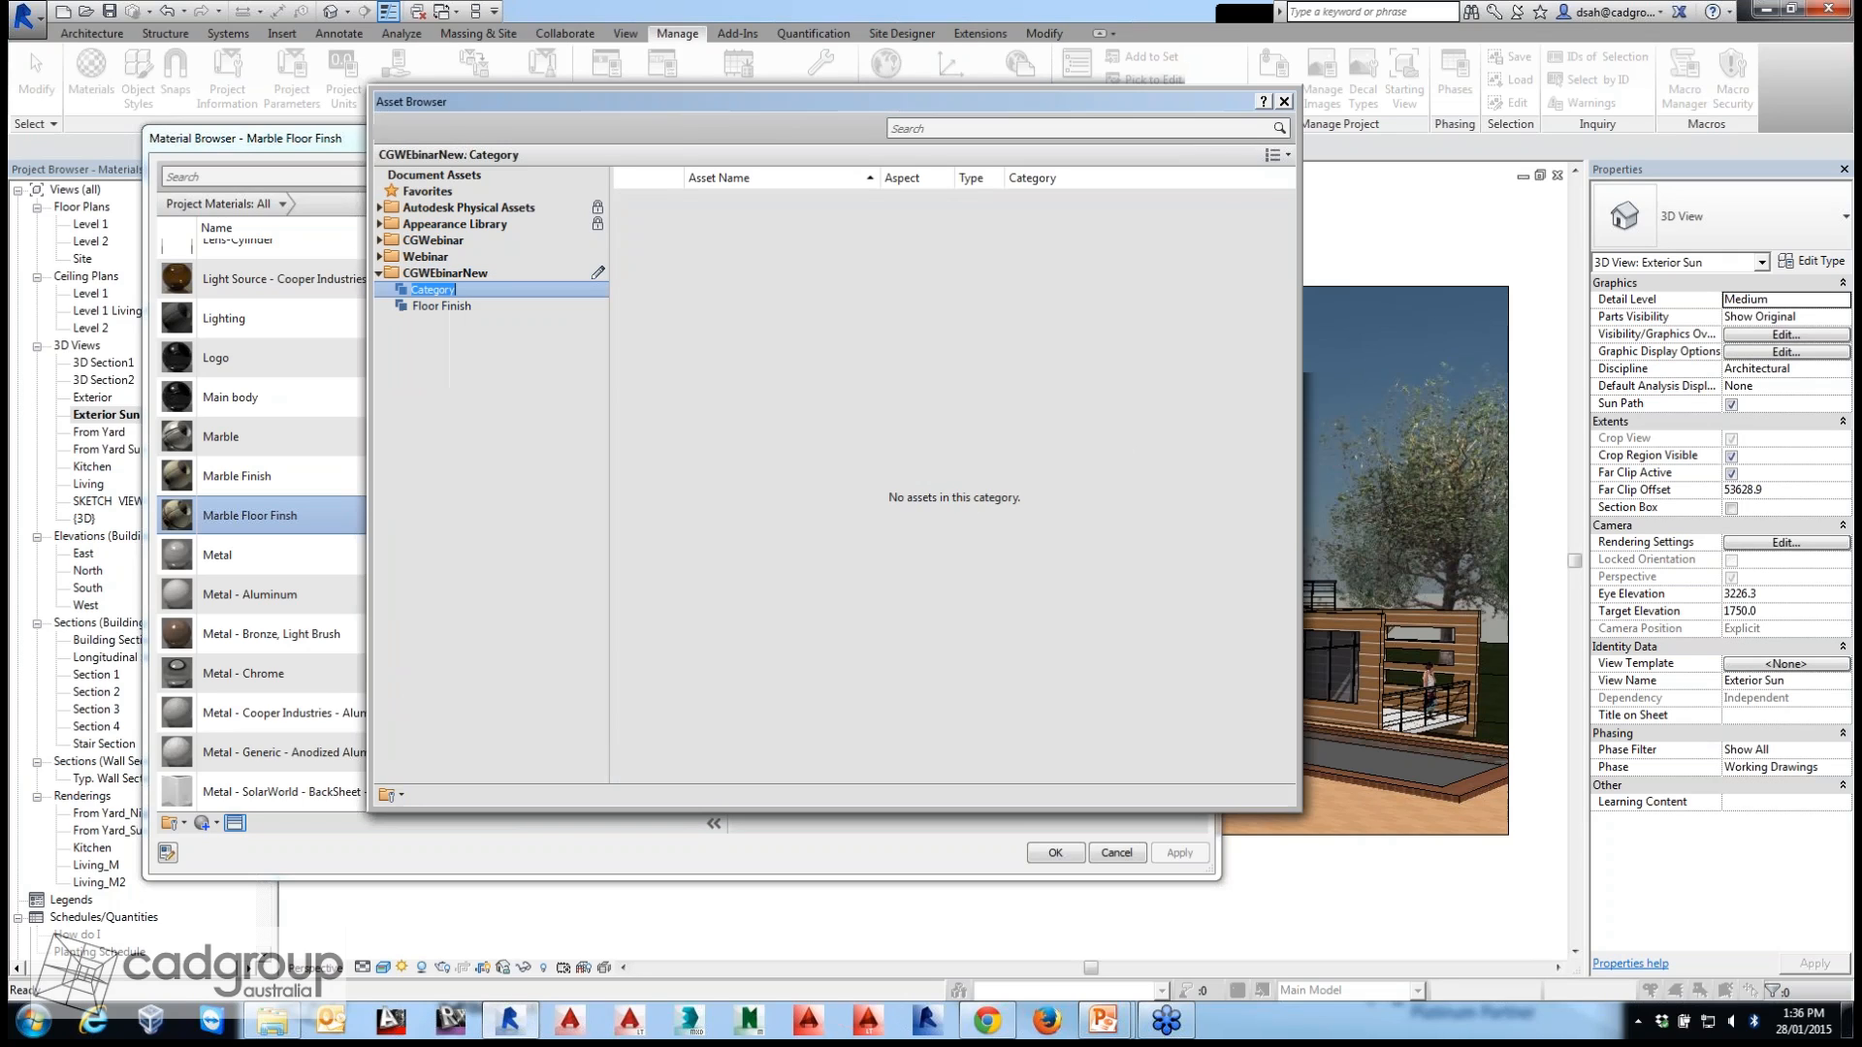
pyautogui.write('Misc')
pyautogui.press('Return')
# Create a category named Wall in the CGWEbinarNew library.
pyautogui.click(446, 272)
pyautogui.rightClick(445, 274)
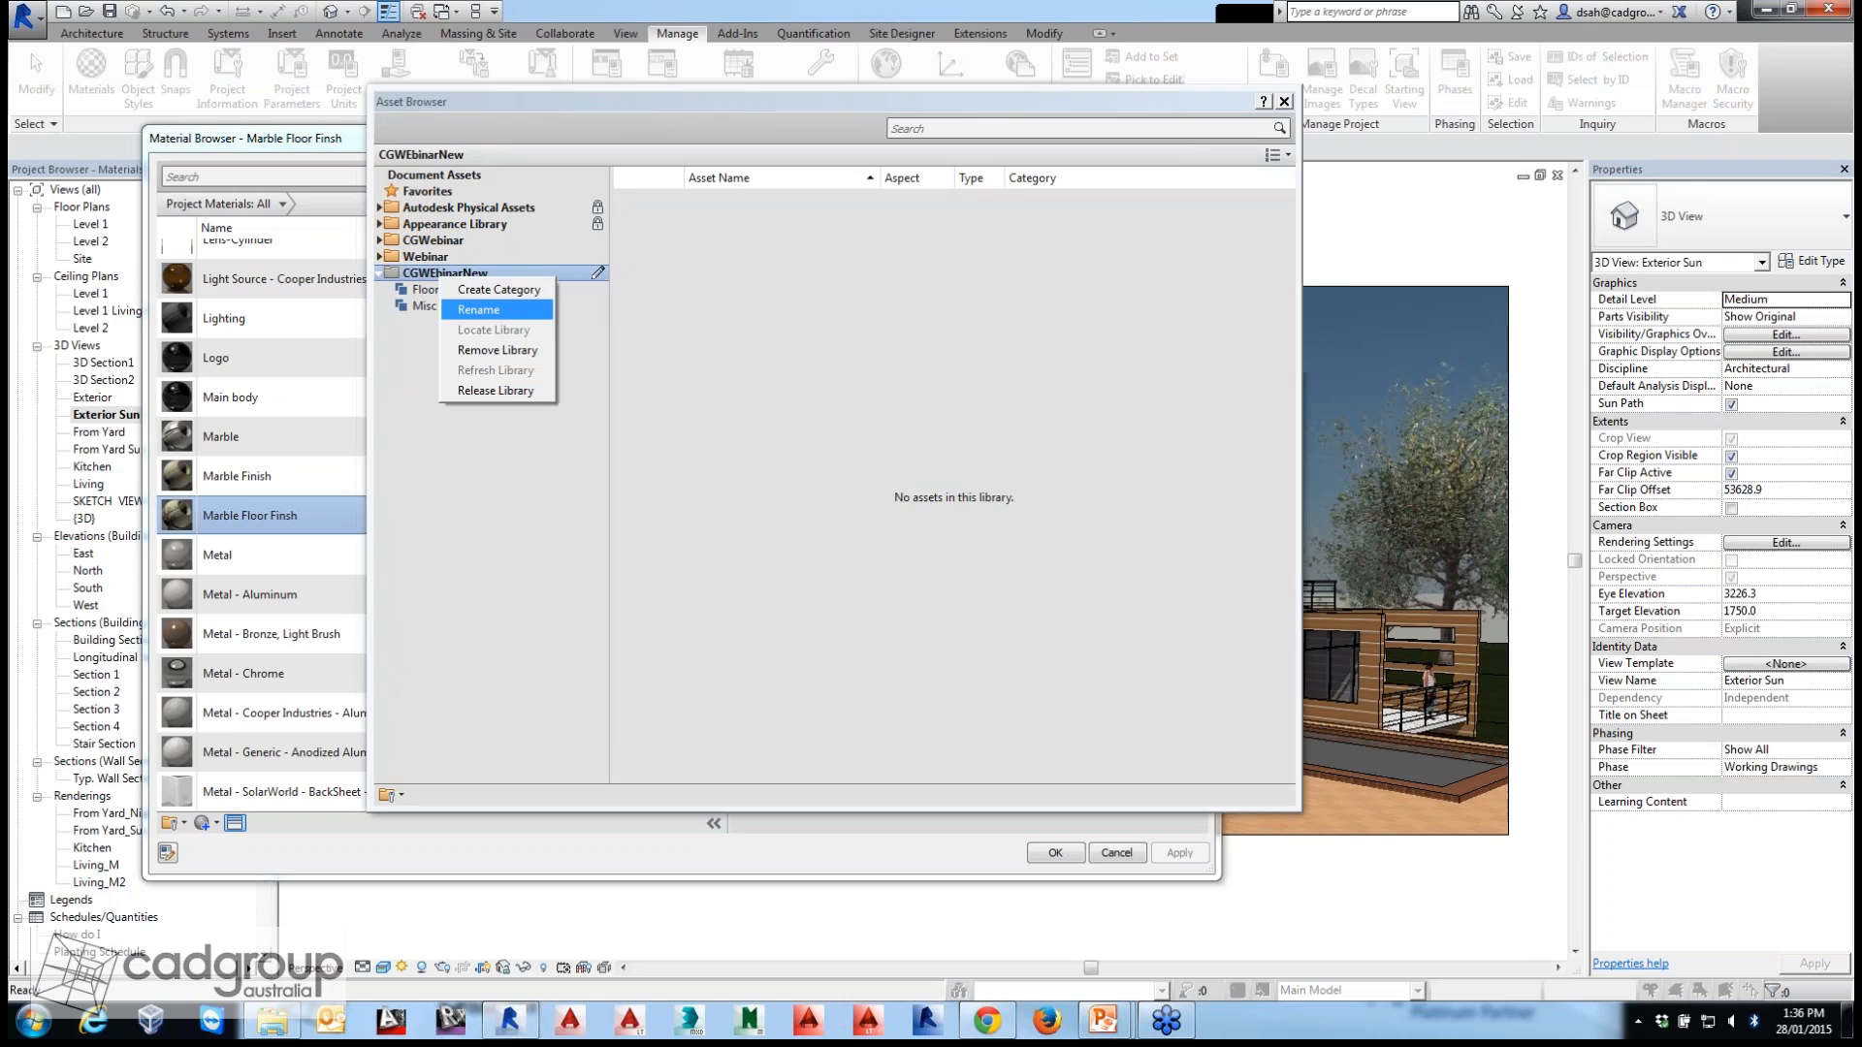
pyautogui.click(499, 289)
pyautogui.write('Wa')
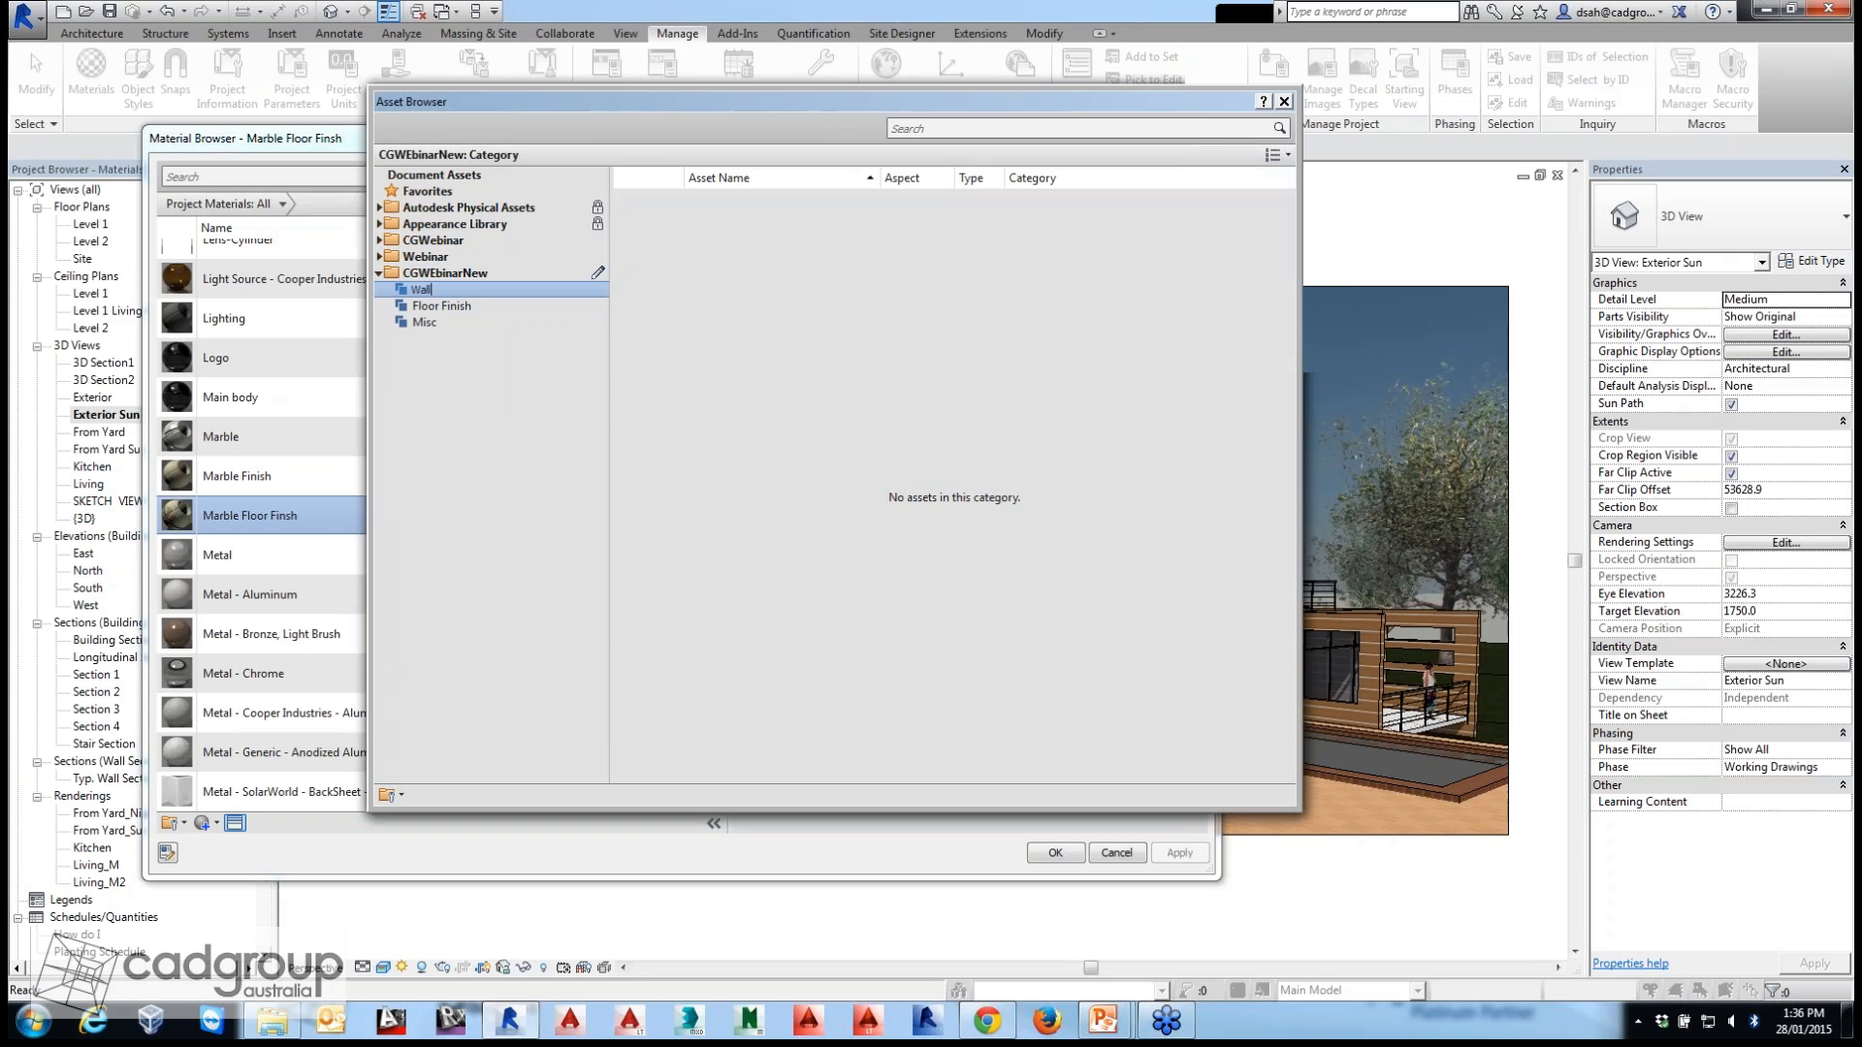
pyautogui.write('ll')
pyautogui.press('Return')
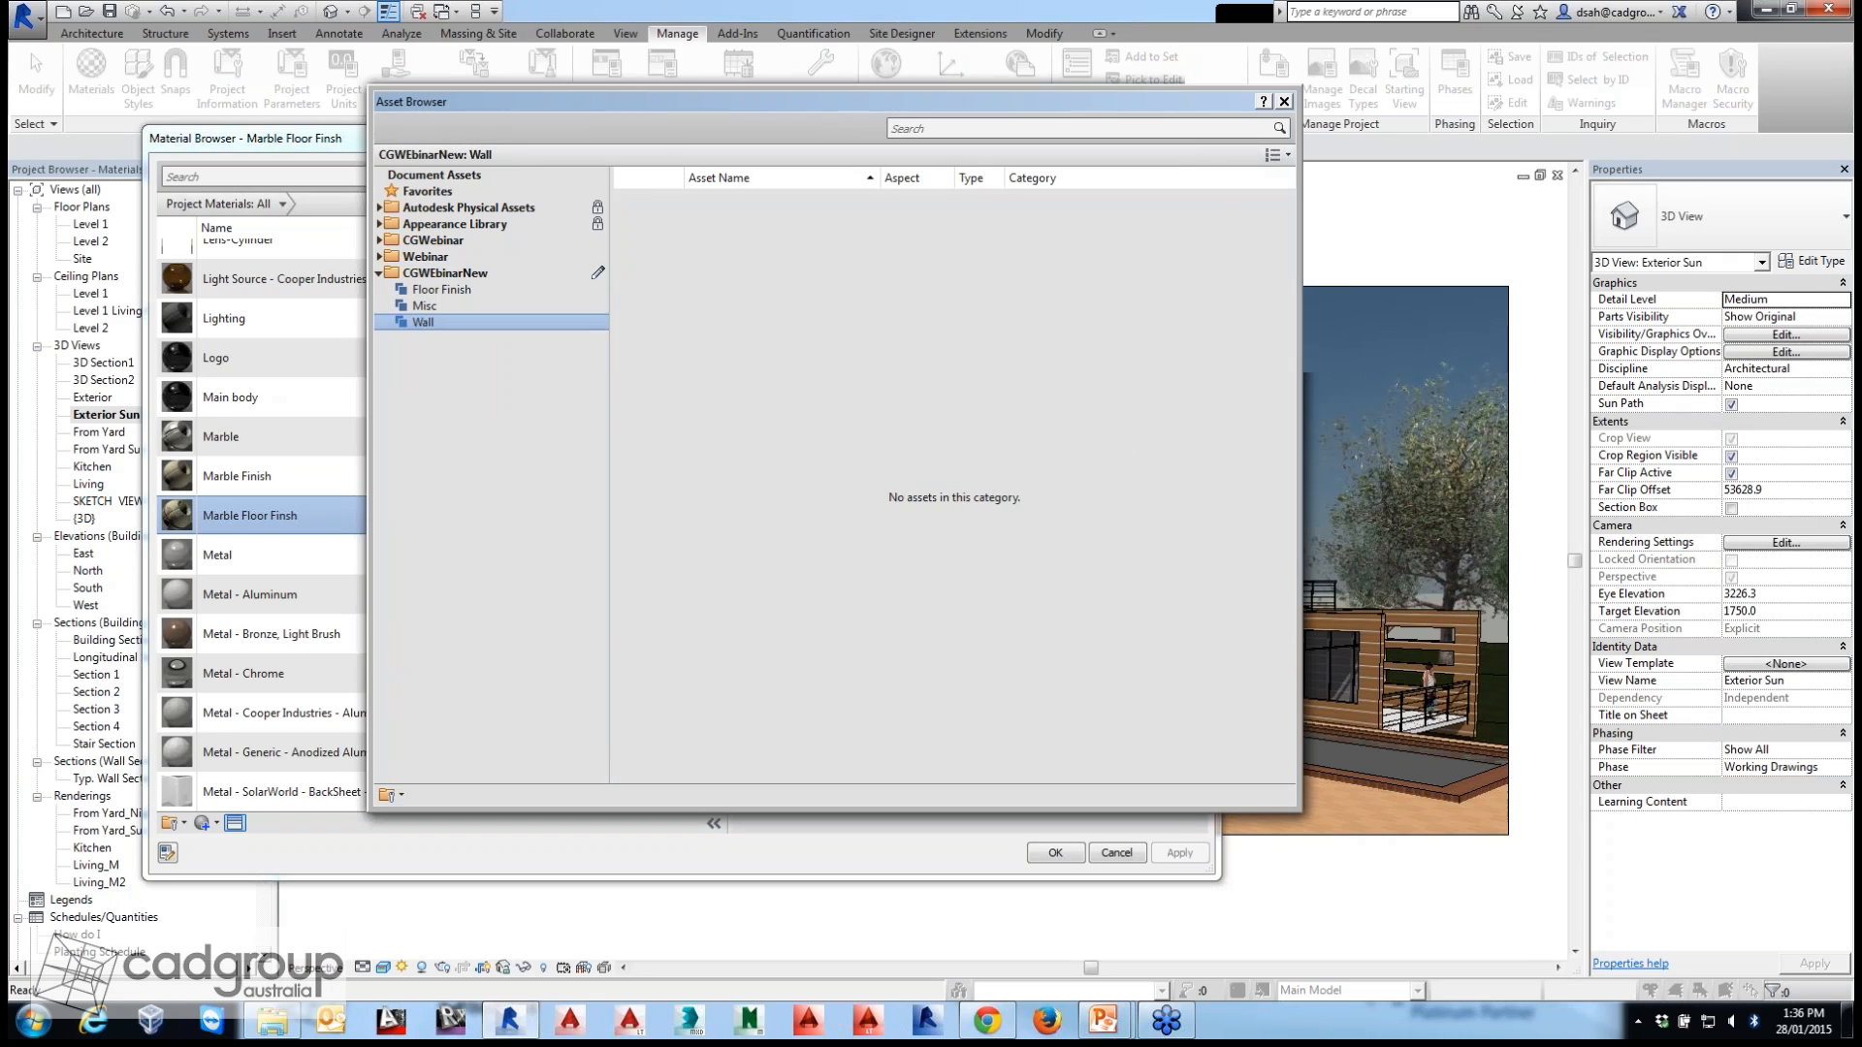
pyautogui.click(379, 224)
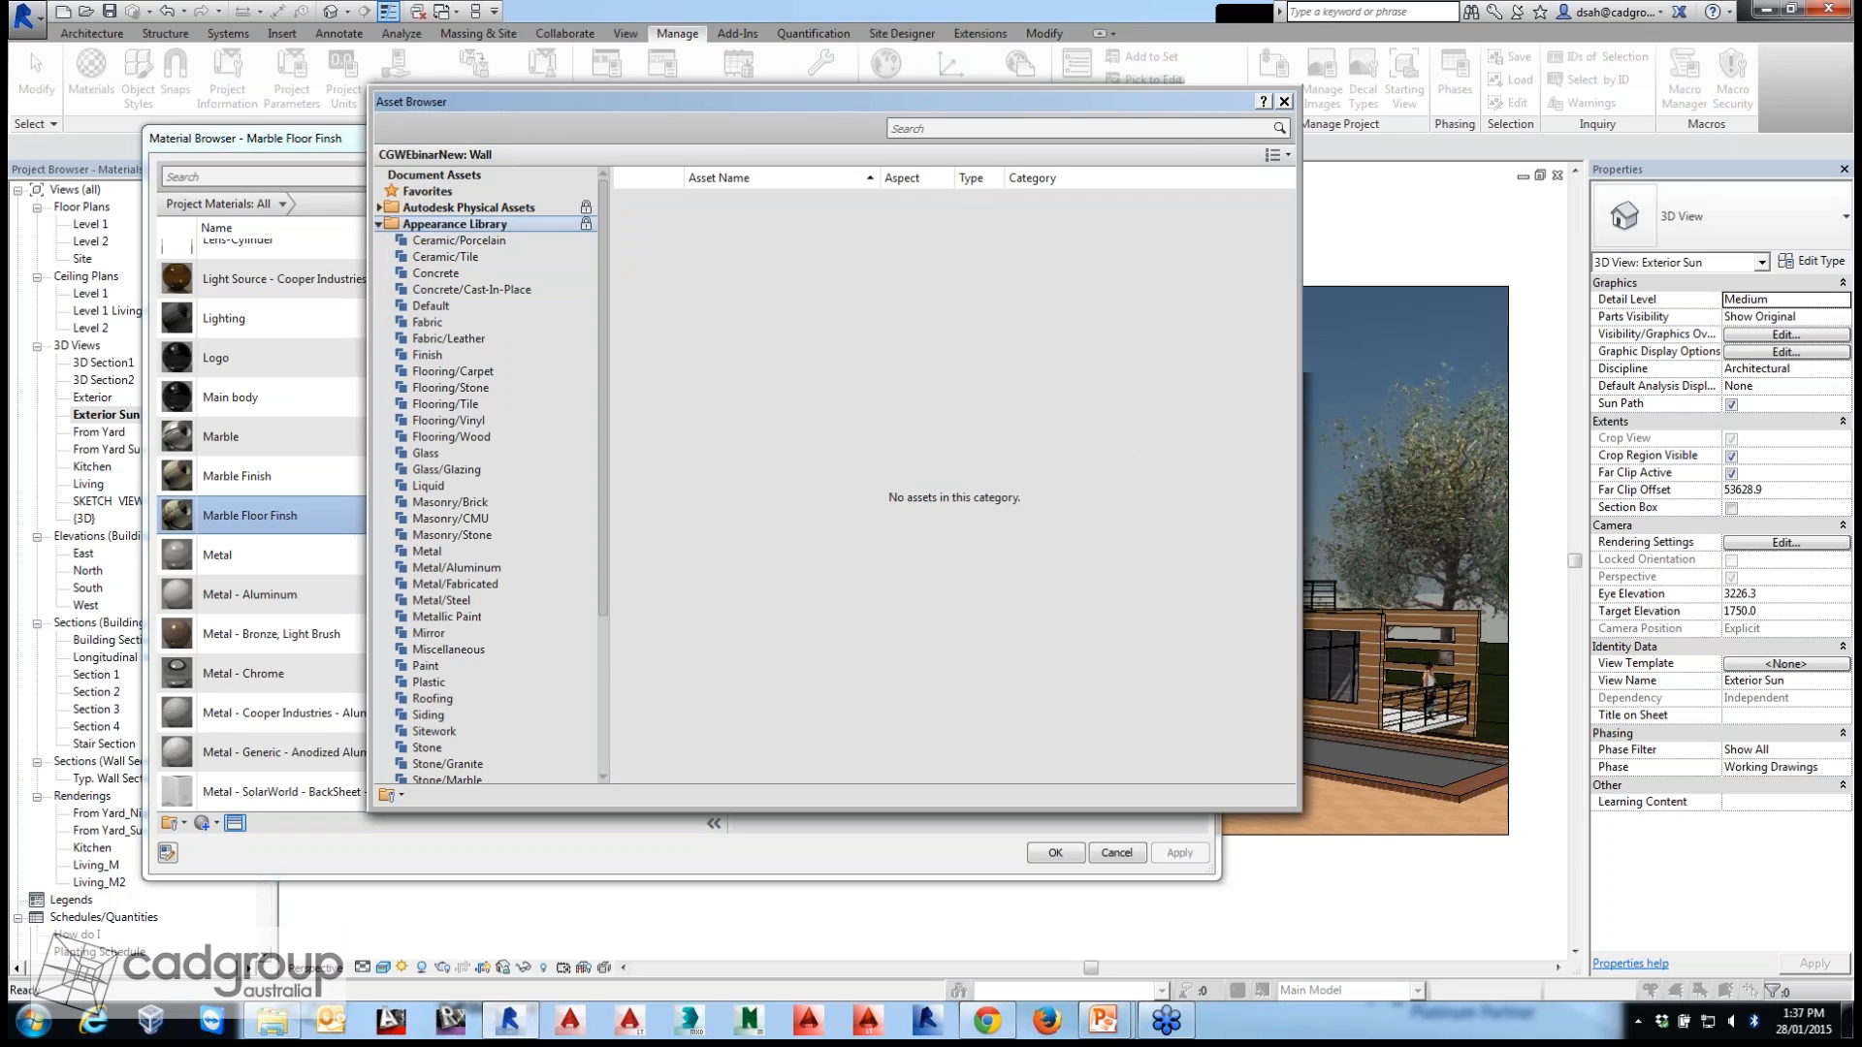
pyautogui.click(379, 225)
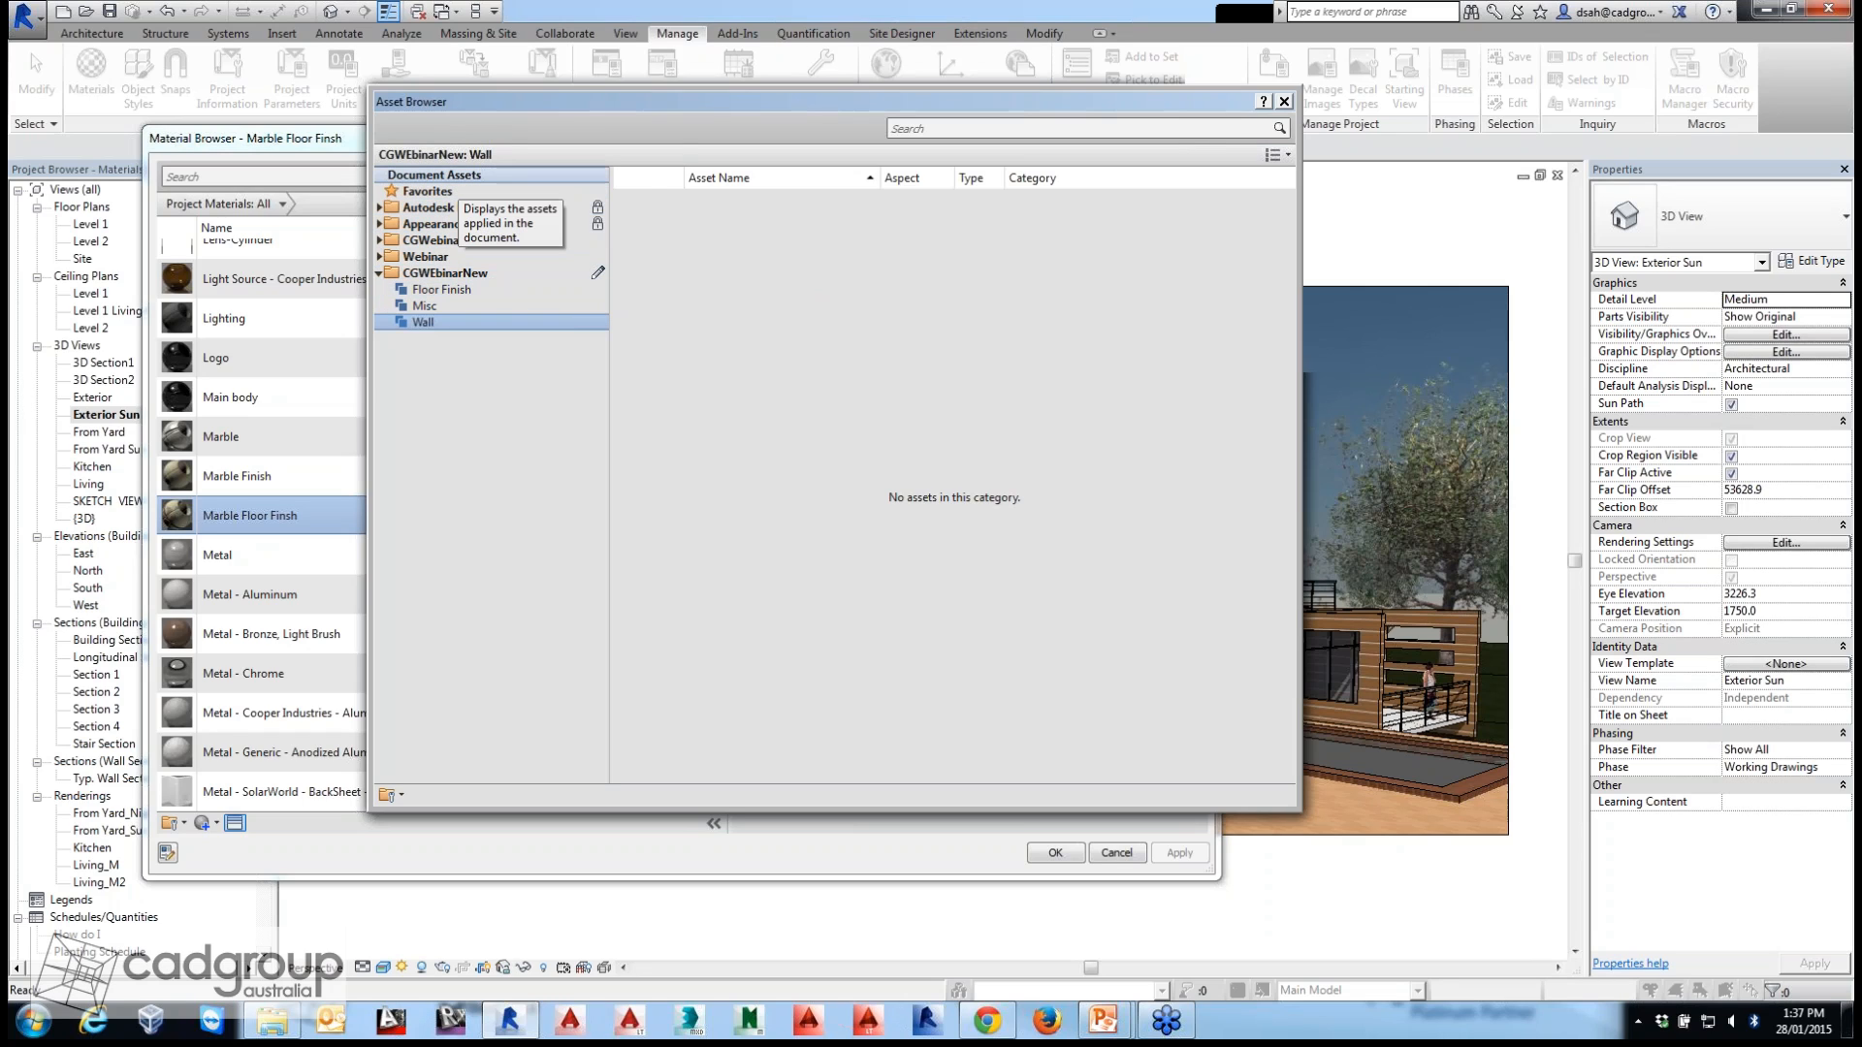
# Add the Marble Floor Finish appearance asset from the document assets to the Floor Finish category of the CGWEbinarNew library.
pyautogui.click(441, 176)
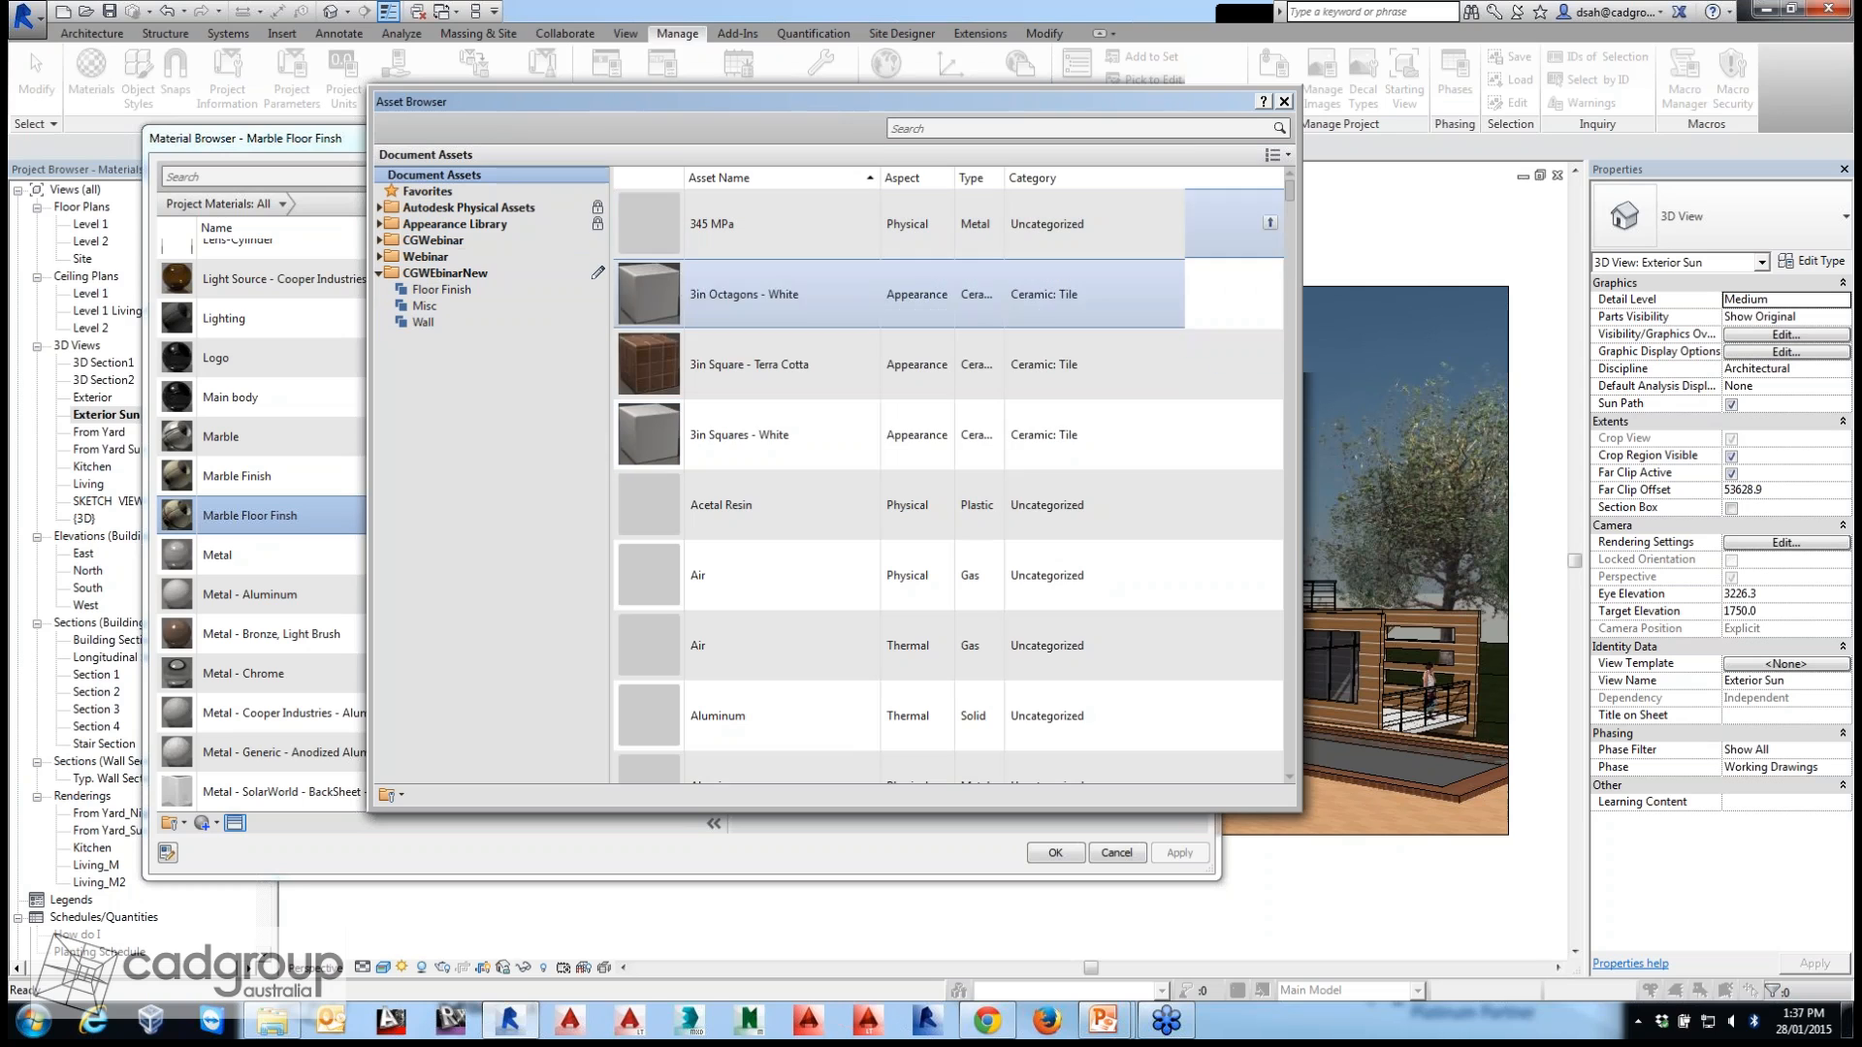
pyautogui.moveTo(766, 102); pyautogui.dragTo(619, 94)
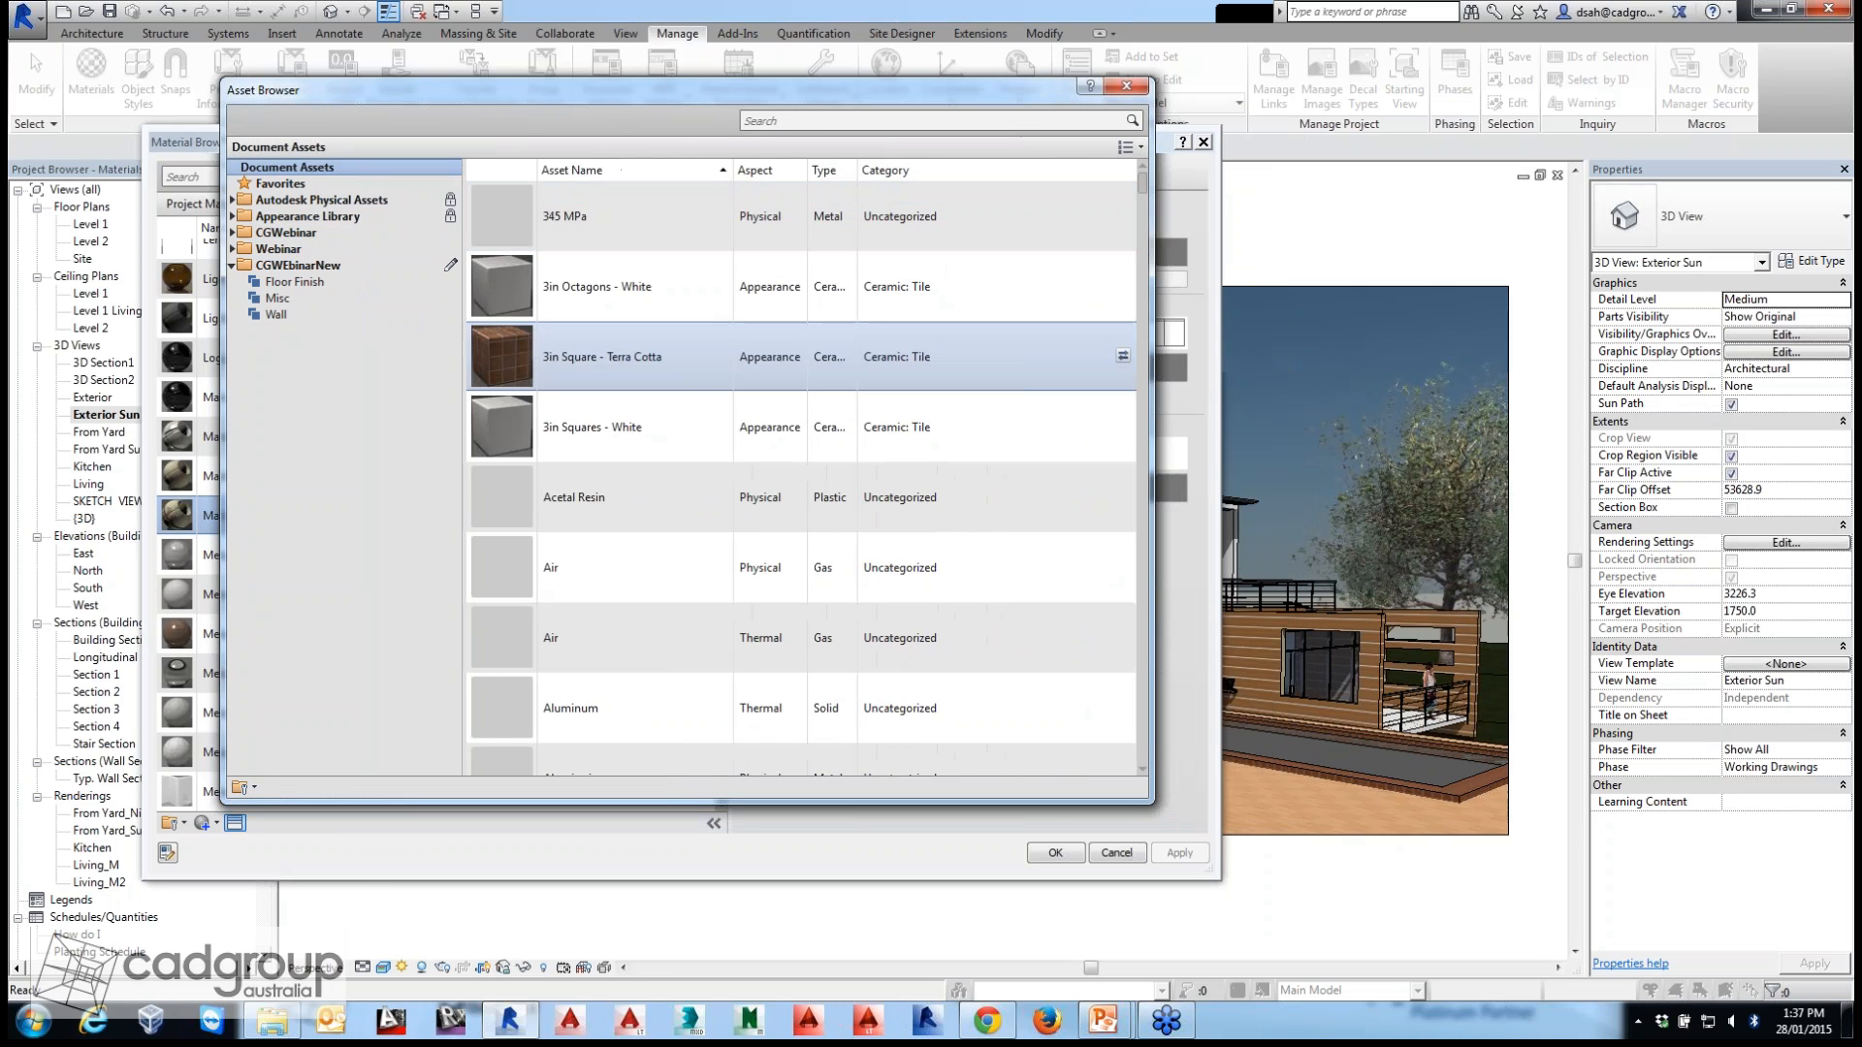
pyautogui.scroll(-15, 795, 378)
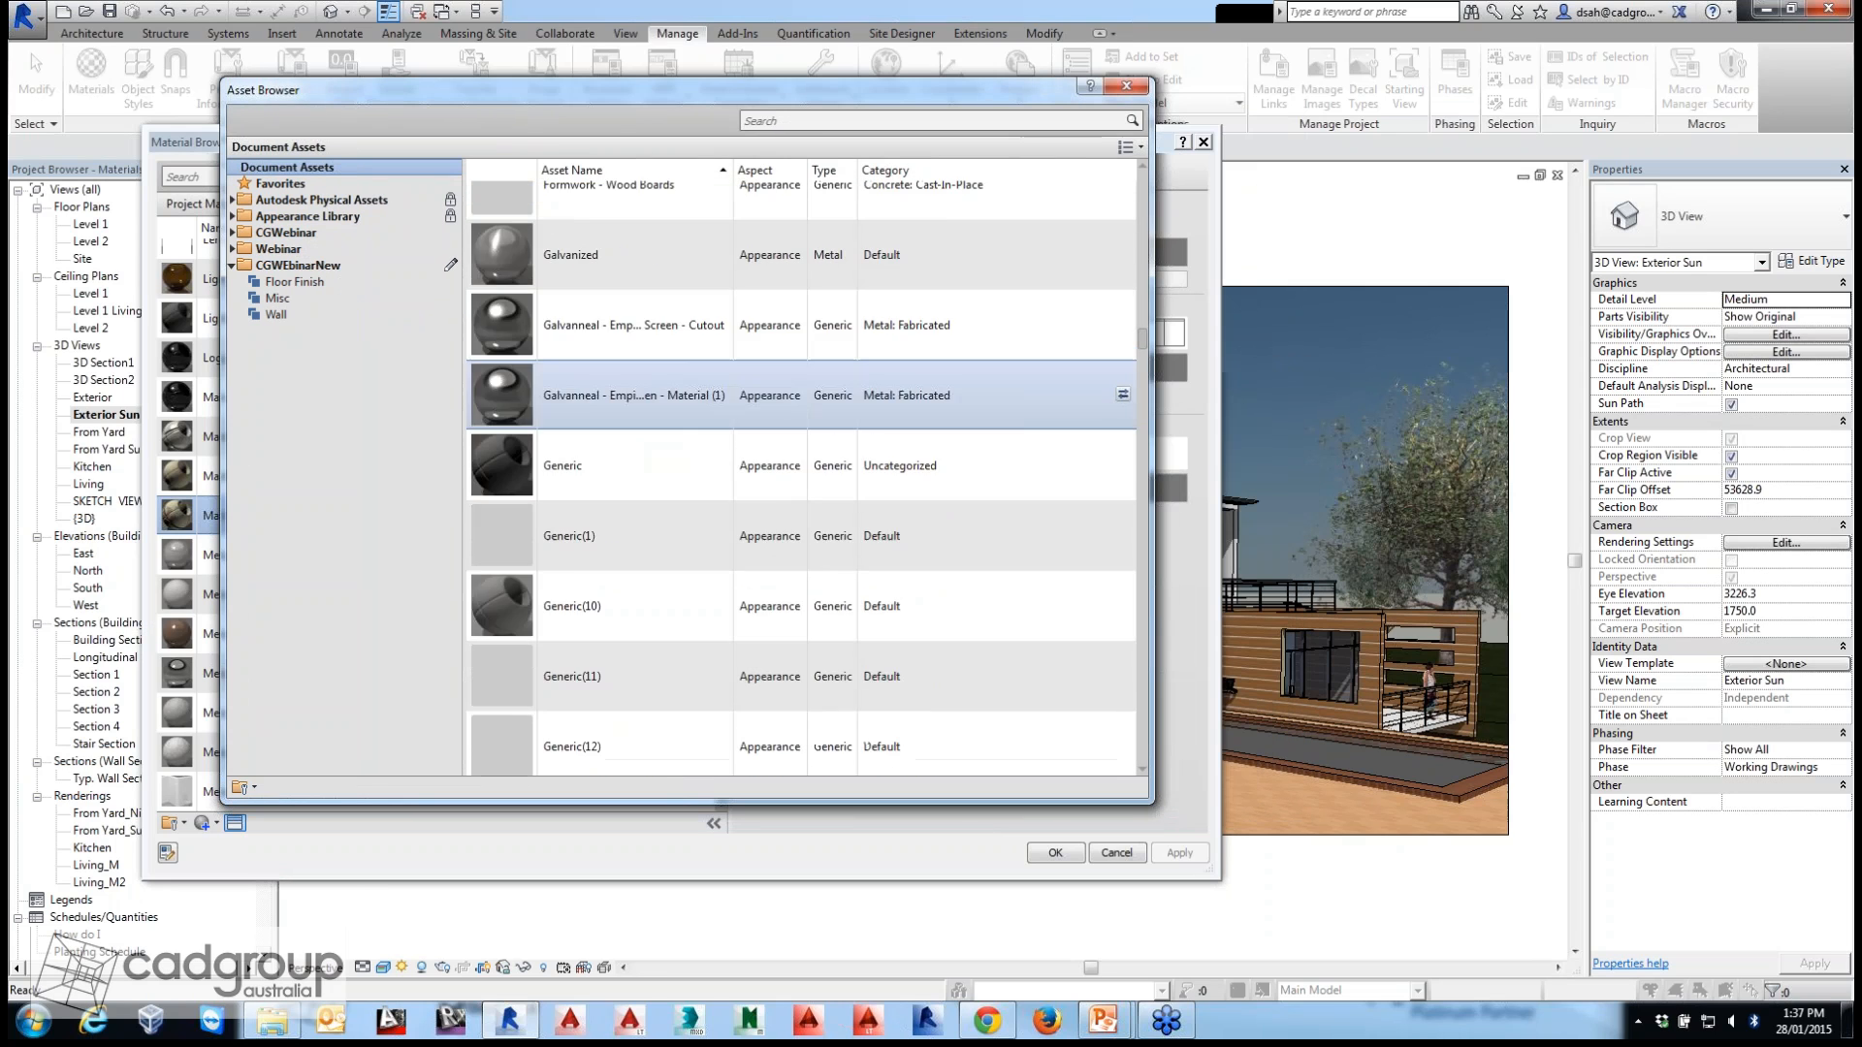
pyautogui.scroll(-10, 795, 437)
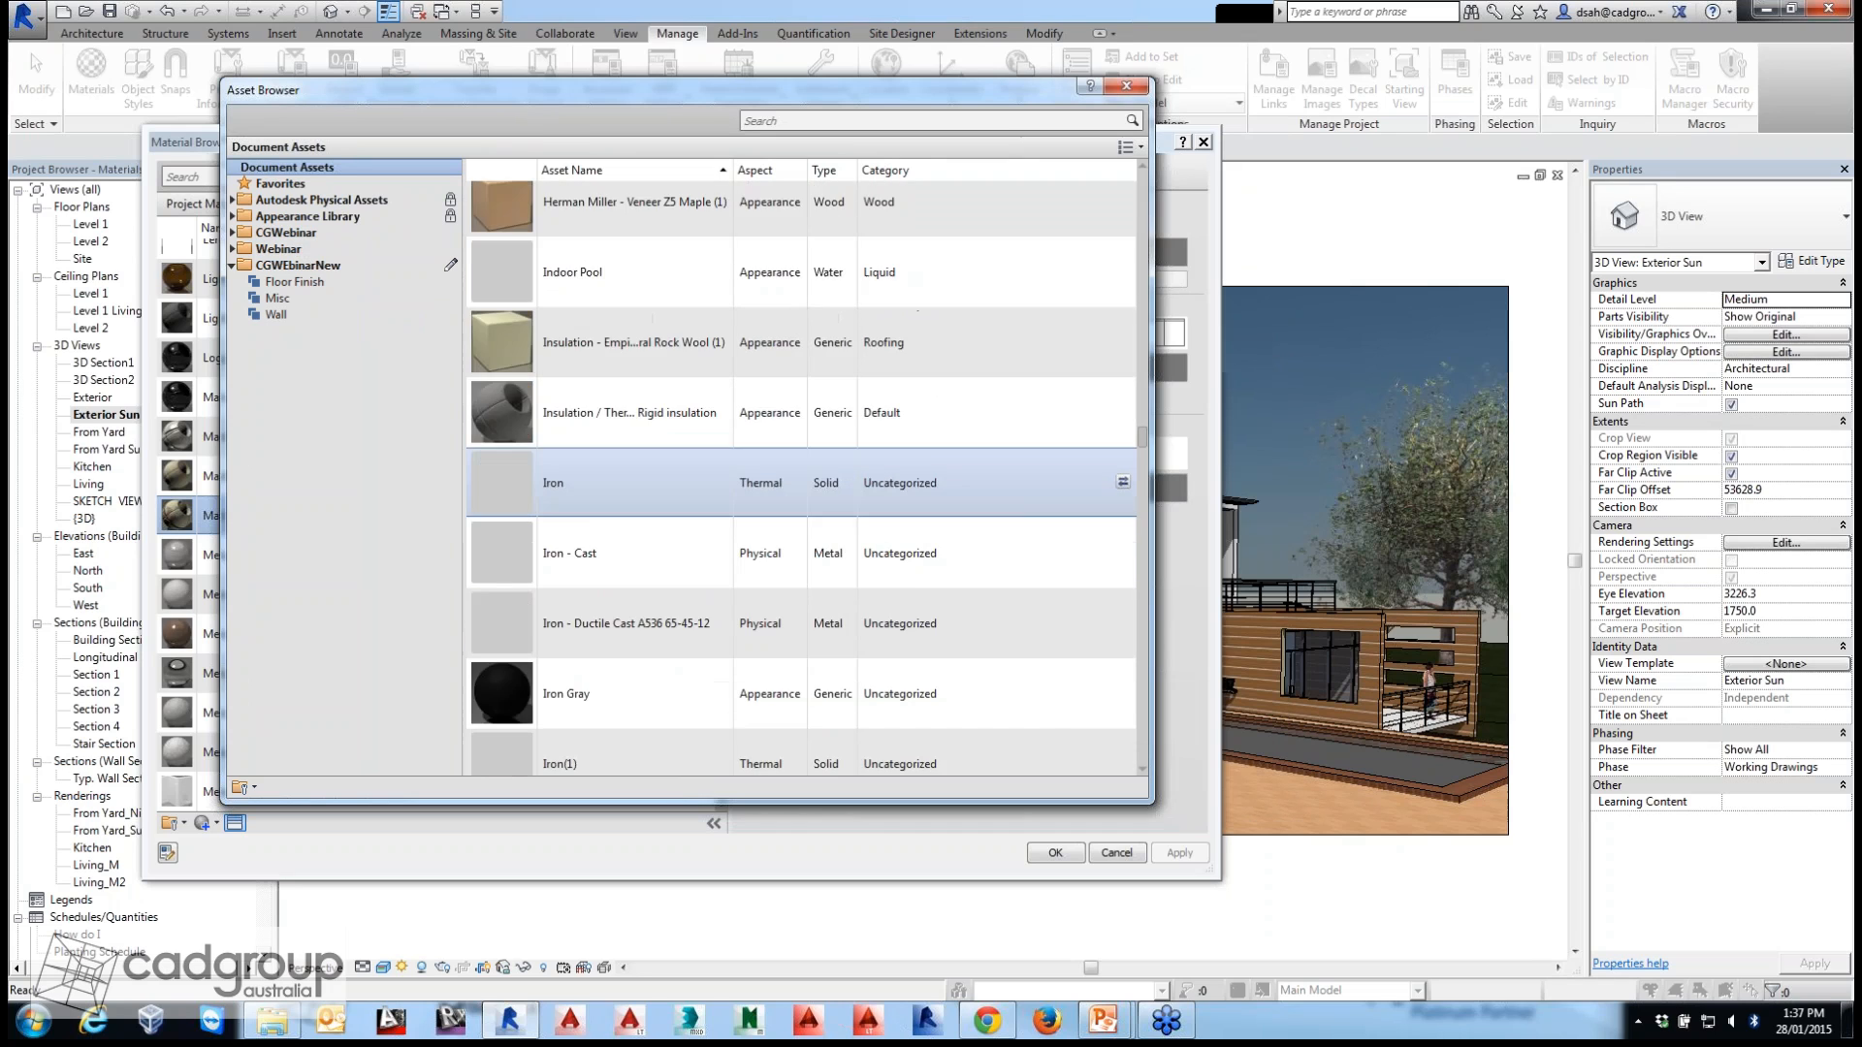
pyautogui.scroll(-10, 795, 485)
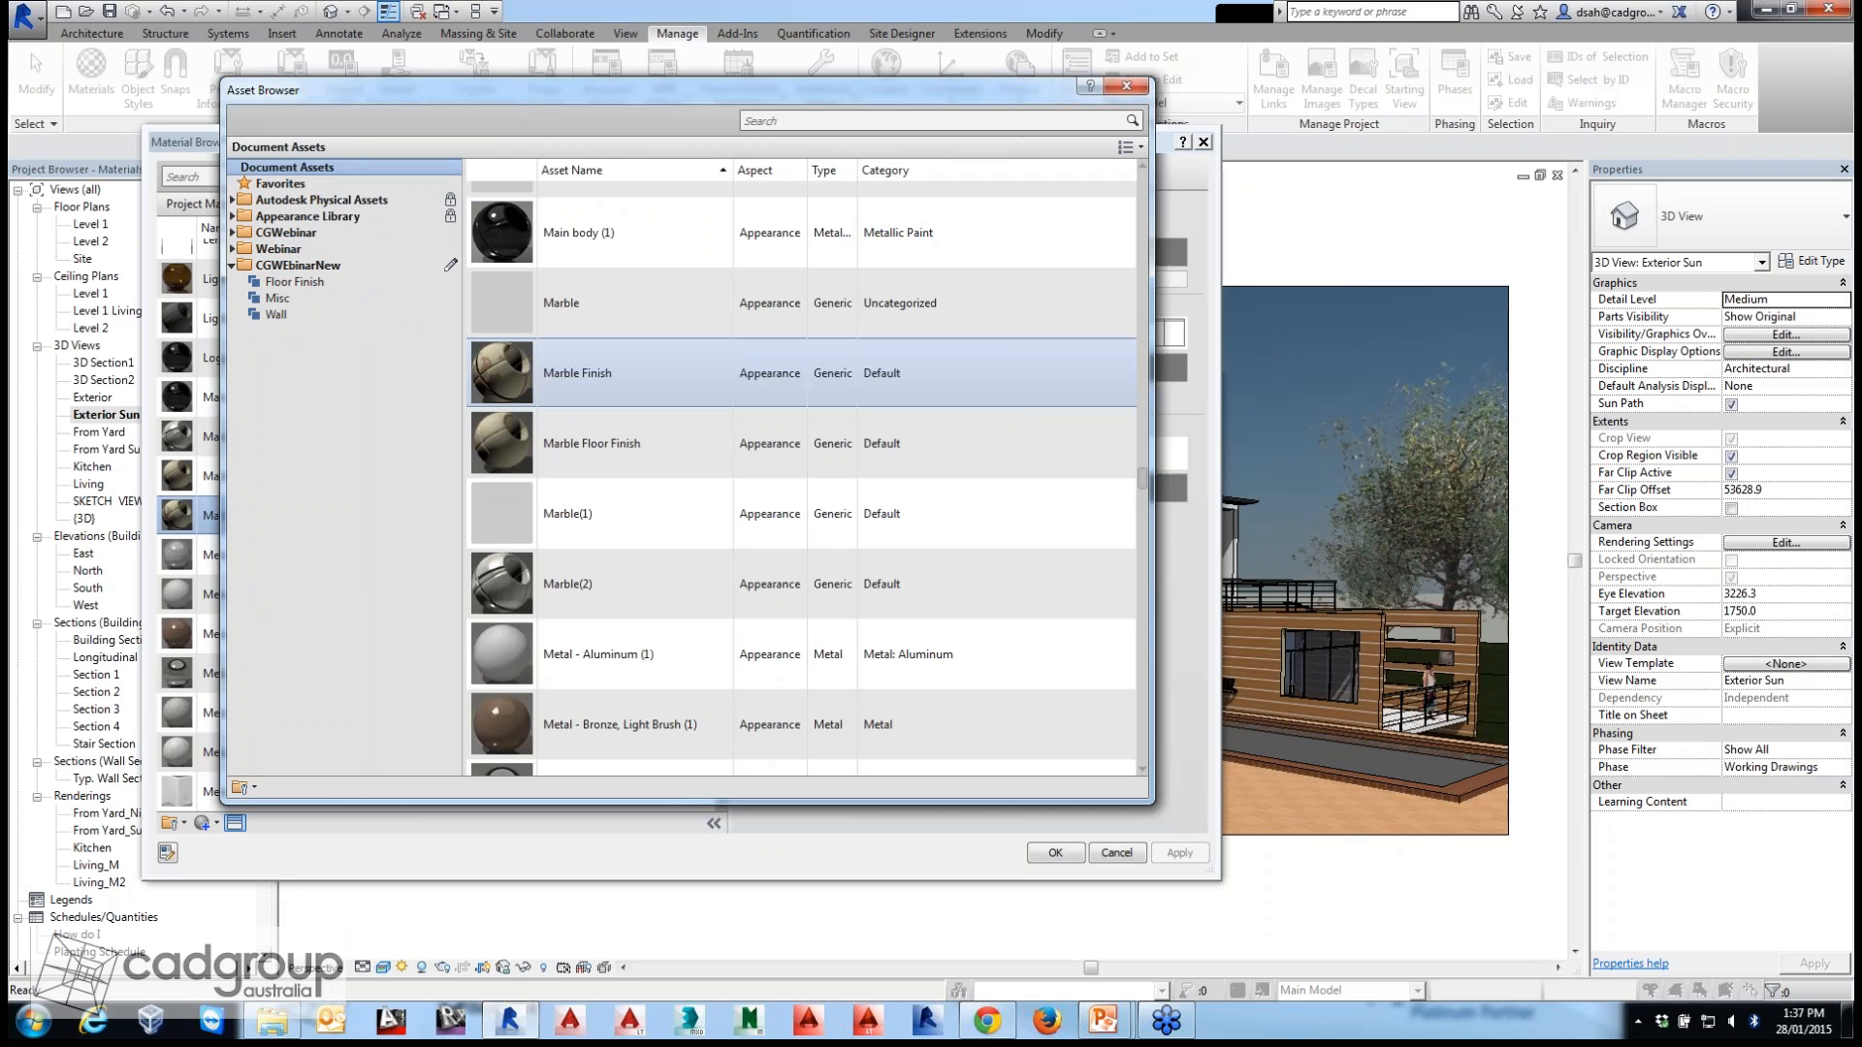
pyautogui.scroll(1, 795, 388)
pyautogui.moveTo(679, 89); pyautogui.dragTo(797, 105)
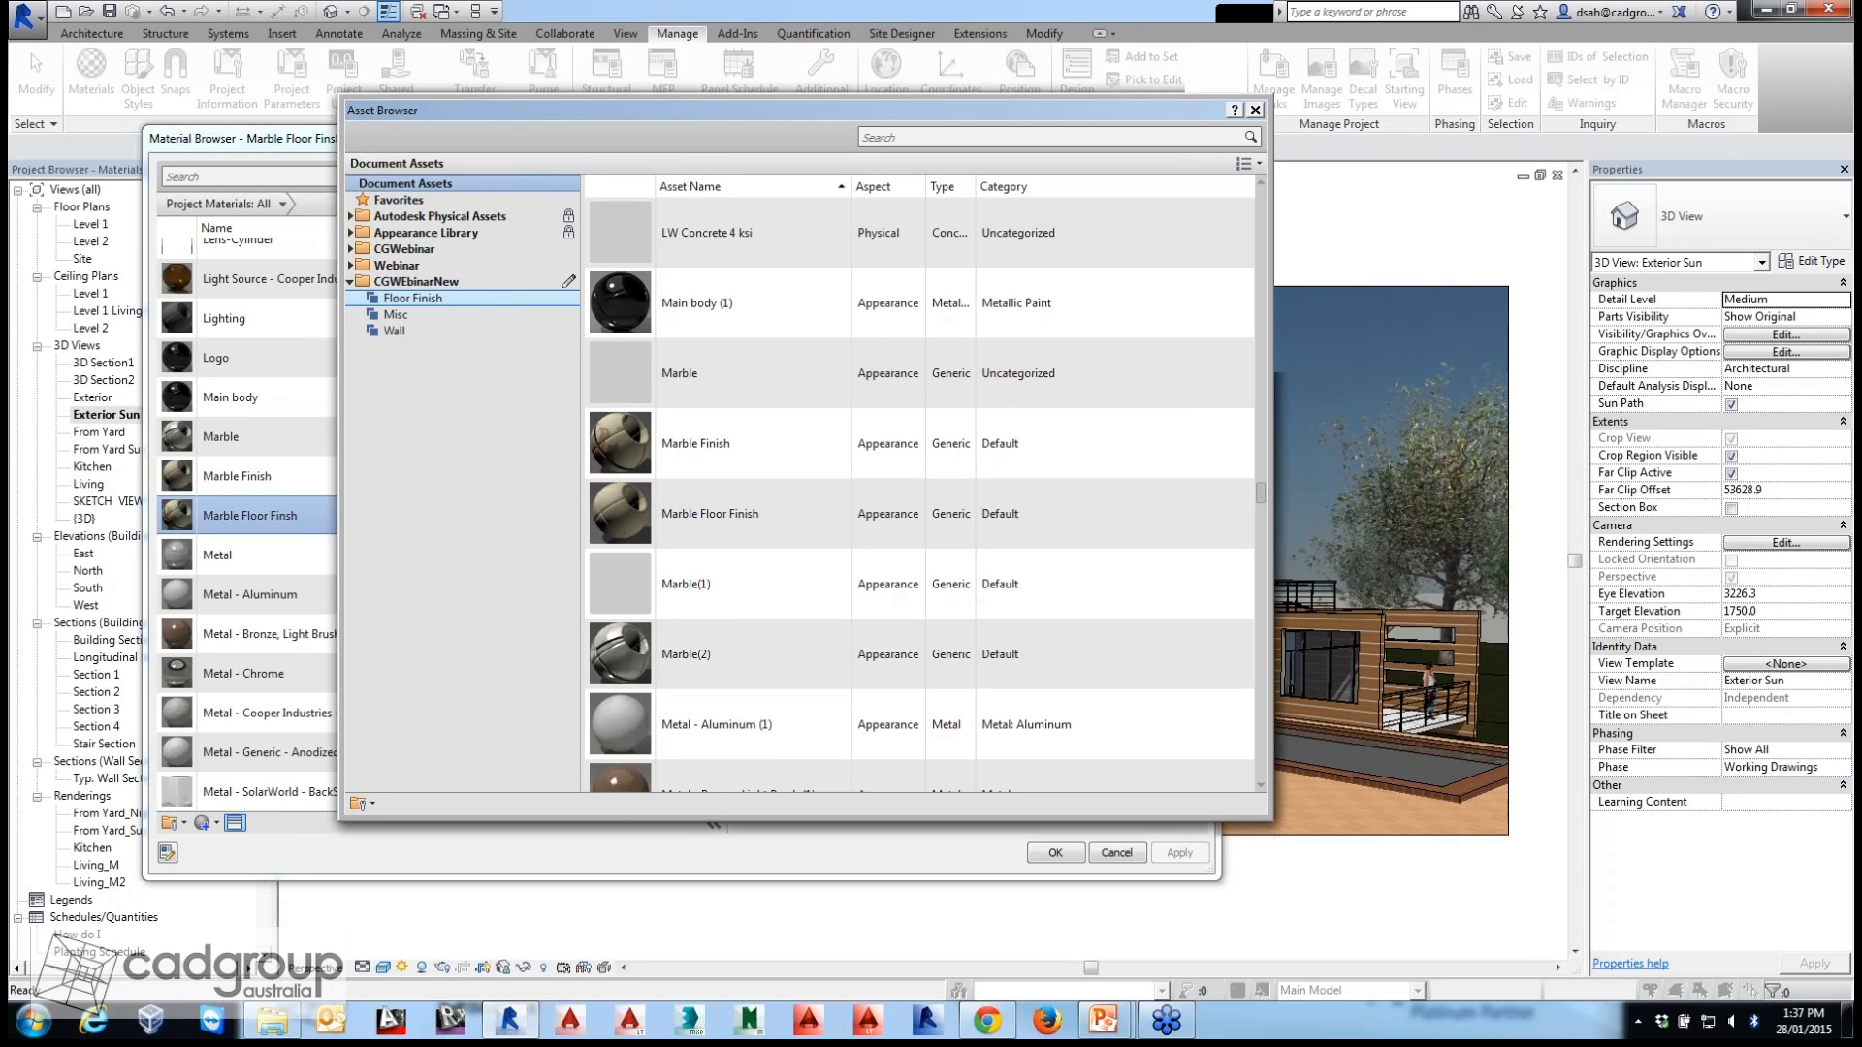
pyautogui.click(413, 299)
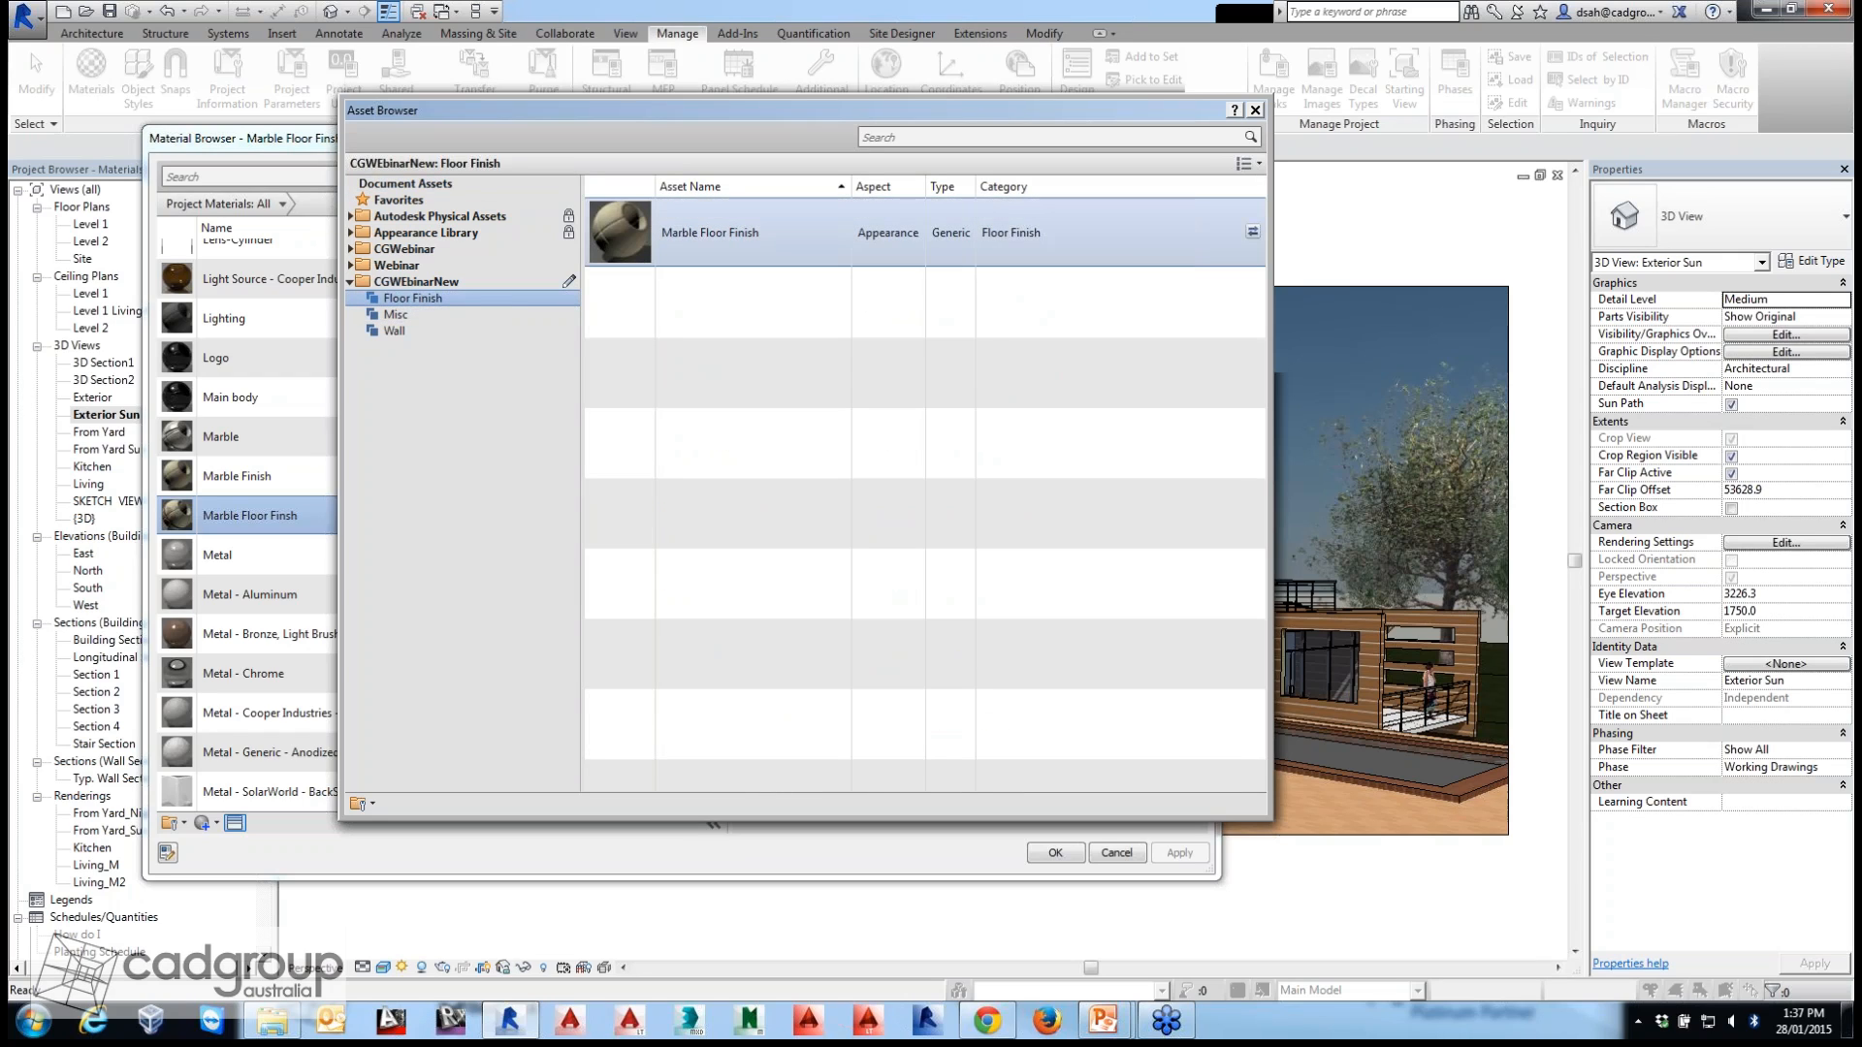
pyautogui.click(416, 282)
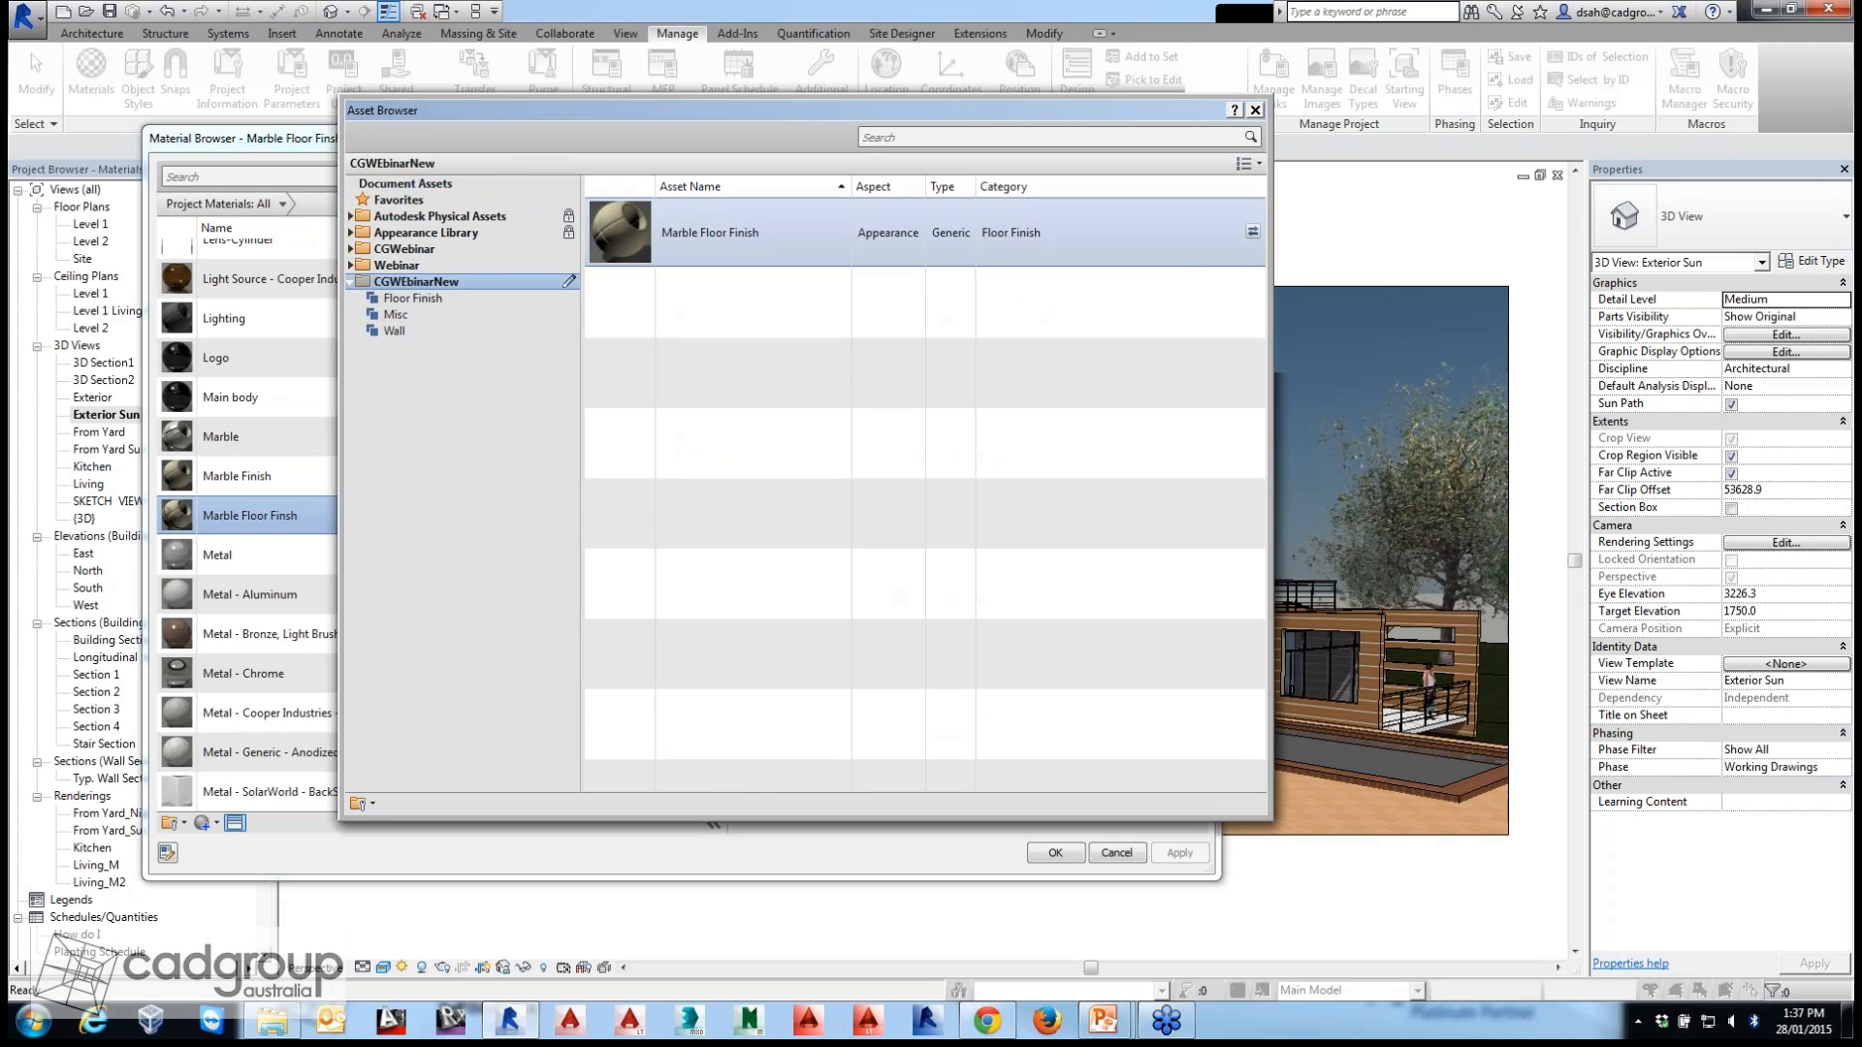
pyautogui.click(413, 299)
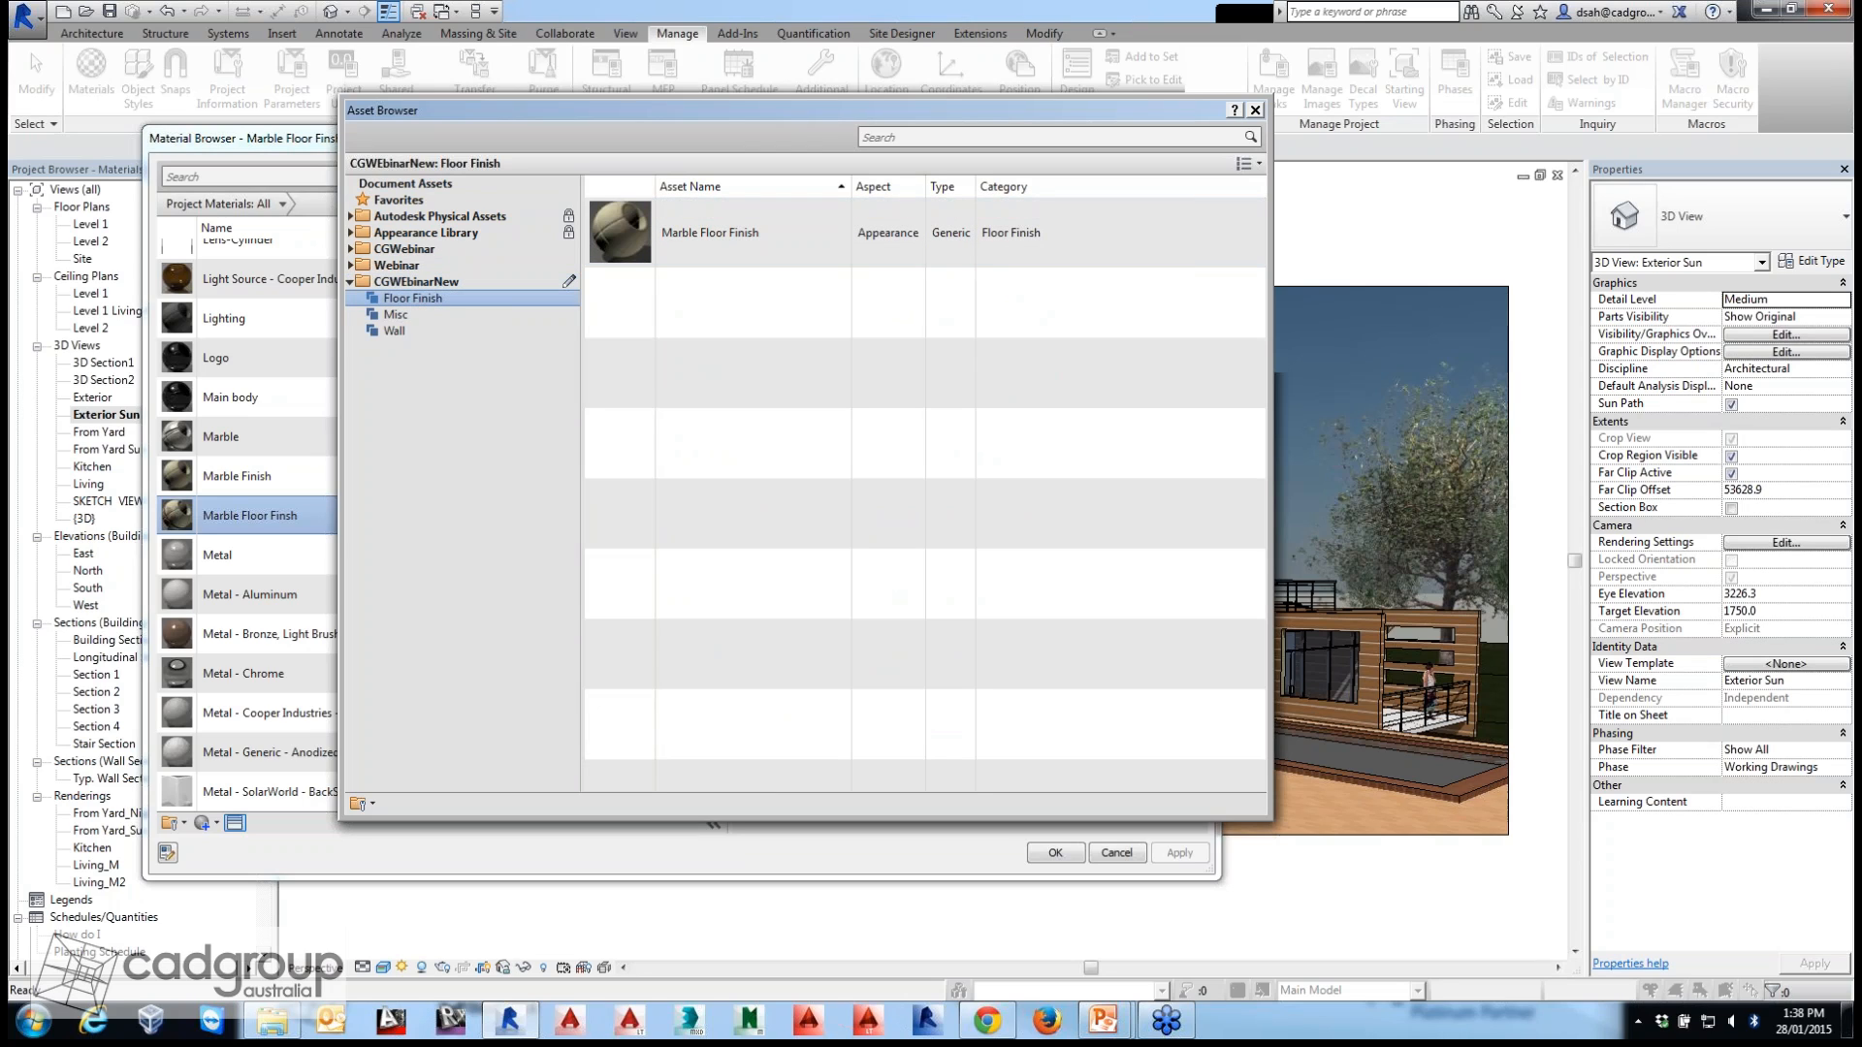
# Add the document assets WallPaint1 to the Wall category and TVScreen to the Misc category of CGWEbinarNew, and close the asset and material browsers.
pyautogui.click(406, 185)
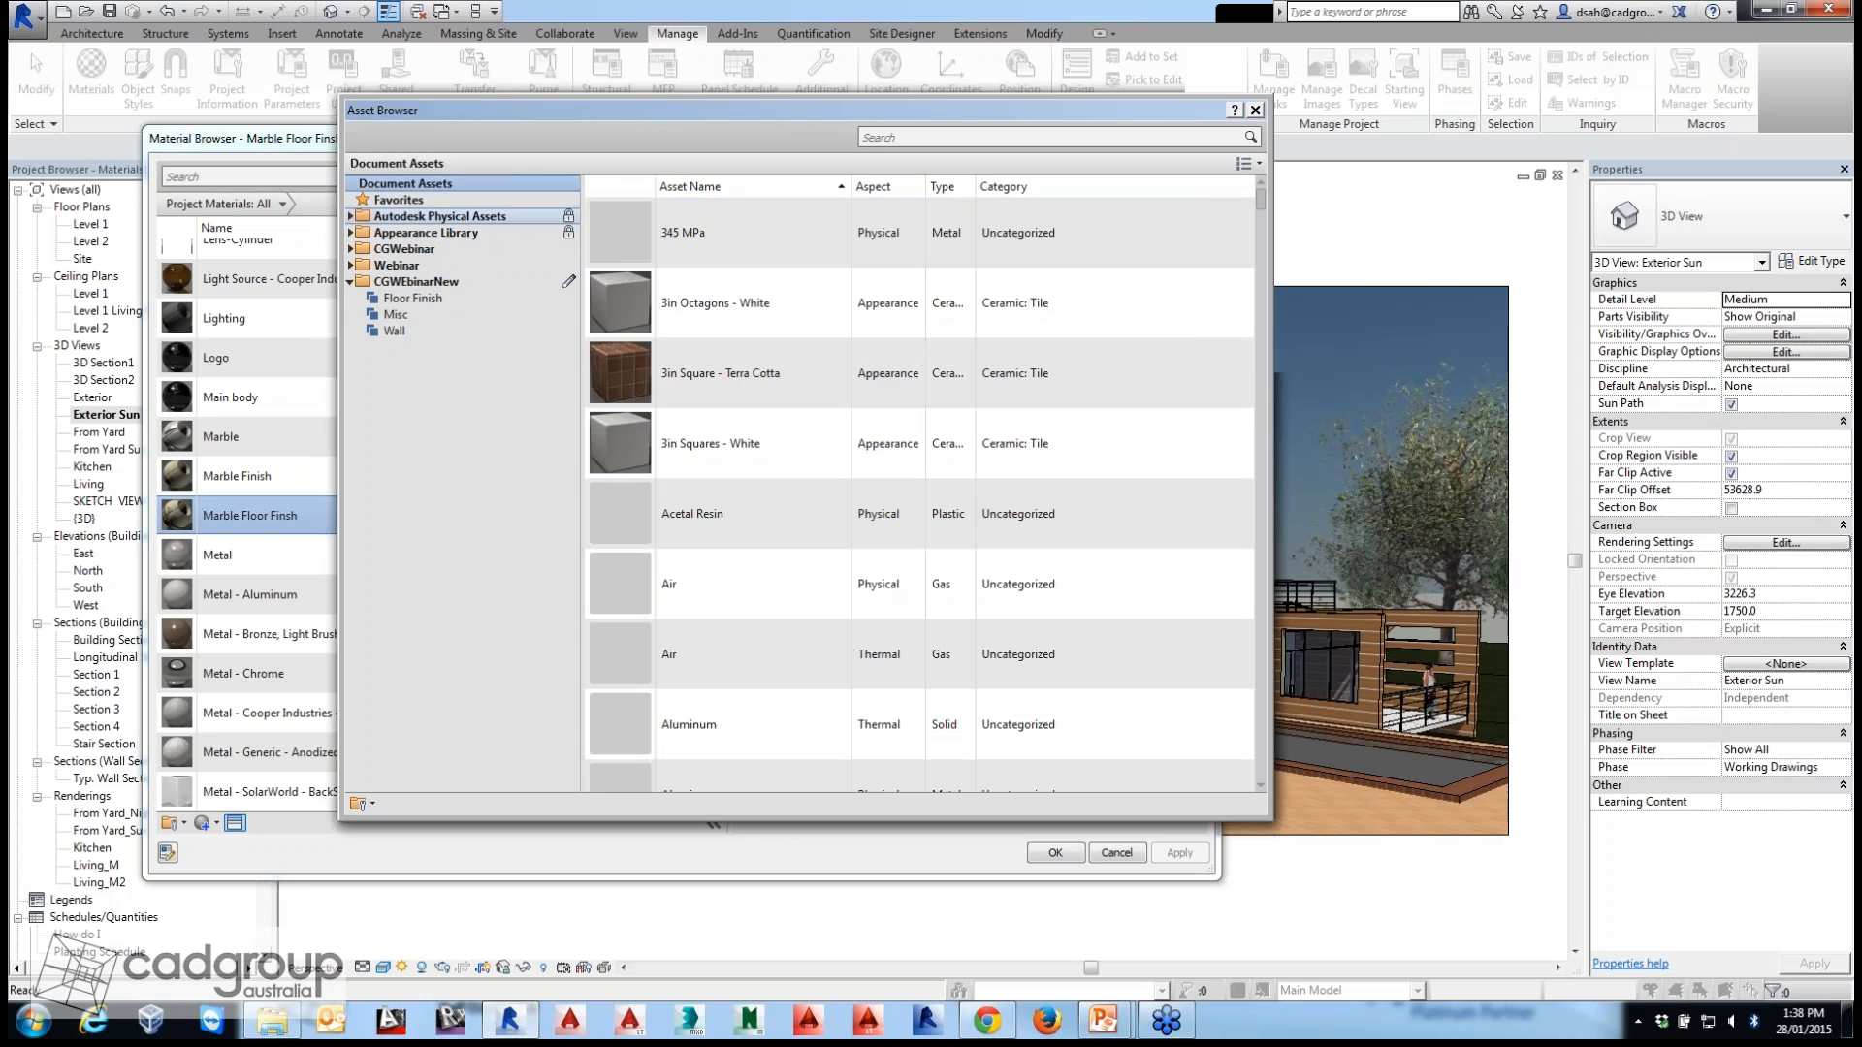
pyautogui.moveTo(776, 109); pyautogui.dragTo(598, 124)
pyautogui.moveTo(1082, 213); pyautogui.dragTo(1083, 761)
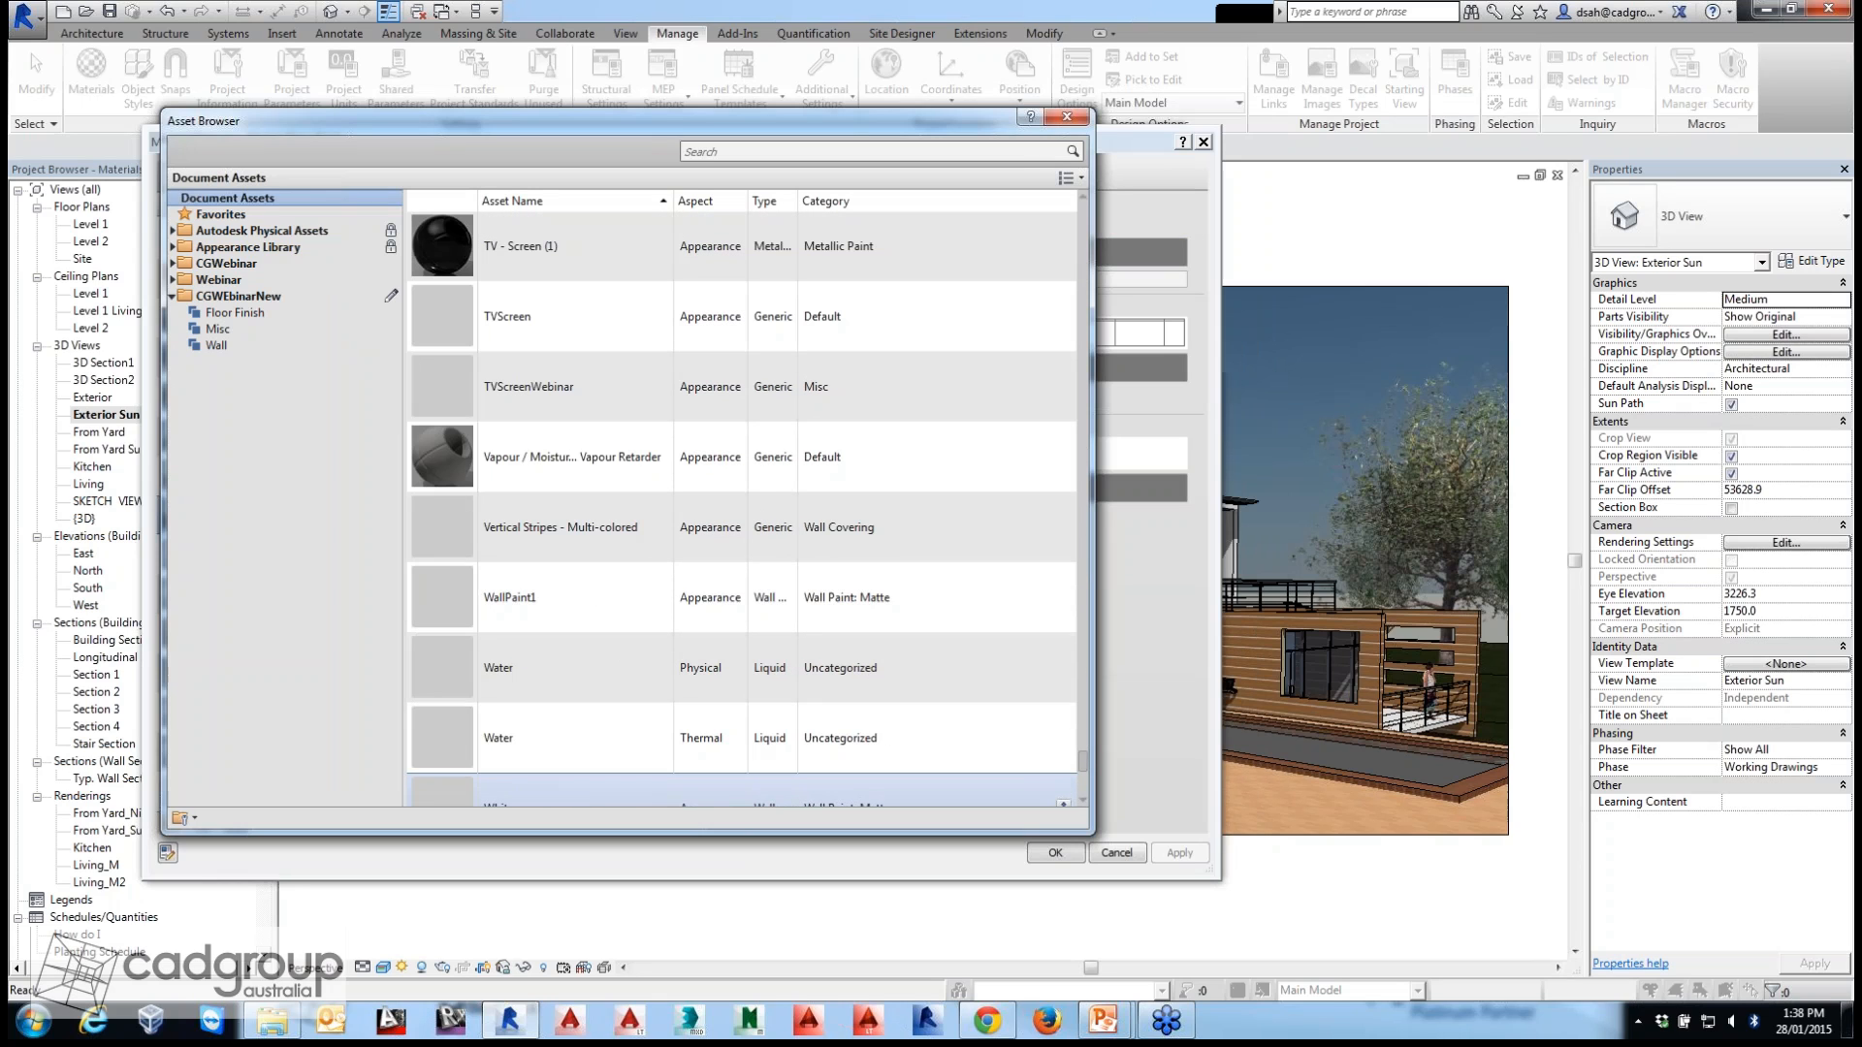
pyautogui.moveTo(543, 598); pyautogui.dragTo(217, 346)
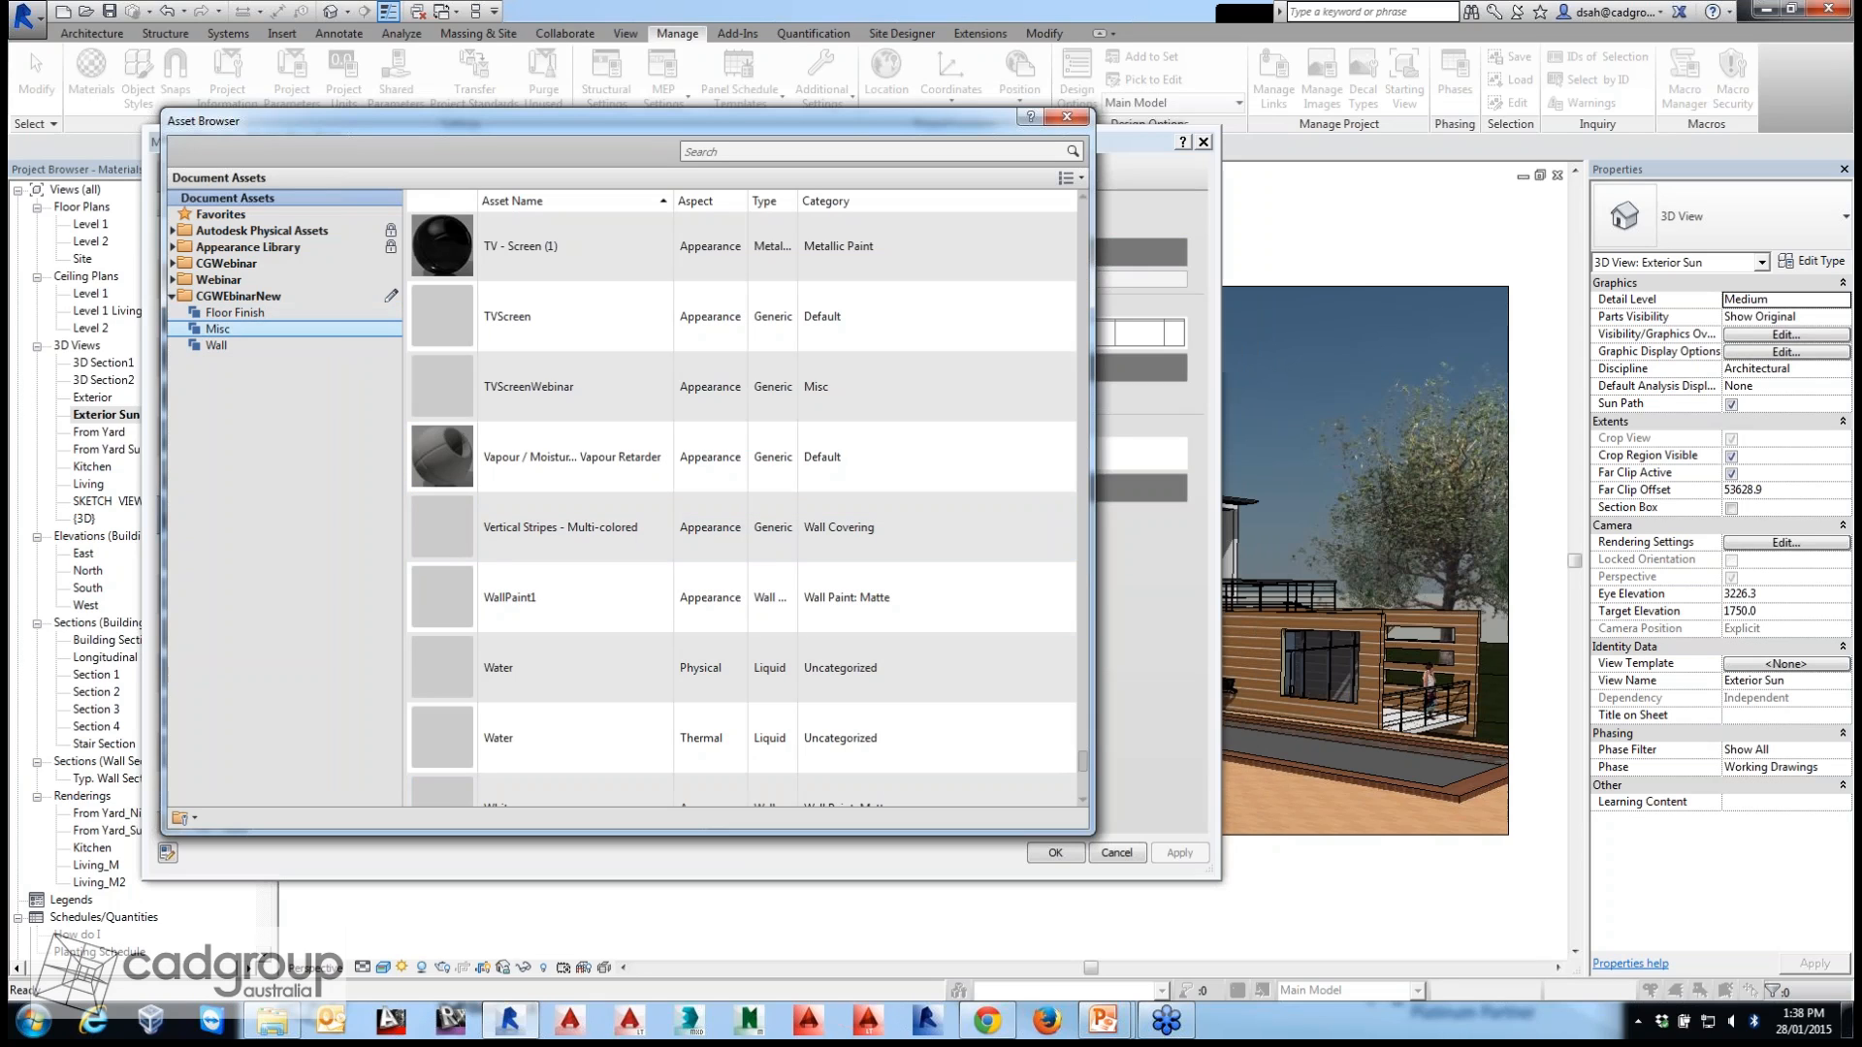
pyautogui.click(217, 329)
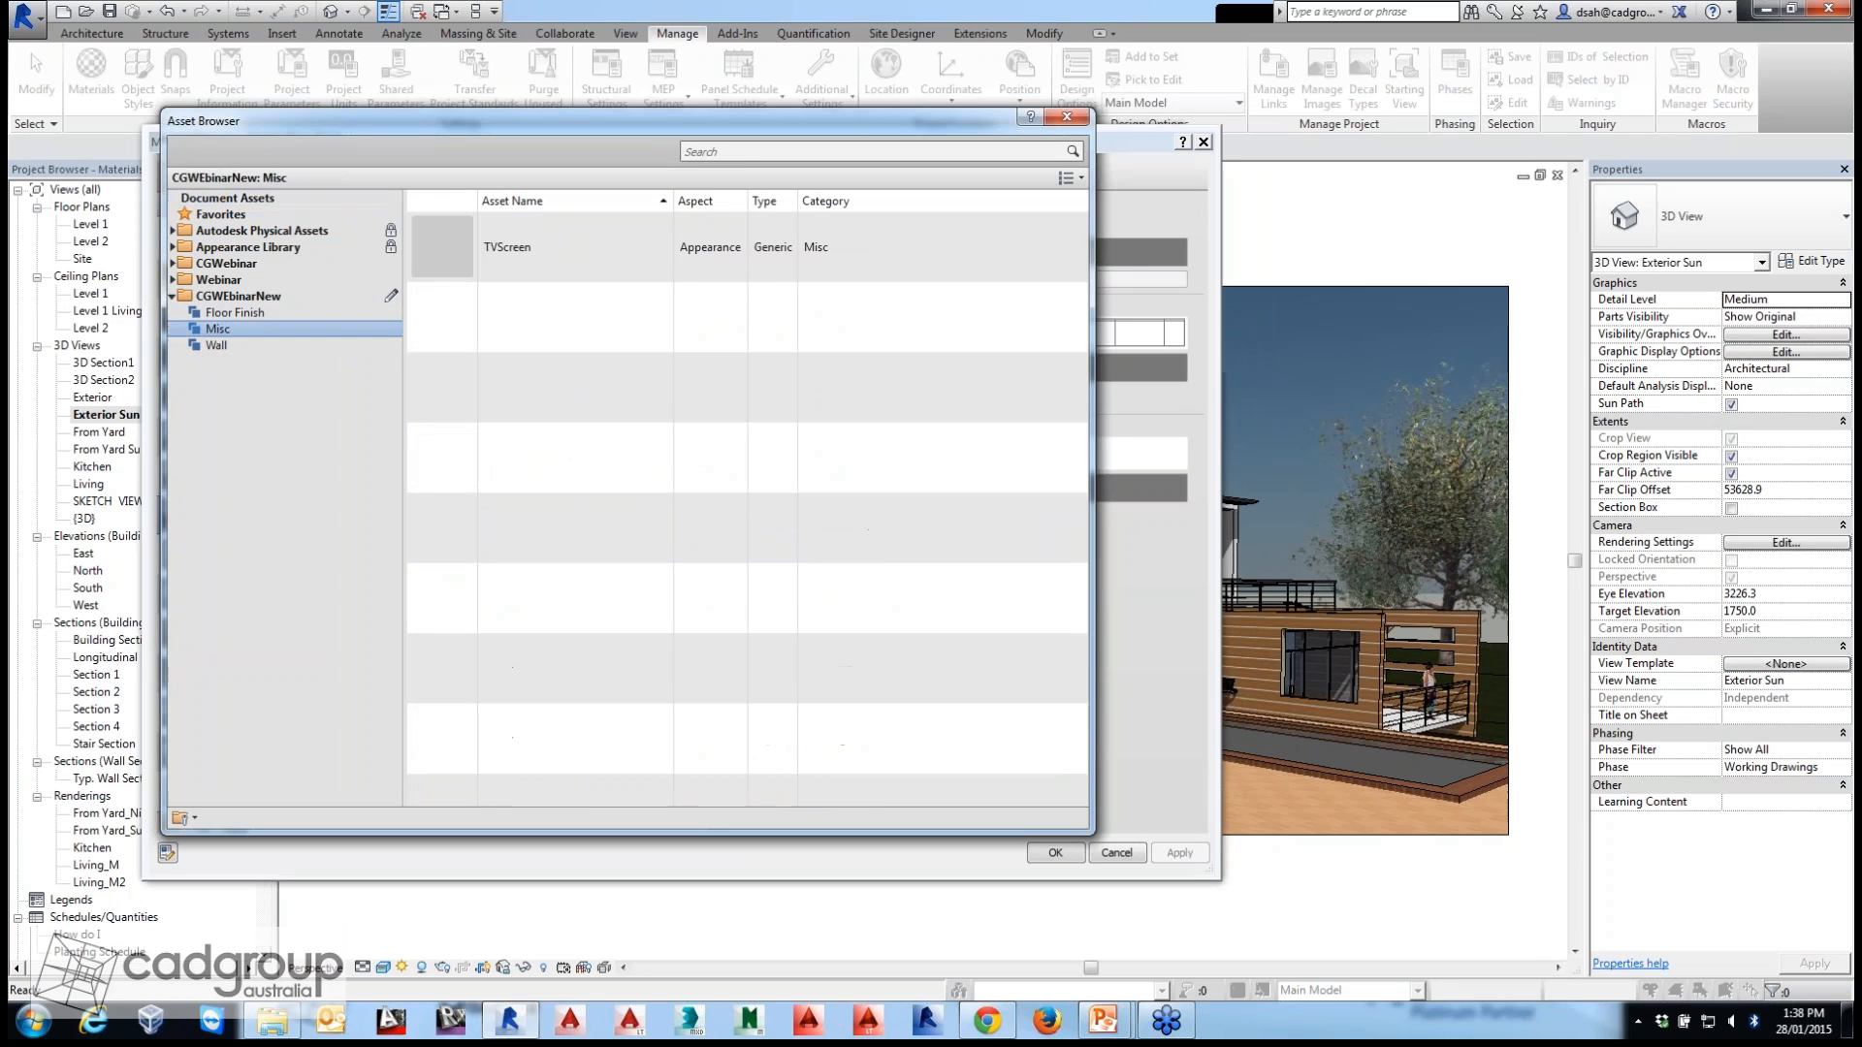
pyautogui.click(235, 312)
pyautogui.click(216, 345)
pyautogui.click(235, 312)
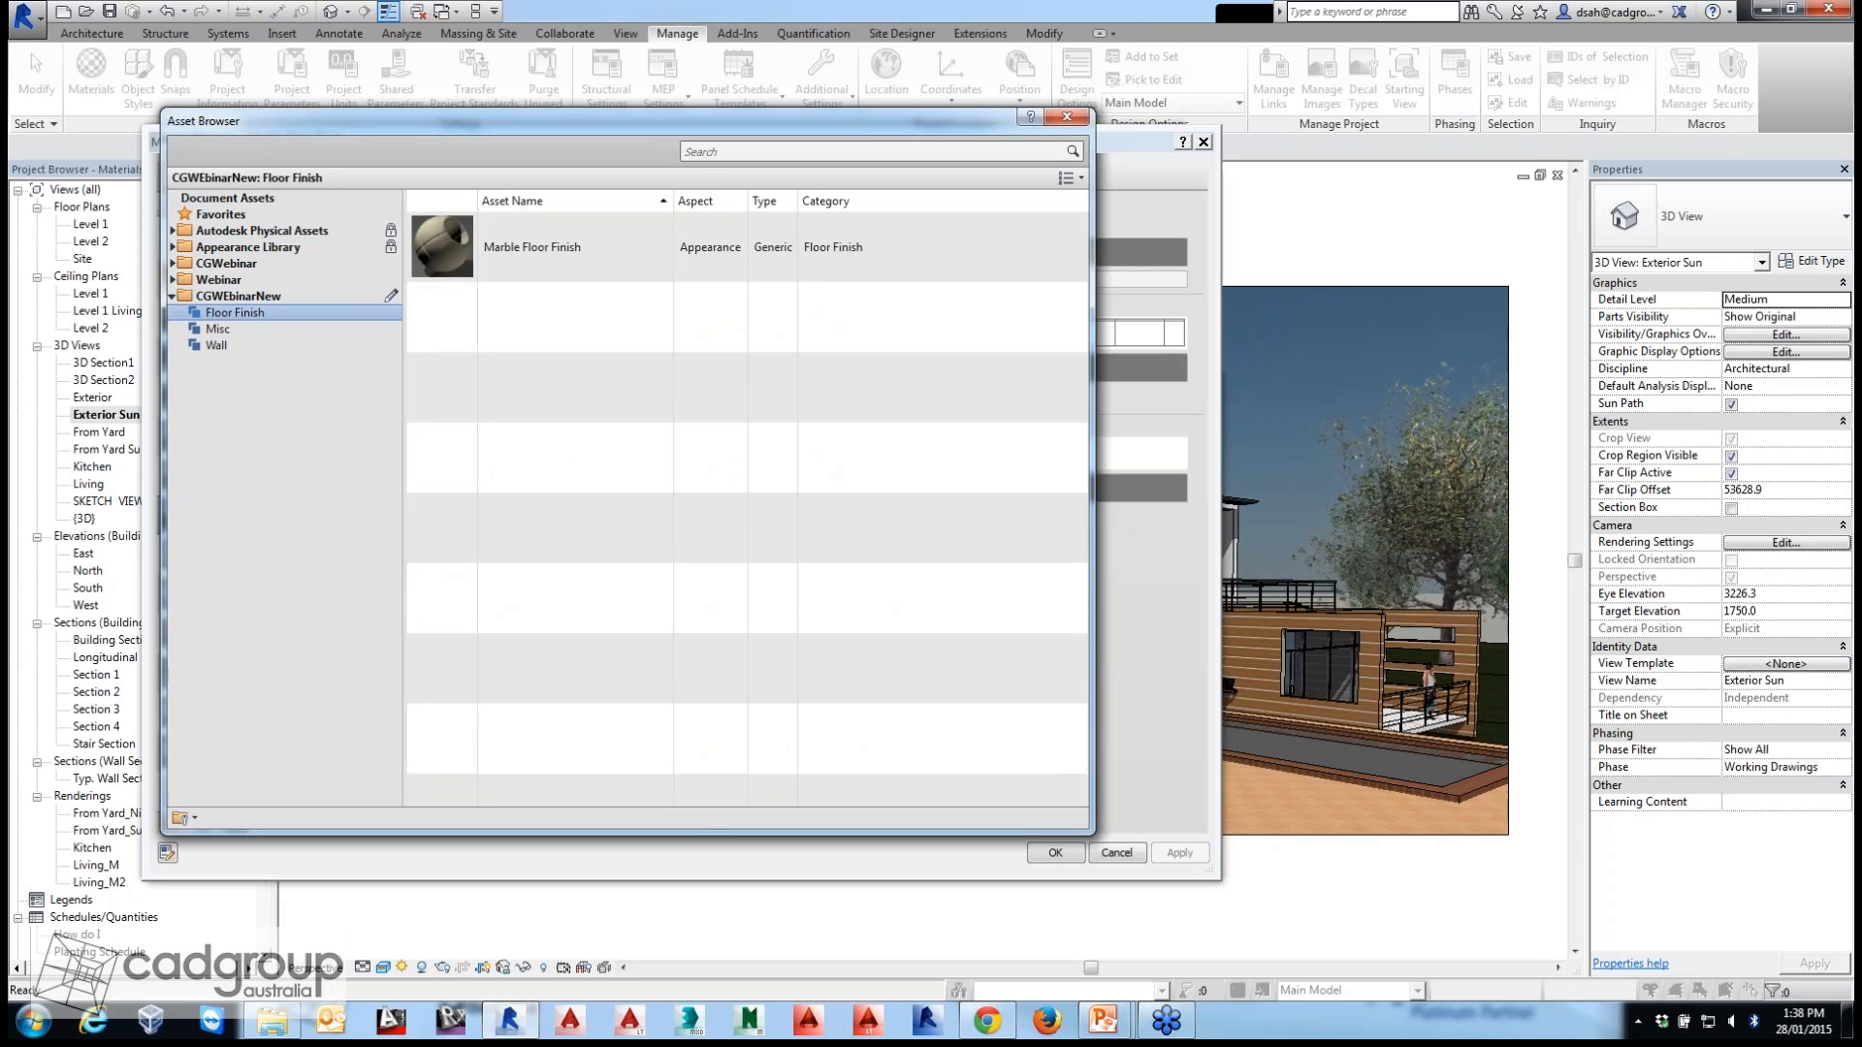
pyautogui.click(216, 345)
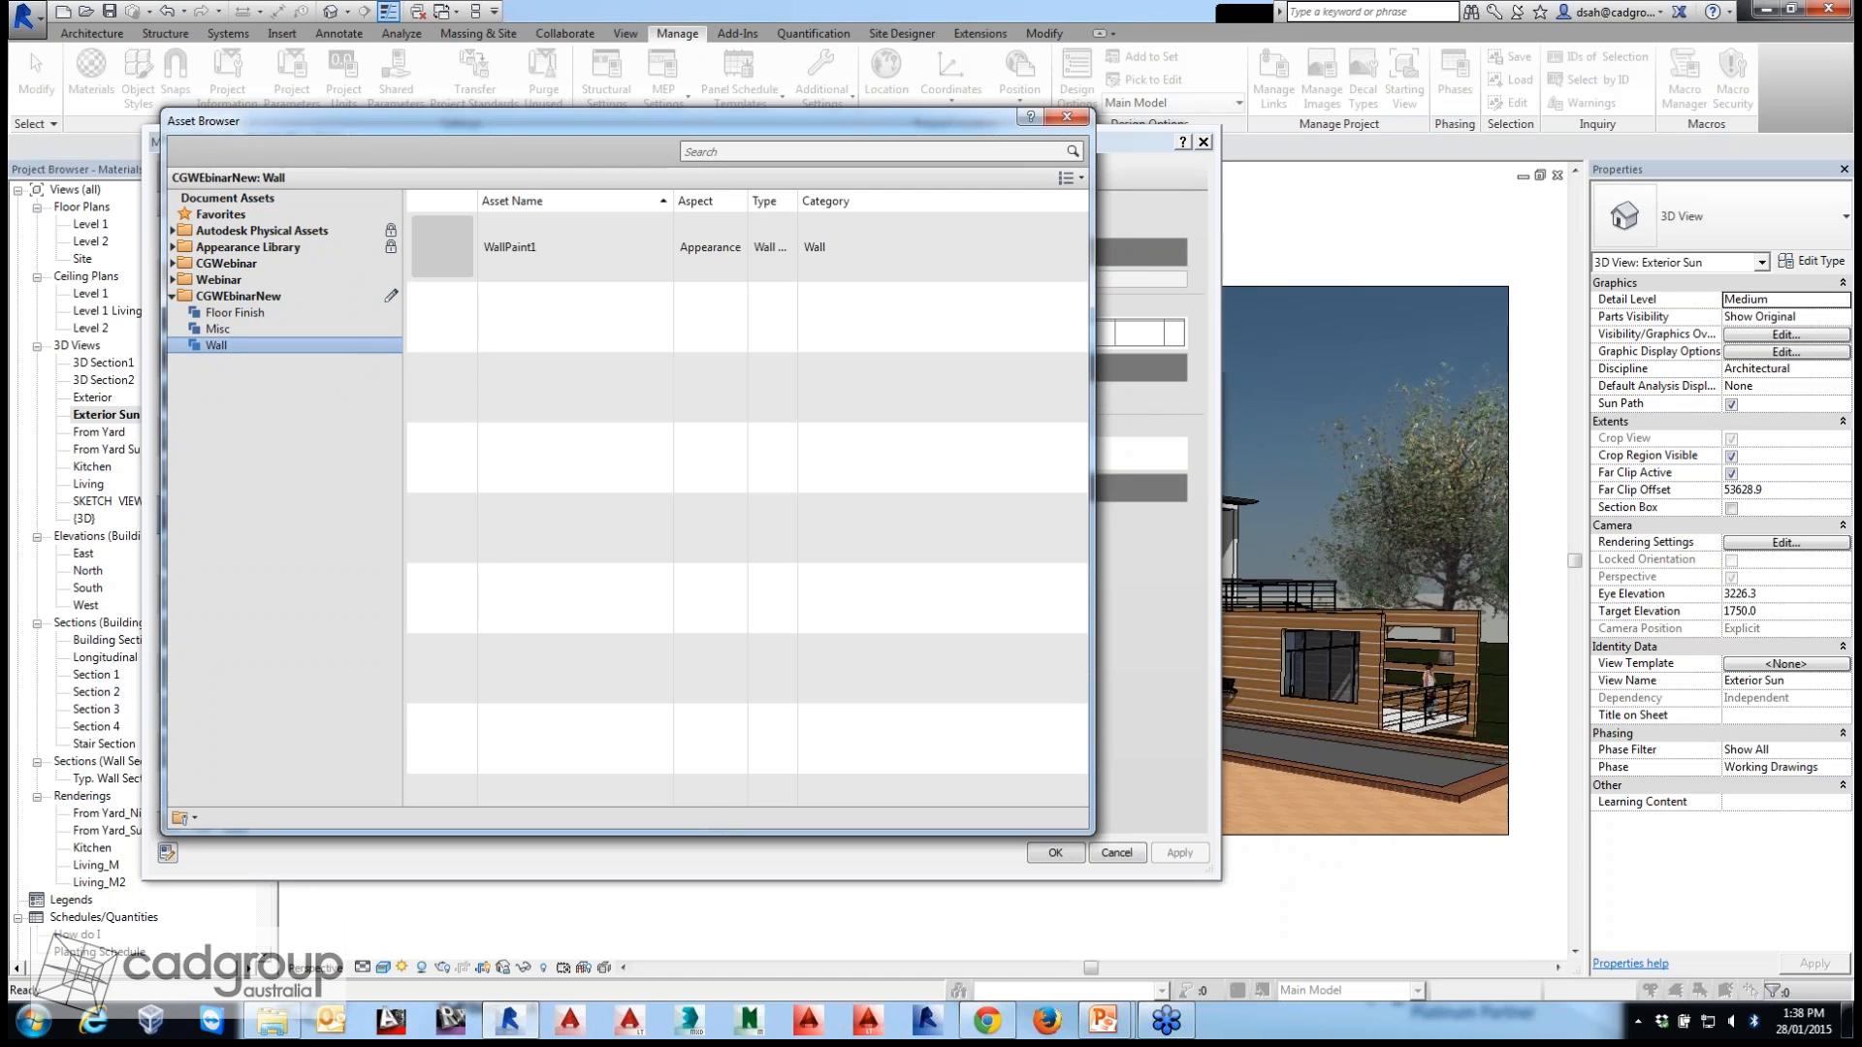
pyautogui.press('Escape')
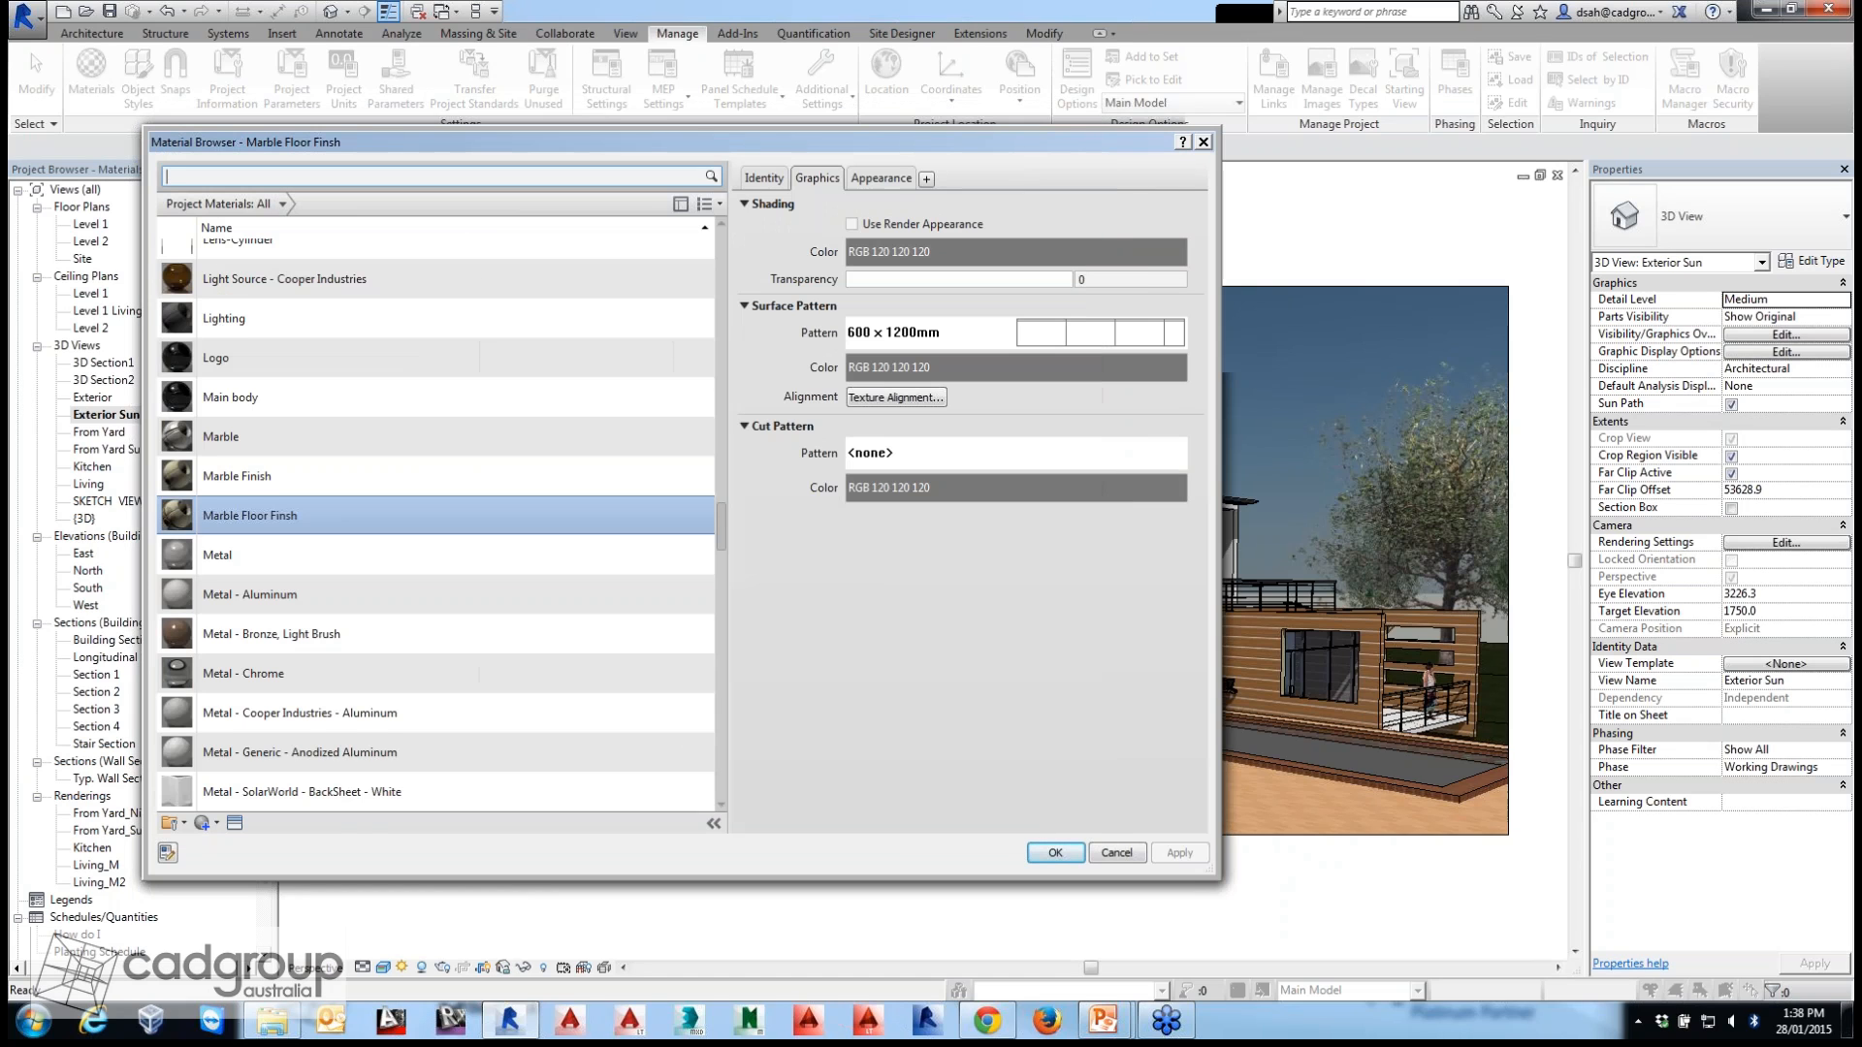
pyautogui.press('Escape')
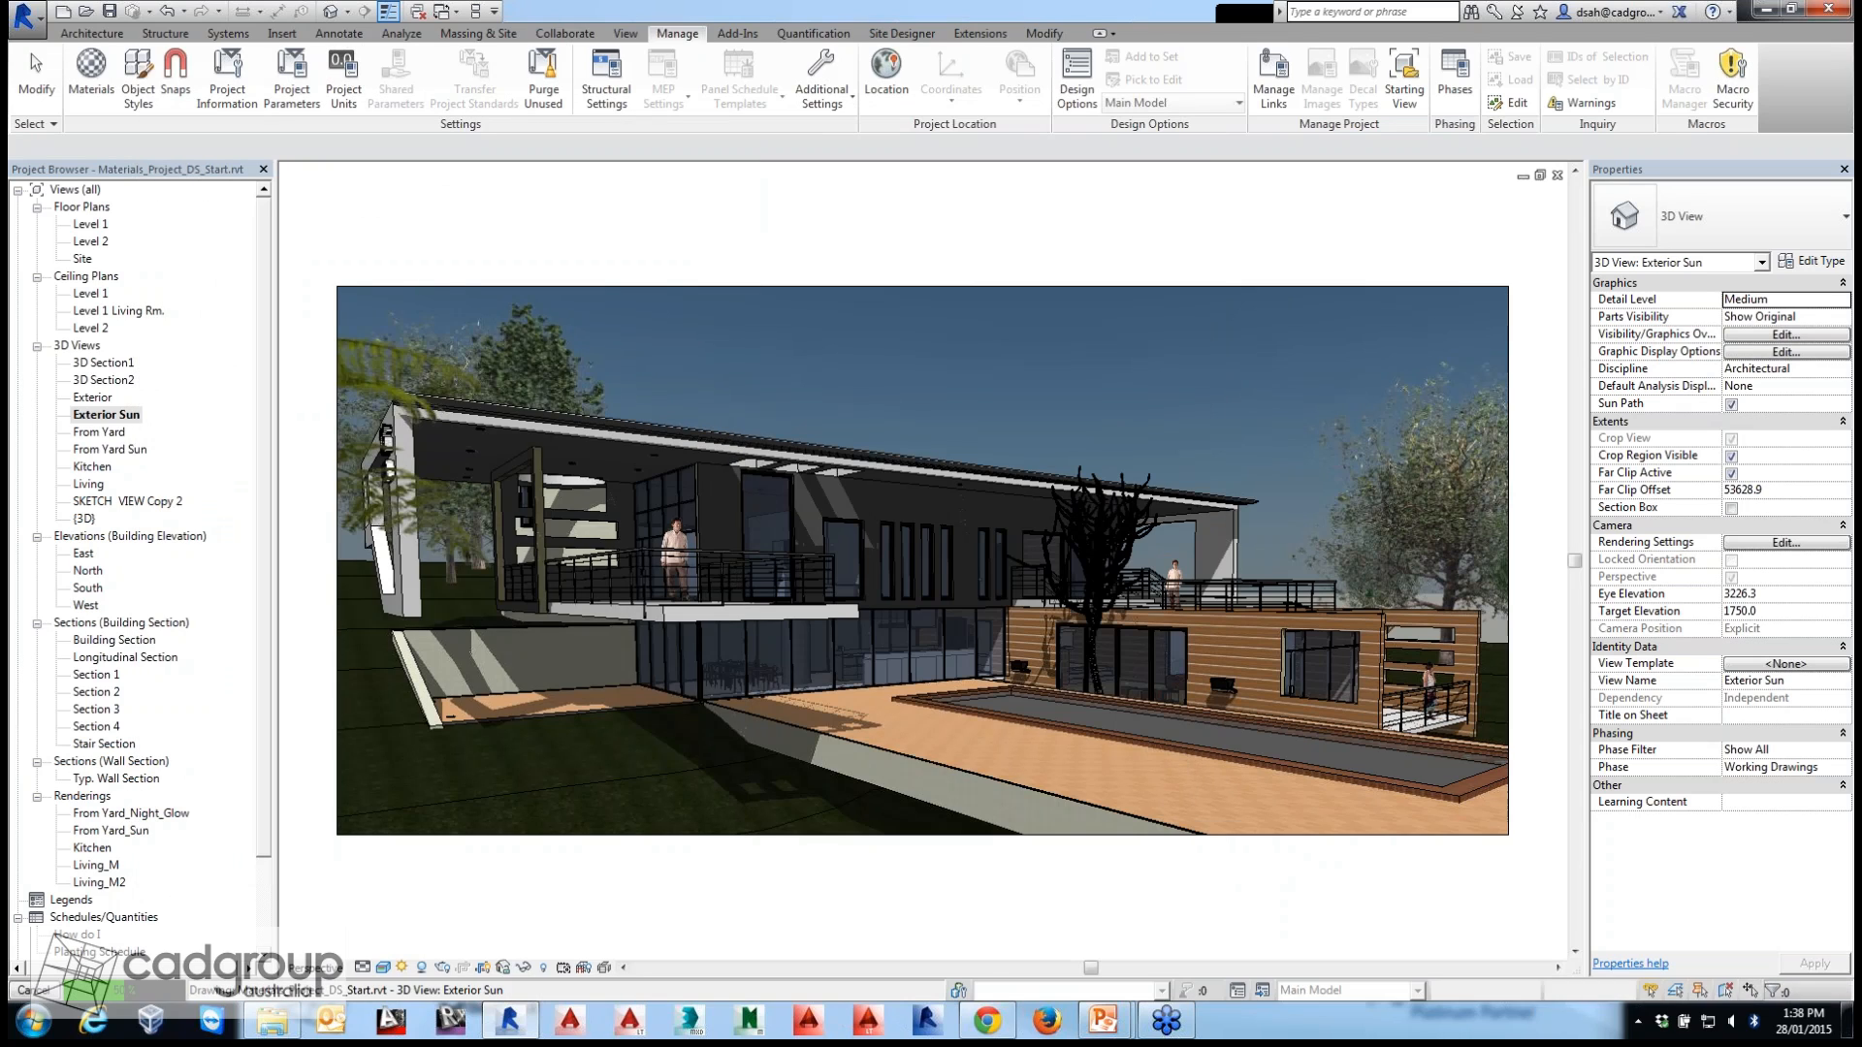
# Check the additional render appearance paths in the program's Rendering options and close the options without changes.
pyautogui.click(27, 18)
pyautogui.click(309, 597)
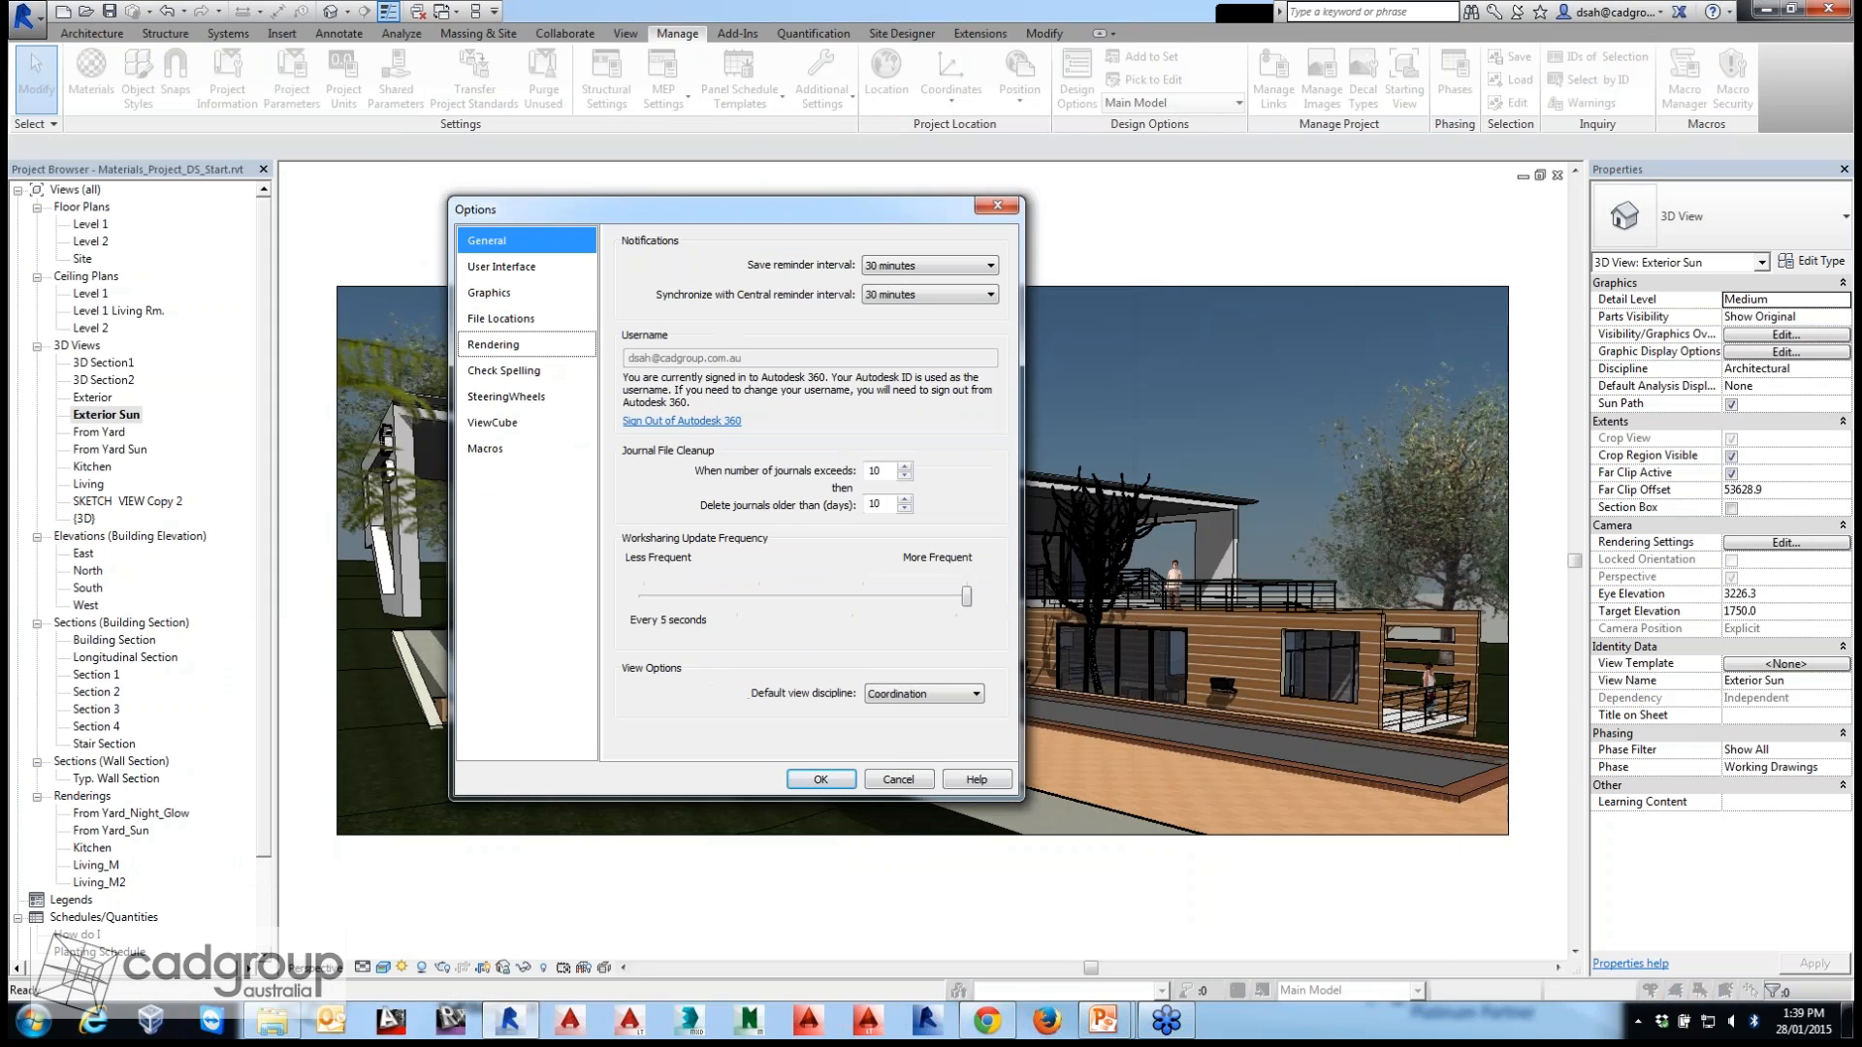
pyautogui.click(495, 345)
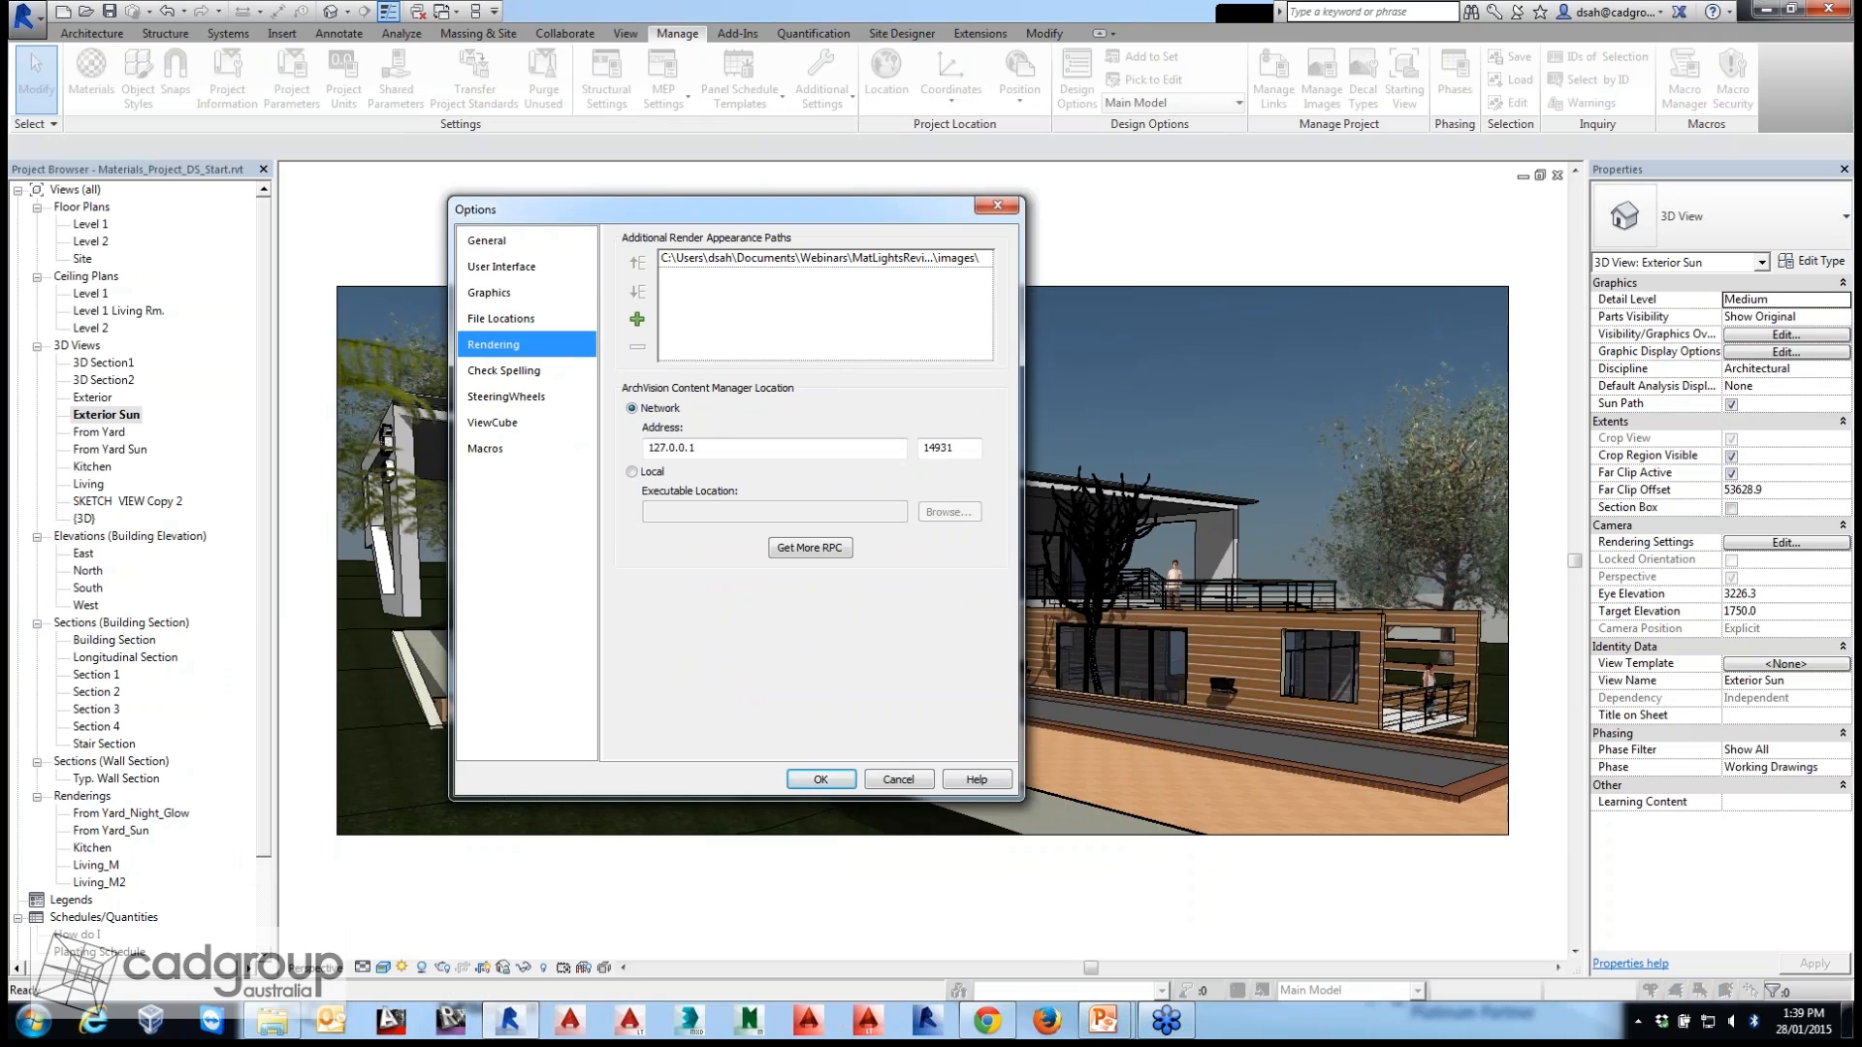
pyautogui.click(719, 258)
pyautogui.click(899, 780)
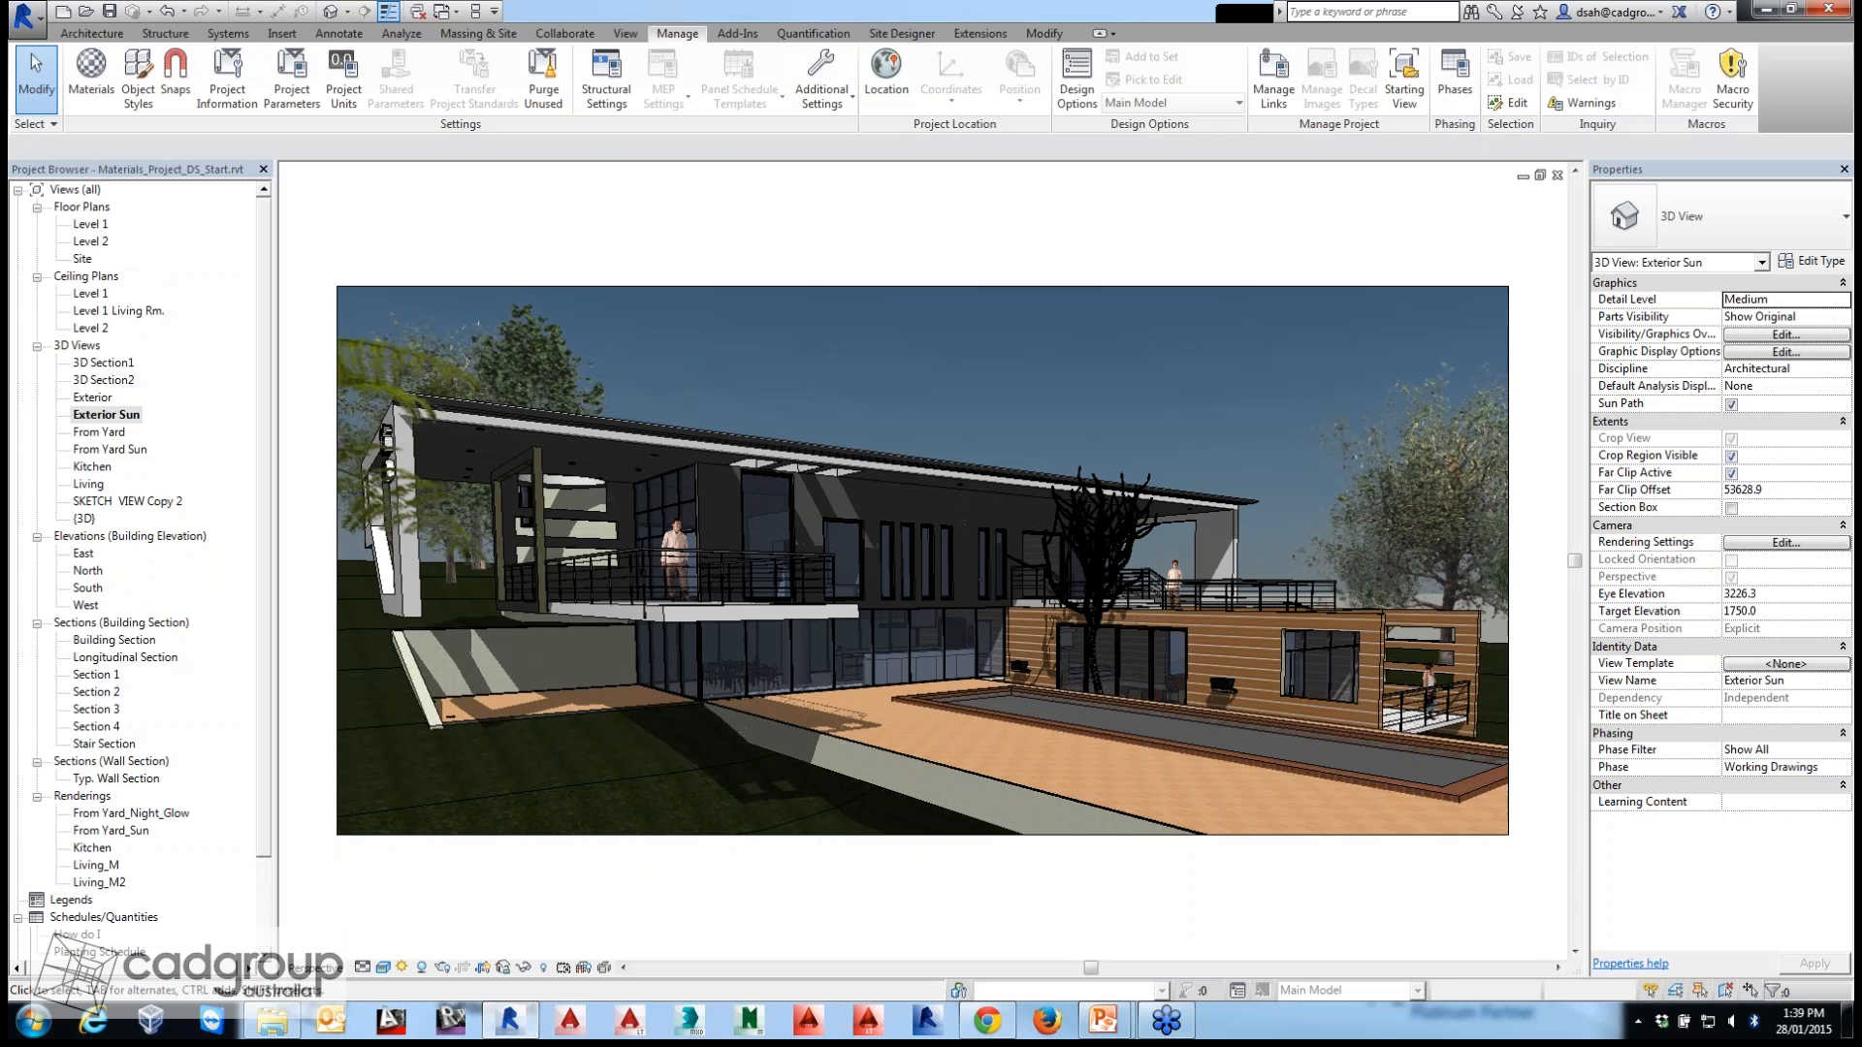
# Switch to the PowerPoint slide show and advance to the Standard Light vs Photometric Lights slide.
pyautogui.moveTo(1106, 1020)
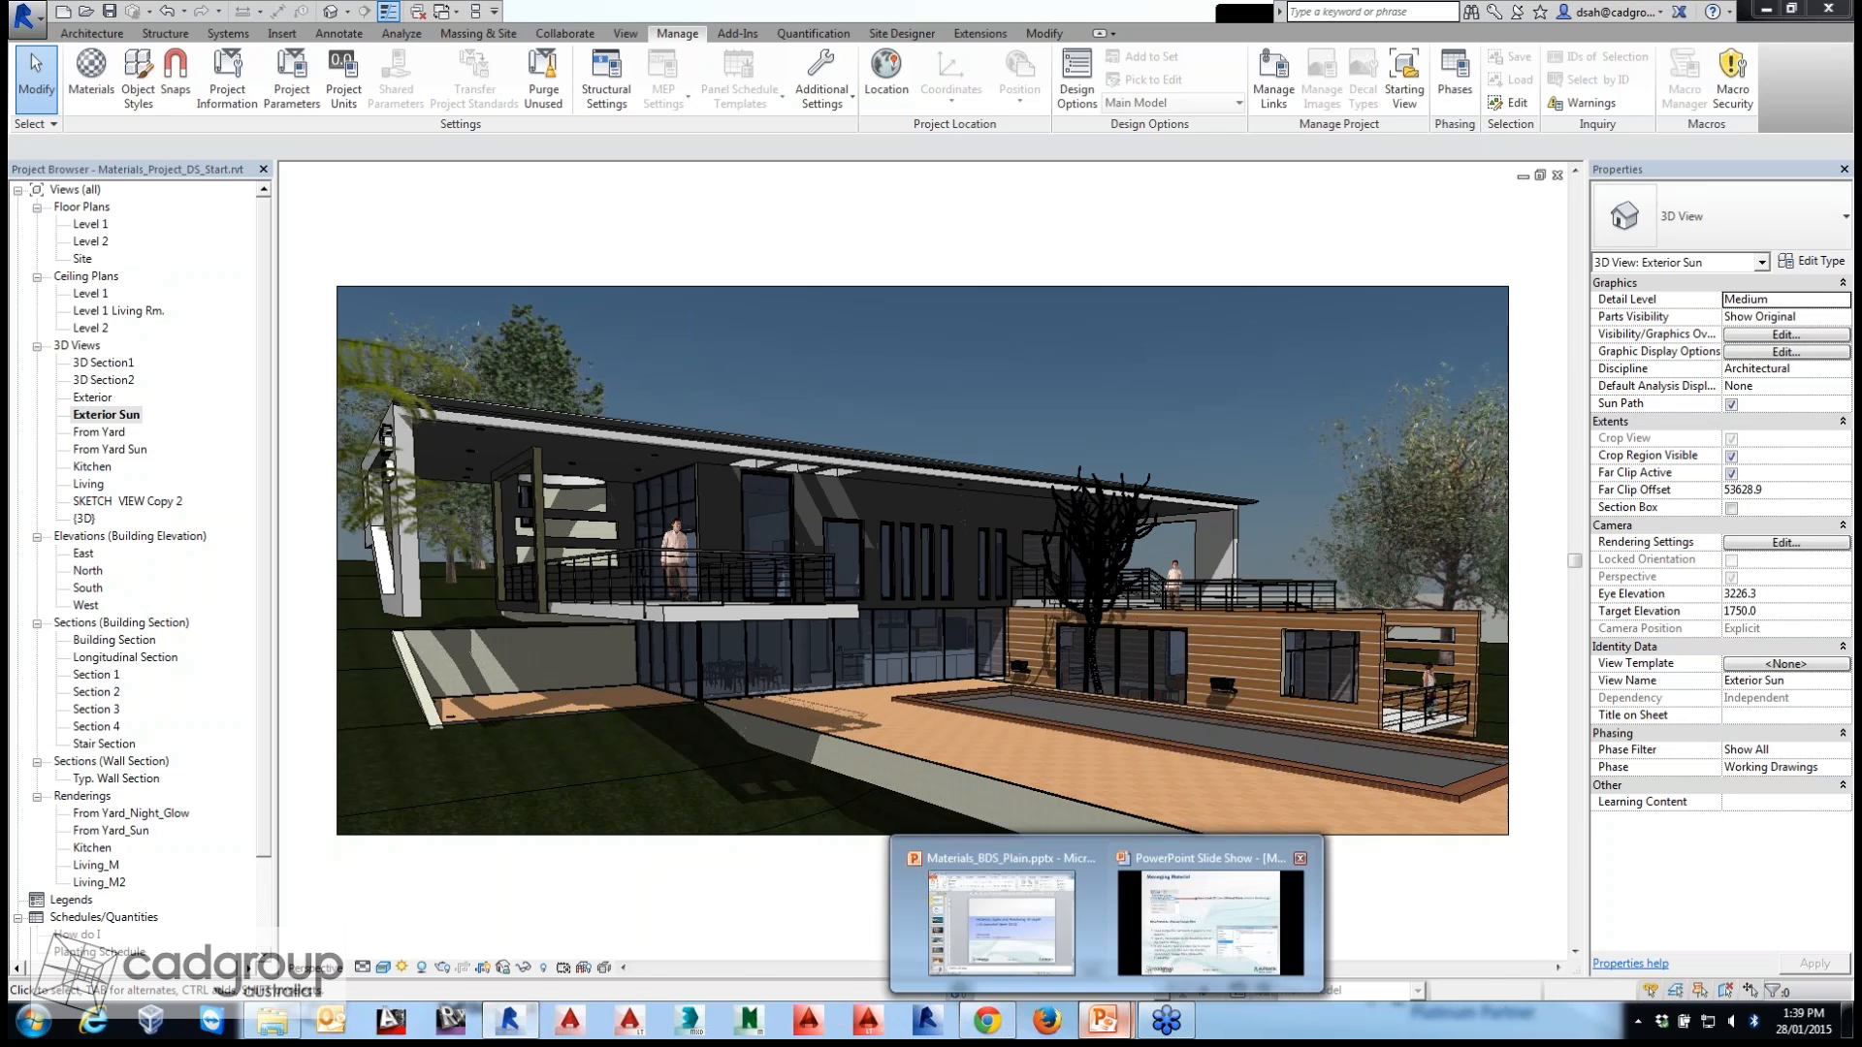
pyautogui.click(1212, 902)
pyautogui.press('Right')
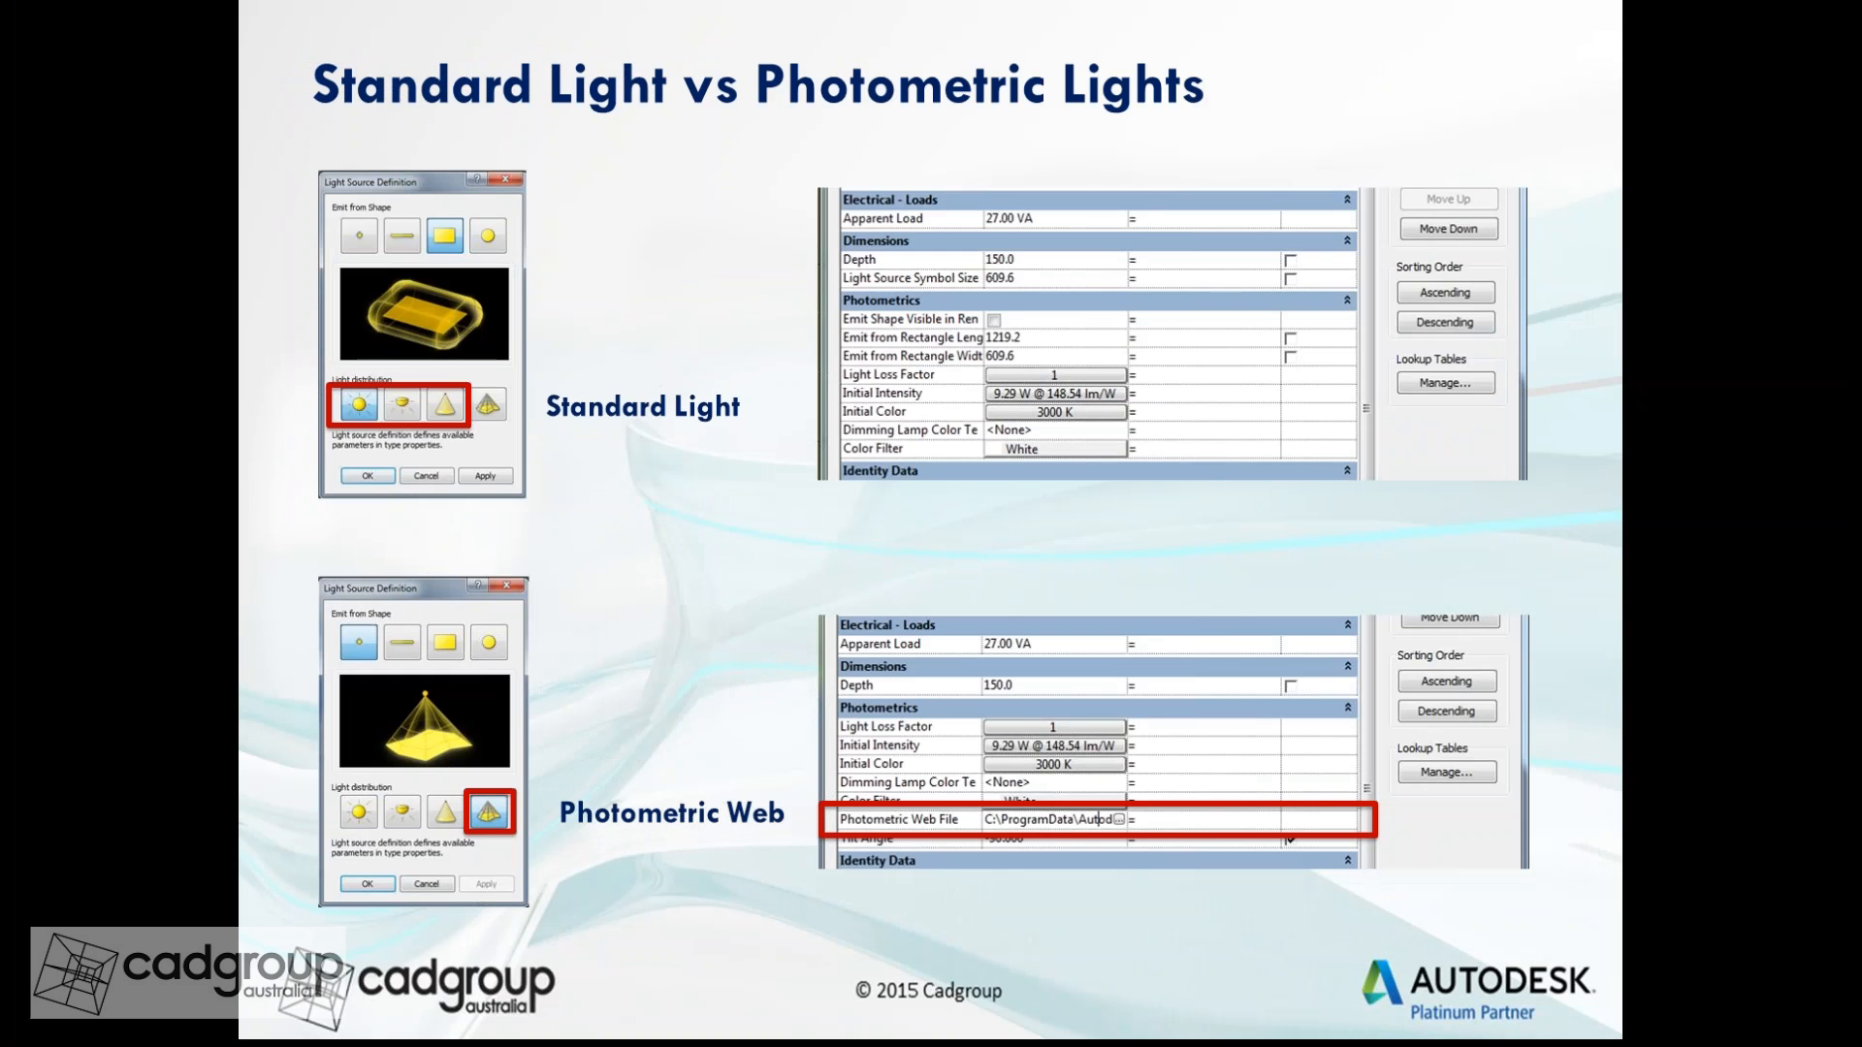
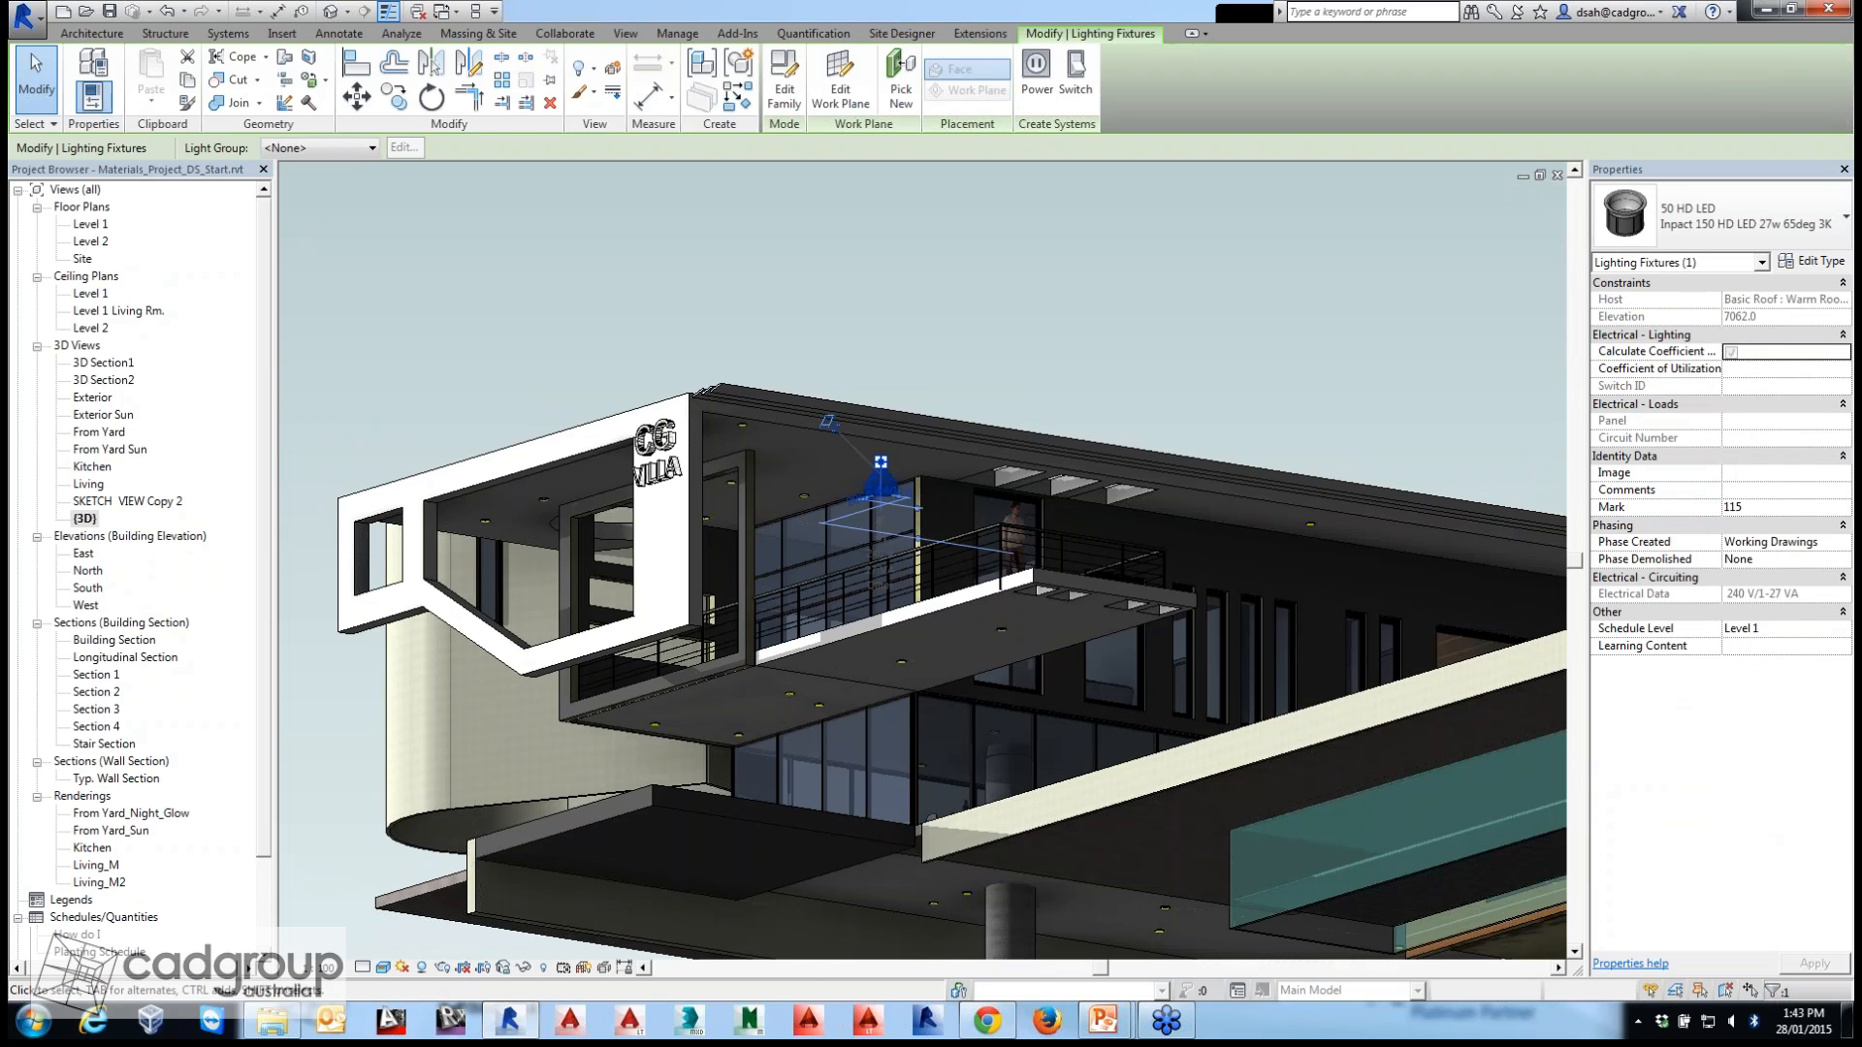
# Open the selected 50 HD LED lighting fixture's family for editing and select its light source.
pyautogui.scroll(5, 873, 466)
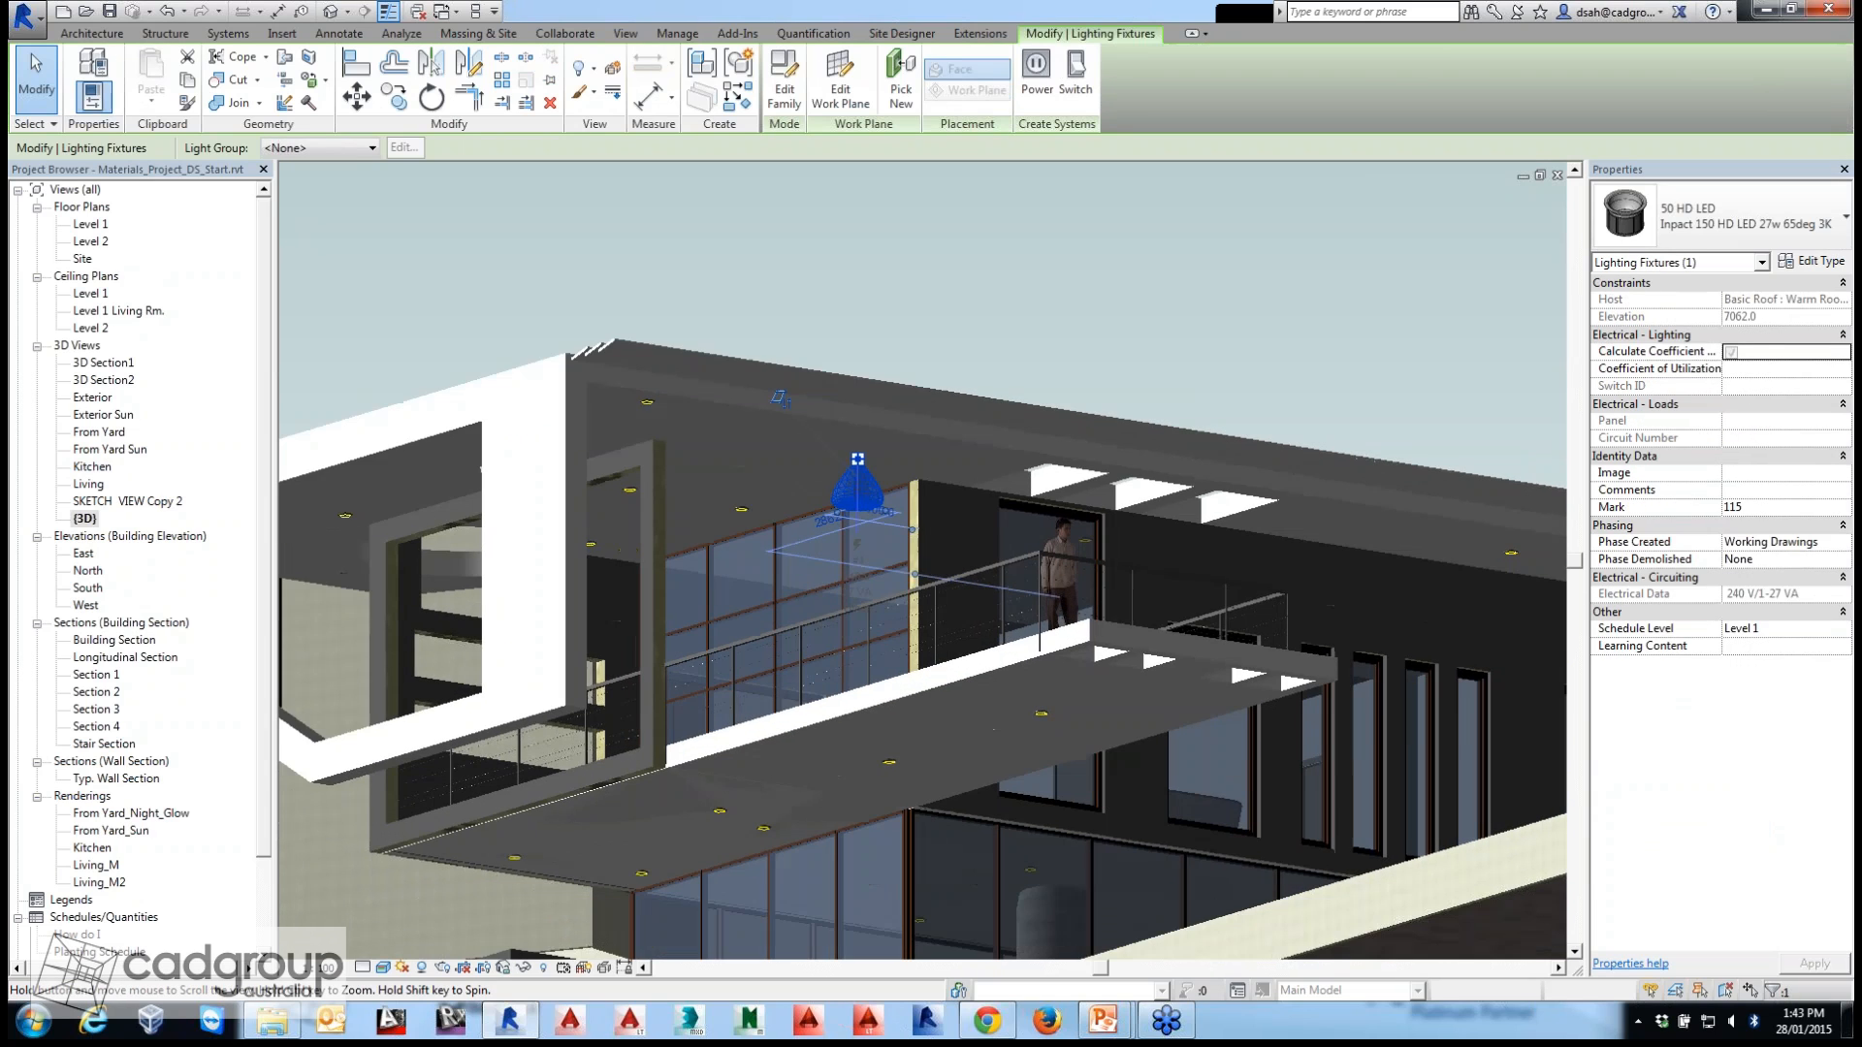
pyautogui.click(784, 81)
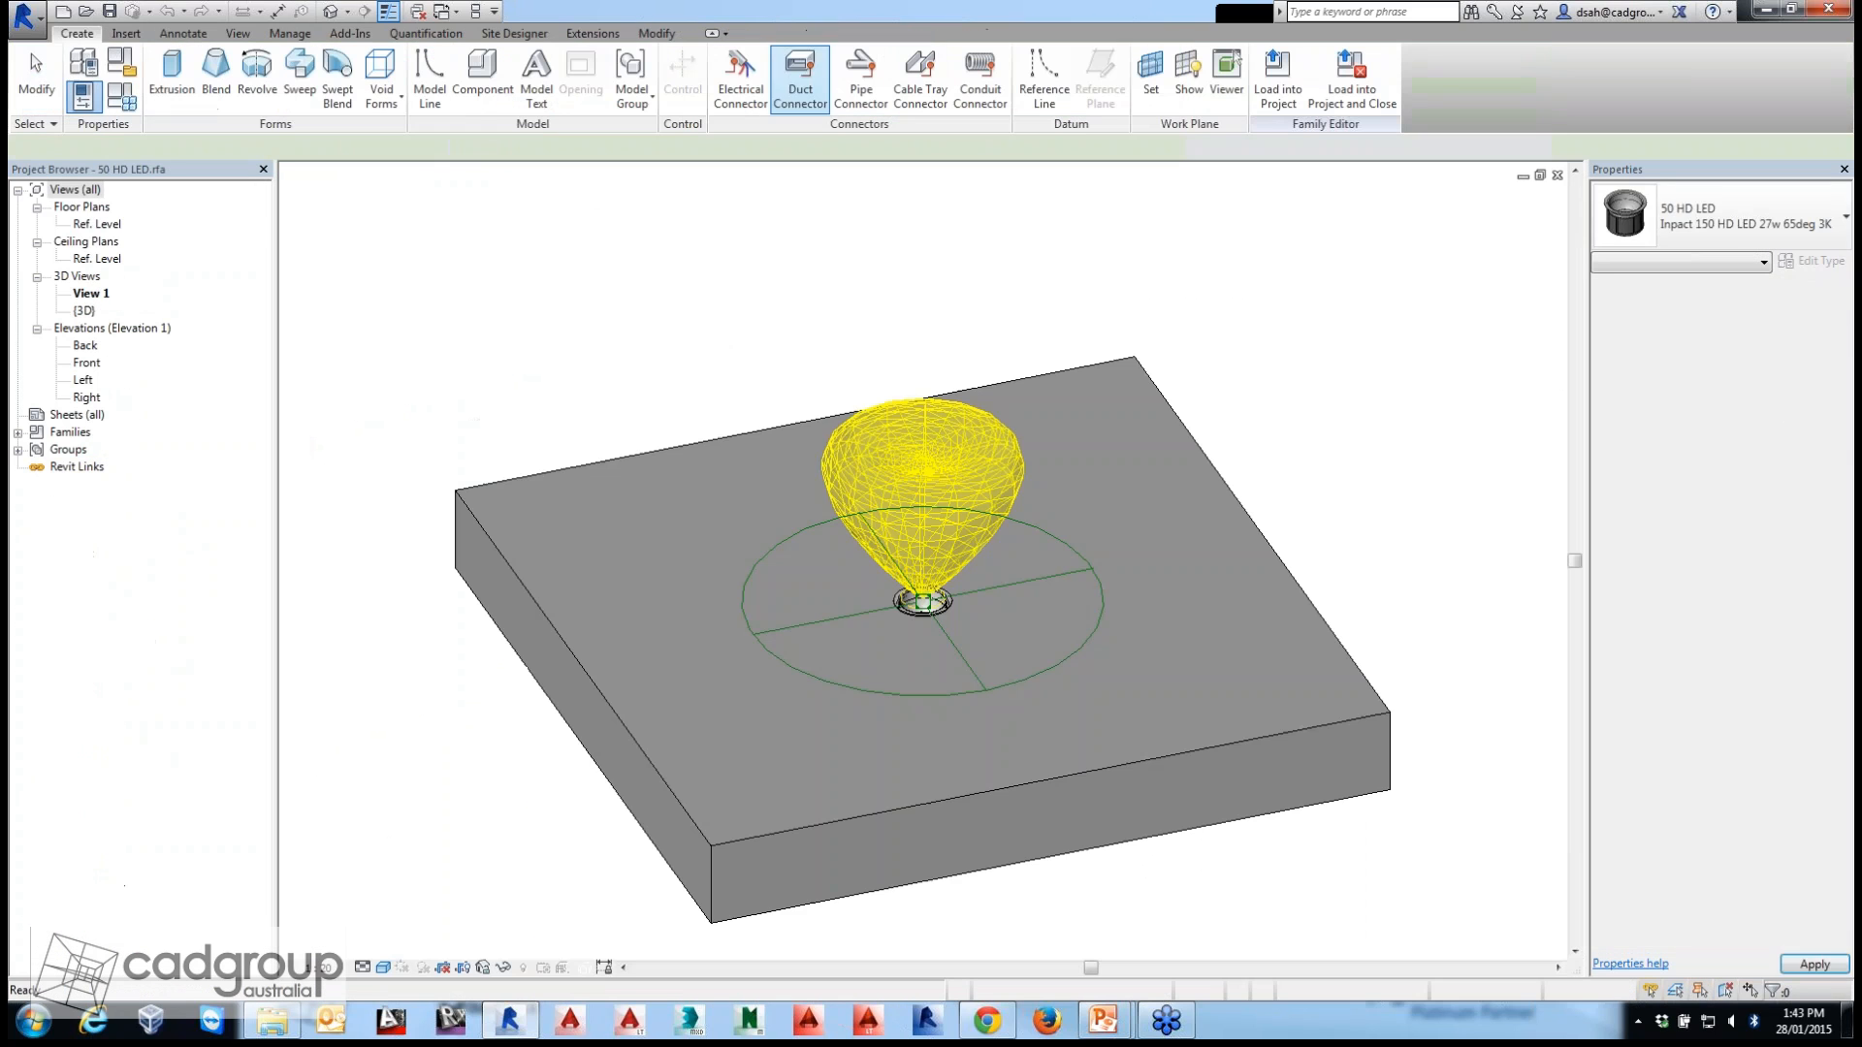
pyautogui.scroll(5, 951, 591)
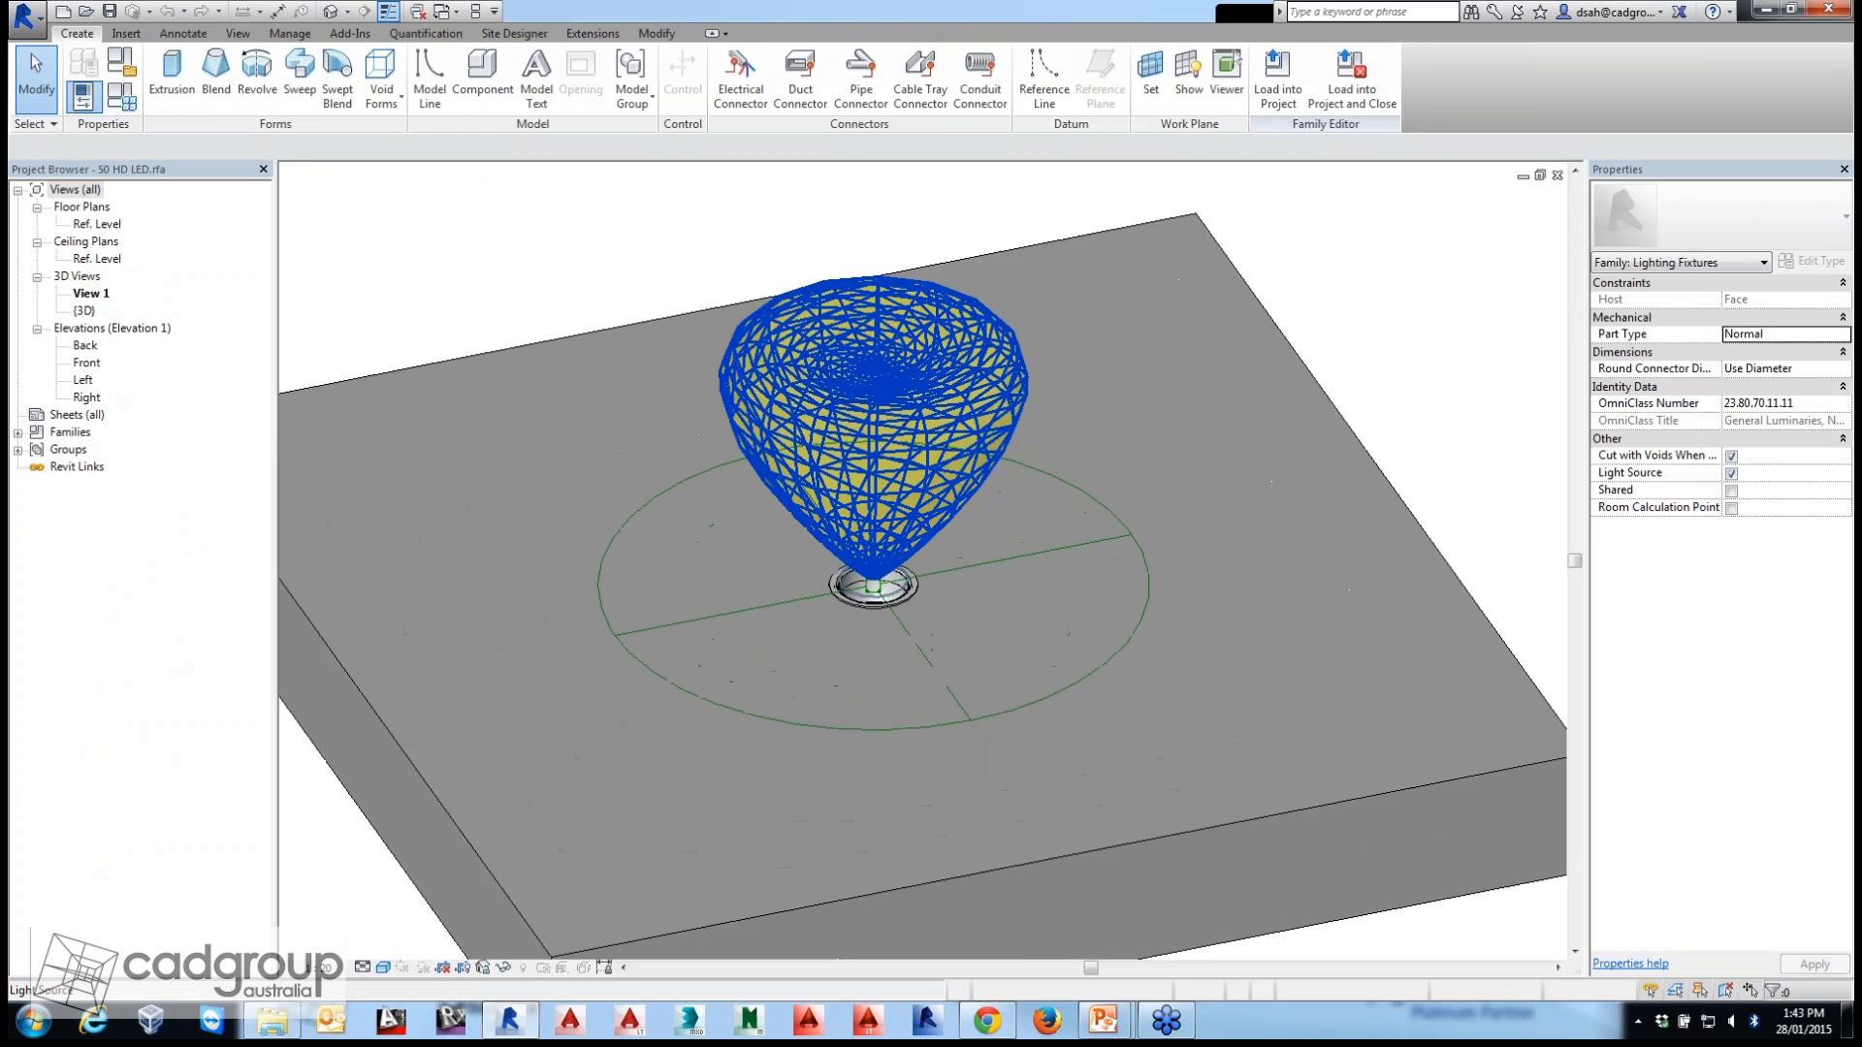
pyautogui.moveTo(921, 408)
pyautogui.keyDown('shift'); pyautogui.mouseDown(button='middle')
pyautogui.moveTo(955, 441)
pyautogui.moveTo(956, 417)
pyautogui.mouseUp(button='middle'); pyautogui.keyUp('shift')
pyautogui.click(955, 442)
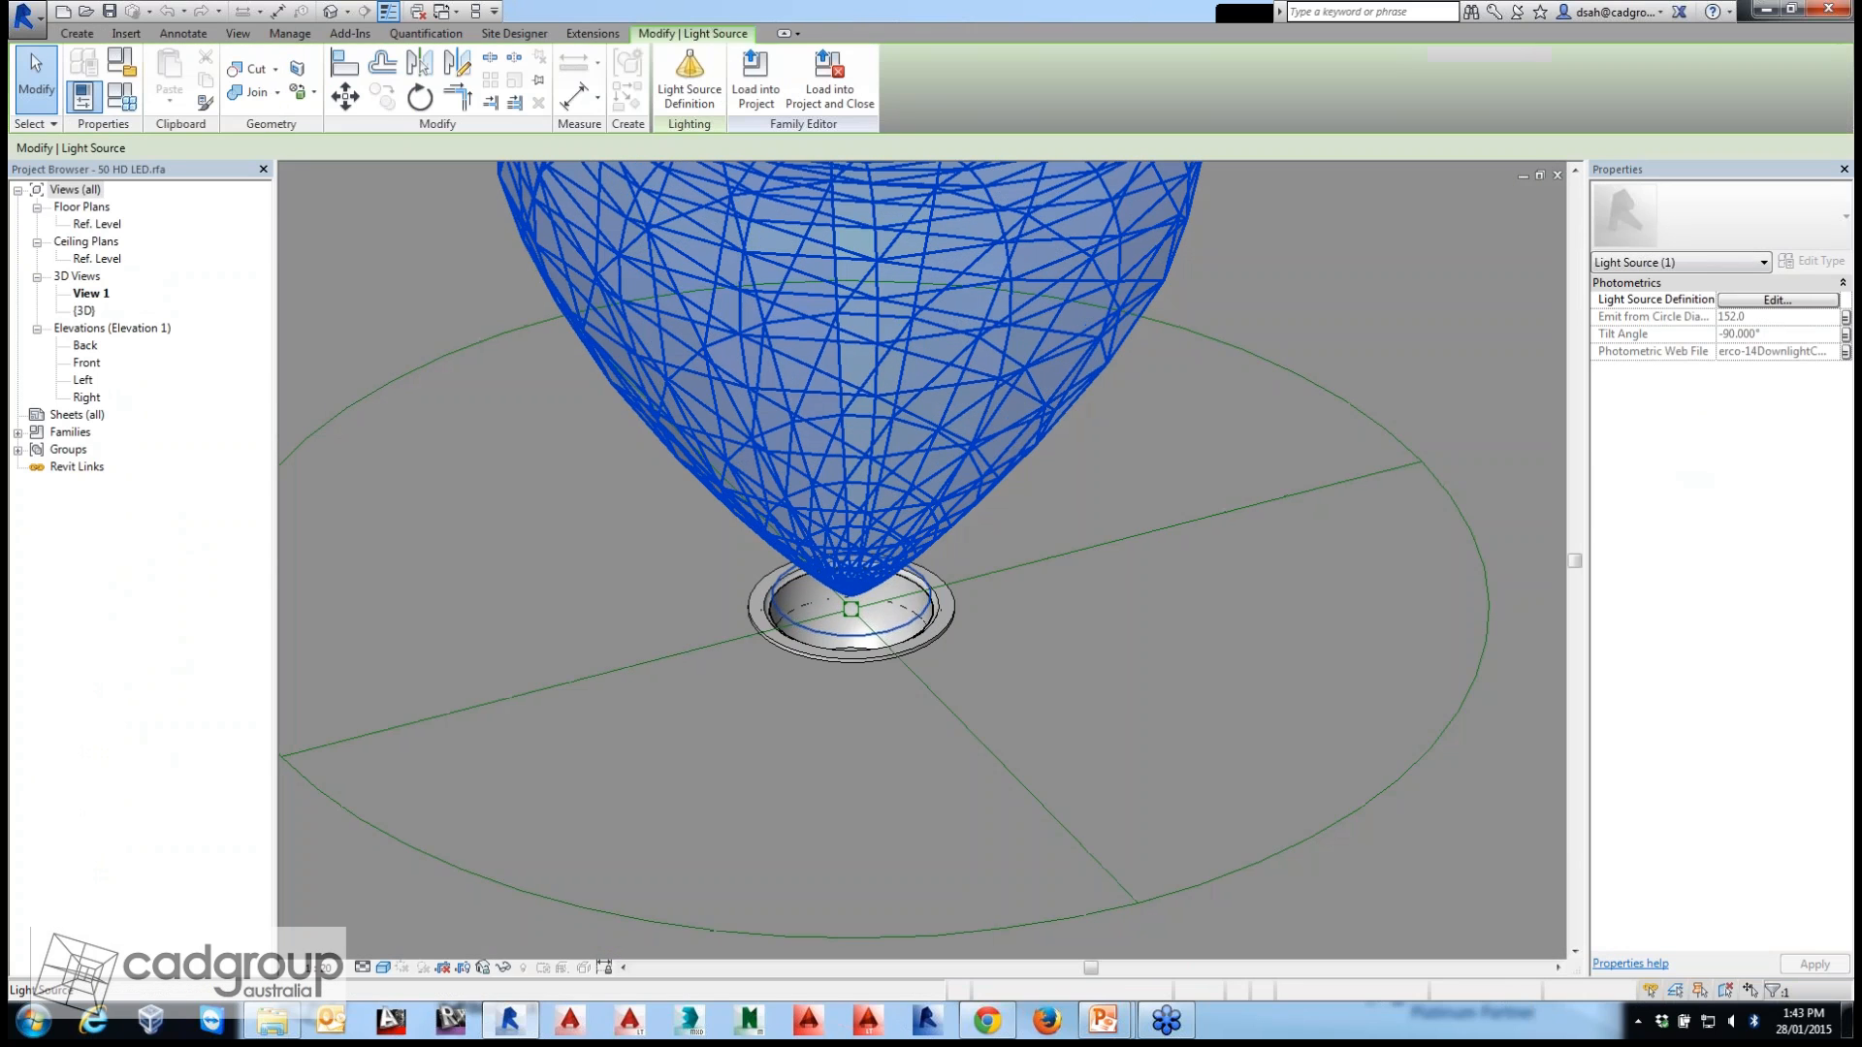
# Redefine the light source to emit from a point with a hemispherical light distribution.
pyautogui.click(690, 82)
pyautogui.moveTo(911, 270); pyautogui.dragTo(749, 237)
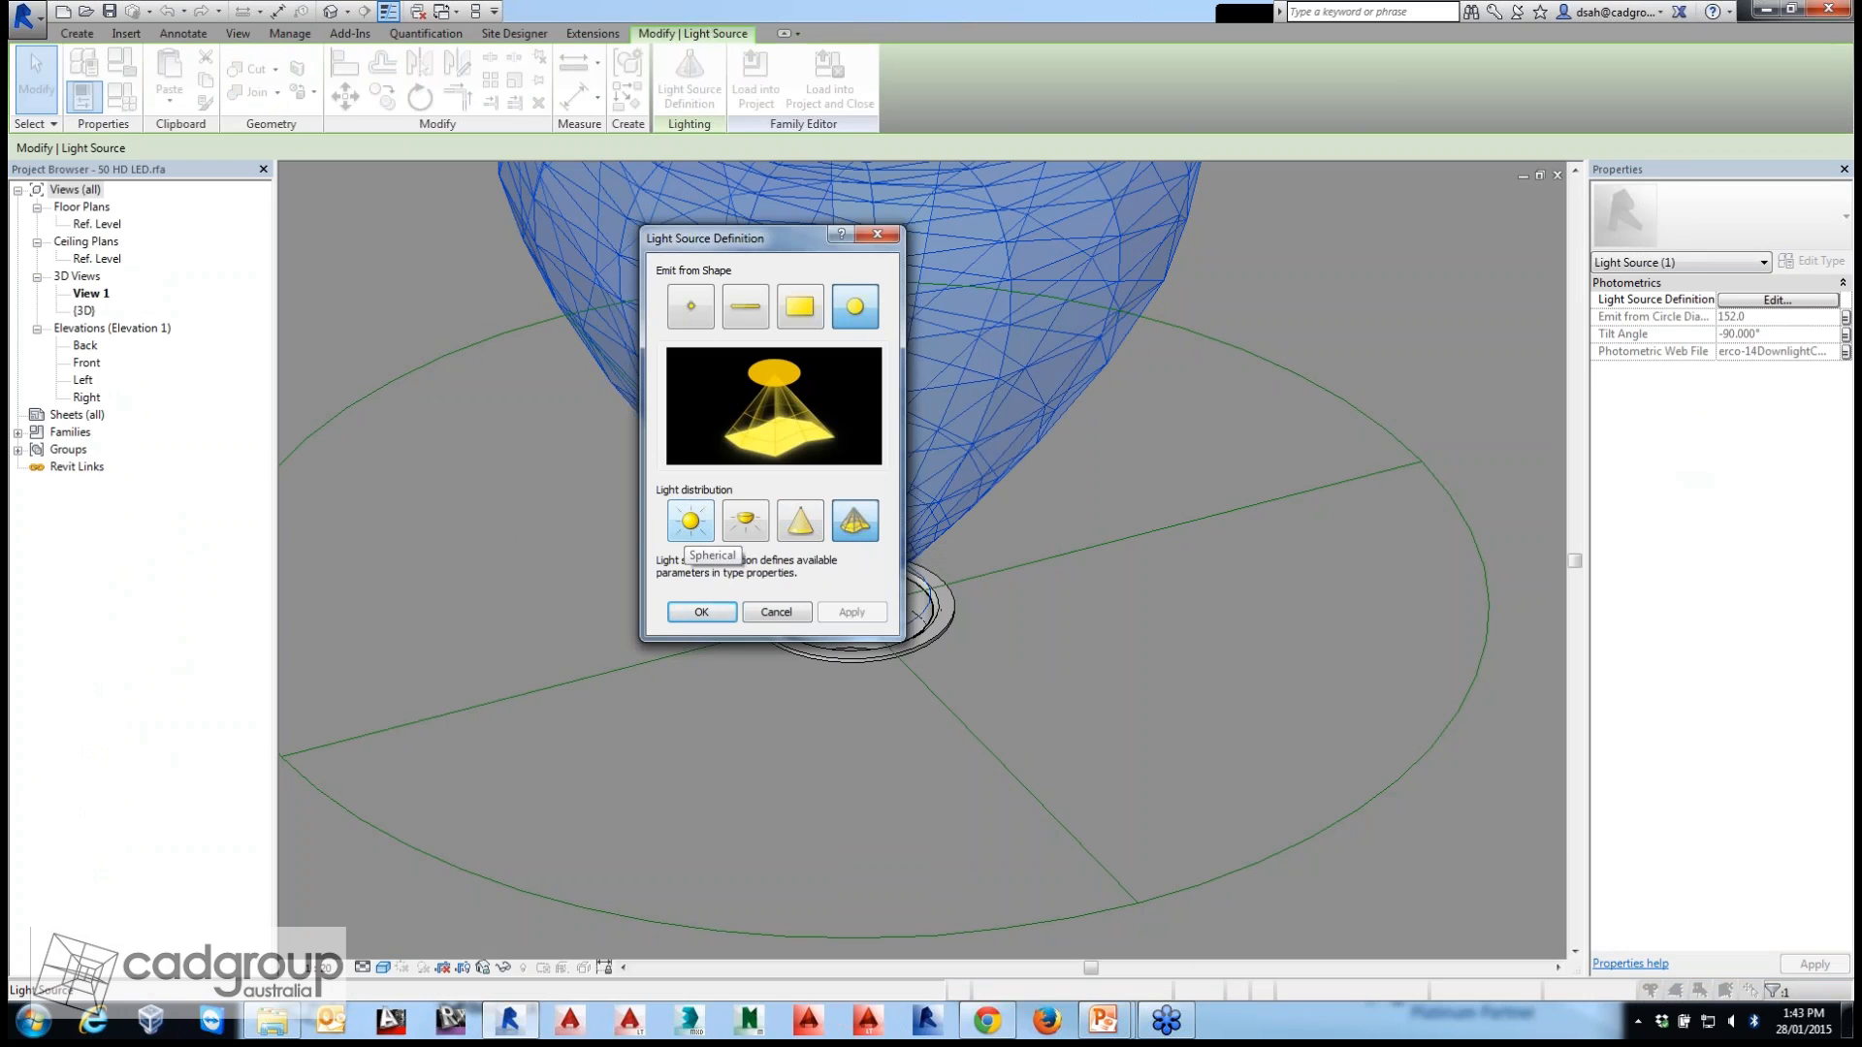
pyautogui.click(690, 524)
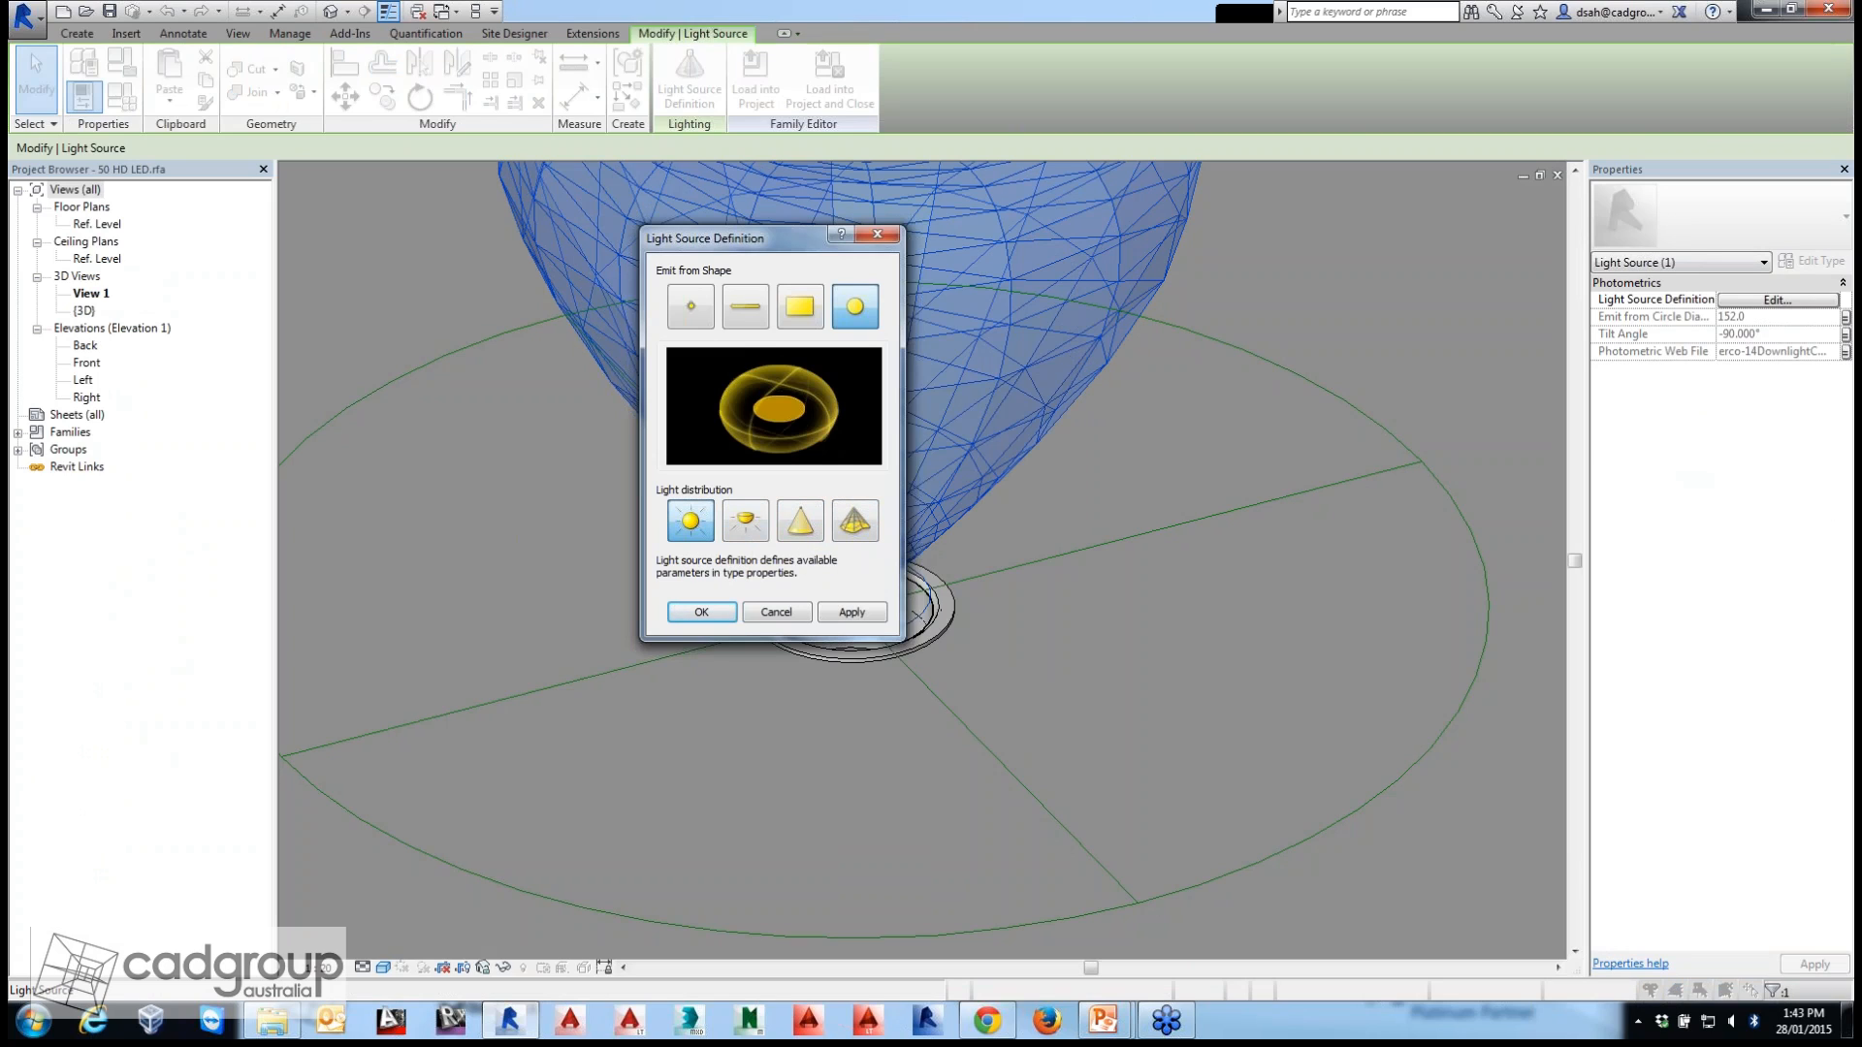
pyautogui.click(691, 307)
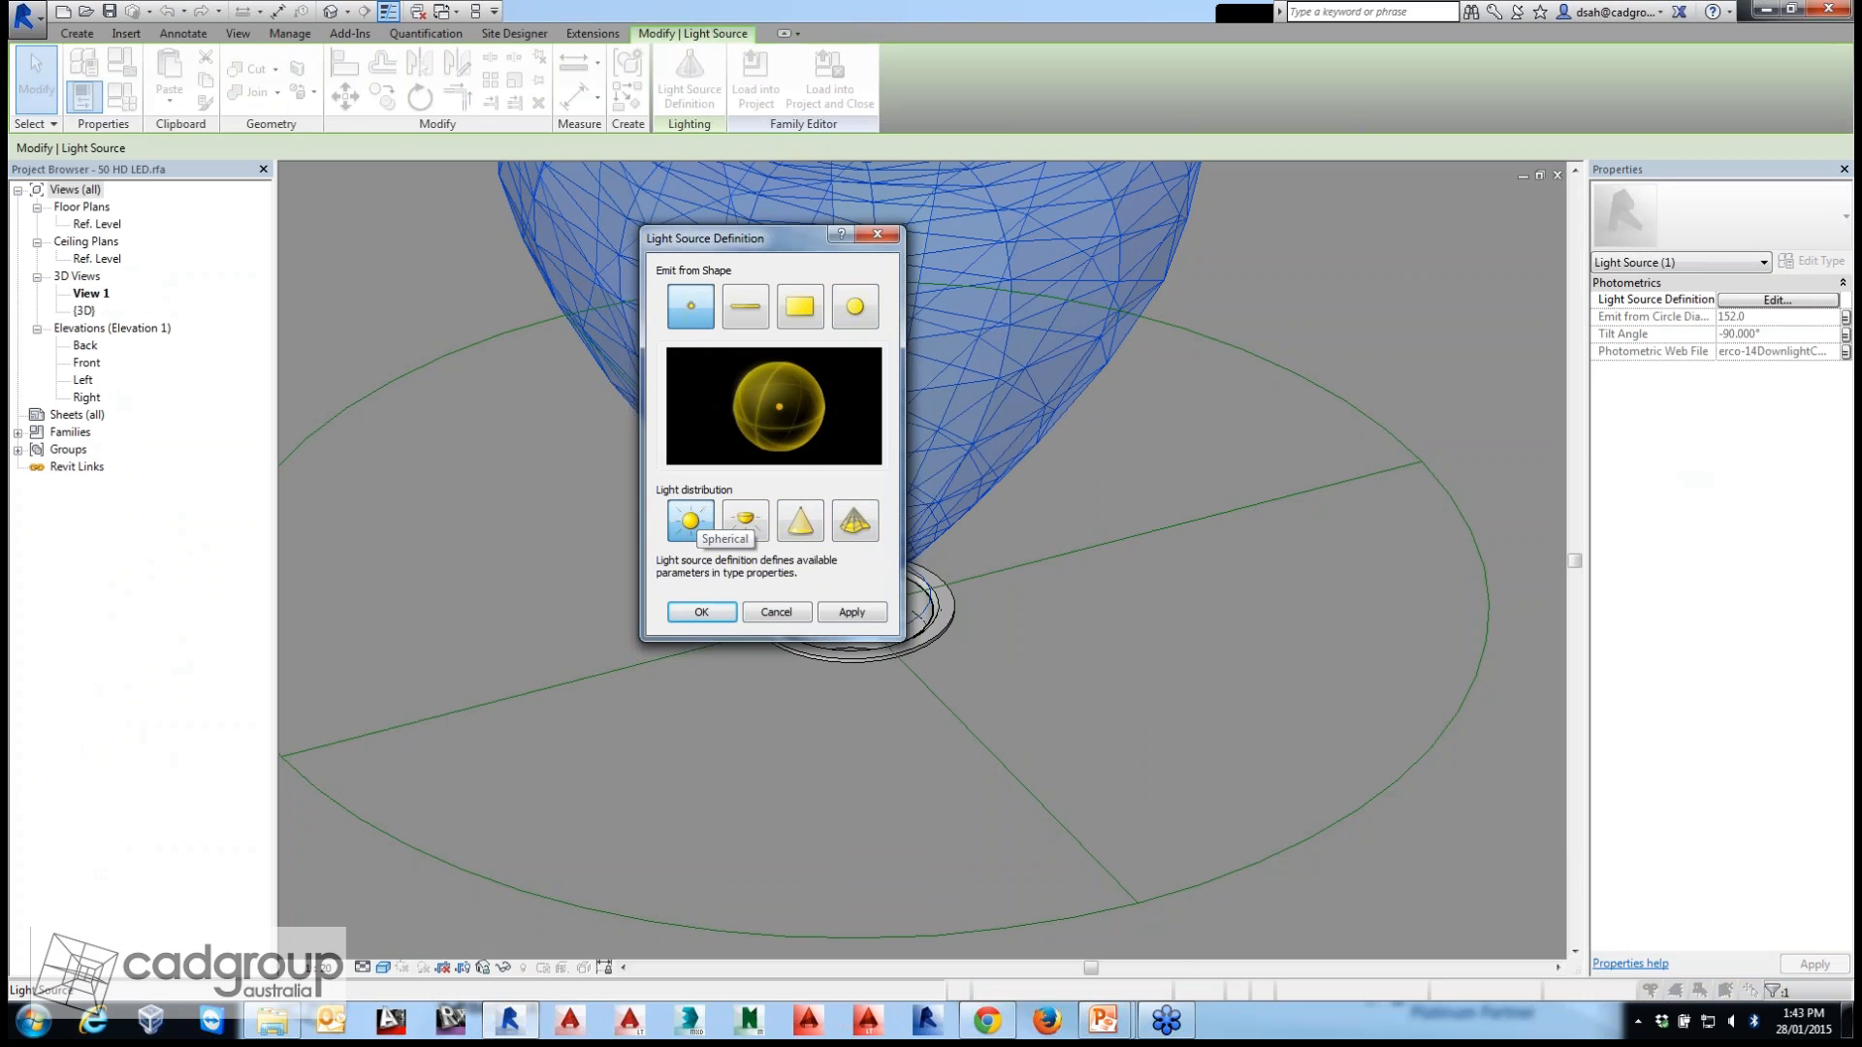
pyautogui.click(745, 521)
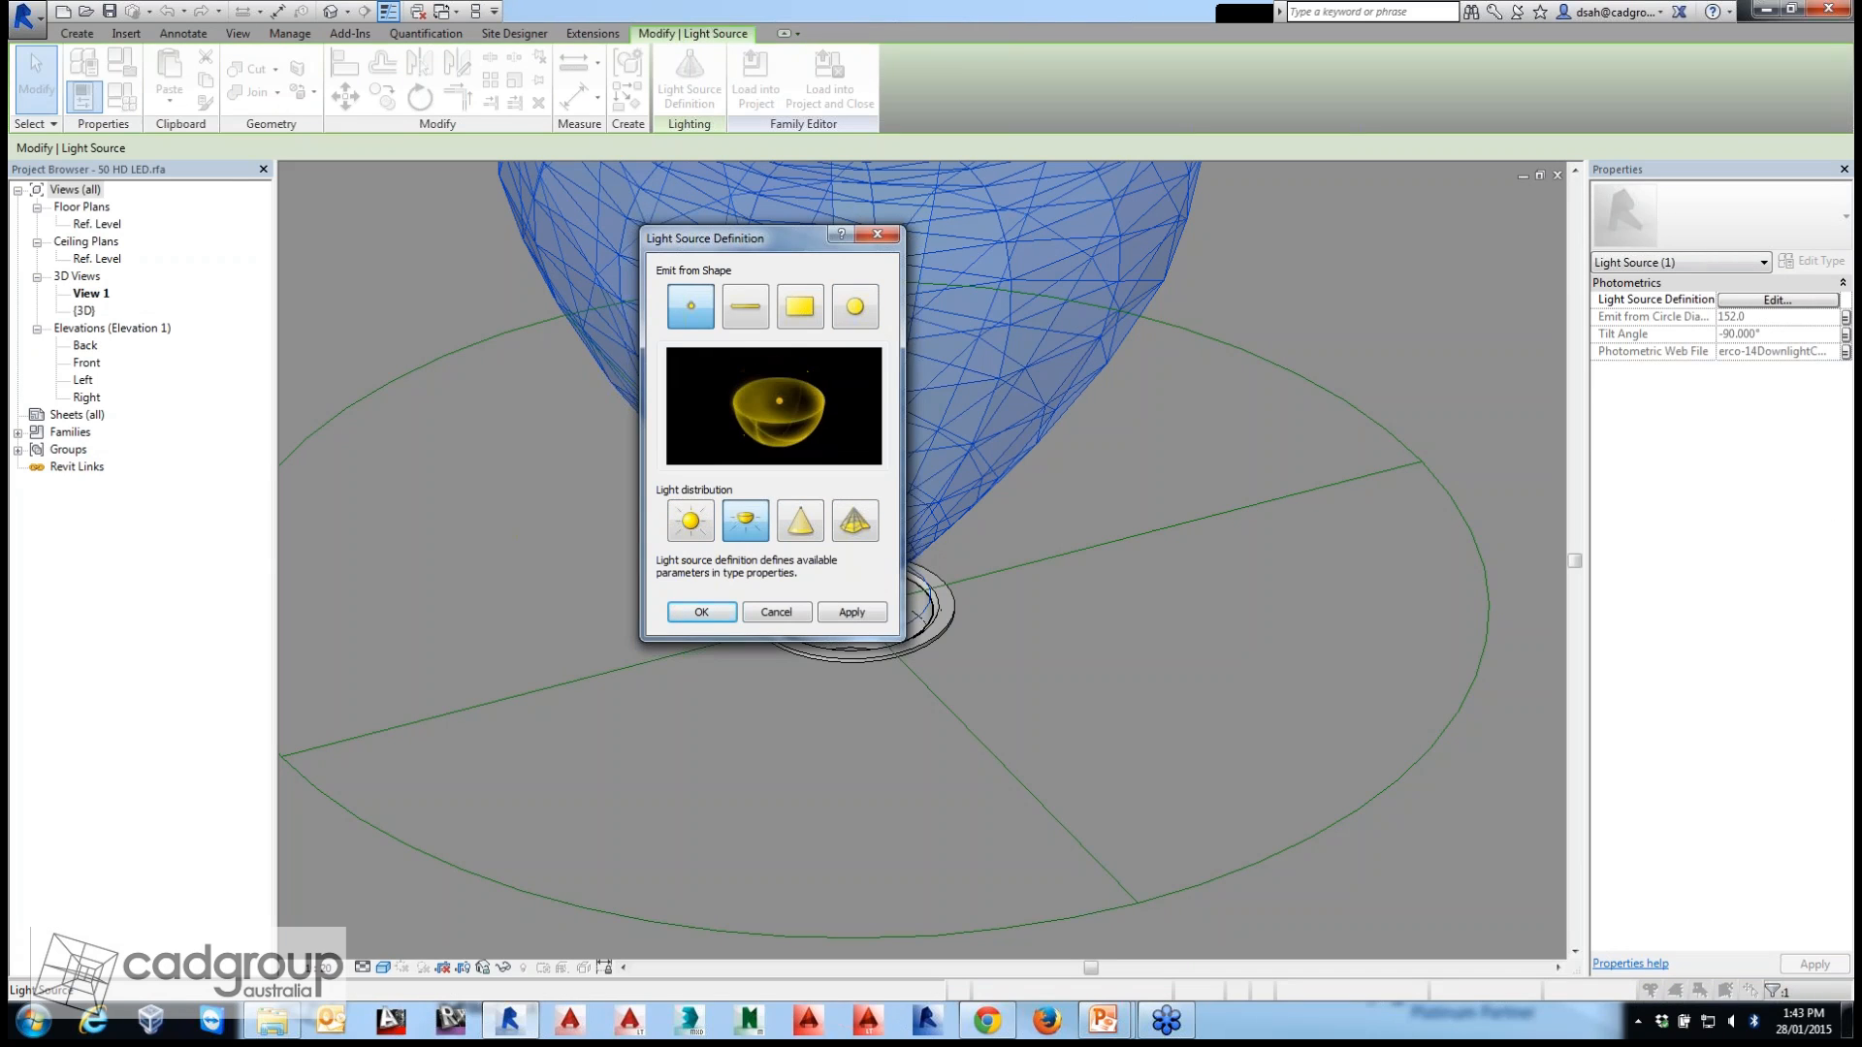
pyautogui.click(701, 612)
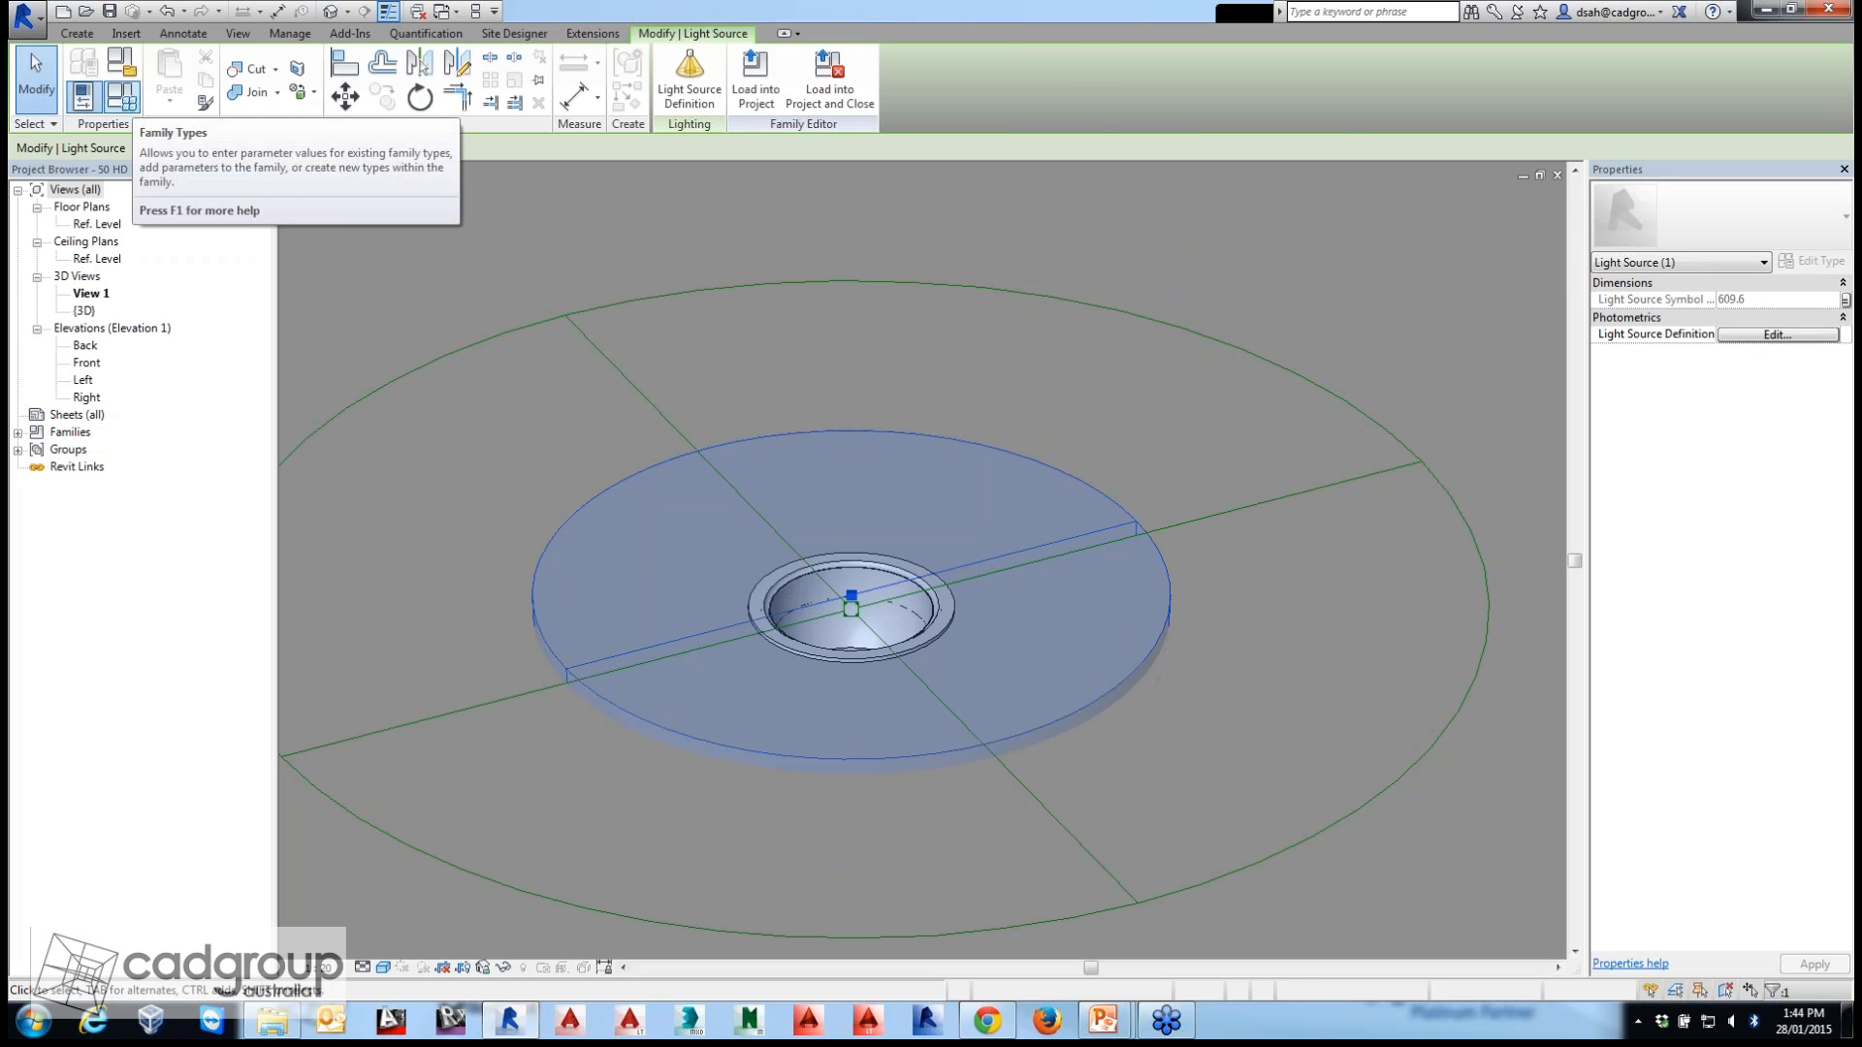
# Review the photometric parameters in the fixture's family types and close them without changes.
pyautogui.click(83, 97)
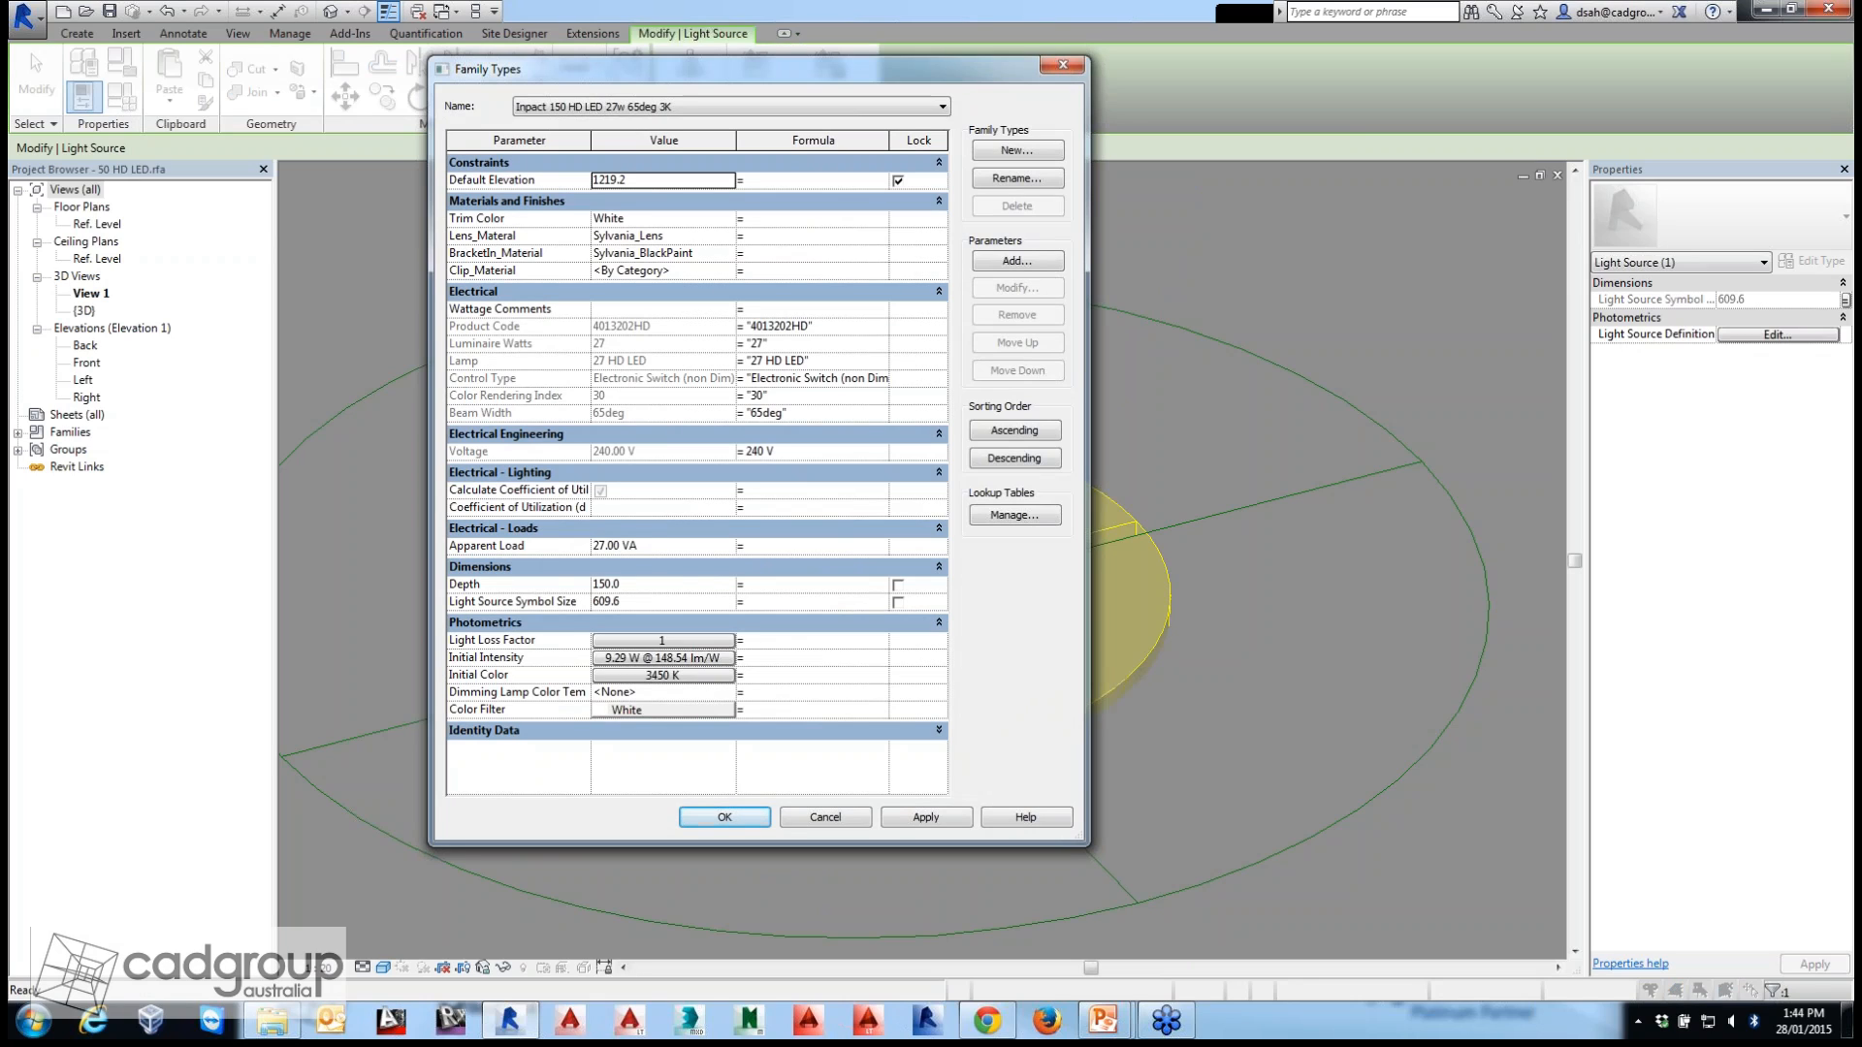
pyautogui.click(826, 818)
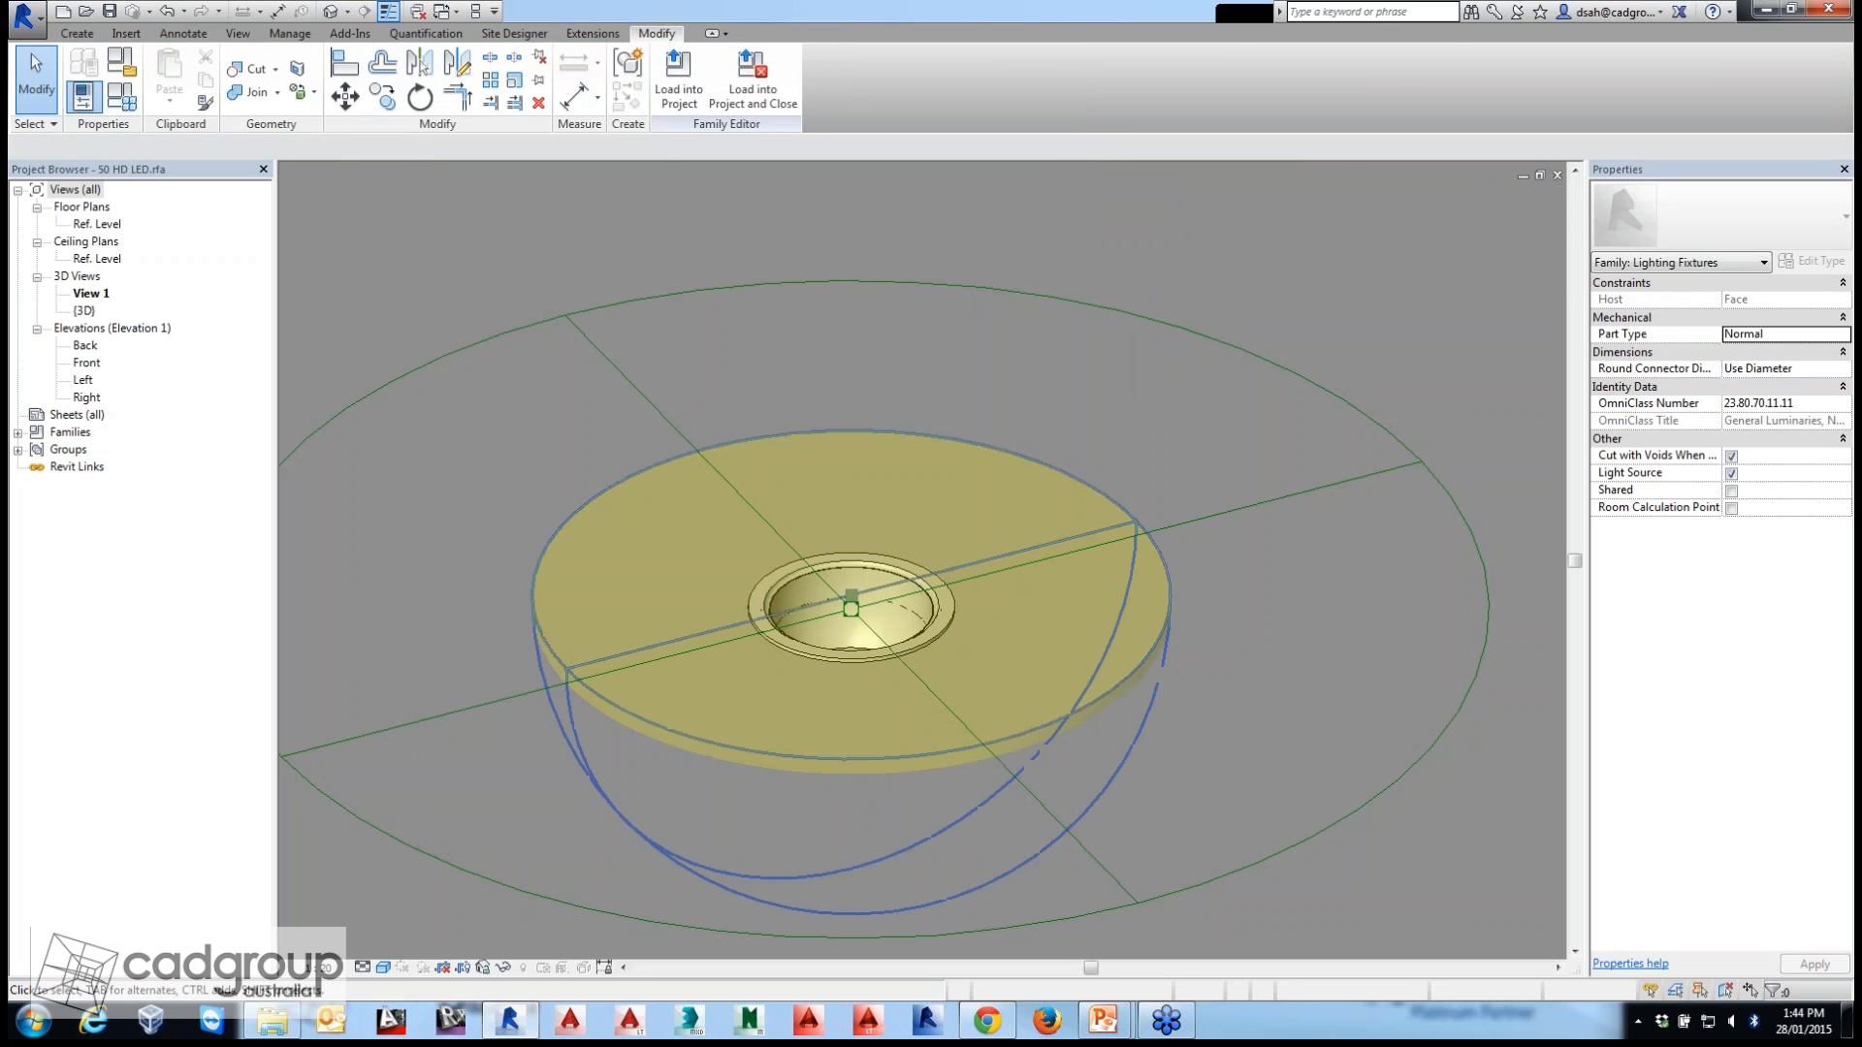
pyautogui.click(873, 635)
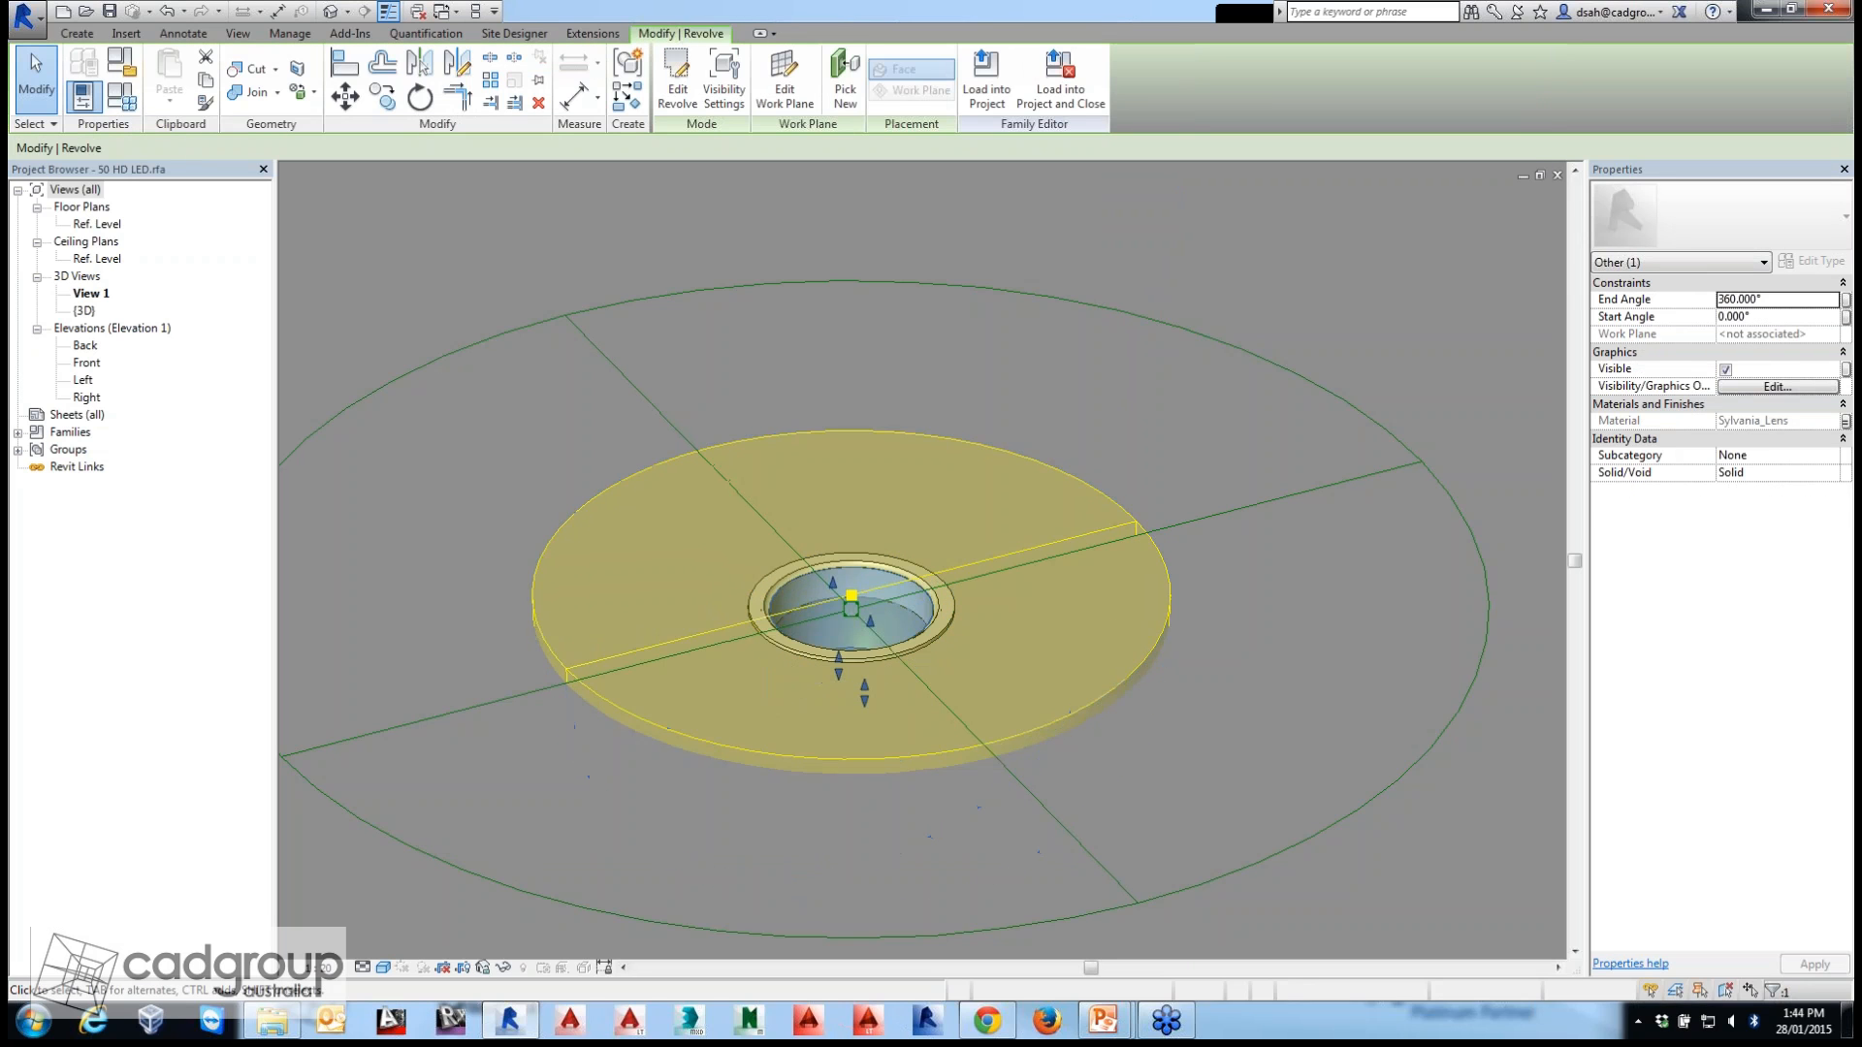
pyautogui.press('Escape')
# Redefine the light source with a photometric web light distribution, still emitting from a point.
pyautogui.scroll(-1, 968, 537)
pyautogui.scroll(-1, 1052, 565)
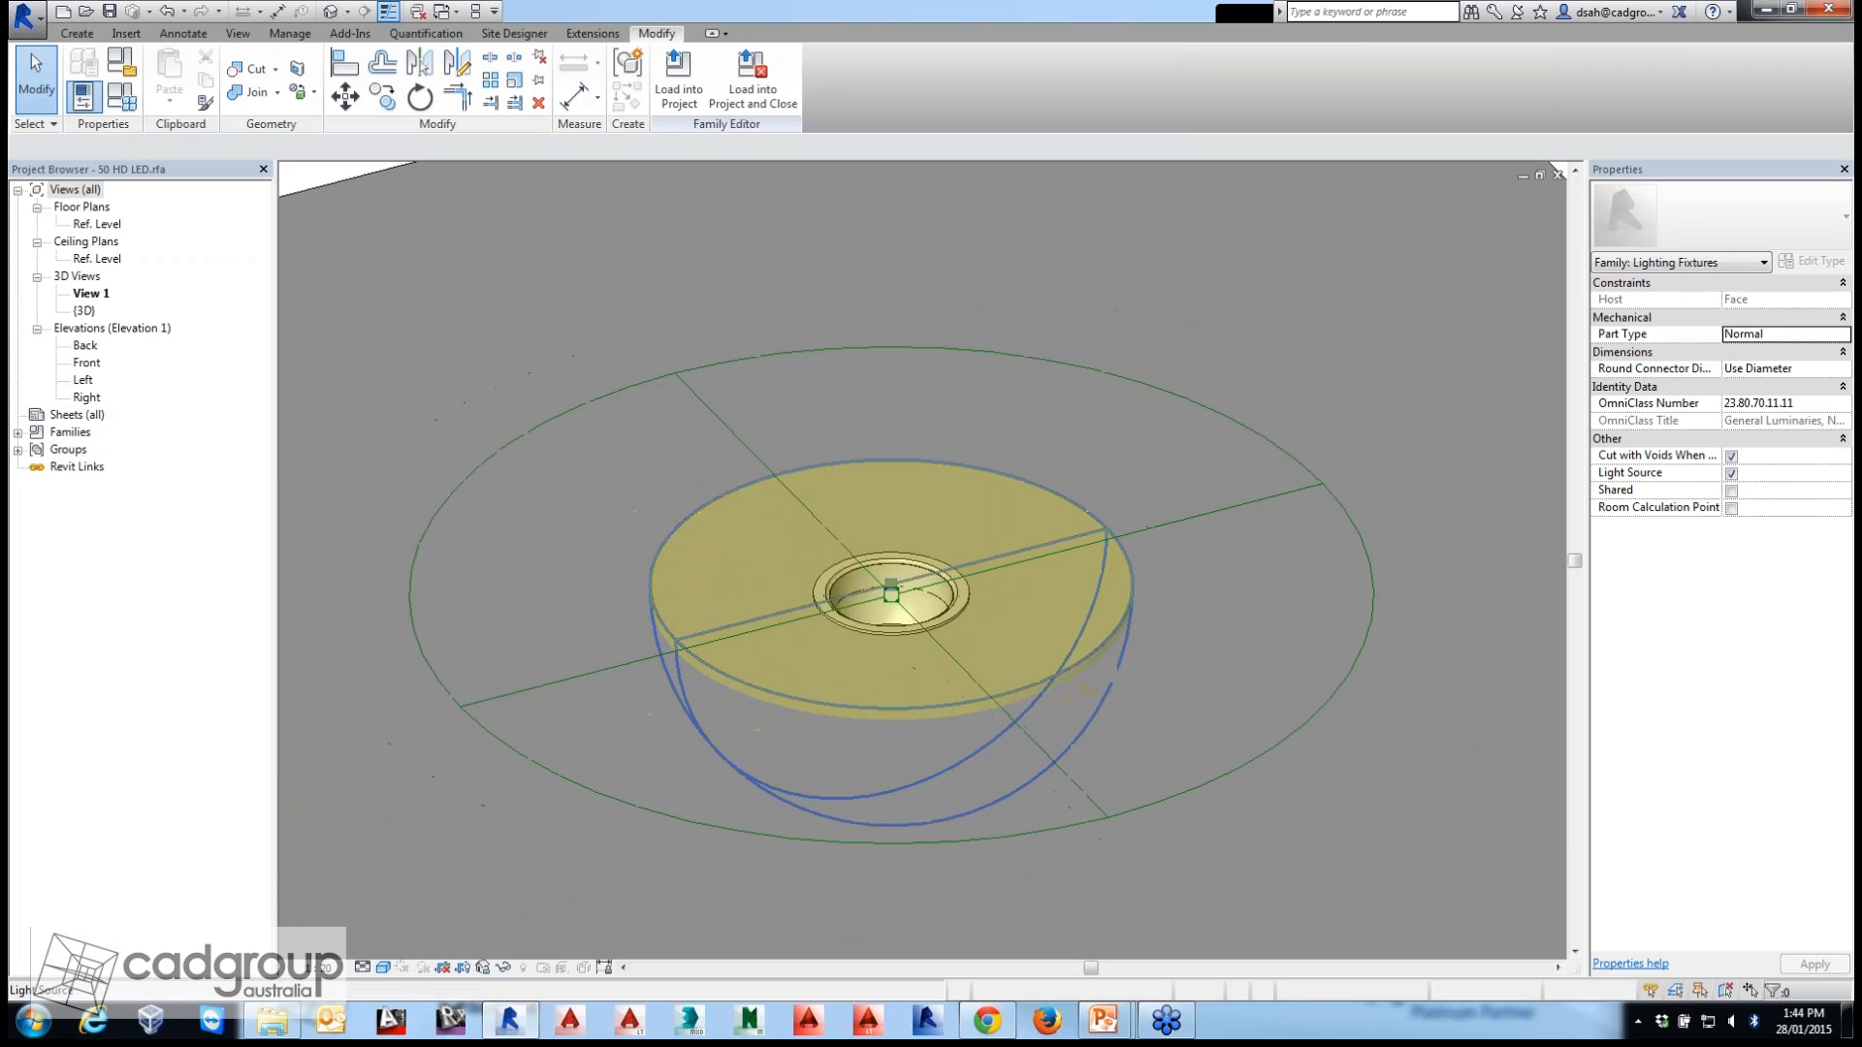
pyautogui.click(1076, 563)
pyautogui.click(689, 81)
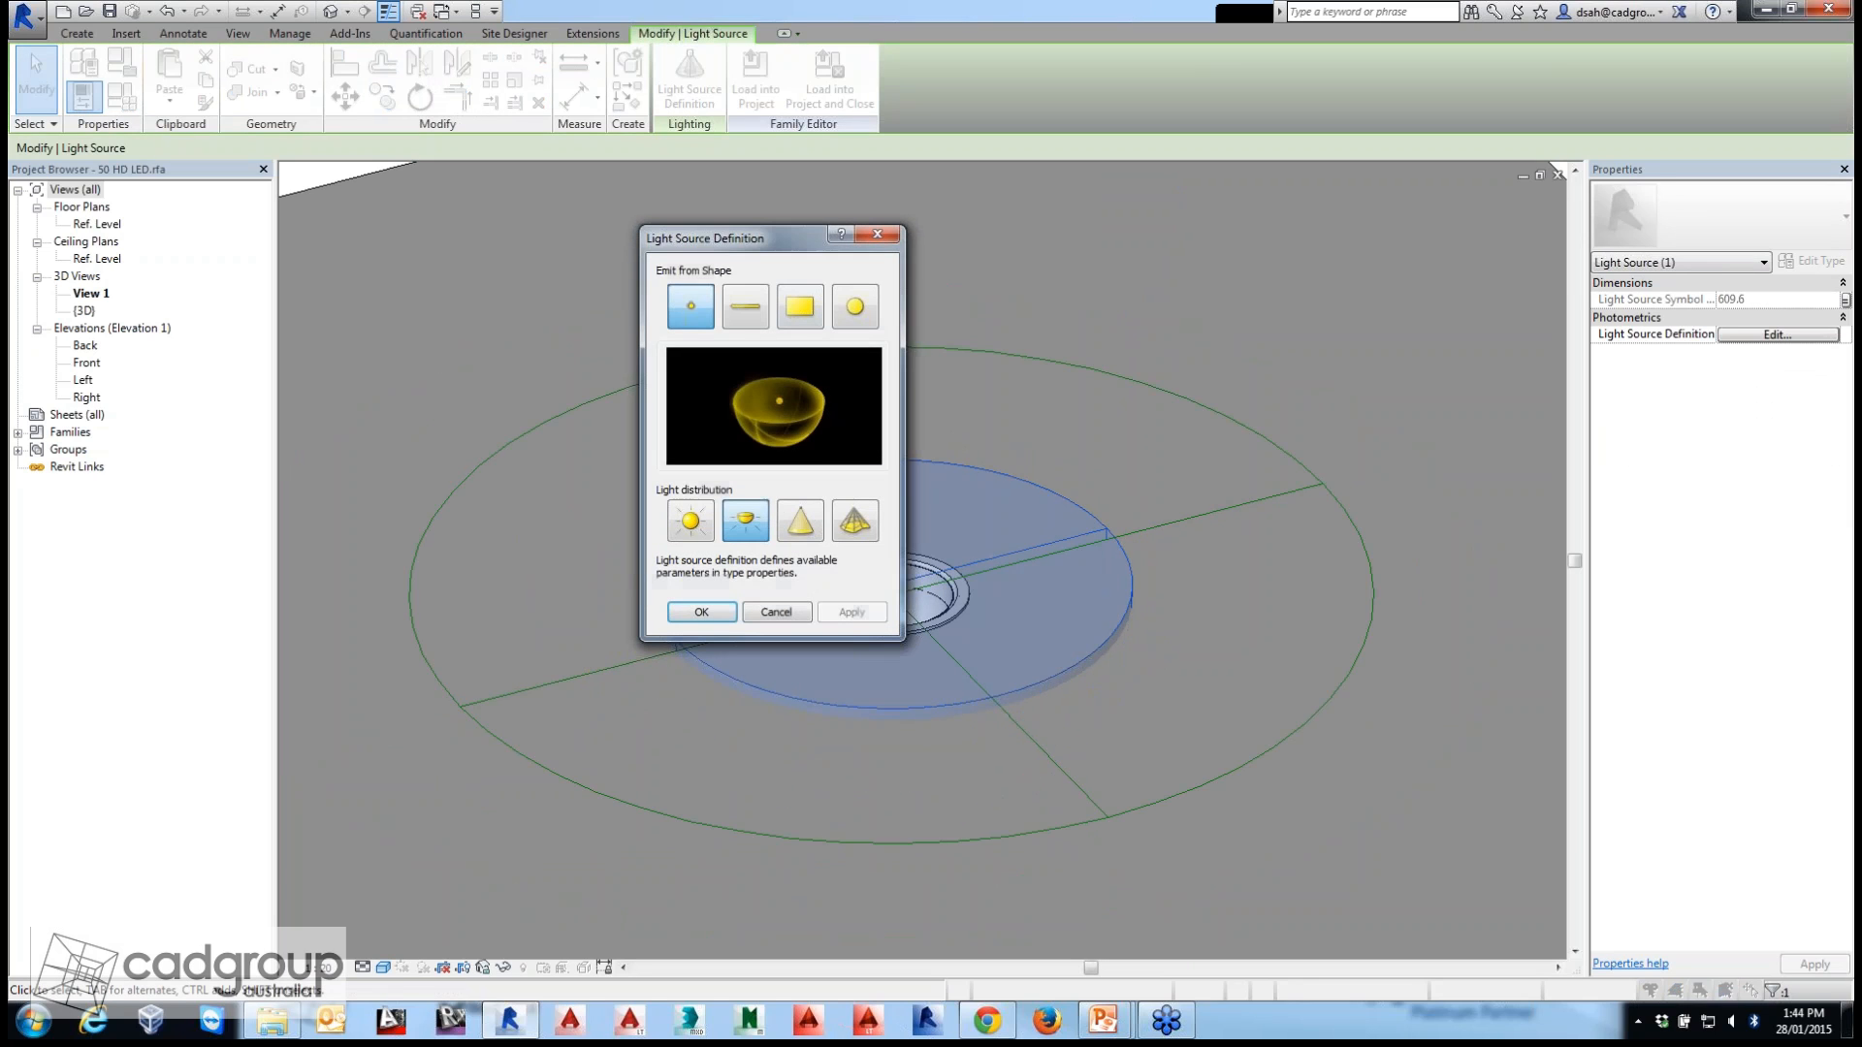
pyautogui.click(855, 521)
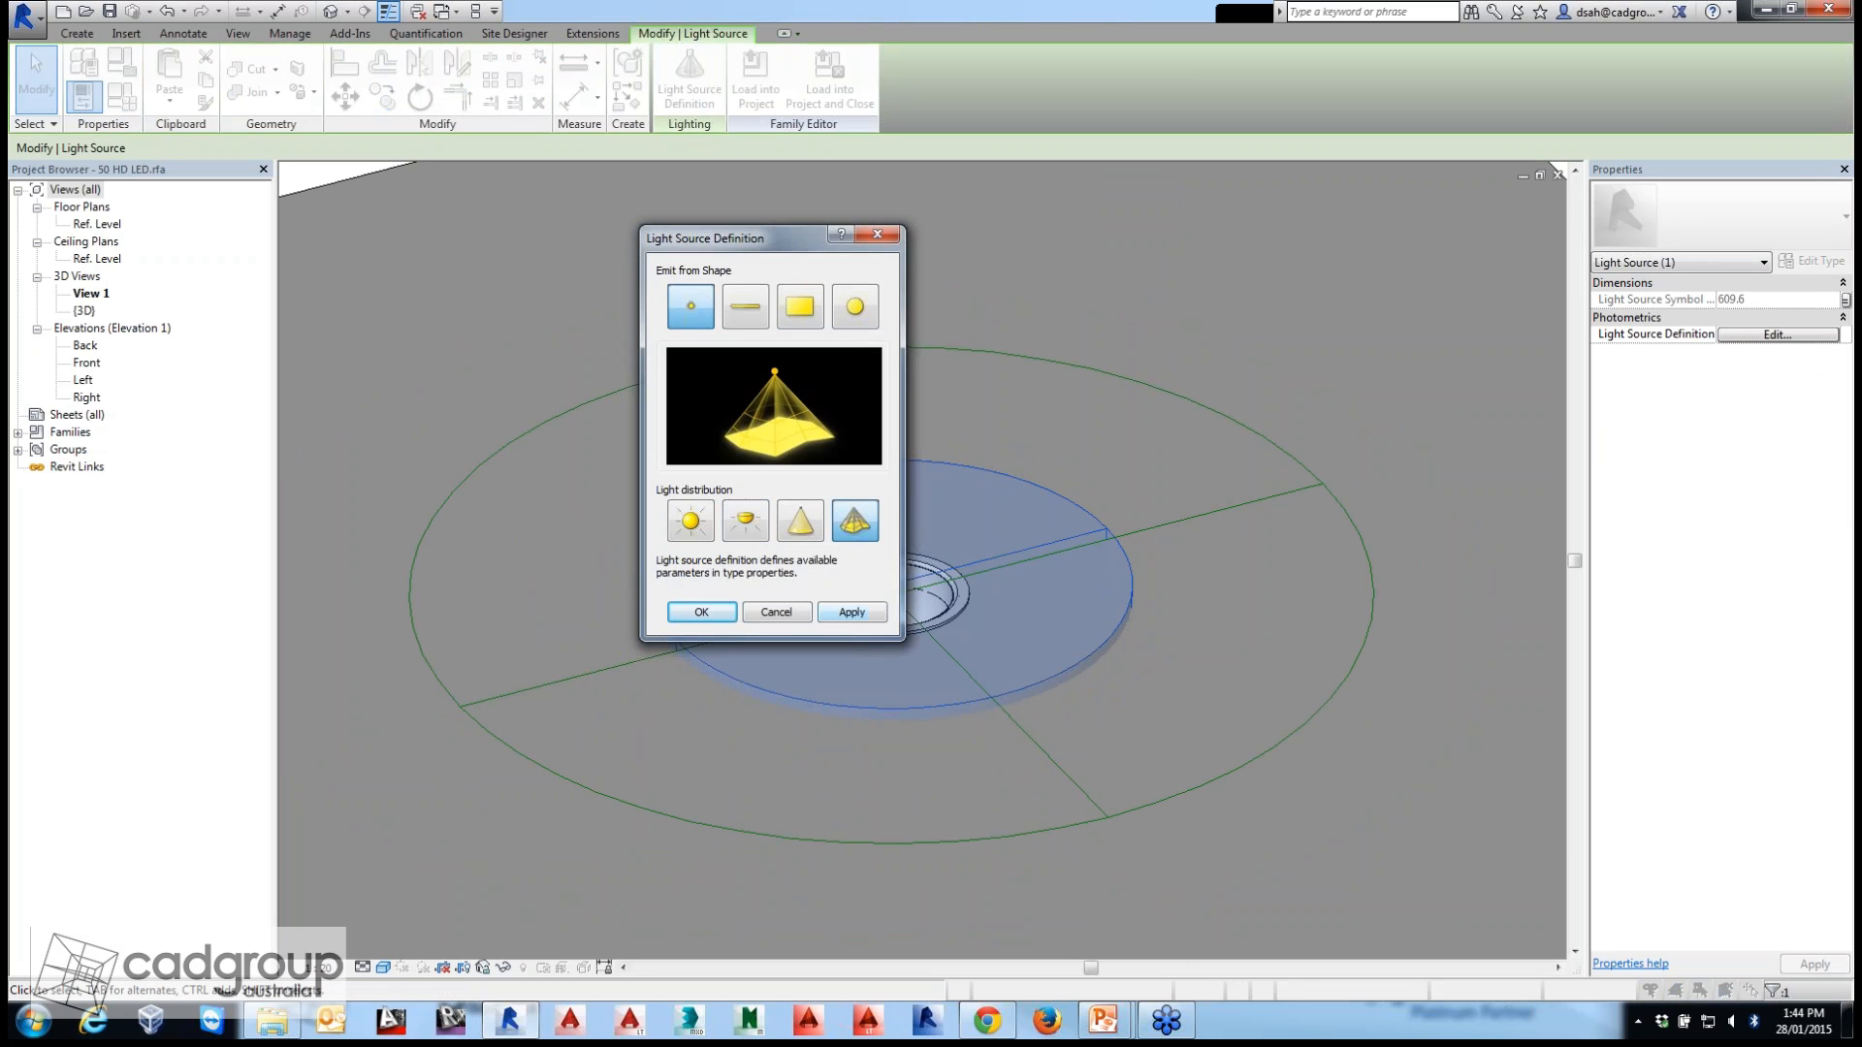
pyautogui.click(701, 611)
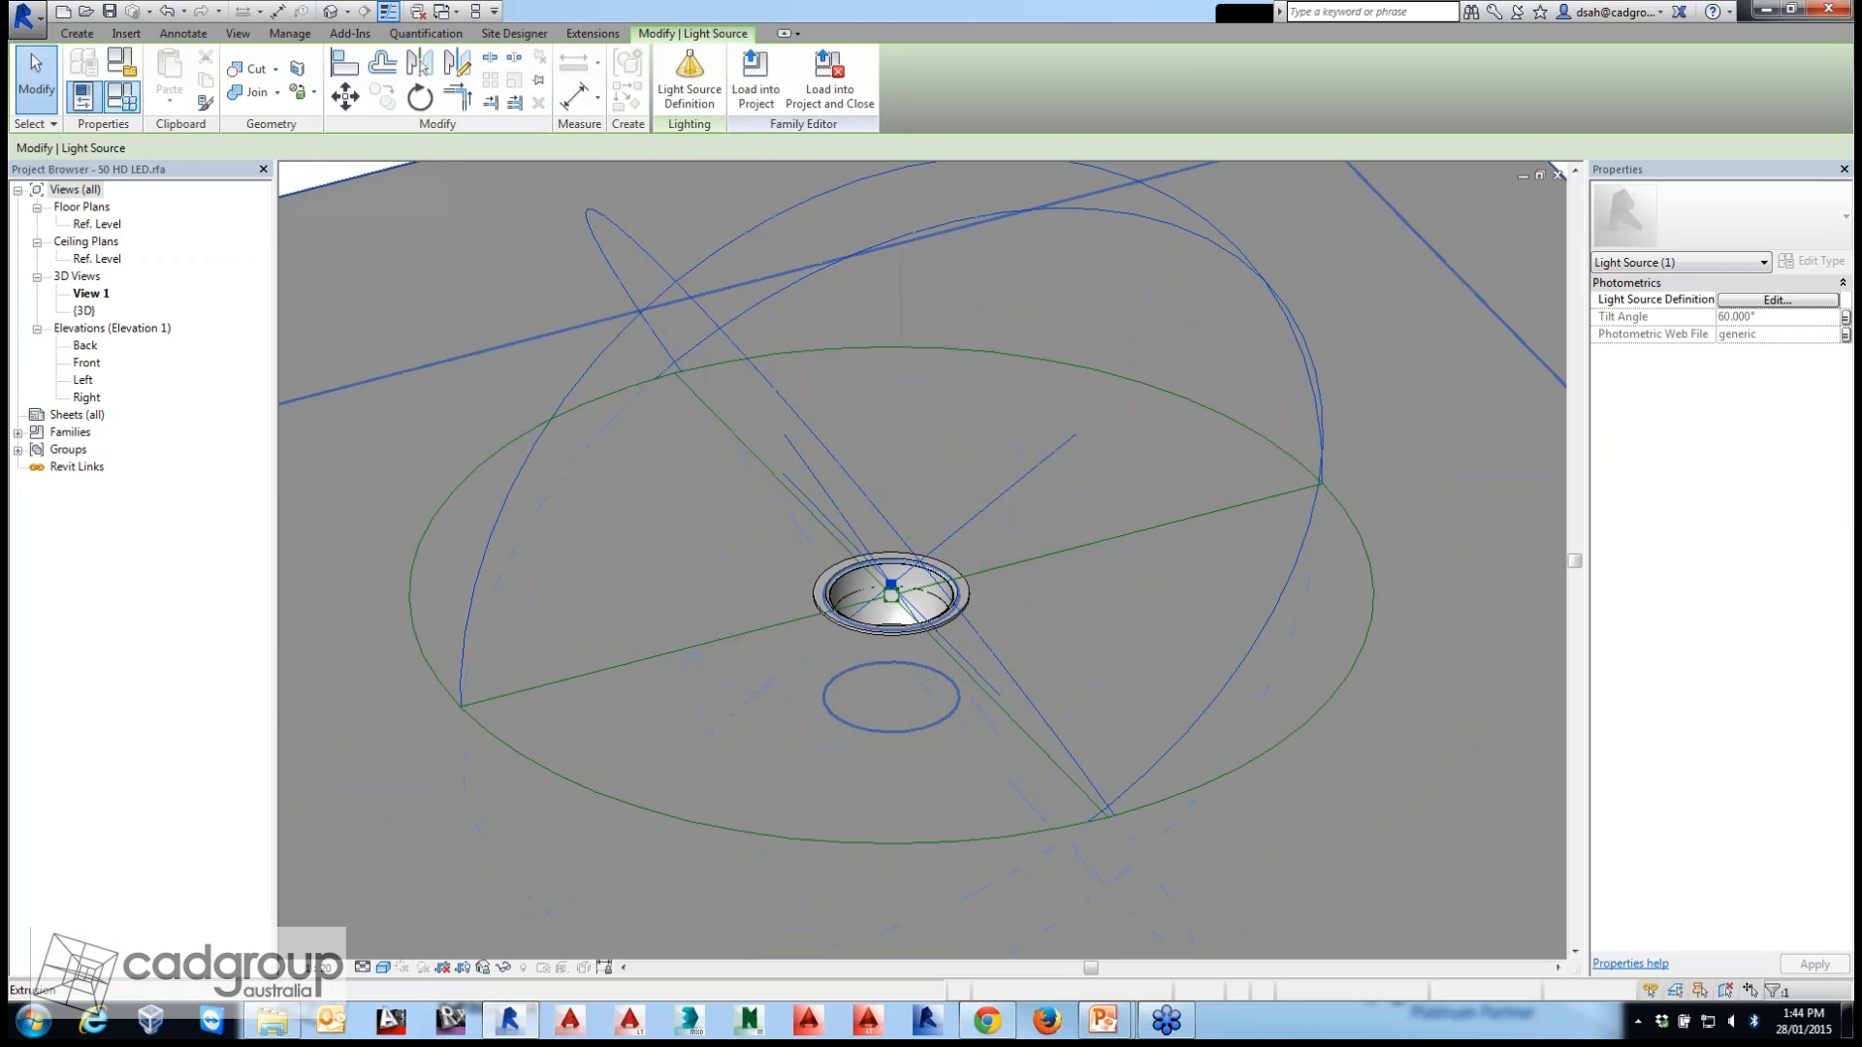
# In the family types, browse for the light source's photometric web file and select erco-14DownlightCompact.IES.
pyautogui.click(121, 95)
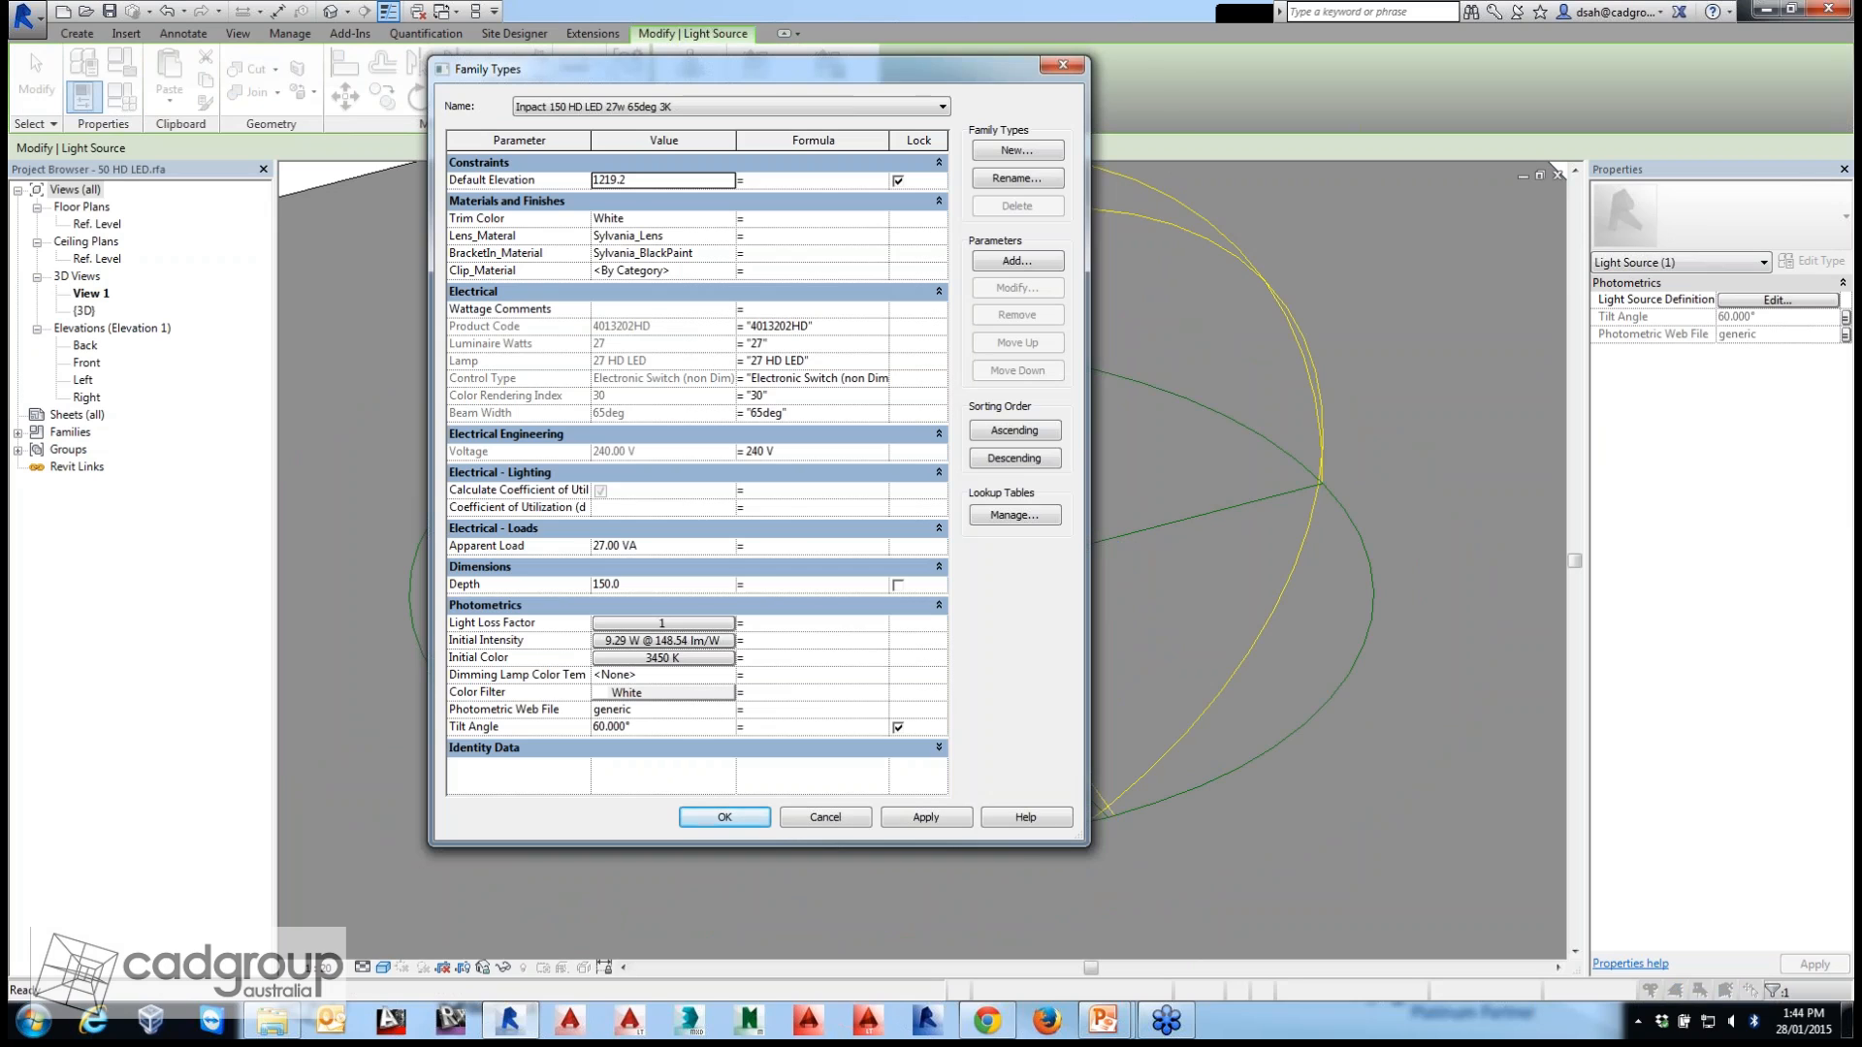
pyautogui.click(939, 748)
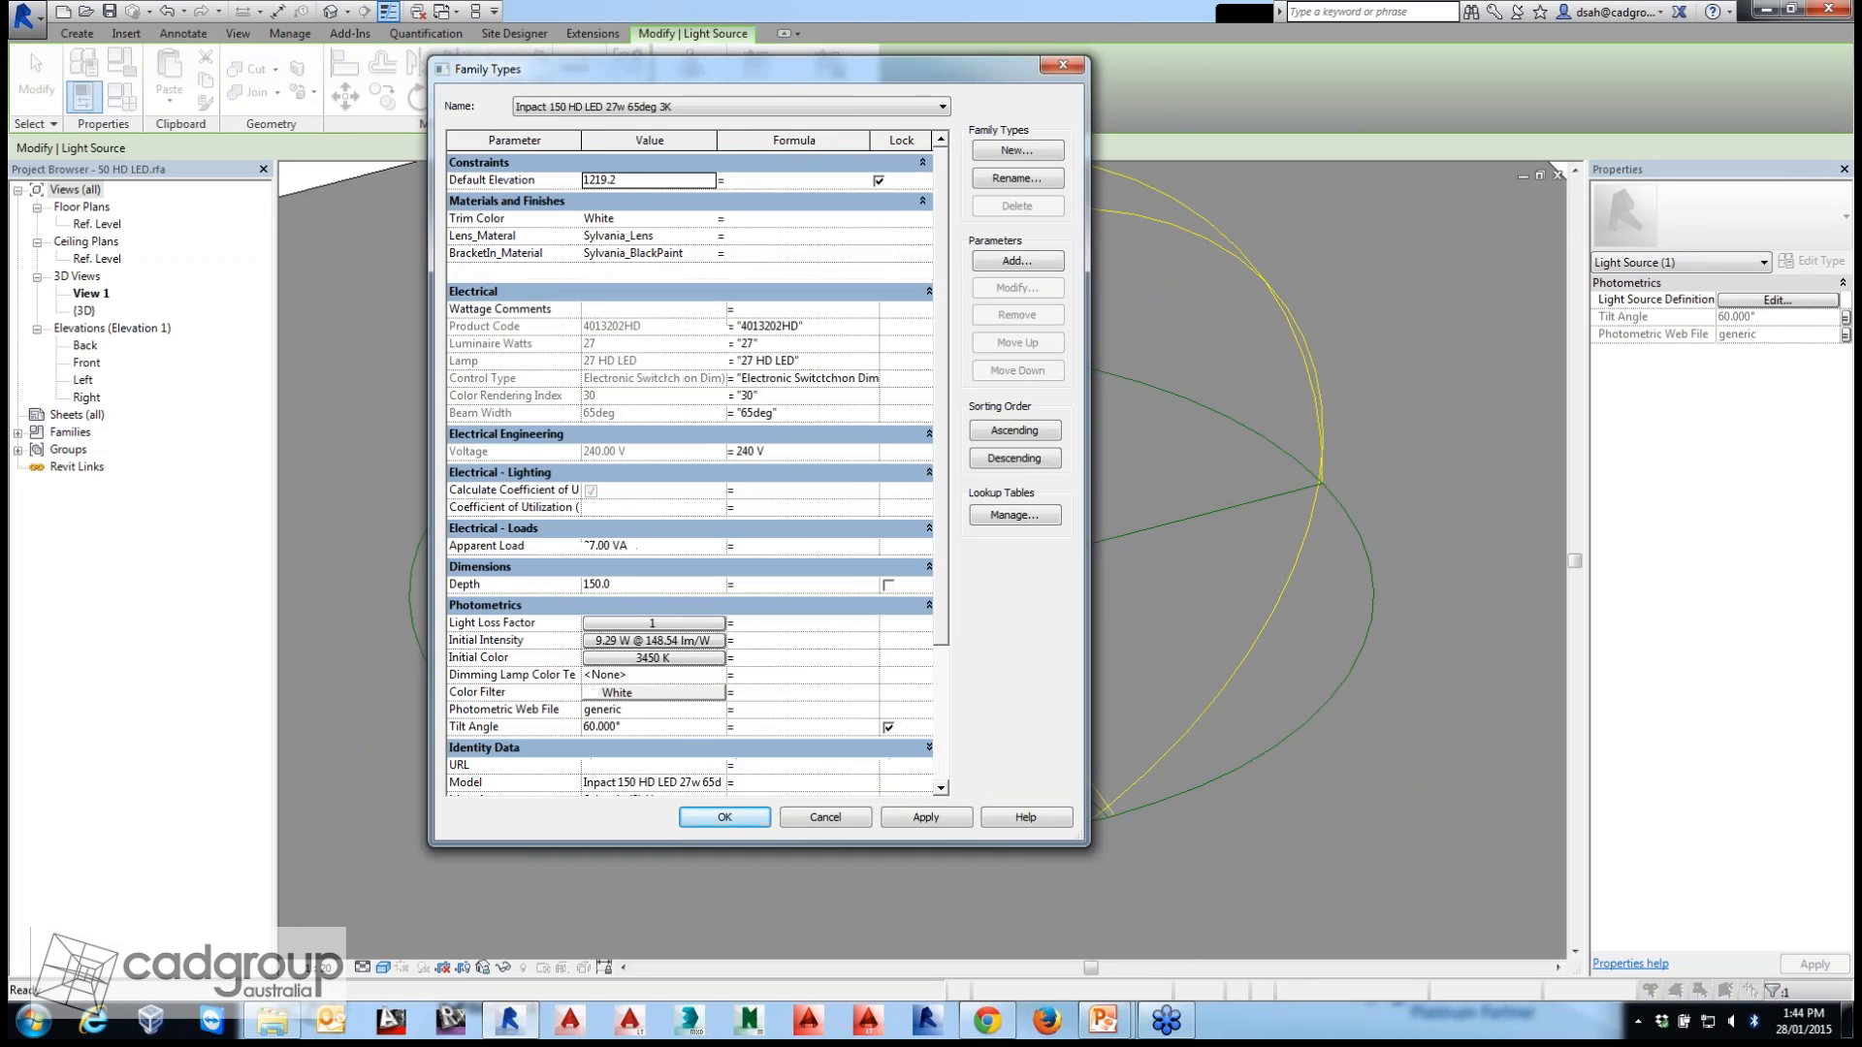
pyautogui.scroll(-3, 939, 748)
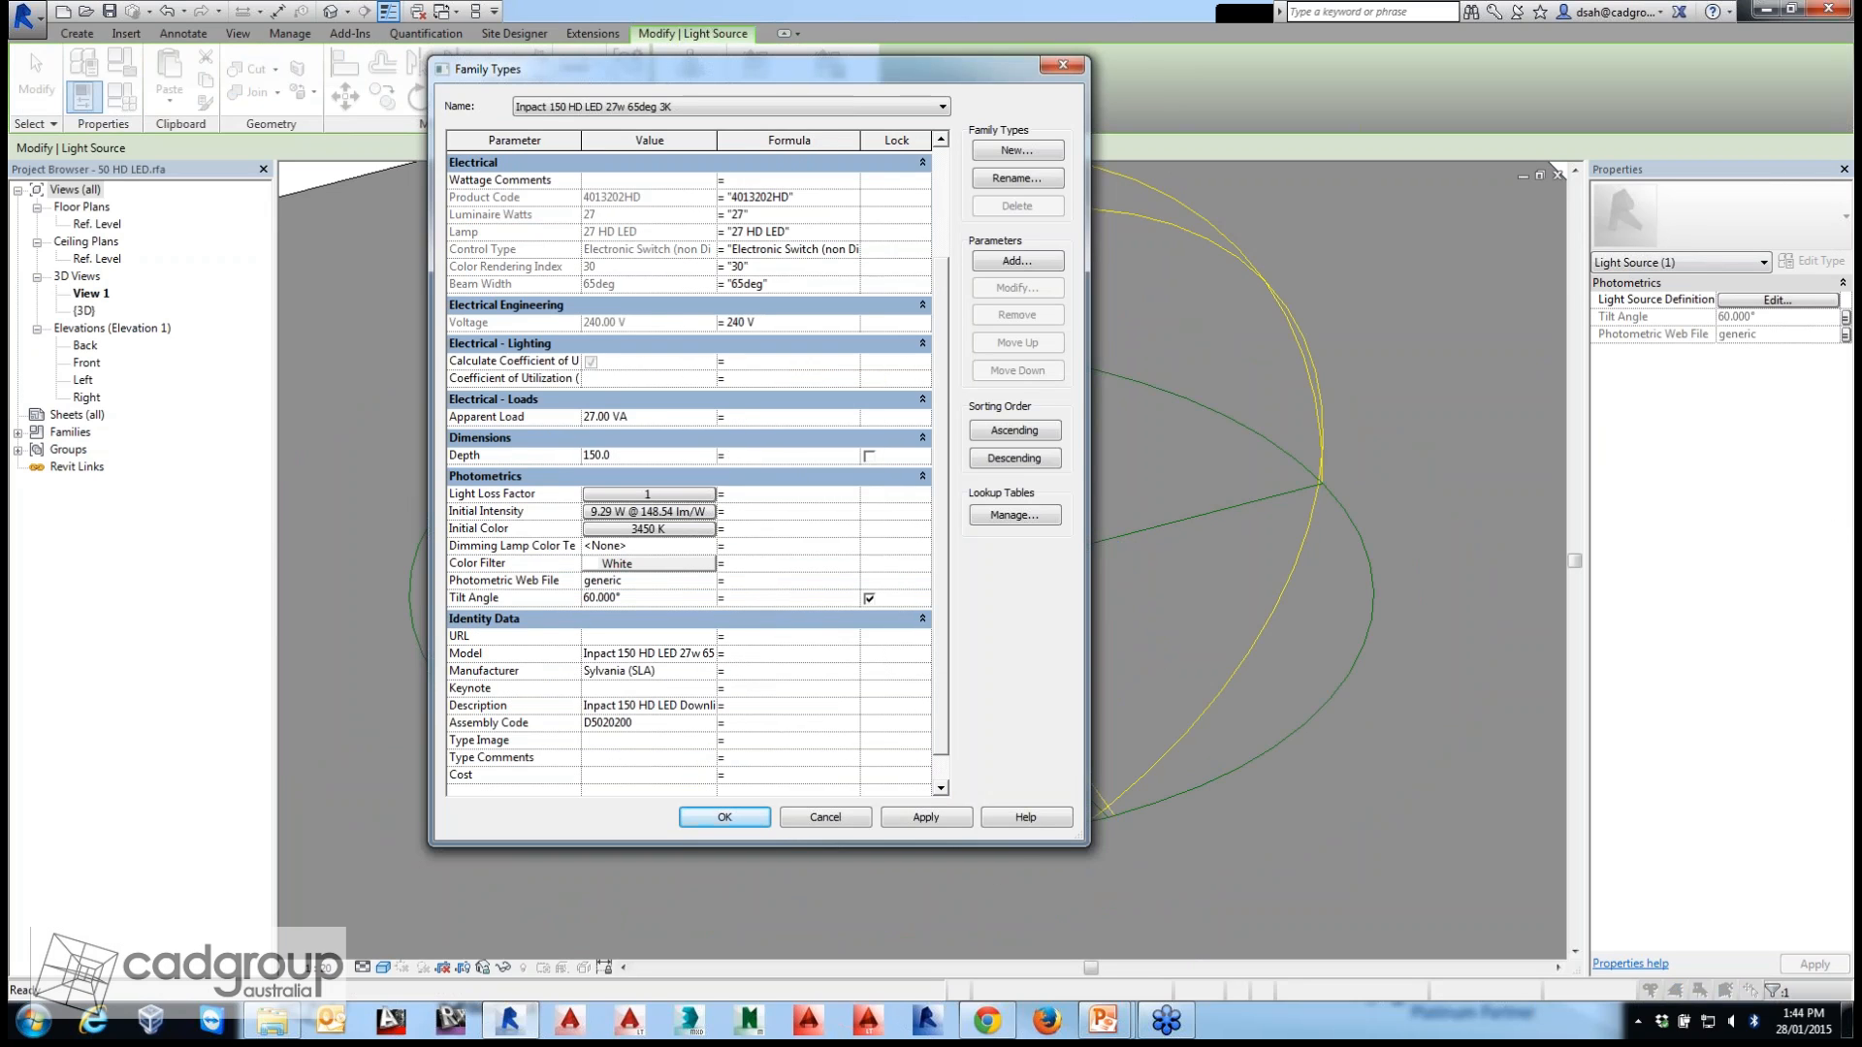
pyautogui.click(650, 581)
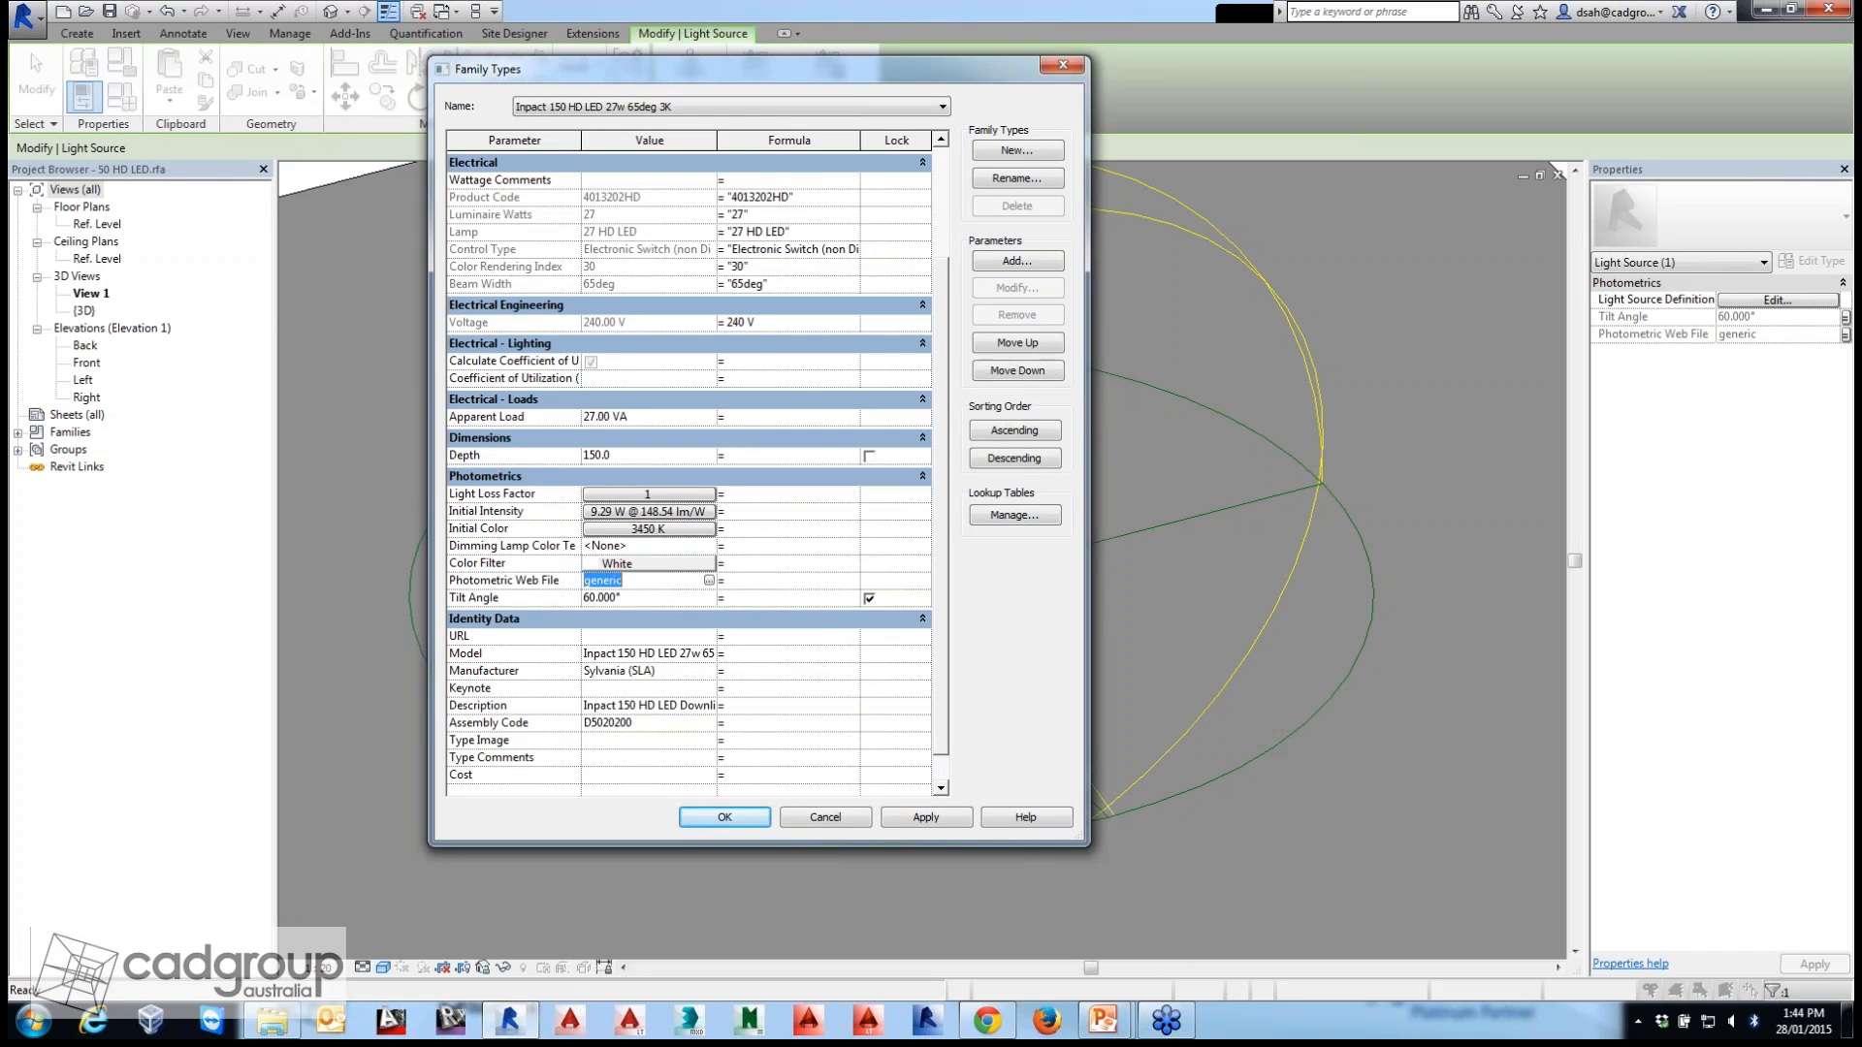
pyautogui.click(709, 579)
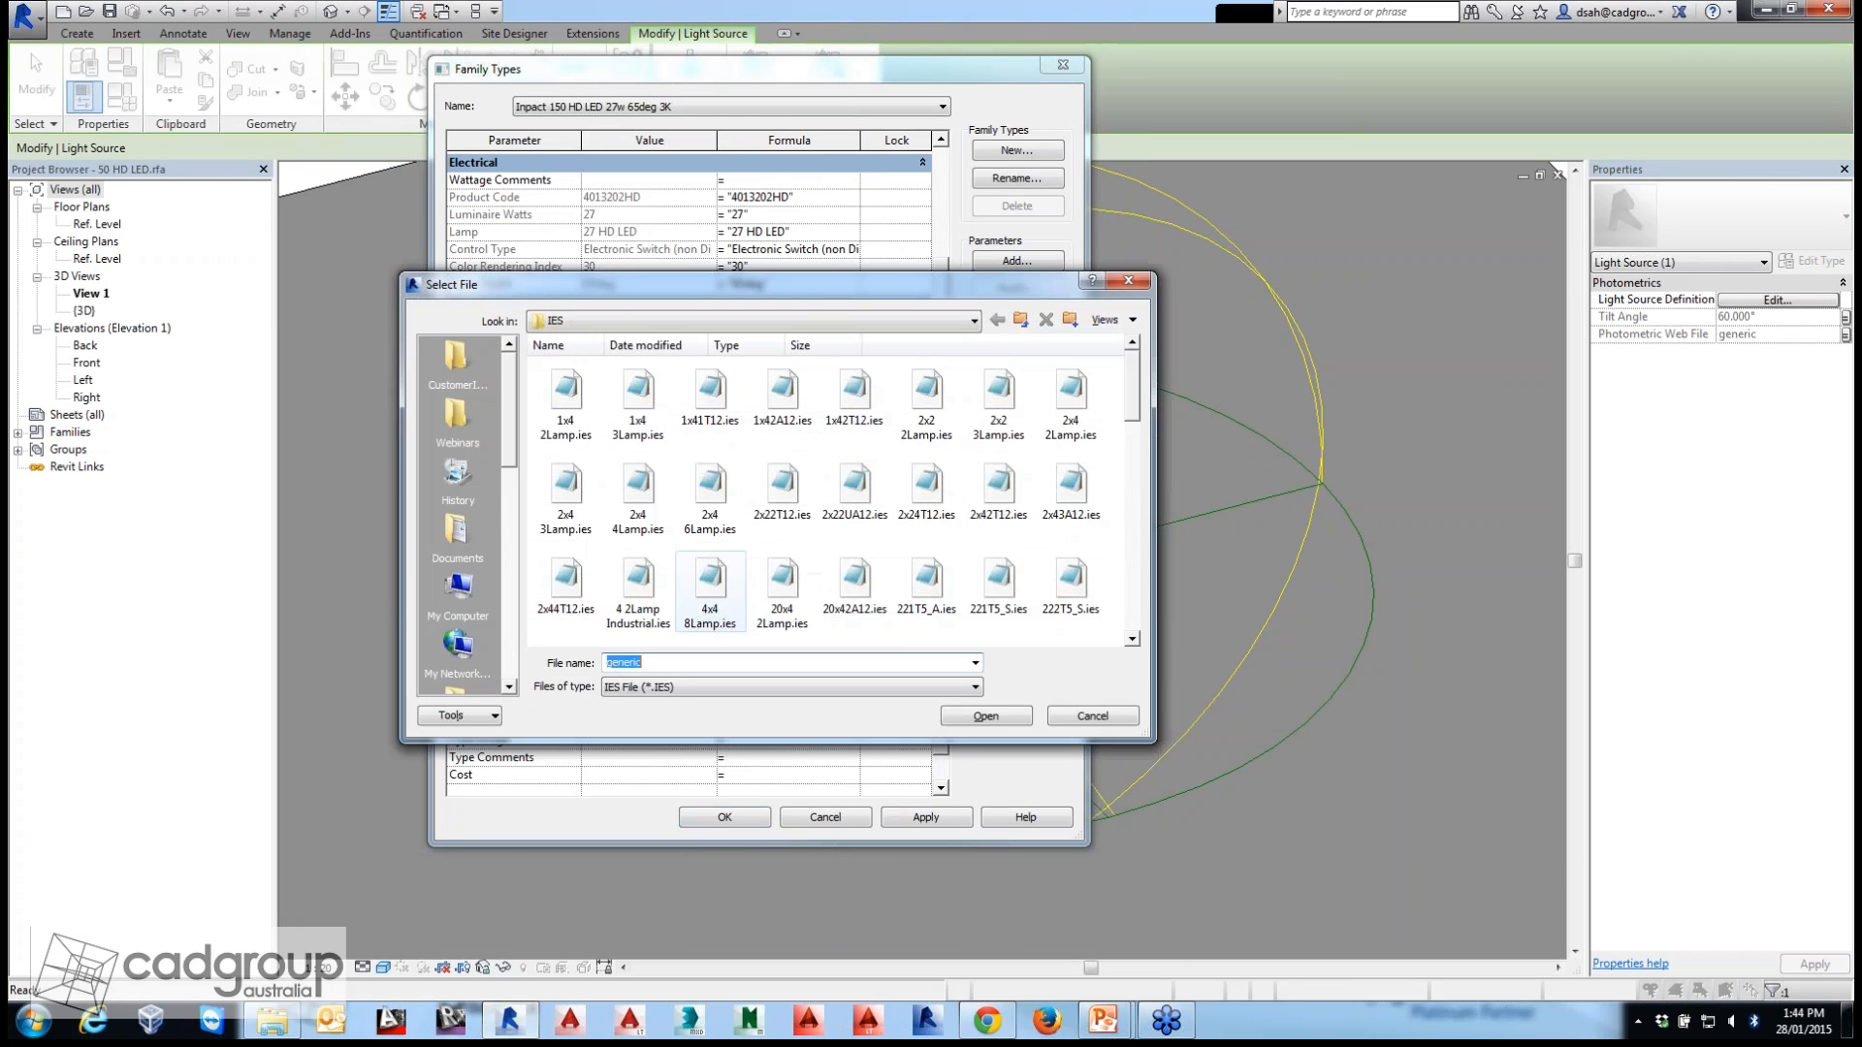
pyautogui.scroll(-5, 711, 509)
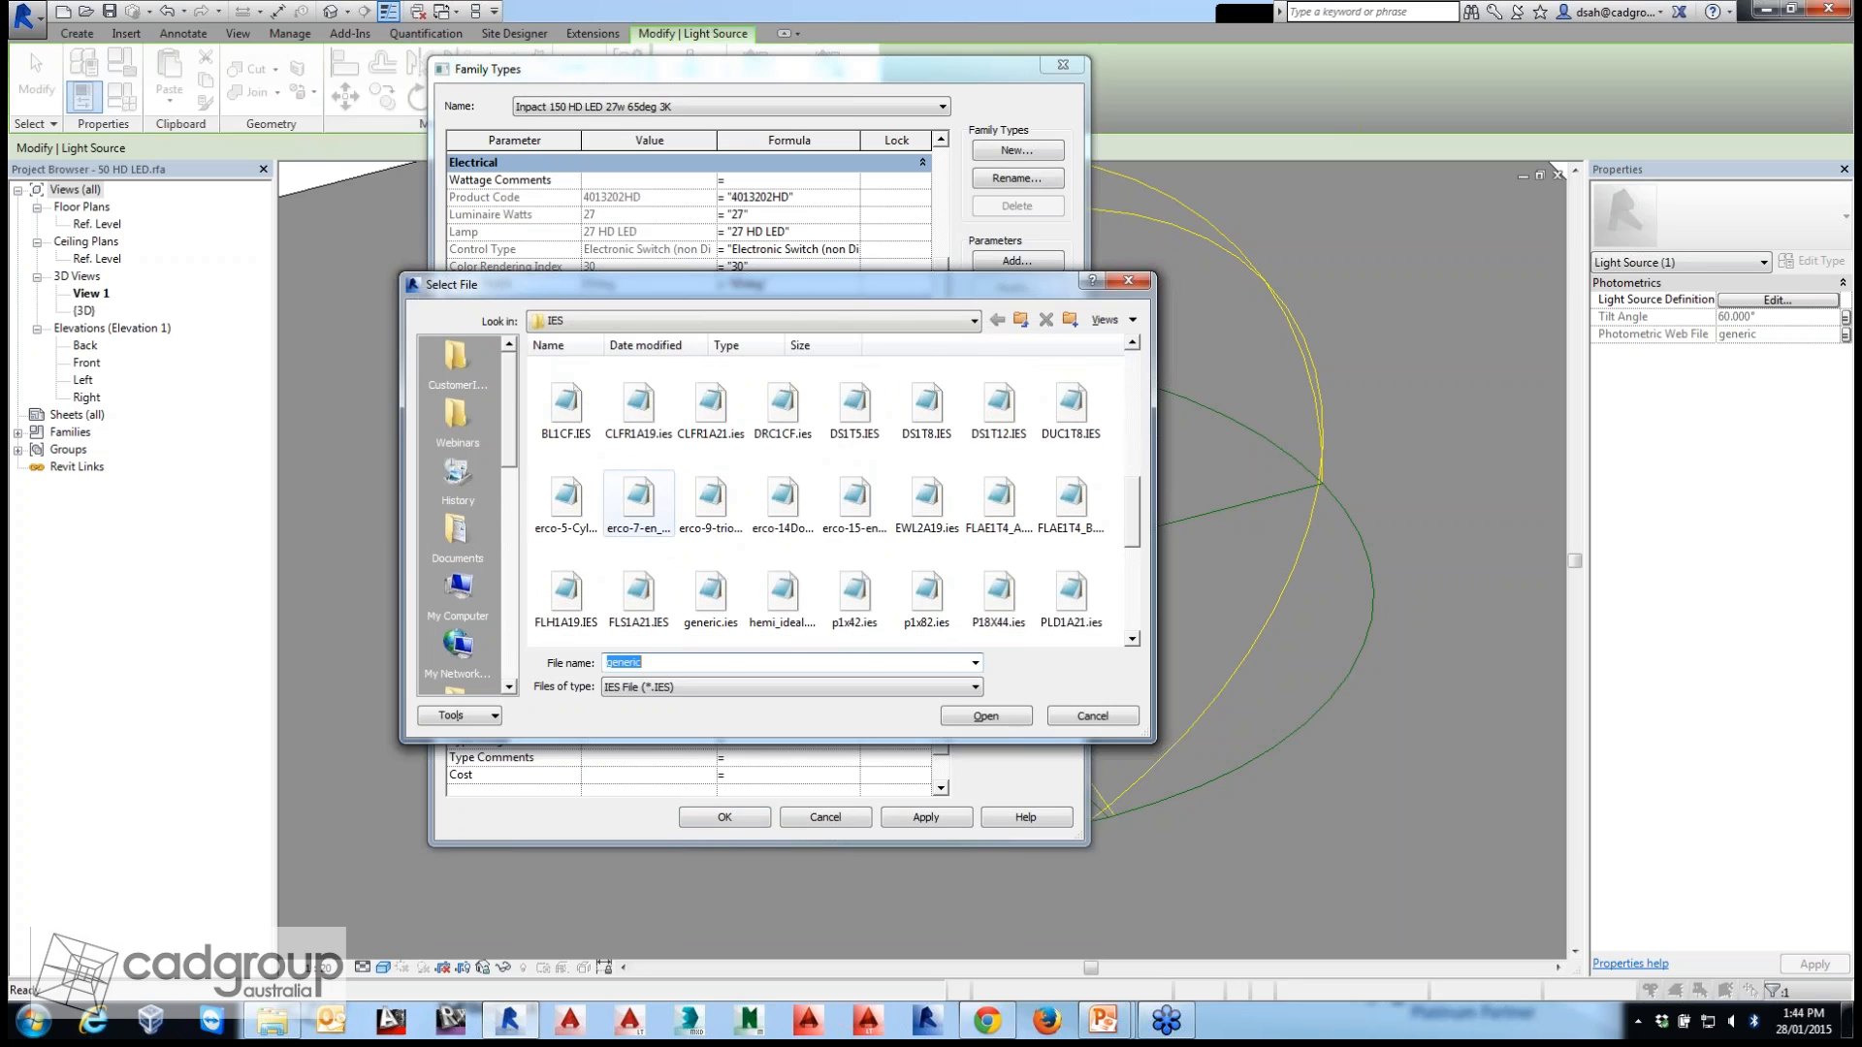
pyautogui.click(782, 500)
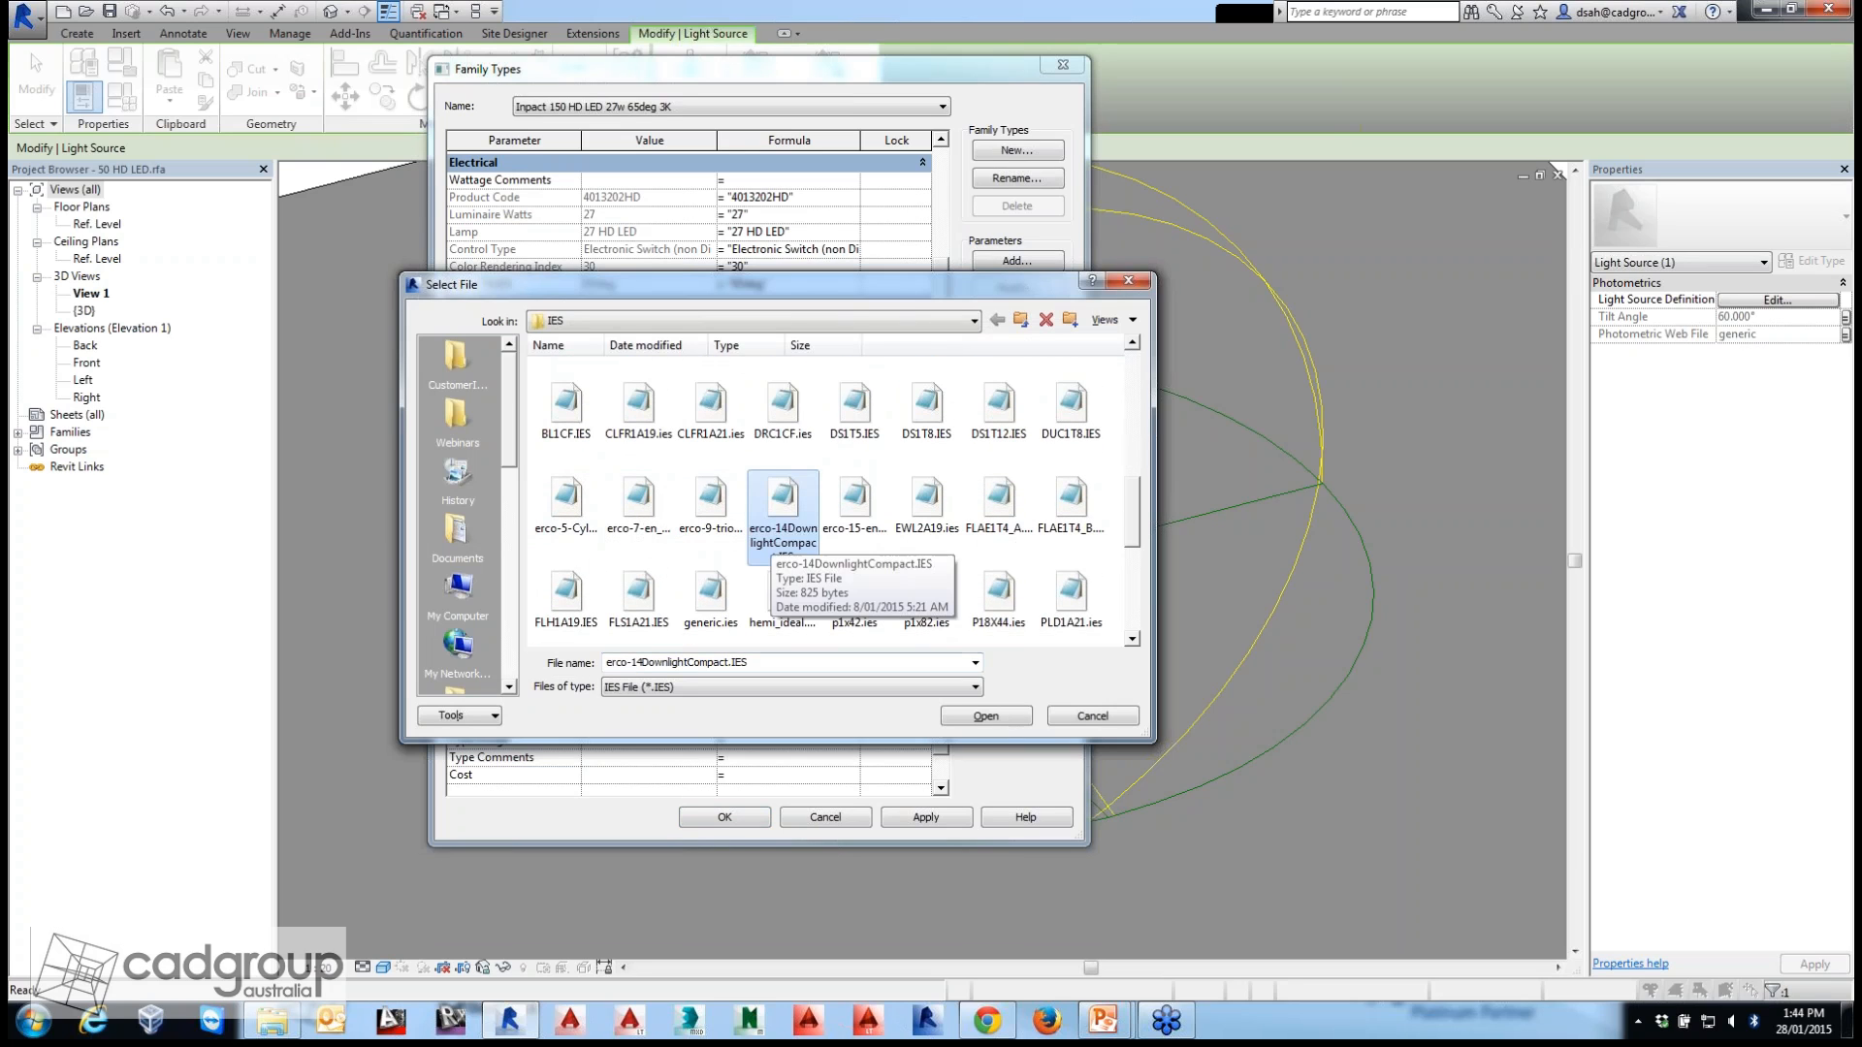
# Open the selected IES file in Notepad, examine its header lines and photometric values, and close it.
pyautogui.rightClick(795, 516)
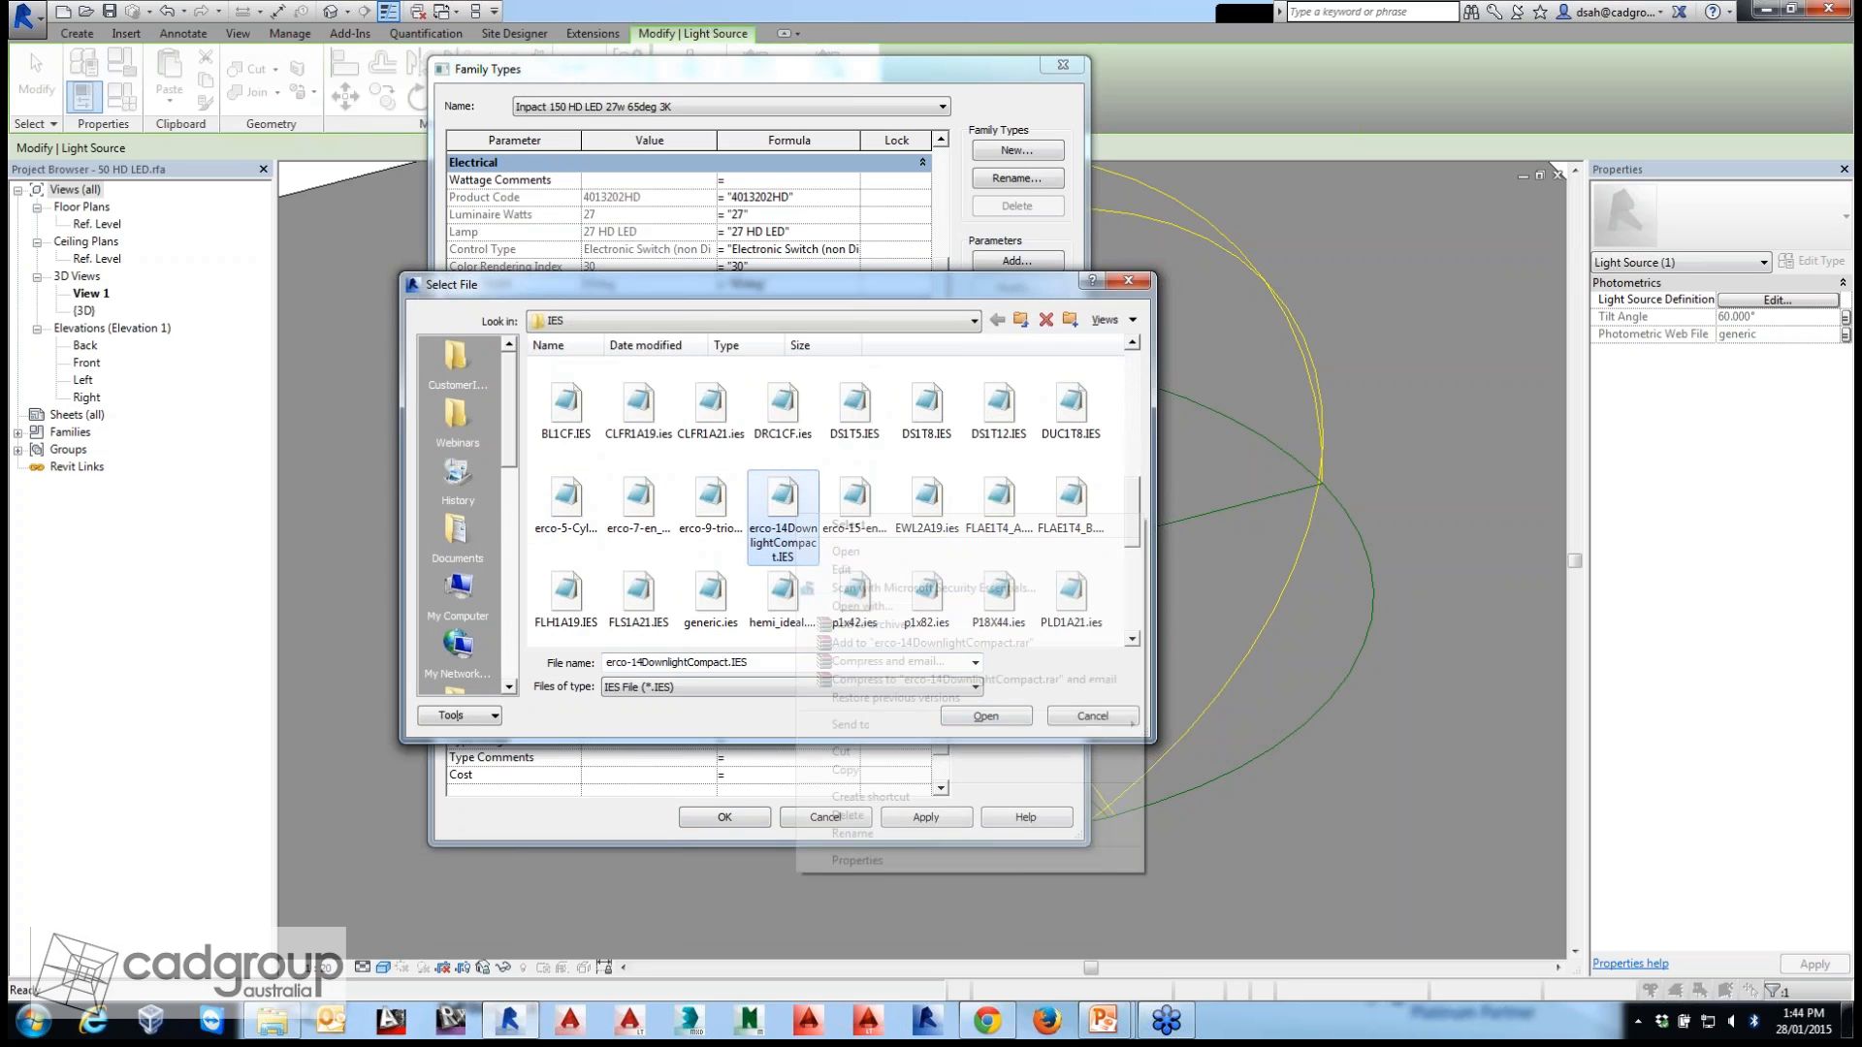
pyautogui.click(844, 570)
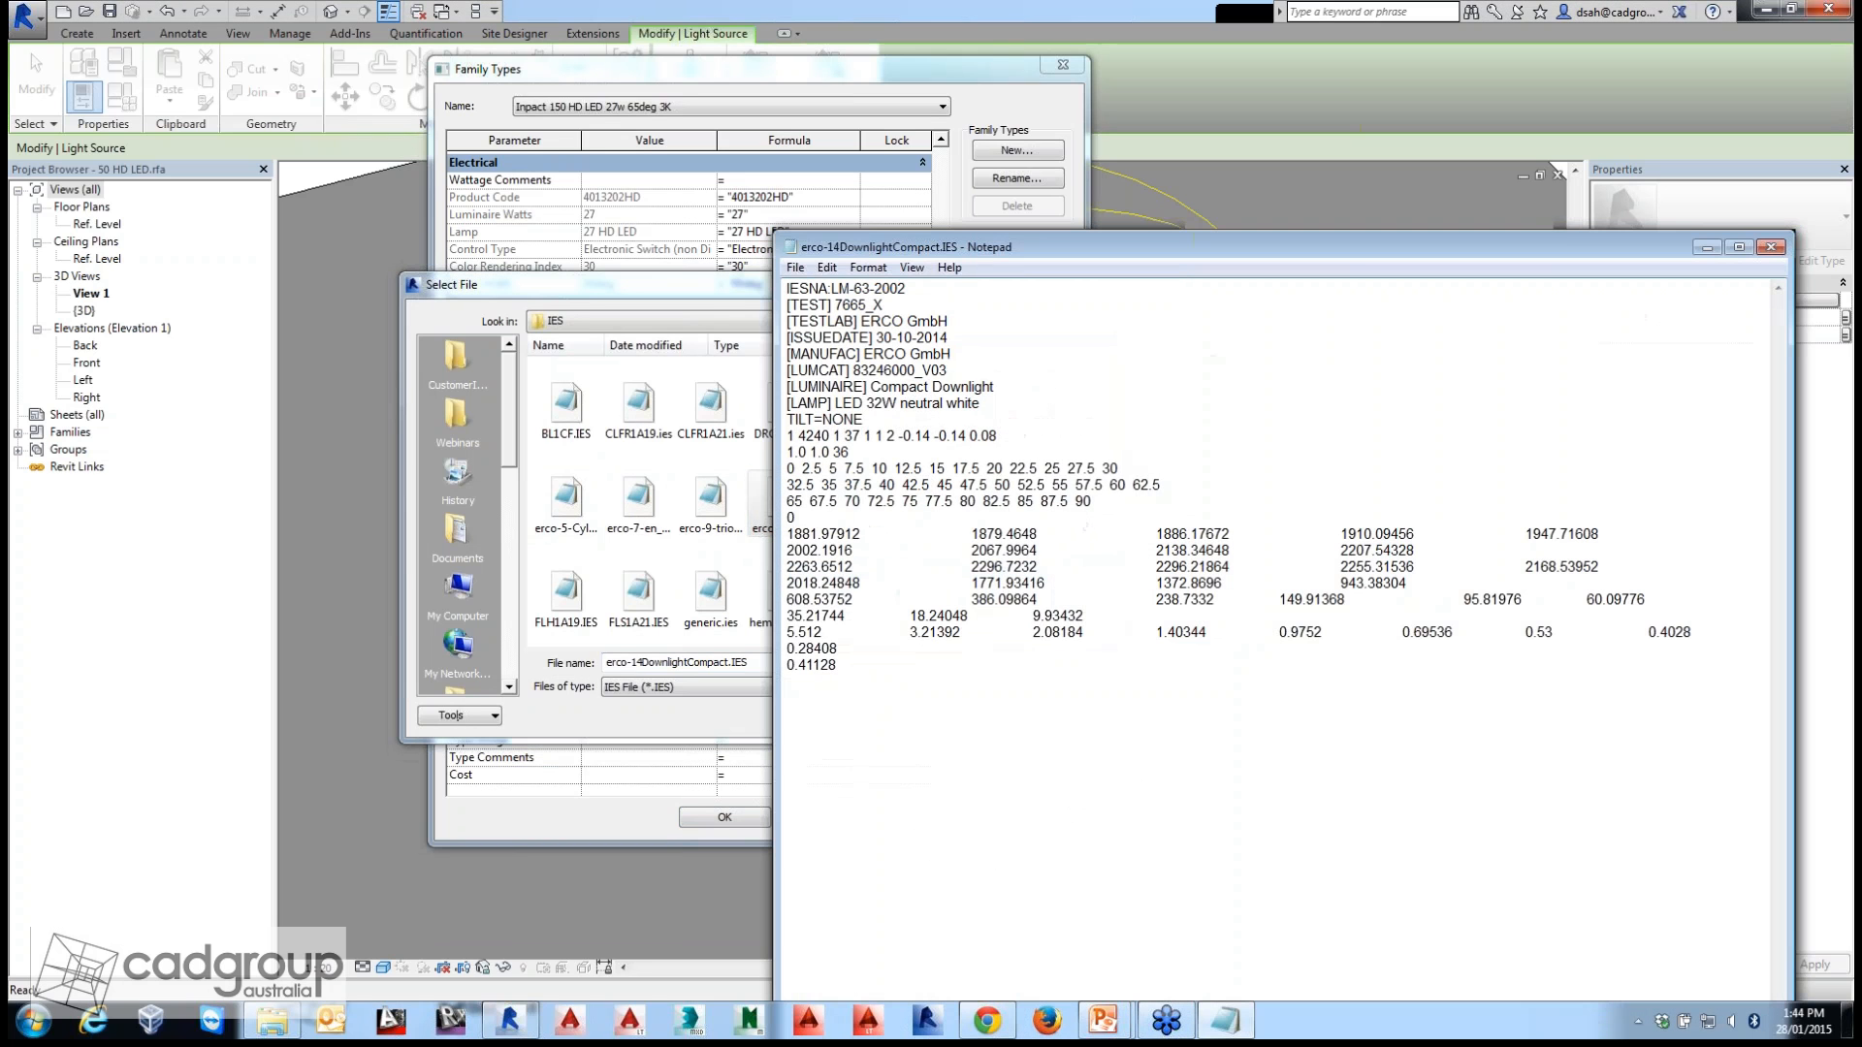
pyautogui.moveTo(1115, 248); pyautogui.dragTo(665, 188)
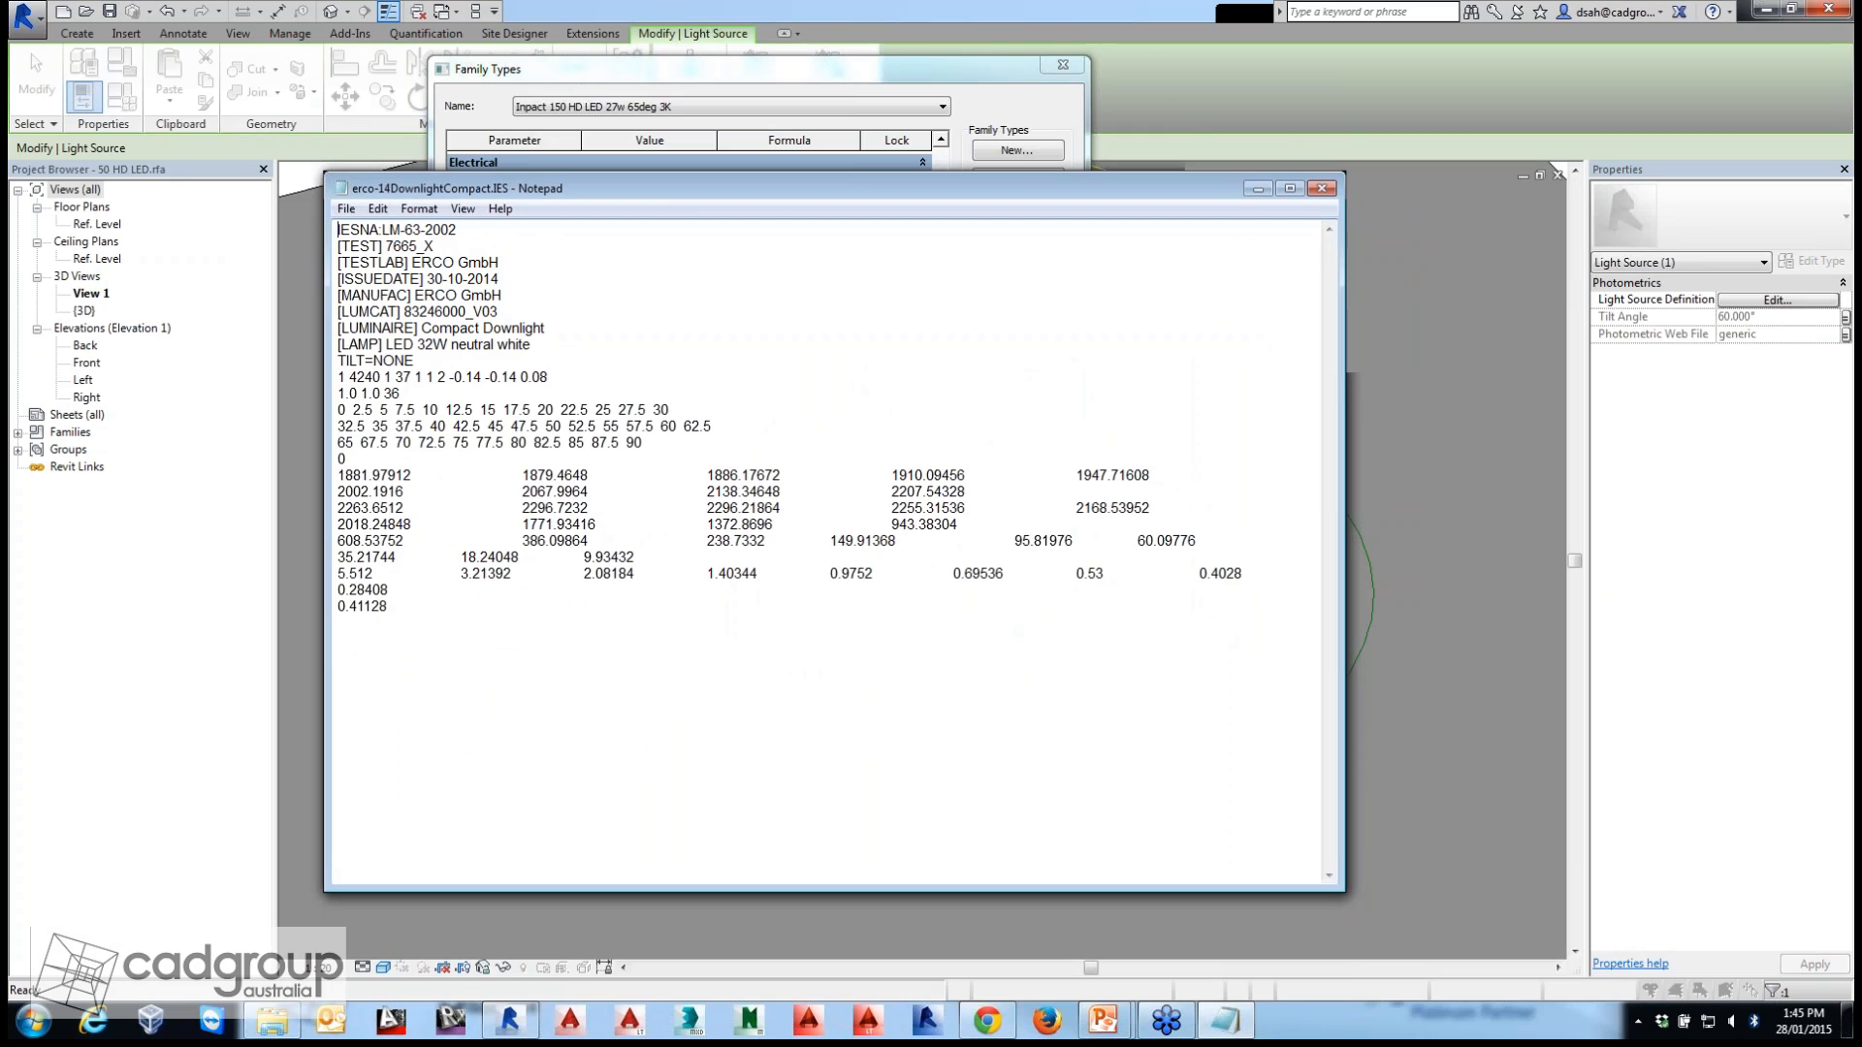
pyautogui.moveTo(340, 230); pyautogui.dragTo(360, 230)
pyautogui.click(427, 246)
pyautogui.moveTo(412, 262); pyautogui.dragTo(499, 279)
pyautogui.moveTo(373, 360); pyautogui.dragTo(461, 606)
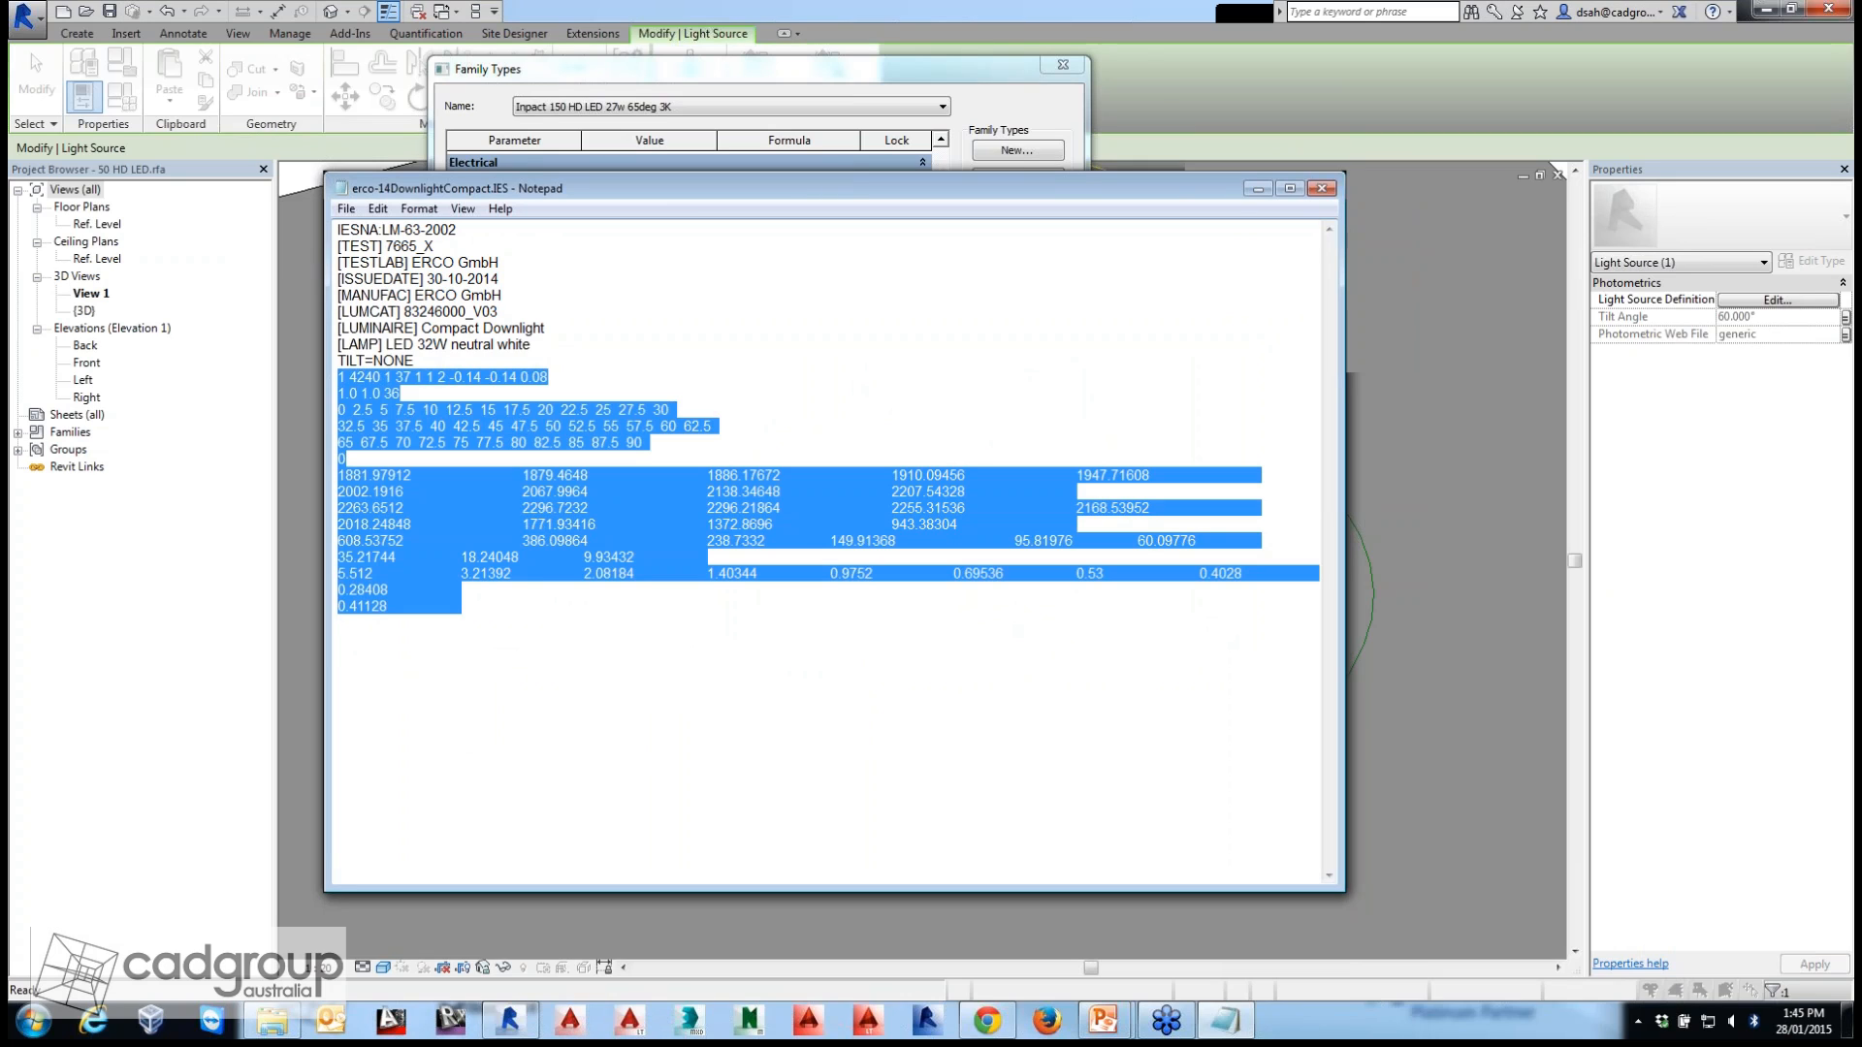
pyautogui.click(460, 606)
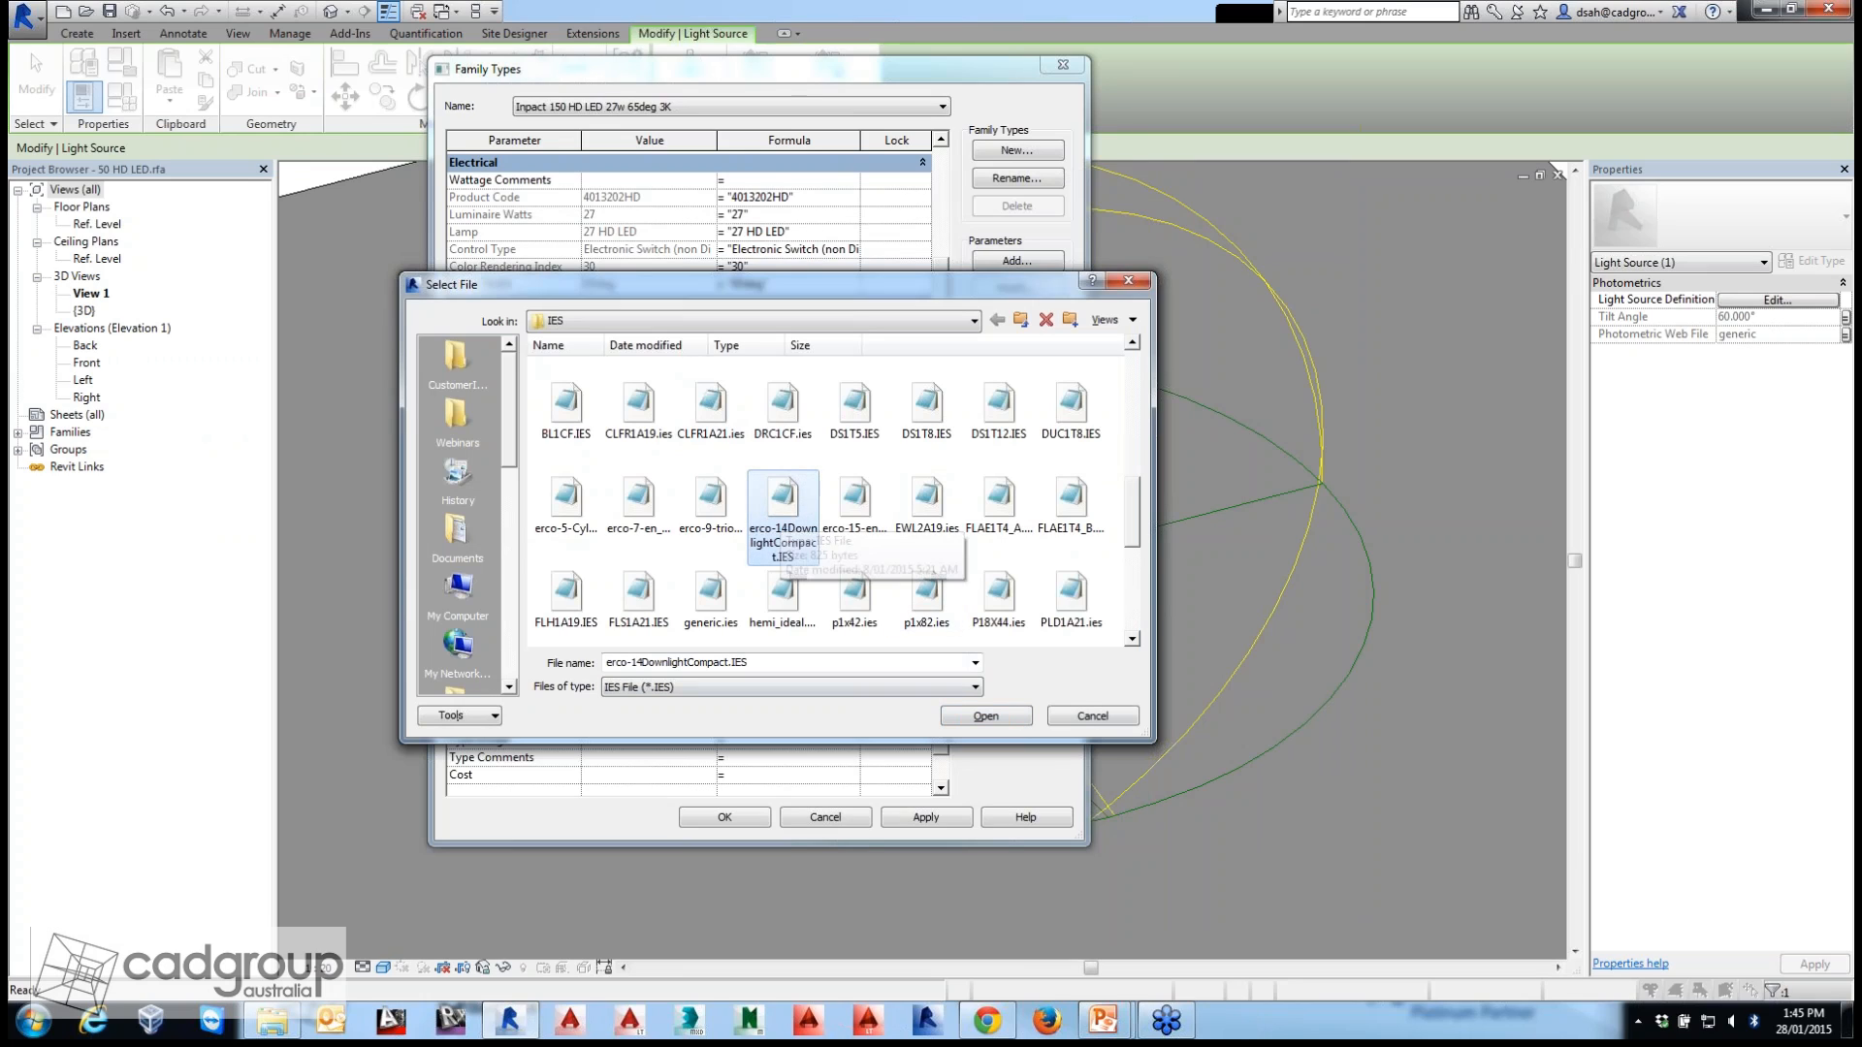
# Load erco-14DownlightCompact.IES as the photometric web file and apply it to the light source.
pyautogui.click(986, 716)
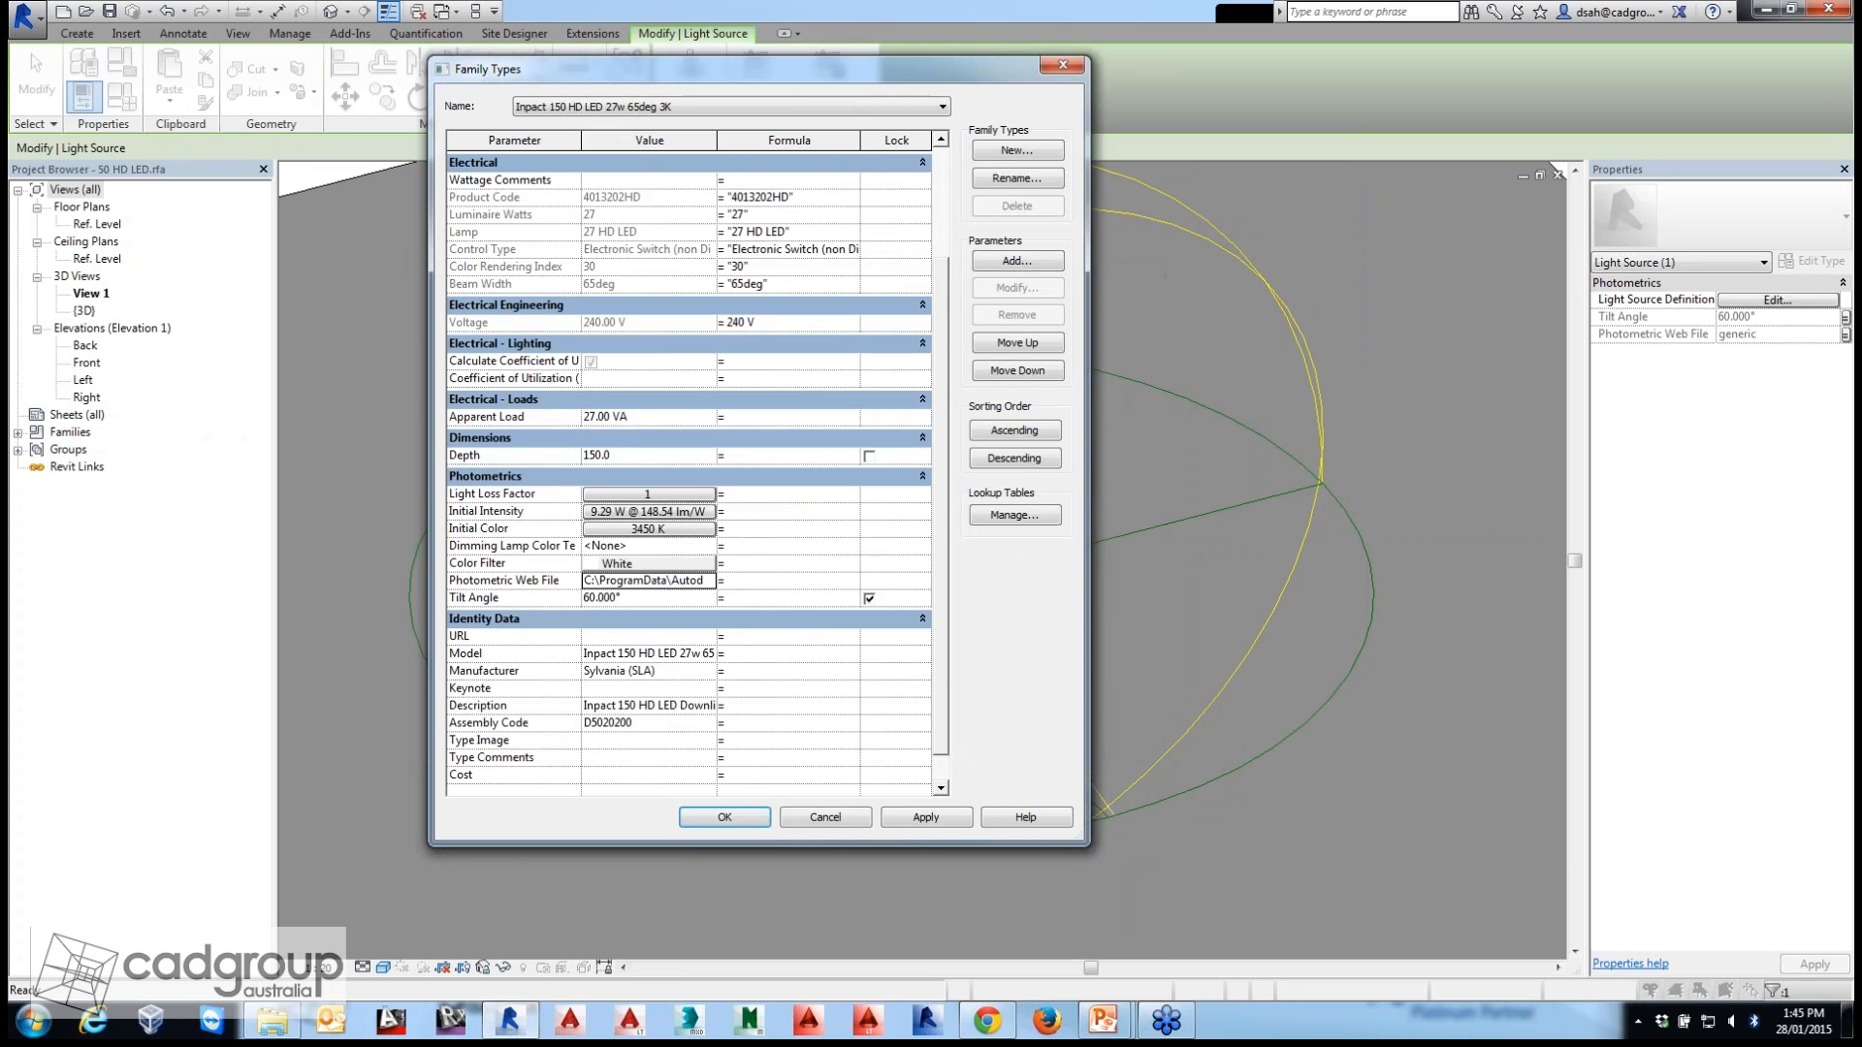
pyautogui.click(926, 816)
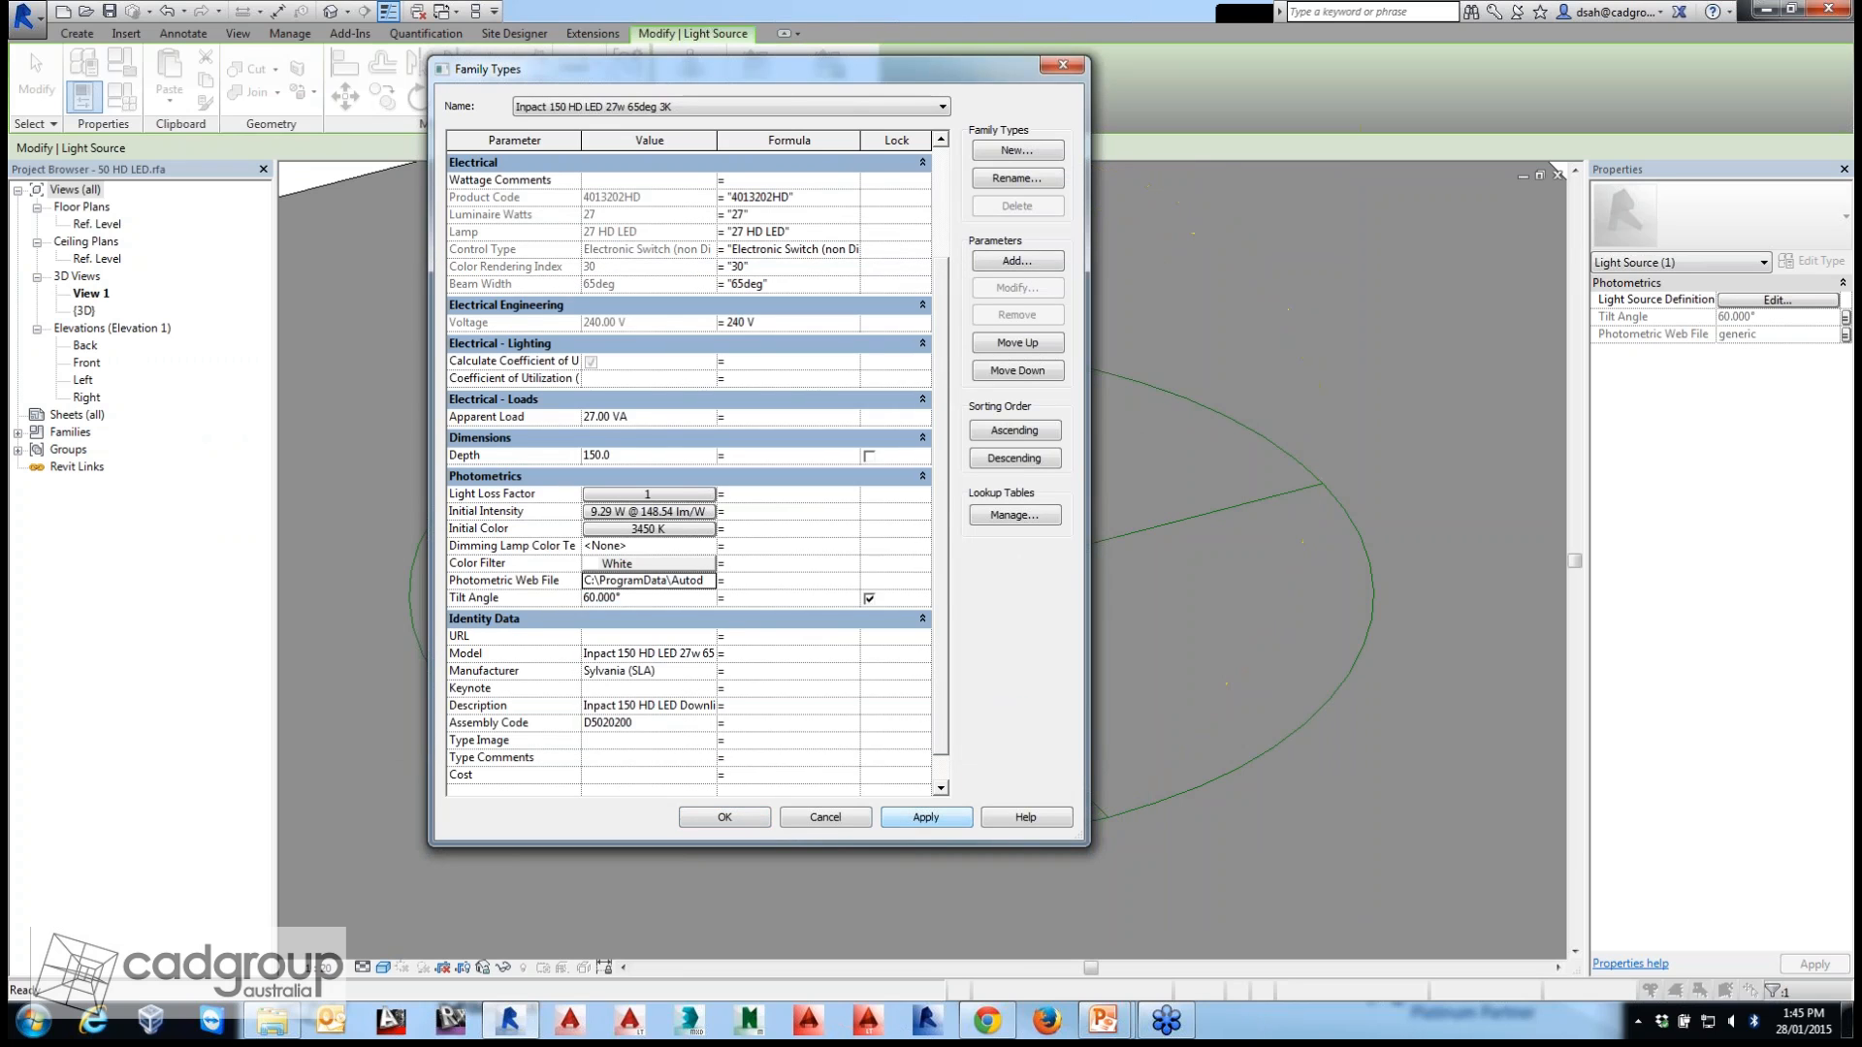
pyautogui.moveTo(756, 69); pyautogui.dragTo(1324, 91)
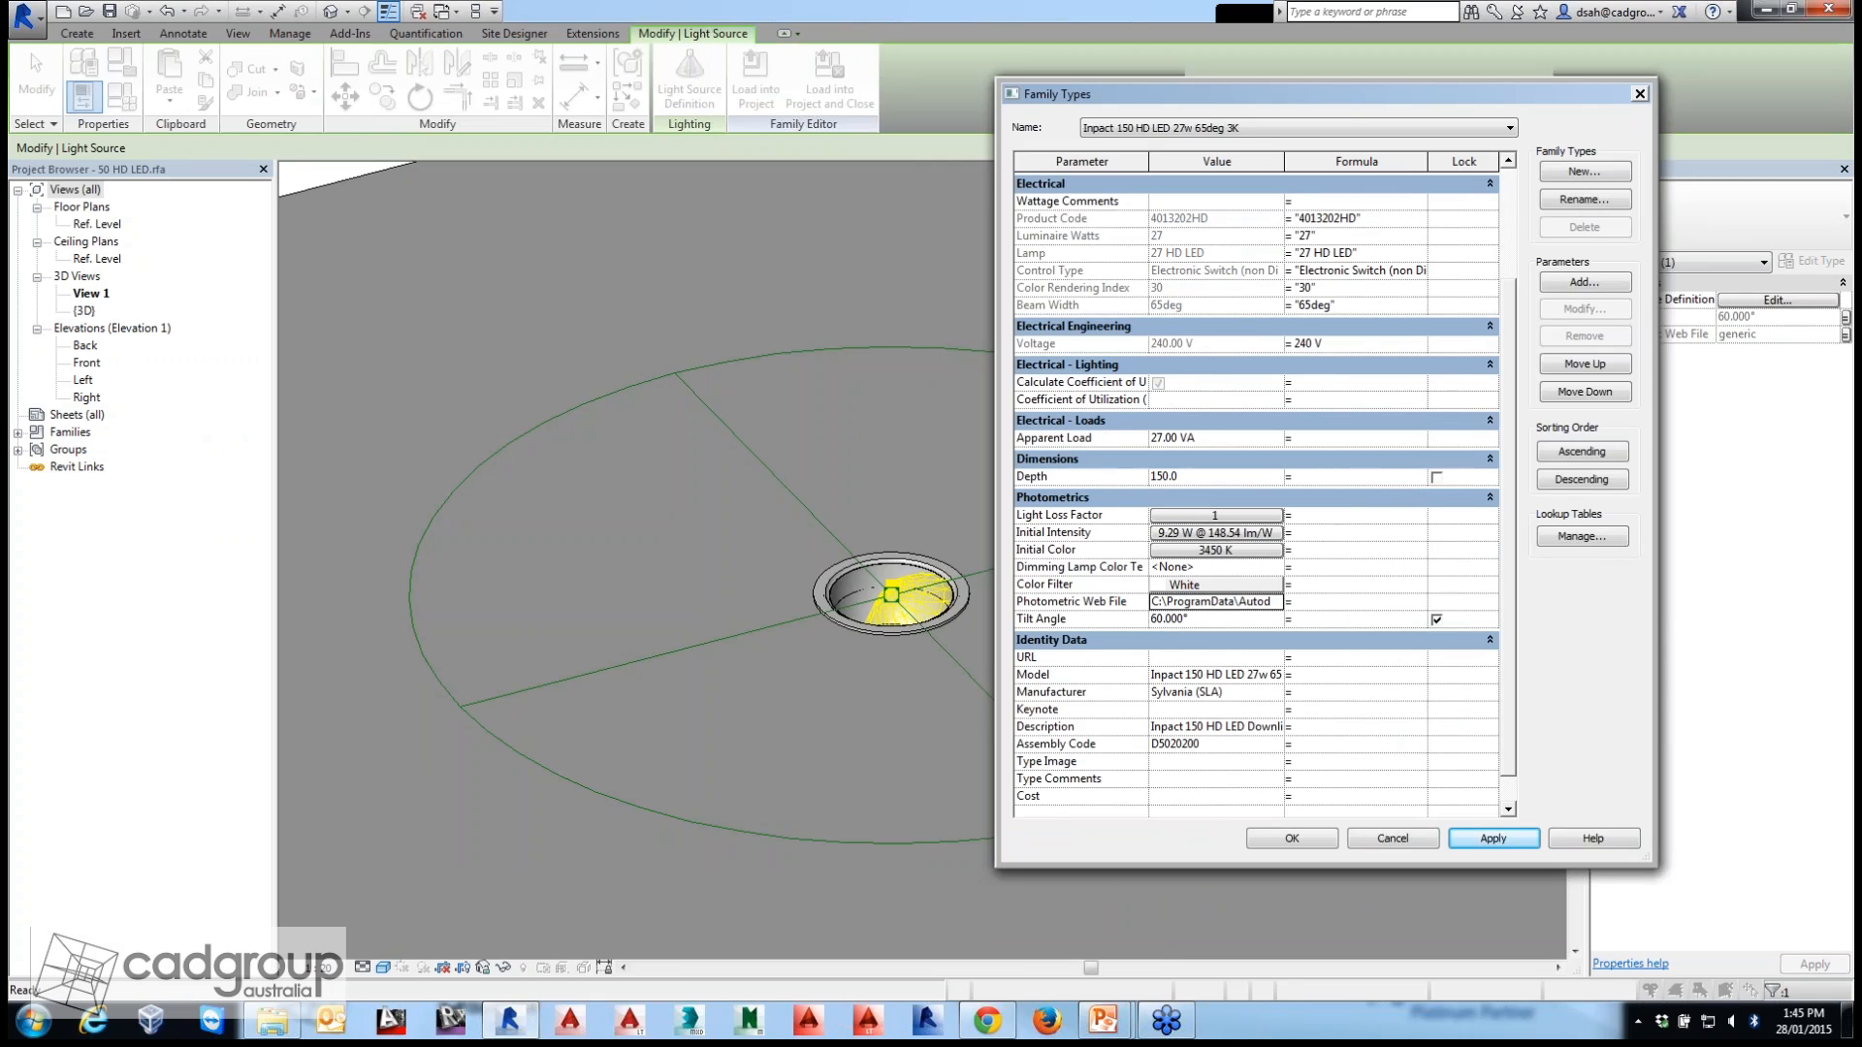
# Try light source tilt angles of 0° and 45°, applying each one.
pyautogui.click(1185, 619)
pyautogui.write('0')
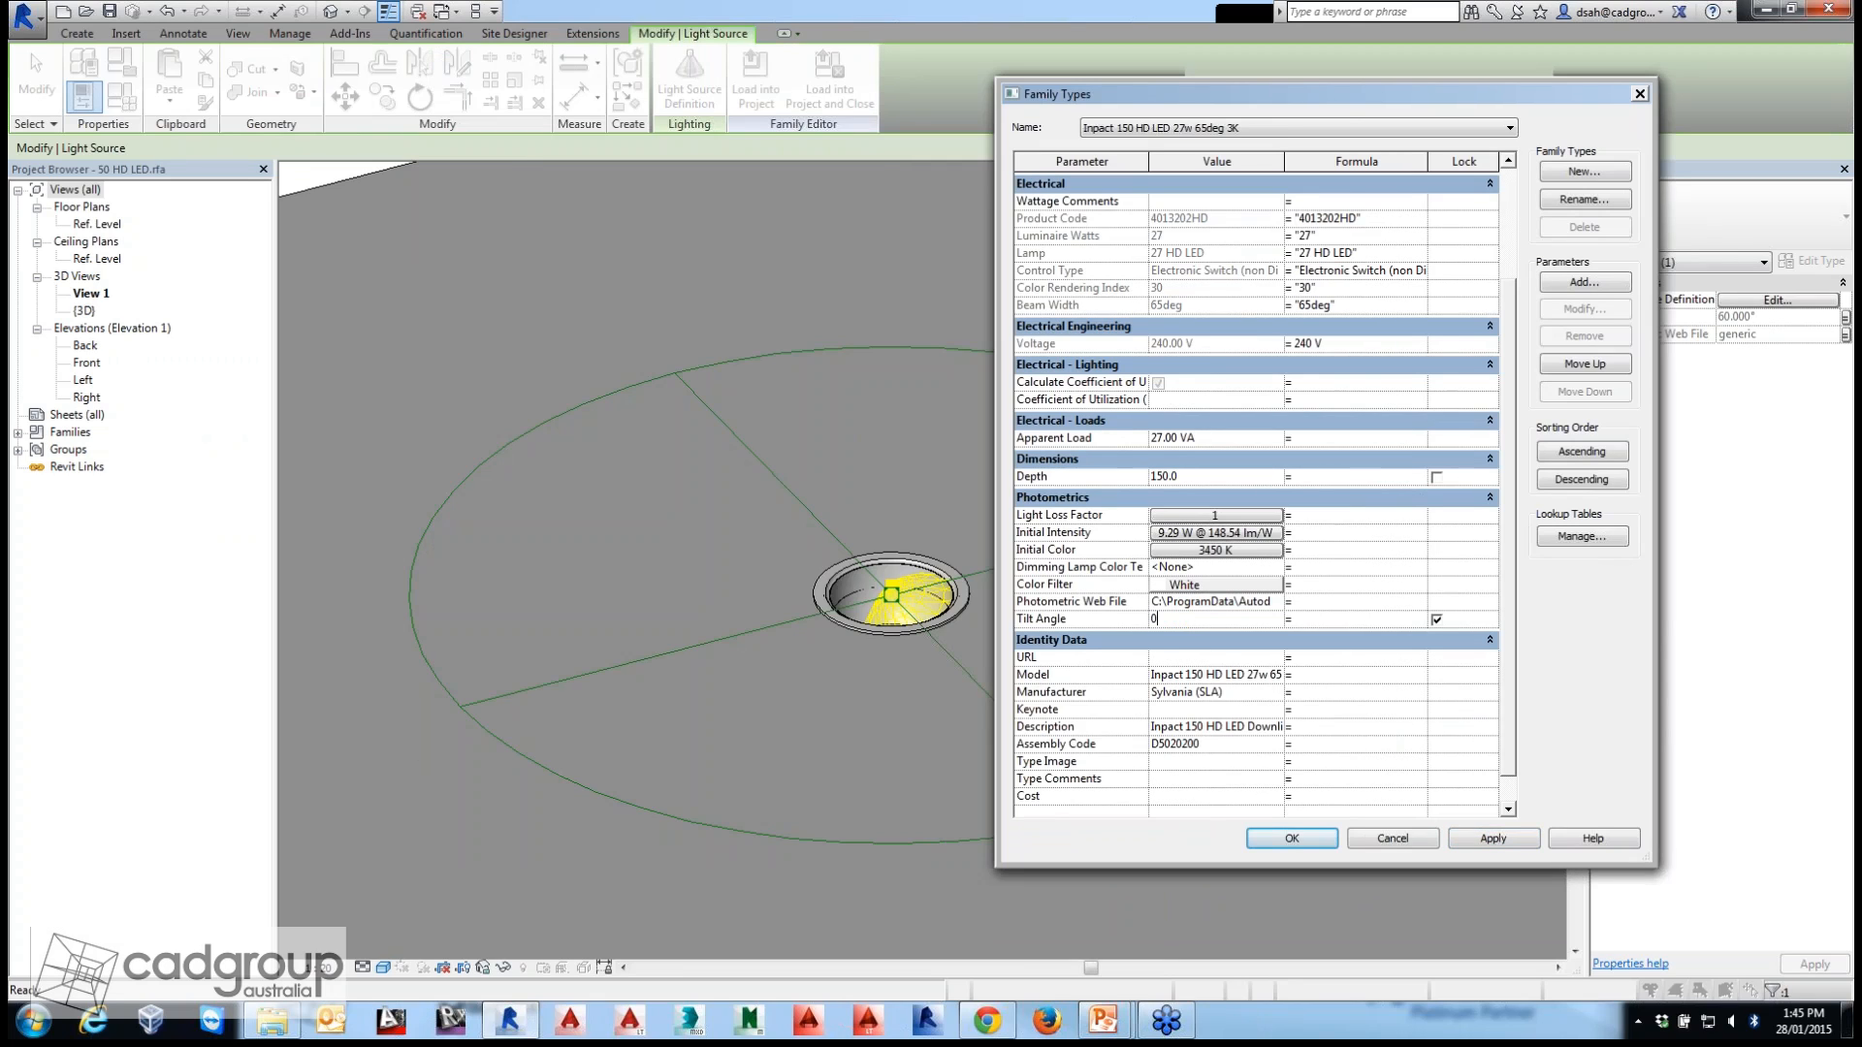
pyautogui.click(1493, 838)
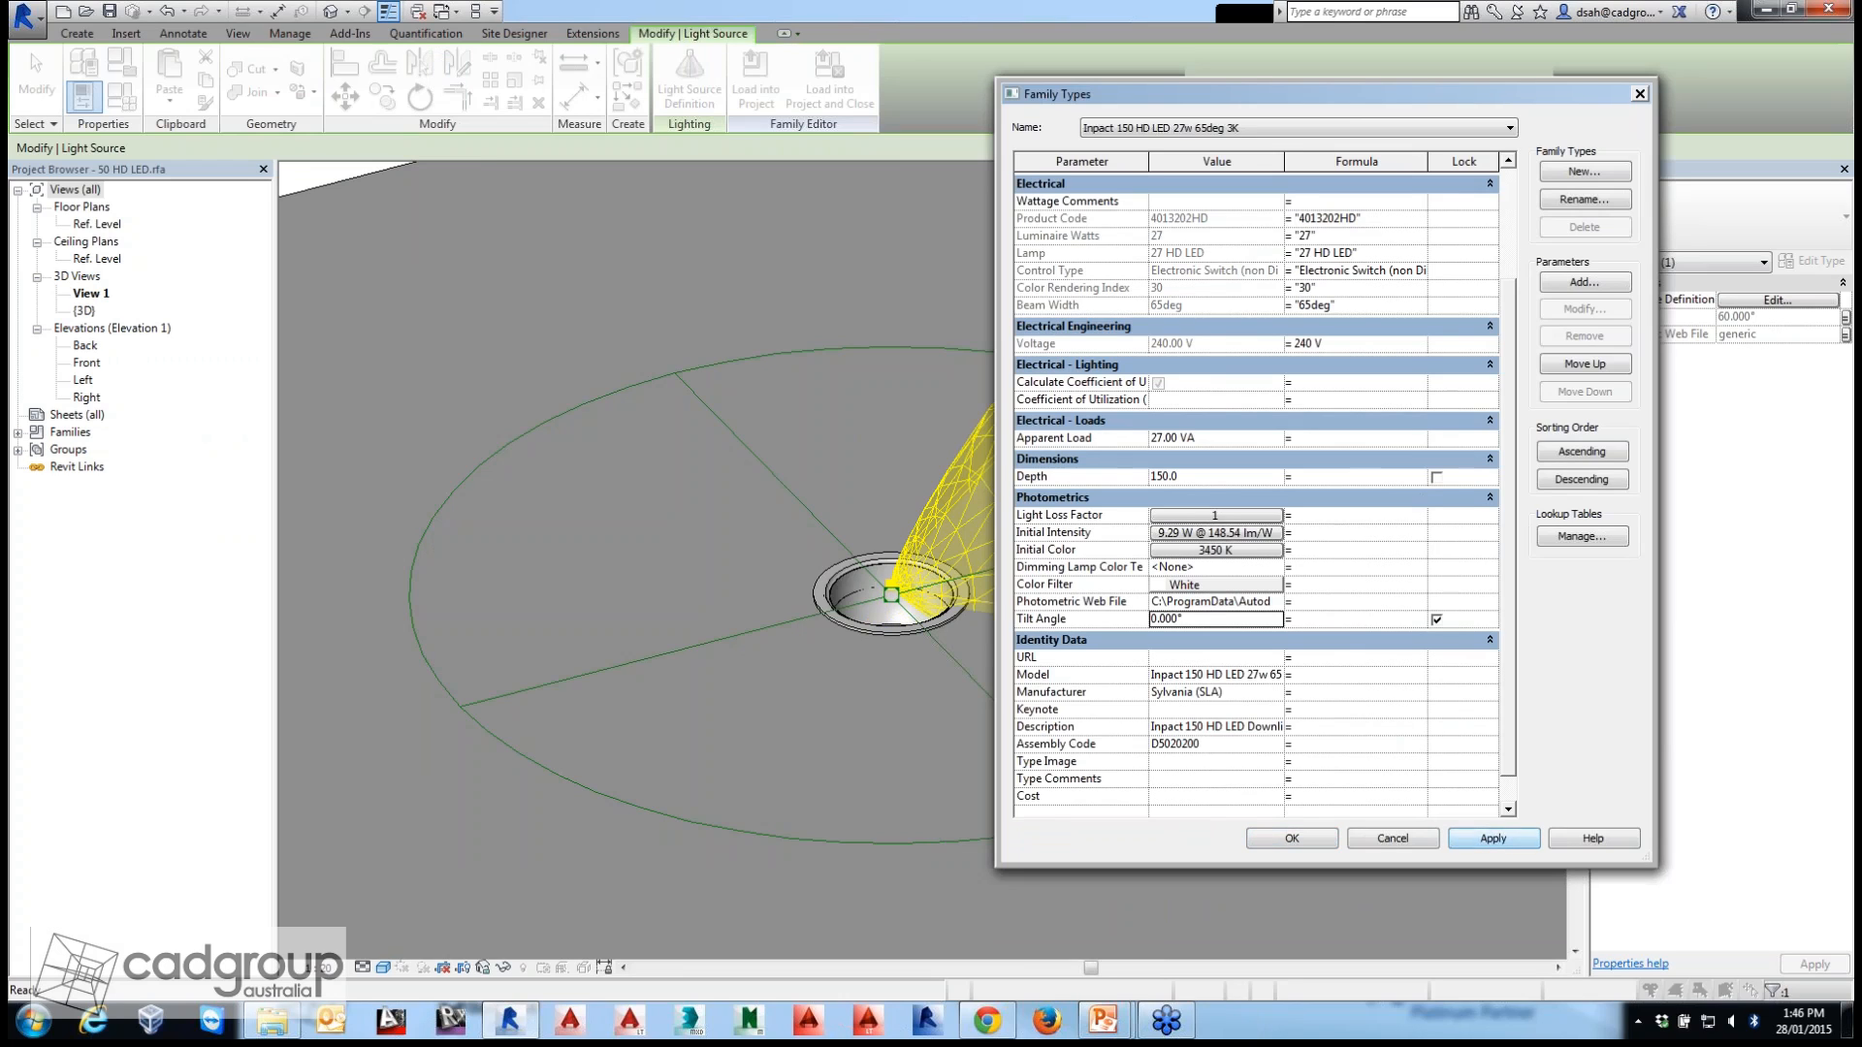
pyautogui.click(1185, 619)
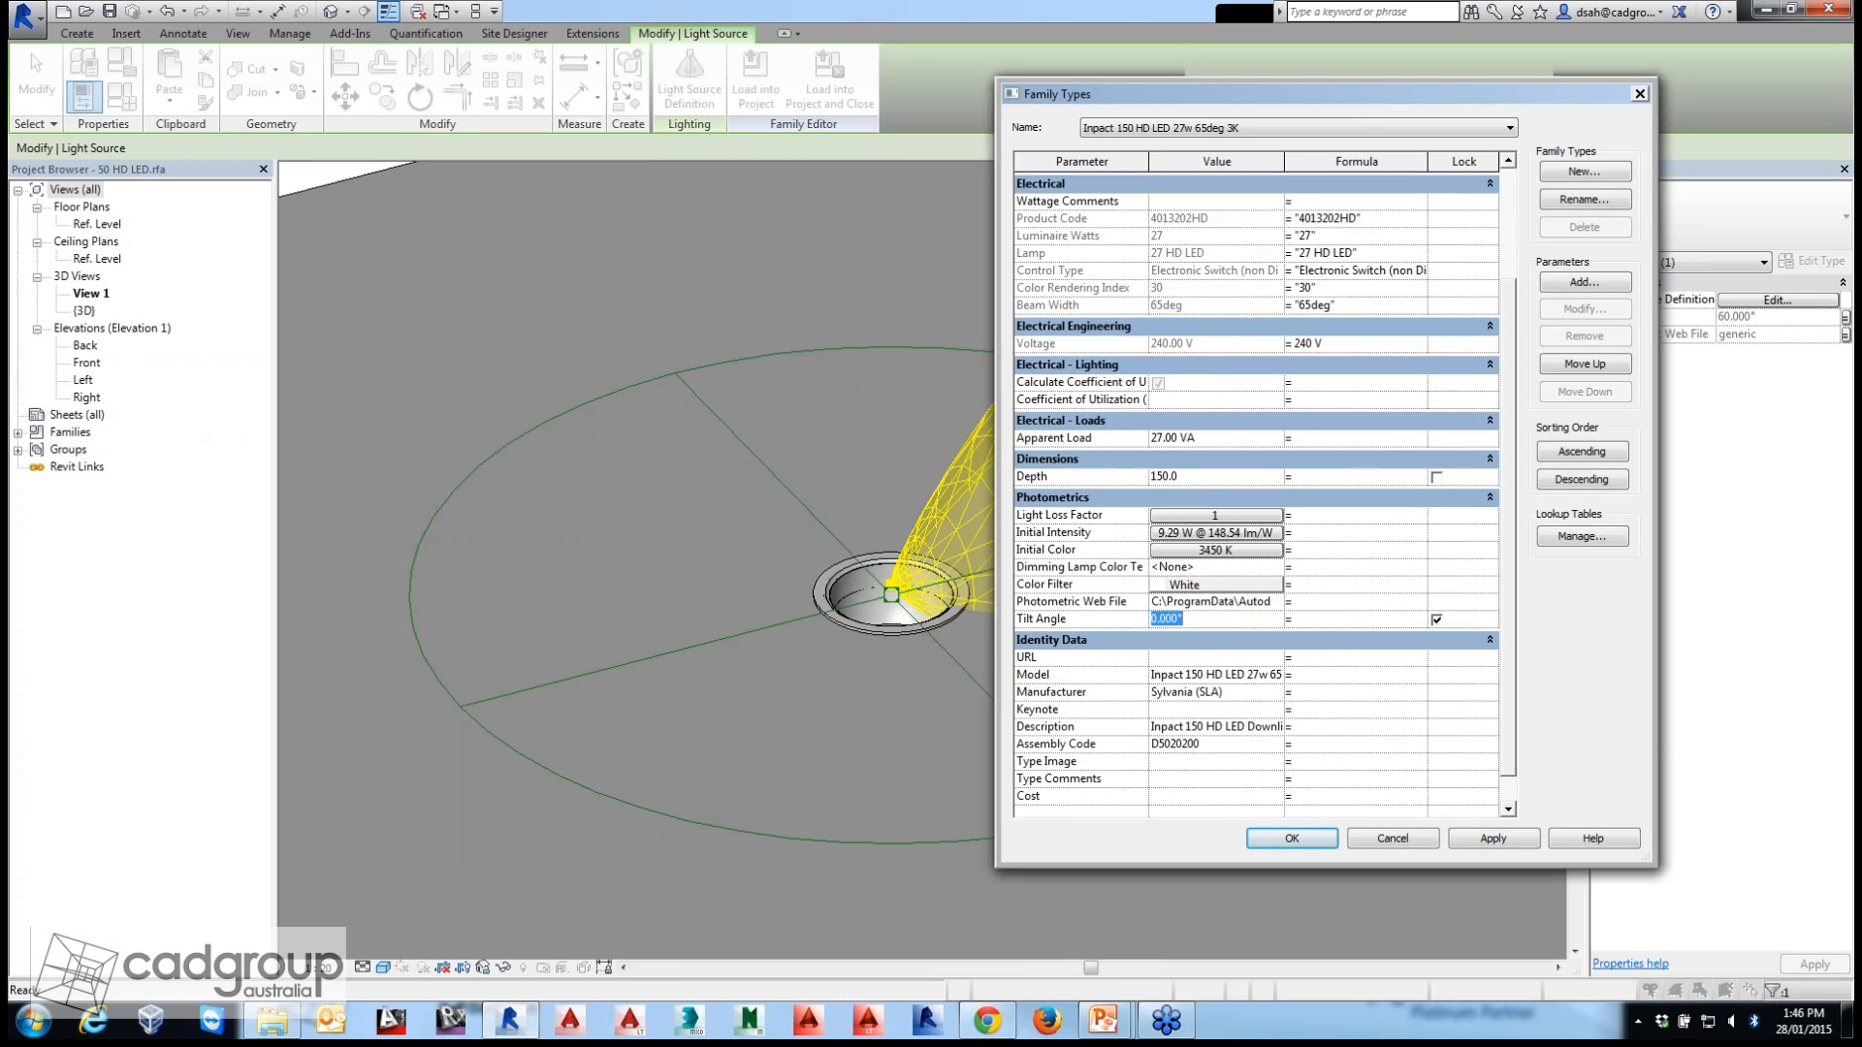
pyautogui.write('45')
pyautogui.click(1493, 838)
# Apply a tilt angle of 90° to the light source and reverse it to -90°.
pyautogui.click(1185, 619)
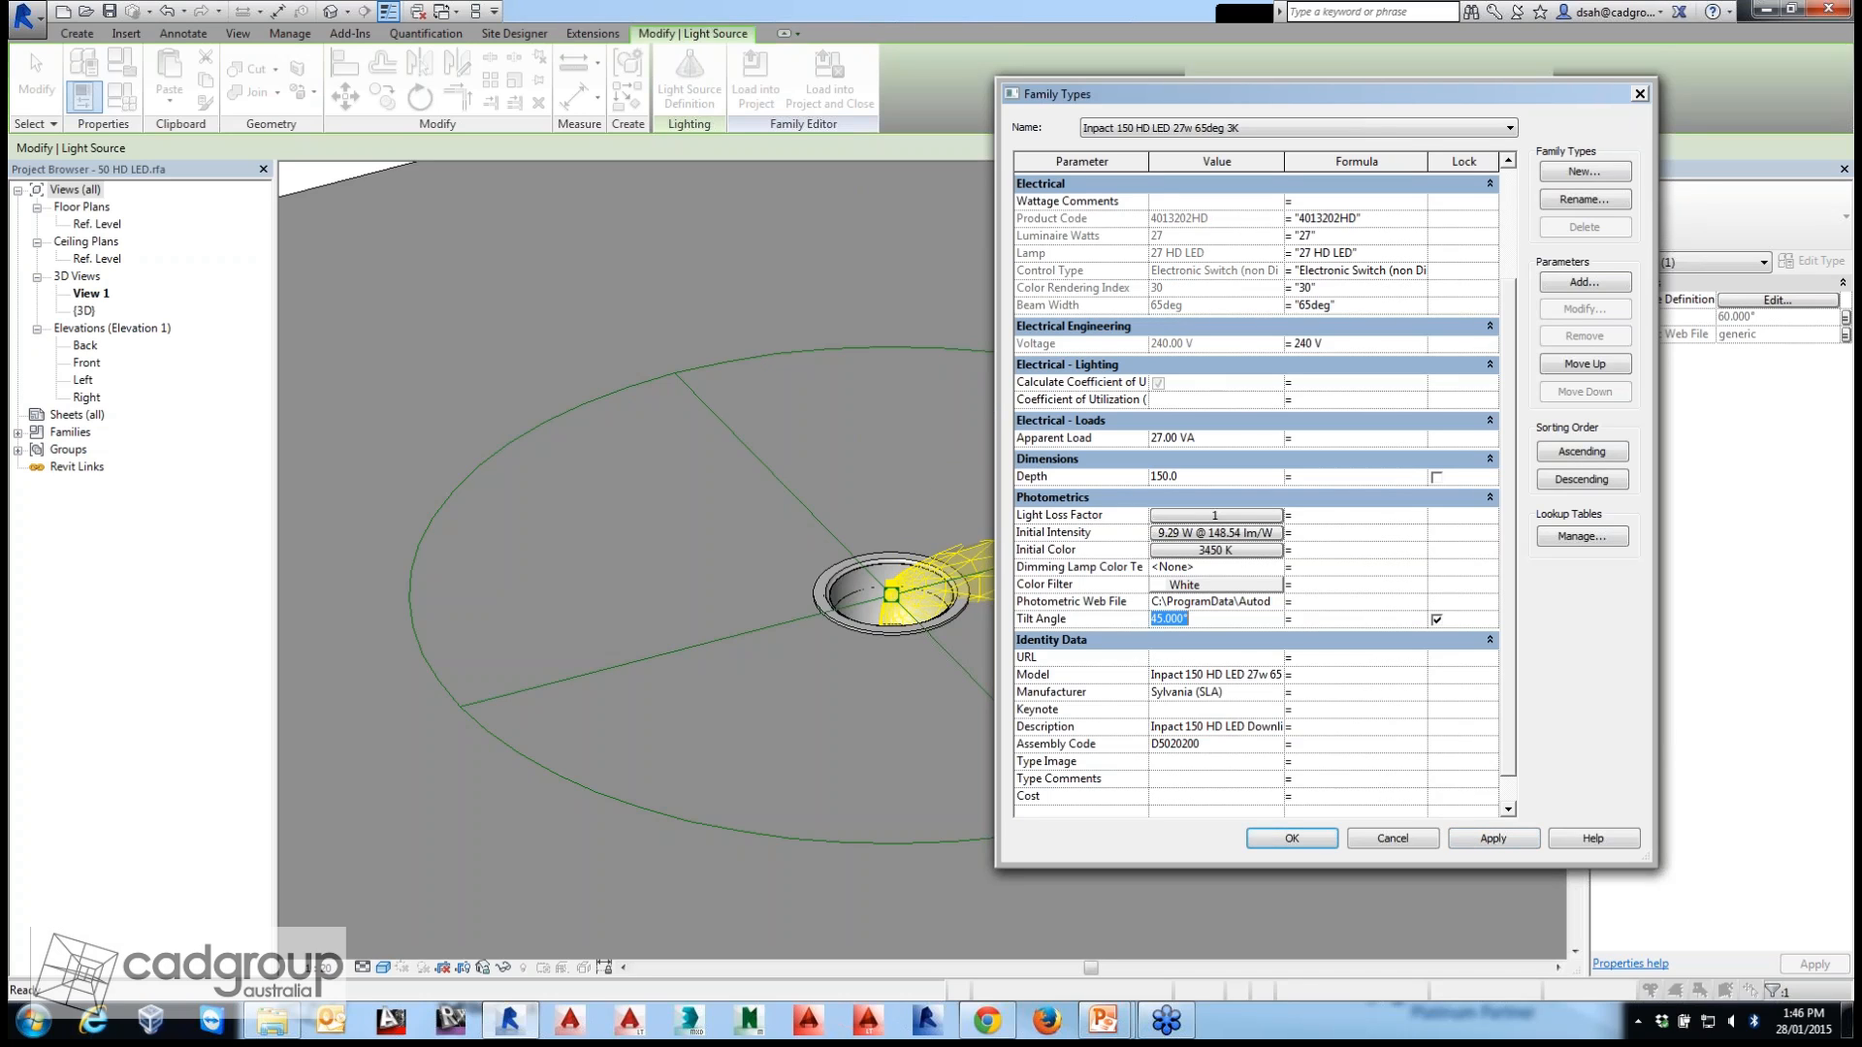
pyautogui.write('90')
pyautogui.click(1494, 838)
pyautogui.click(1152, 619)
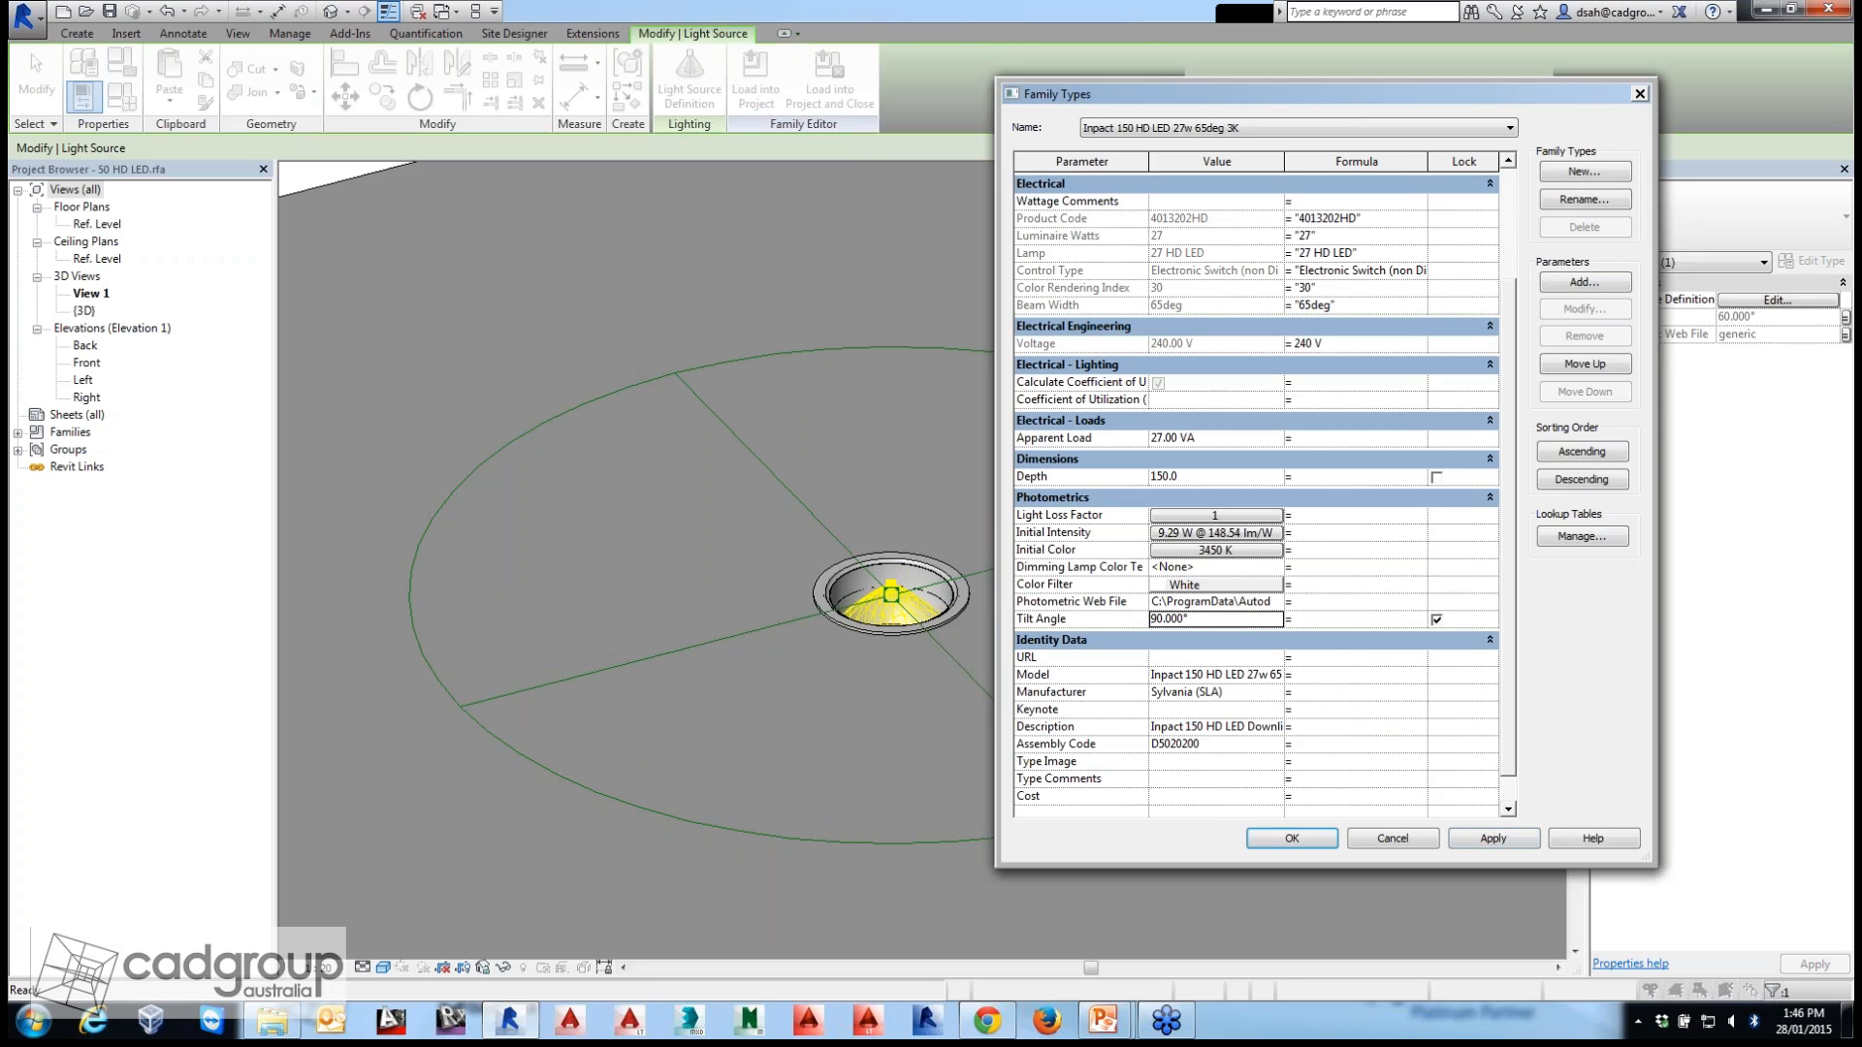
pyautogui.write('-')
pyautogui.click(1493, 838)
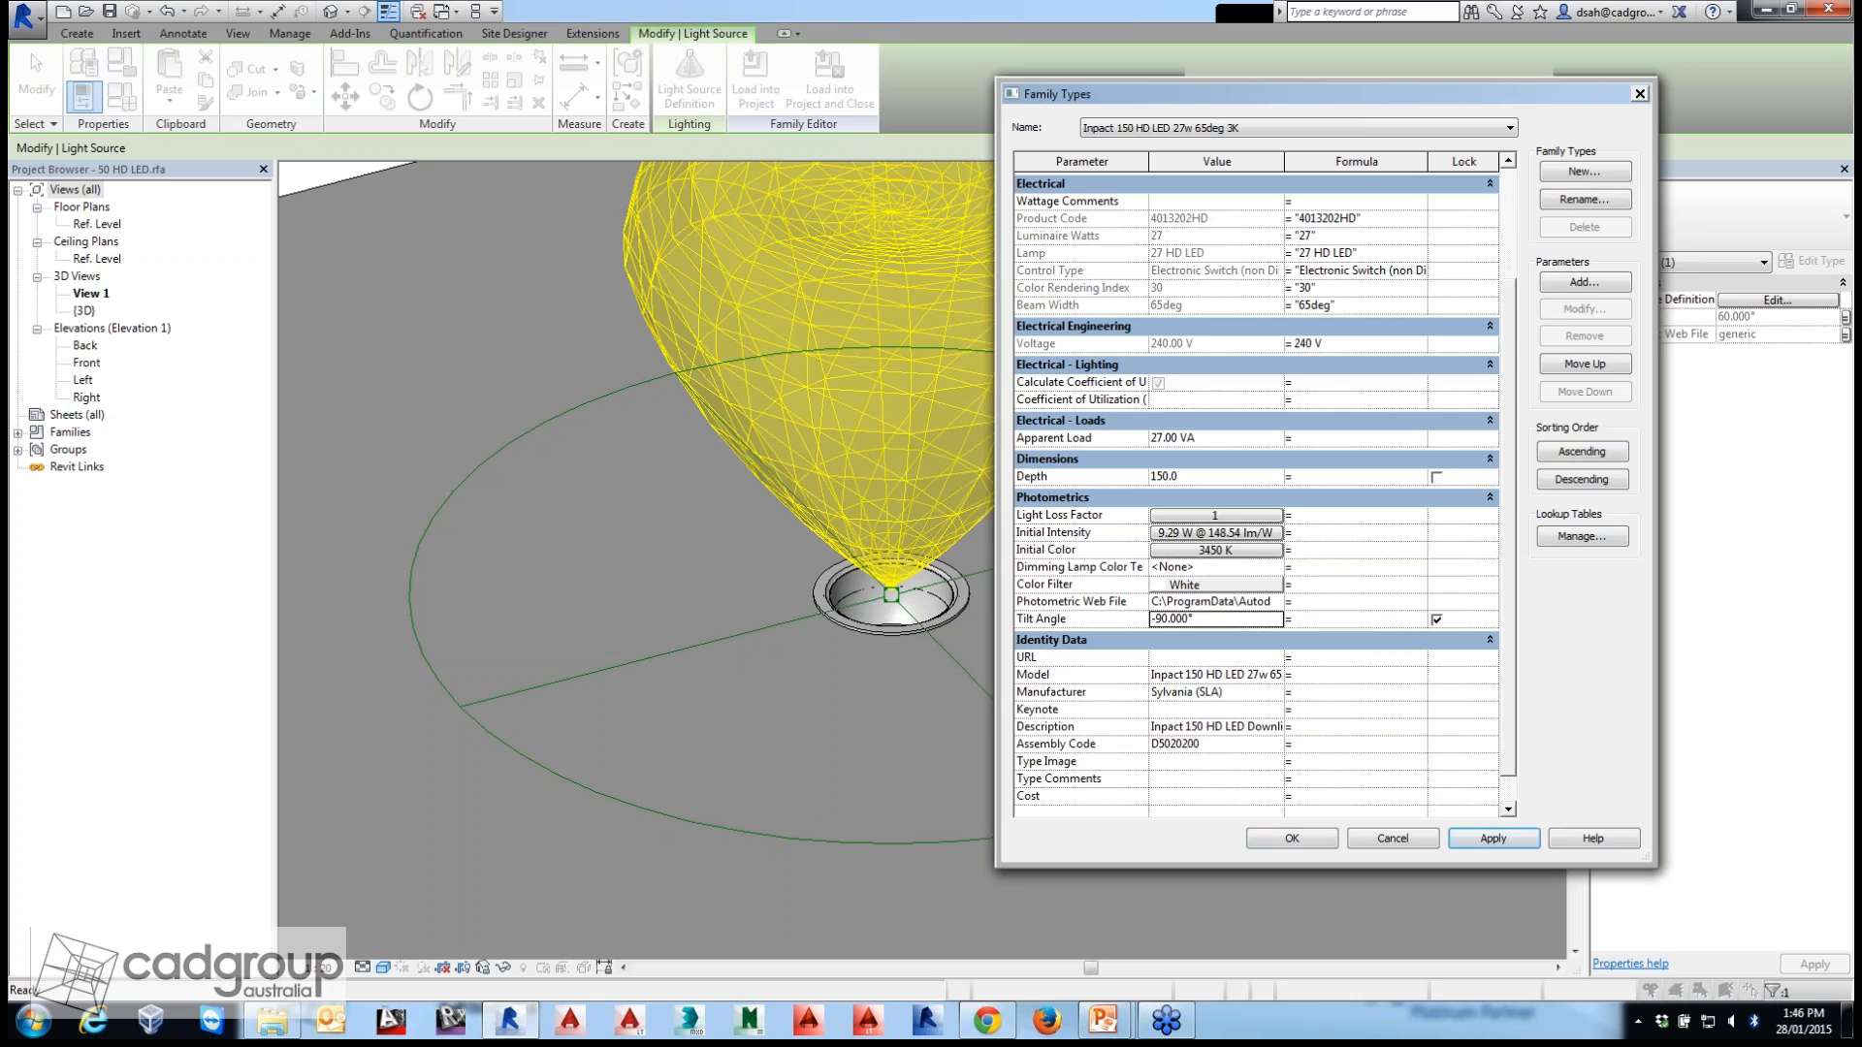
pyautogui.moveTo(1164, 93); pyautogui.dragTo(1116, 146)
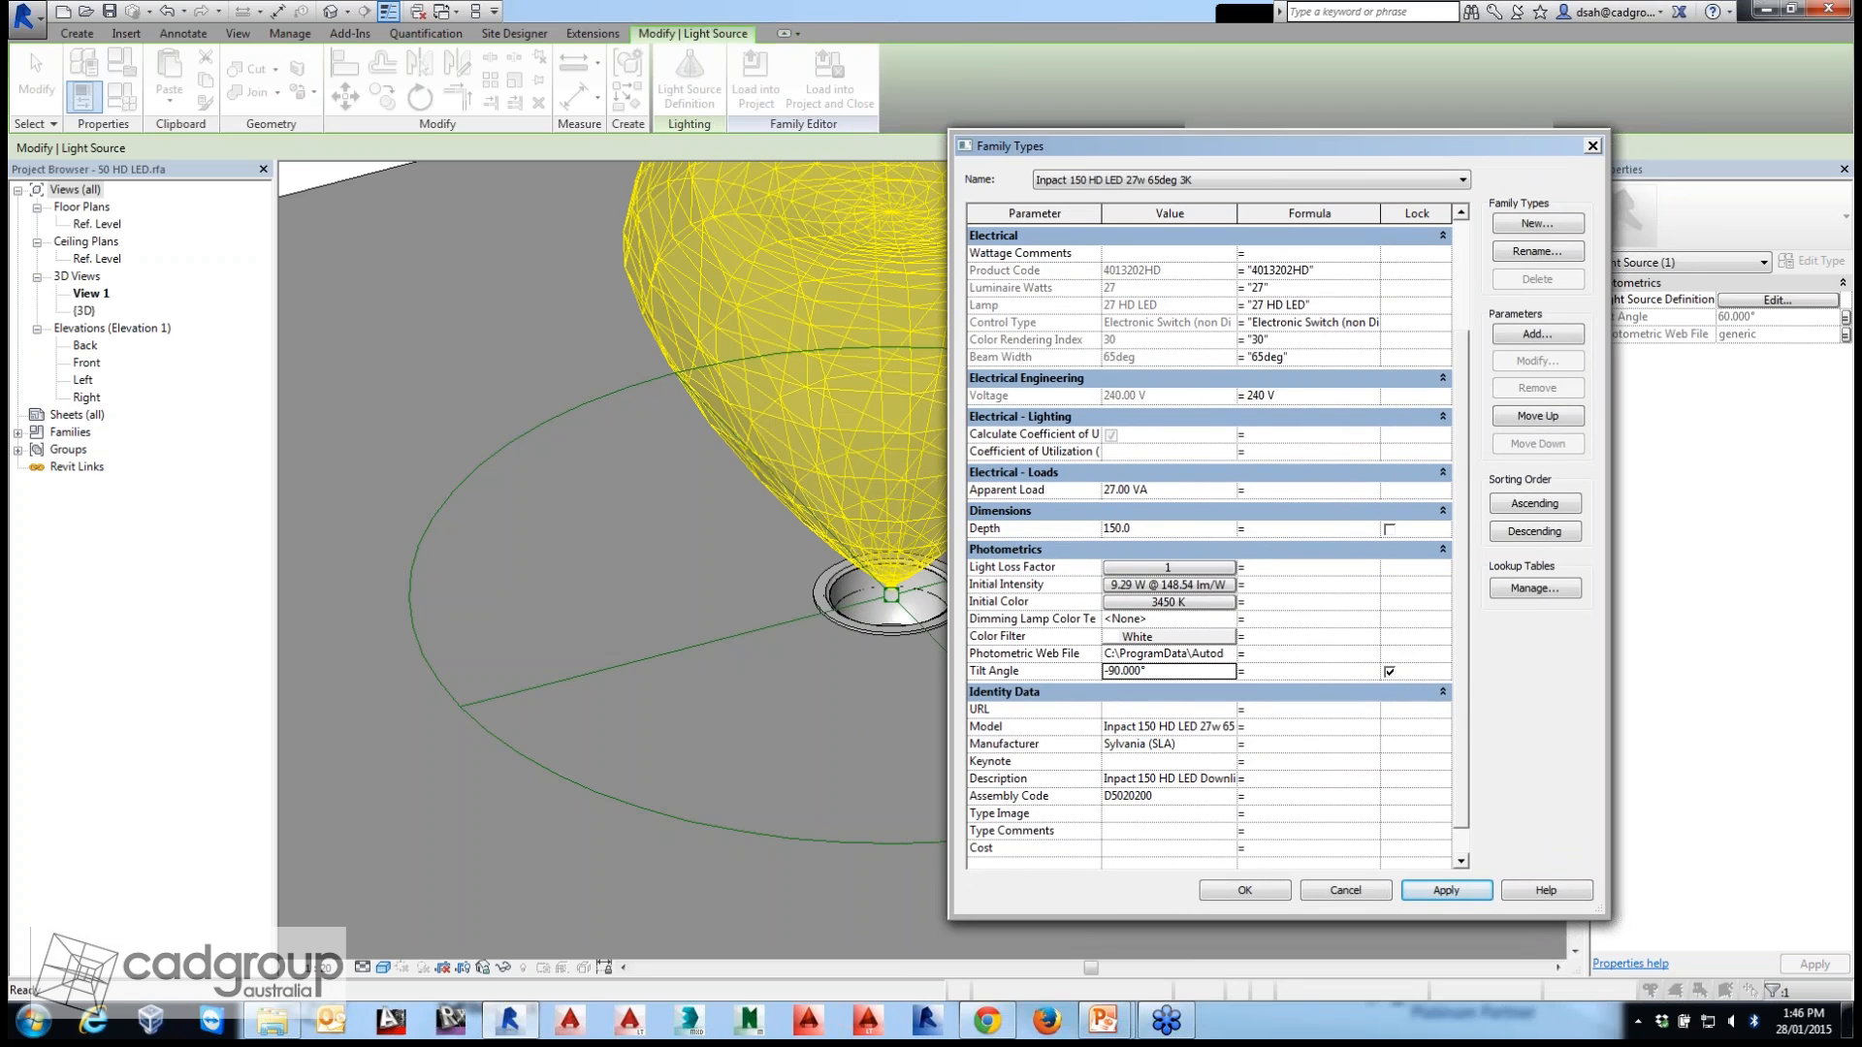
# Replace the photometric web file with erco-15-en_gb-ies-40046-000.IES, apply it, and accept the family type settings.
pyautogui.click(1168, 671)
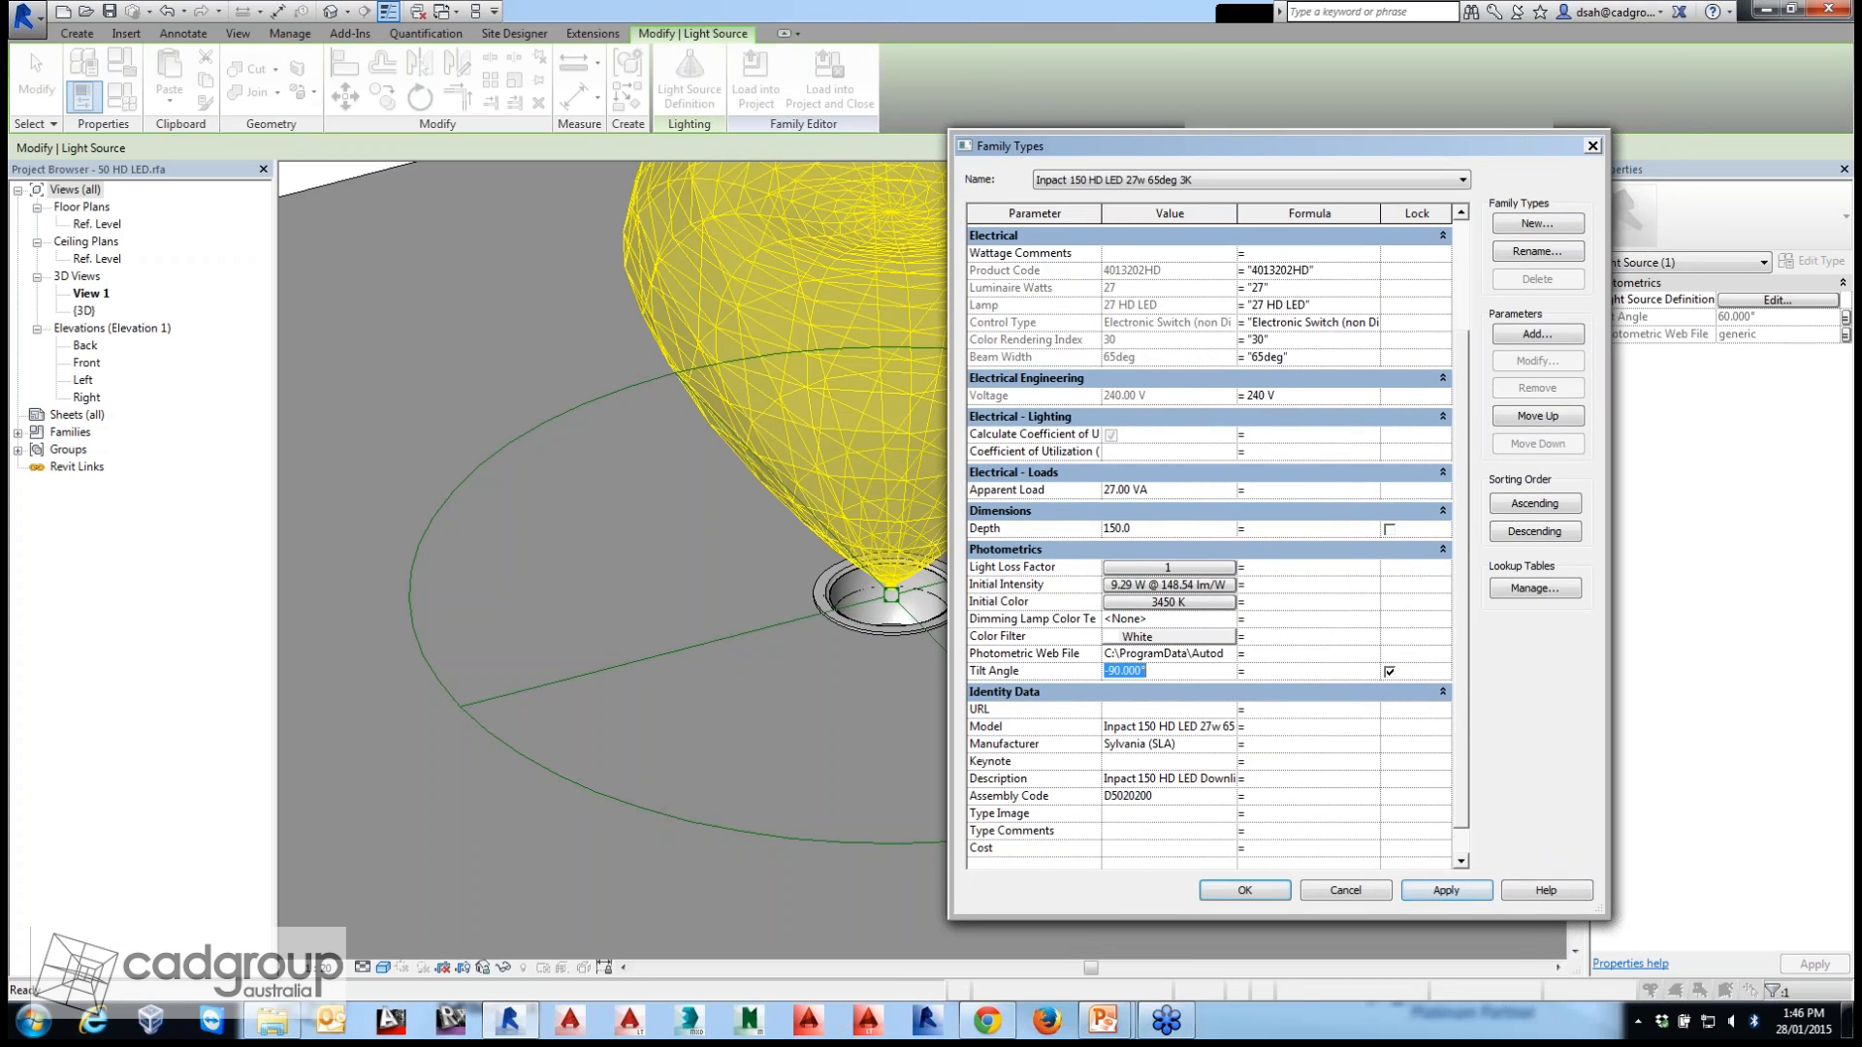
pyautogui.click(1168, 654)
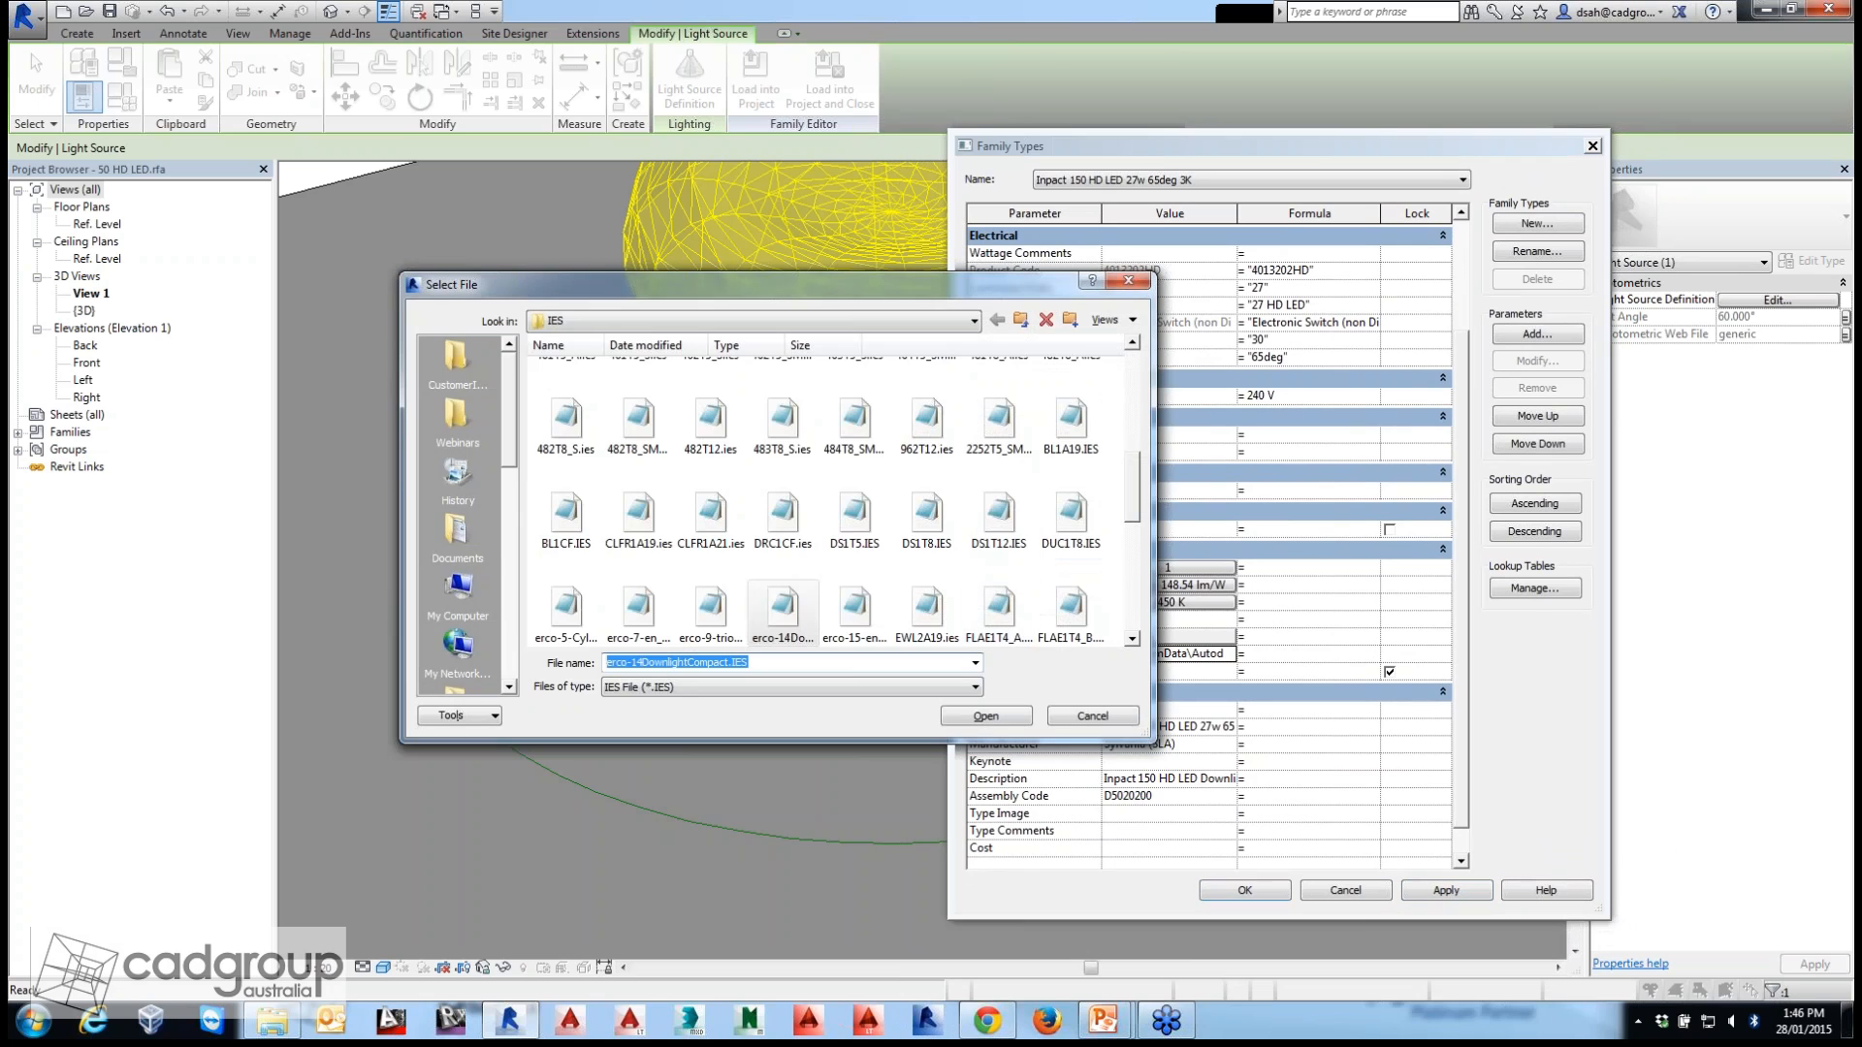
pyautogui.scroll(-2, 783, 606)
pyautogui.click(854, 509)
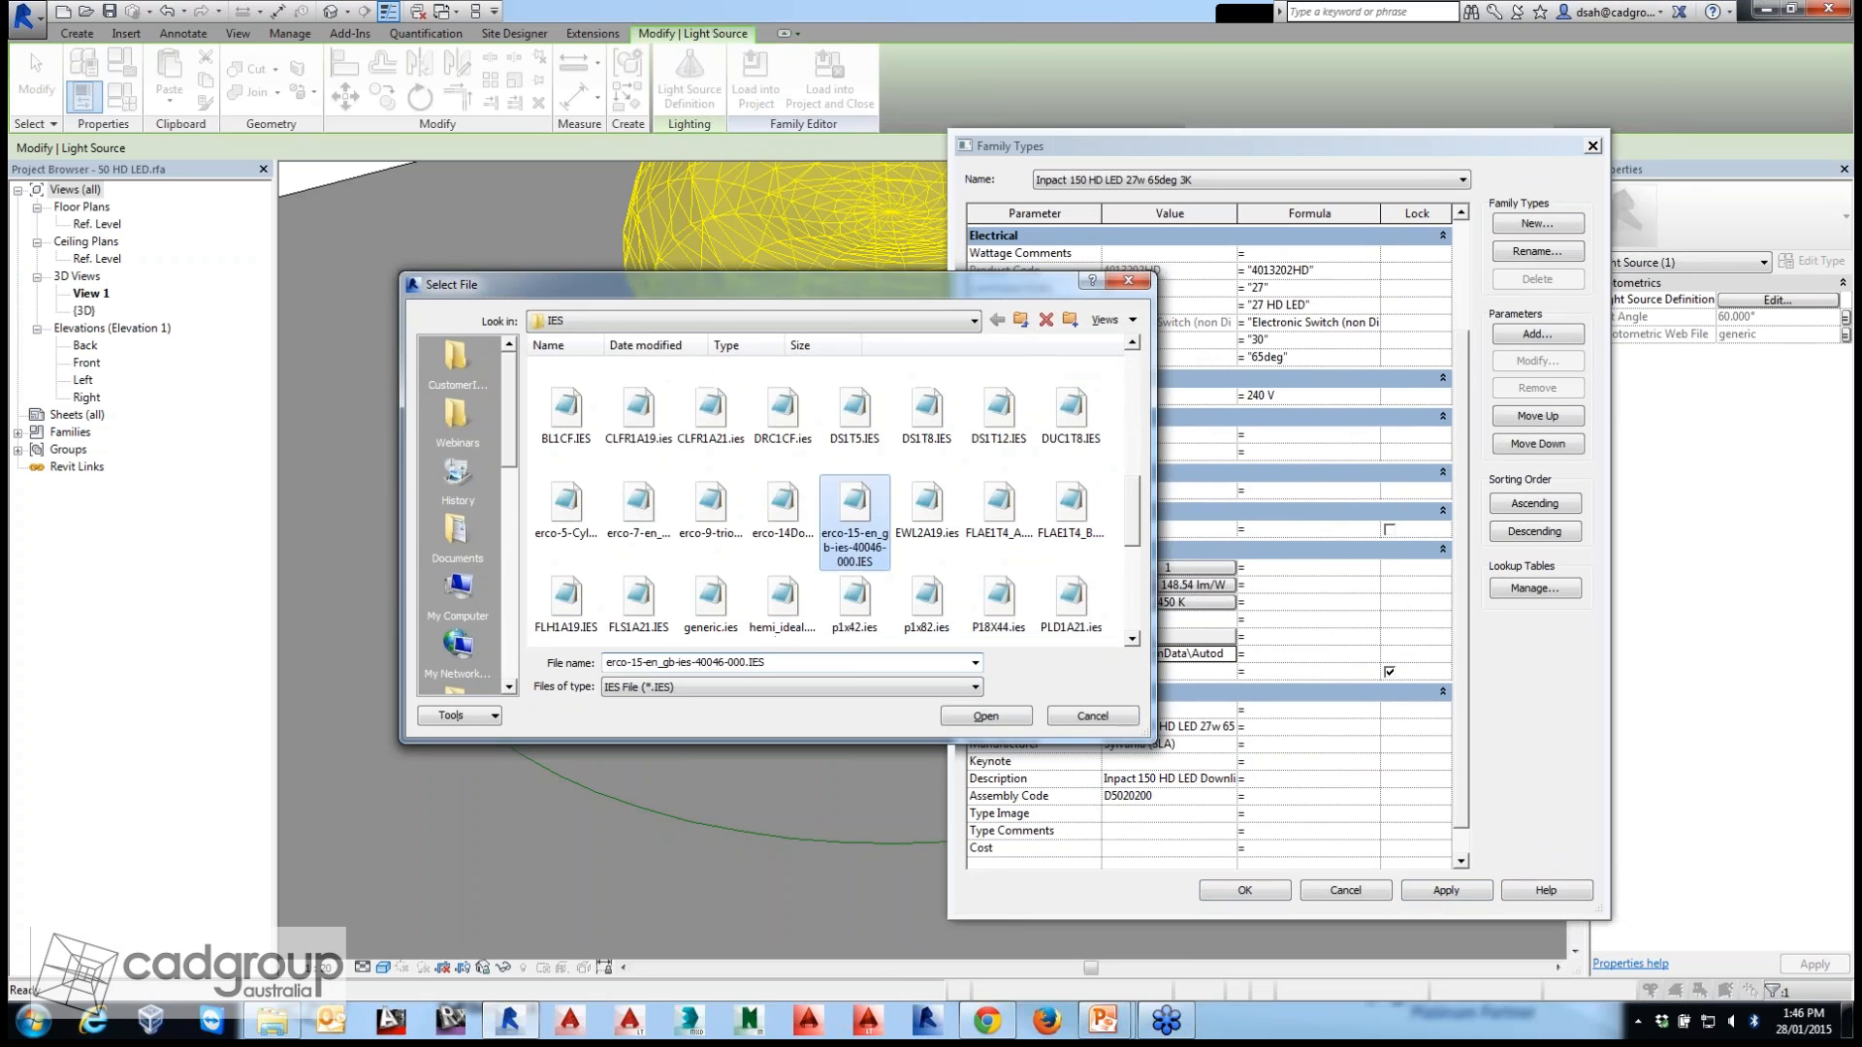
pyautogui.click(985, 716)
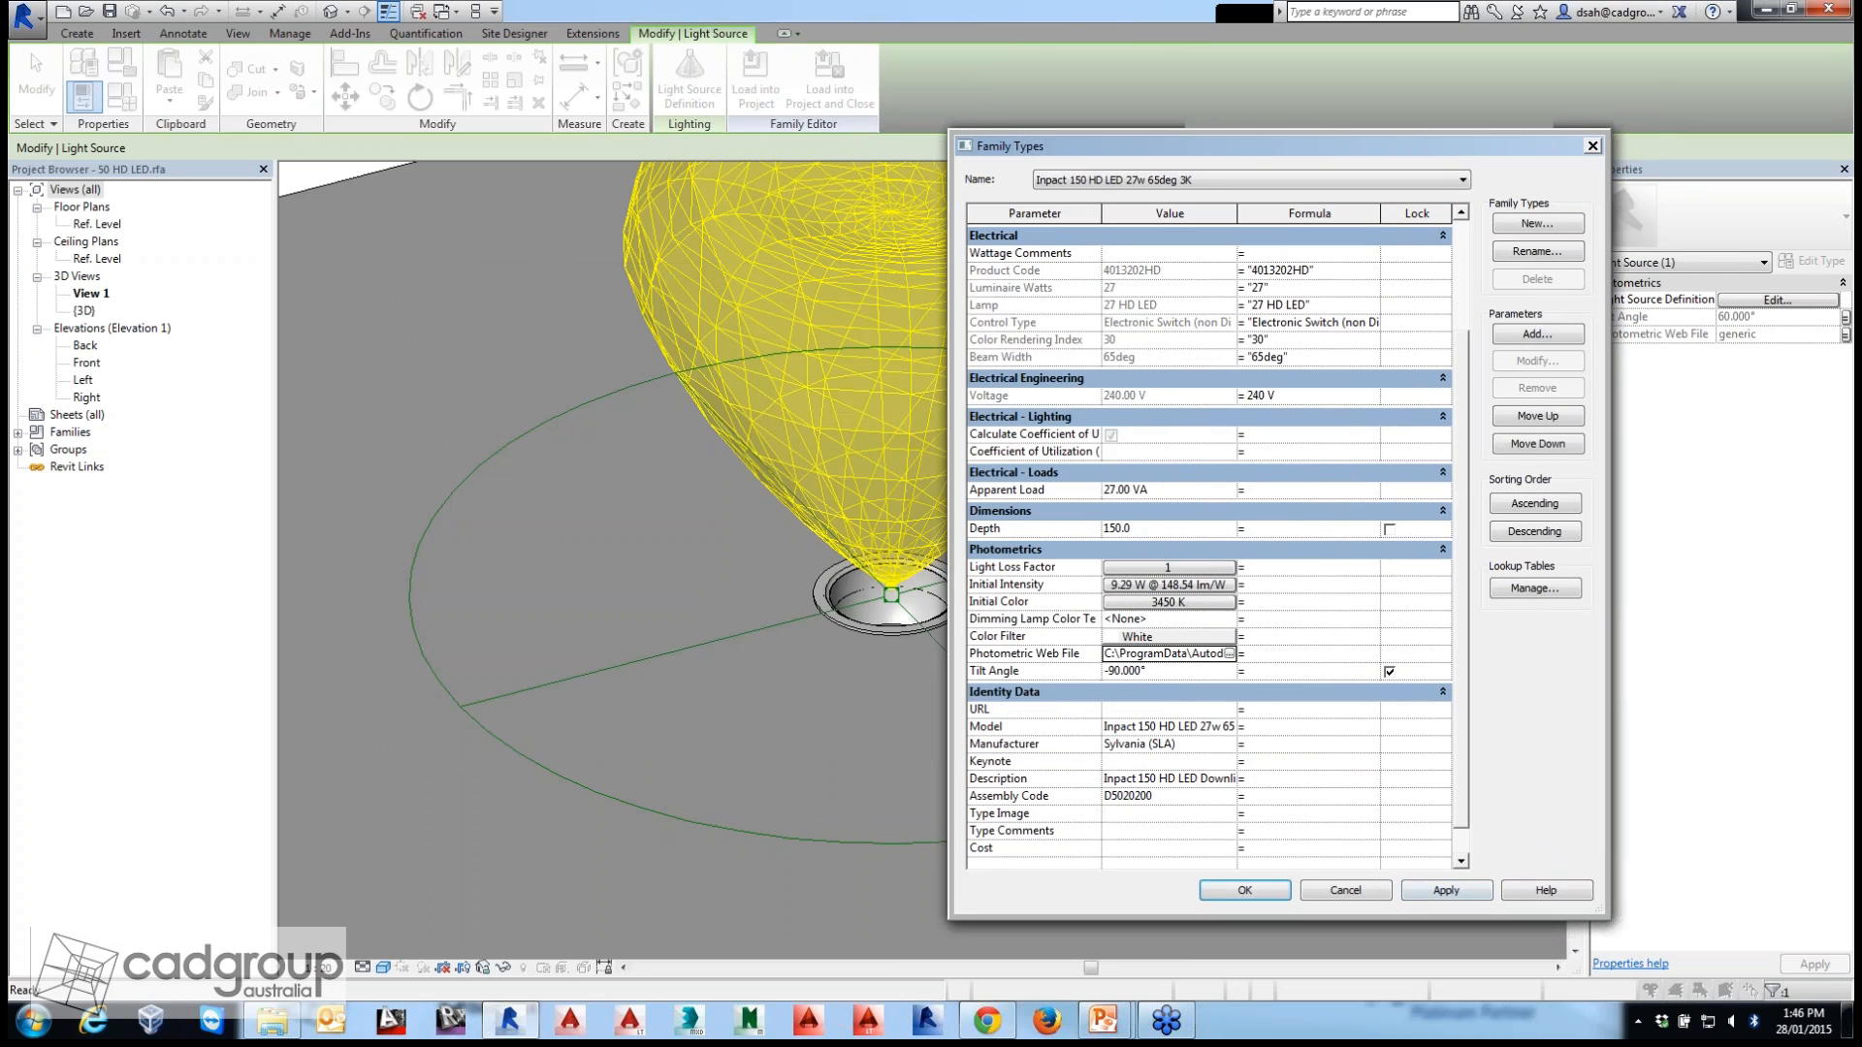
pyautogui.click(1446, 891)
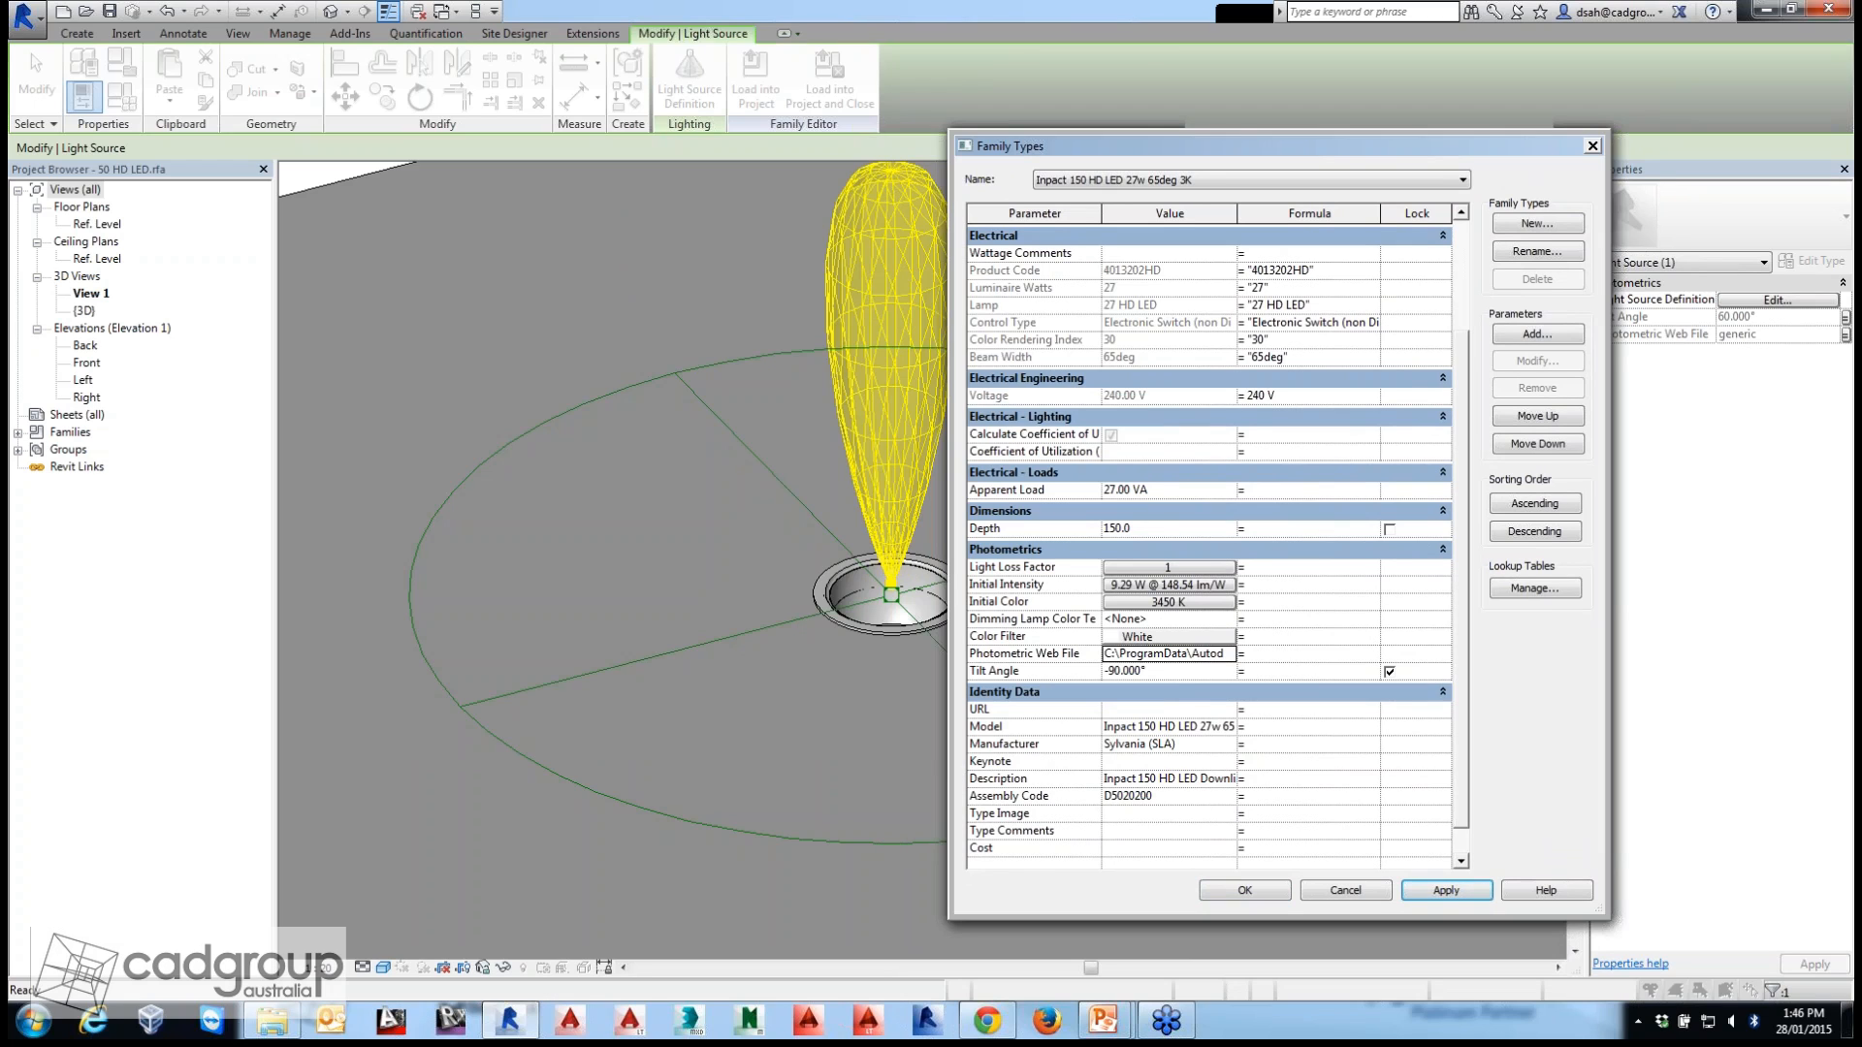
pyautogui.click(1244, 890)
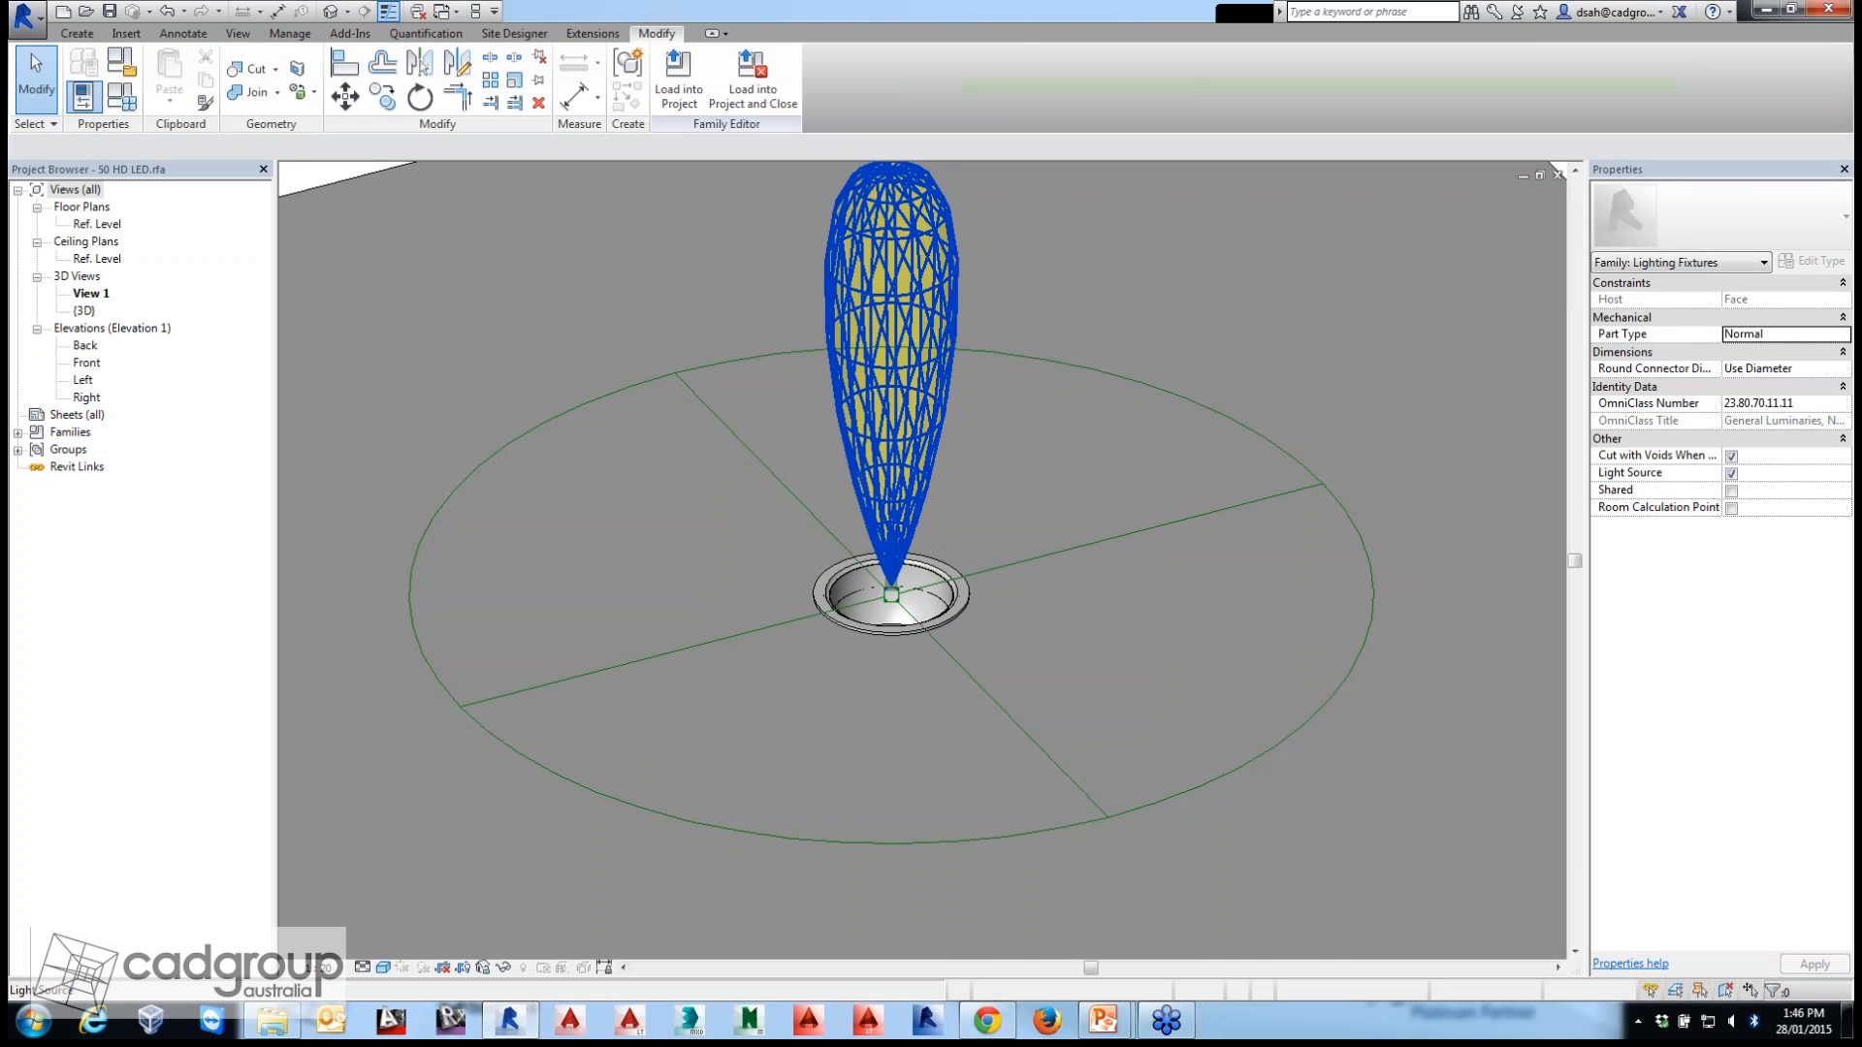
# Load the updated 50 HD LED downlight family into the house project.
pyautogui.click(679, 83)
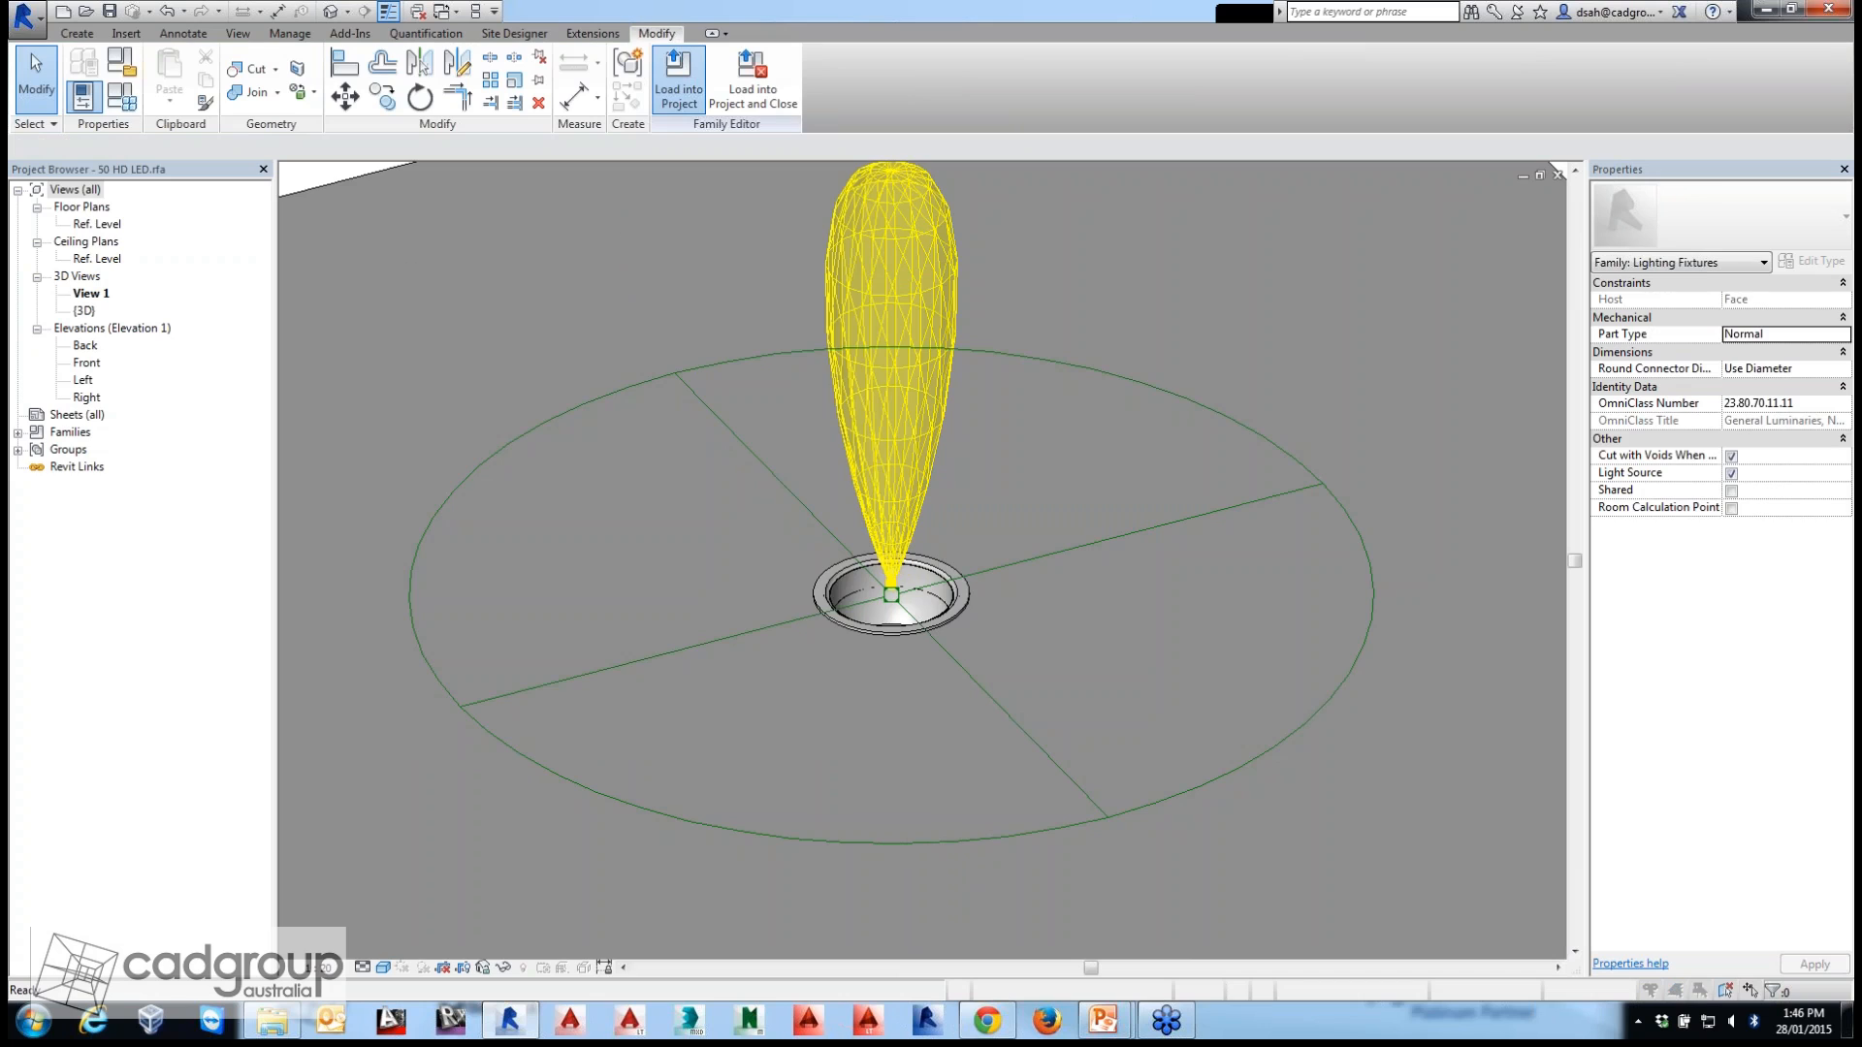
pyautogui.press('Return')
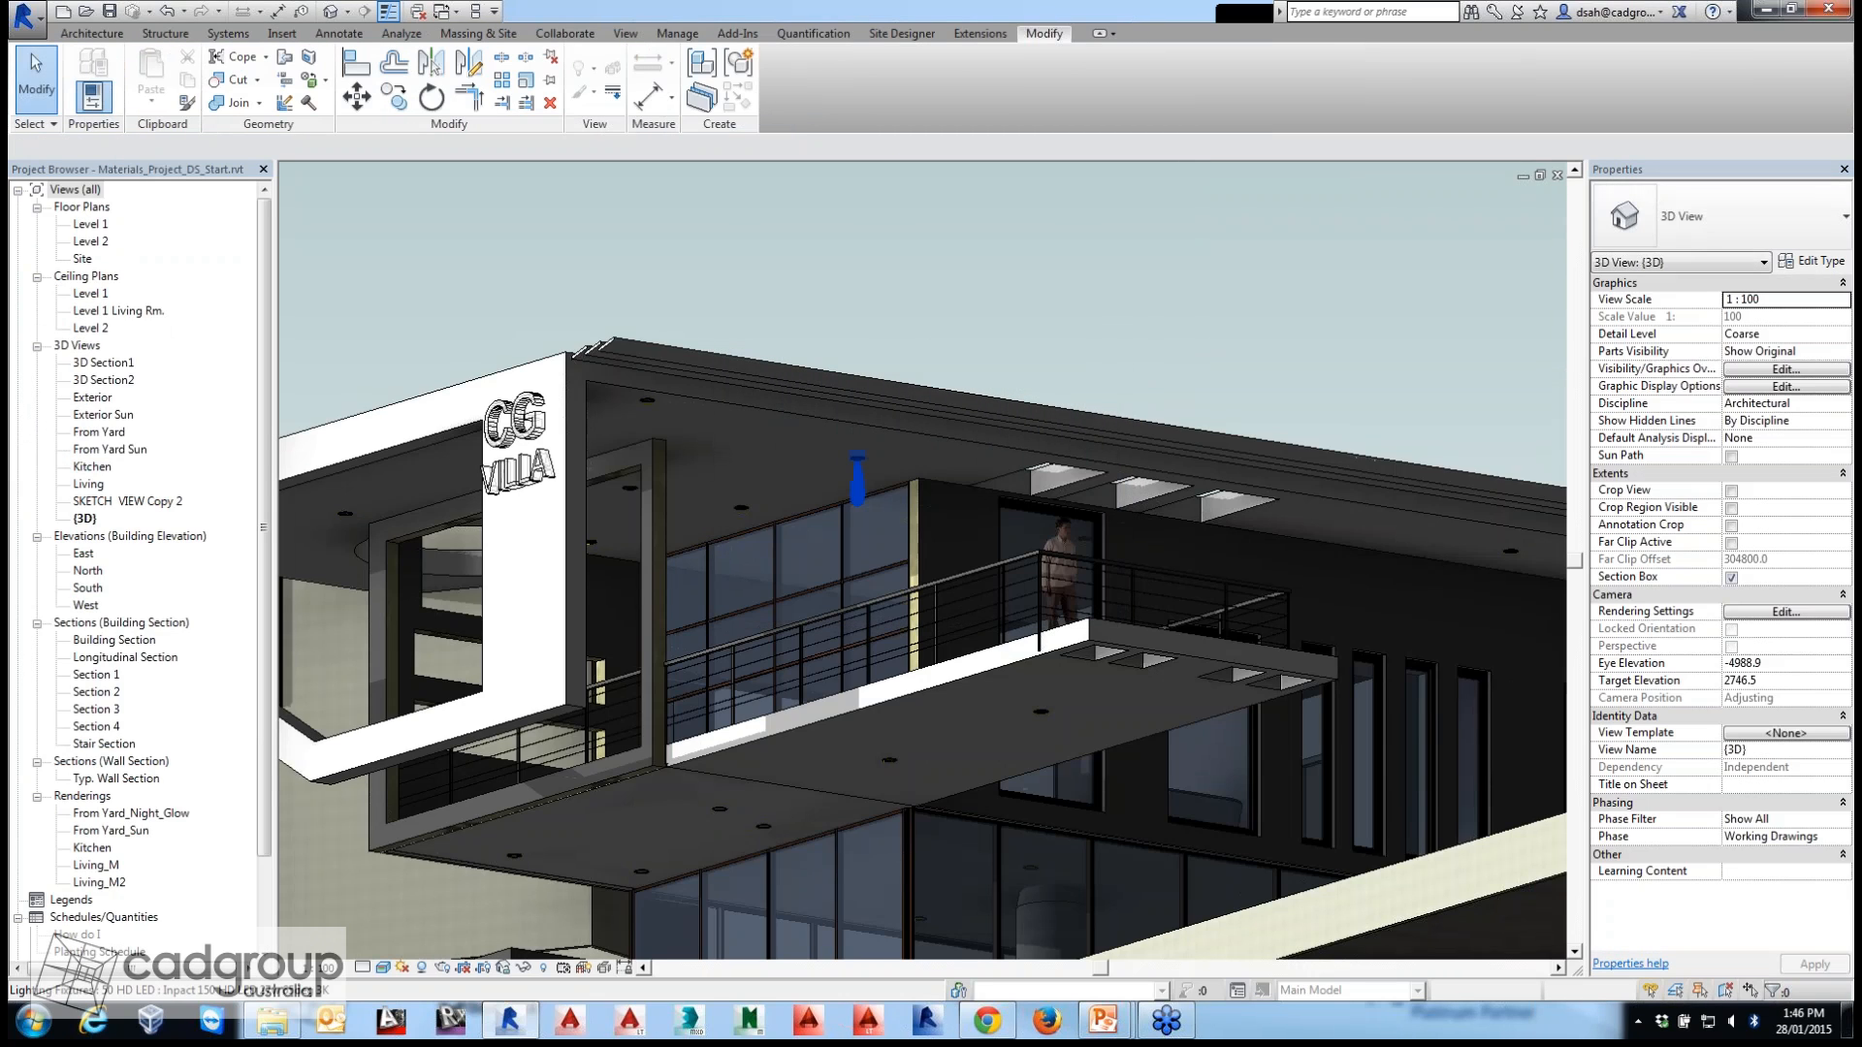
# Review the Light Source subcategory under Lighting Fixtures in the 3D view's Visibility/Graphic Overrides and accept the settings.
pyautogui.press('v')
pyautogui.press('v')
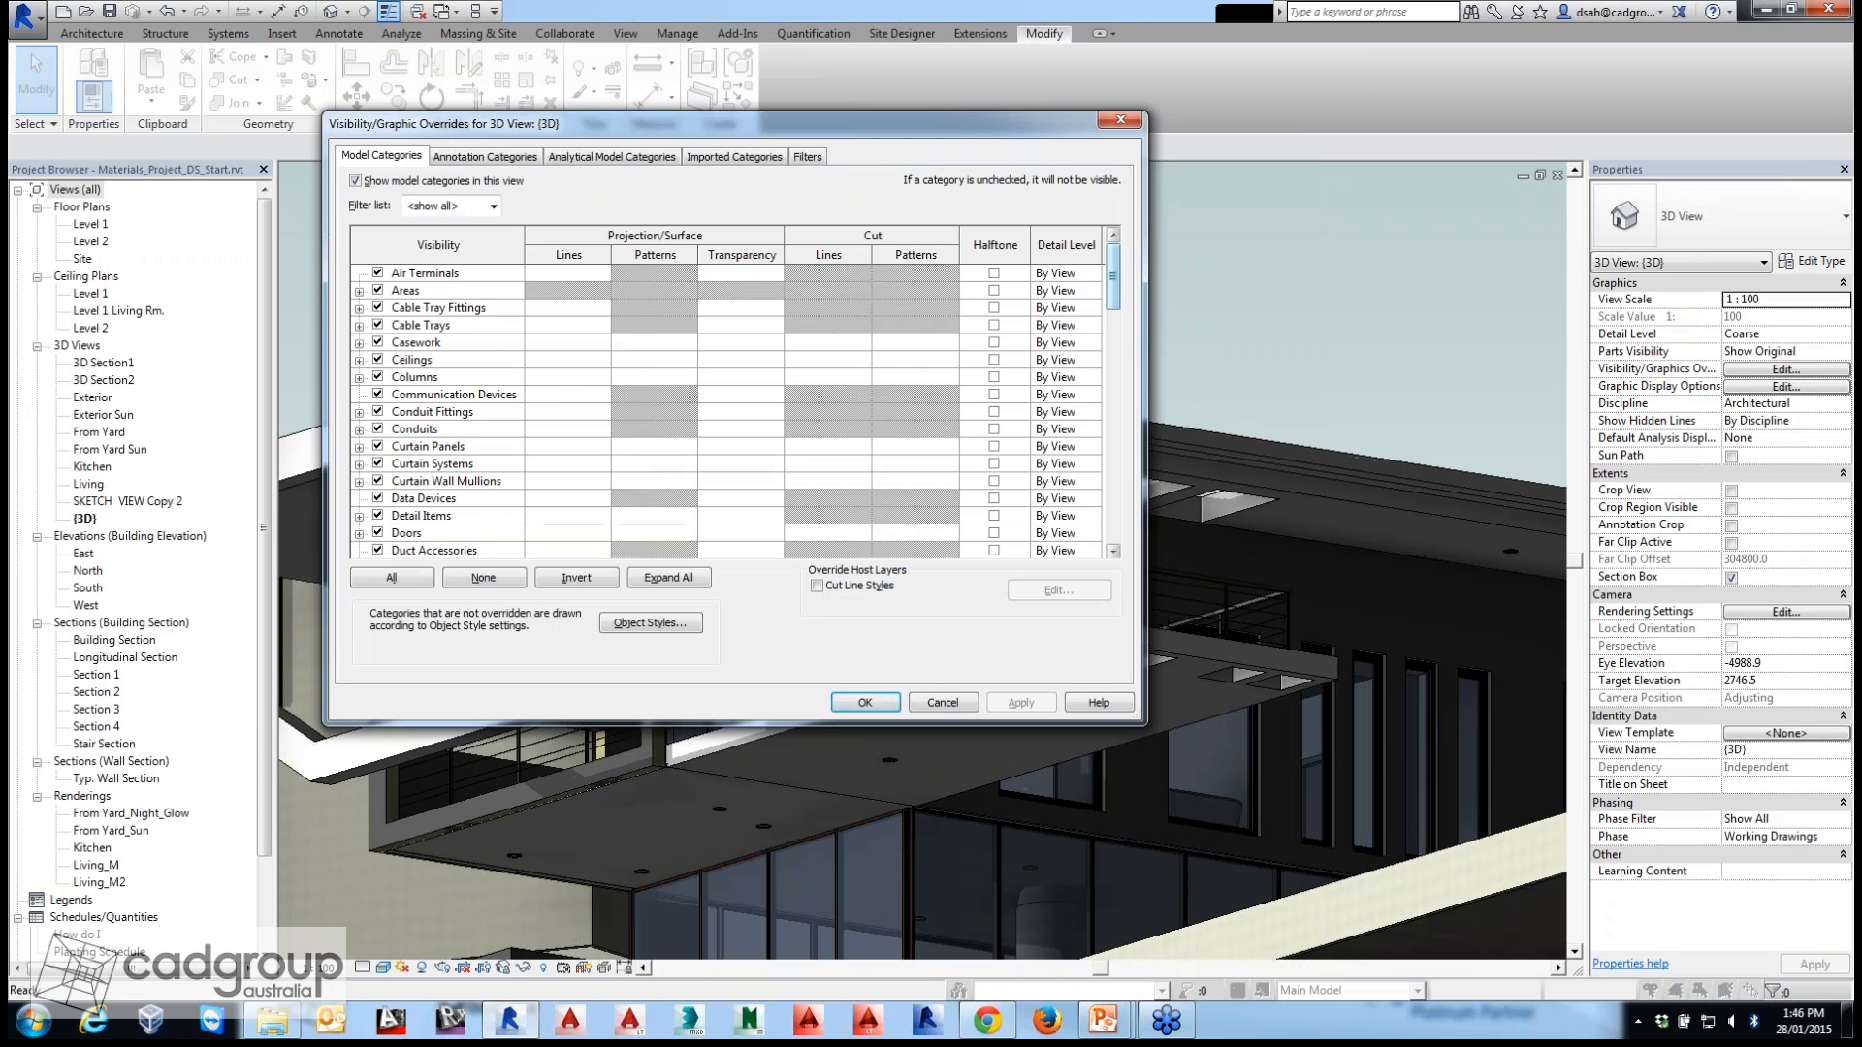
pyautogui.scroll(-6, 727, 407)
pyautogui.scroll(-7, 728, 407)
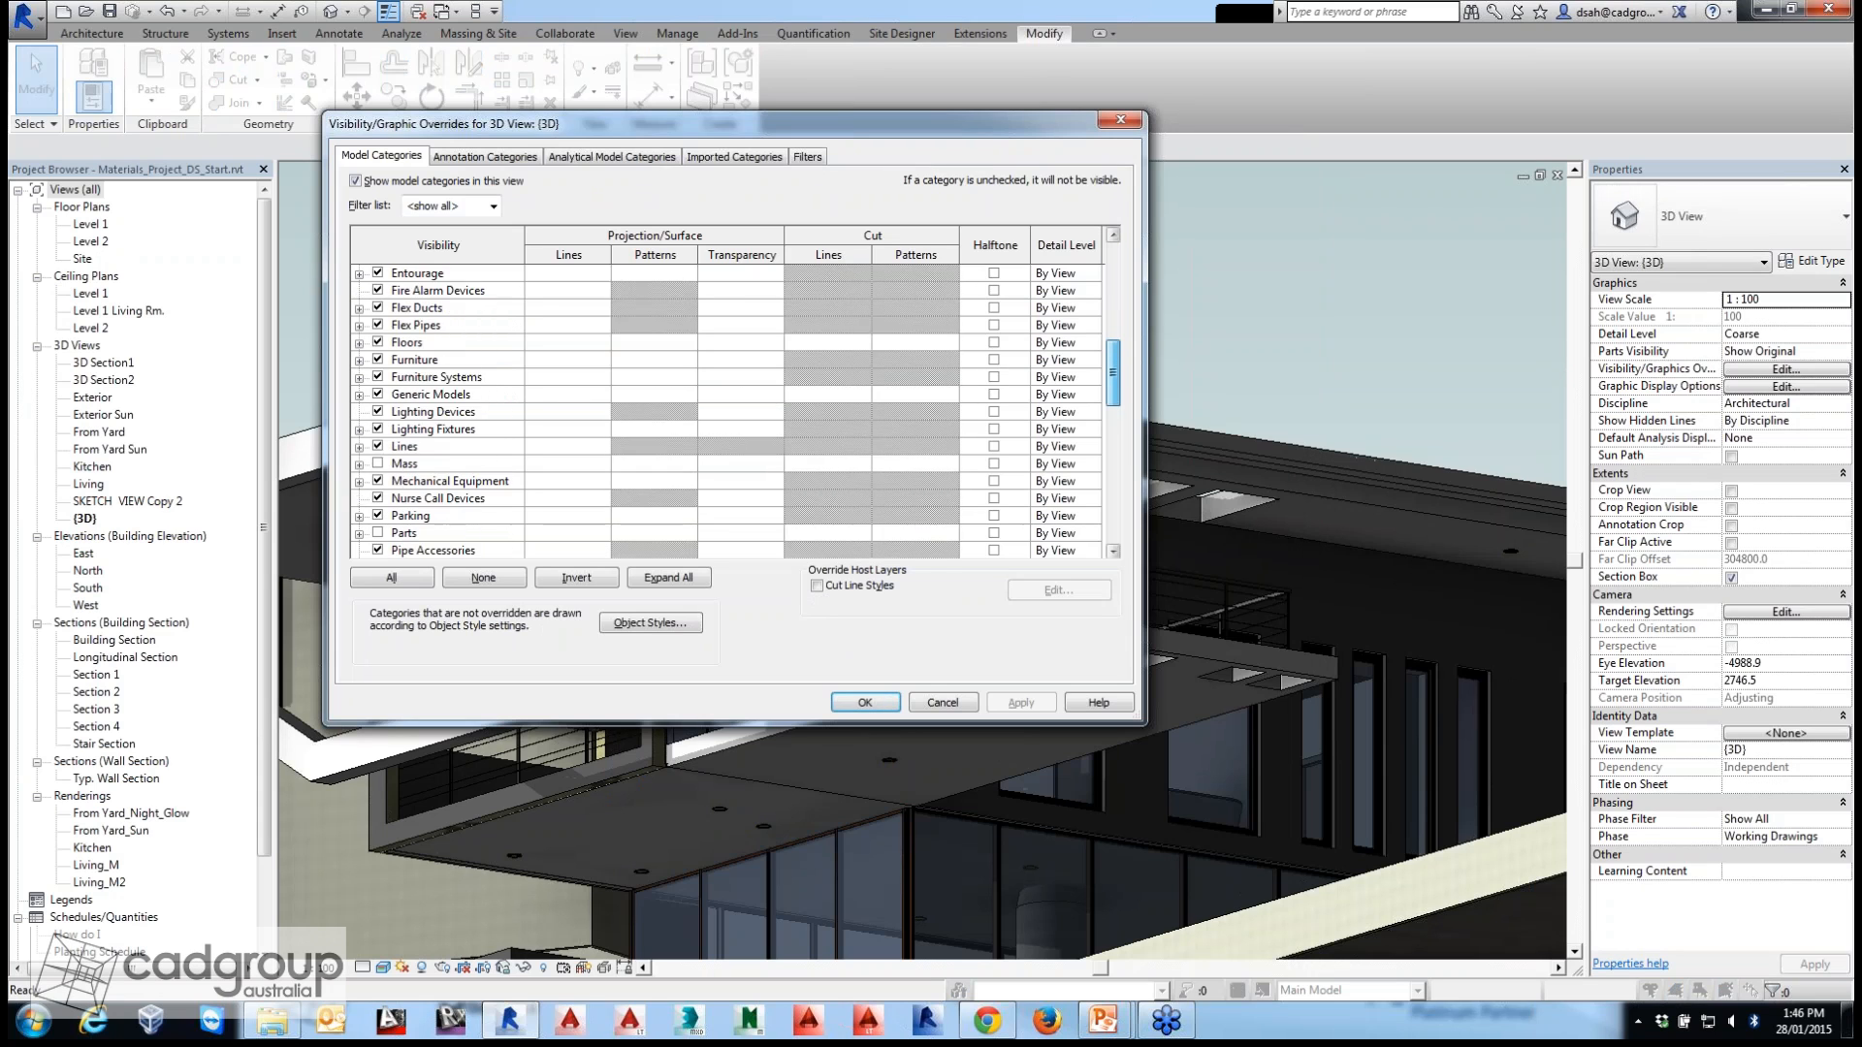
pyautogui.scroll(-2, 727, 407)
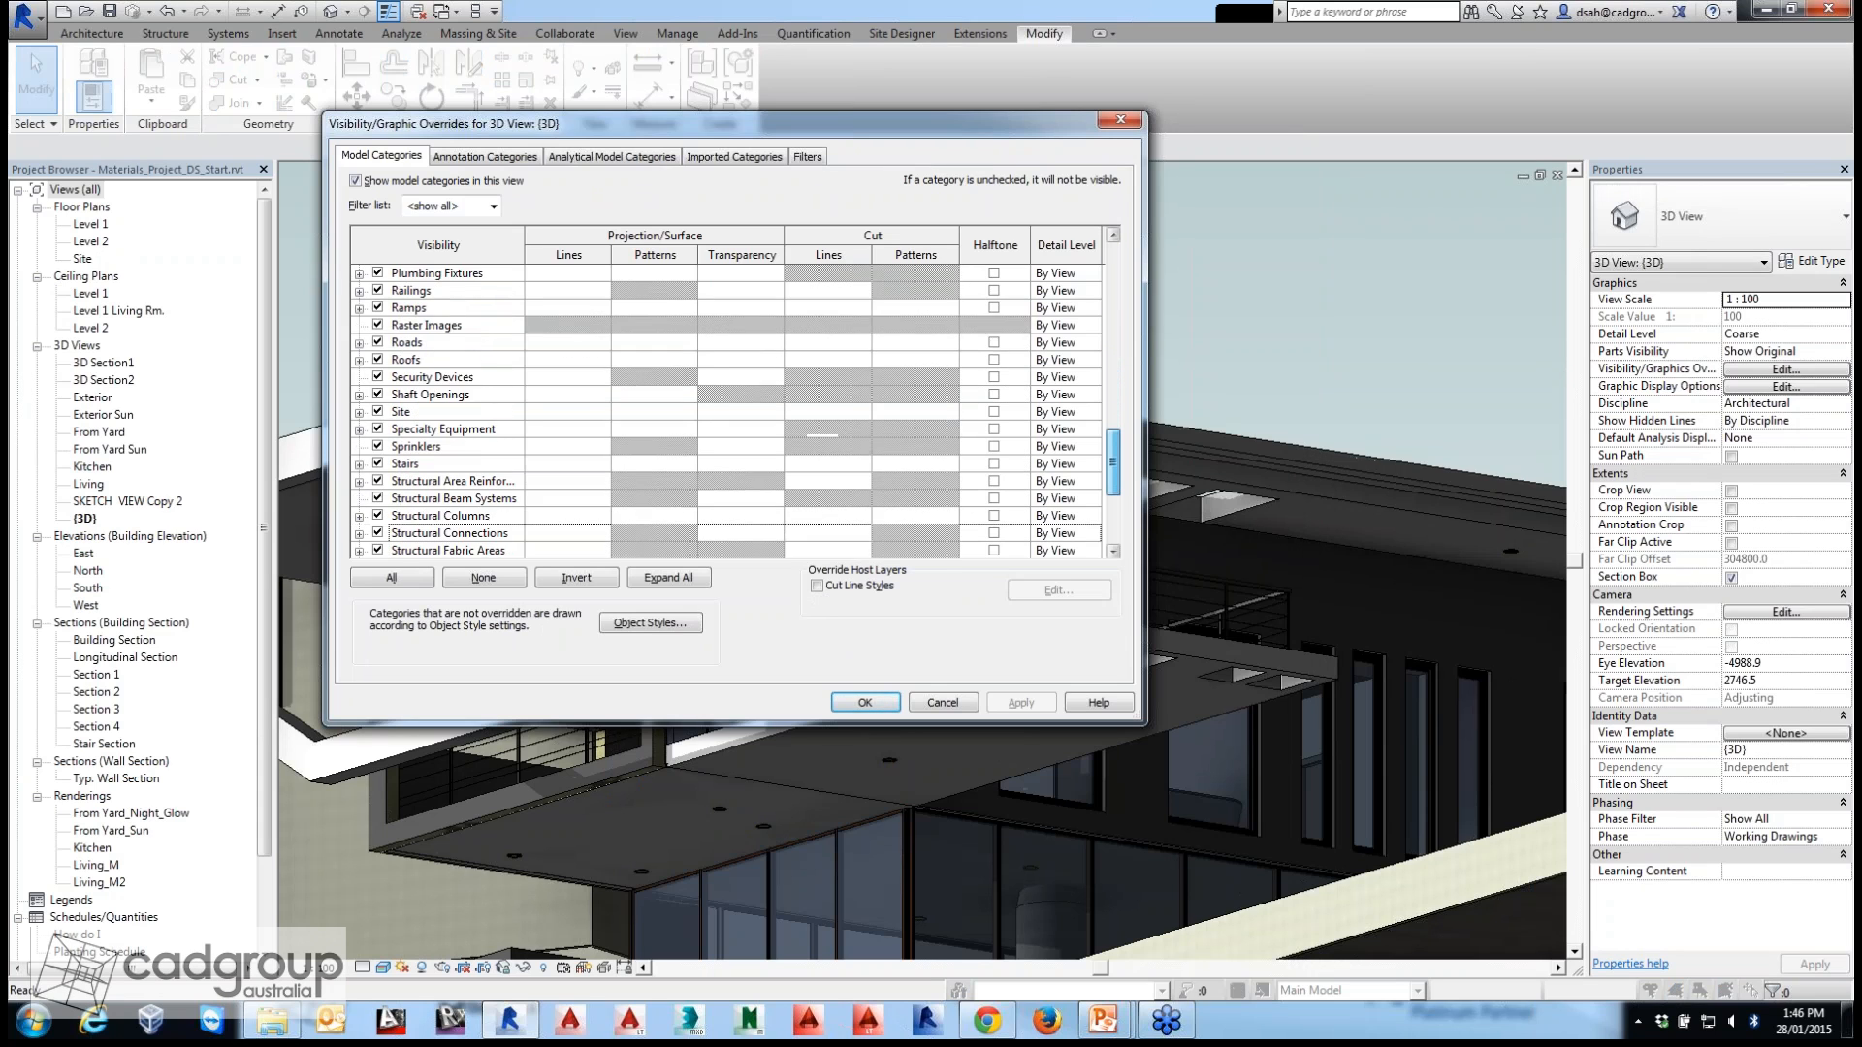
pyautogui.scroll(6, 728, 408)
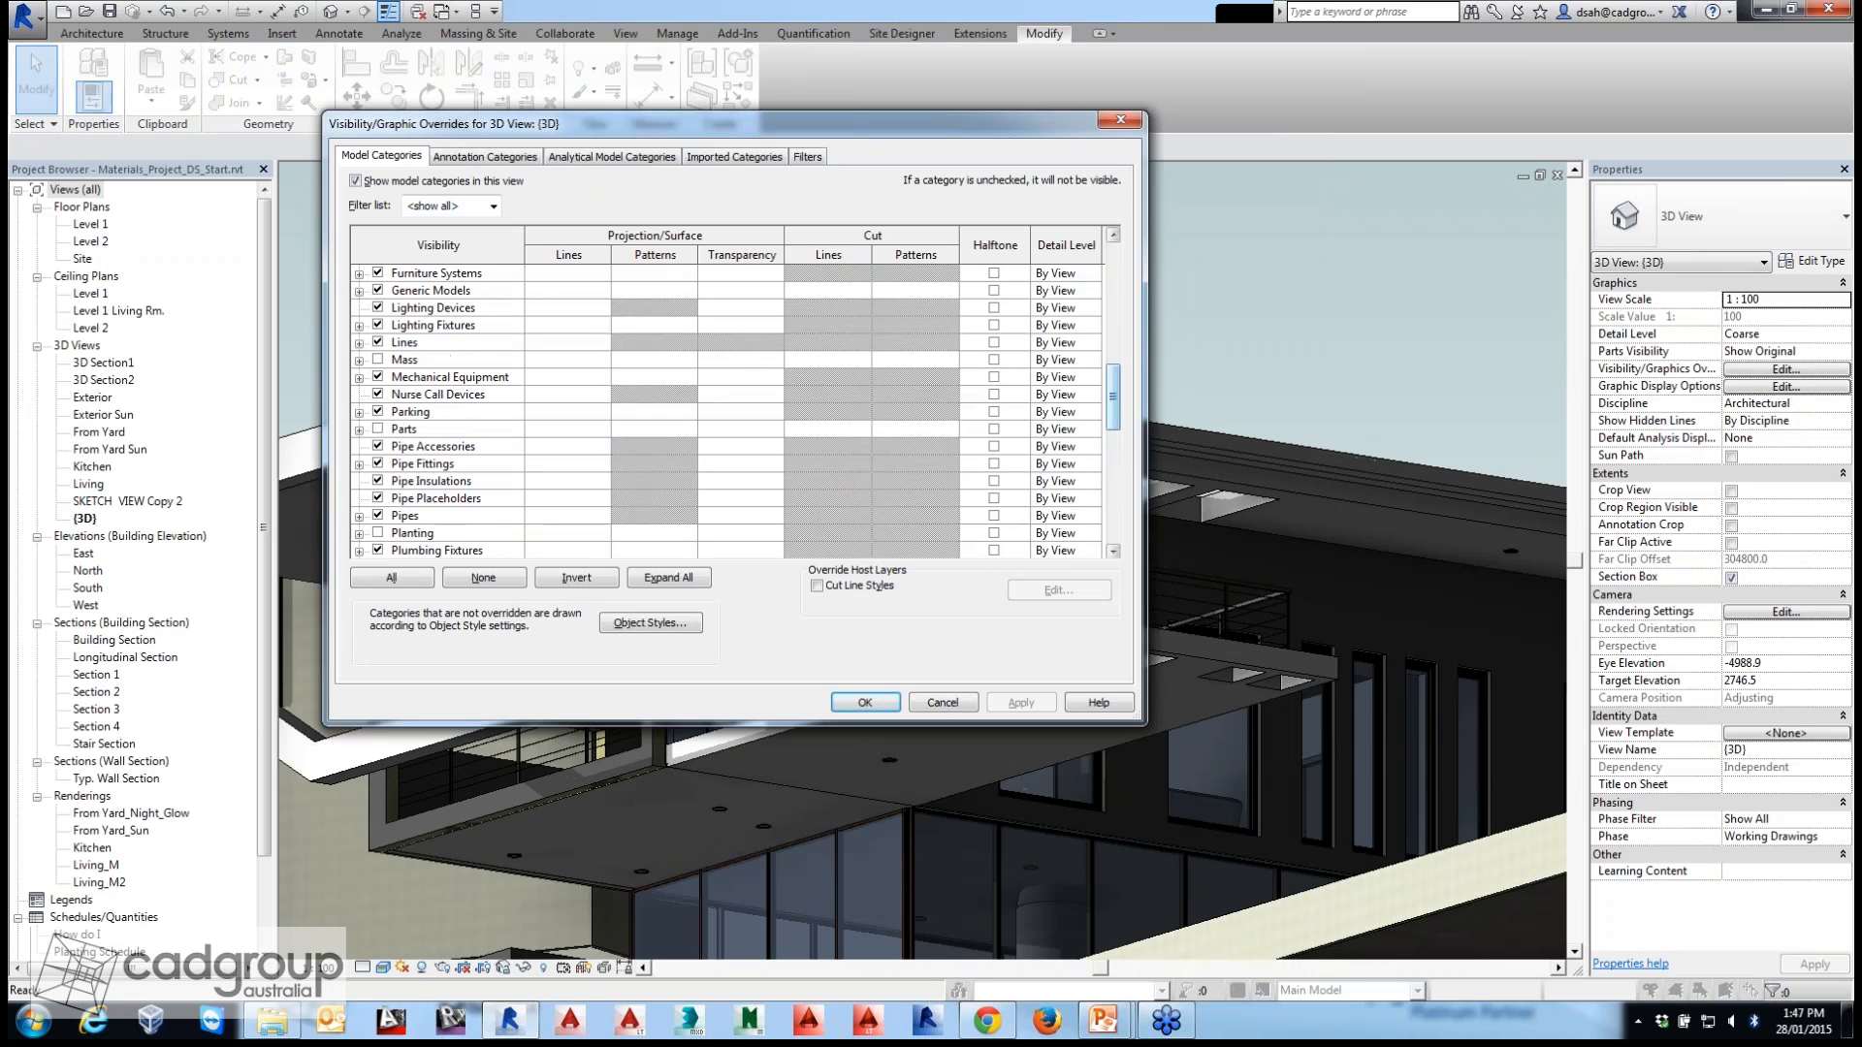
pyautogui.click(359, 326)
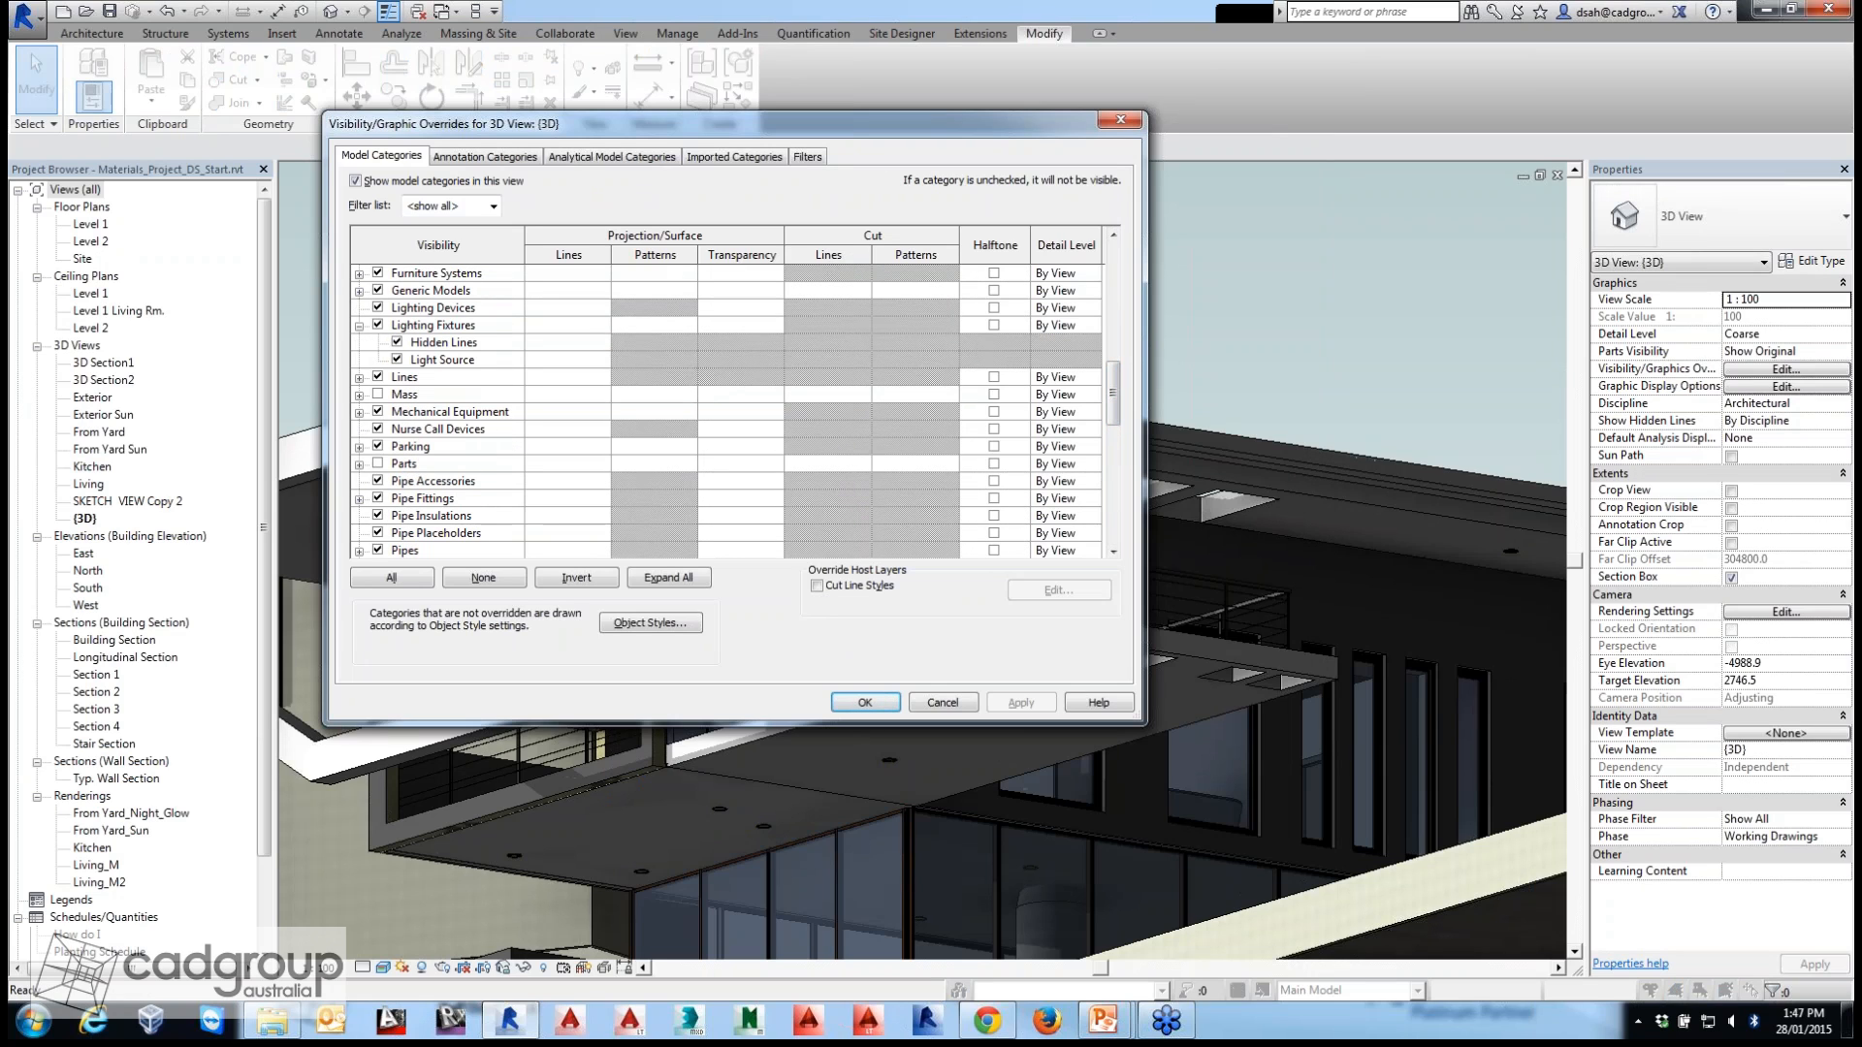
pyautogui.click(865, 702)
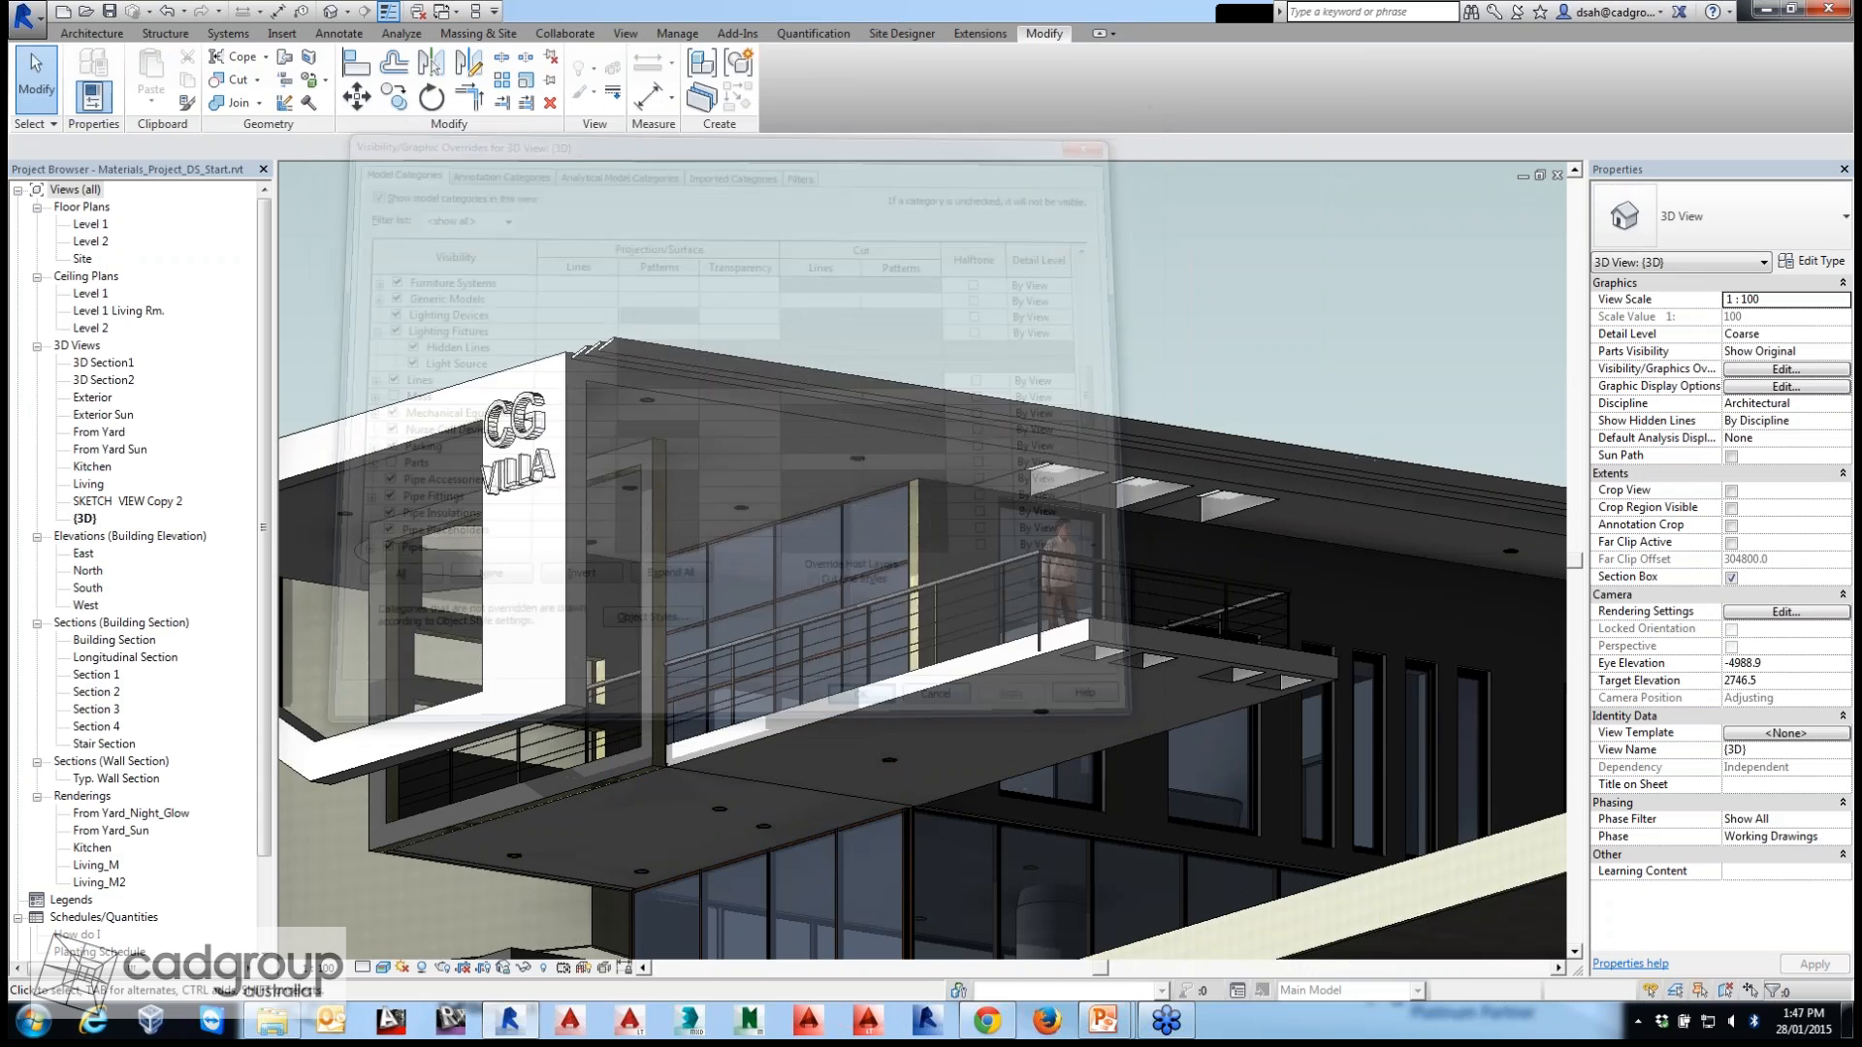
# Set the 3D view's visual style to Consistent Colors, dismissing the save reminder, and inspect the fixtures' light shapes.
pyautogui.click(385, 968)
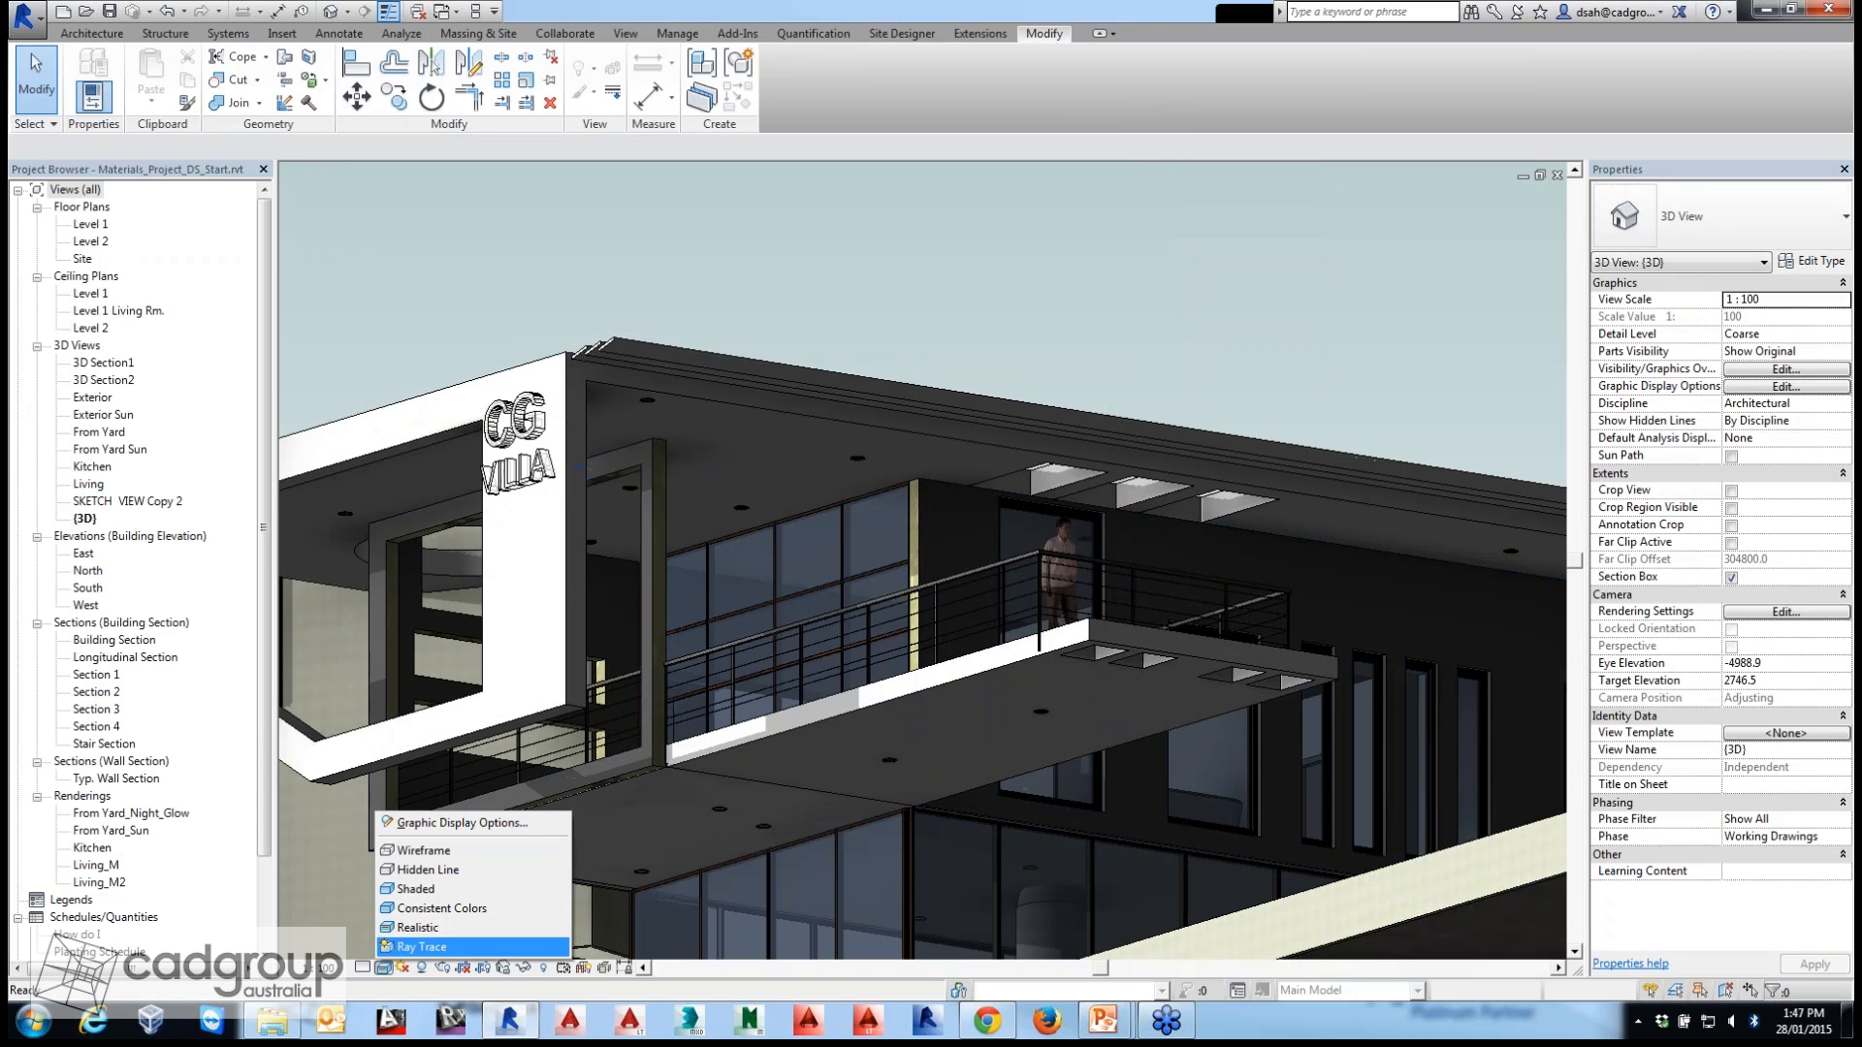
pyautogui.click(441, 908)
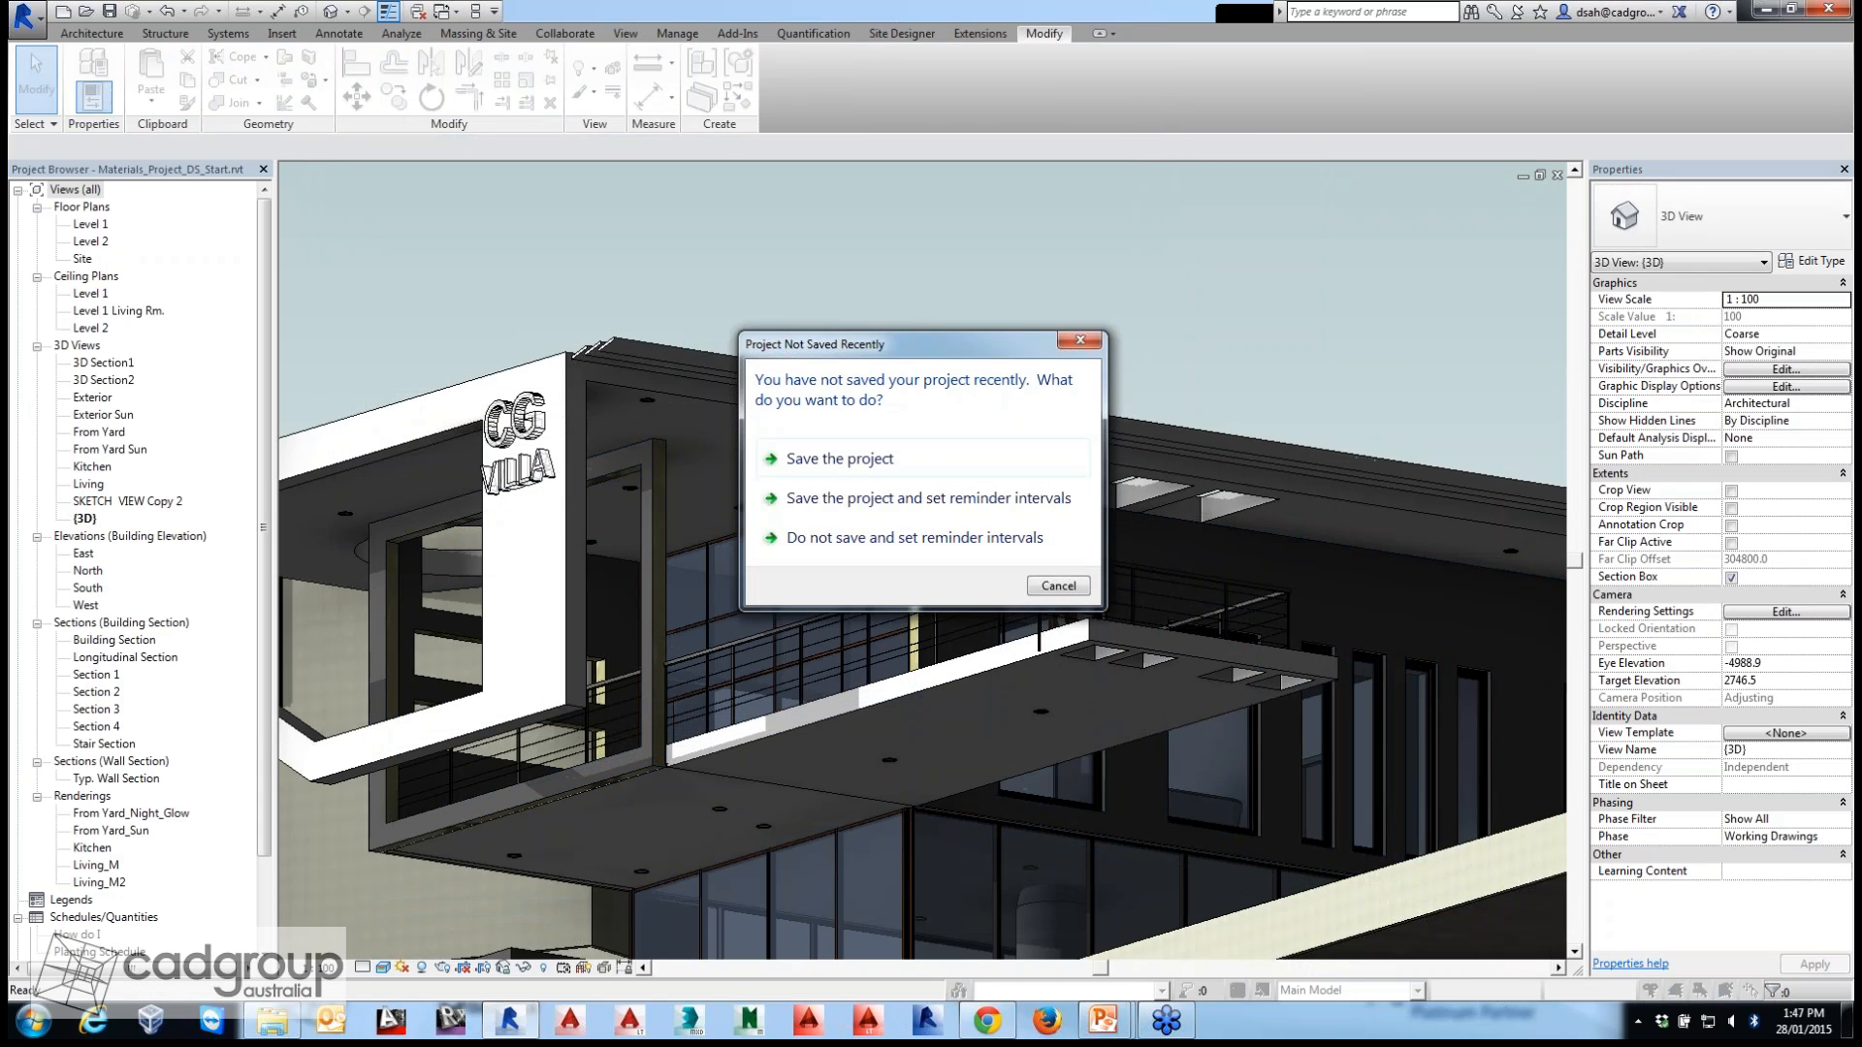
pyautogui.click(1058, 585)
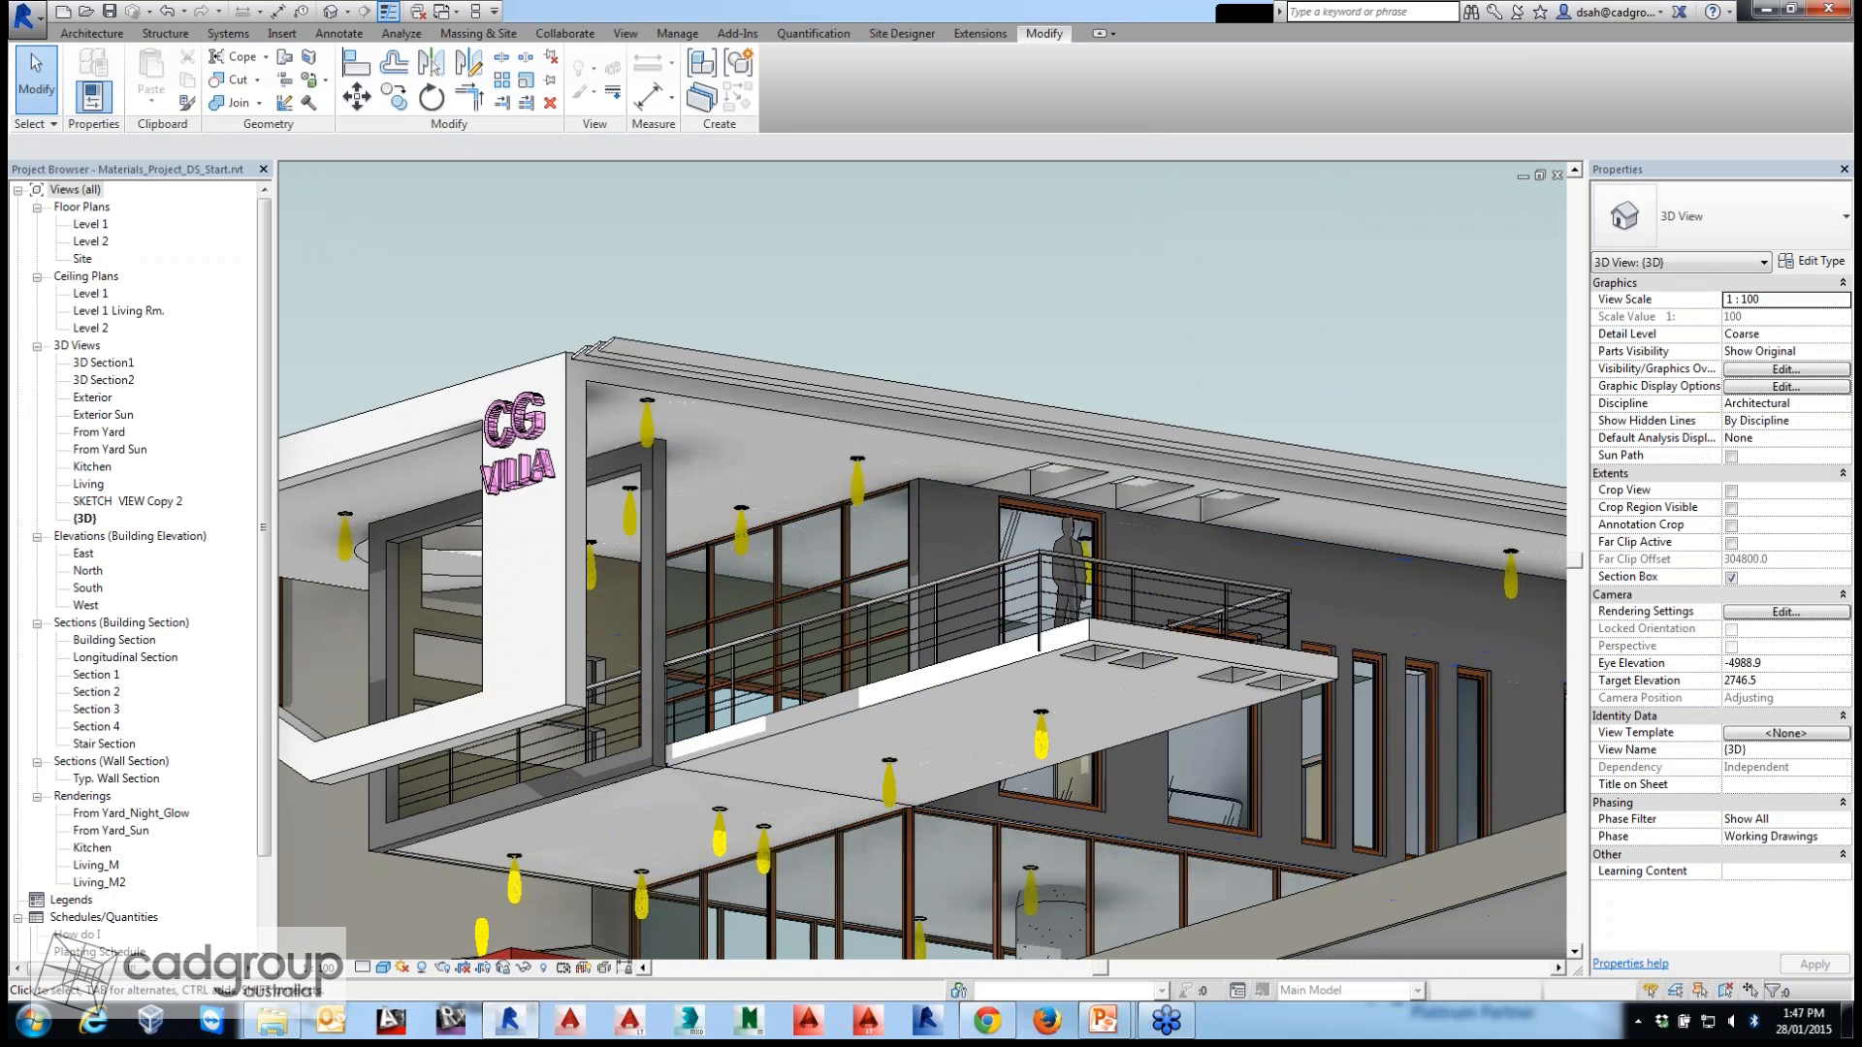
pyautogui.moveTo(989, 563)
pyautogui.keyDown('shift'); pyautogui.mouseDown(button='middle')
pyautogui.moveTo(936, 645)
pyautogui.moveTo(955, 713)
pyautogui.moveTo(955, 580)
pyautogui.moveTo(984, 562)
pyautogui.mouseUp(button='middle'); pyautogui.keyUp('shift')
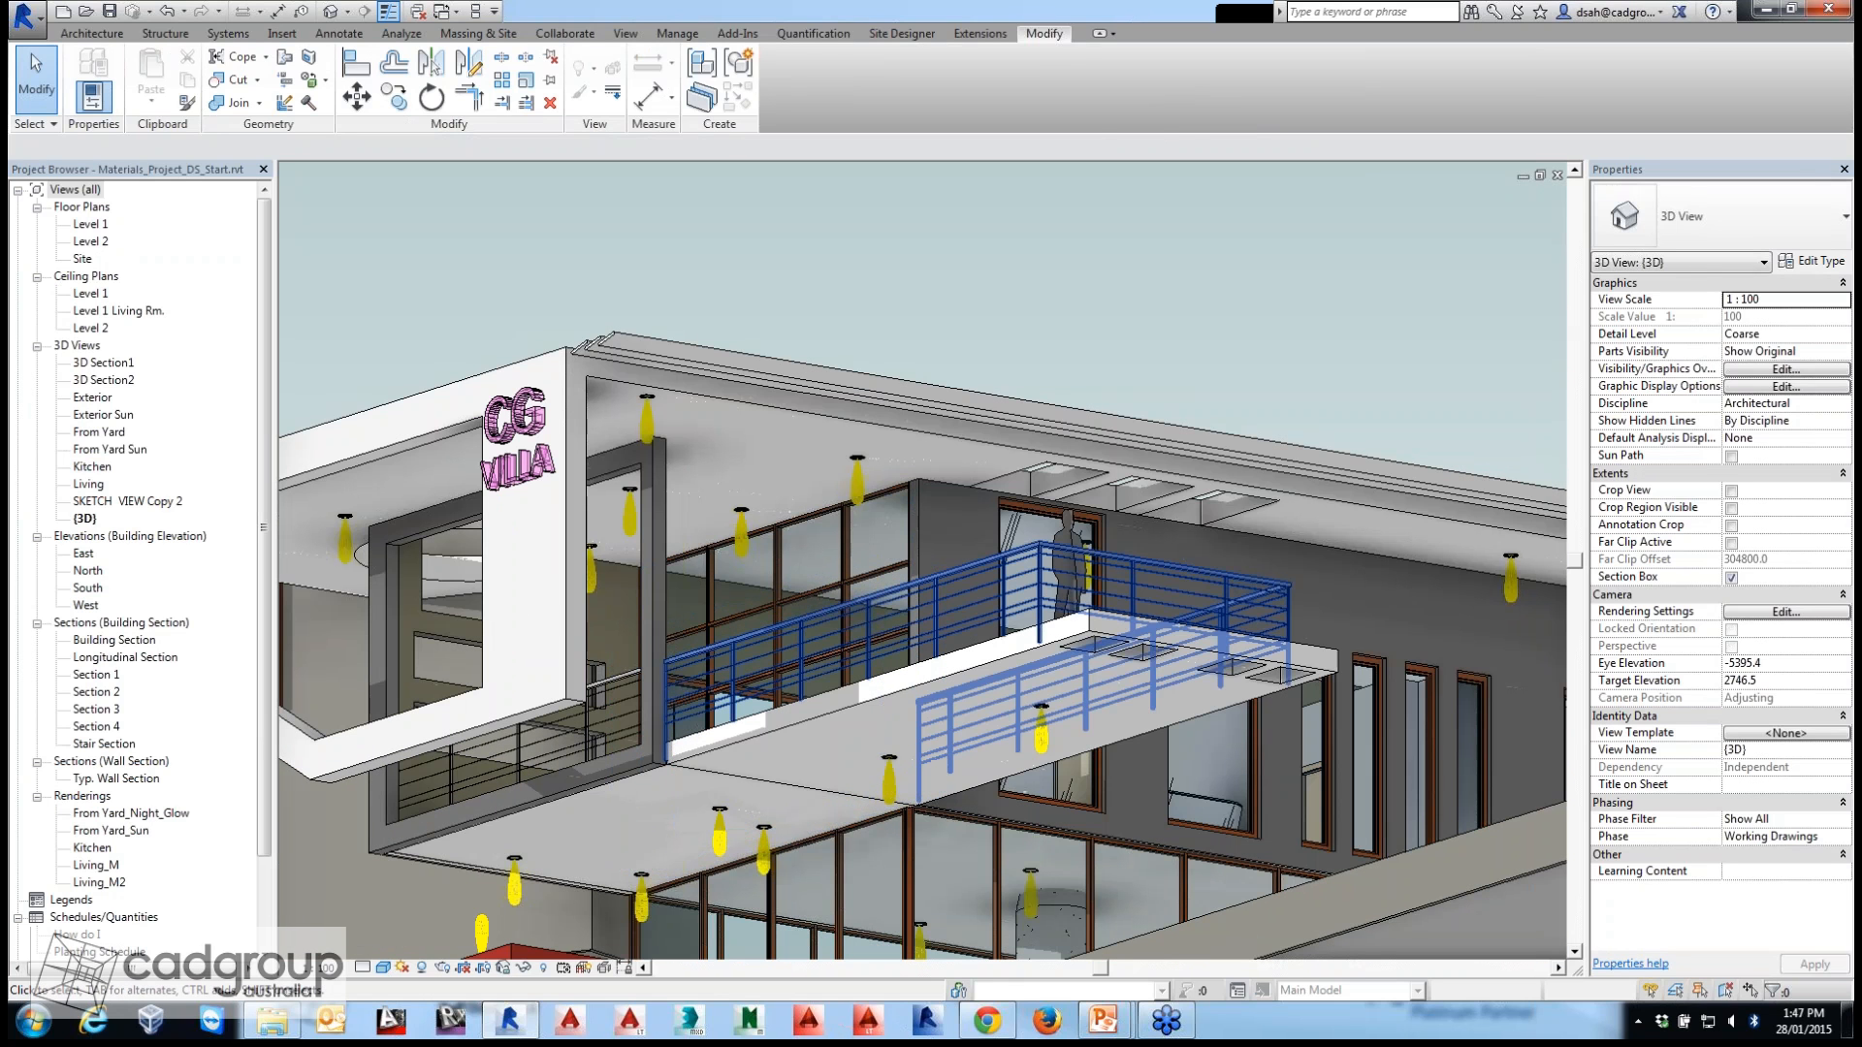
pyautogui.keyDown('shift'); pyautogui.moveTo(984, 563); pyautogui.dragTo(965, 499, button='middle'); pyautogui.keyUp('shift')
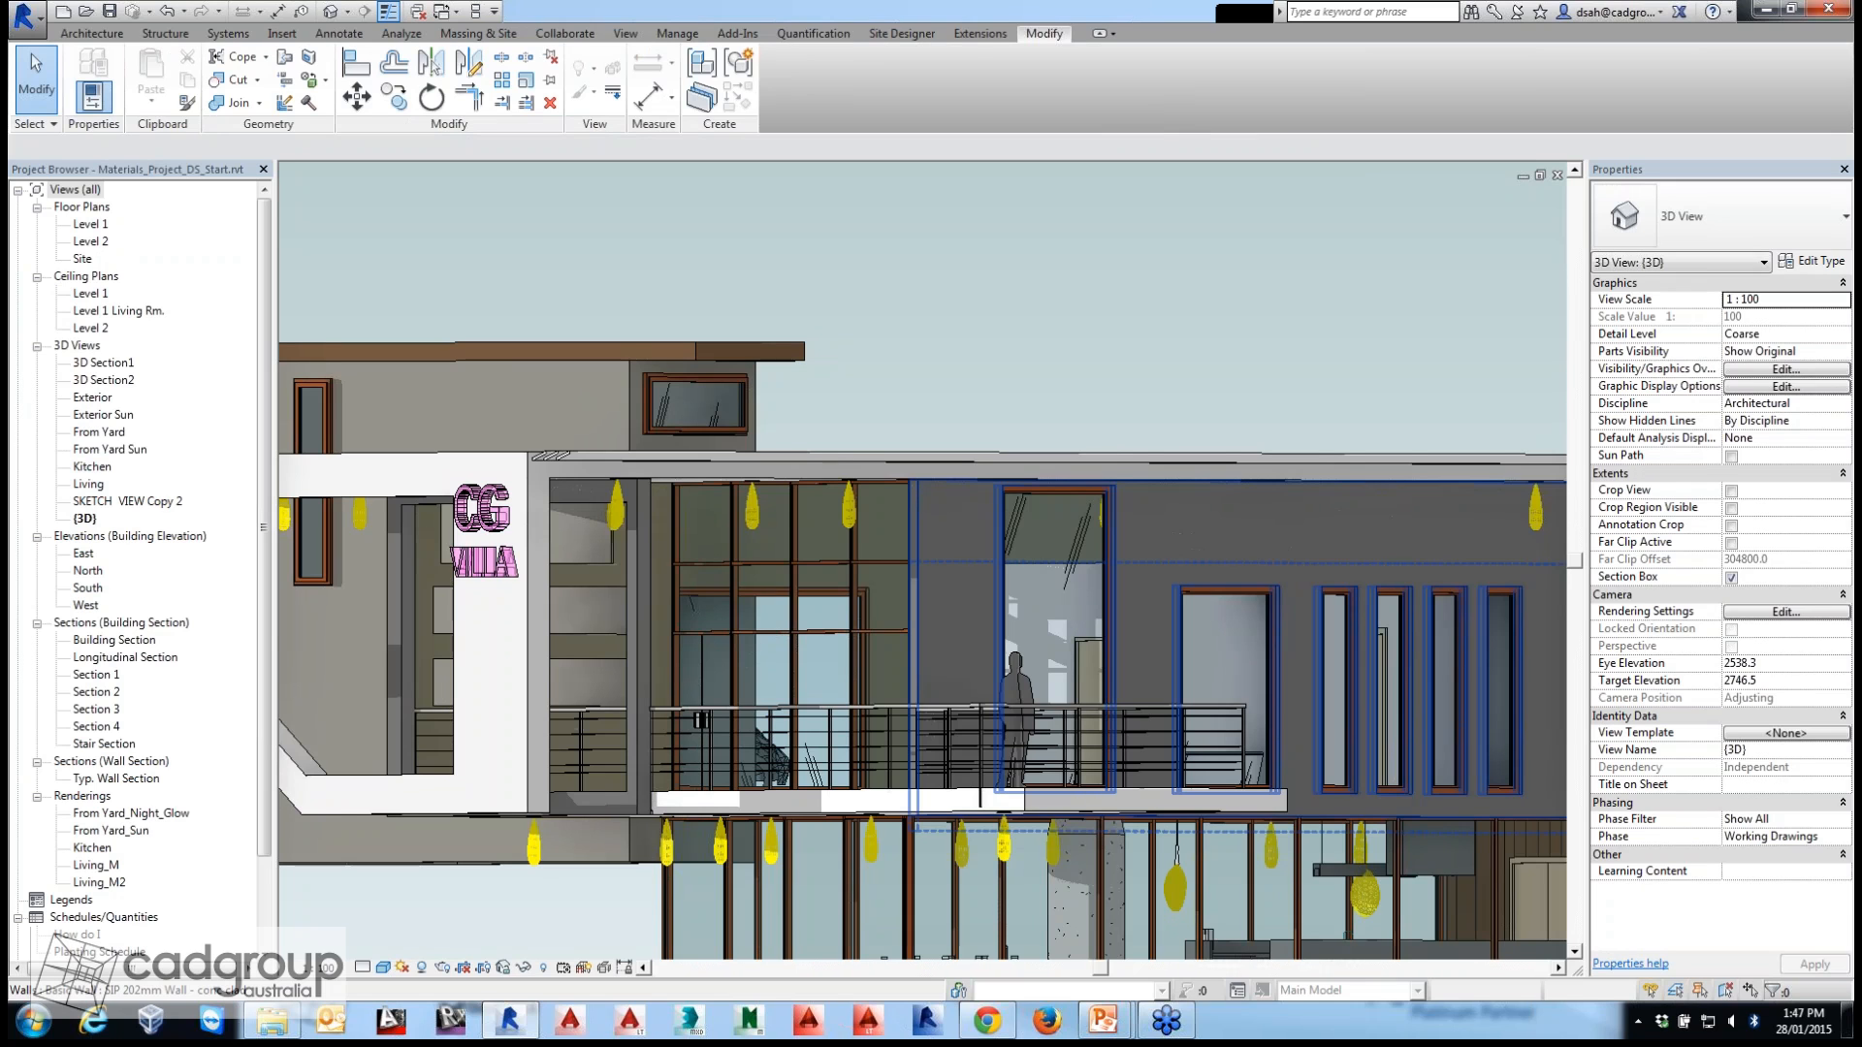
pyautogui.keyDown('shift'); pyautogui.moveTo(970, 582); pyautogui.dragTo(1062, 500, button='middle'); pyautogui.keyUp('shift')
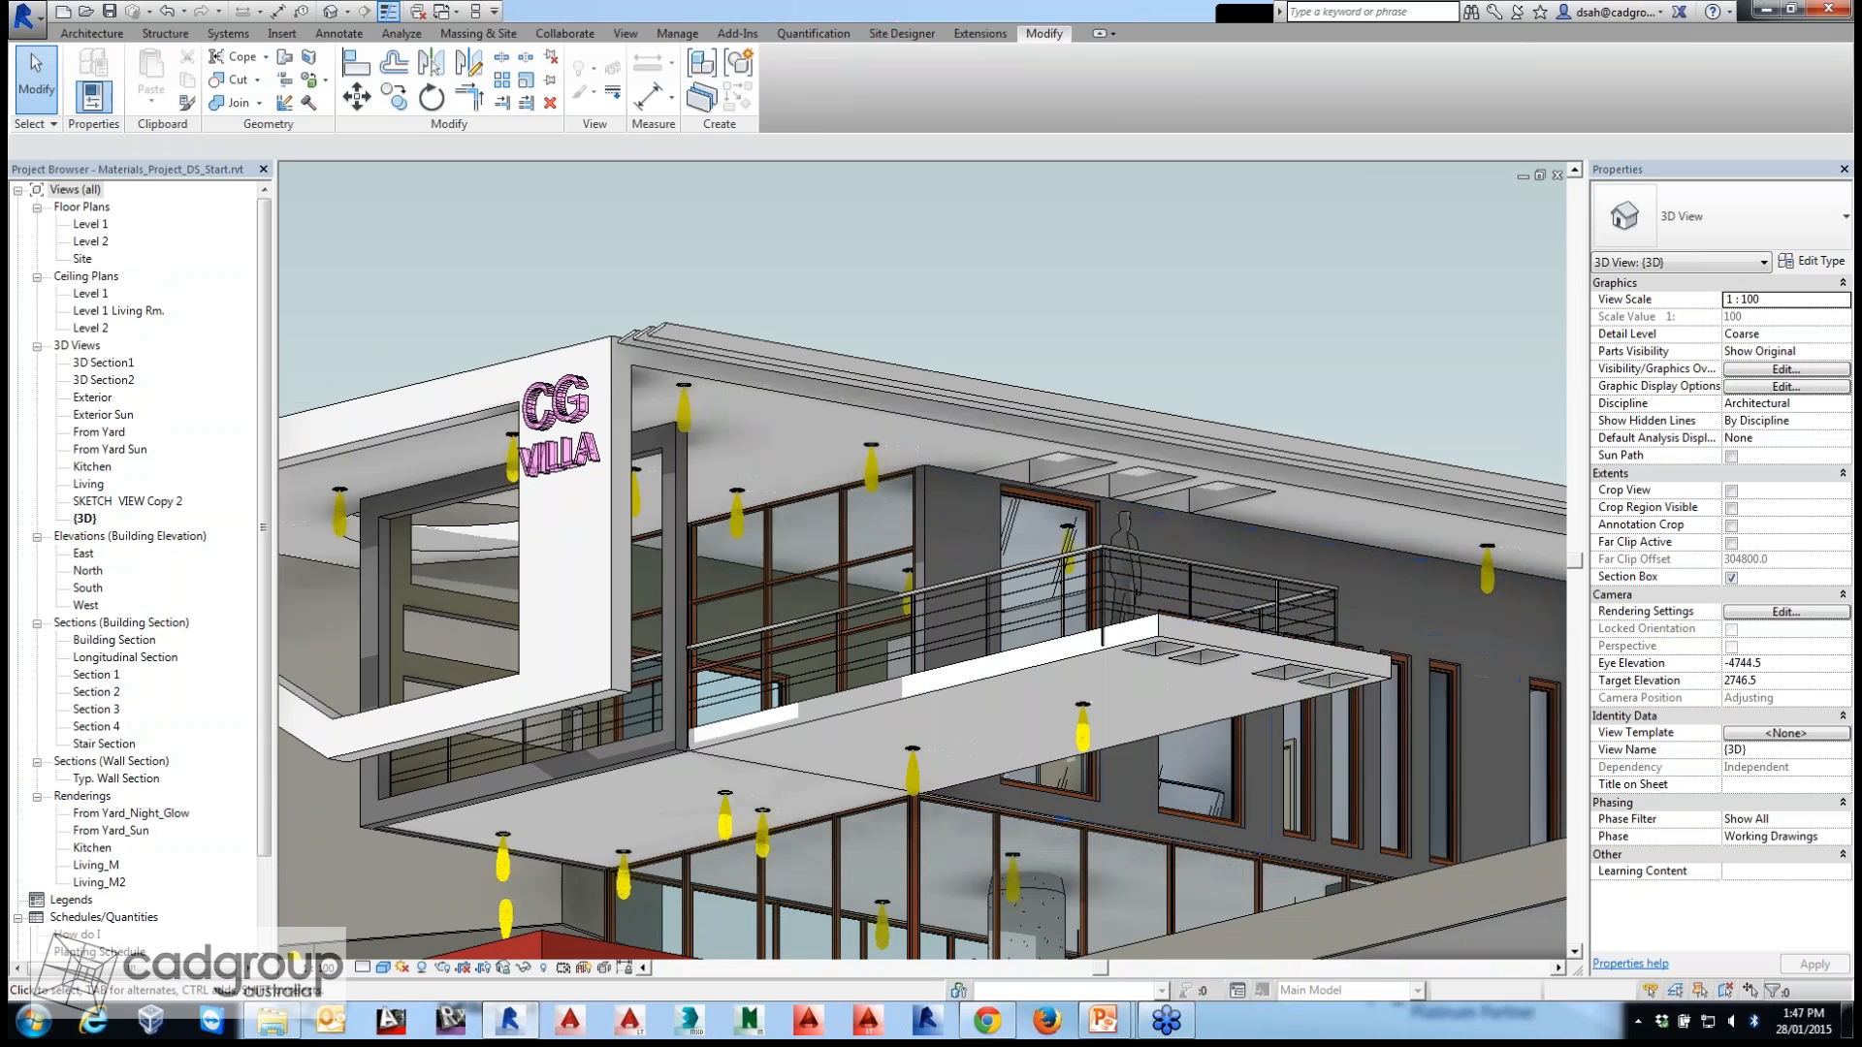
# Open the family of the downlight under the roof overhang near the CG Villa sign for editing.
pyautogui.click(446, 11)
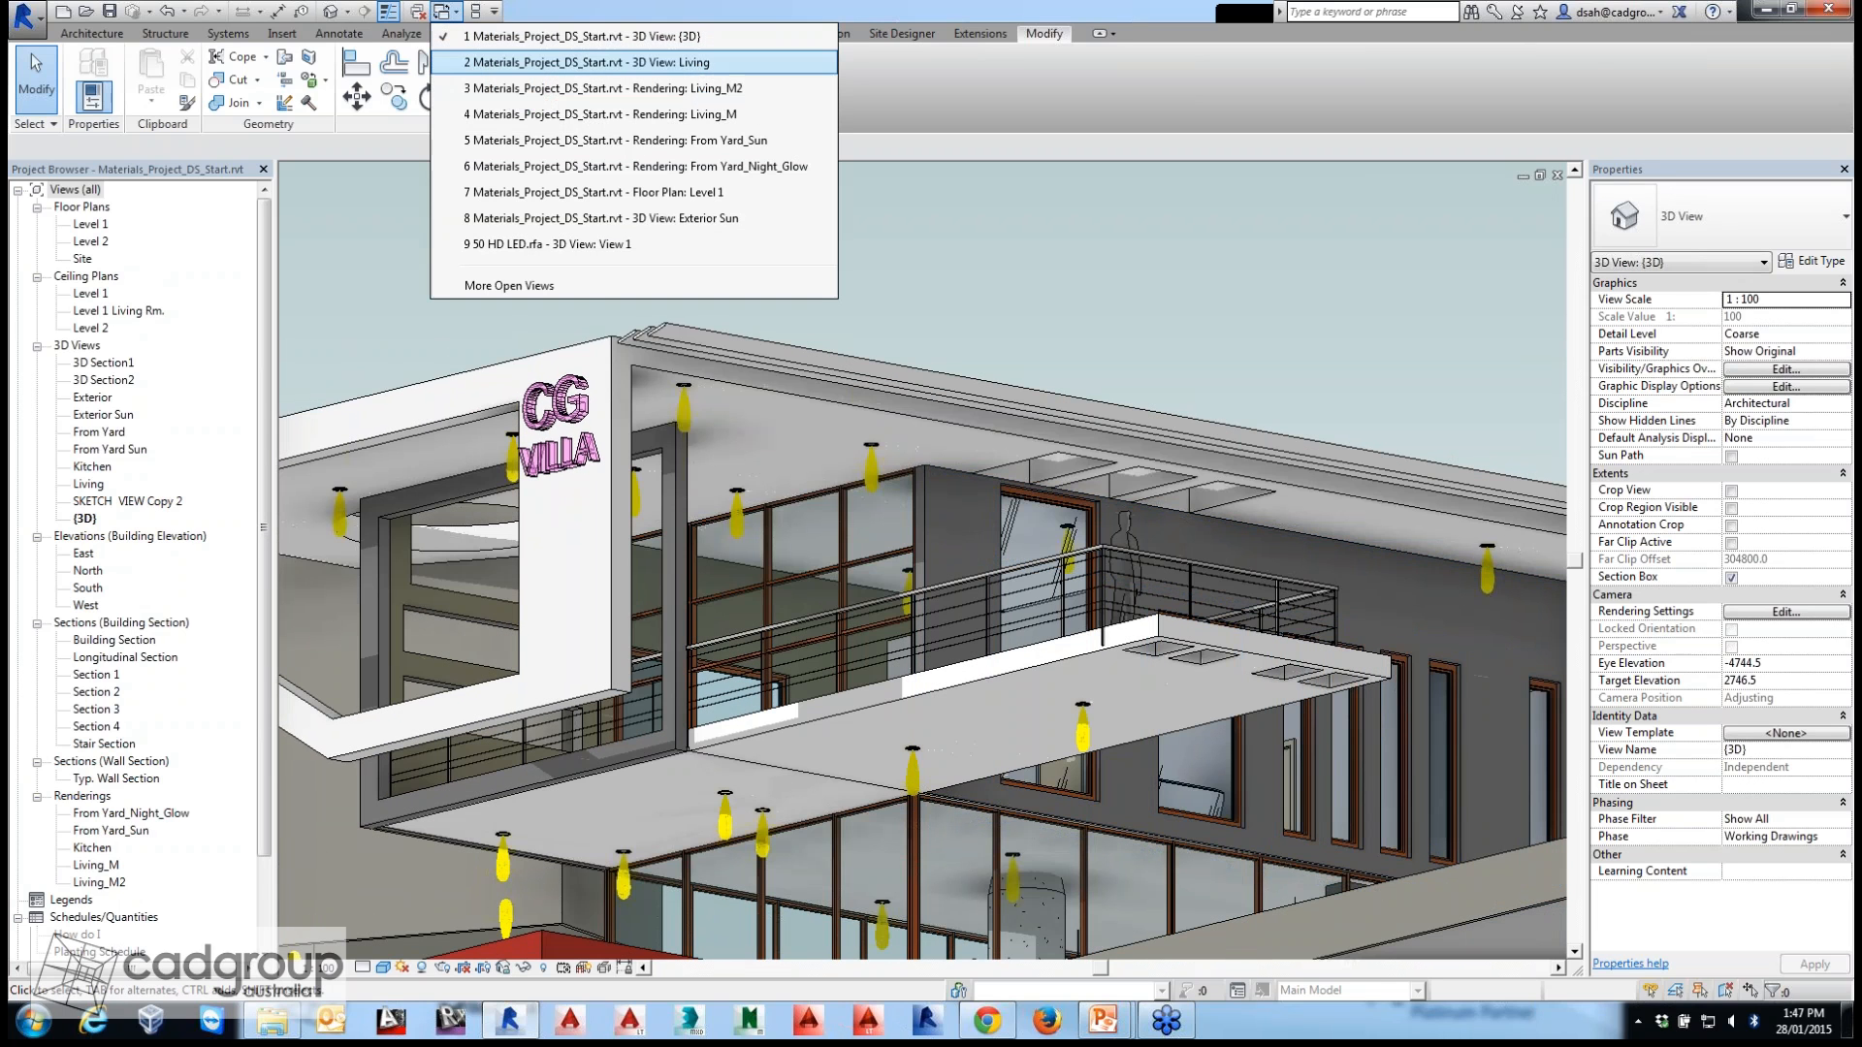
pyautogui.press('Escape')
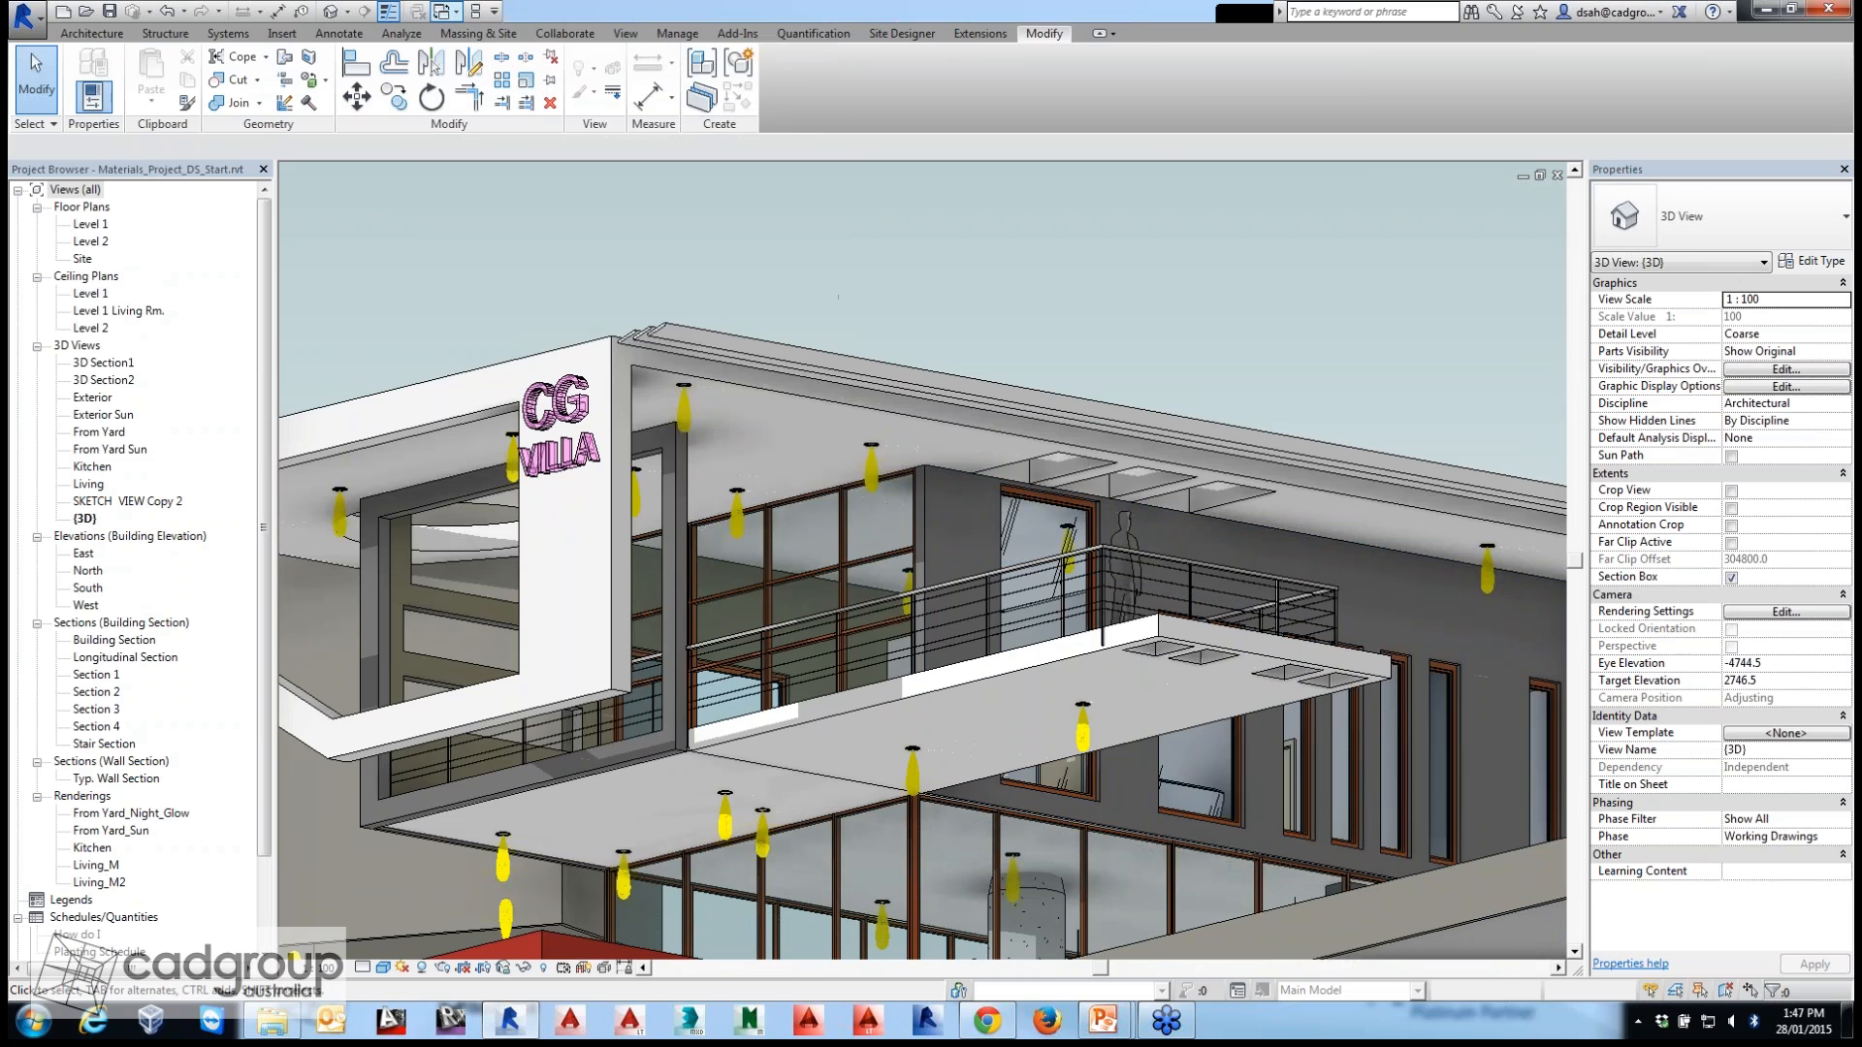
pyautogui.click(683, 388)
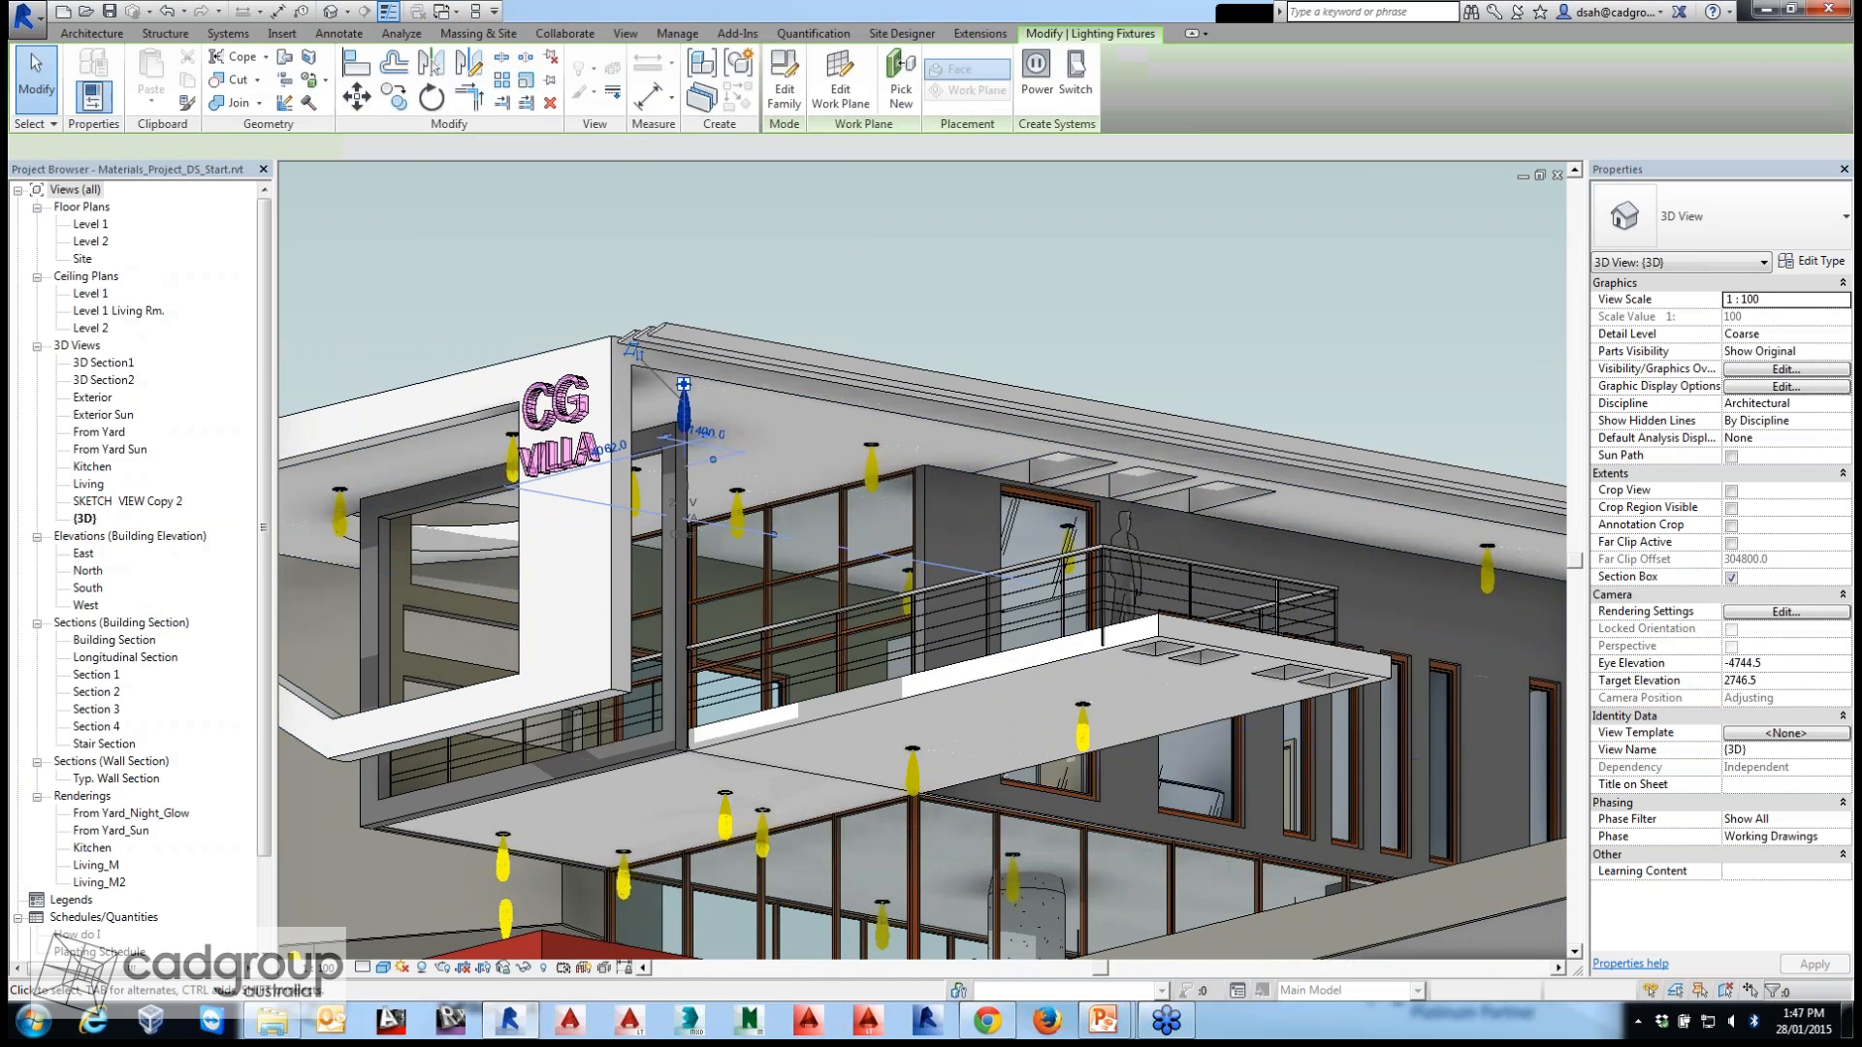
pyautogui.scroll(4, 916, 600)
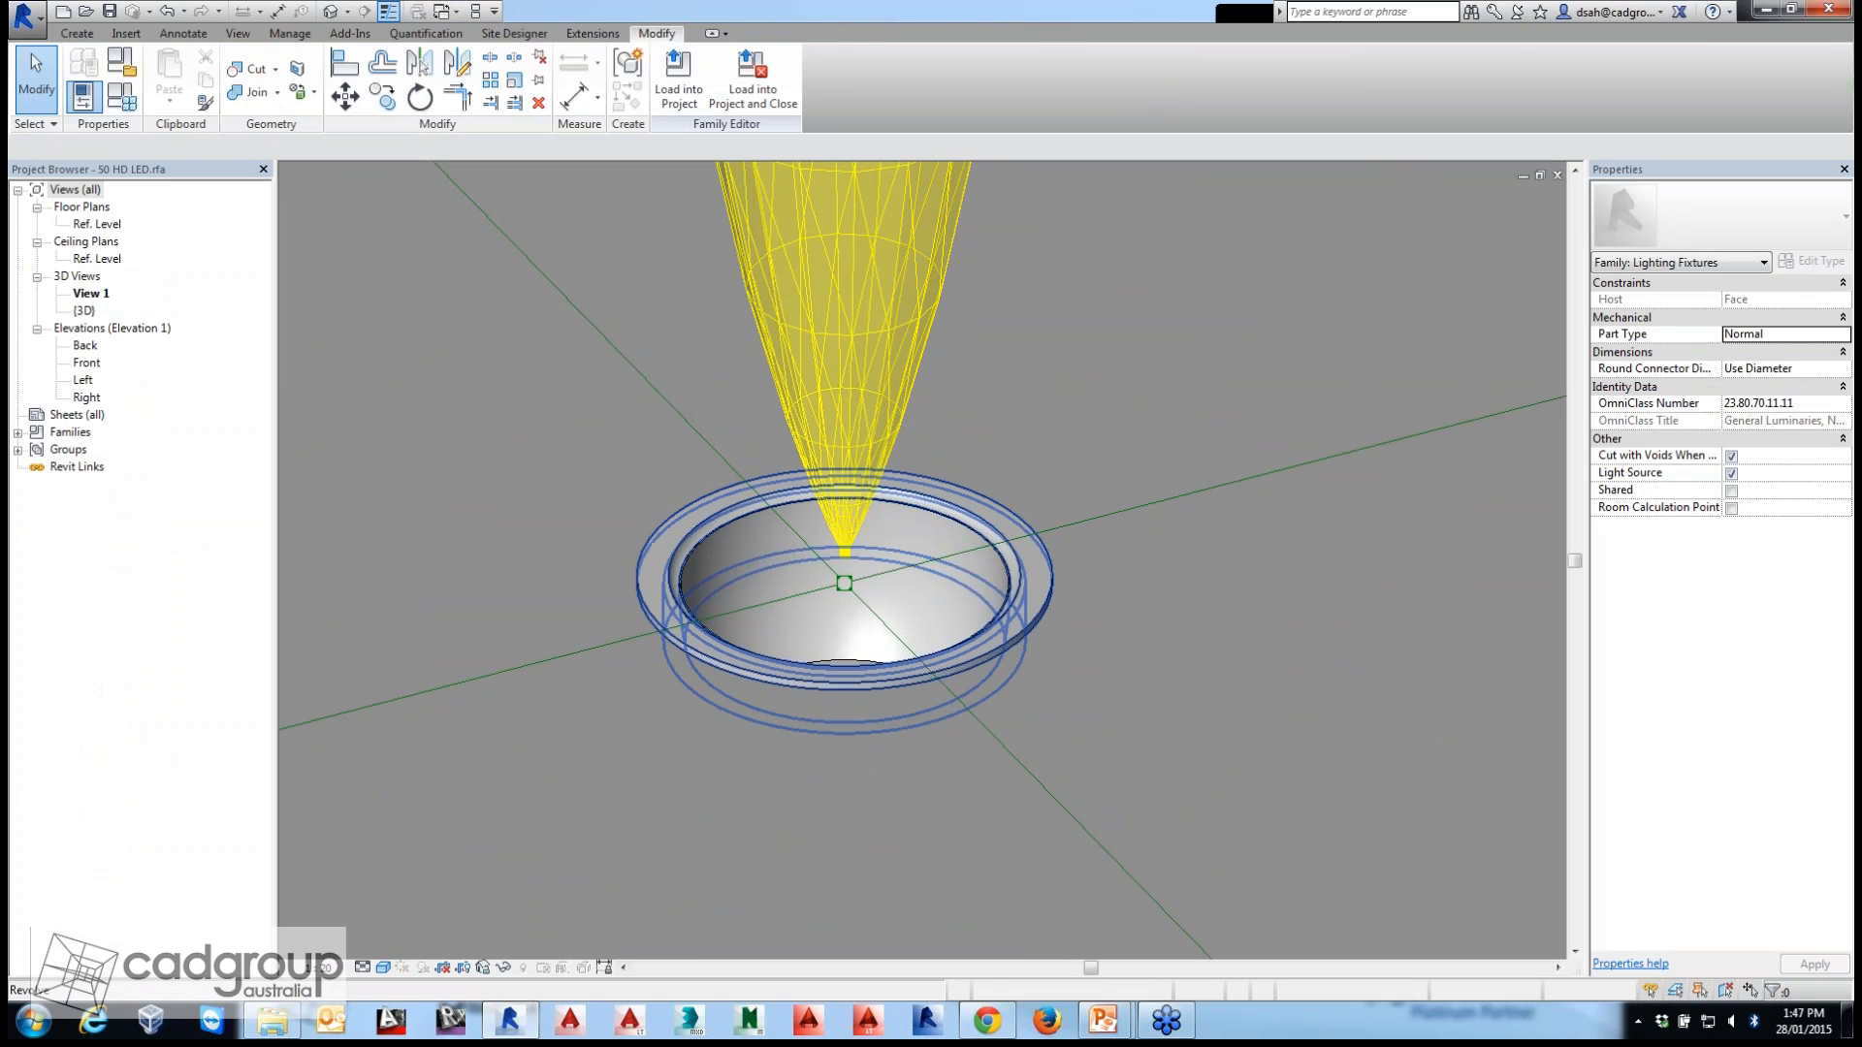
# Inspect the appearance settings of the downlight's outer ring material and check the material assigned to the inner reflector.
pyautogui.click(1014, 549)
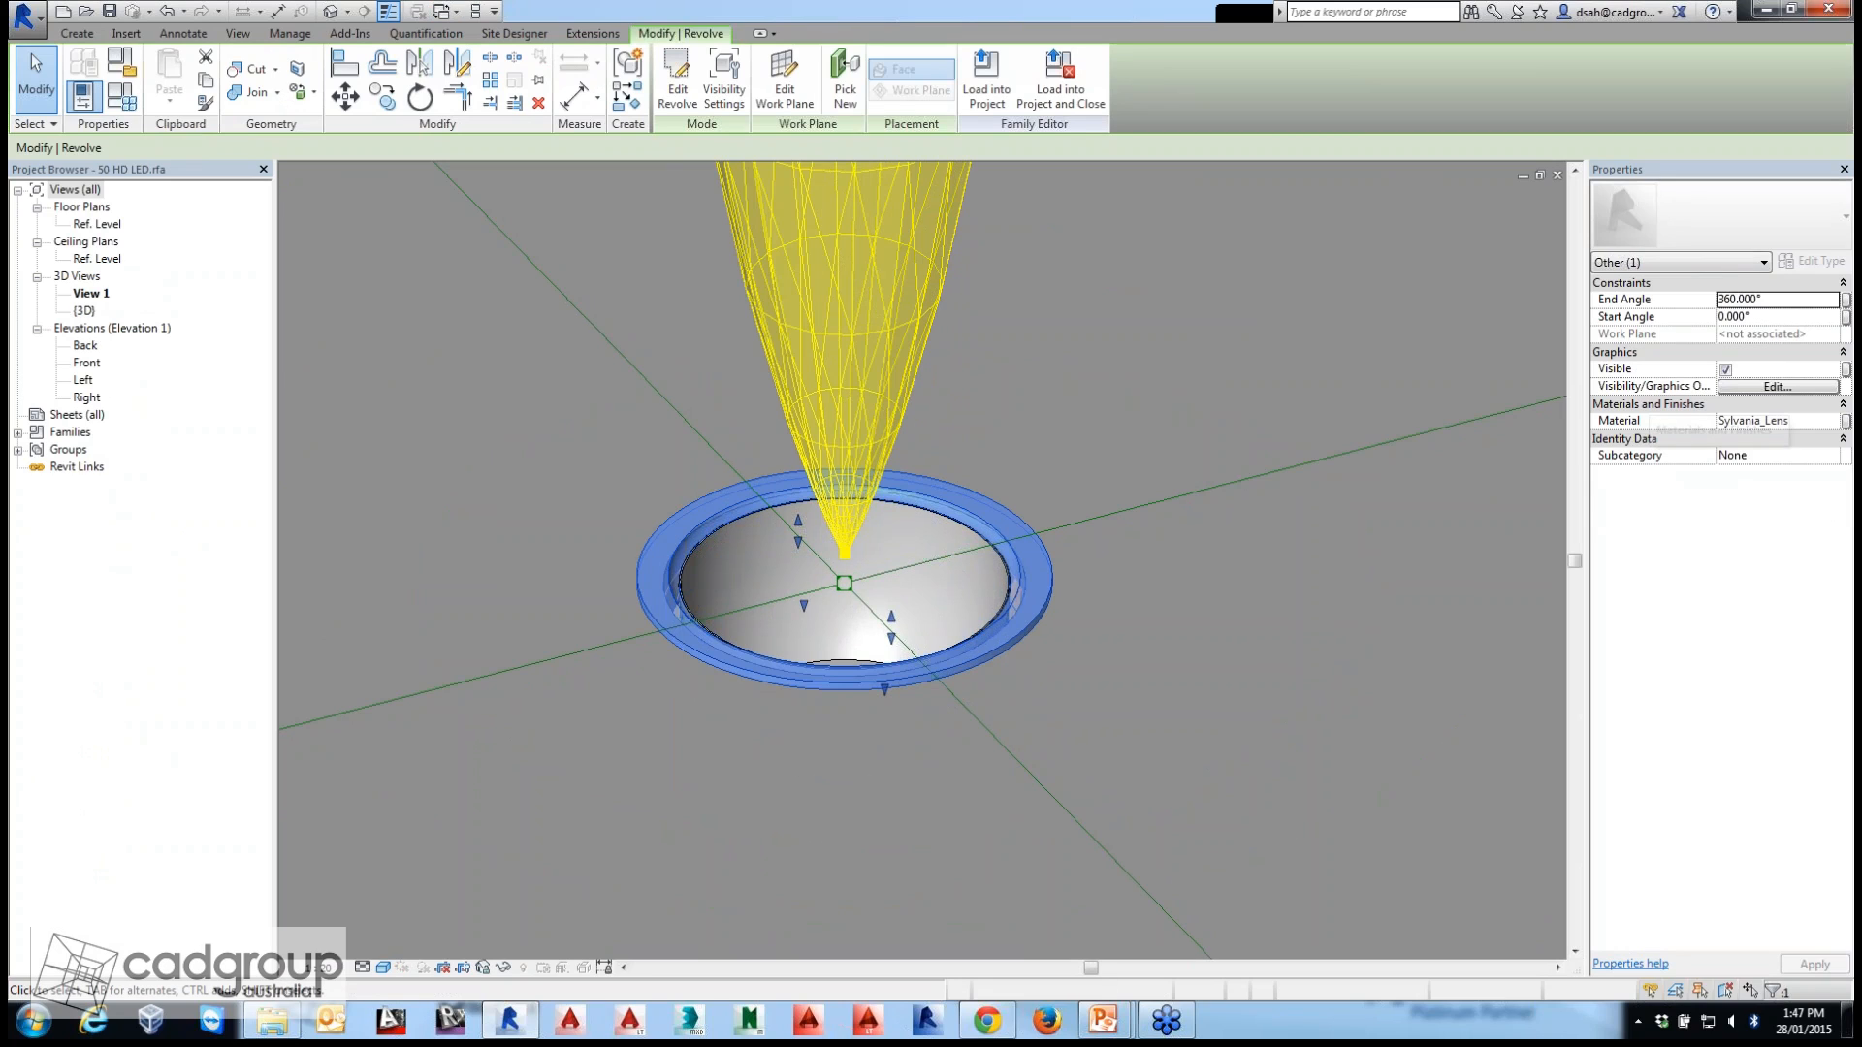
pyautogui.click(1806, 421)
pyautogui.click(1831, 421)
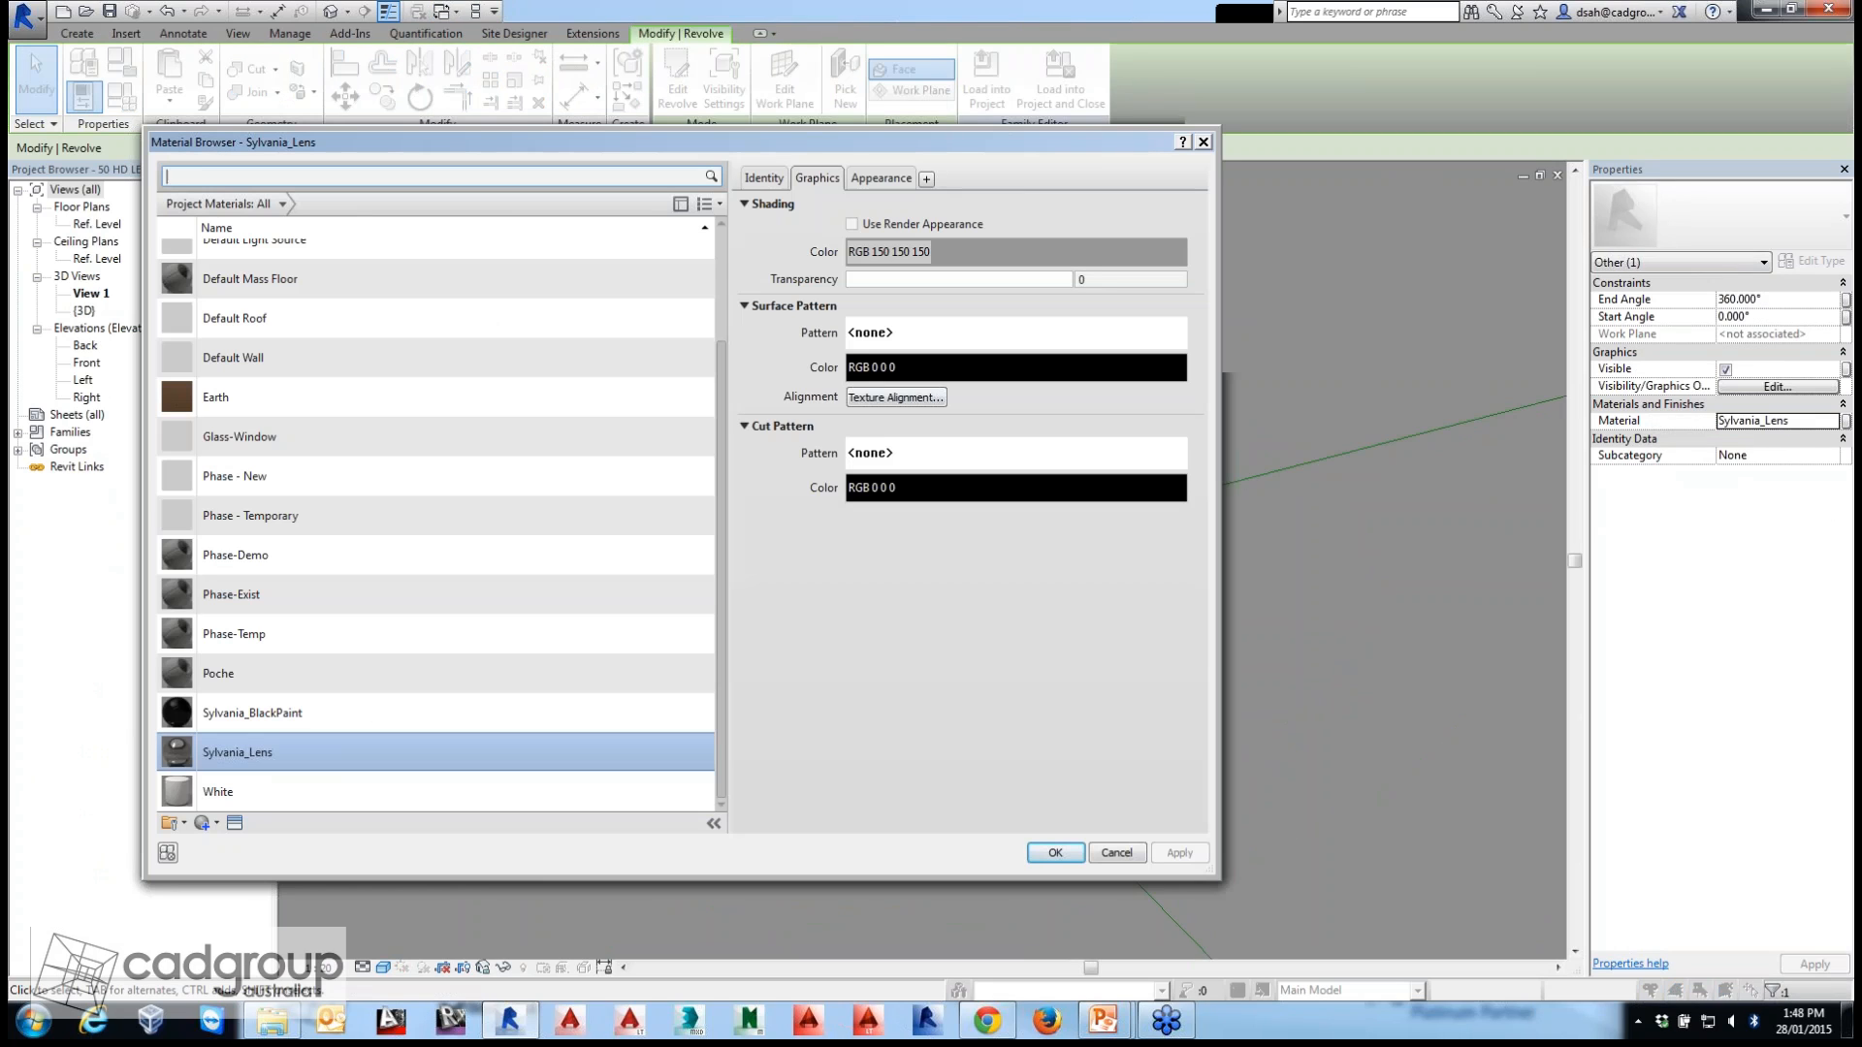
pyautogui.click(880, 179)
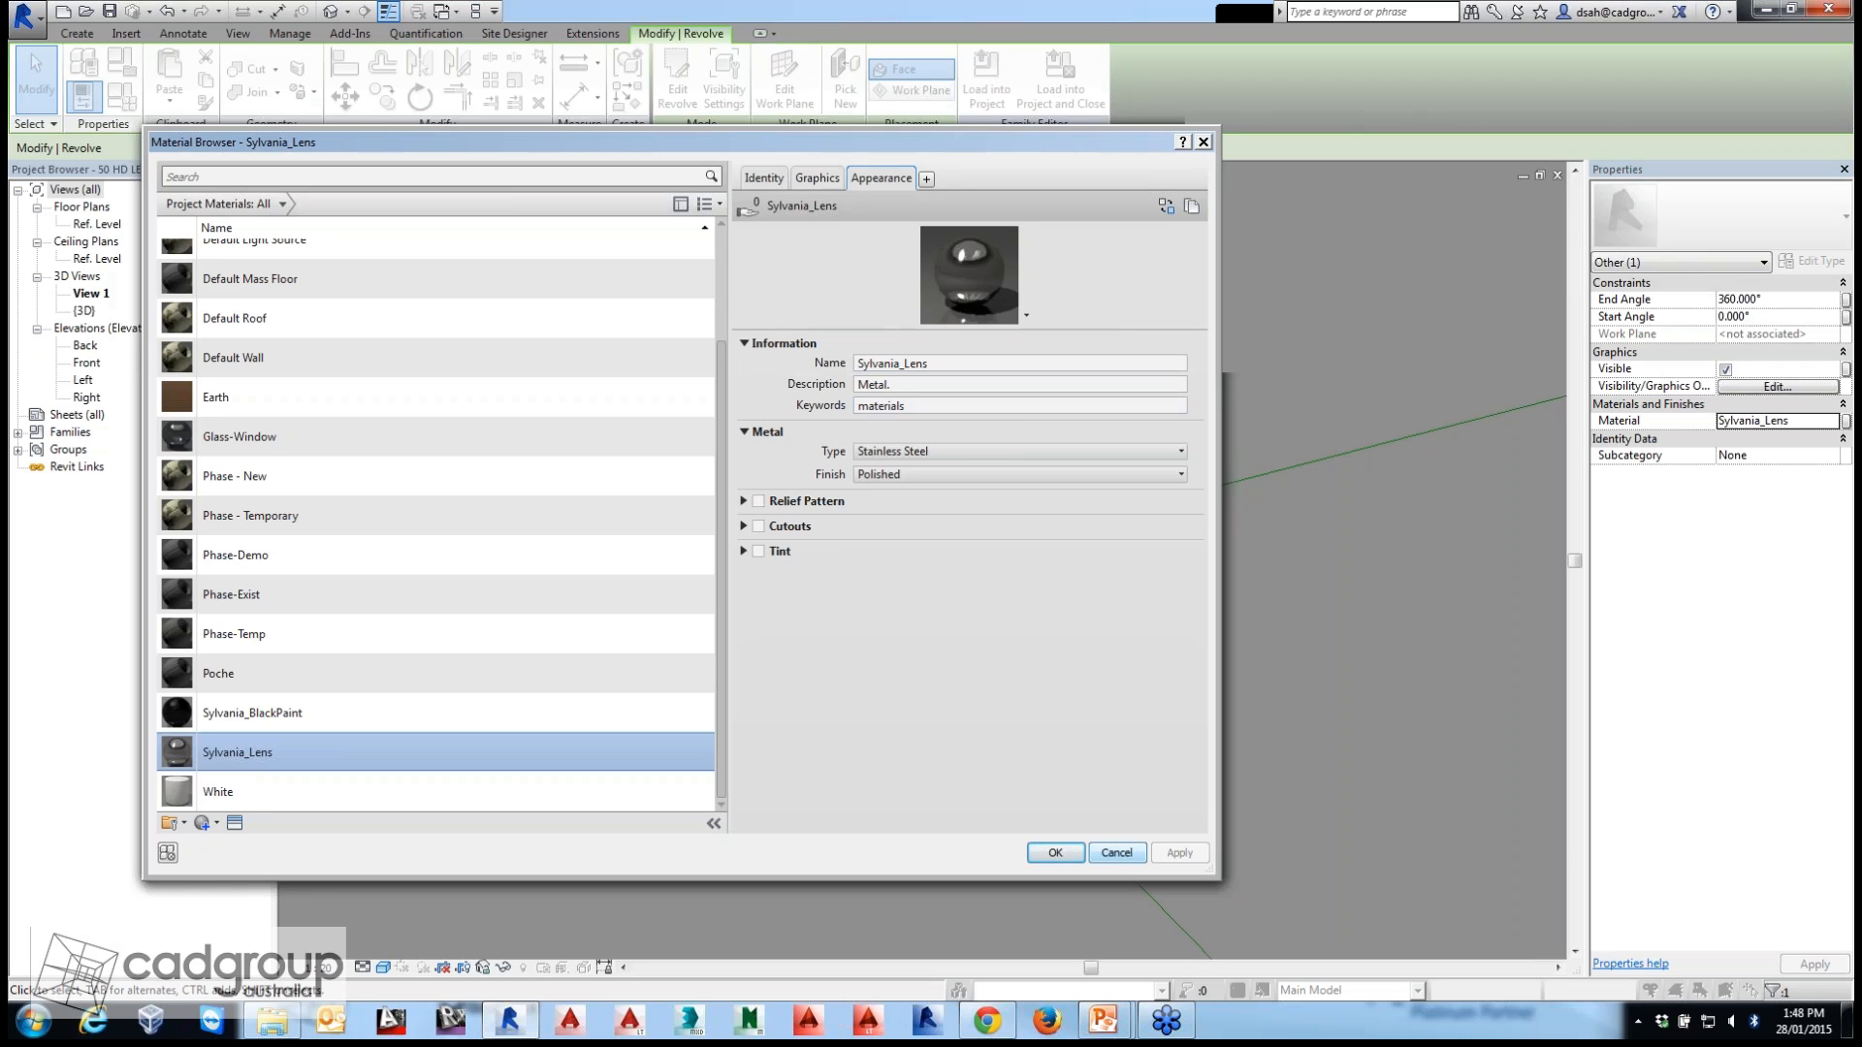
pyautogui.click(1055, 852)
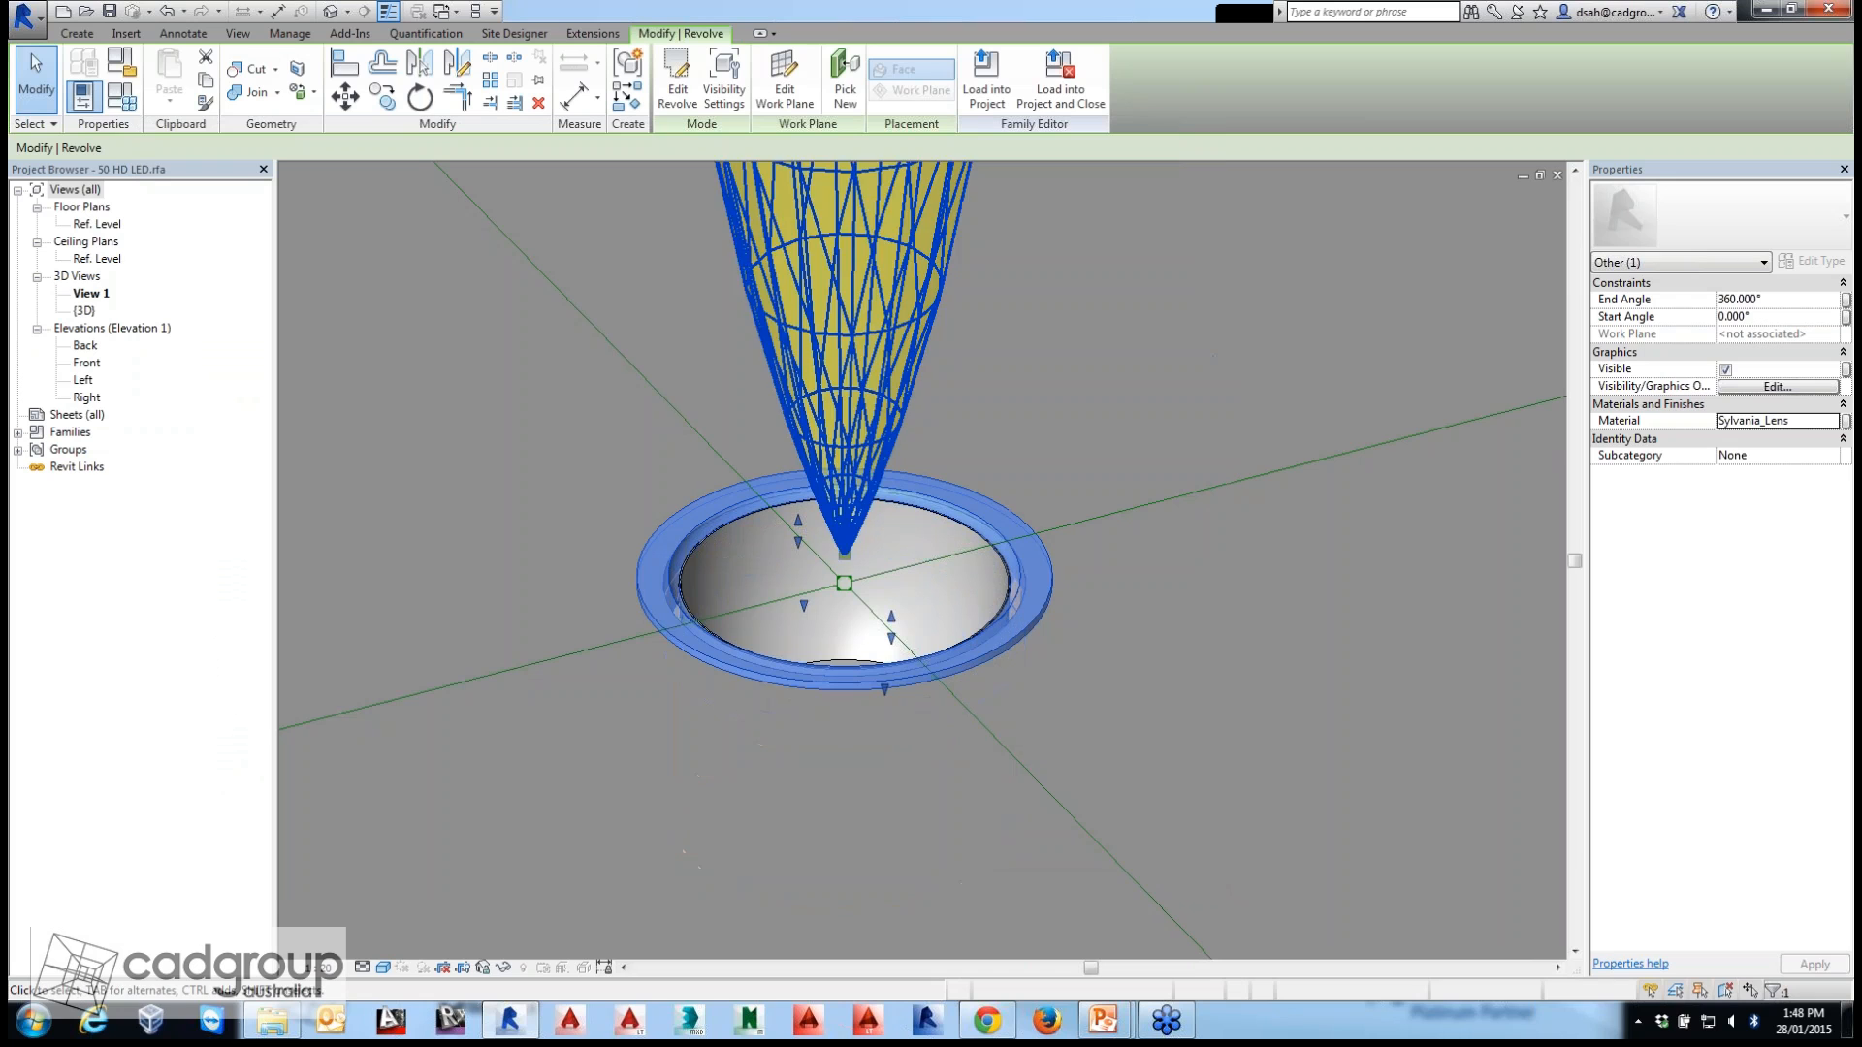
pyautogui.press('Escape')
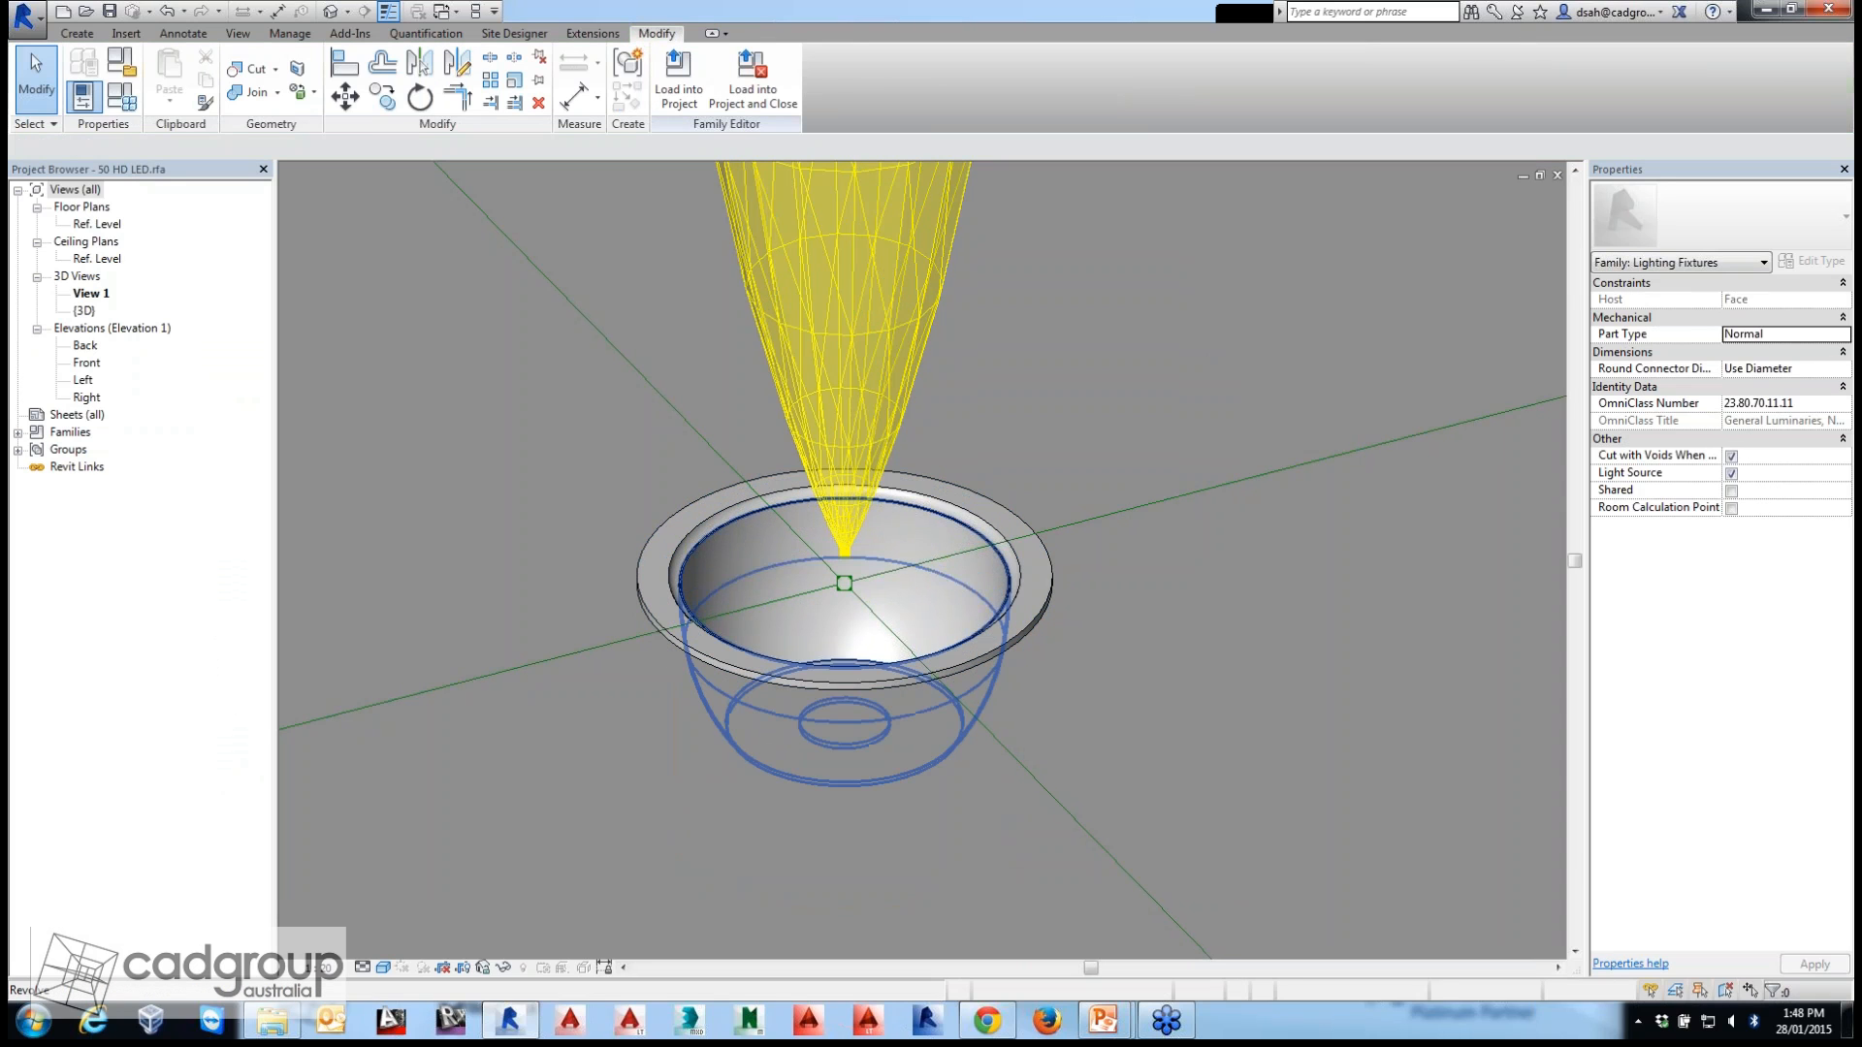
pyautogui.click(980, 543)
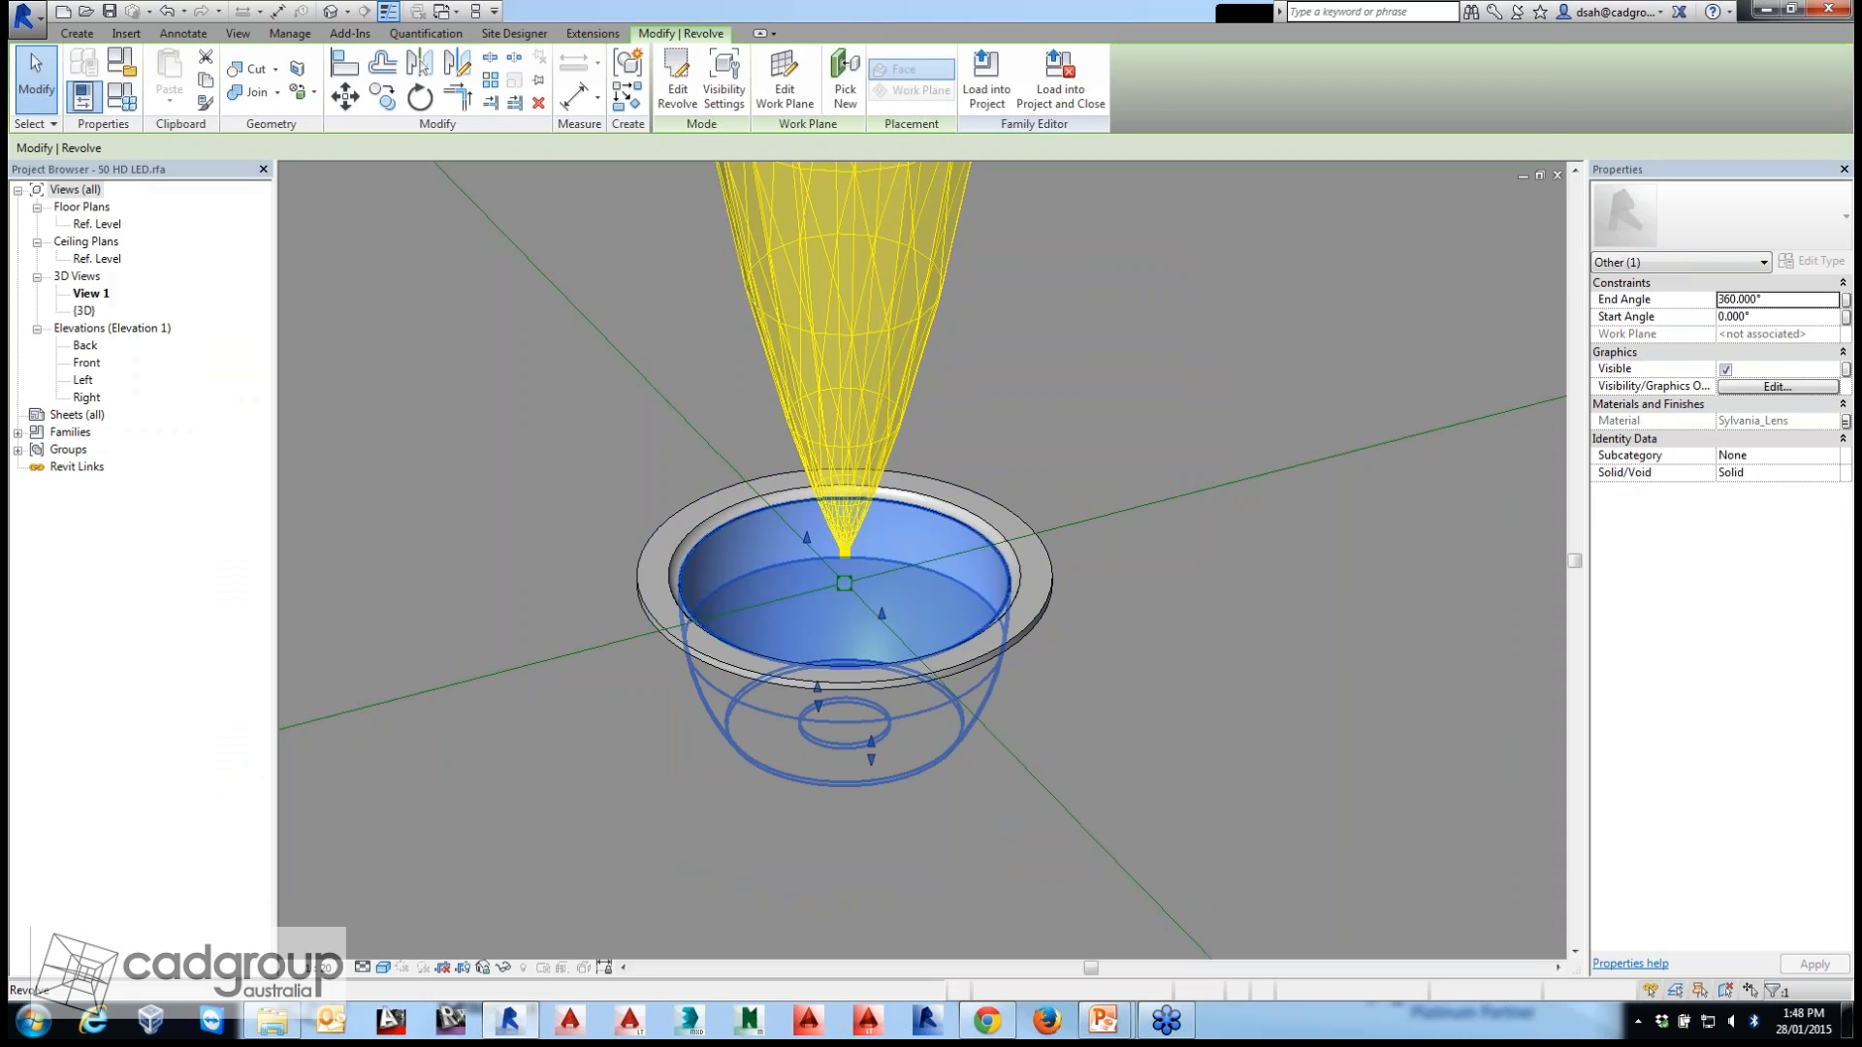
pyautogui.press('Escape')
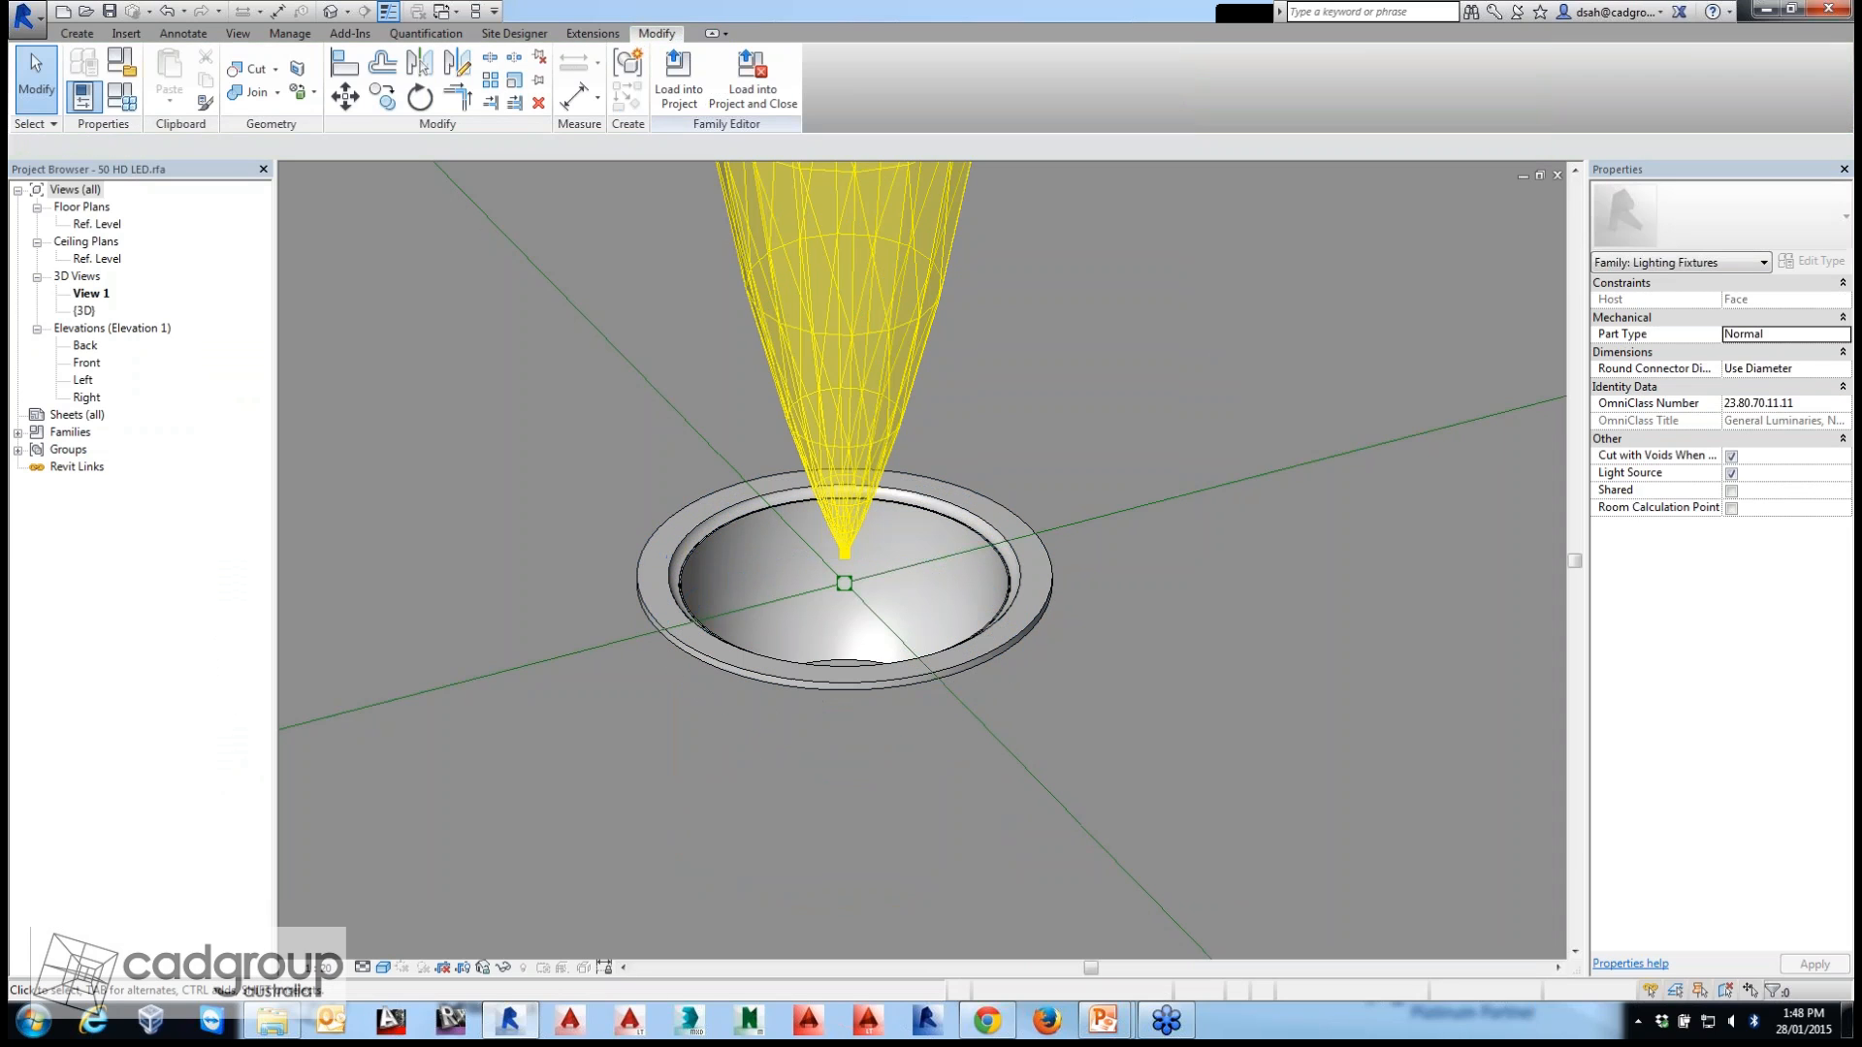
# Load the downlight family into the house project and switch to the running PowerPoint slide show on rendering options.
pyautogui.click(679, 77)
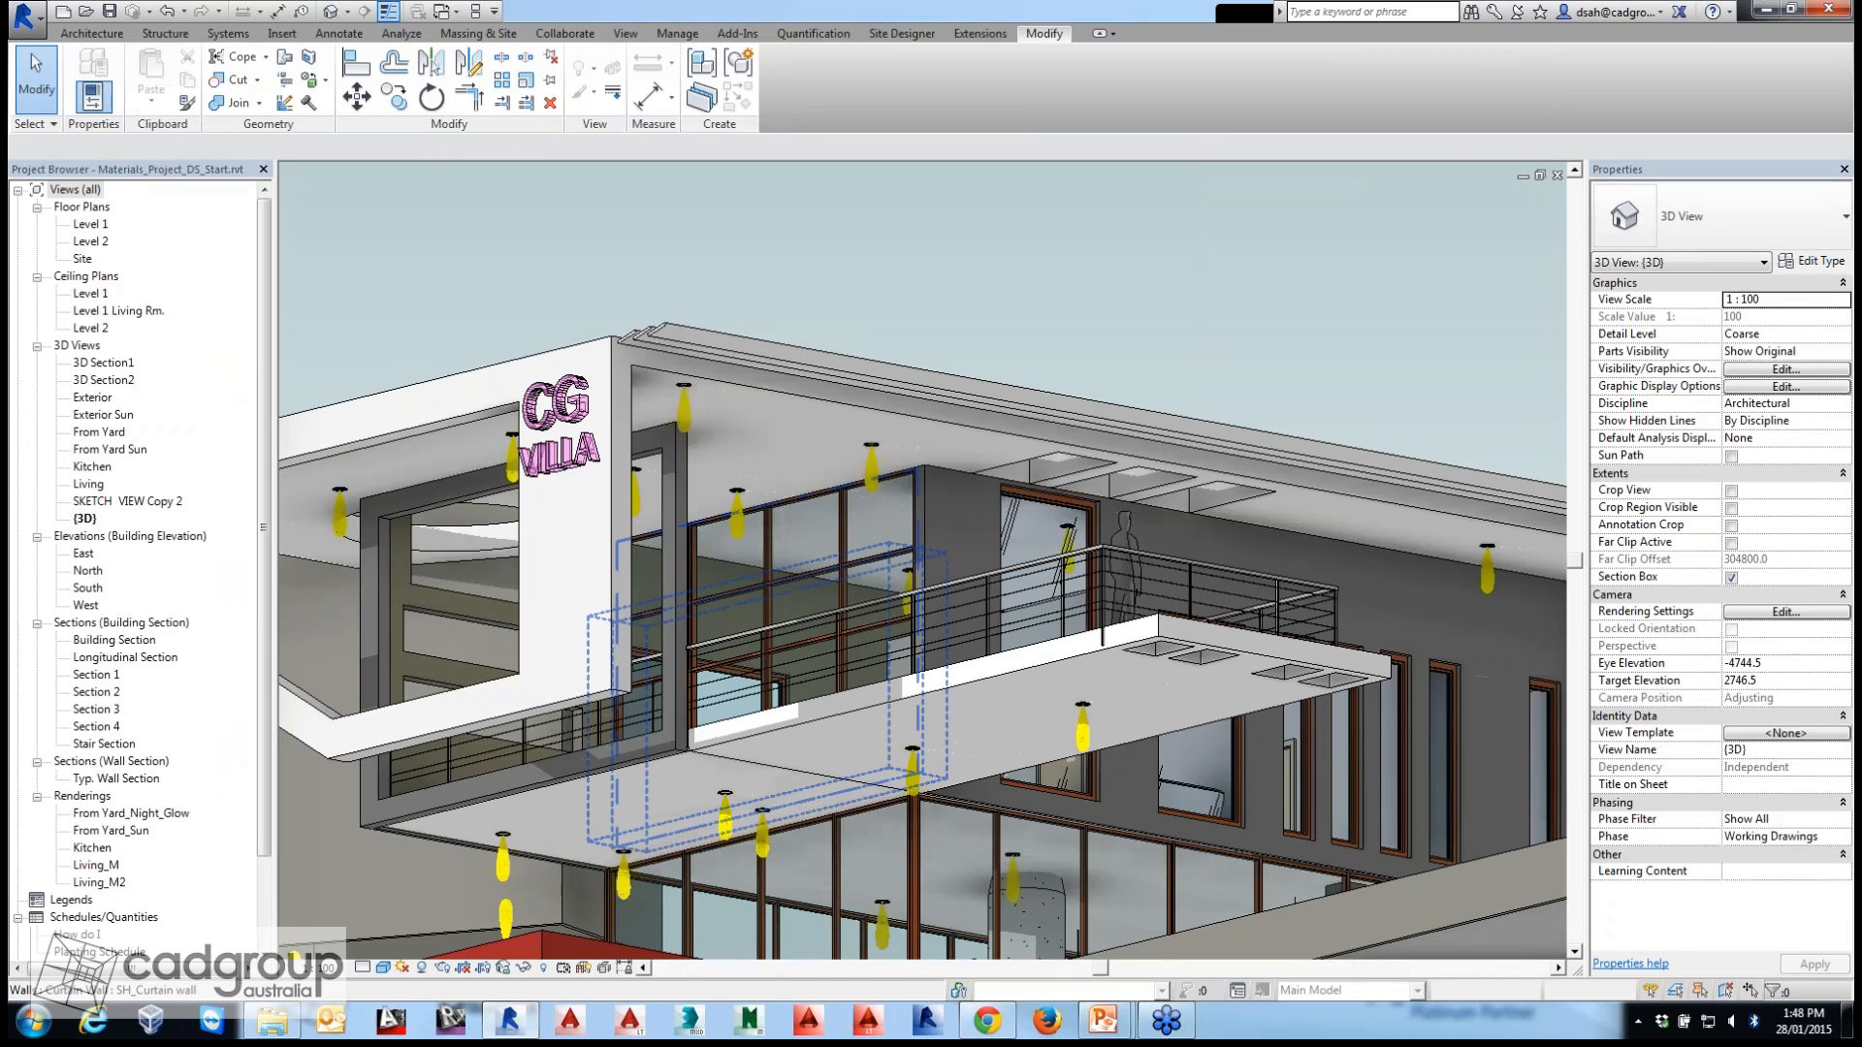
pyautogui.moveTo(1106, 1020)
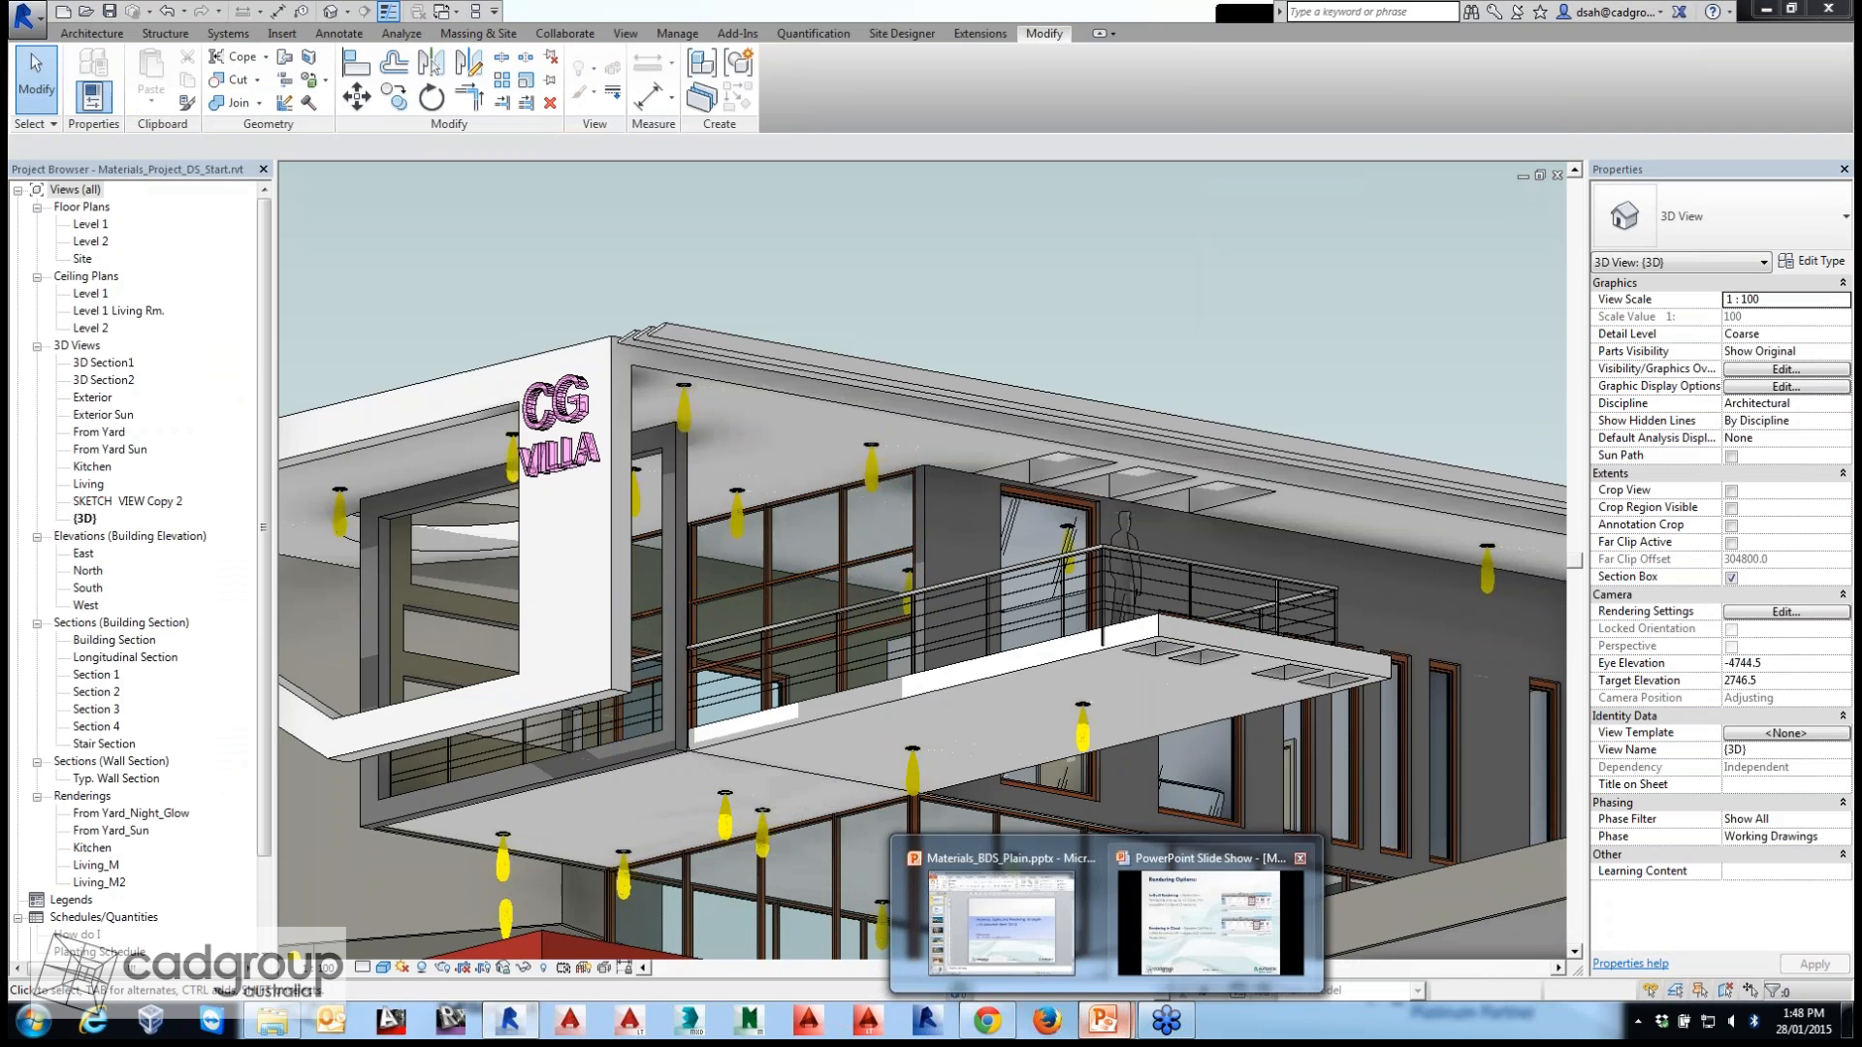
pyautogui.click(1210, 921)
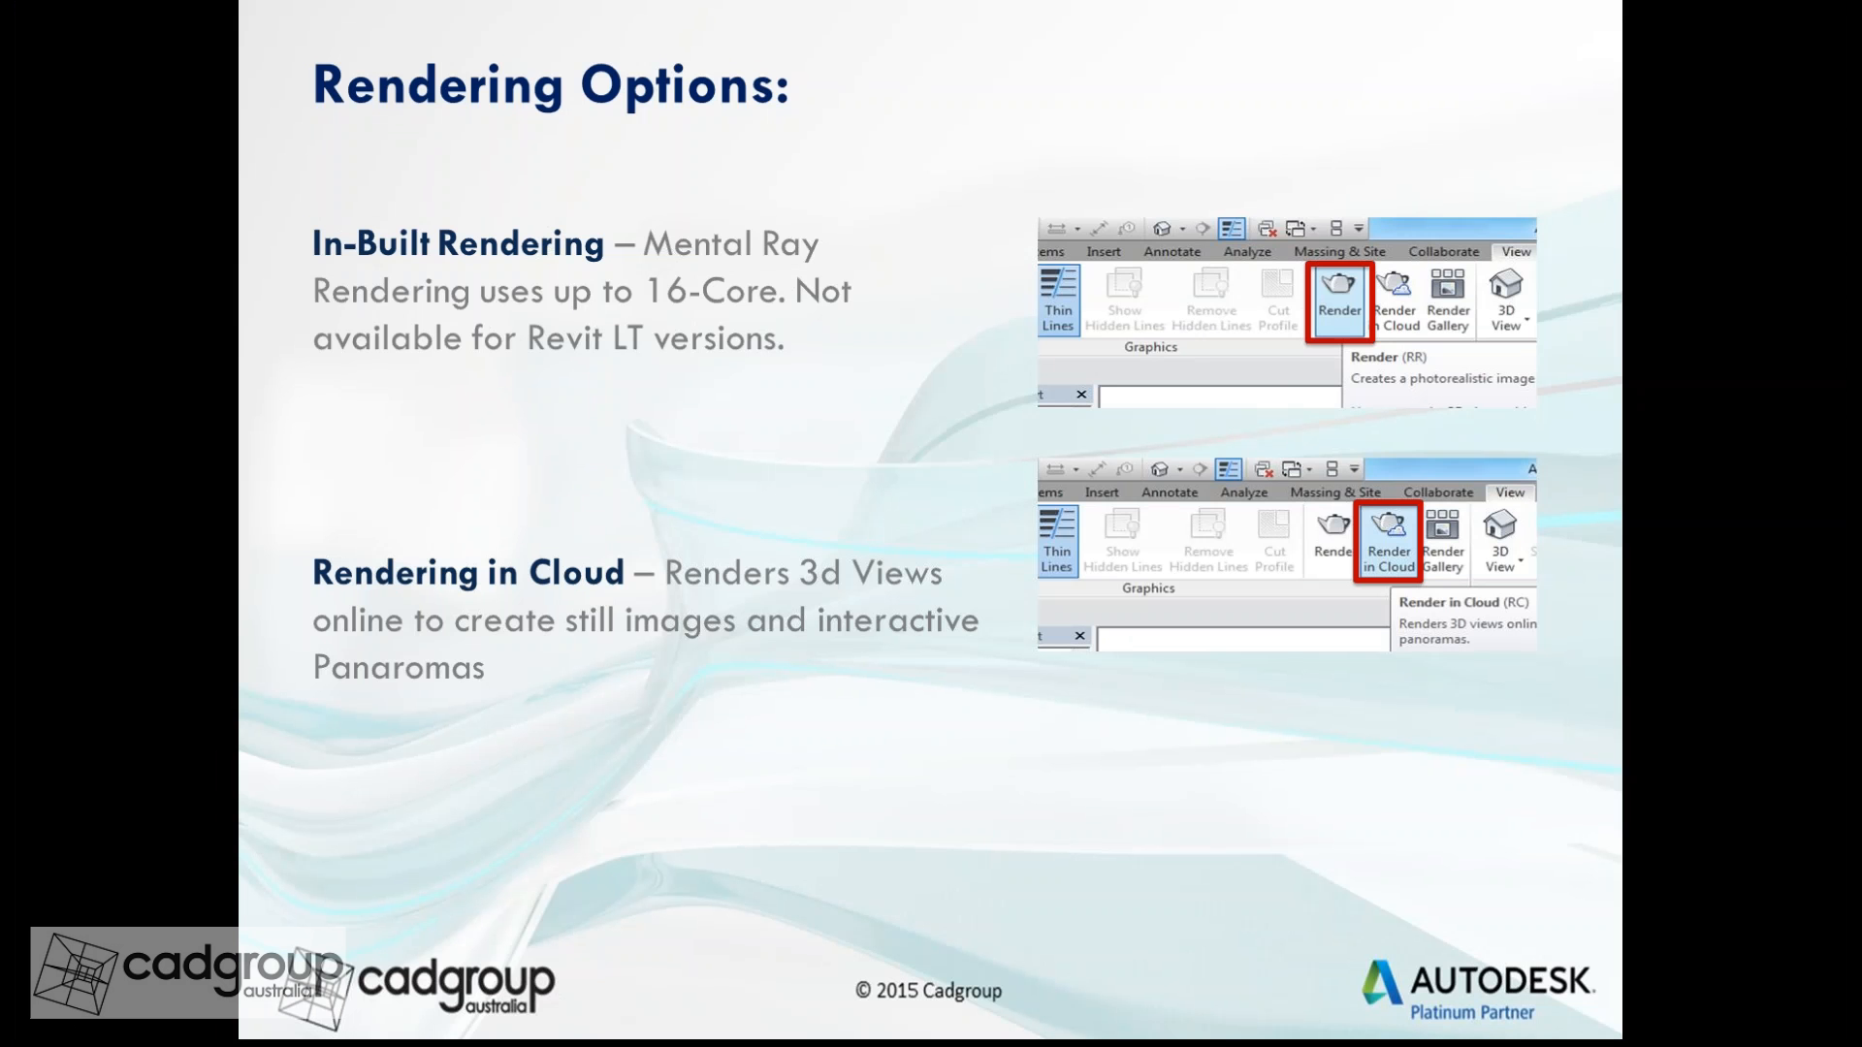